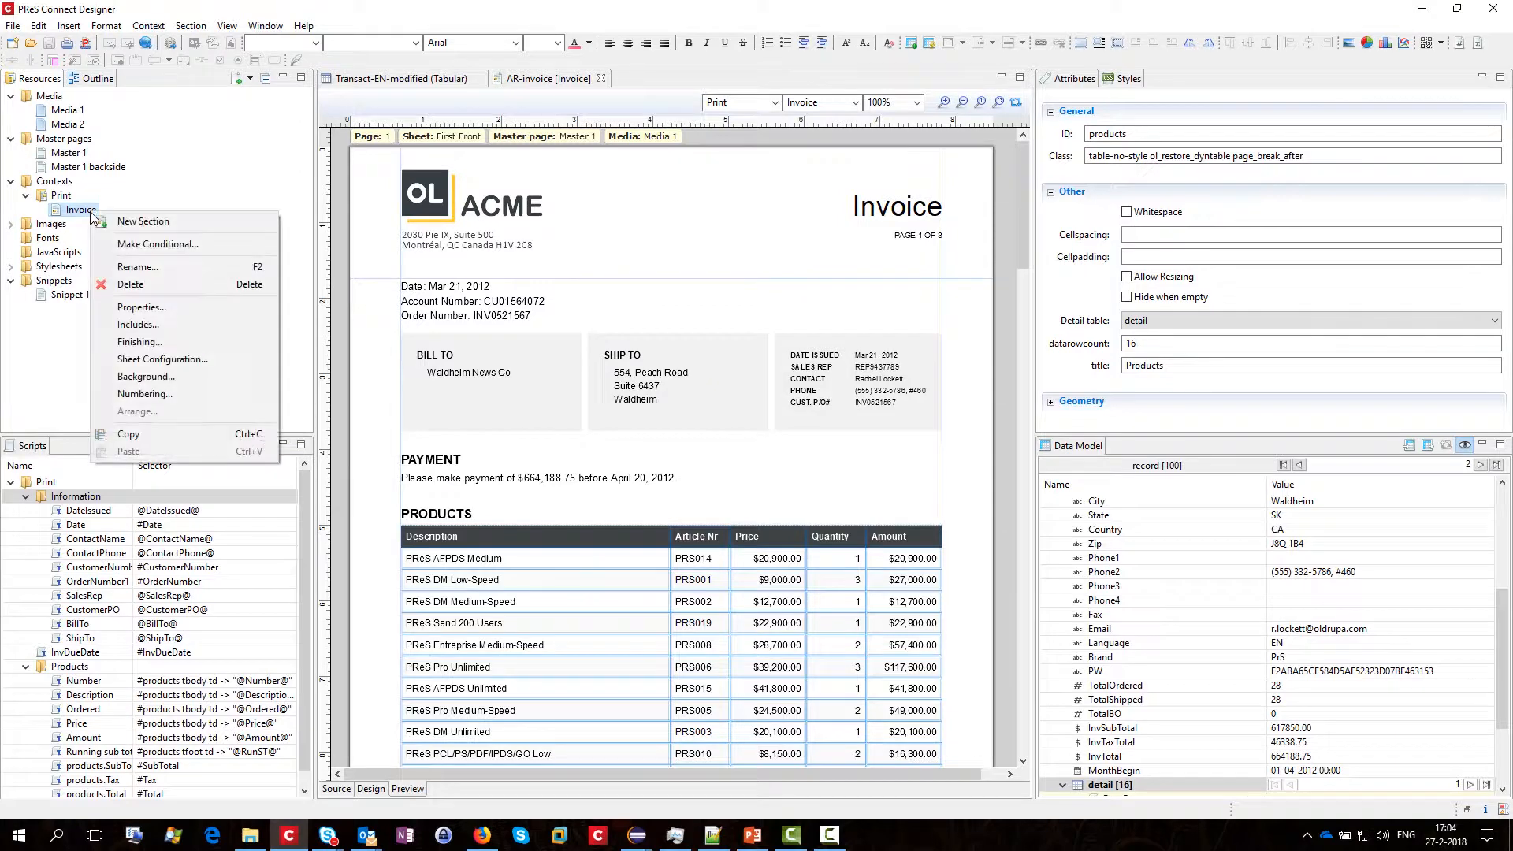
Review the finishing and sheet configuration settings of the Invoice print section without changing them.
{"action": "left_click", "coordinate": [186, 343]}
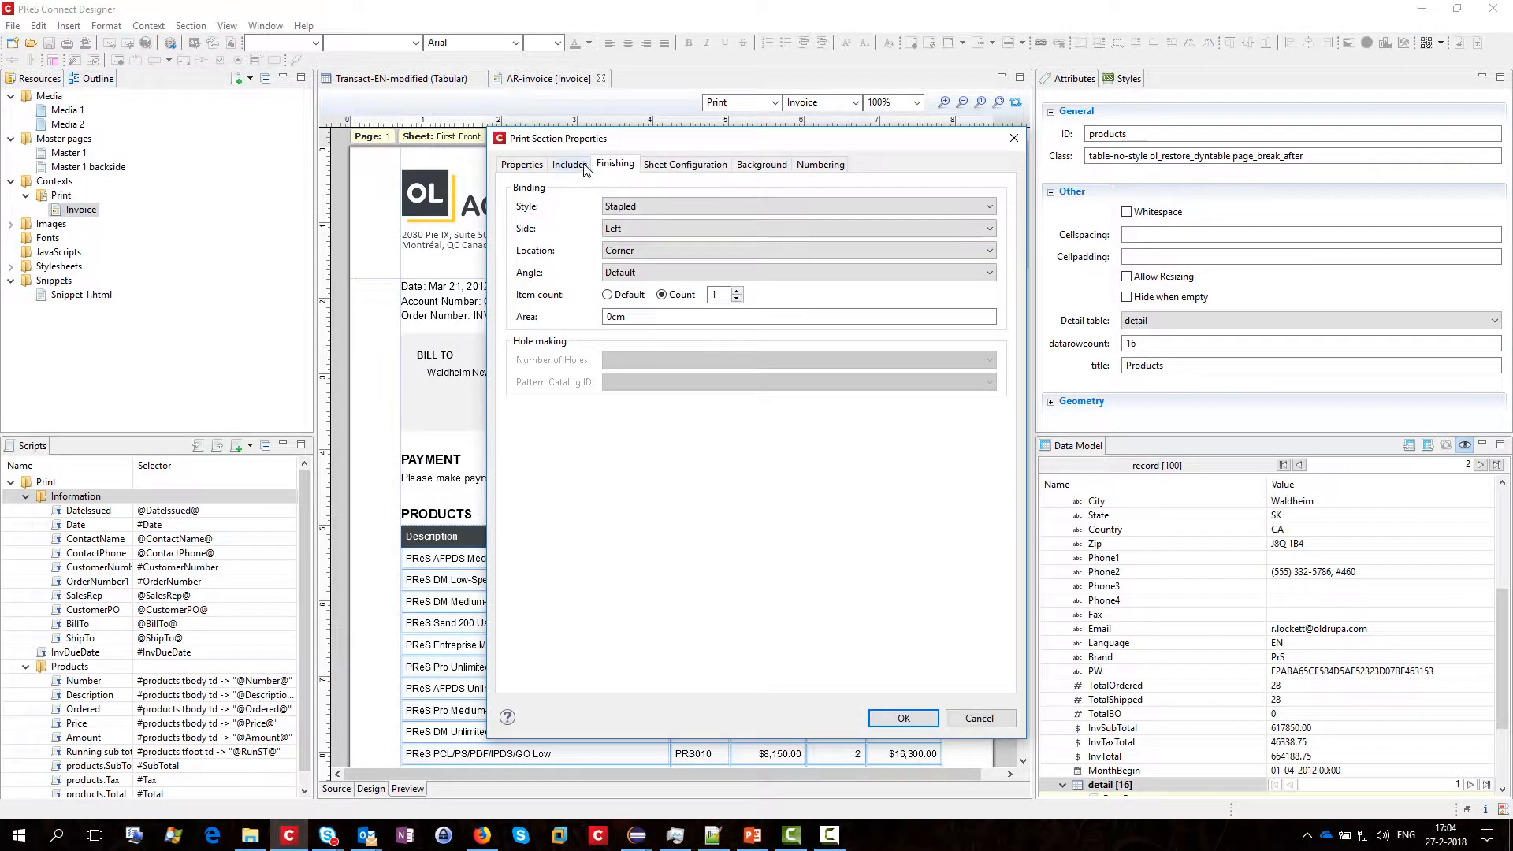
{"action": "left_click", "coordinate": [661, 165]}
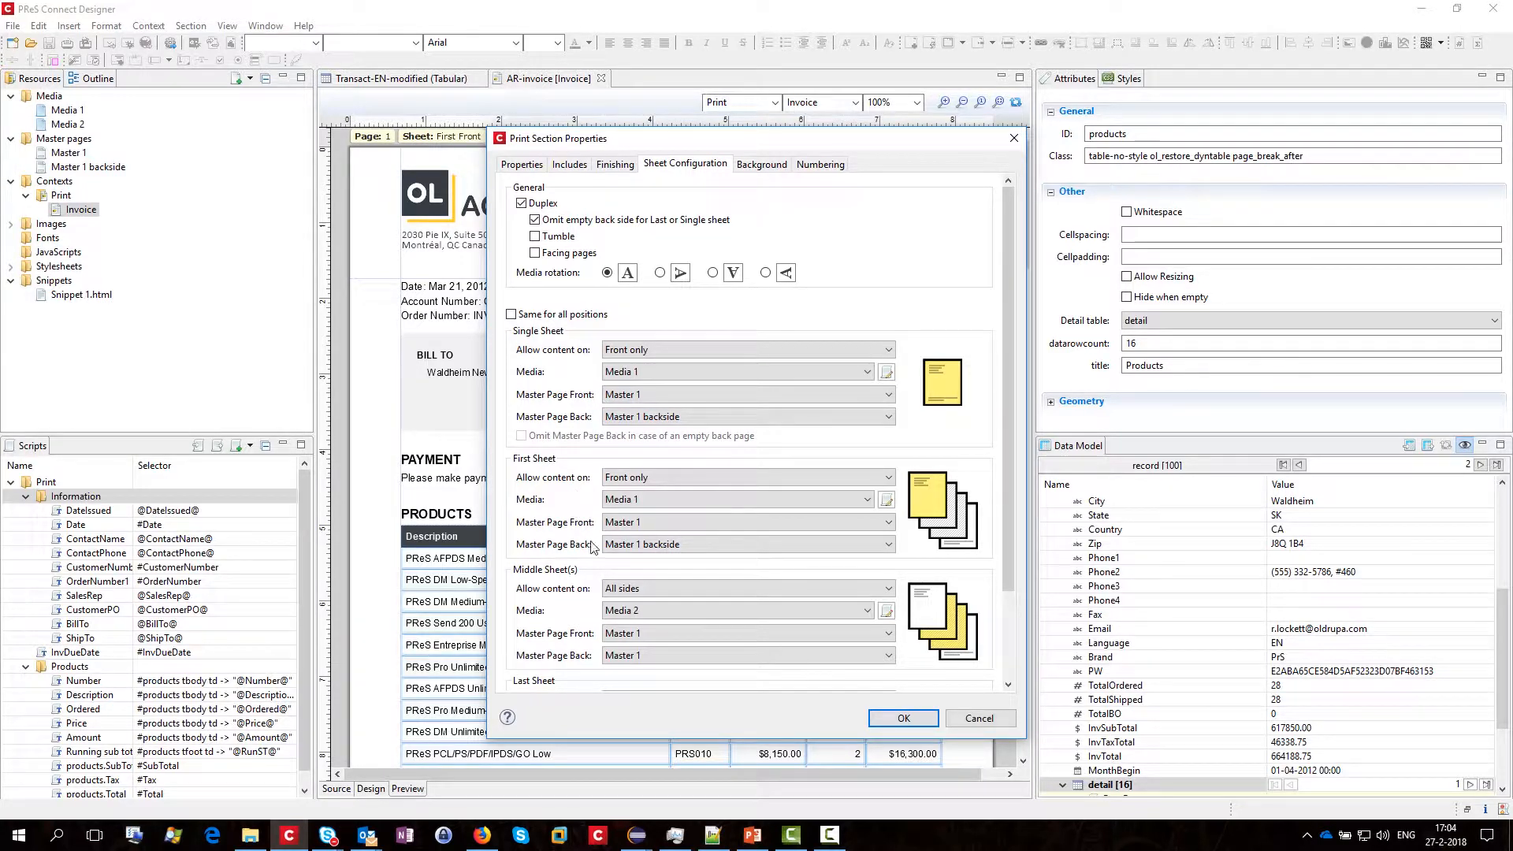
{"action": "scroll", "coordinate": [583, 607], "scroll_direction": "down", "scroll_amount": 3}
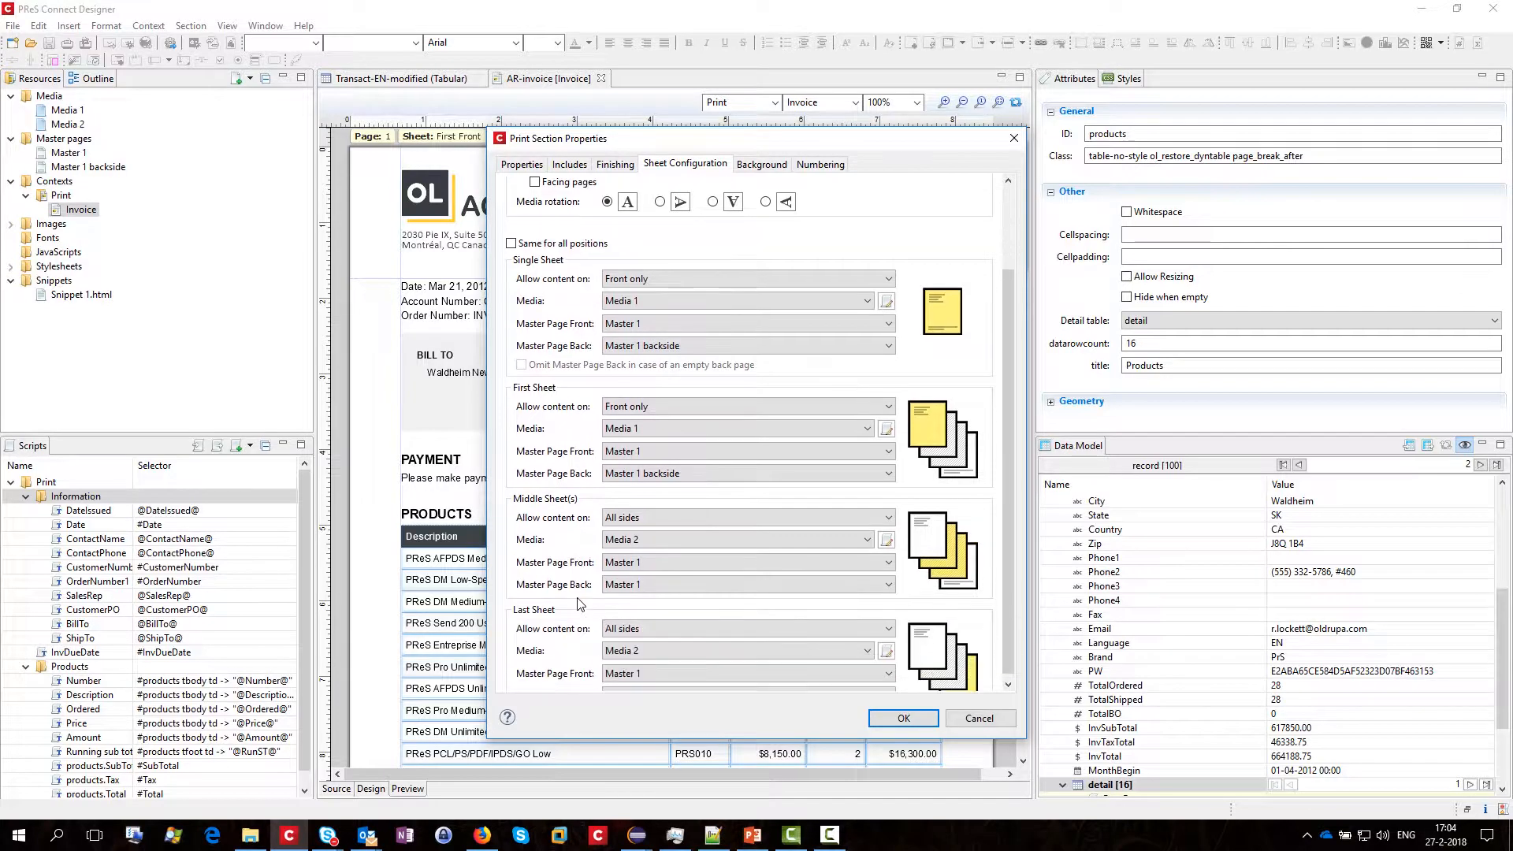
{"action": "scroll", "coordinate": [580, 602], "scroll_direction": "up", "scroll_amount": 3}
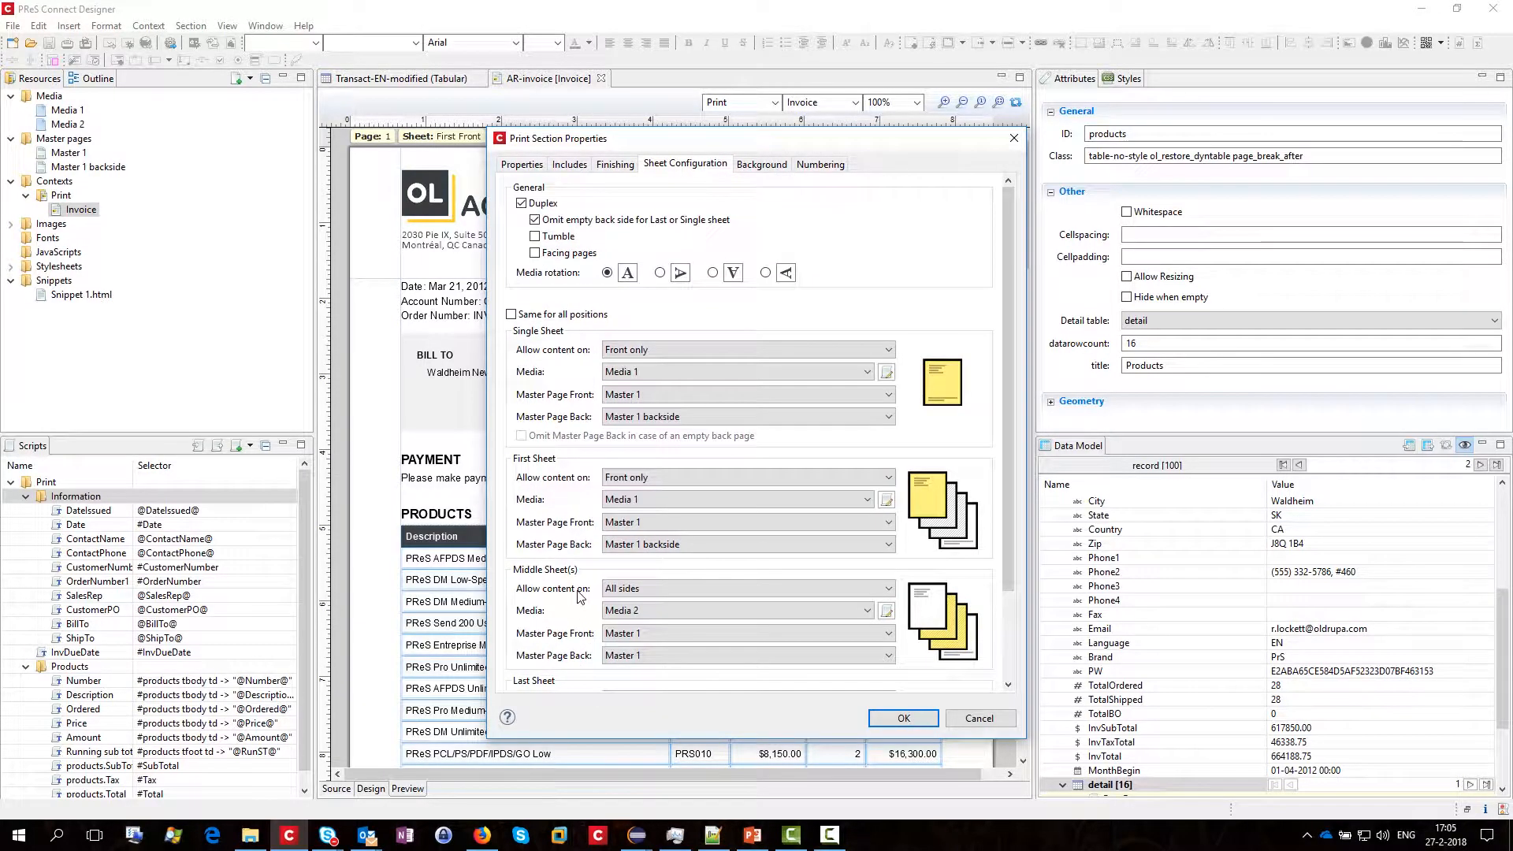
{"action": "left_click", "coordinate": [1013, 139]}
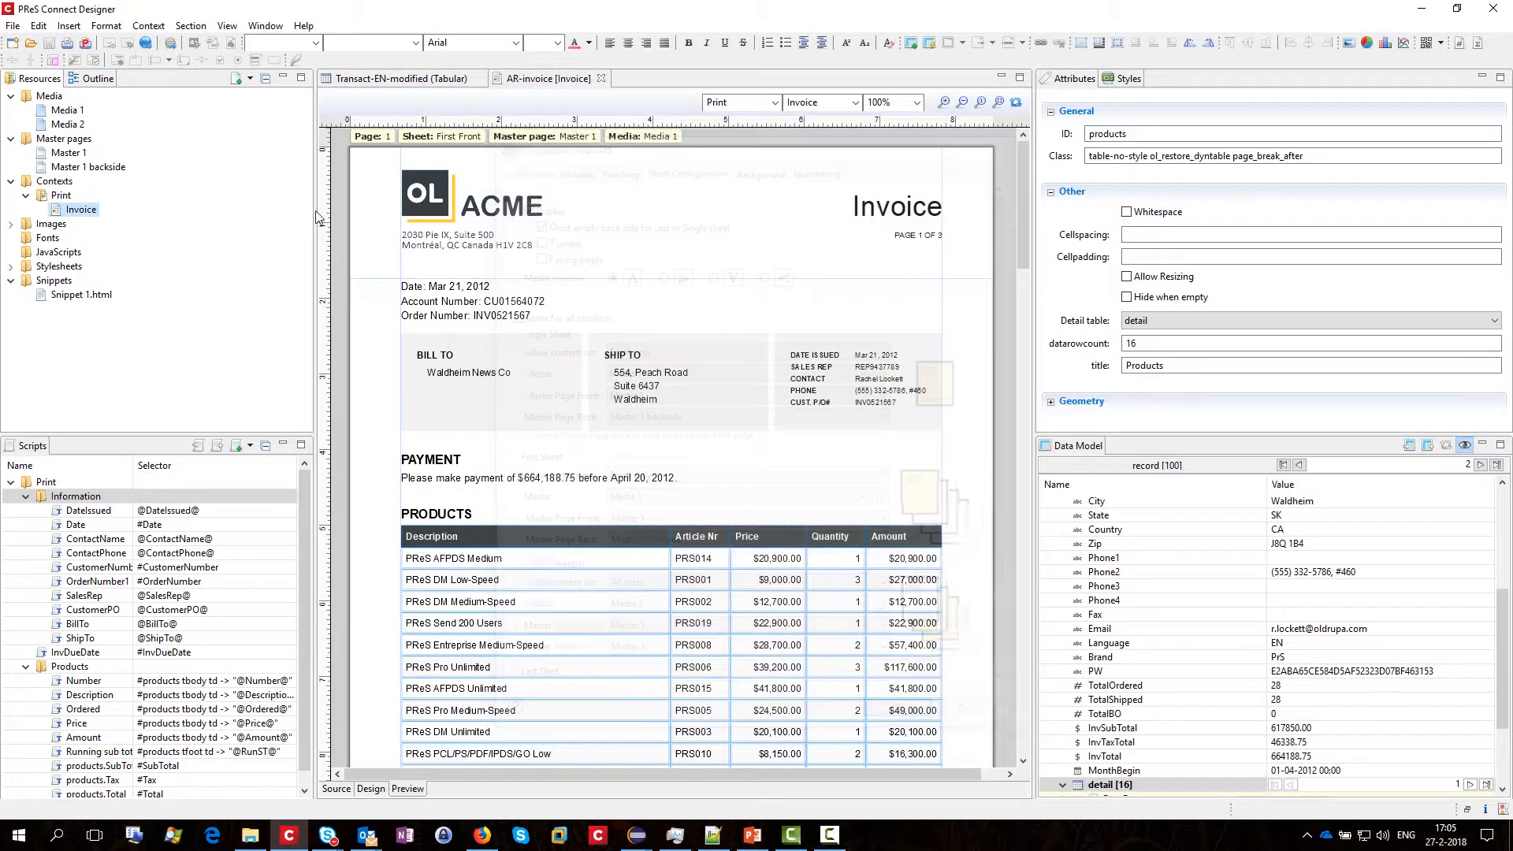
Review the finishing settings of the Print context and leave them as they are.
{"action": "right_click", "coordinate": [55, 199]}
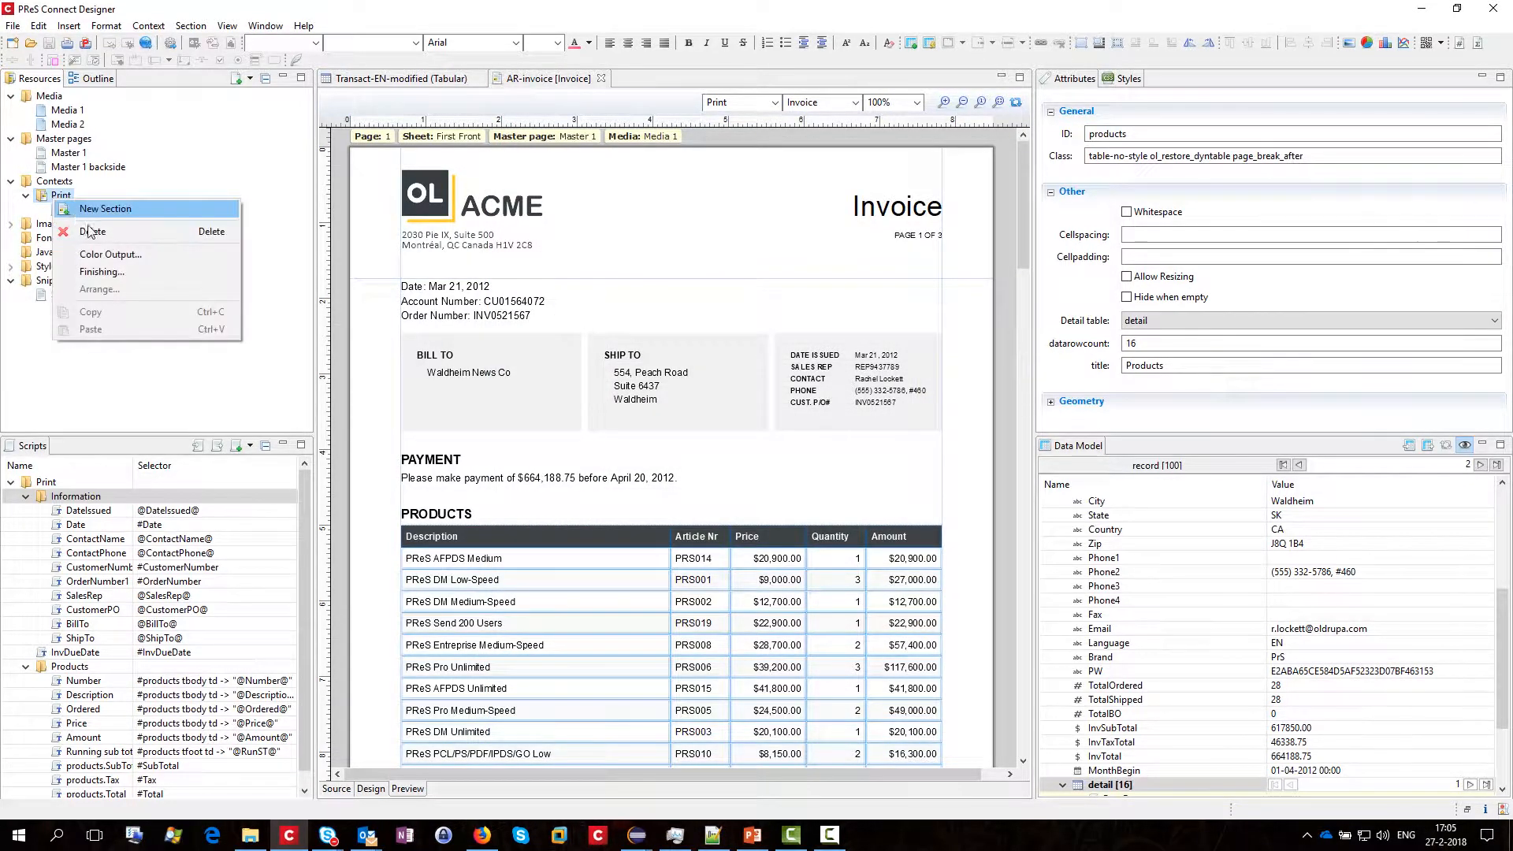
{"action": "left_click", "coordinate": [110, 273]}
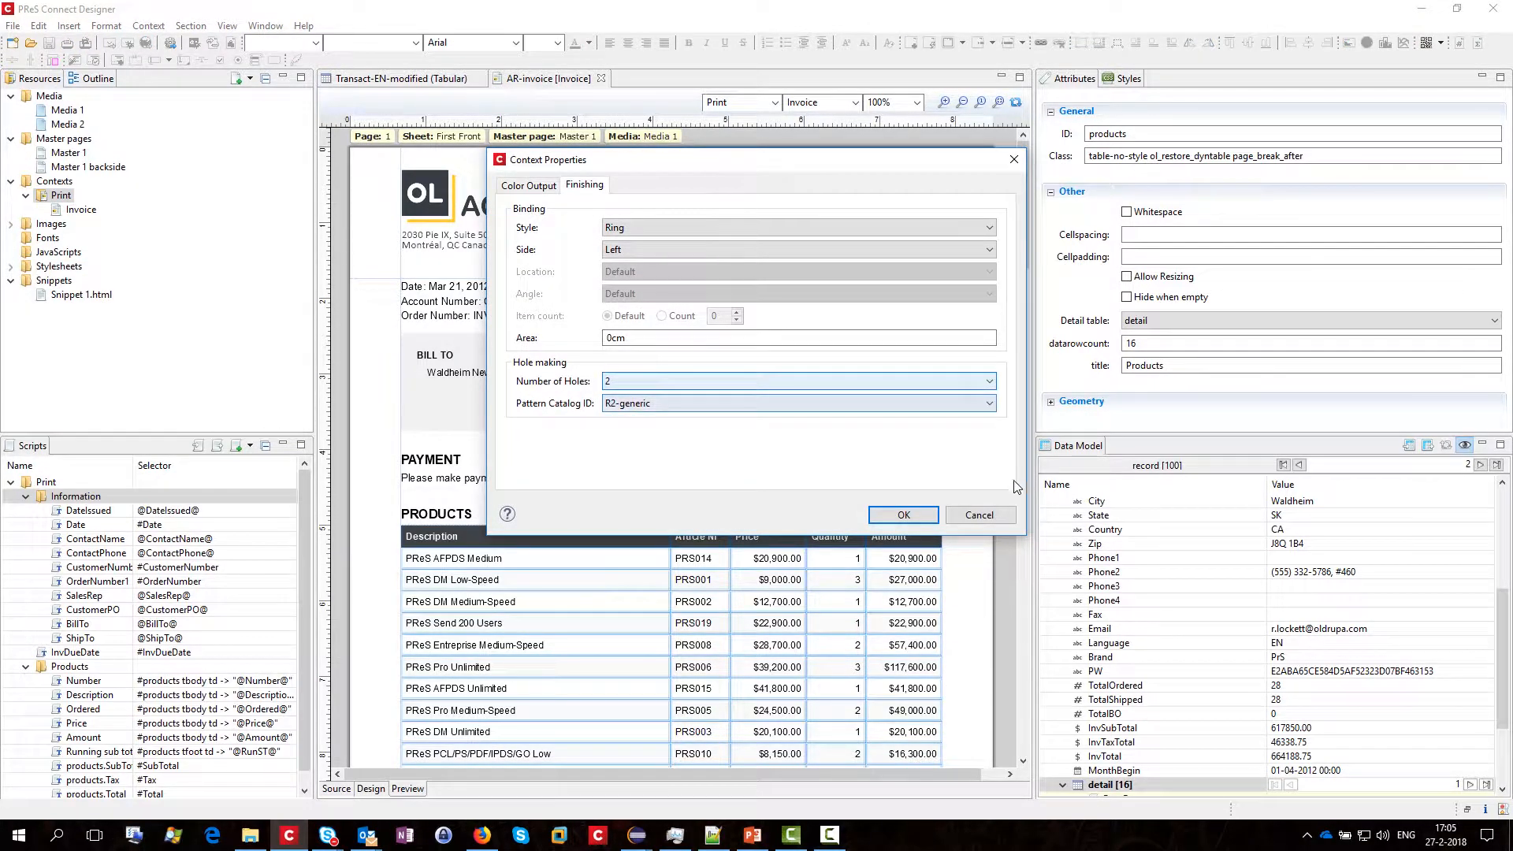
{"action": "left_click", "coordinate": [999, 522]}
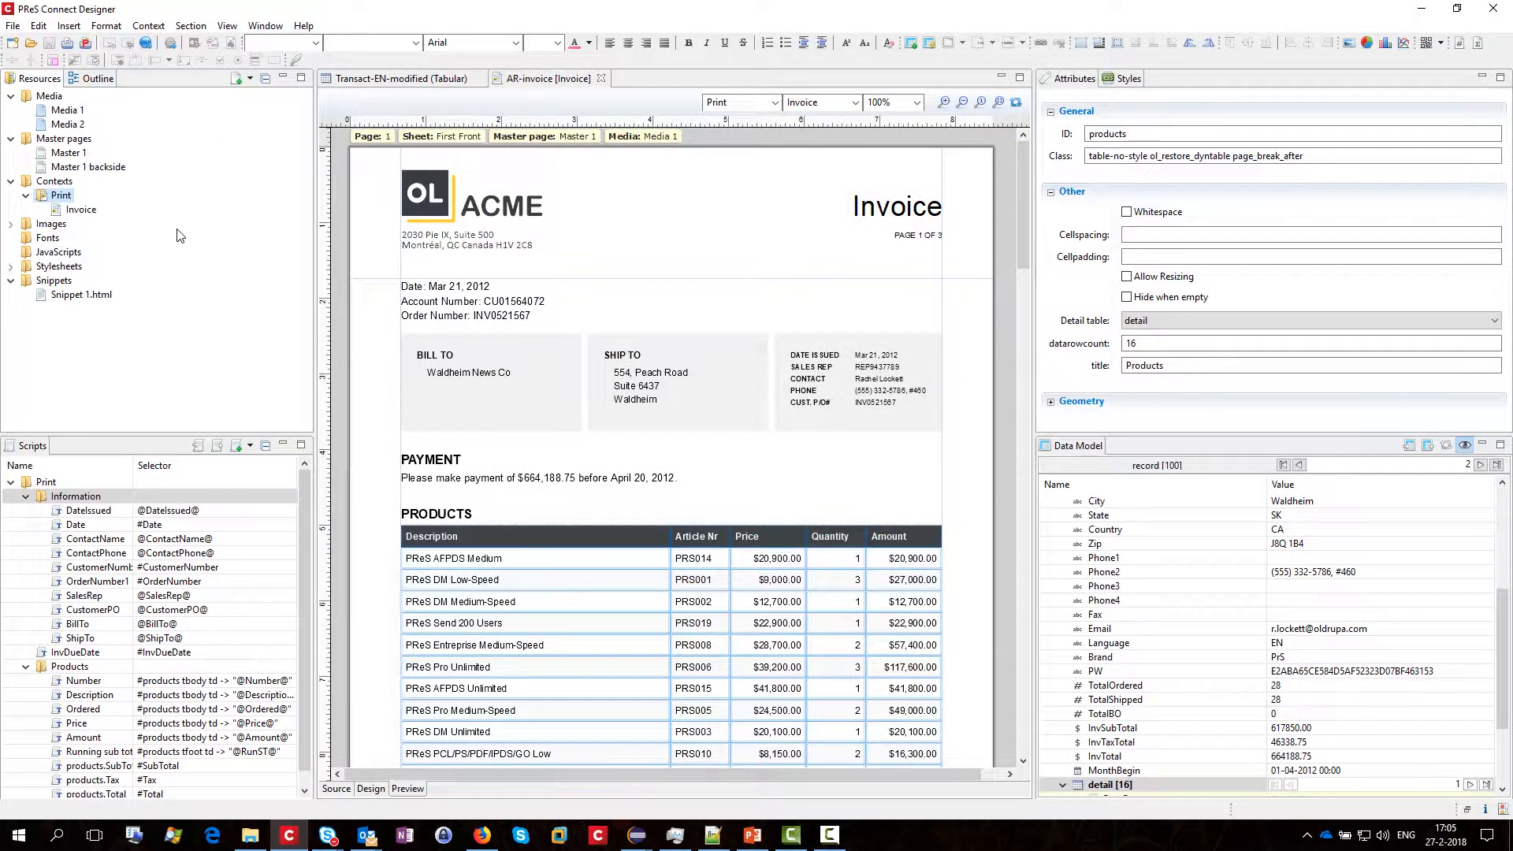
Start a new output creation preset using the "metadata and finishing" job creation configuration and proceed to the print options.
{"action": "left_click", "coordinate": [12, 25]}
{"action": "mouse_move", "coordinate": [116, 310]}
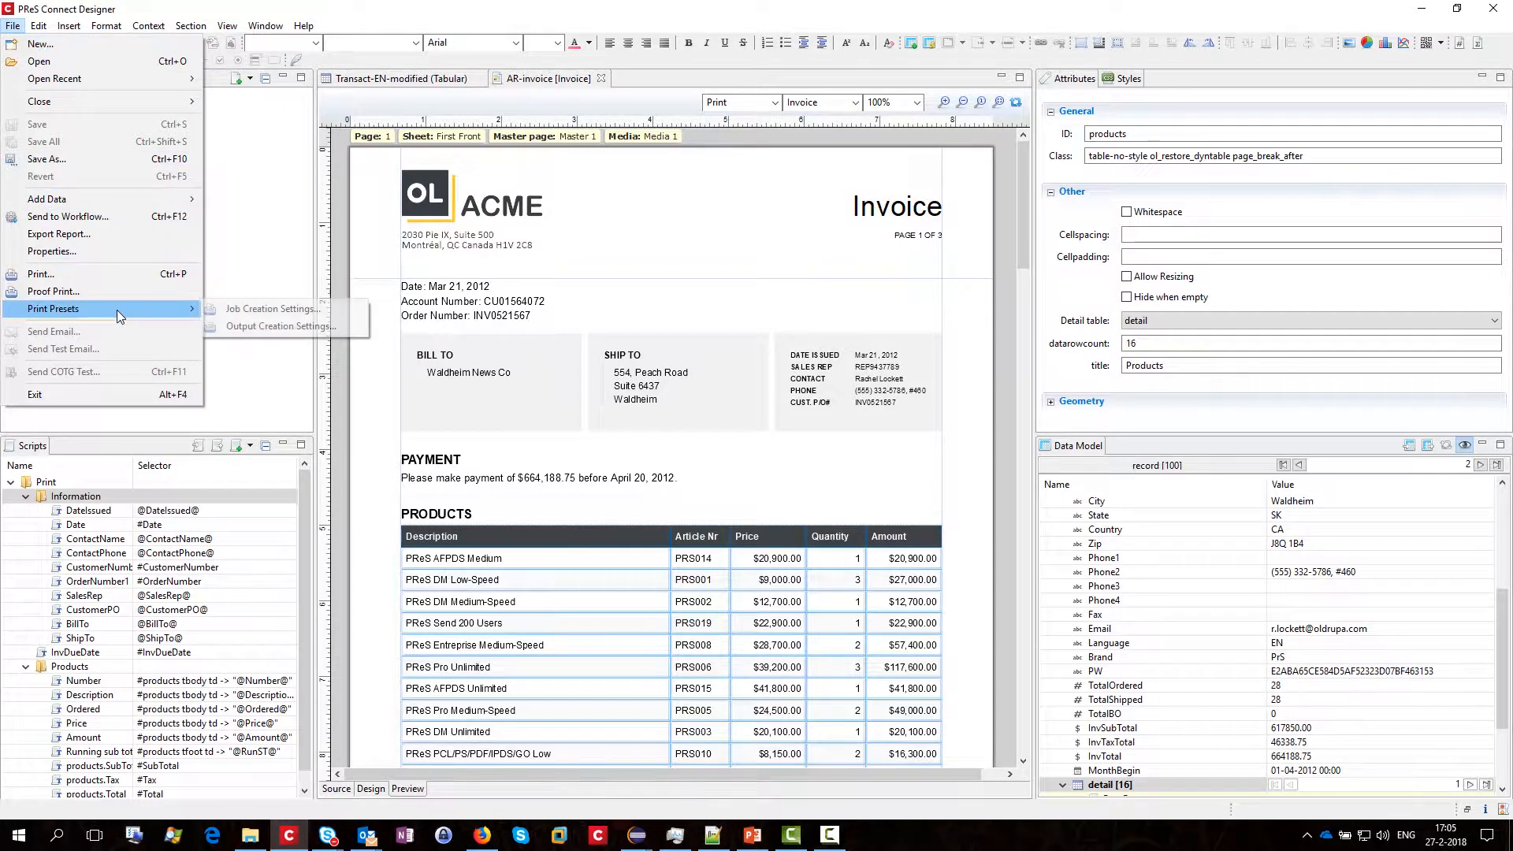
{"action": "left_click", "coordinate": [253, 325]}
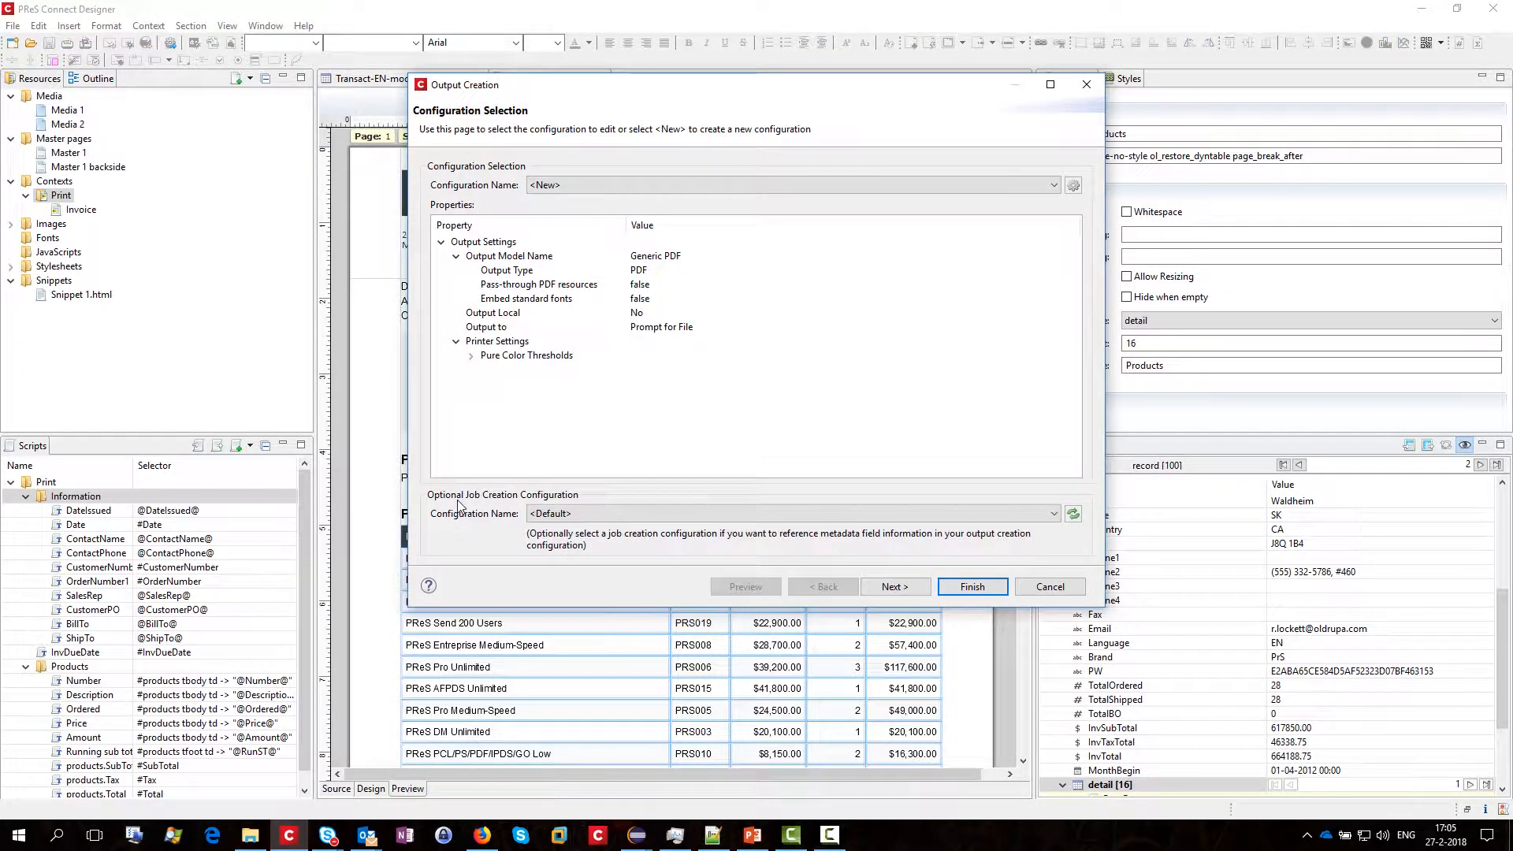
{"action": "left_click", "coordinate": [559, 515]}
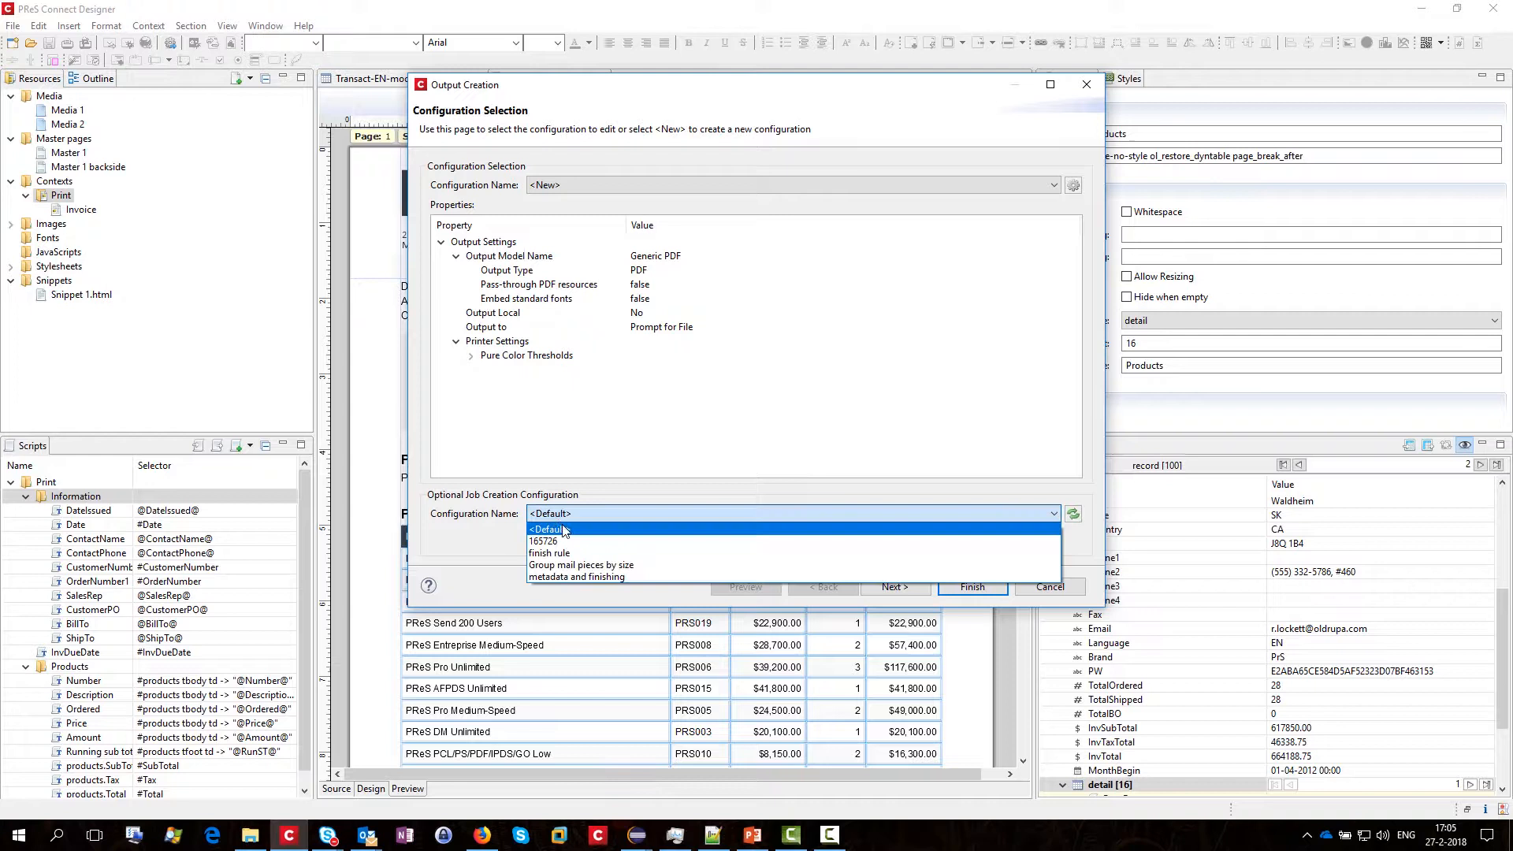
{"action": "left_click", "coordinate": [626, 576]}
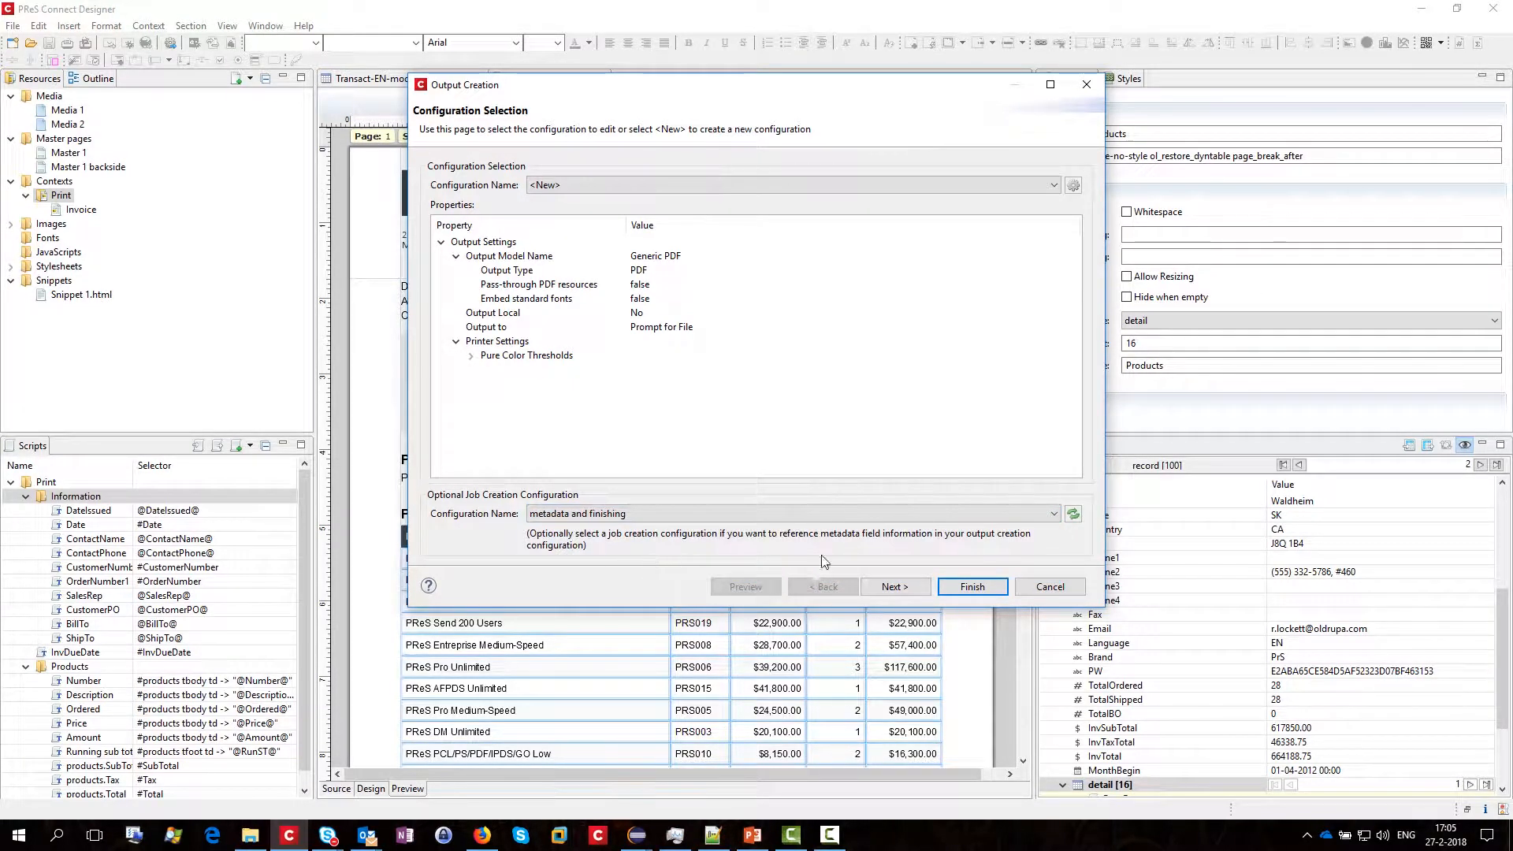
{"action": "left_click", "coordinate": [895, 588]}
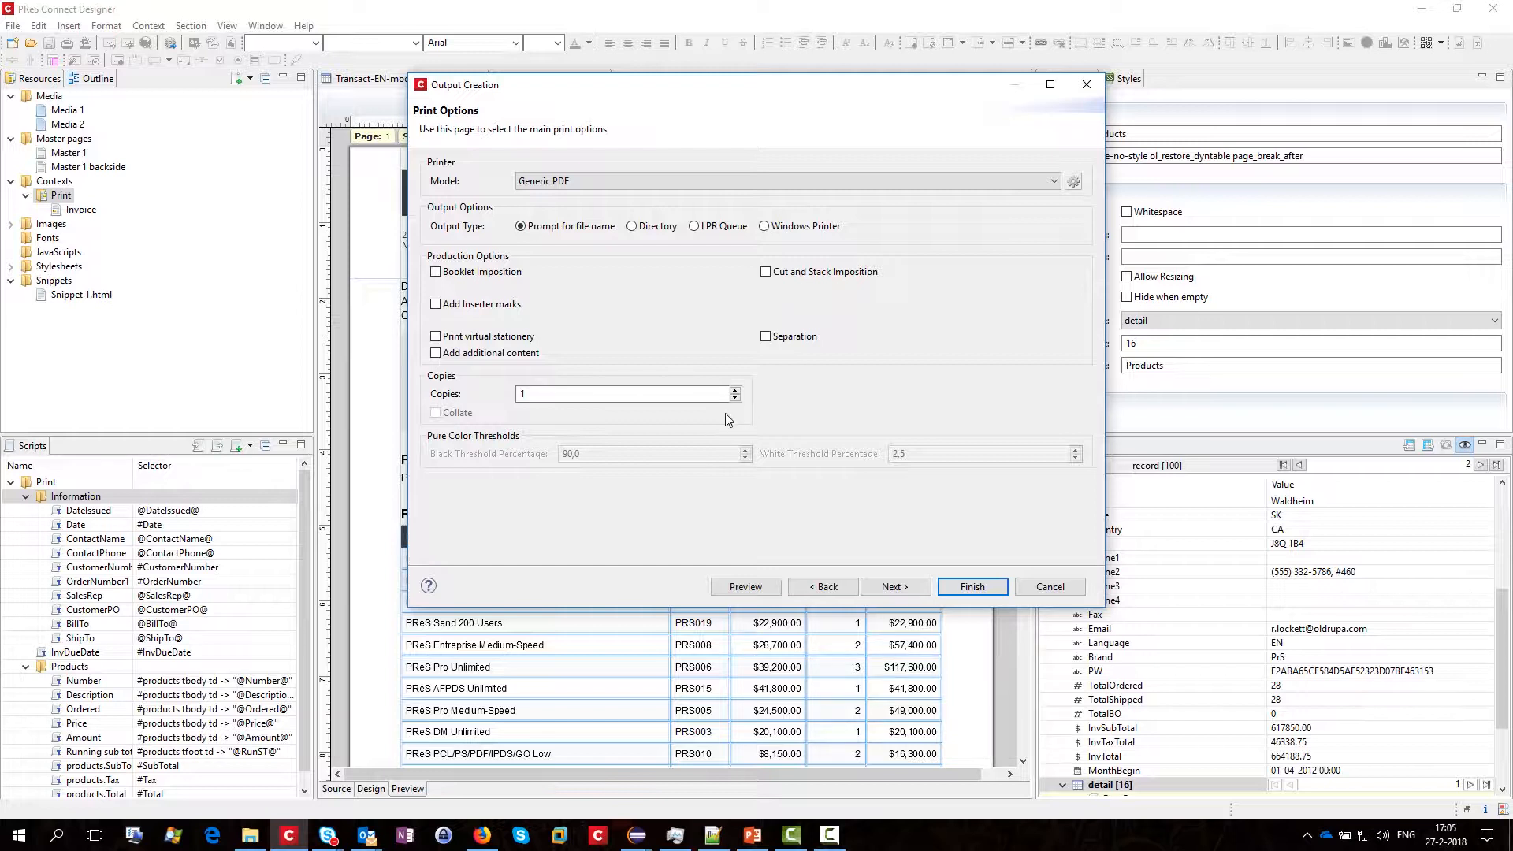
Create a PostScript printer definition from C:\Develop\EF636060.PPD and save it as "Fiery PRO80 80C-KM PS Color Server 2.0".
{"action": "left_click", "coordinate": [1074, 183]}
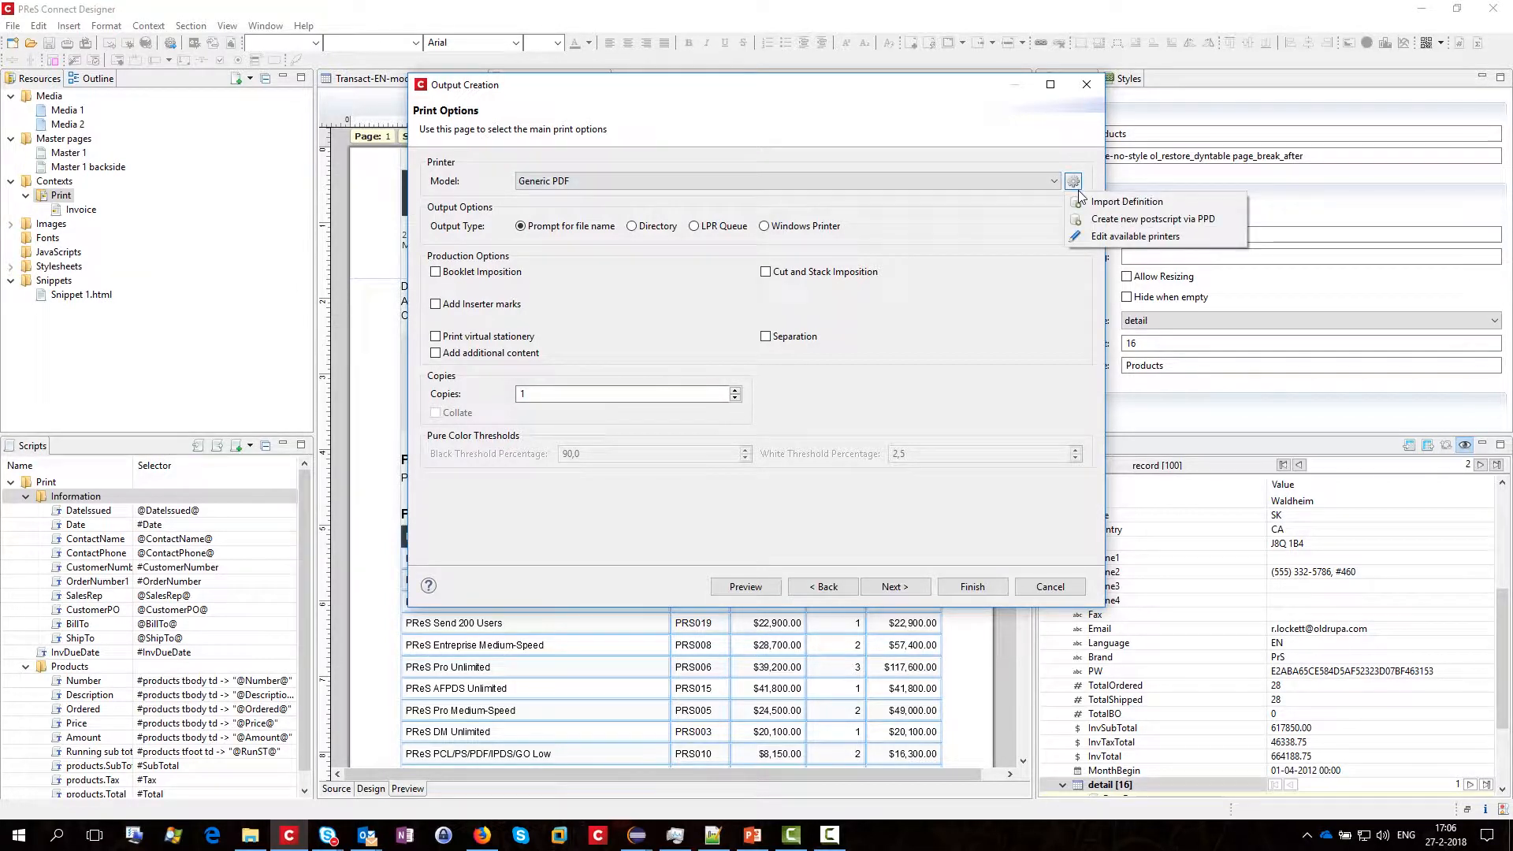
{"action": "left_click", "coordinate": [1138, 220]}
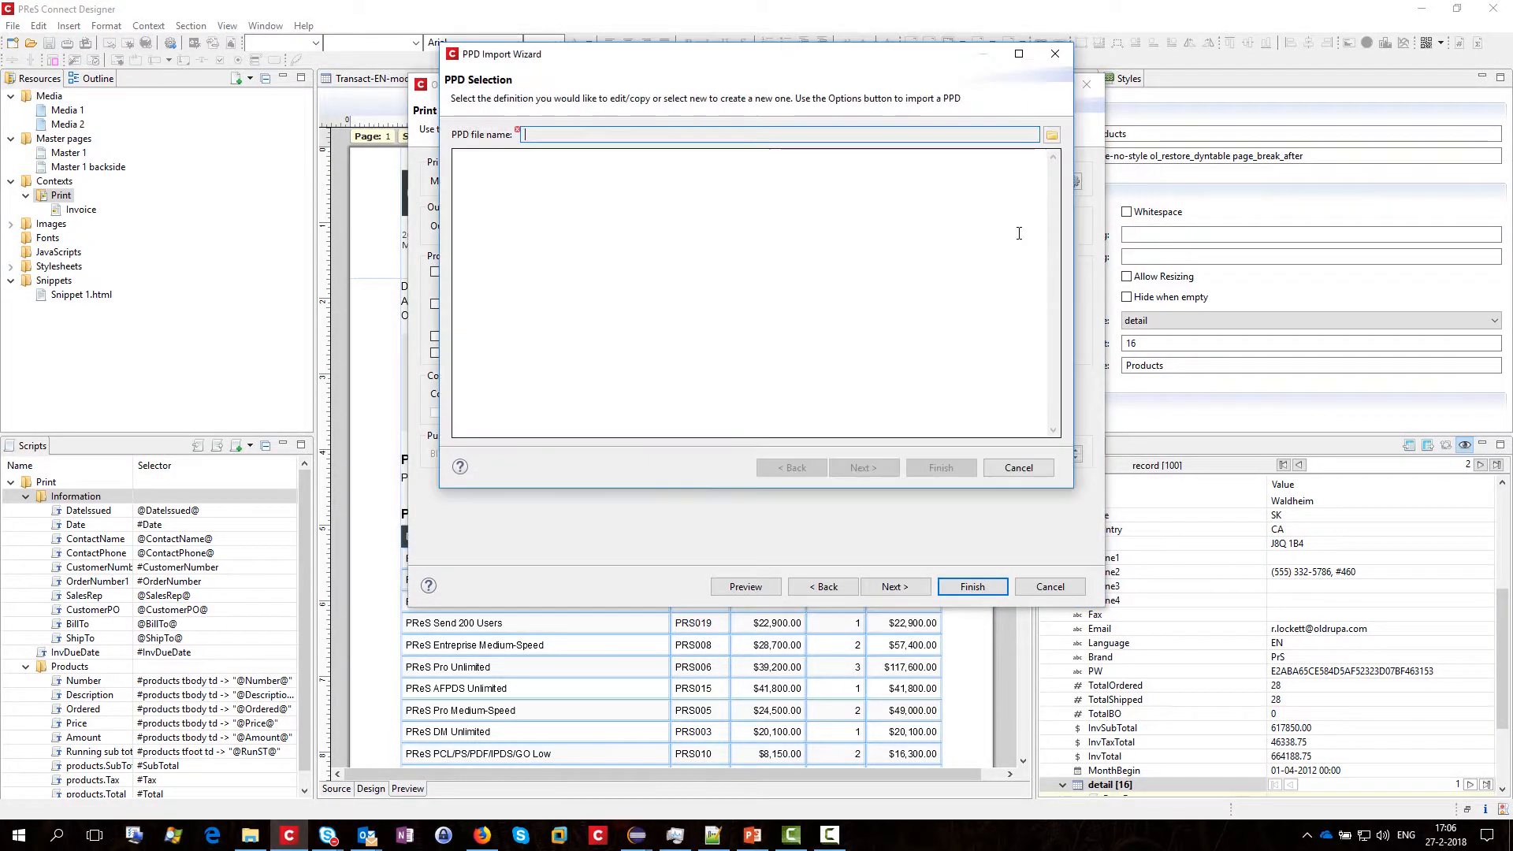
{"action": "left_click", "coordinate": [1052, 134]}
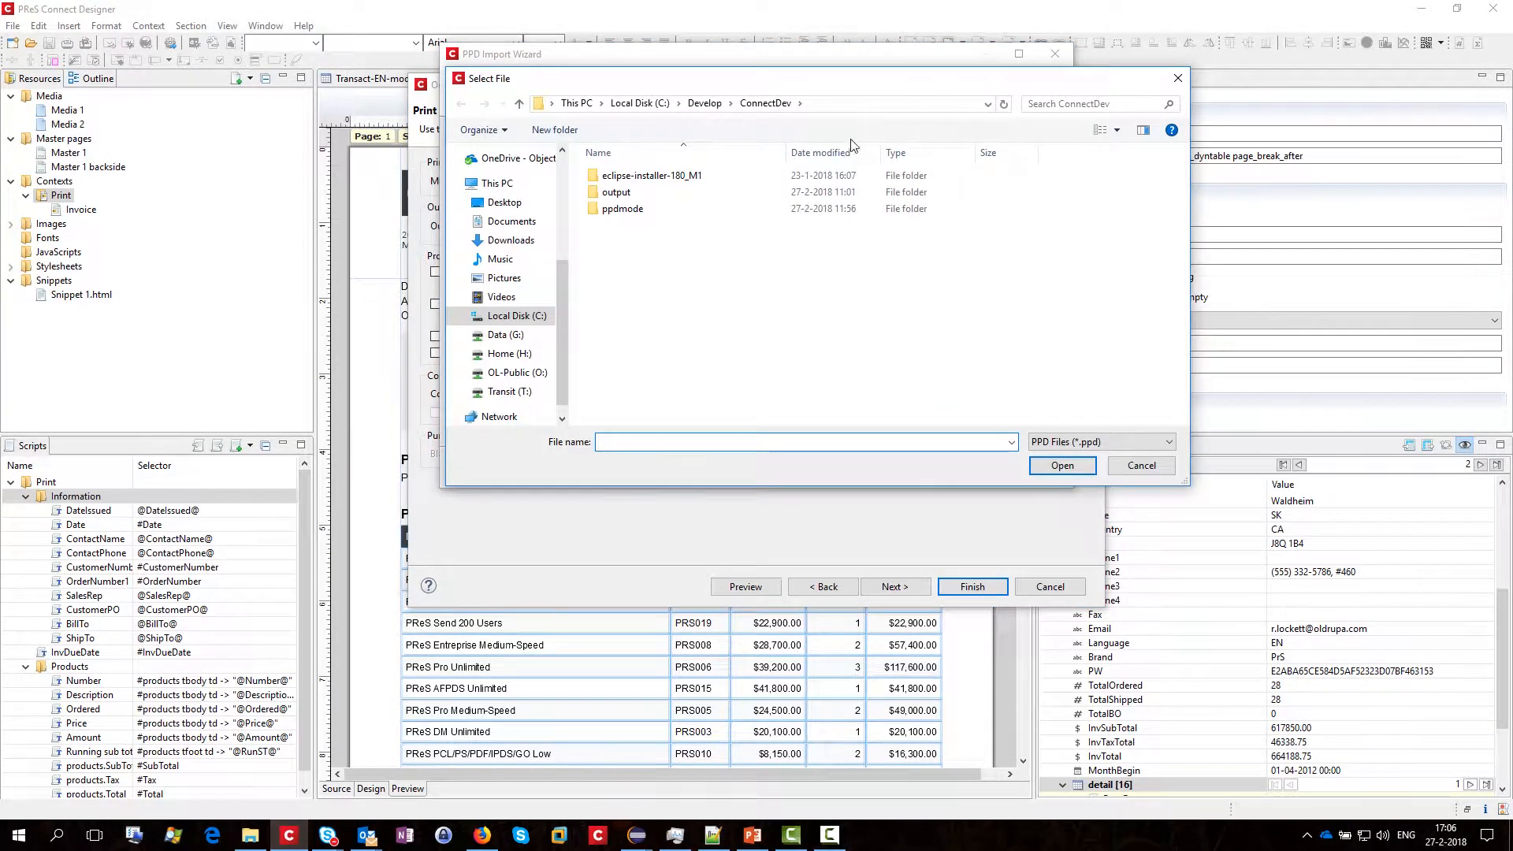
{"action": "left_click", "coordinate": [703, 103]}
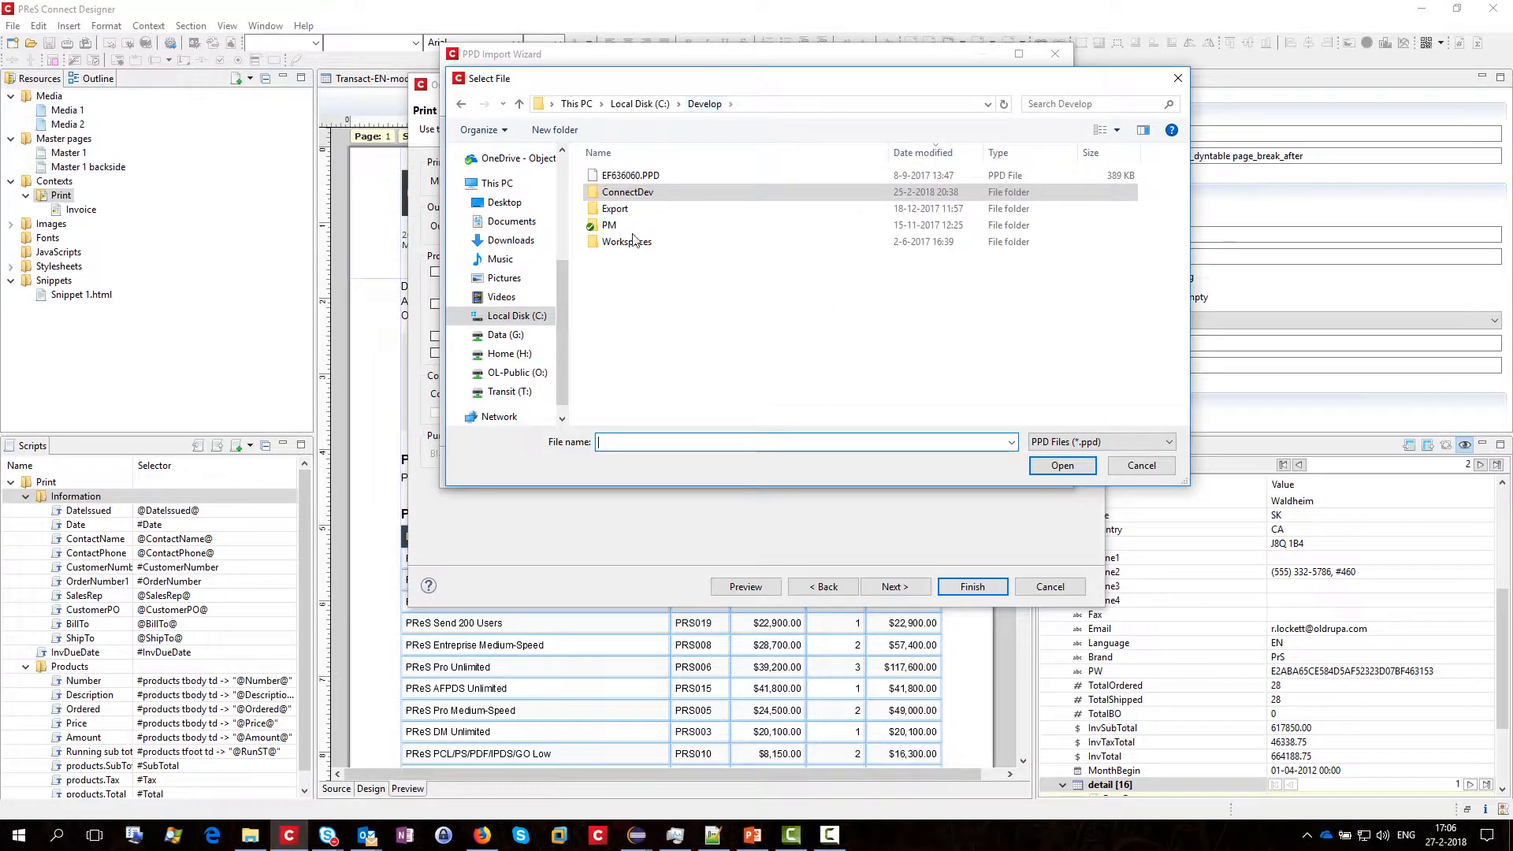
{"action": "left_click", "coordinate": [630, 175]}
{"action": "left_click", "coordinate": [1044, 465]}
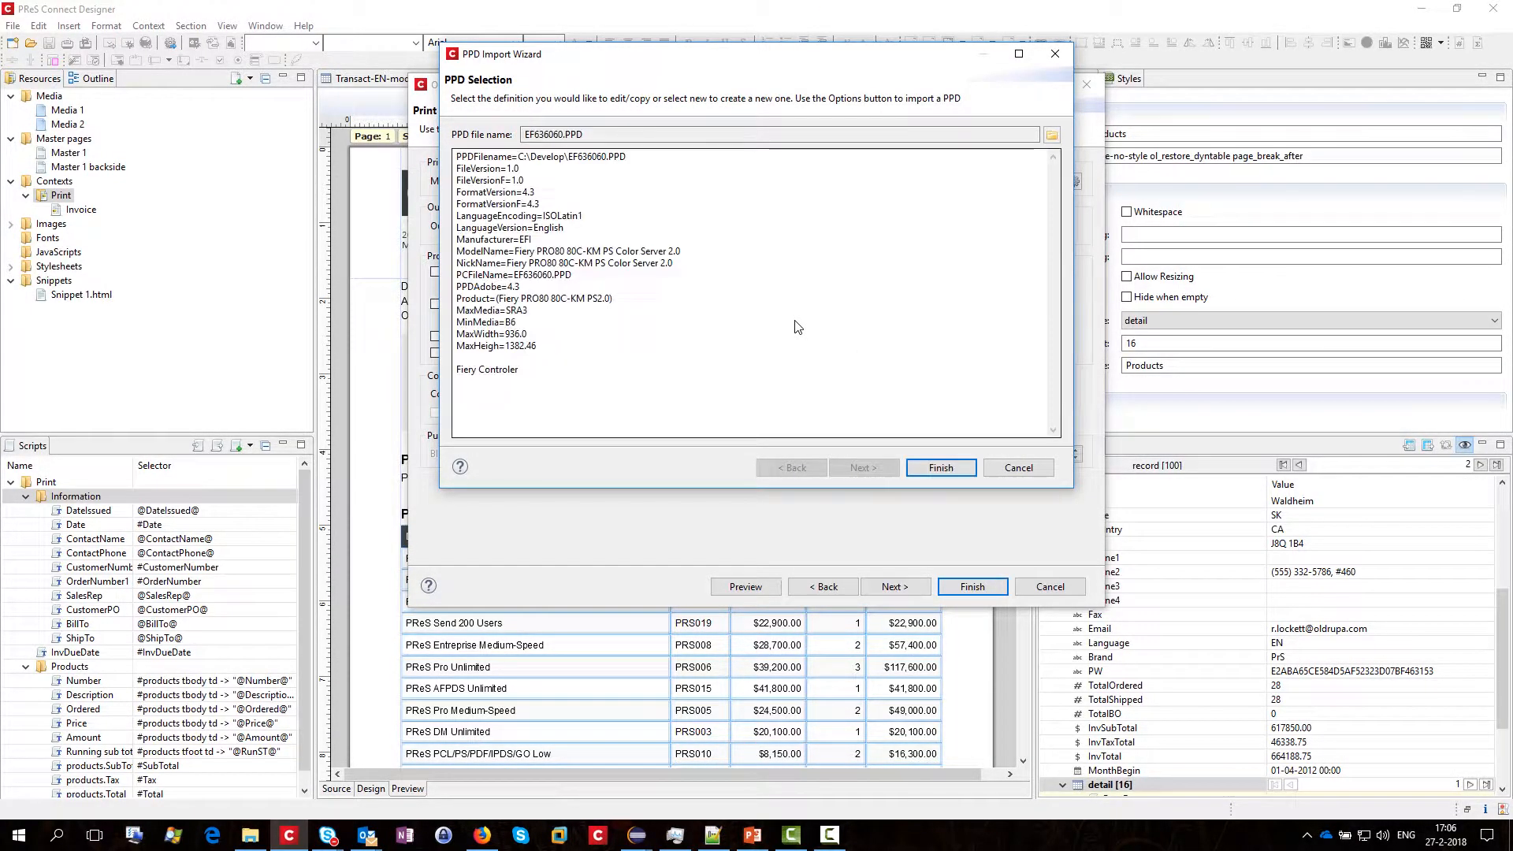
{"action": "left_click", "coordinate": [963, 470]}
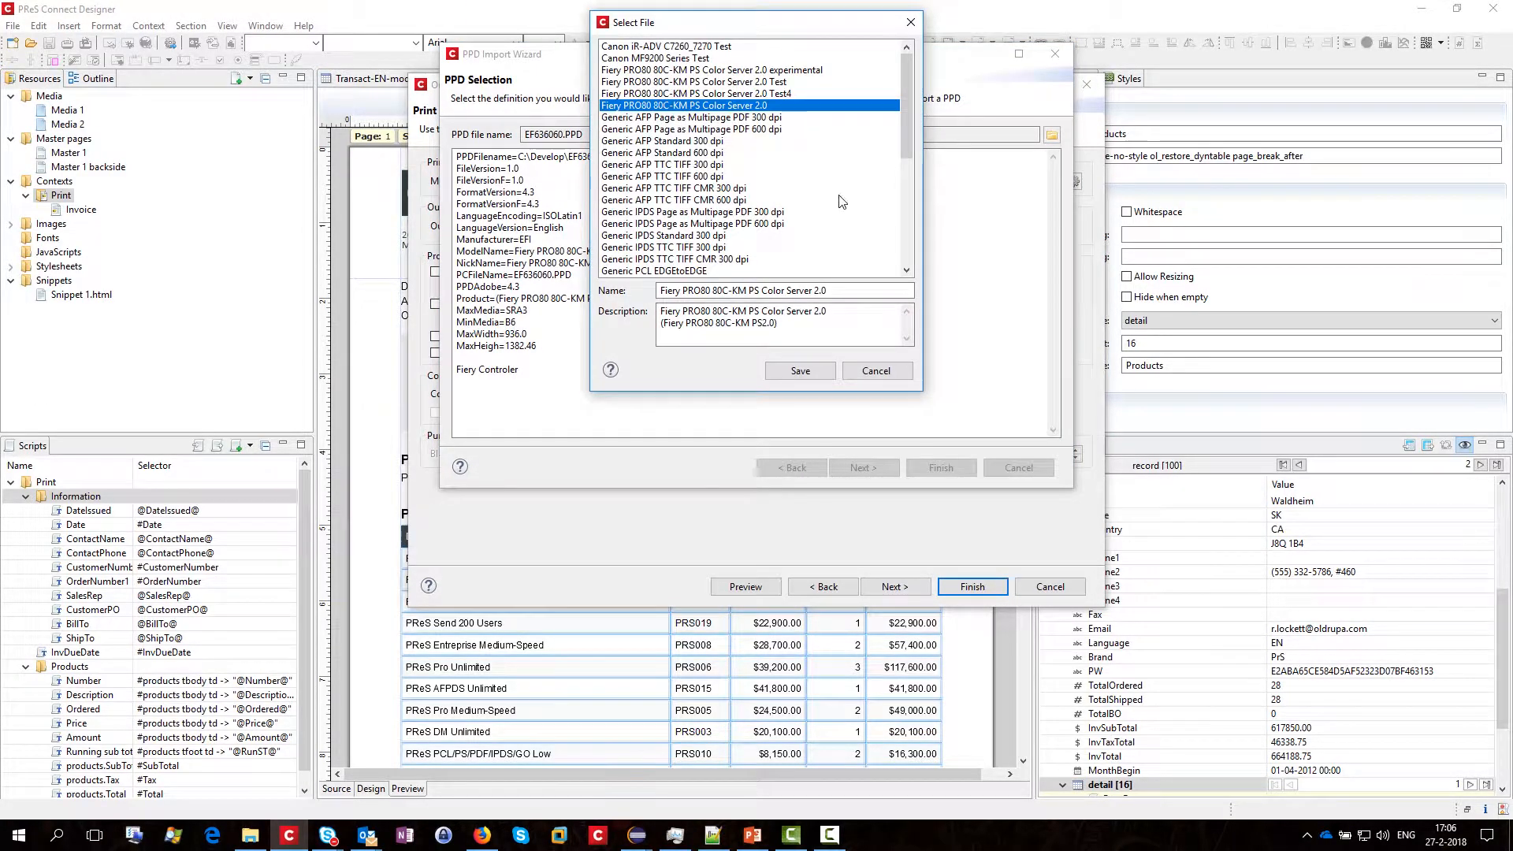
{"action": "left_click", "coordinate": [810, 379]}
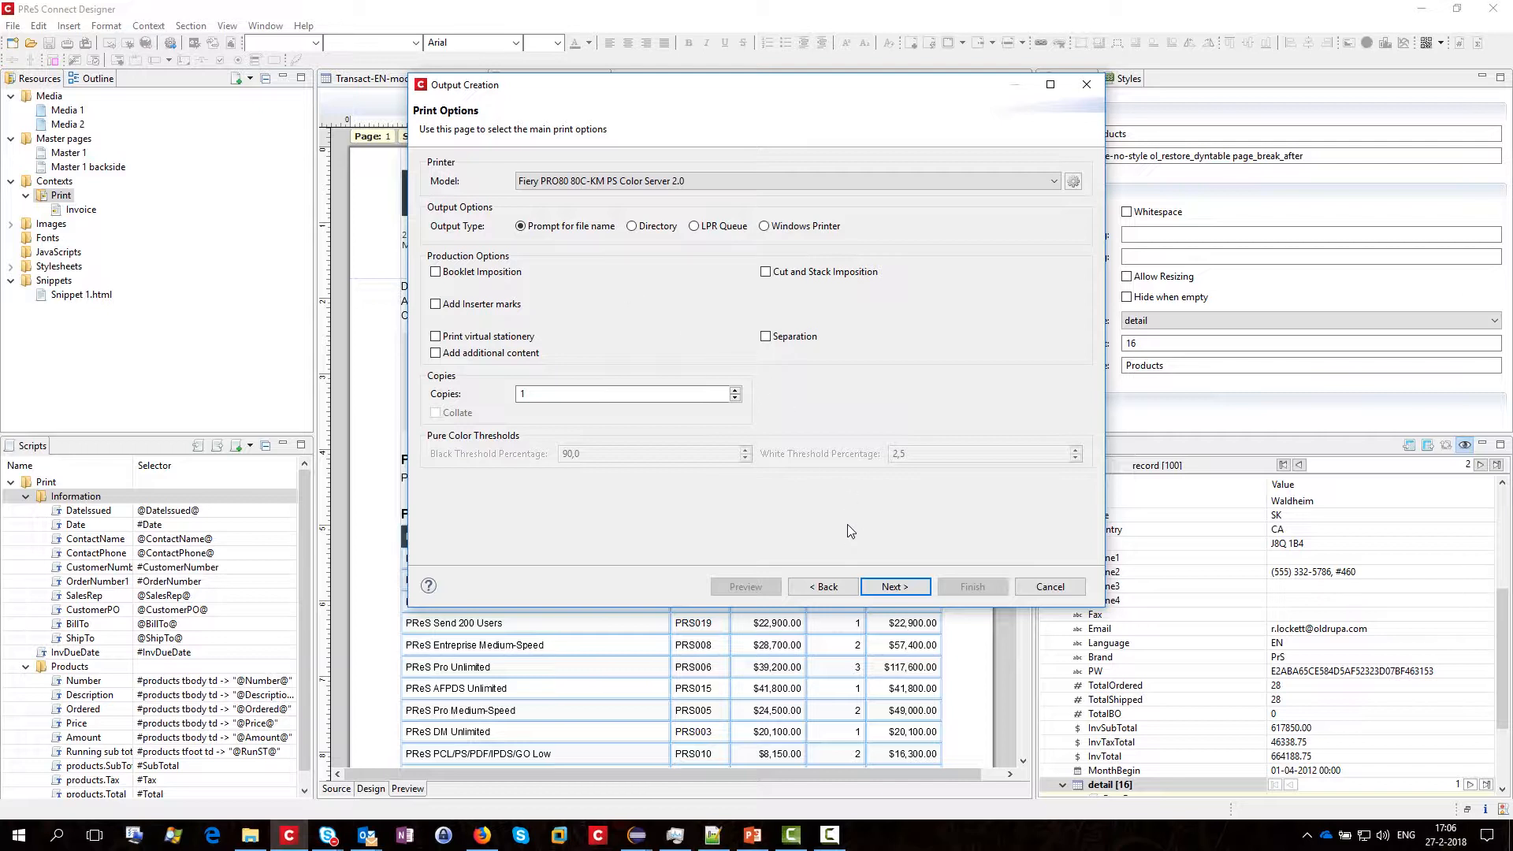
Proceed to the dynamic PPD mode options and expand the Media/Trays, Finishing and Plex rule groups.
{"action": "left_click", "coordinate": [891, 587]}
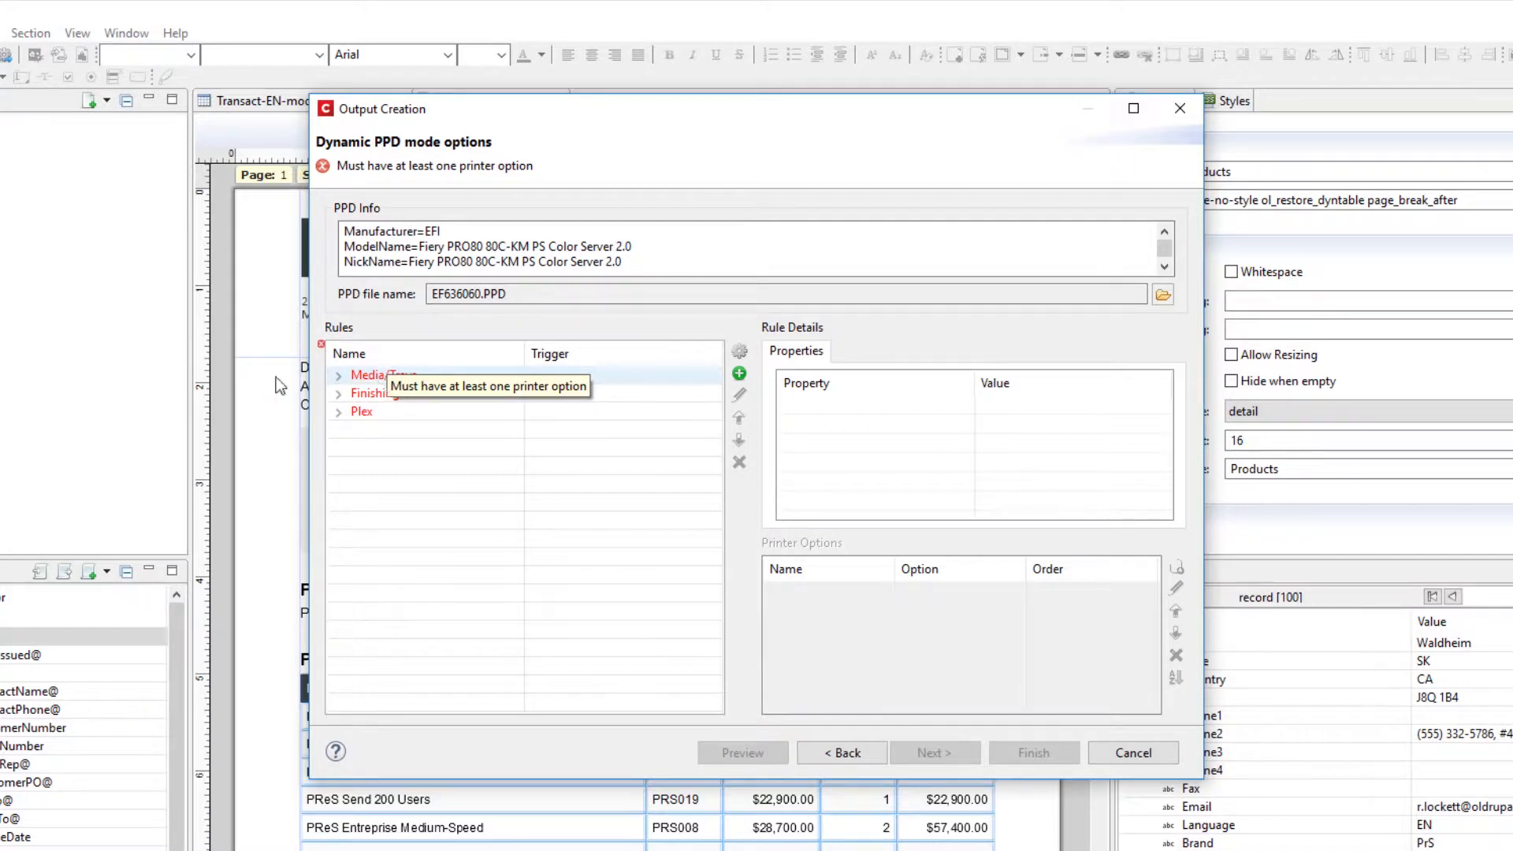
{"action": "left_click", "coordinate": [339, 376]}
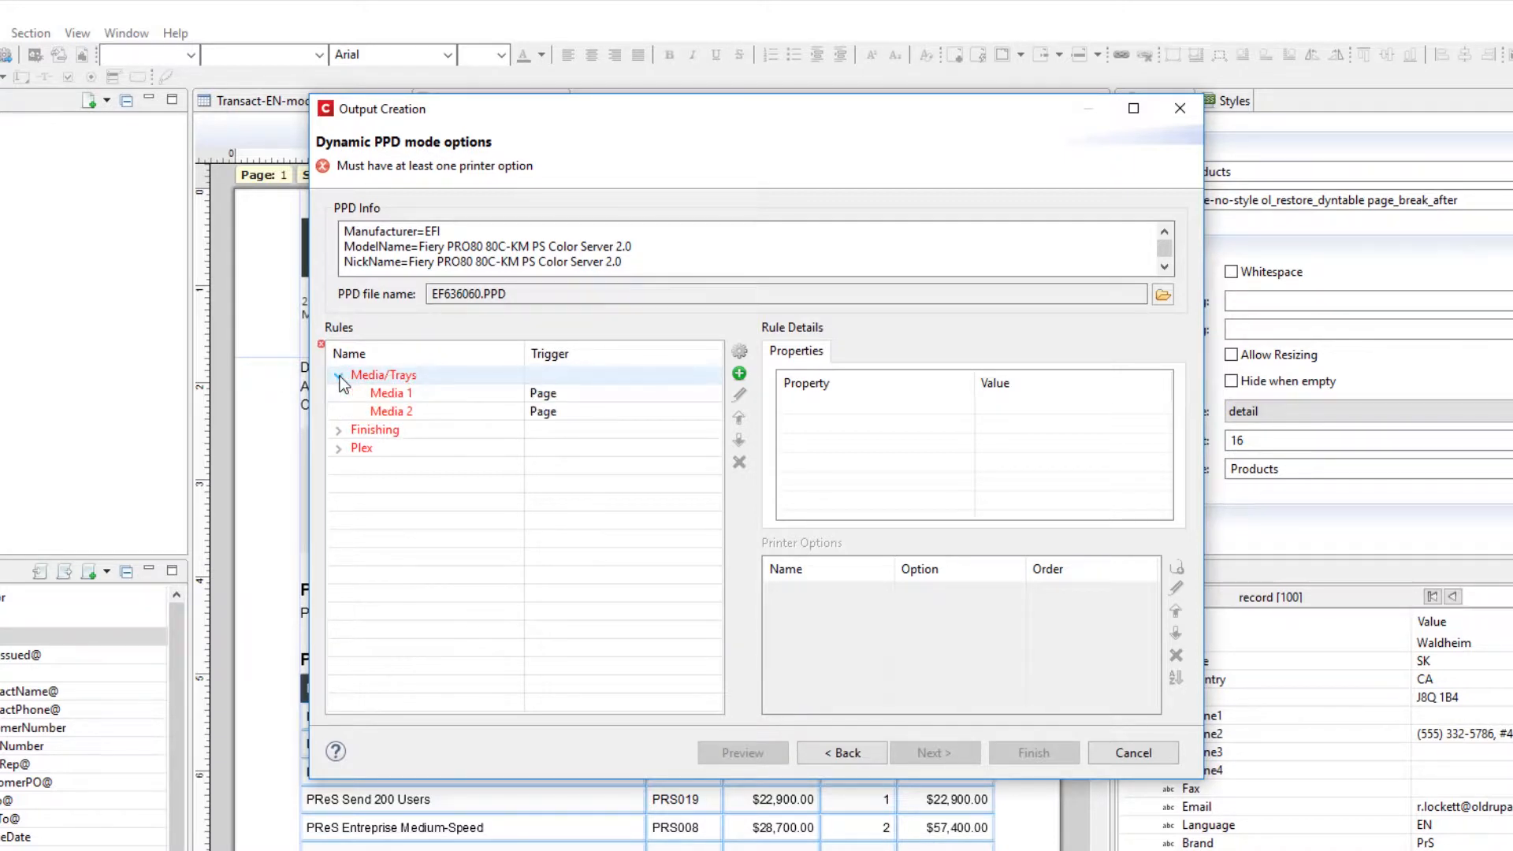
{"action": "left_click", "coordinate": [339, 430]}
{"action": "left_click", "coordinate": [383, 465]}
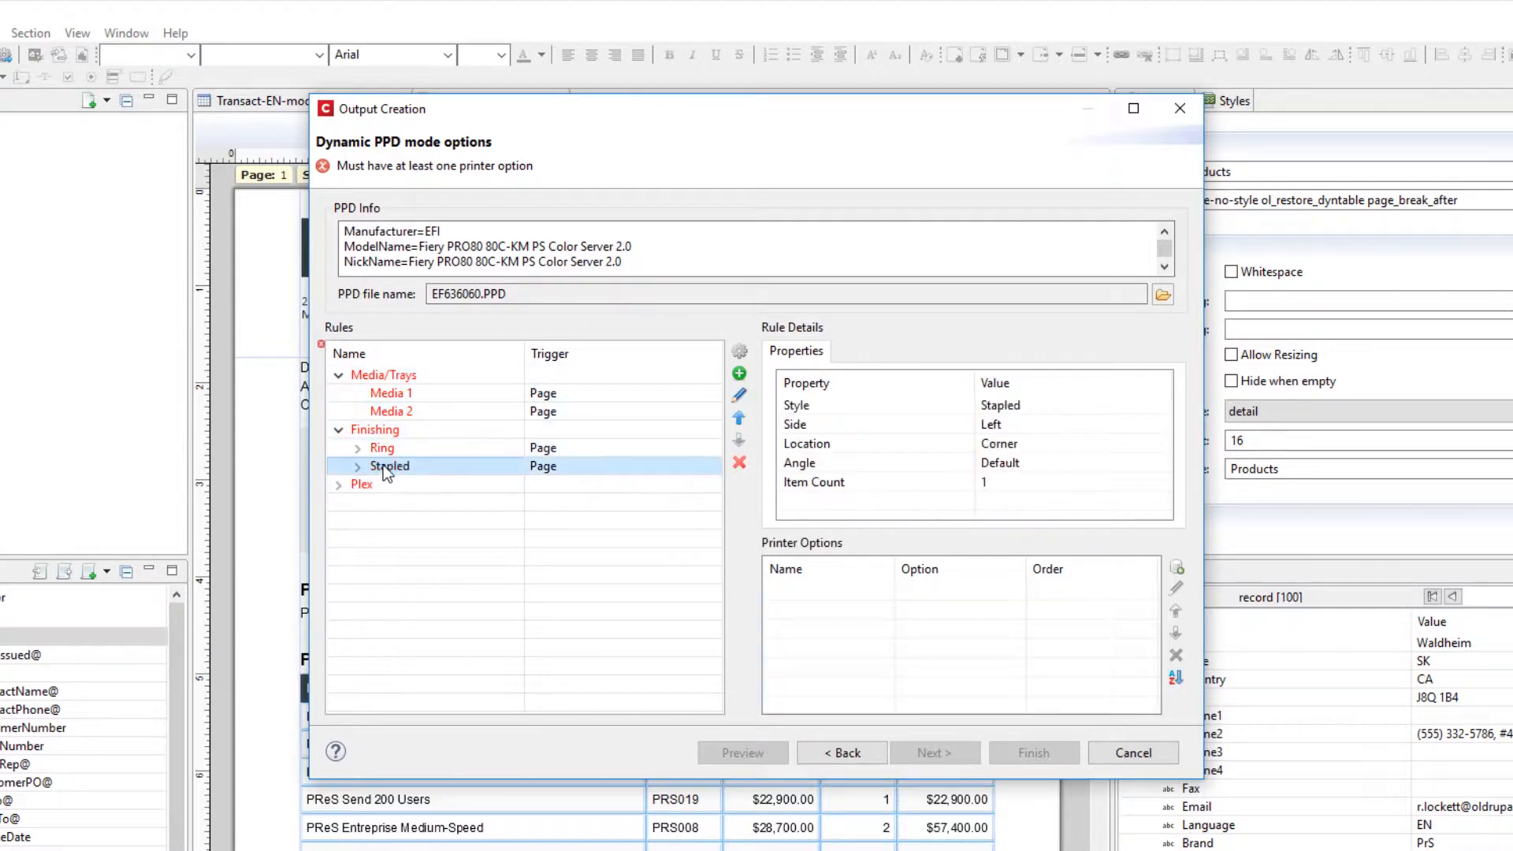
{"action": "left_click", "coordinate": [338, 484]}
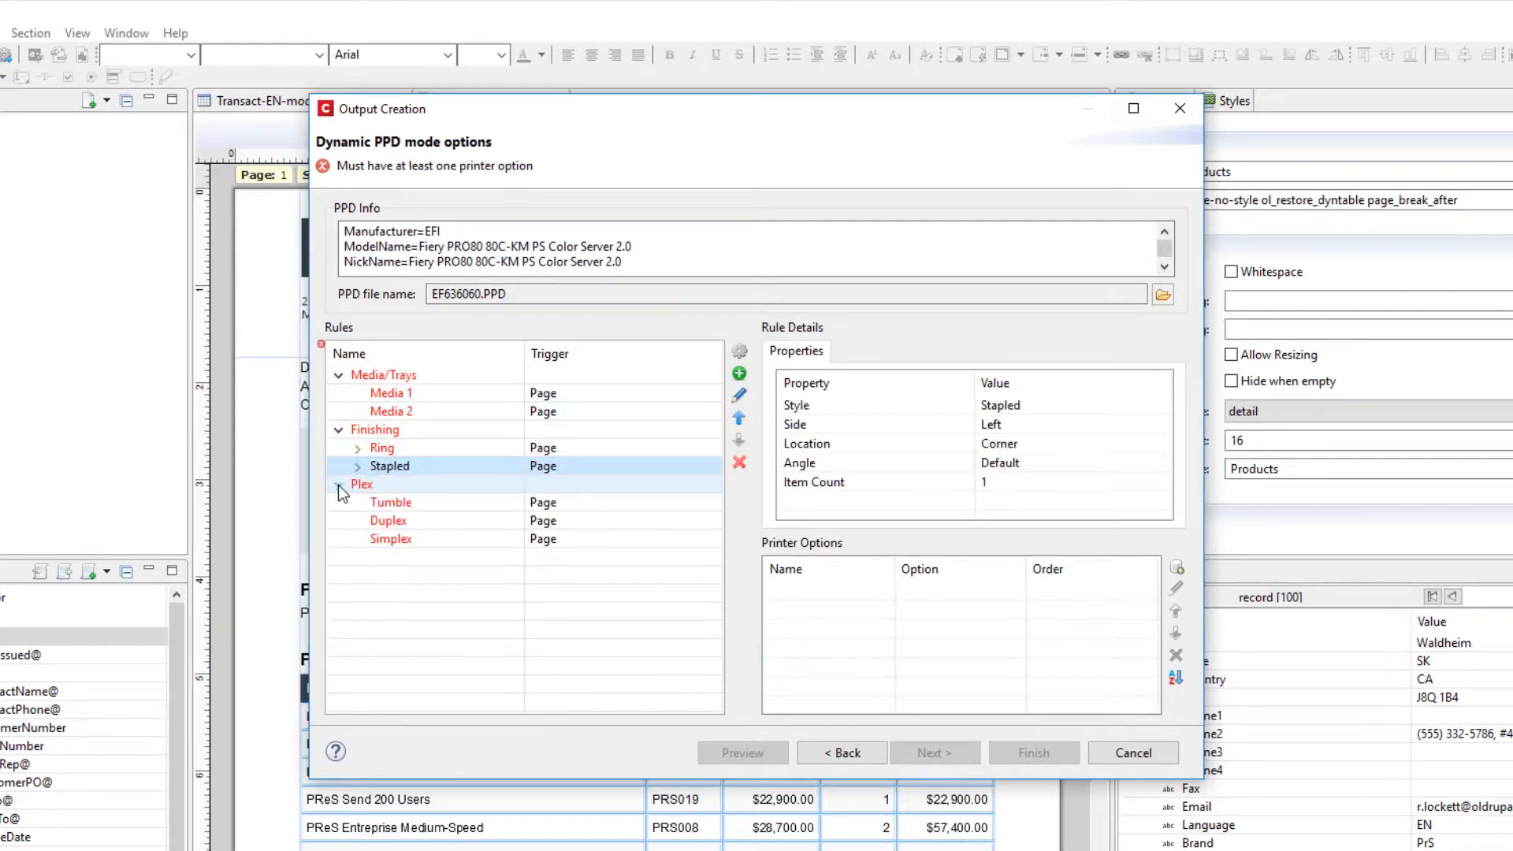
{"action": "left_click", "coordinate": [366, 485]}
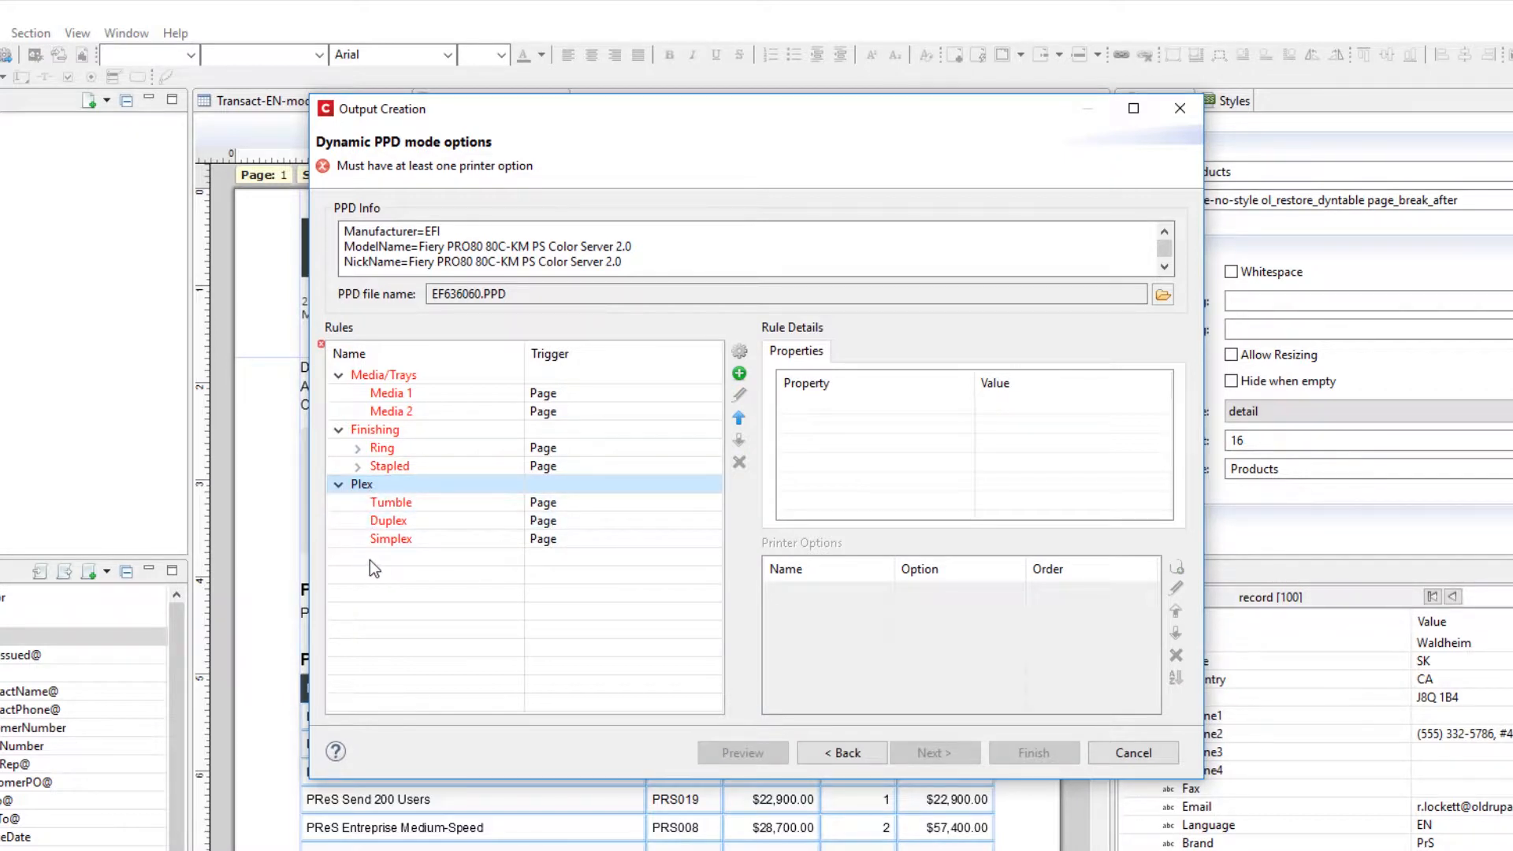
Examine the properties of the Stapled, Ring, Media 2 and Media 1 rules, and collapse the Finishing and Plex groups.
{"action": "left_click", "coordinate": [384, 468]}
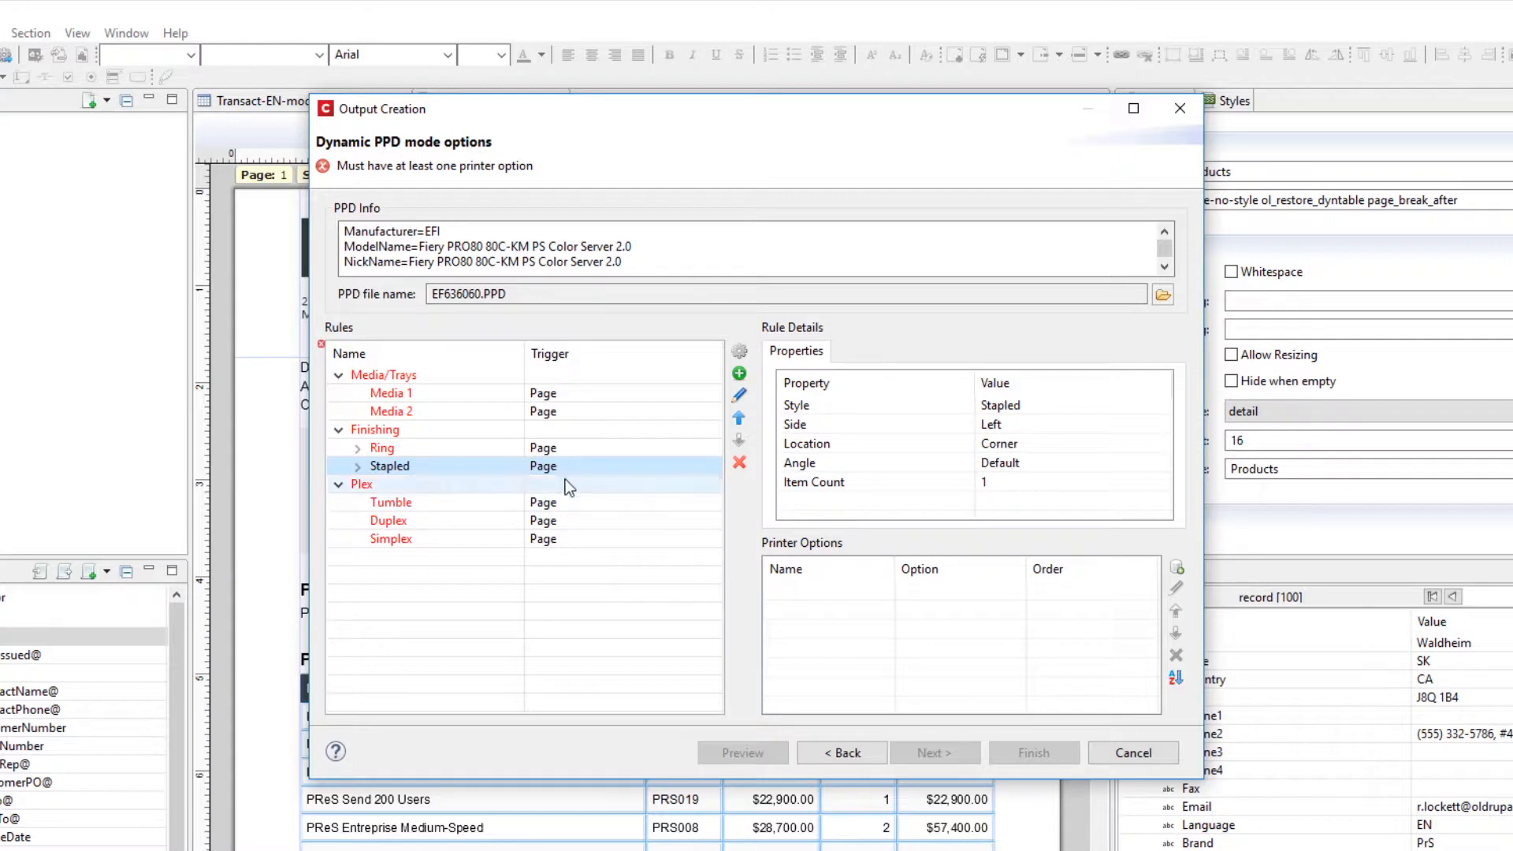
{"action": "left_click", "coordinate": [457, 447]}
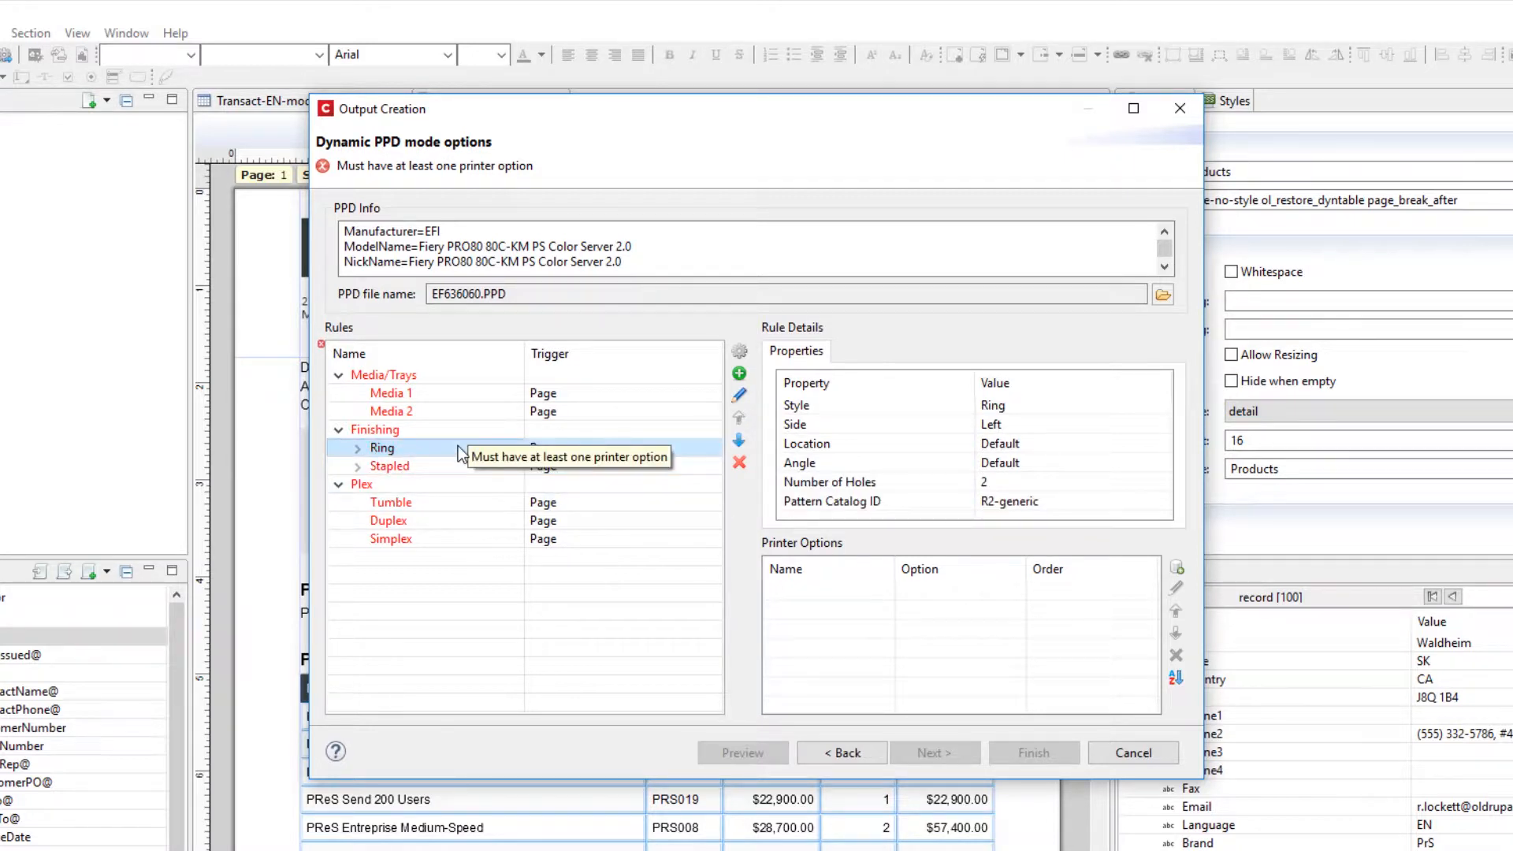
{"action": "left_click", "coordinate": [390, 411]}
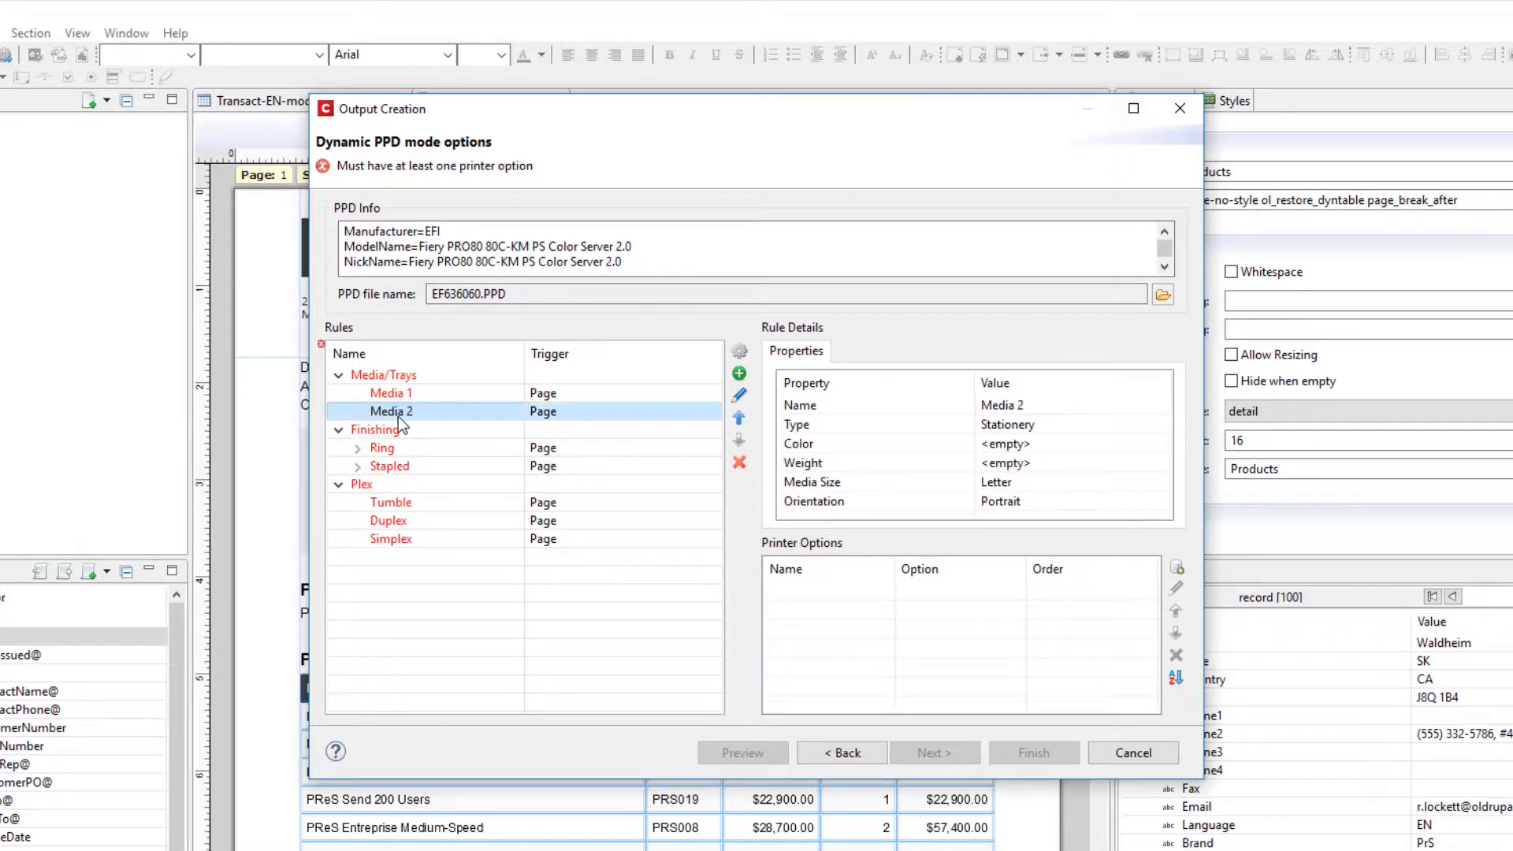
{"action": "left_click", "coordinate": [410, 400]}
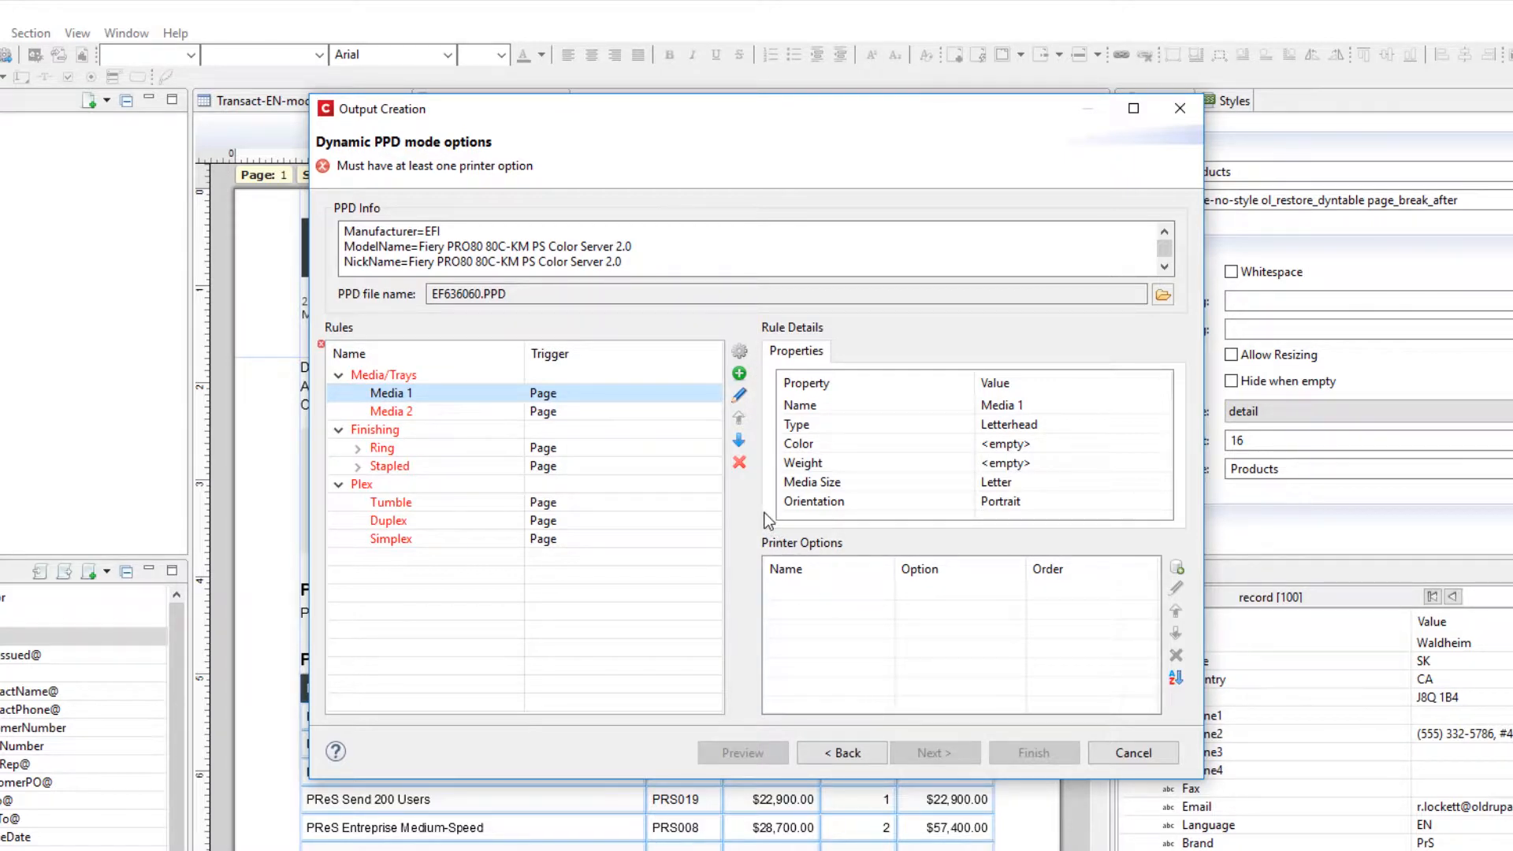
{"action": "left_click", "coordinate": [339, 430]}
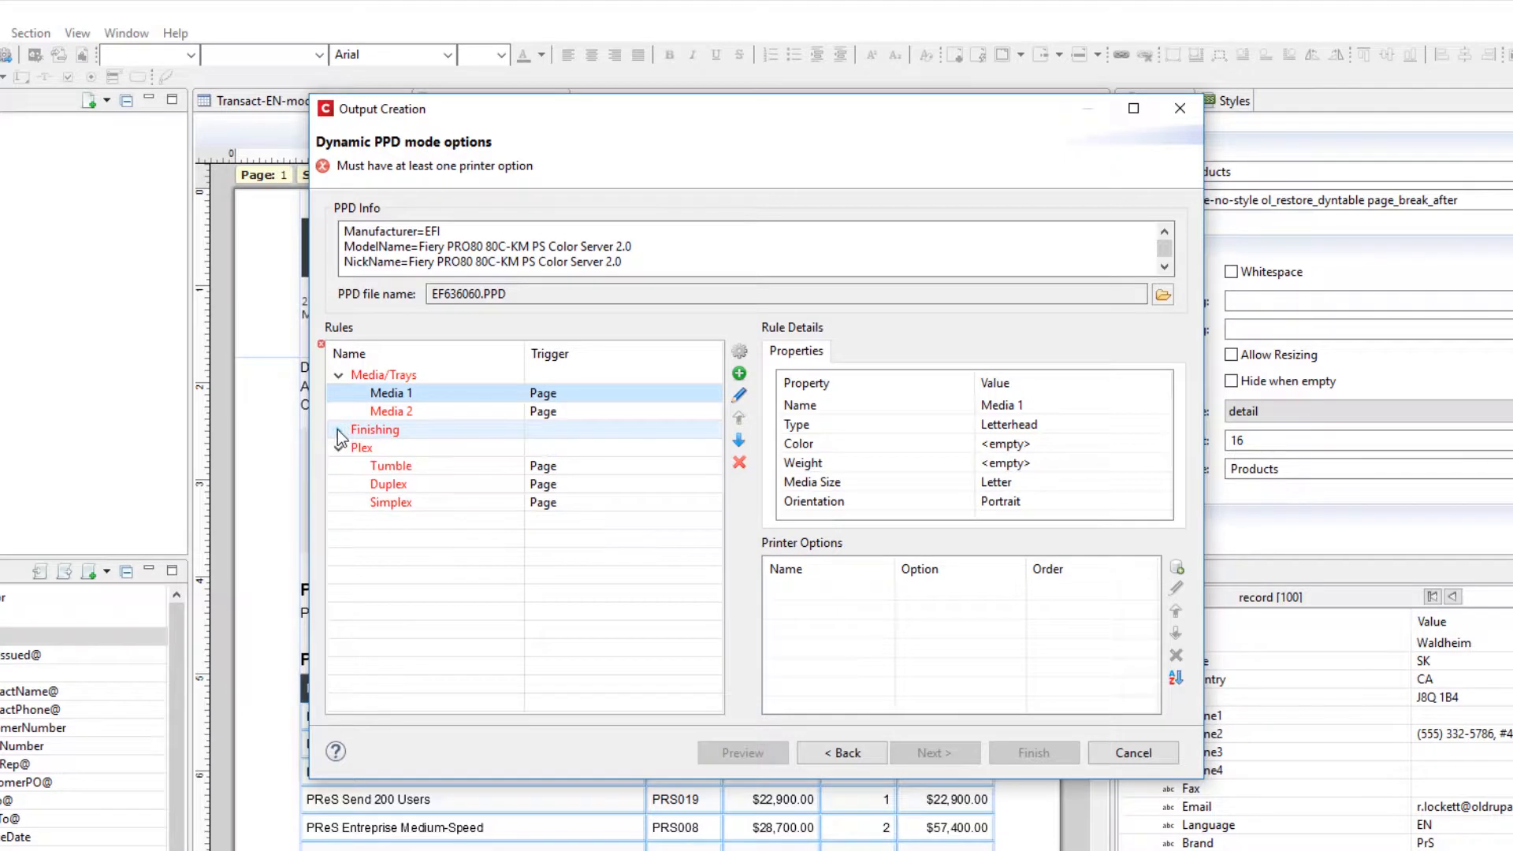
{"action": "left_click", "coordinate": [339, 447]}
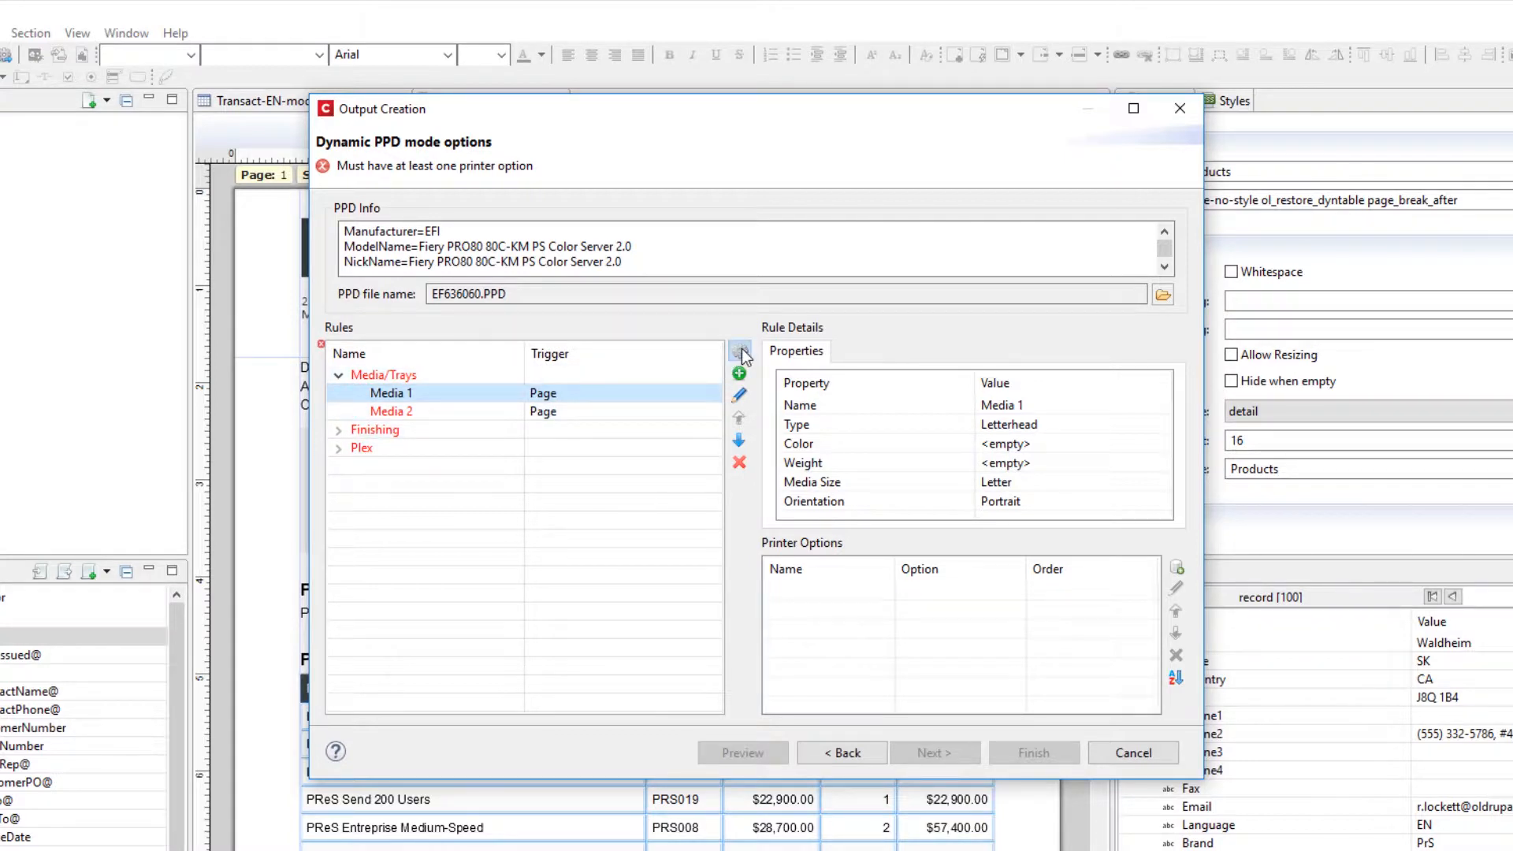
Import media settings into the rules from the template file Sample2.OL-template.
{"action": "left_click", "coordinate": [738, 372]}
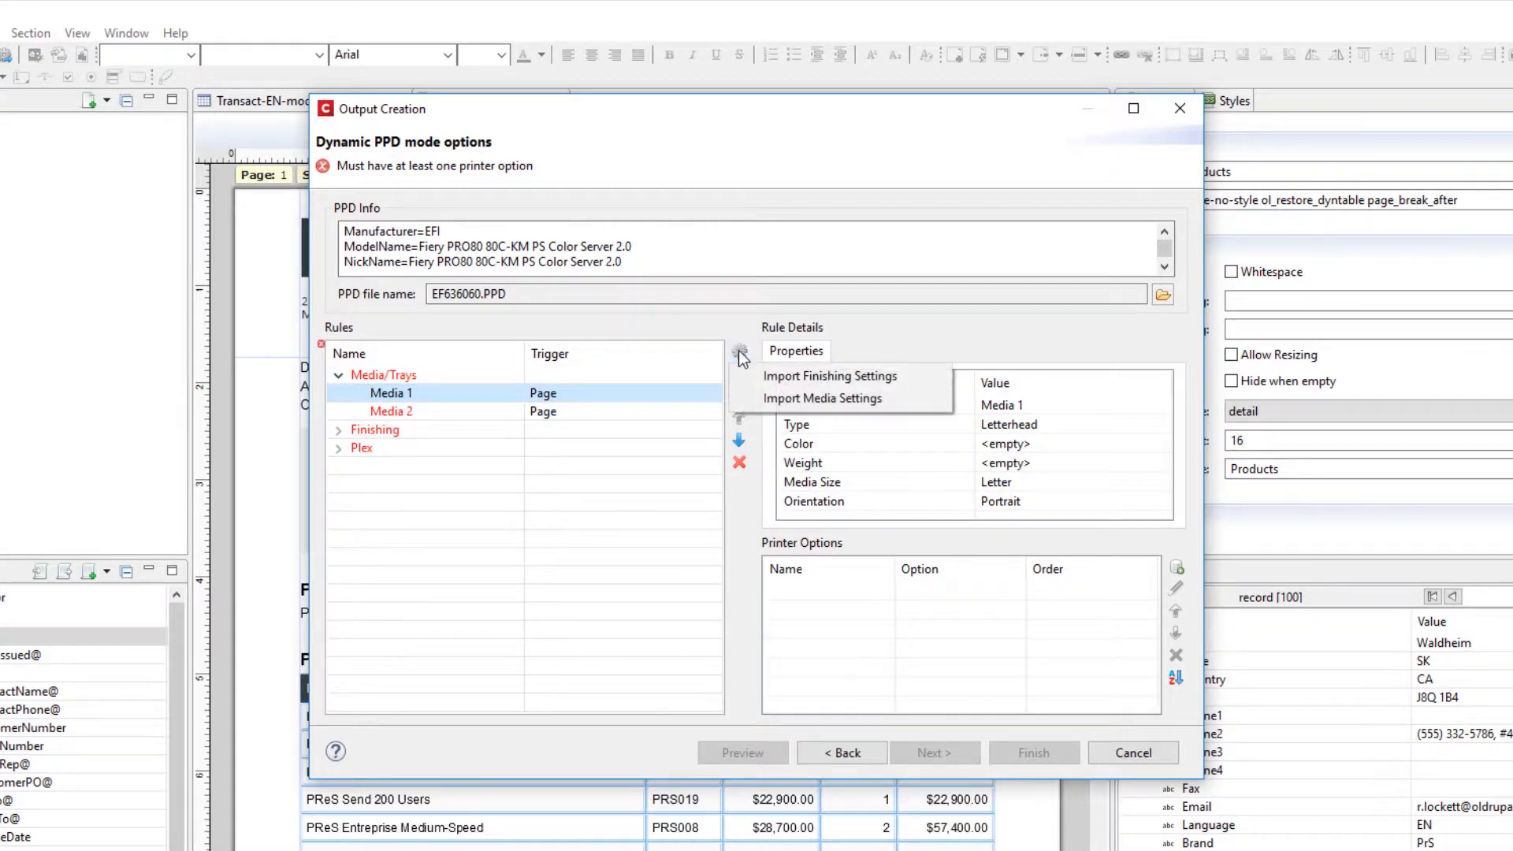
{"action": "left_click", "coordinate": [764, 400]}
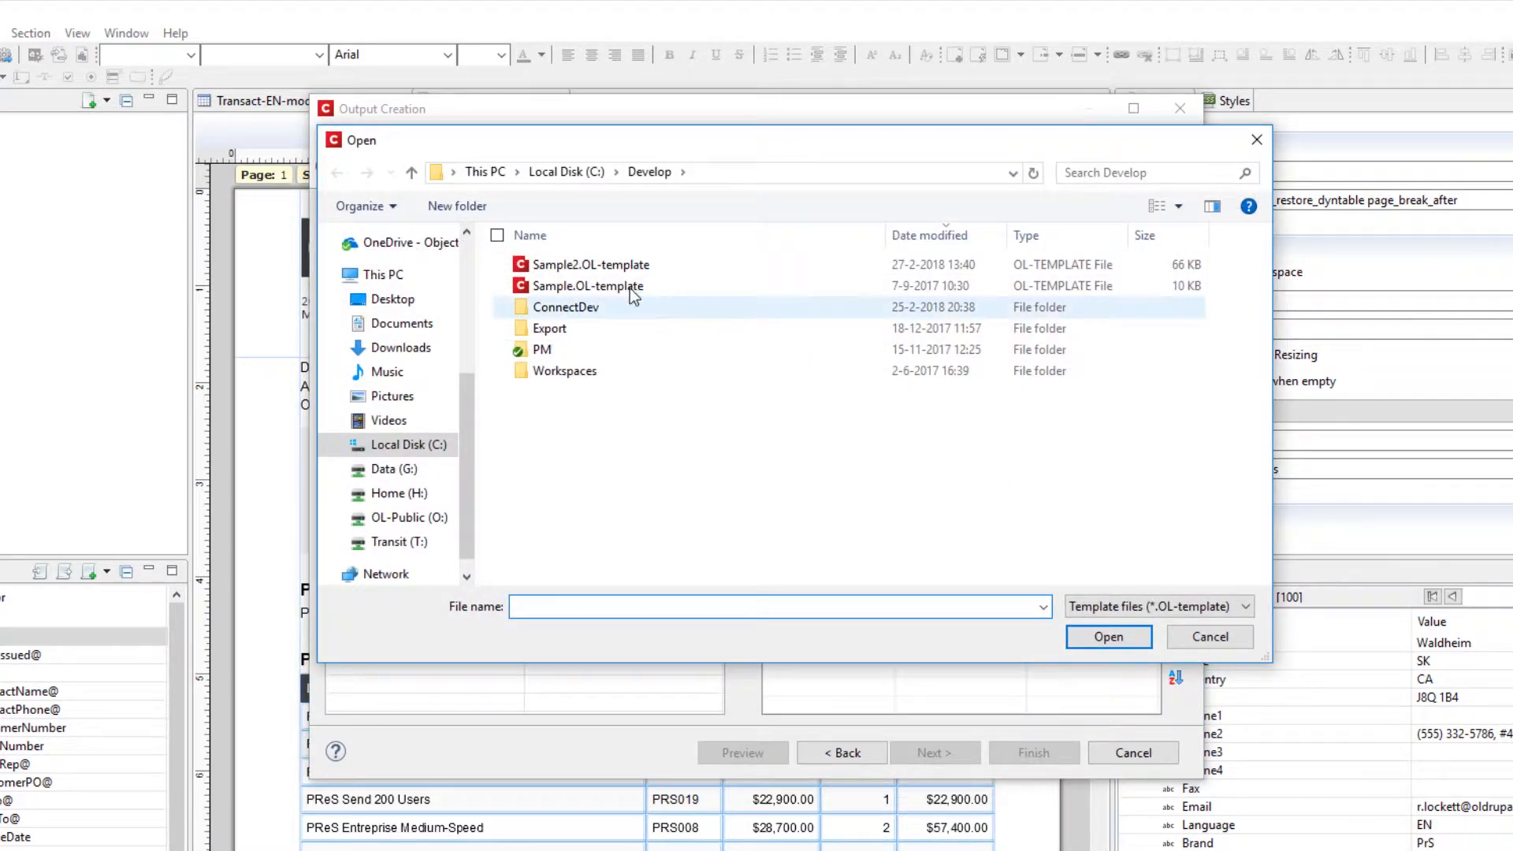
{"action": "left_click", "coordinate": [619, 267]}
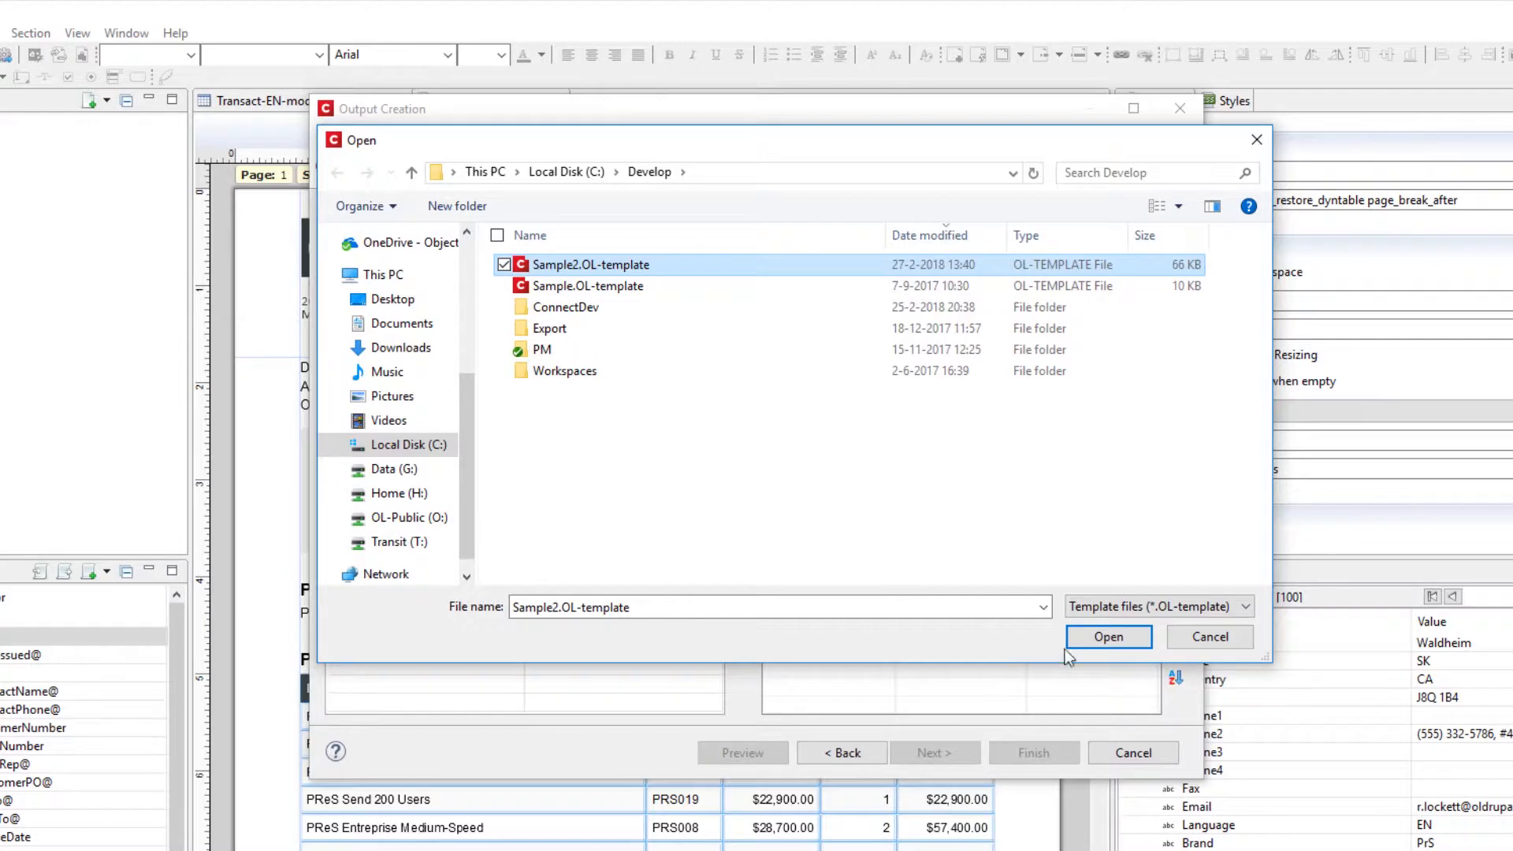
{"action": "left_click", "coordinate": [1114, 642]}
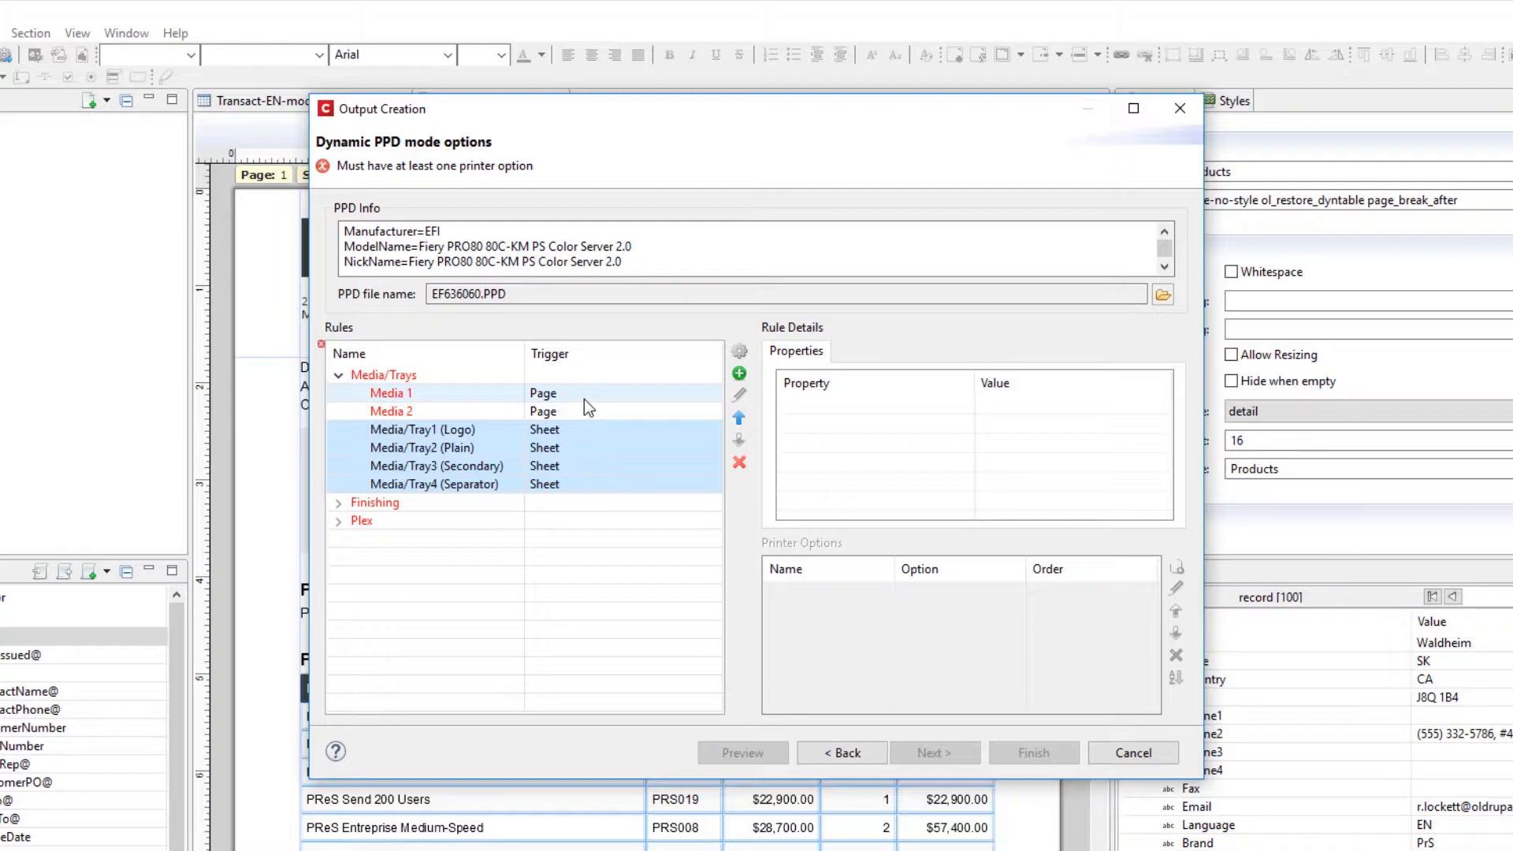
Examine the type, colour, weight and size properties of the Media 1, Media 2 and imported Logo, Secondary, Plain and Separator rules.
{"action": "left_click", "coordinate": [561, 396]}
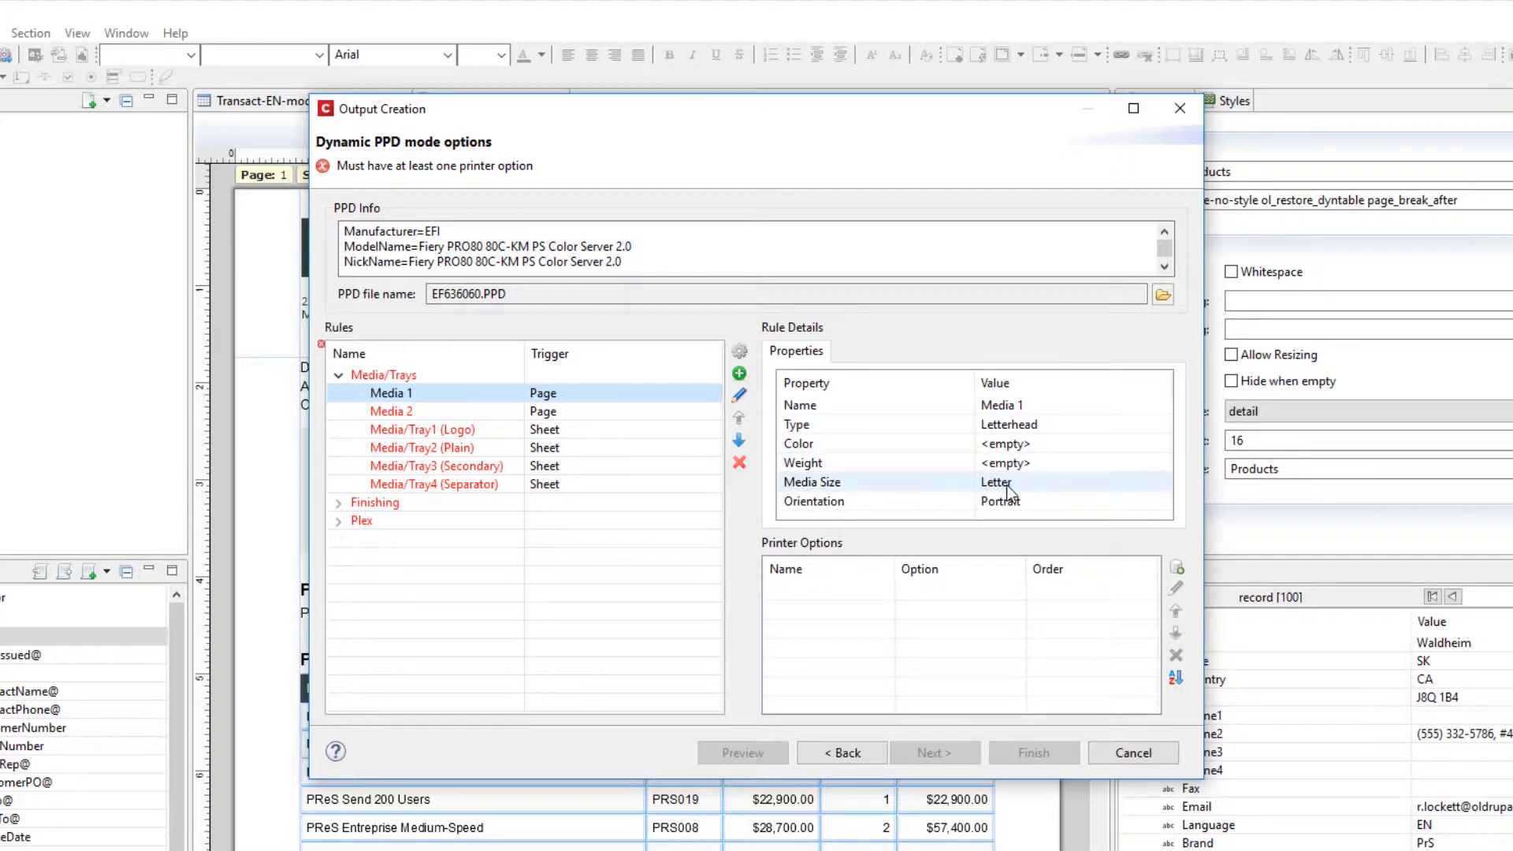
{"action": "left_click", "coordinate": [487, 429]}
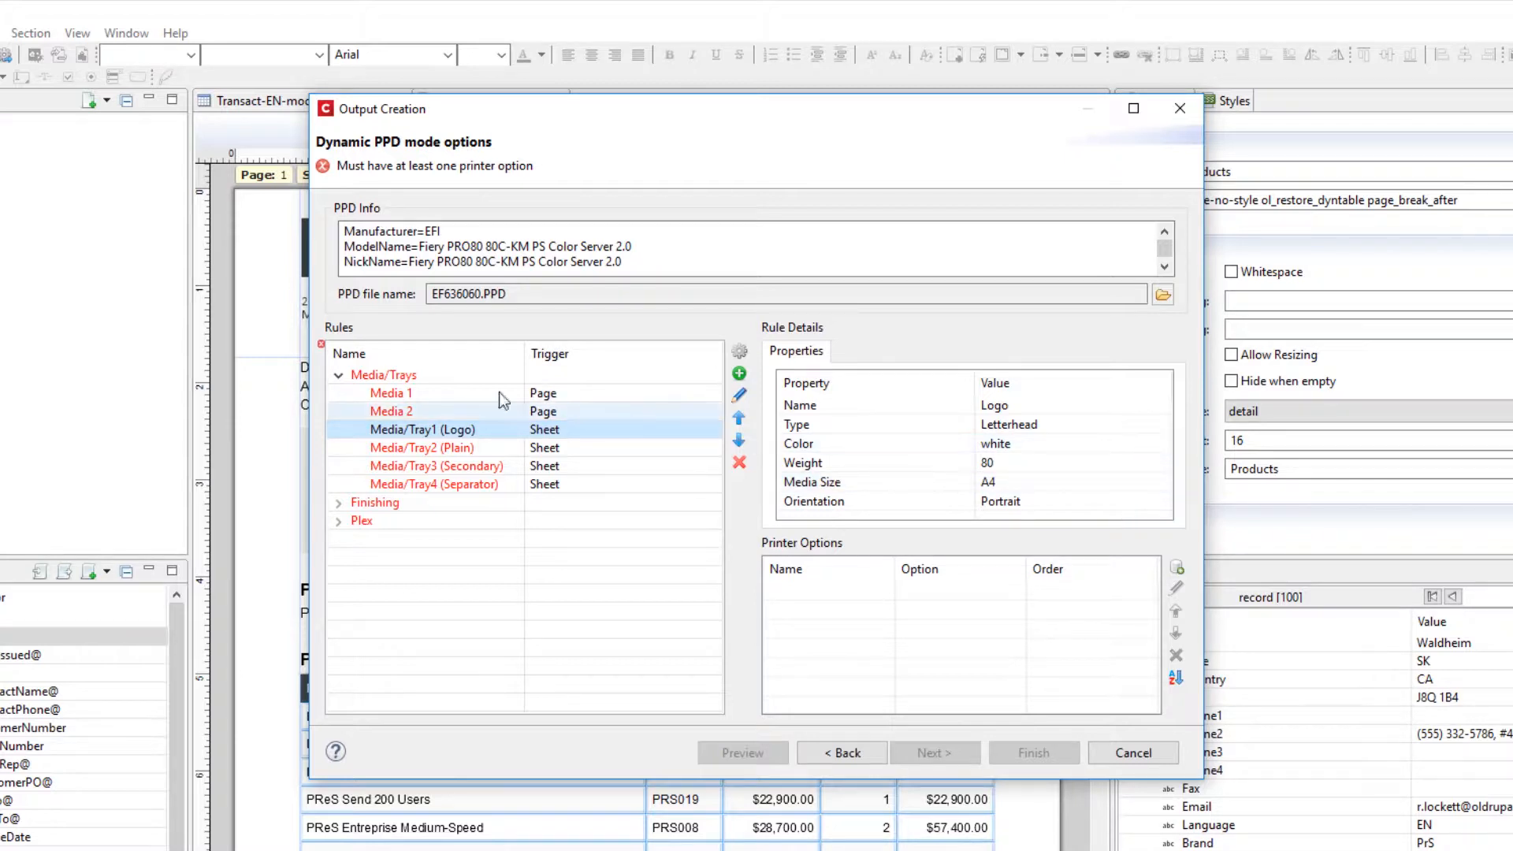
{"action": "left_click", "coordinate": [465, 409]}
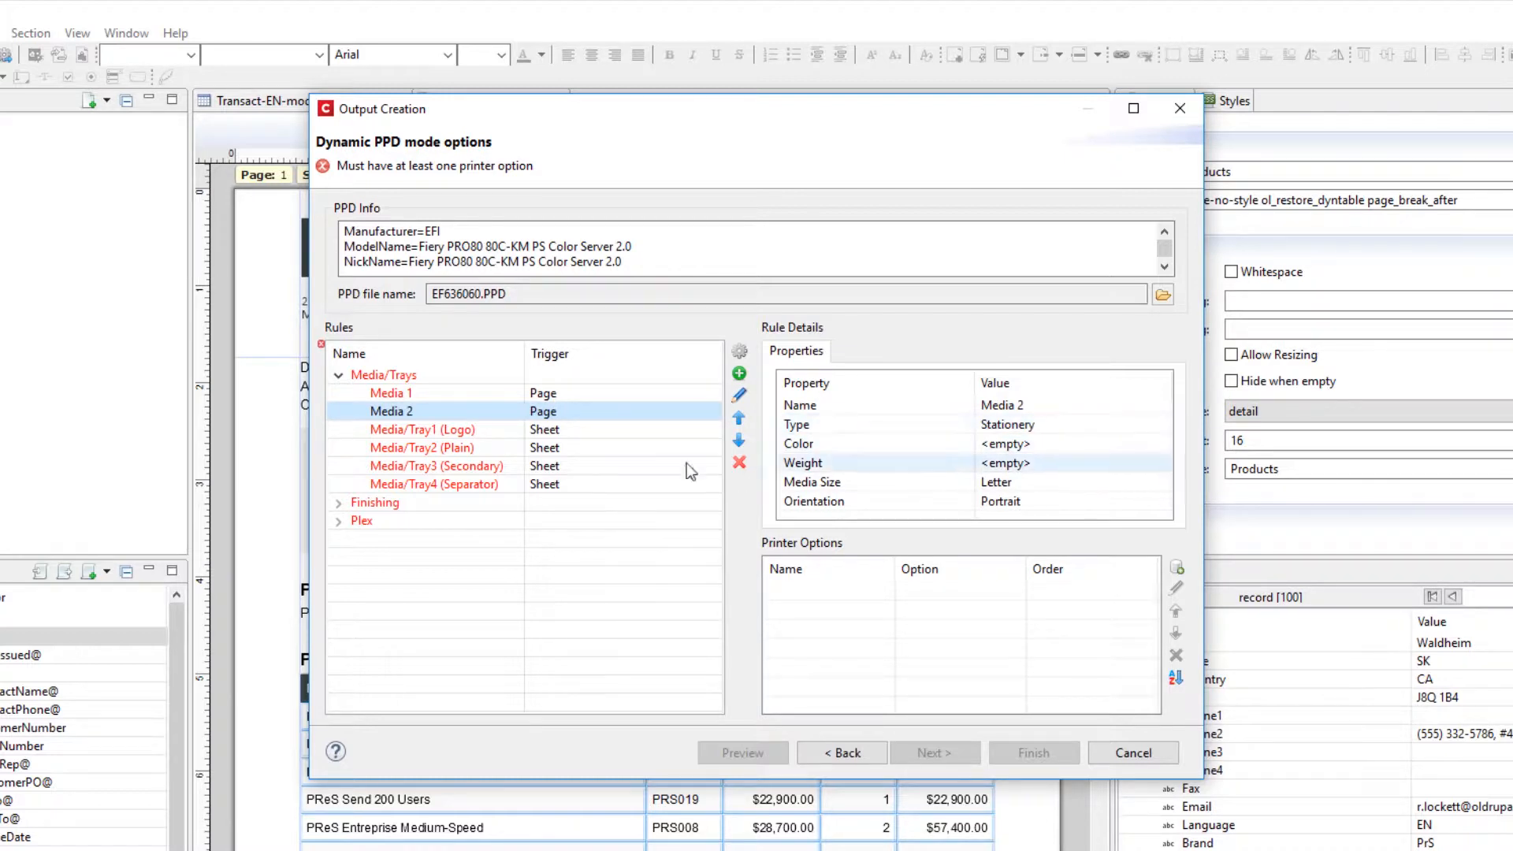
{"action": "left_click", "coordinate": [387, 469]}
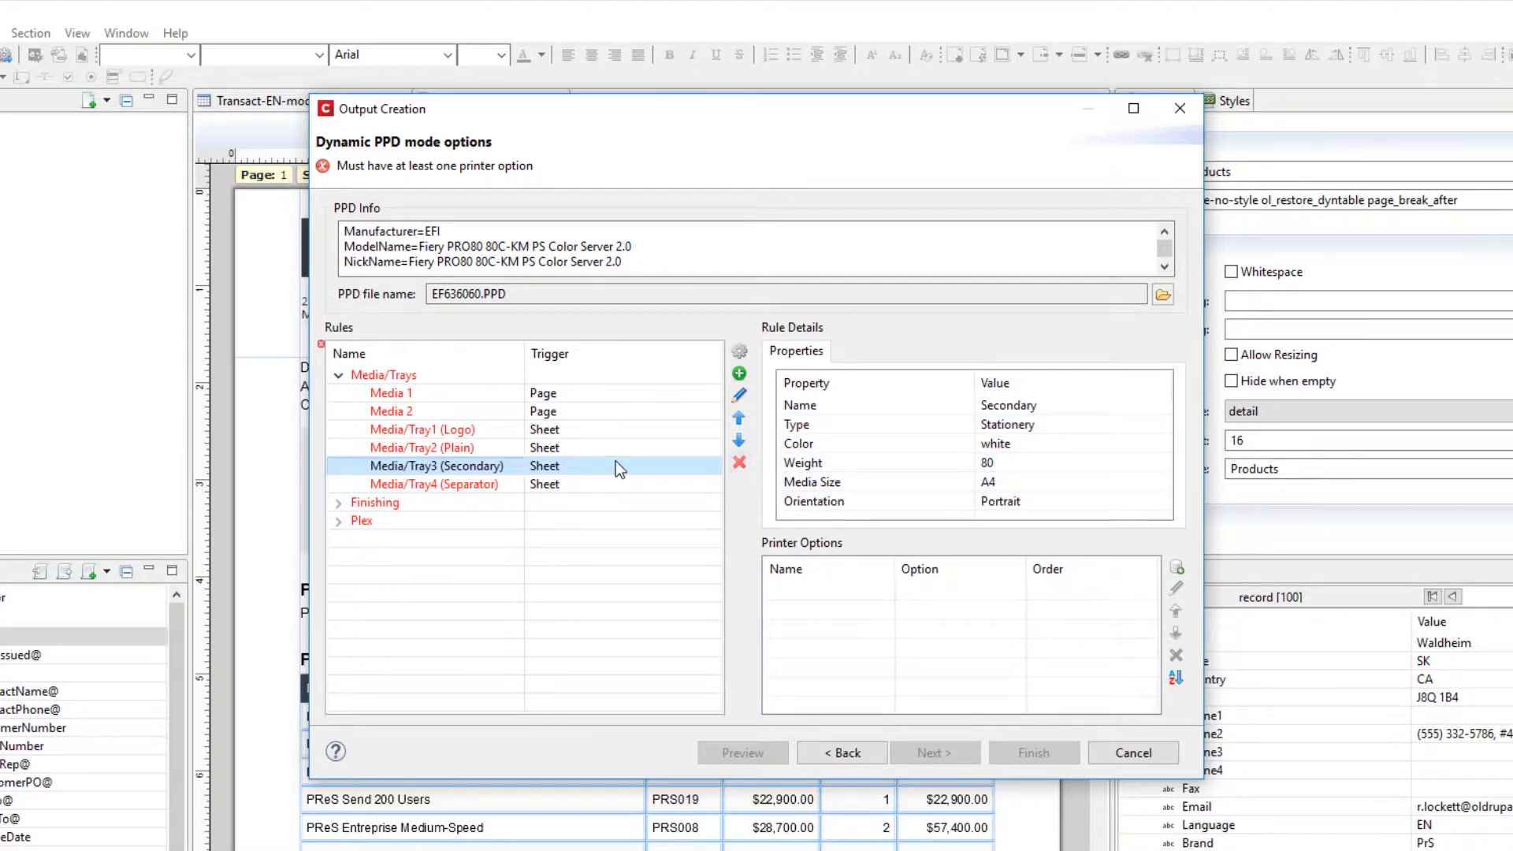
{"action": "left_click", "coordinate": [495, 449]}
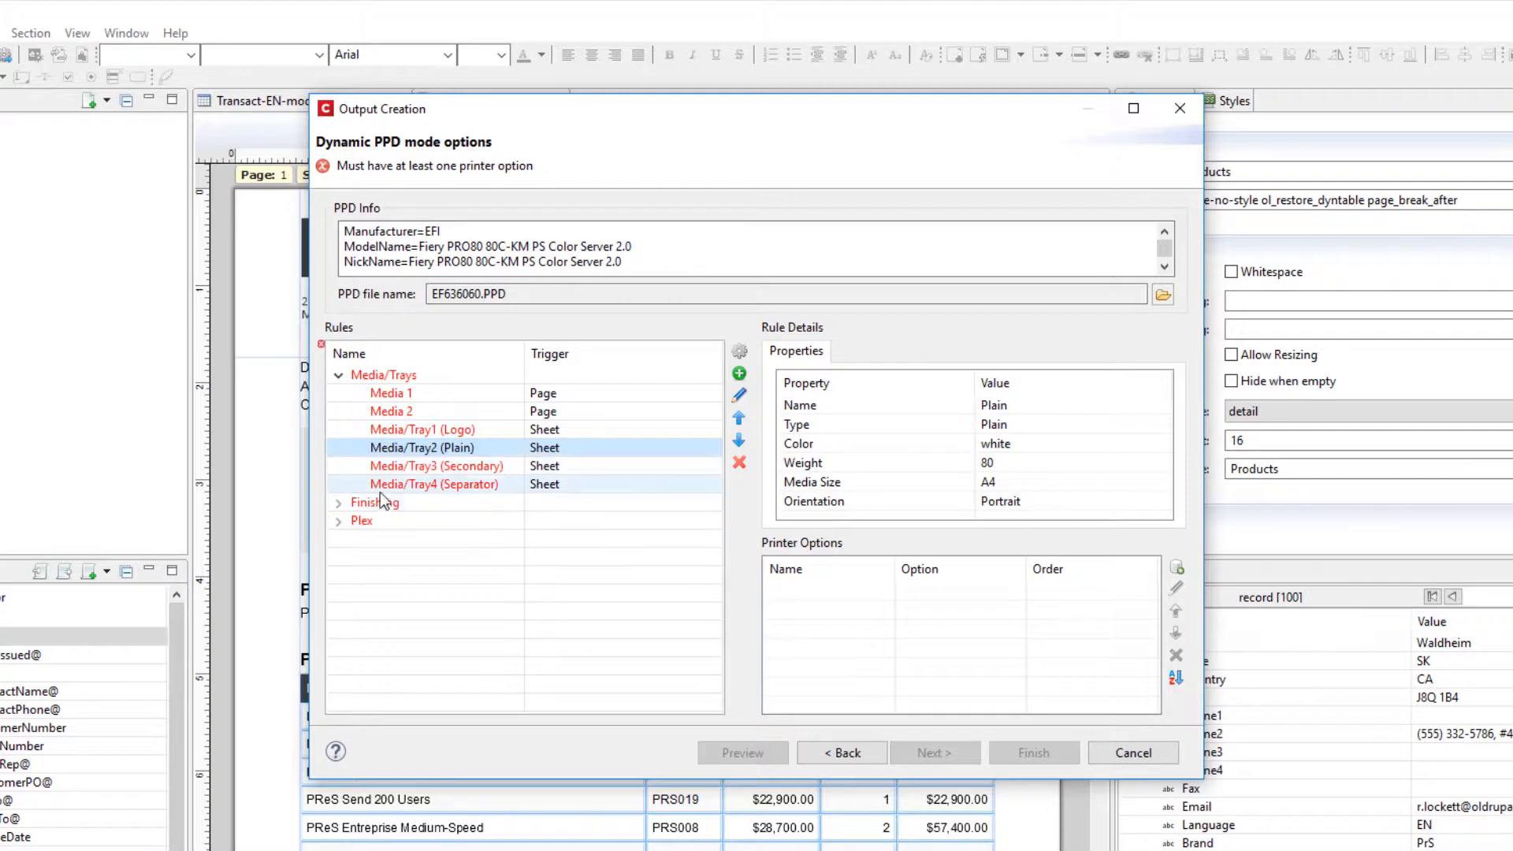
{"action": "left_click", "coordinate": [411, 486]}
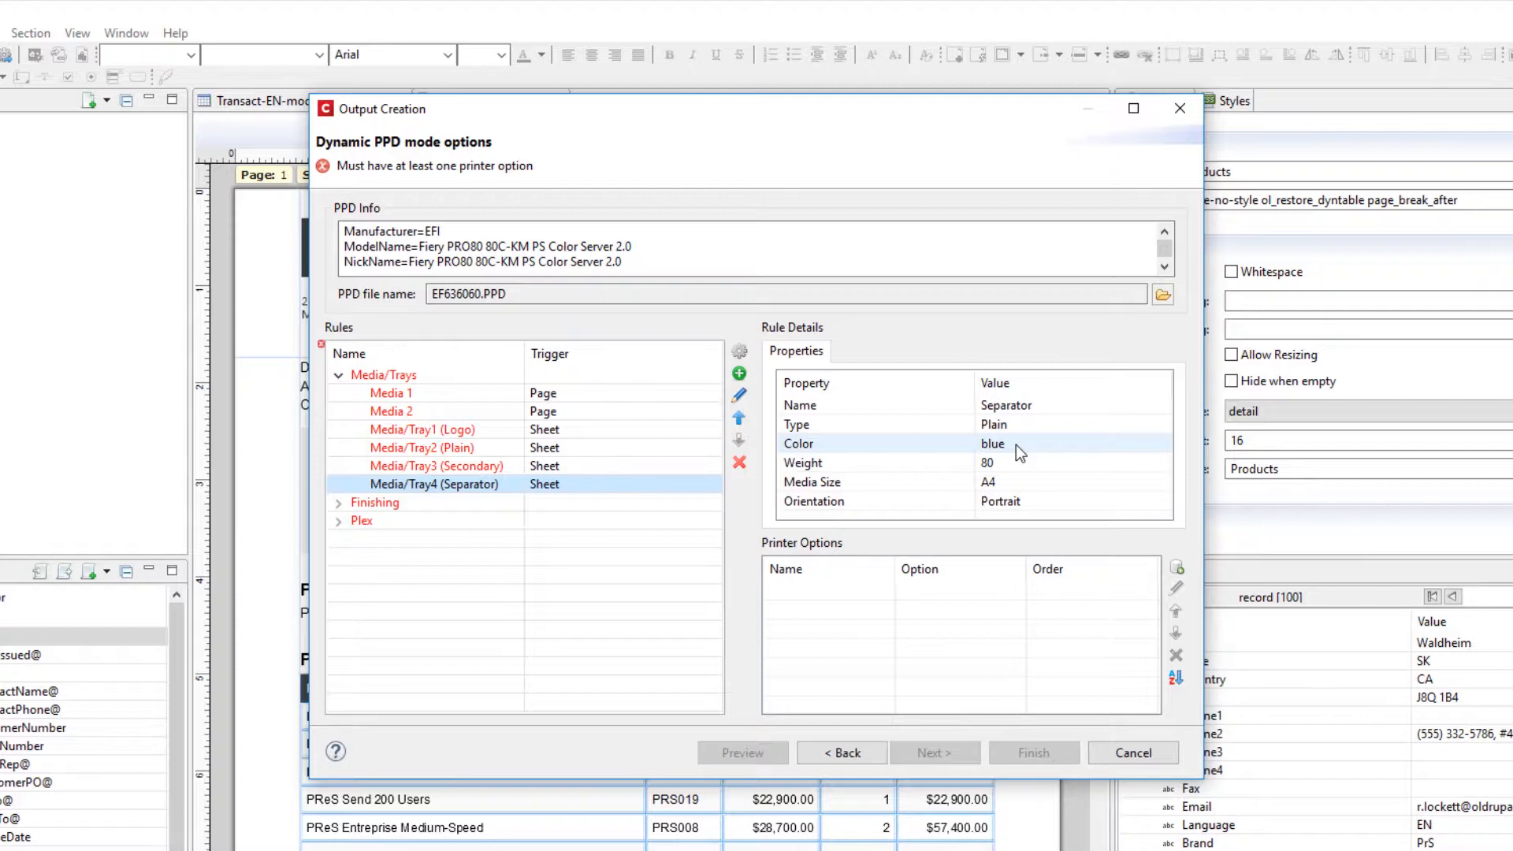
Start adding a printer option to the Media 1 rule and examine the paper type, input tray, paper weight and document size sections.
{"action": "left_click", "coordinate": [462, 400]}
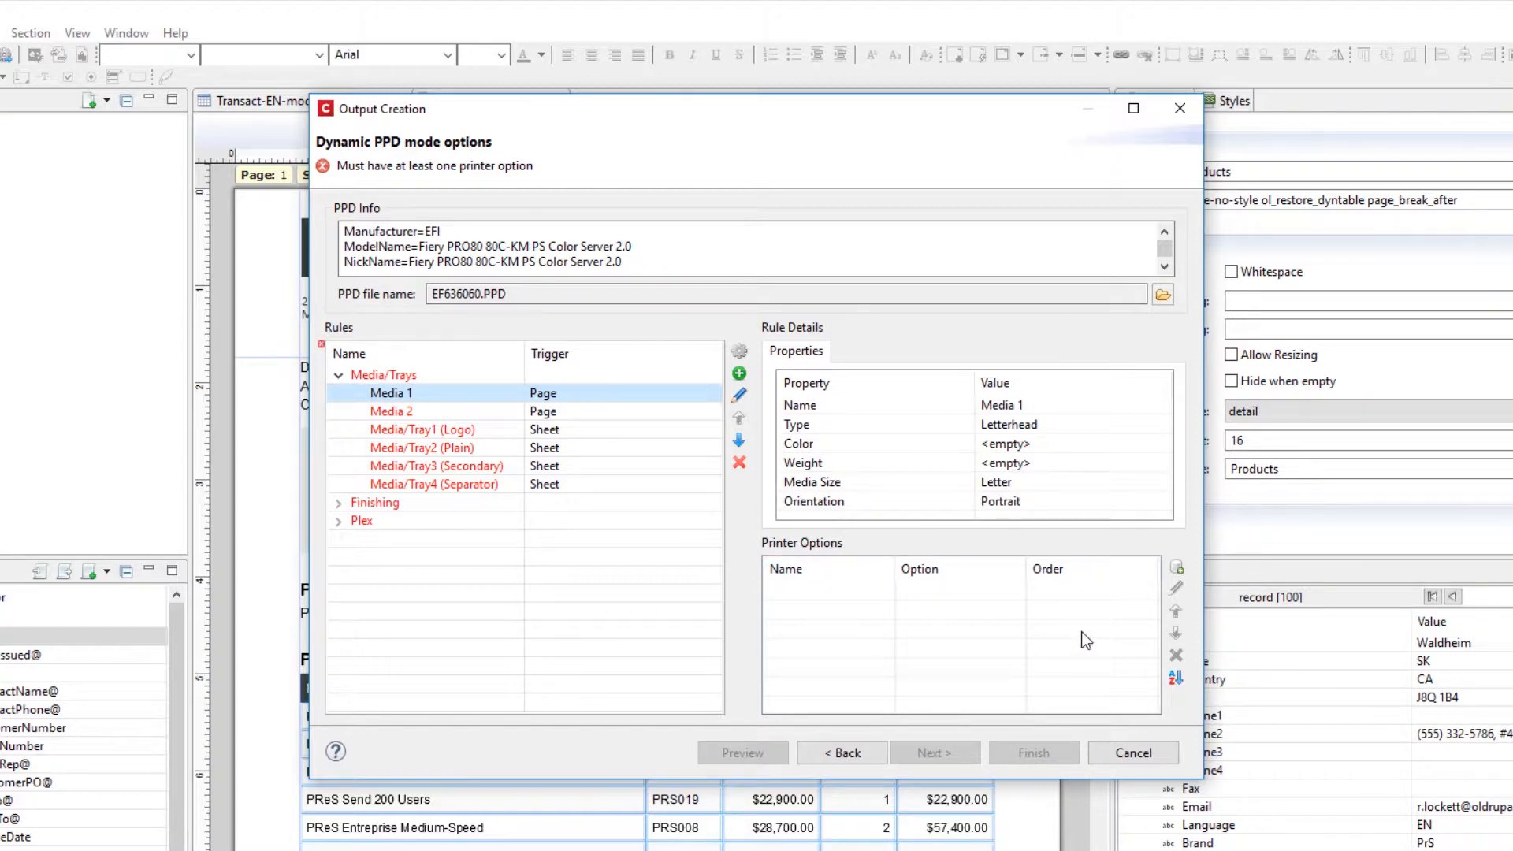
{"action": "left_click", "coordinate": [1182, 567]}
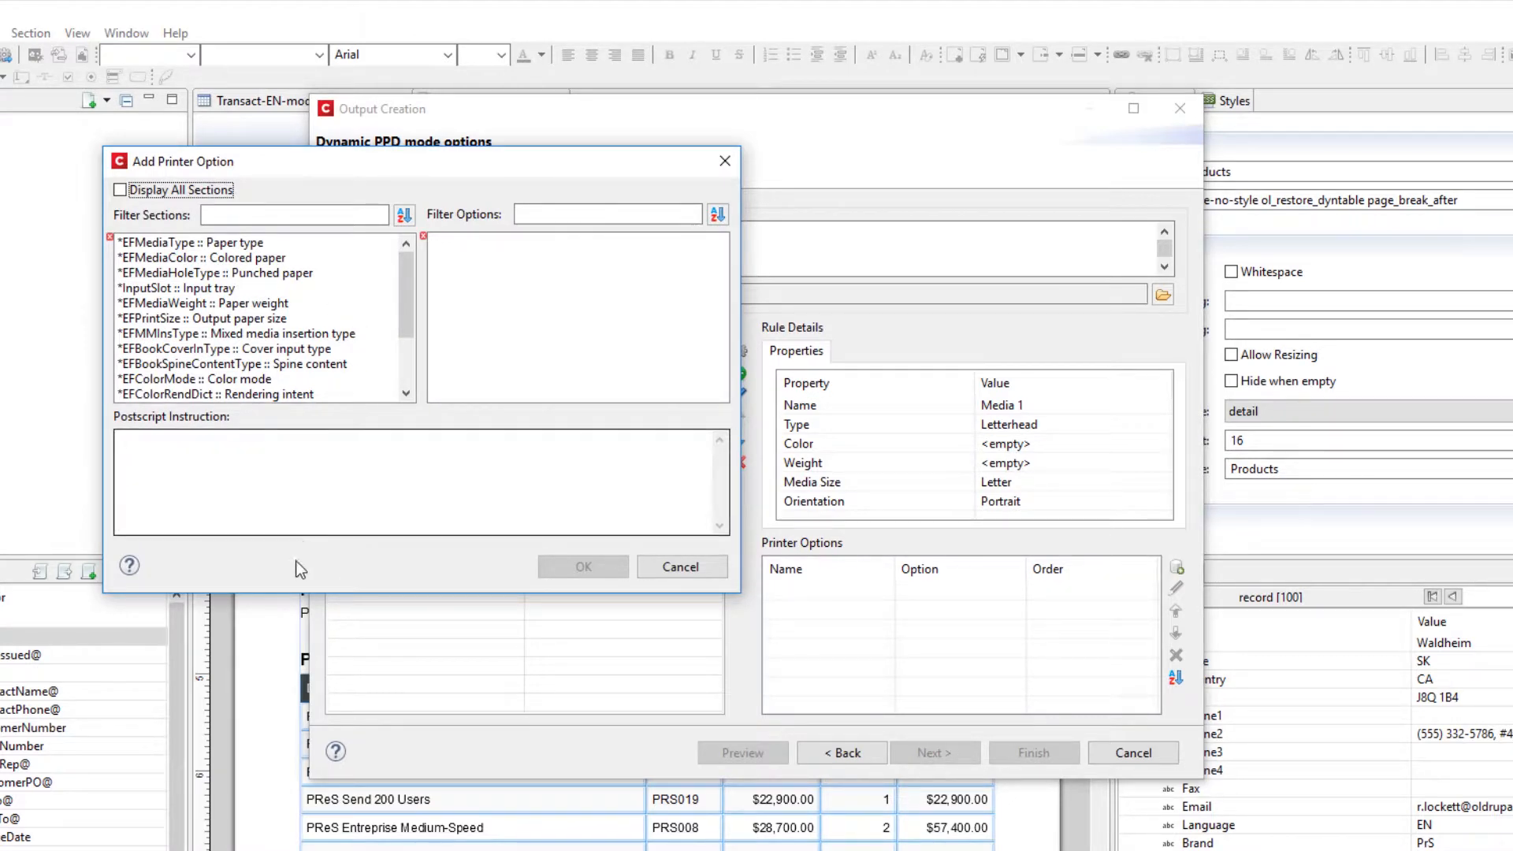
{"action": "left_click_drag", "start_coordinate": [295, 593], "coordinate": [259, 699]}
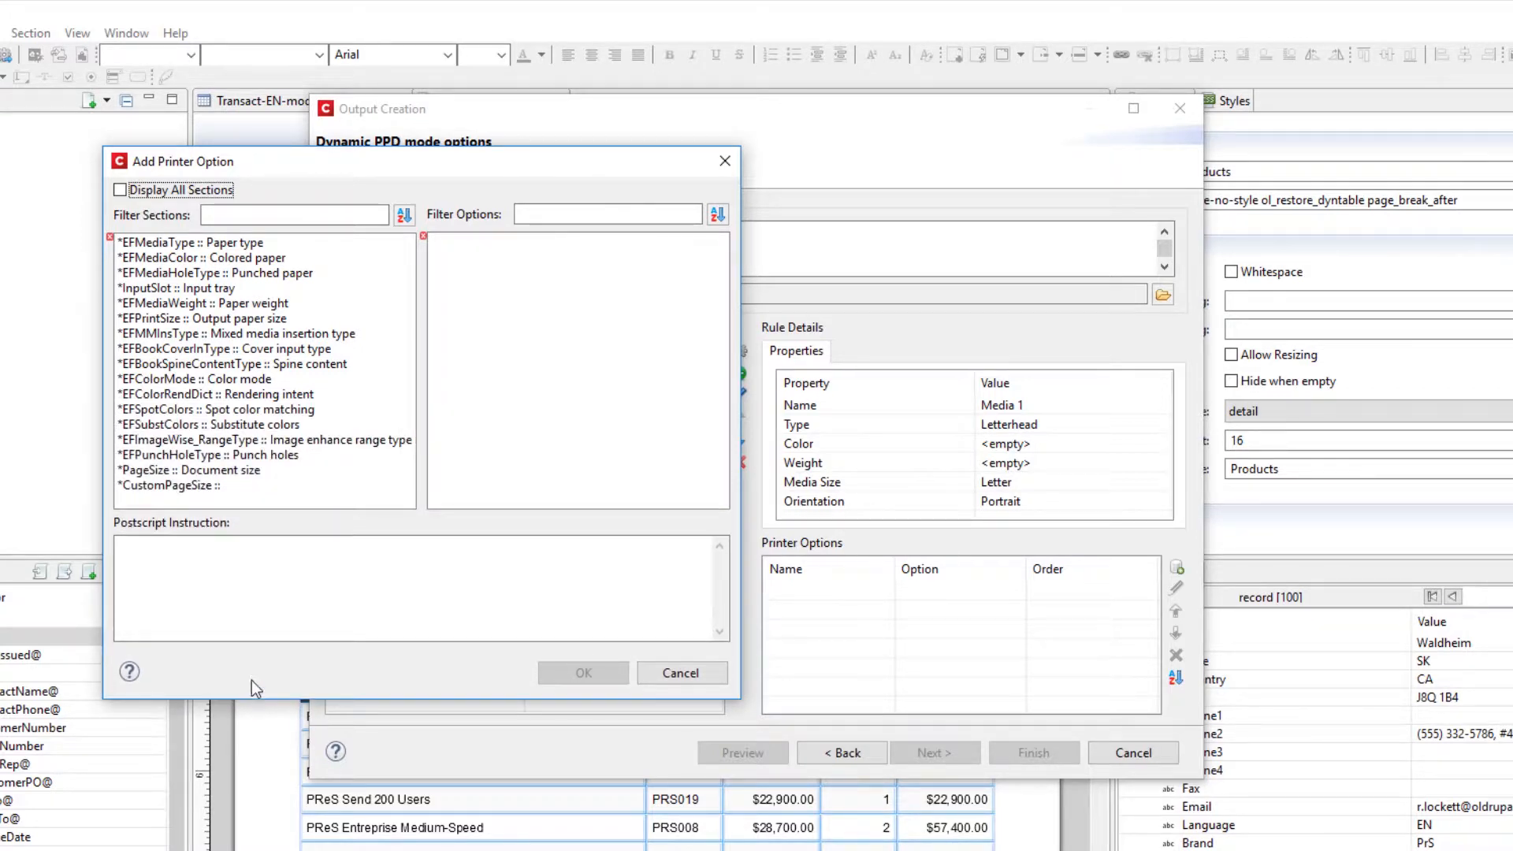
{"action": "left_click", "coordinate": [148, 242]}
{"action": "left_click", "coordinate": [191, 288]}
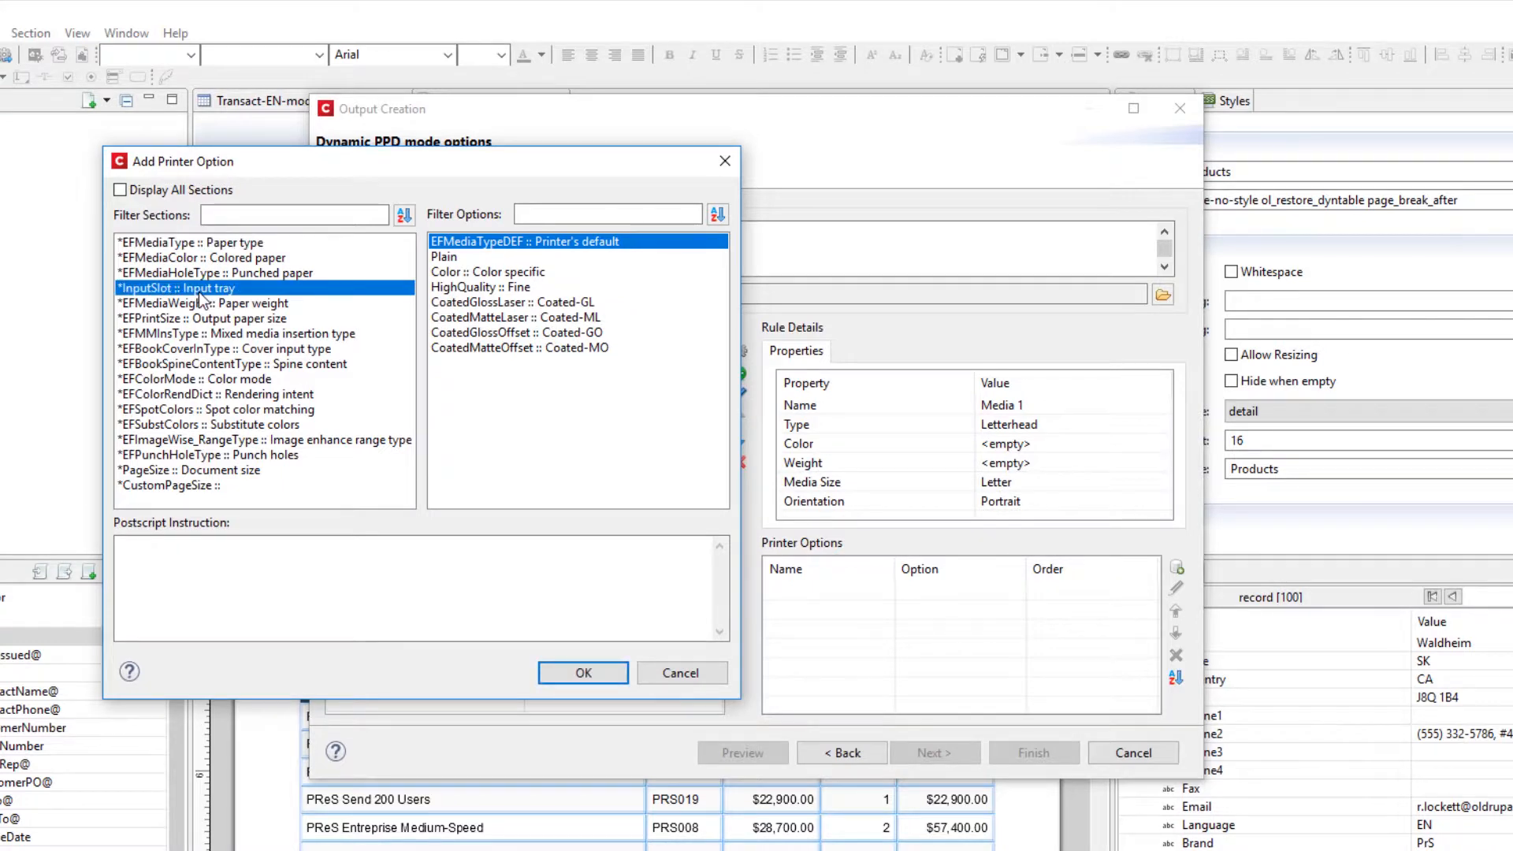
{"action": "left_click", "coordinate": [214, 303]}
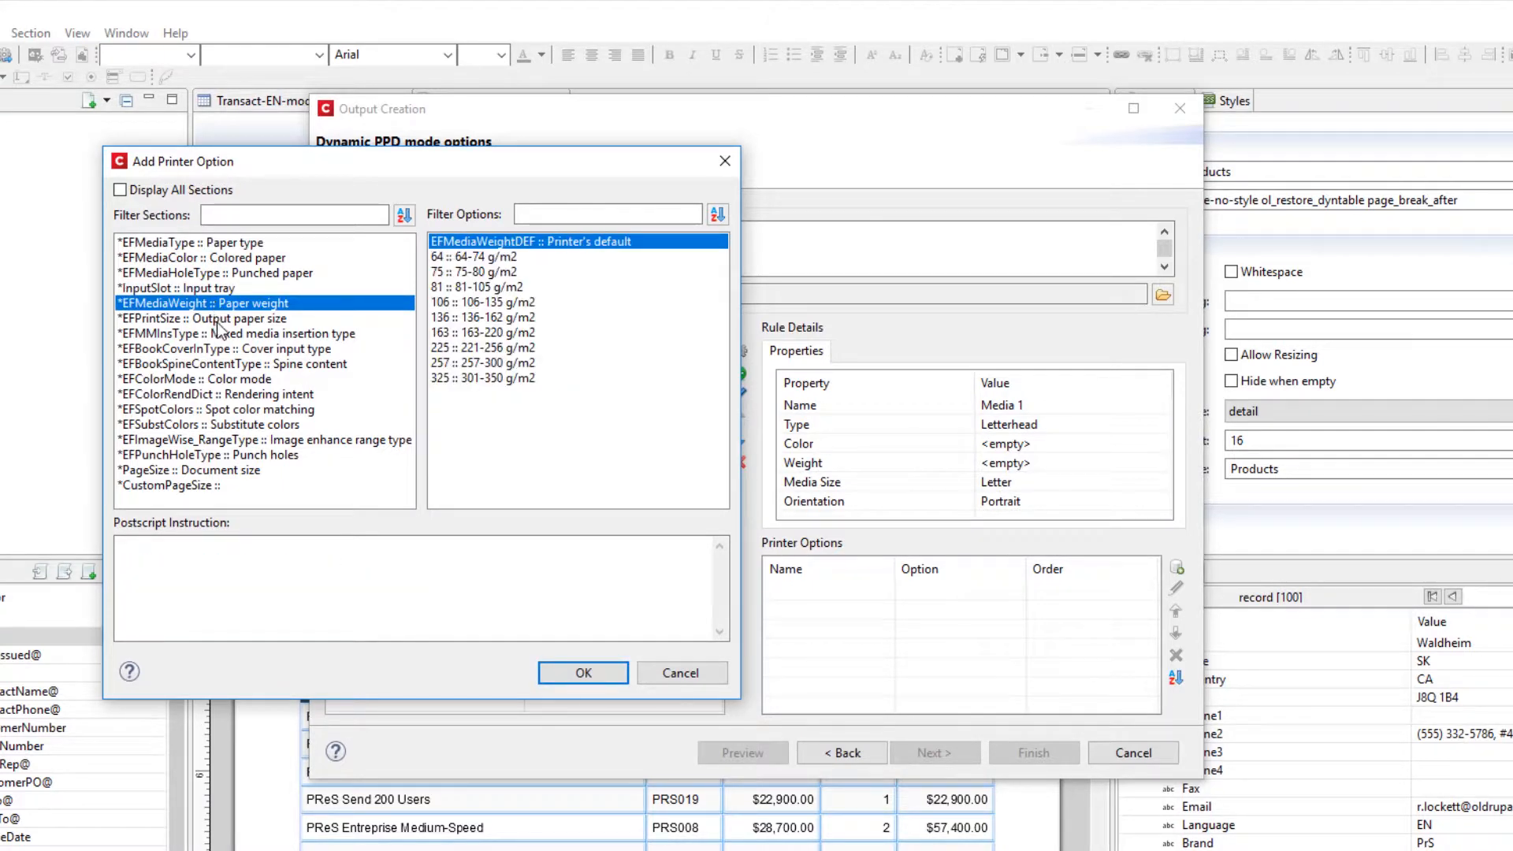
{"action": "left_click", "coordinate": [200, 474]}
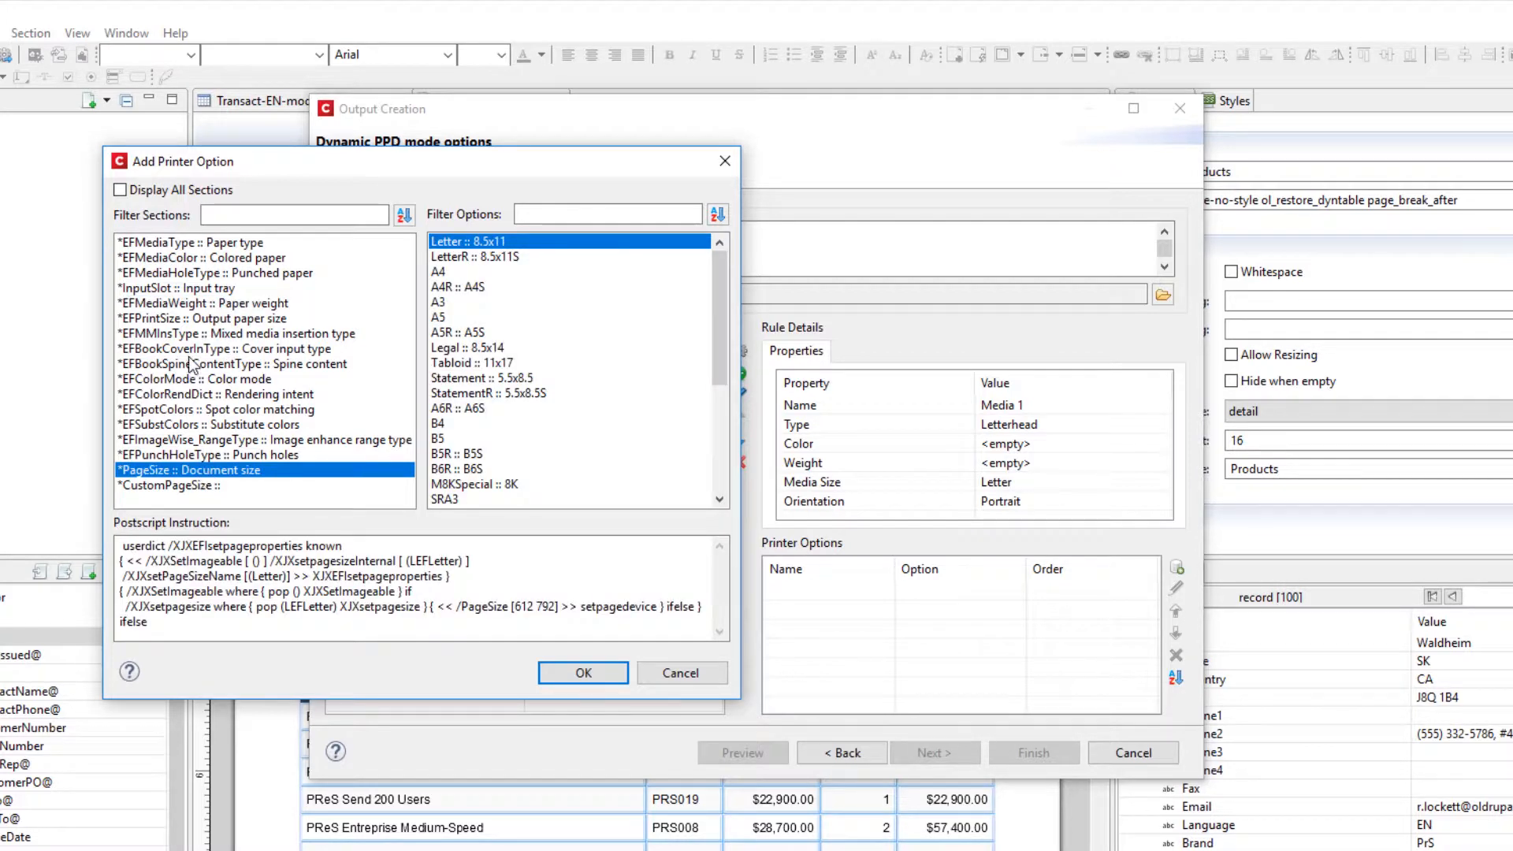
{"action": "left_click", "coordinate": [186, 304]}
Add the InputSlot printer option with Tray2 to the Media 1 rule.
{"action": "left_click", "coordinate": [186, 291]}
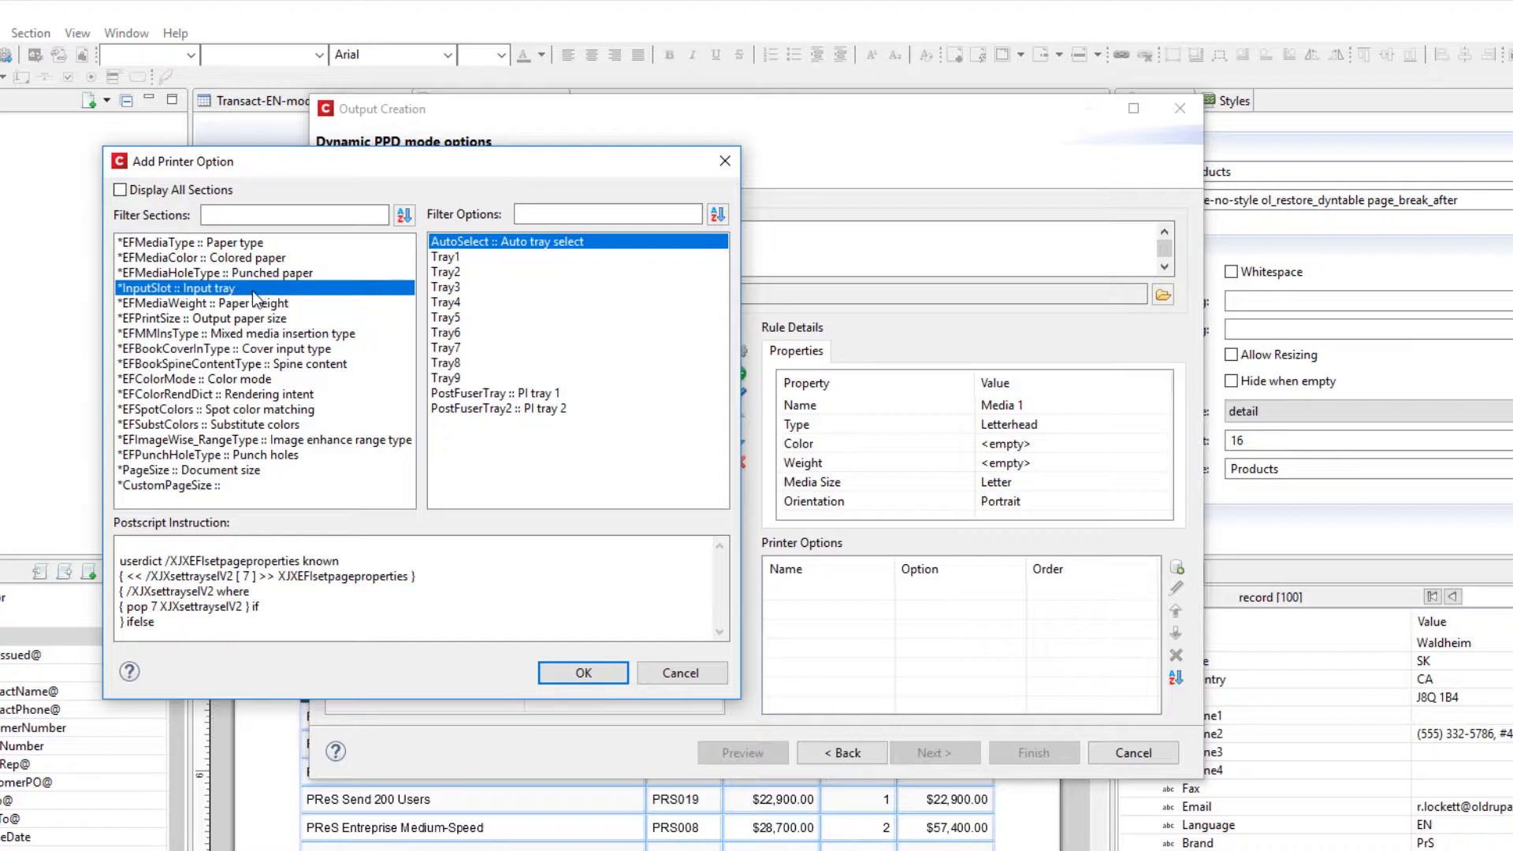
{"action": "left_click", "coordinate": [208, 292]}
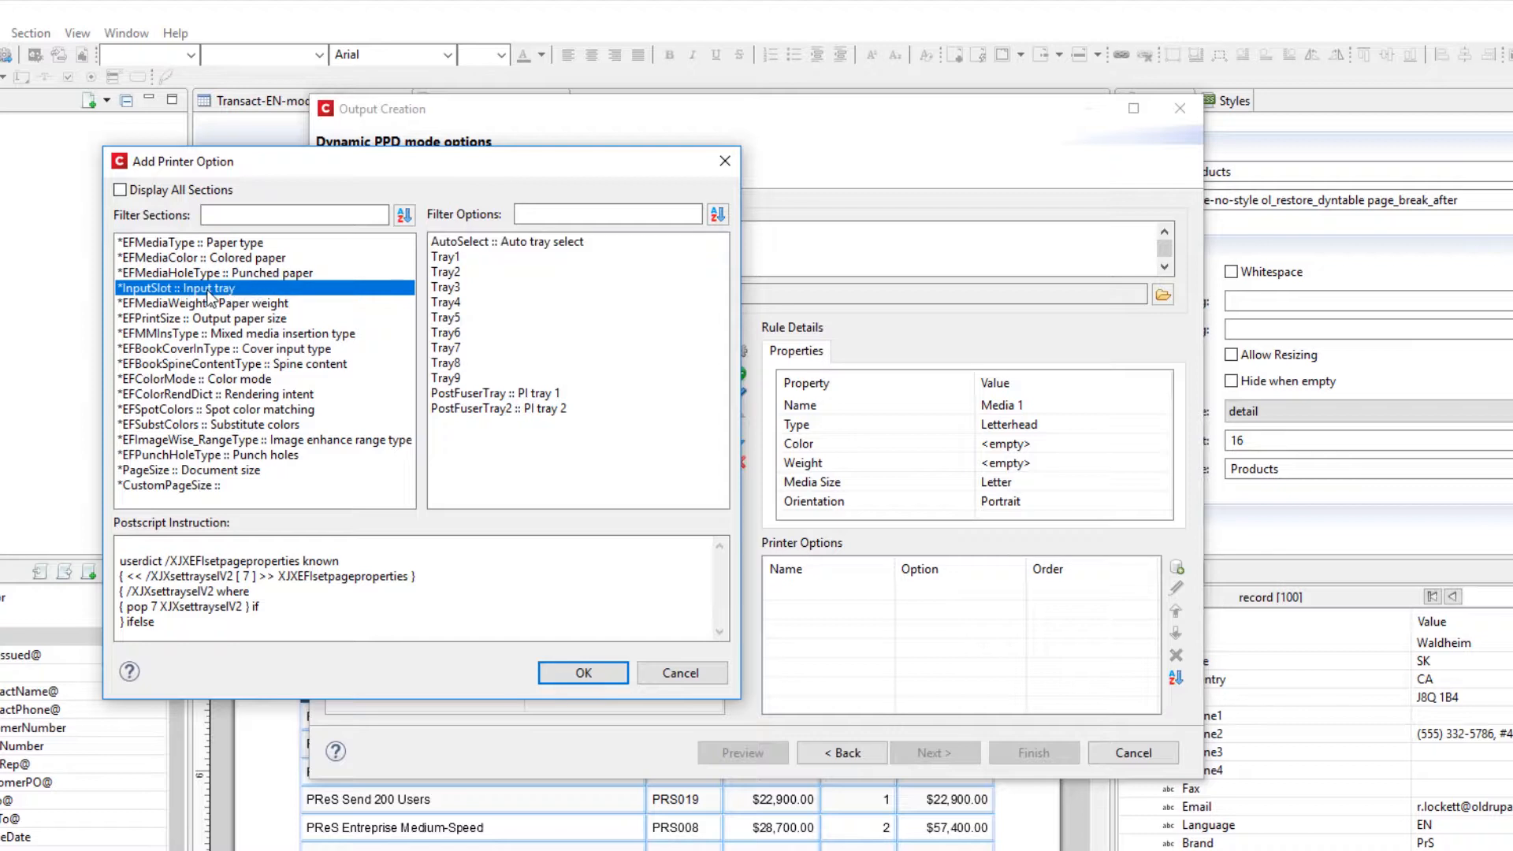
{"action": "left_click", "coordinate": [455, 273]}
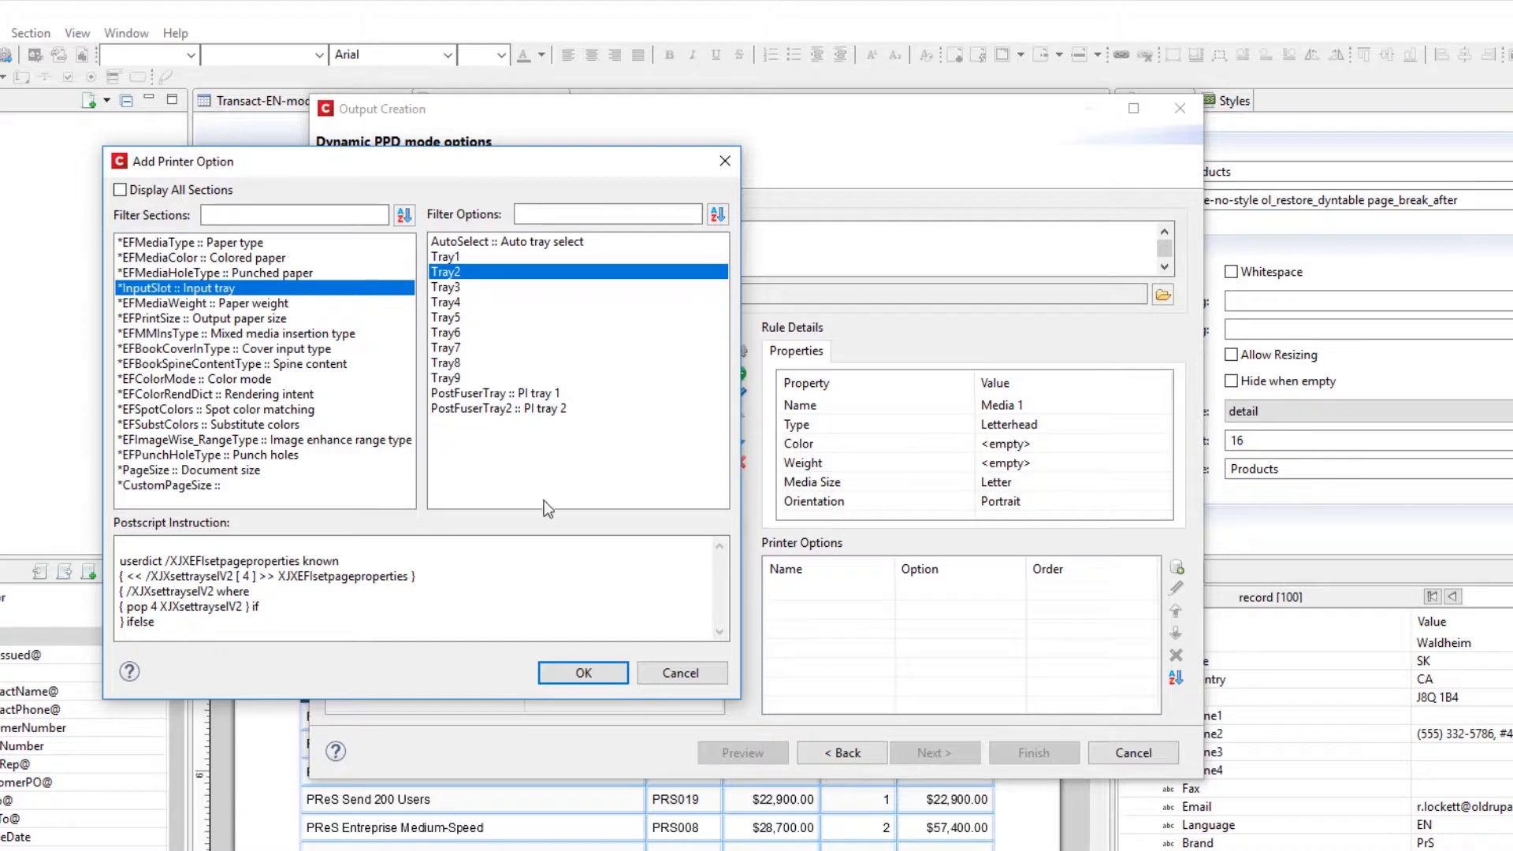
{"action": "left_click", "coordinate": [585, 678]}
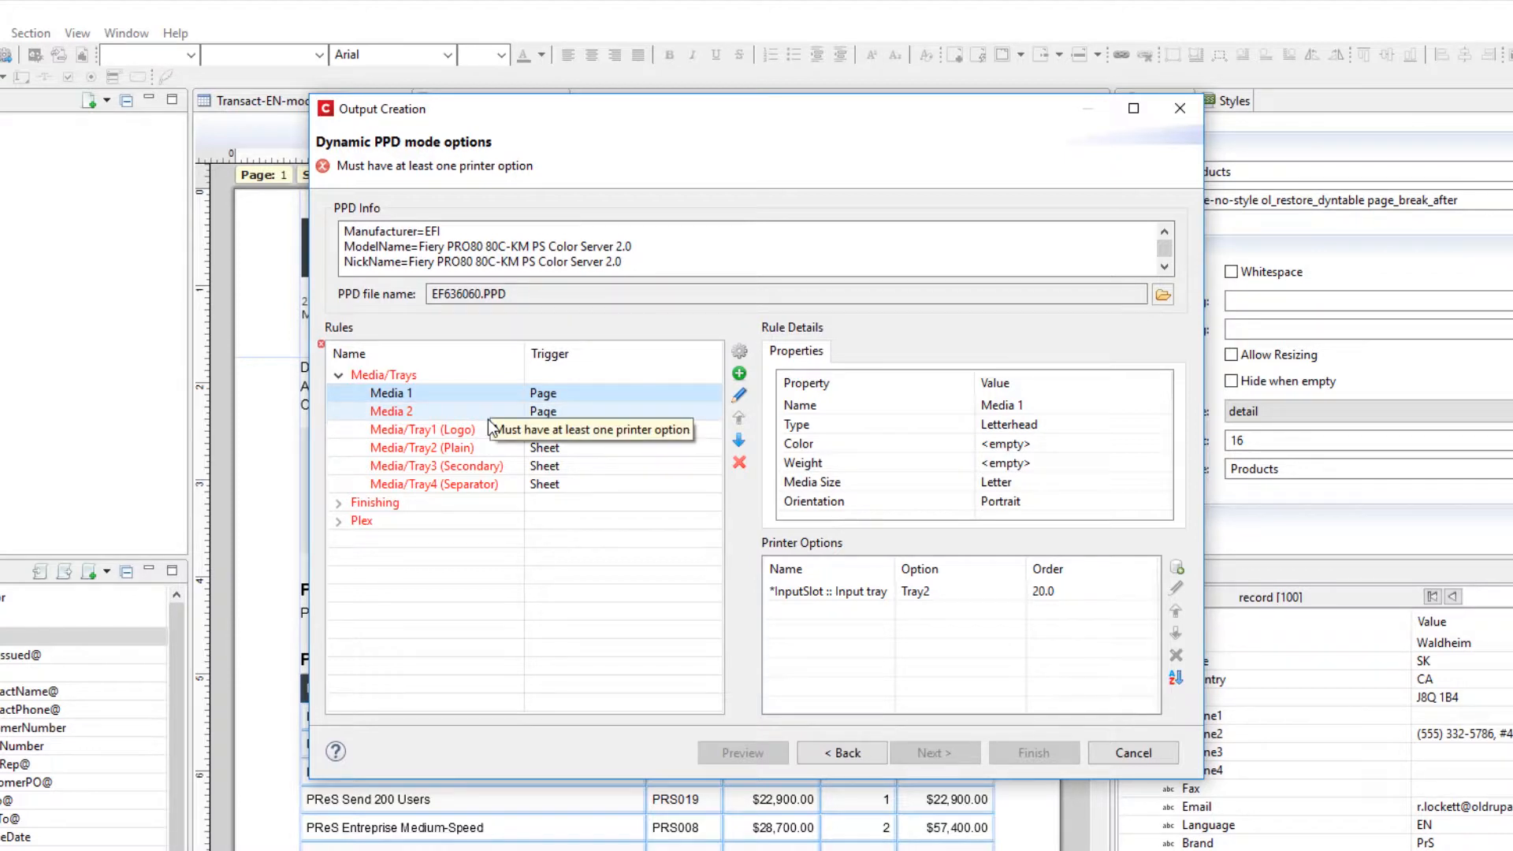
Add the InputSlot printer option with Tray3 to the Media 2 rule.
{"action": "left_click", "coordinate": [410, 411]}
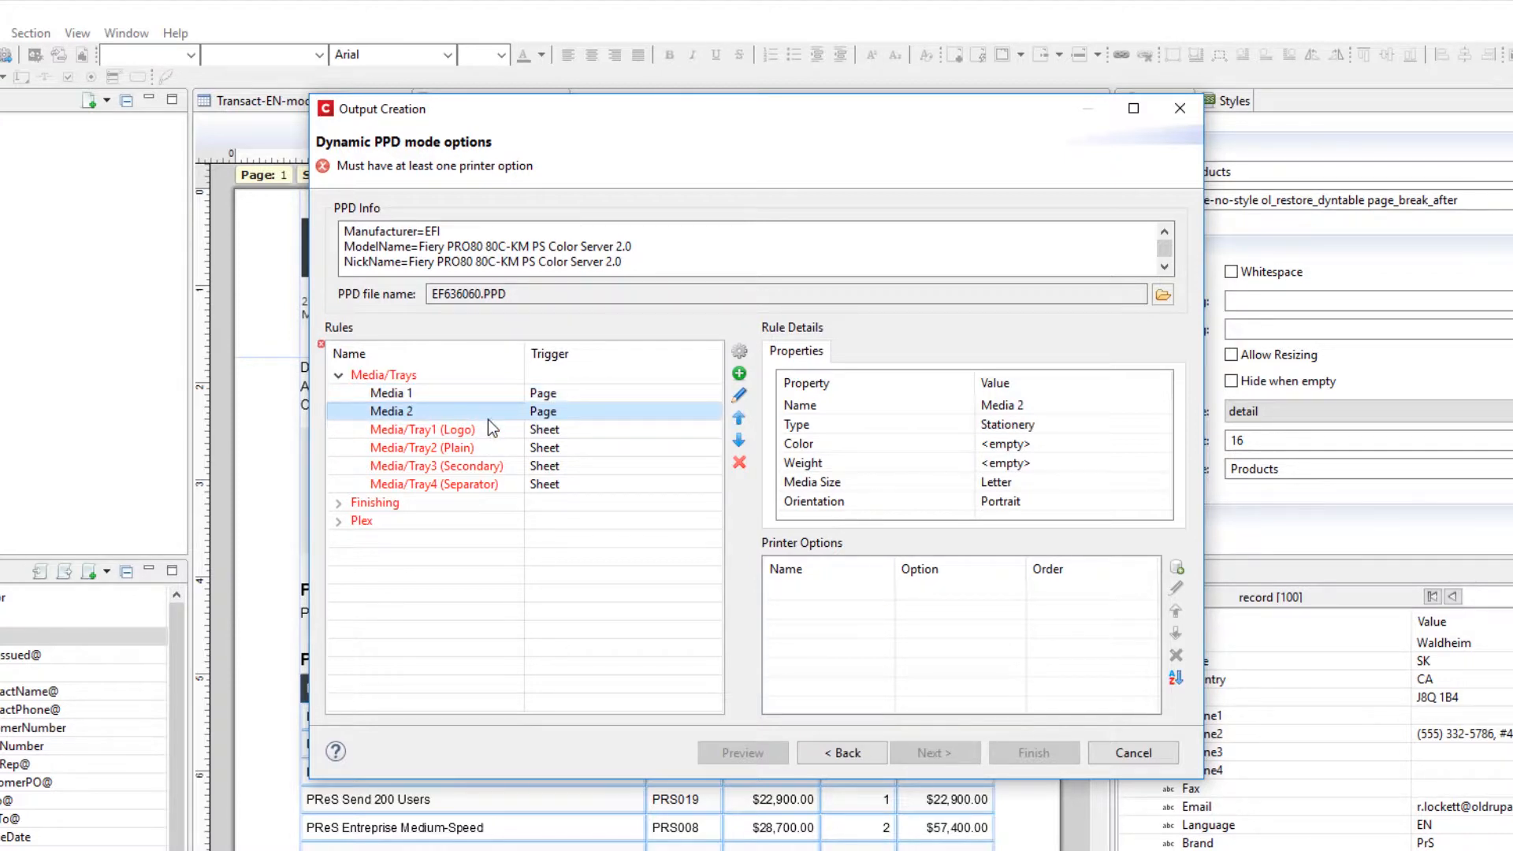
{"action": "left_click", "coordinate": [1177, 570]}
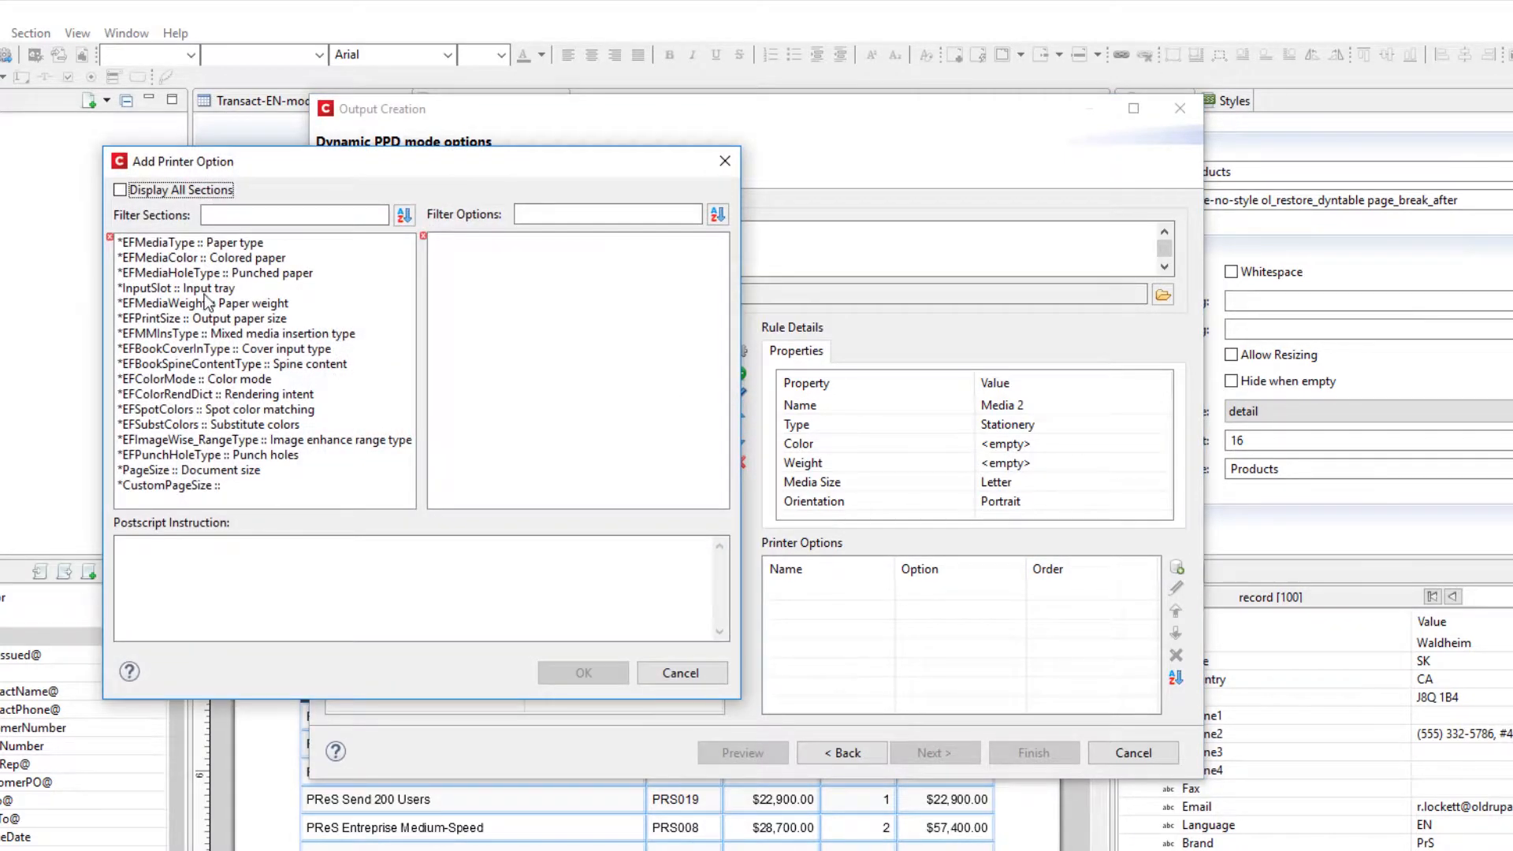
{"action": "left_click", "coordinate": [207, 288]}
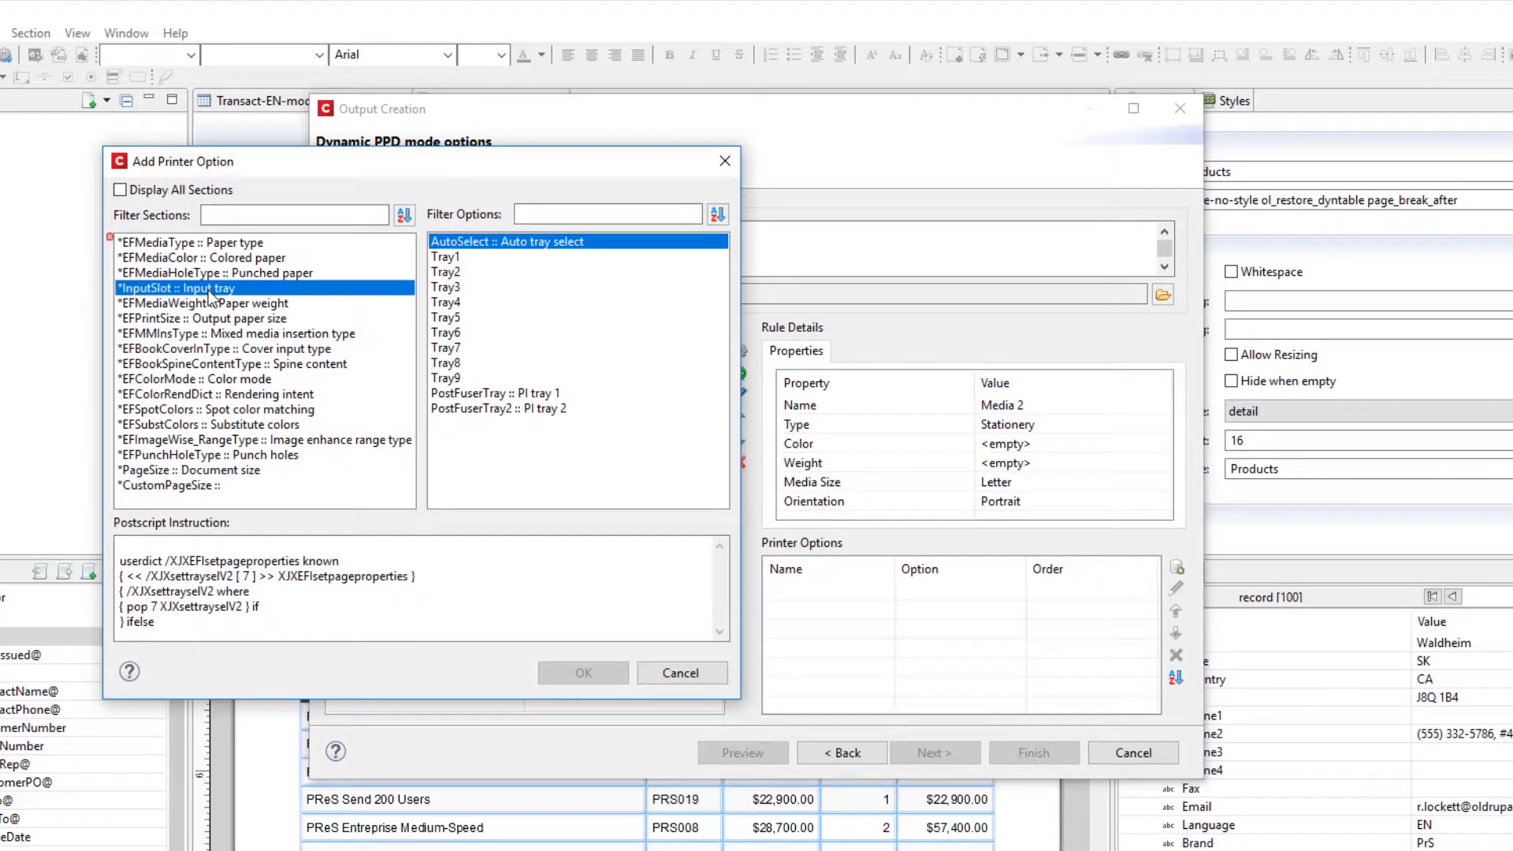
{"action": "left_click", "coordinate": [456, 289]}
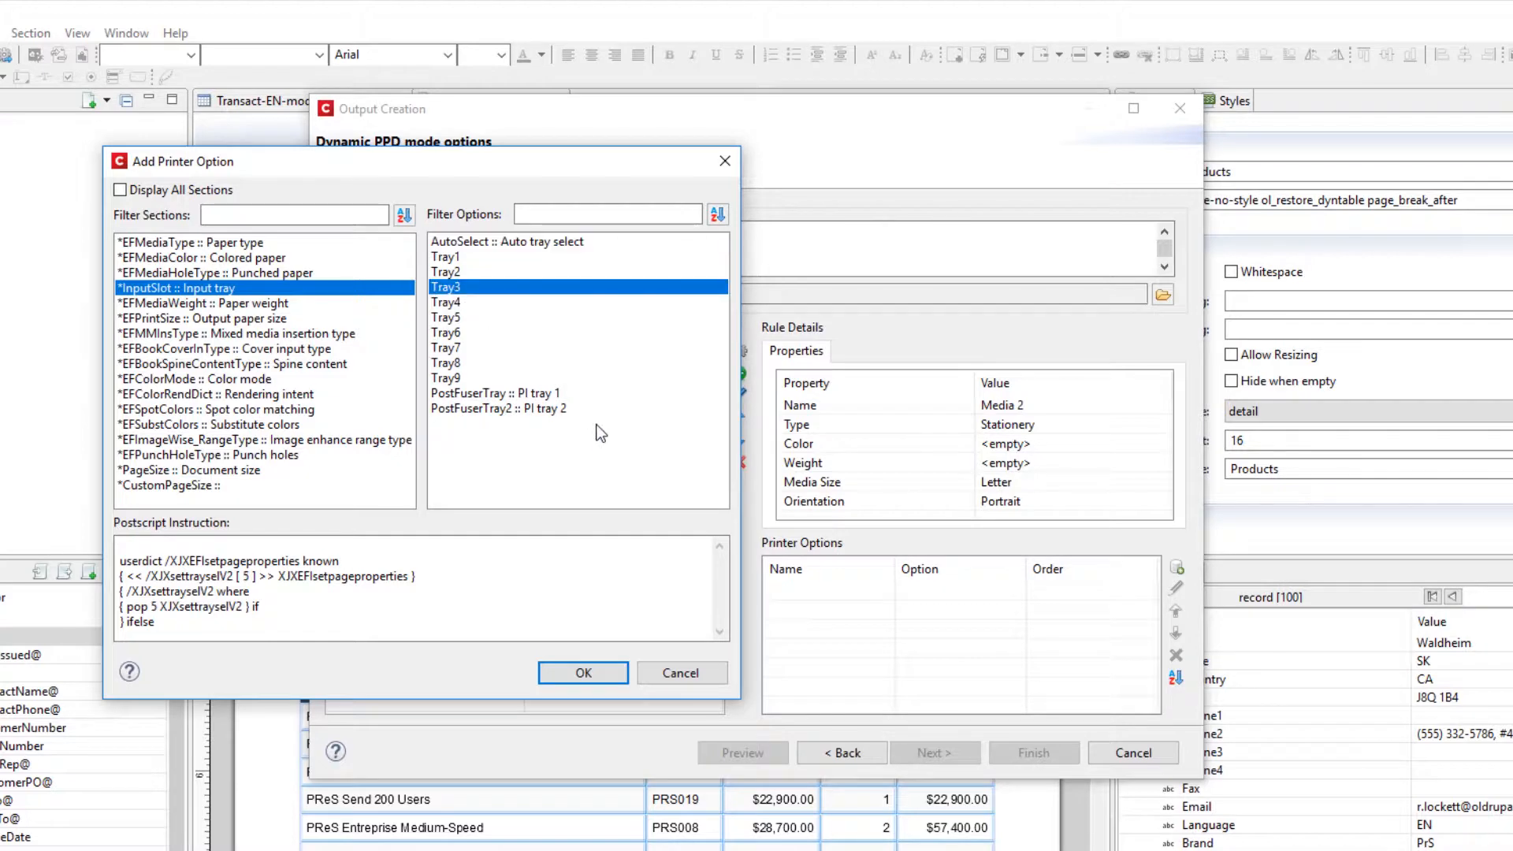
{"action": "left_click", "coordinate": [594, 673]}
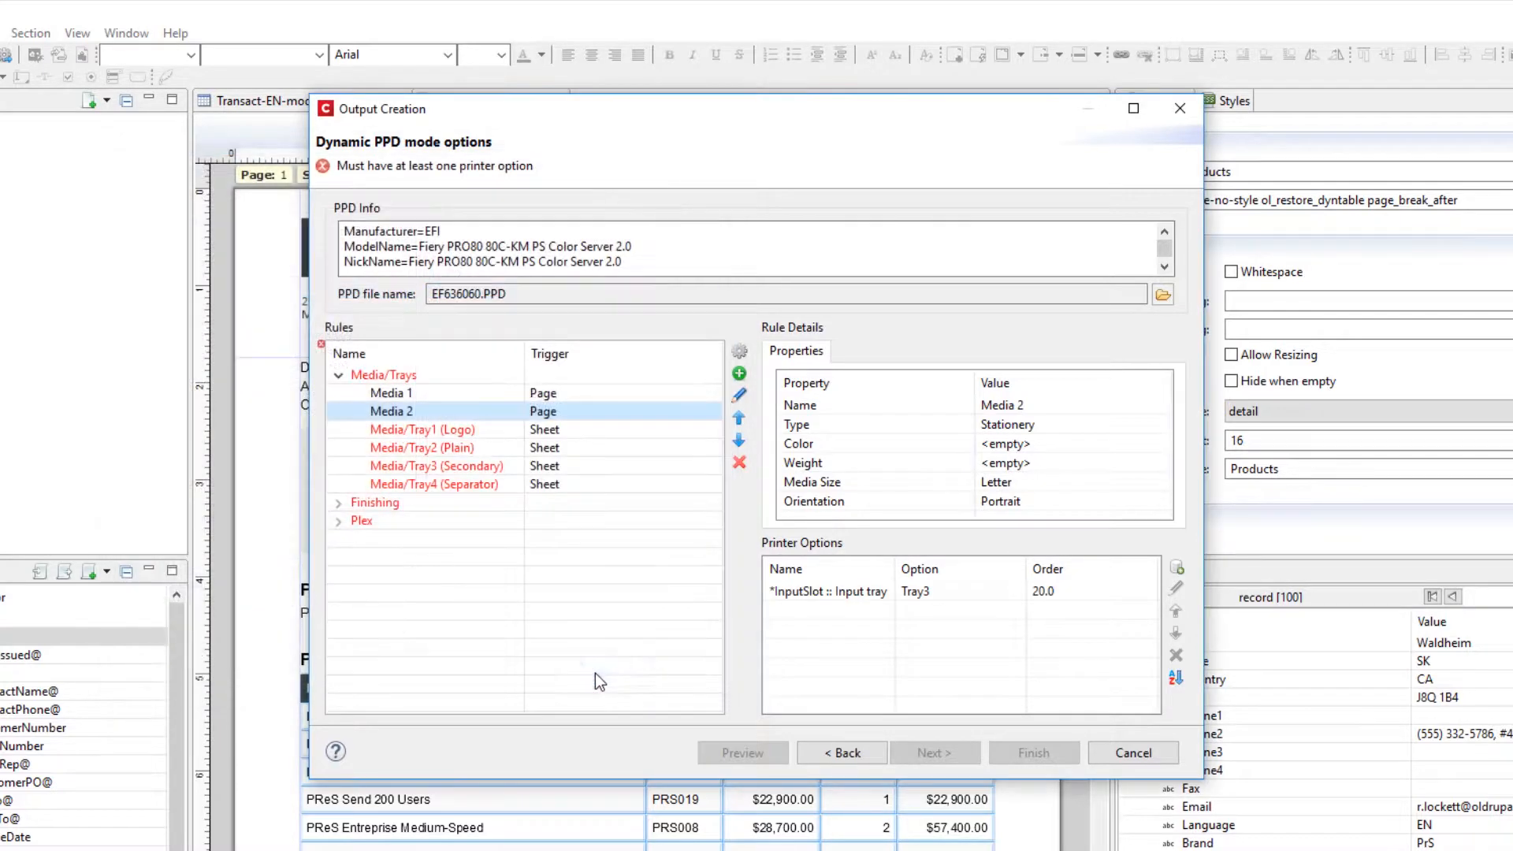
Add the InputSlot printer option with Tray2 to the Media/Tray1 (Logo) rule.
{"action": "left_click", "coordinate": [485, 436]}
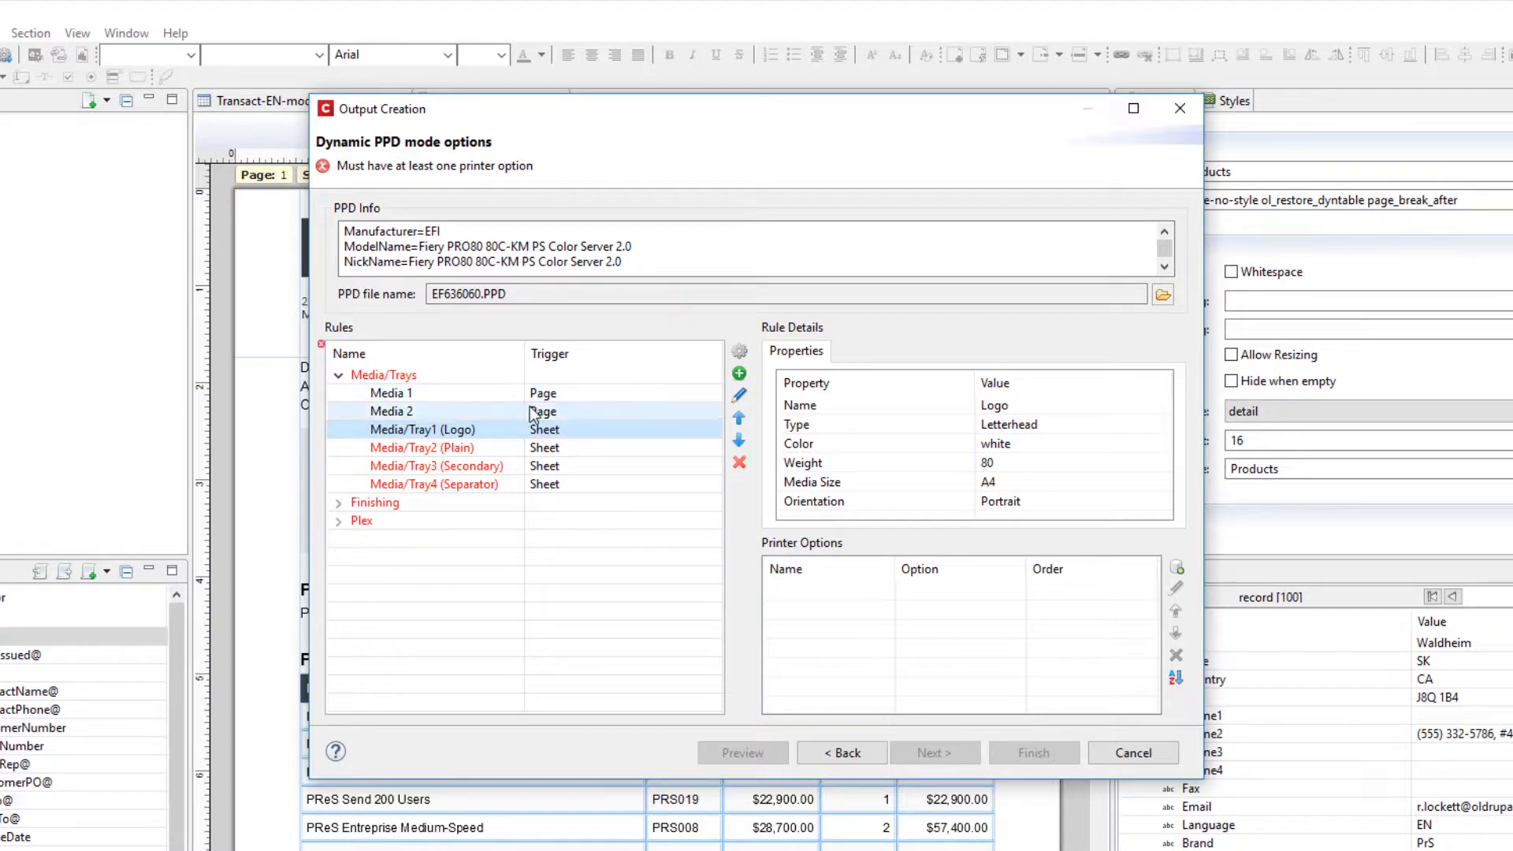
{"action": "left_click", "coordinate": [1178, 569]}
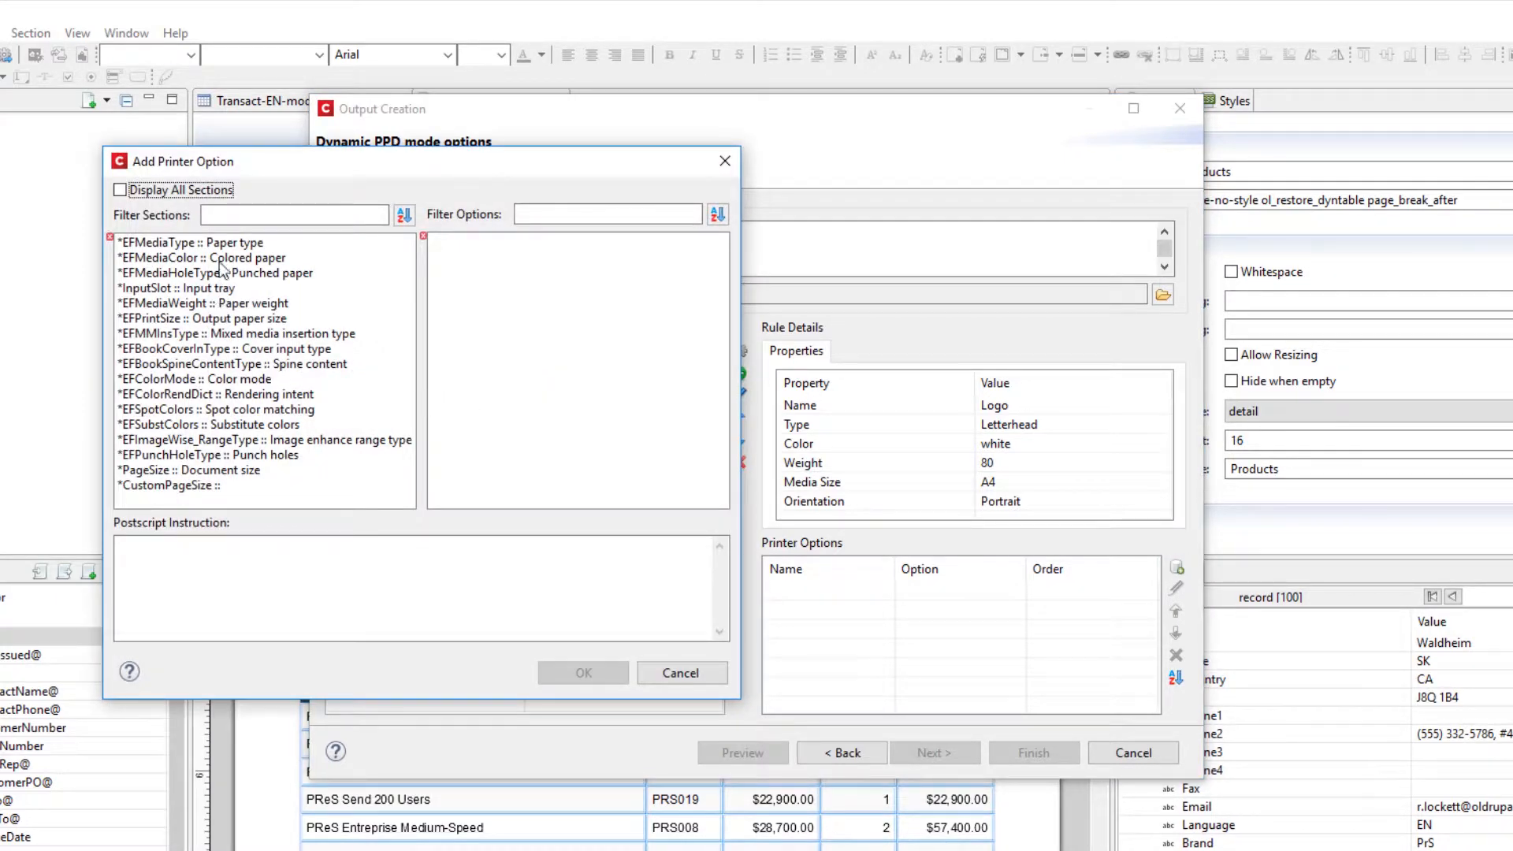
{"action": "left_click", "coordinate": [219, 290]}
{"action": "left_click", "coordinate": [488, 272]}
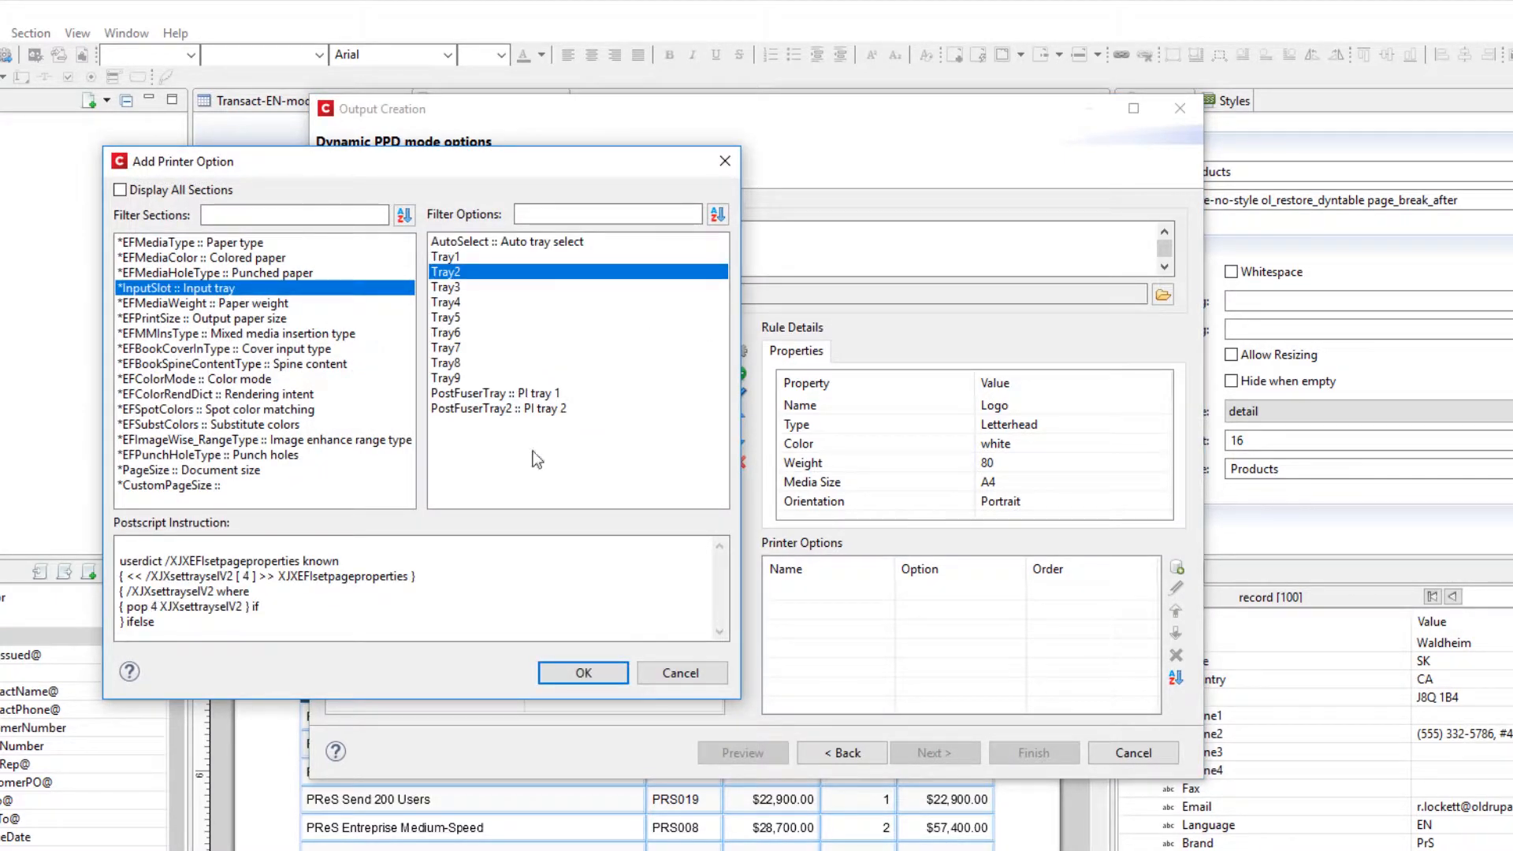
{"action": "left_click", "coordinate": [583, 674]}
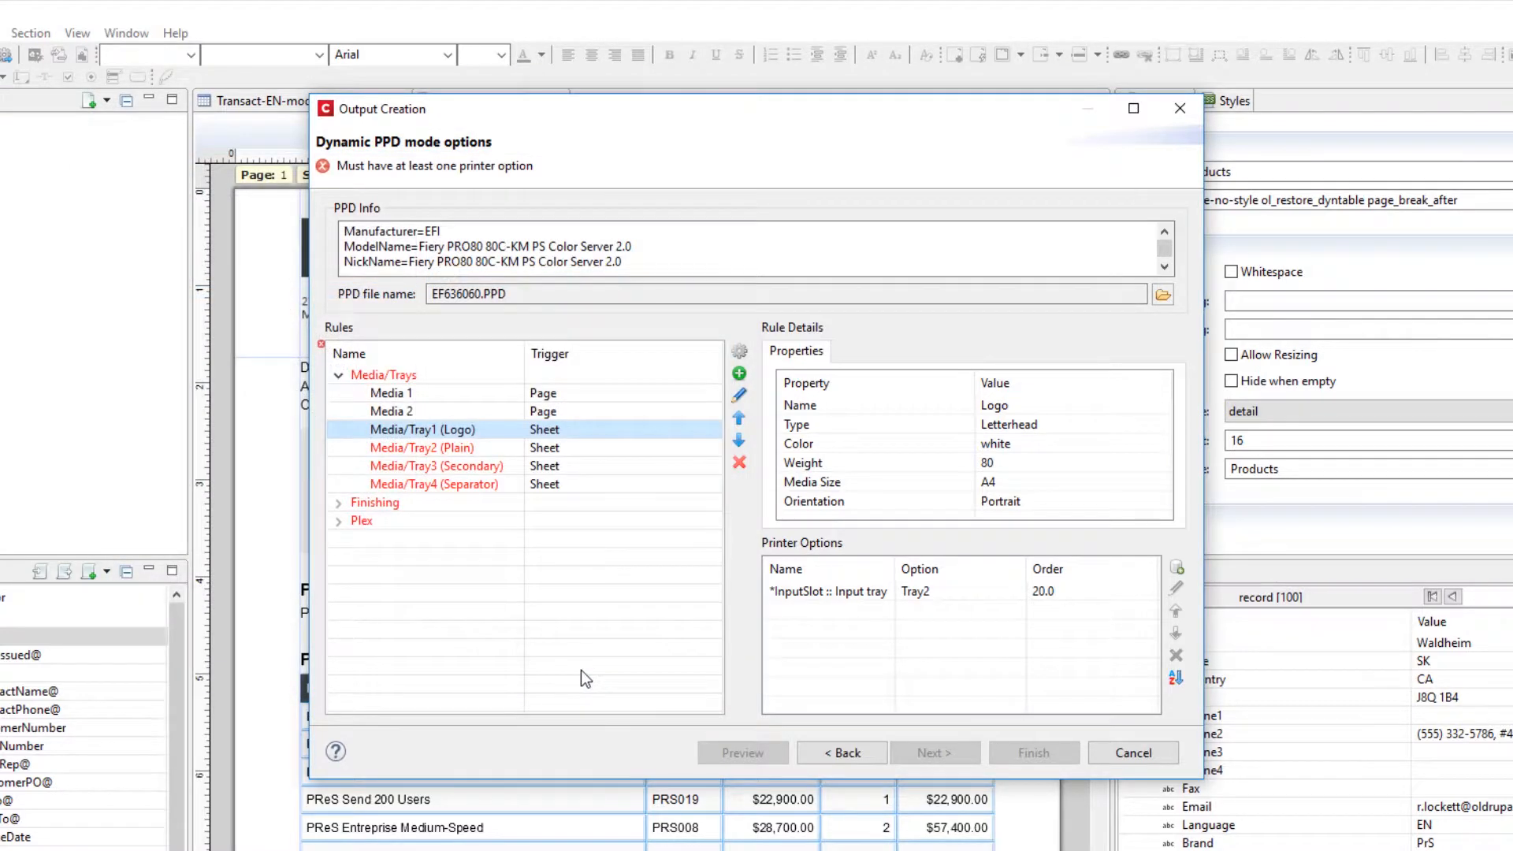
Add the InputSlot printer option with Tray3 to the Media/Tray3 (Secondary) rule.
{"action": "mouse_move", "coordinate": [506, 455]}
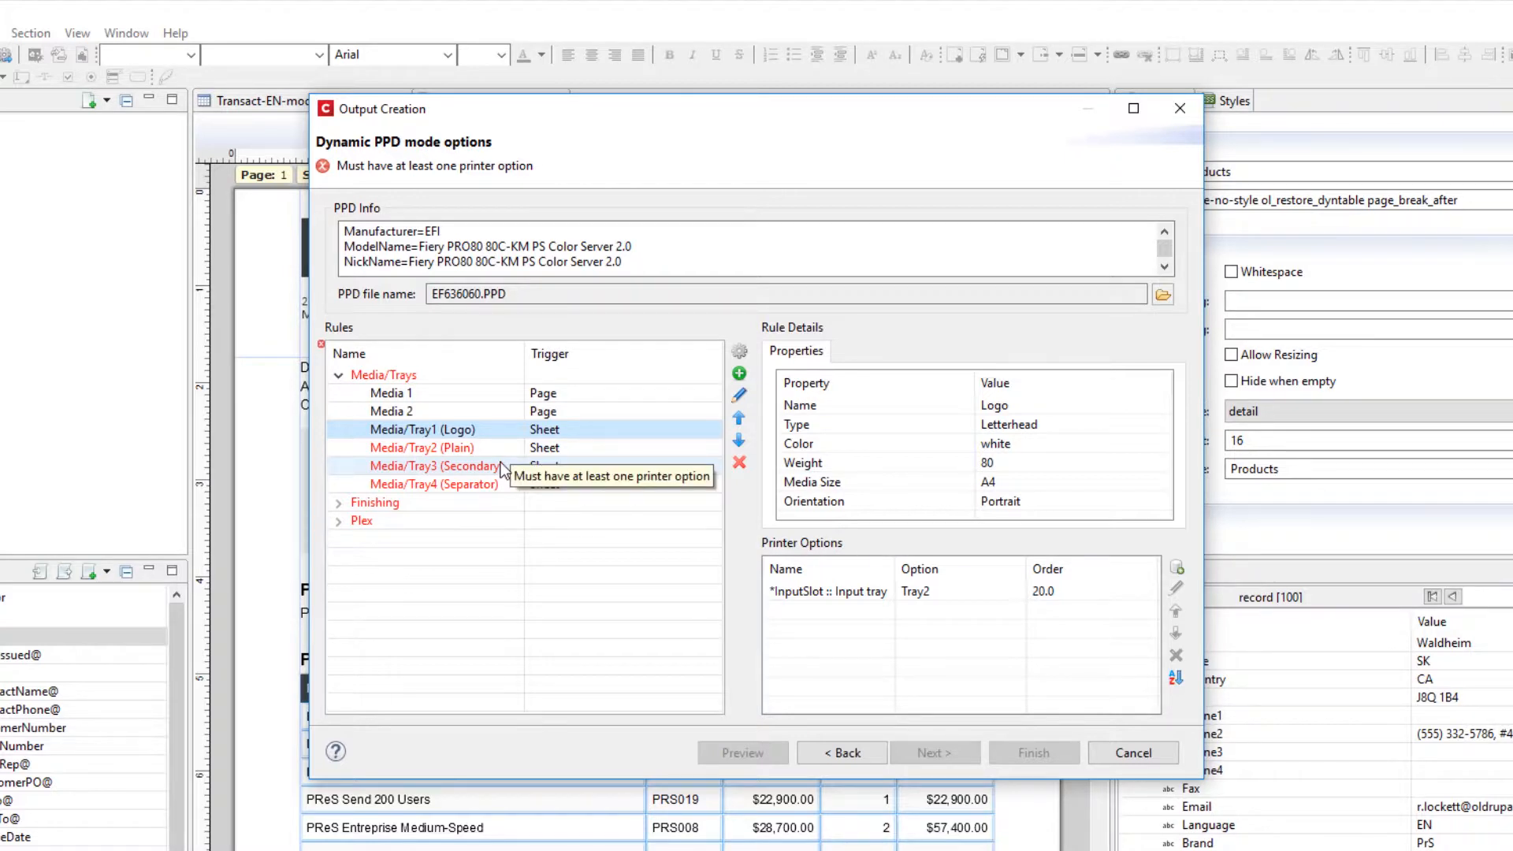
{"action": "left_click", "coordinate": [501, 466]}
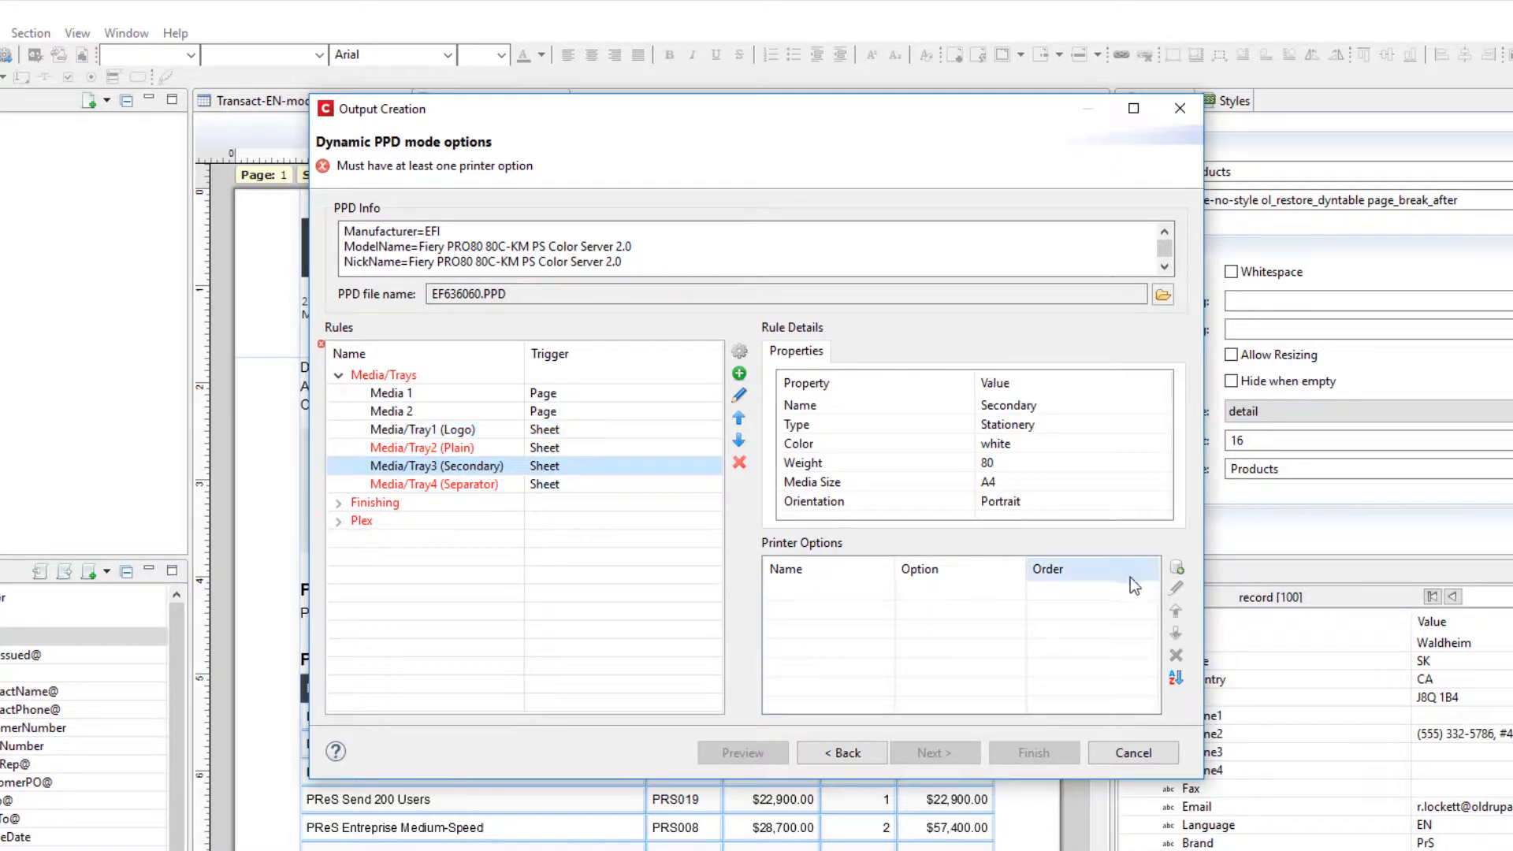
{"action": "left_click", "coordinate": [1176, 569]}
{"action": "left_click", "coordinate": [203, 289]}
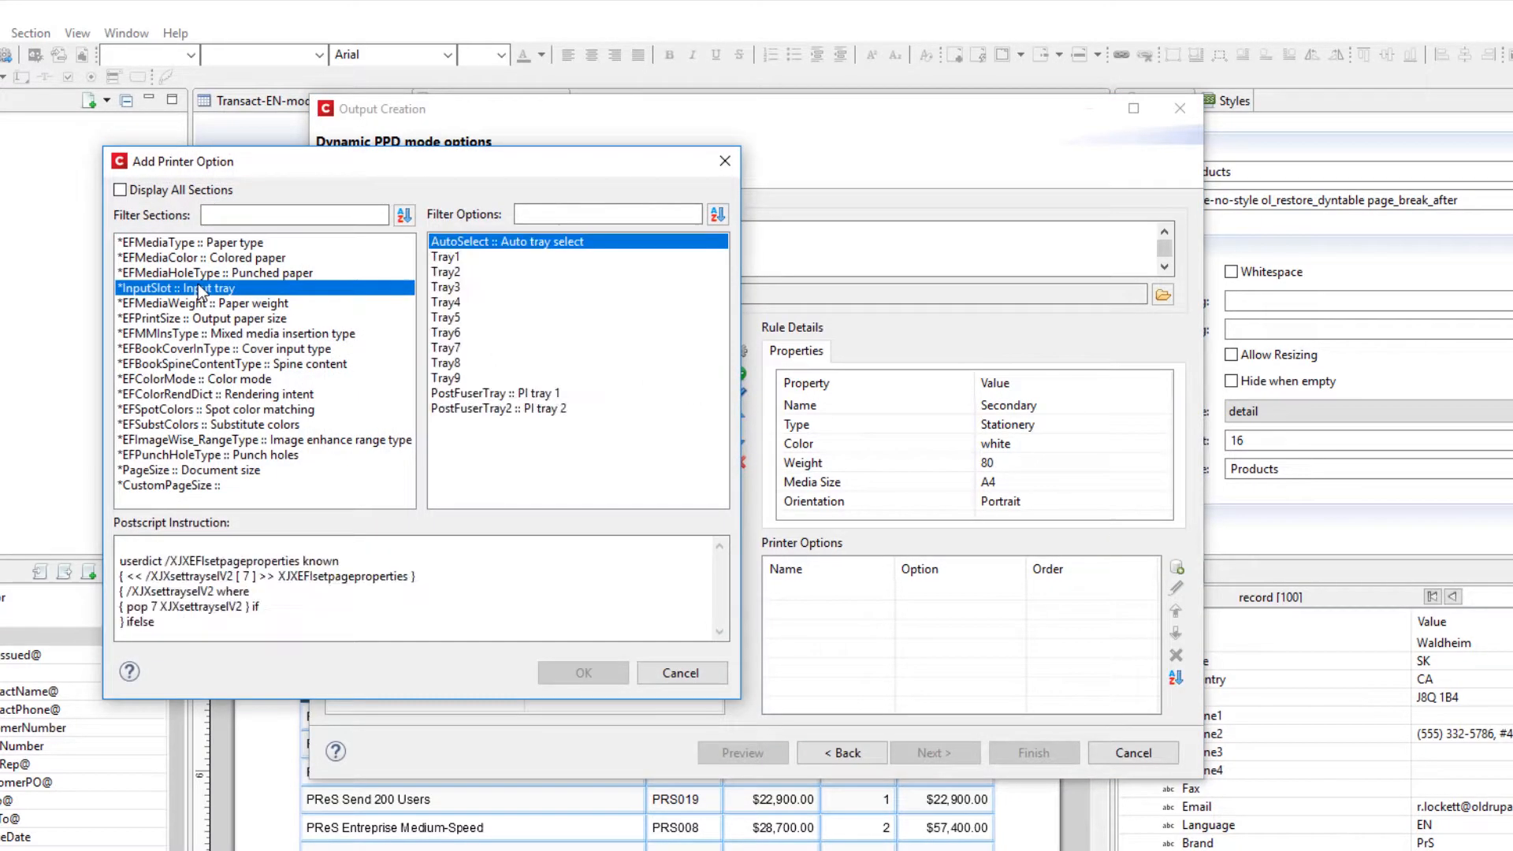
{"action": "left_click", "coordinate": [452, 275]}
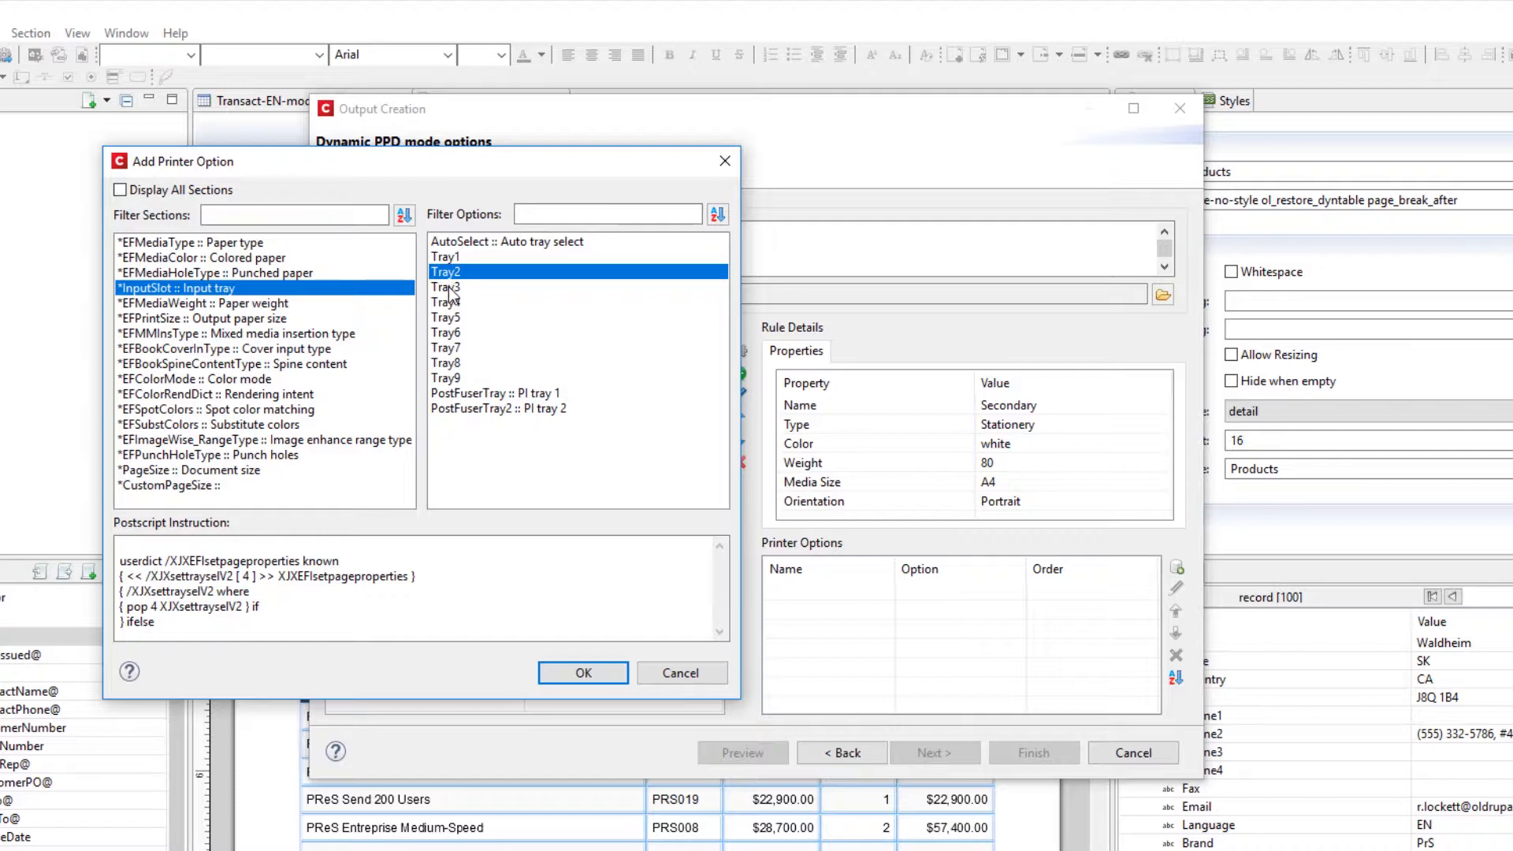
{"action": "left_click", "coordinate": [454, 290]}
{"action": "left_click", "coordinate": [554, 670]}
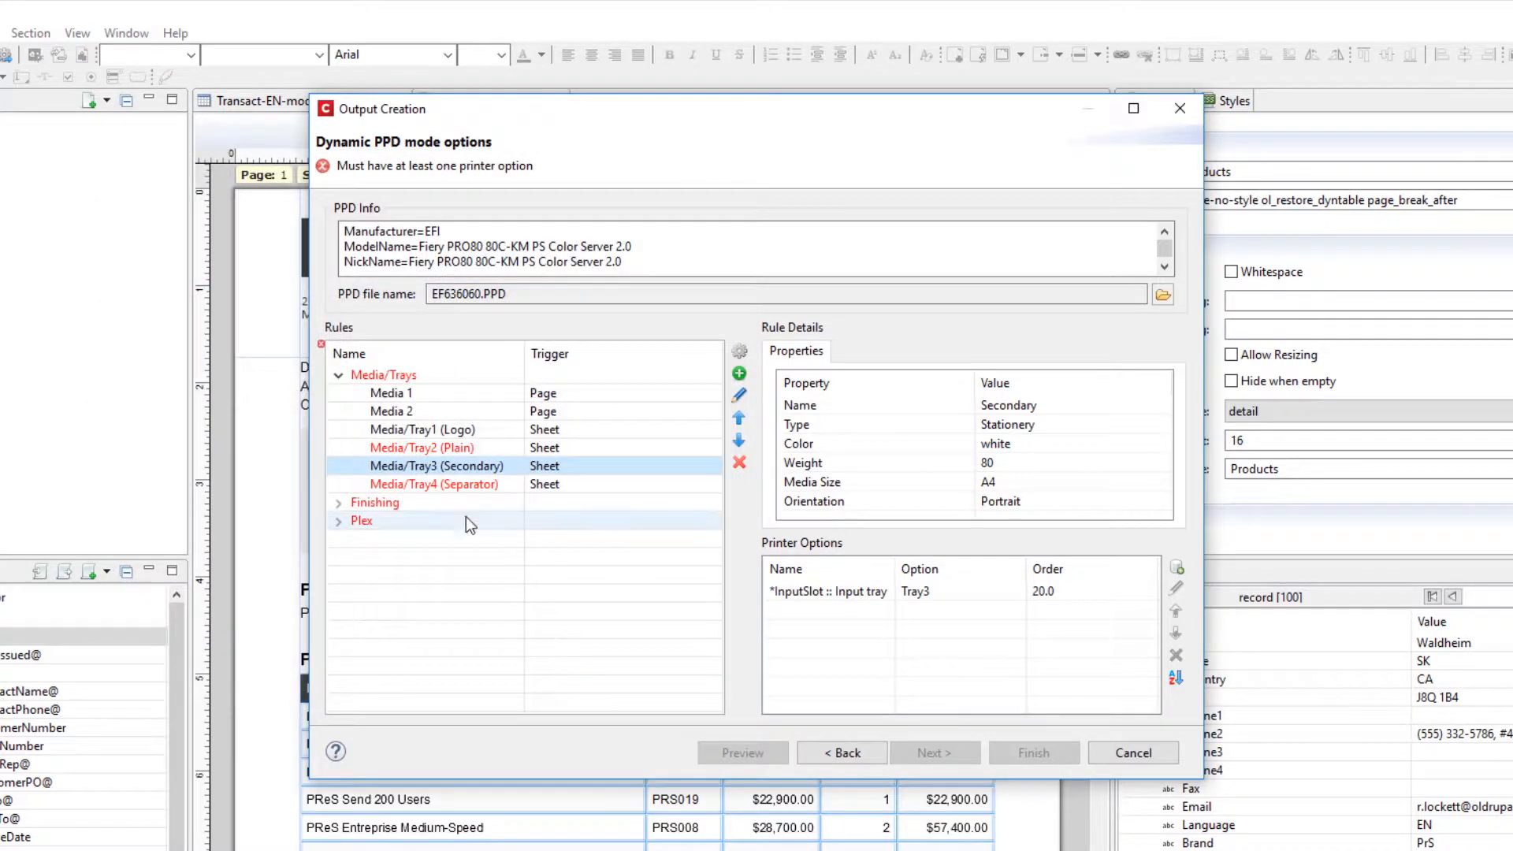
Add the InputSlot printer option with Tray4 to the Media/Tray2 (Plain) rule.
{"action": "left_click", "coordinate": [479, 448]}
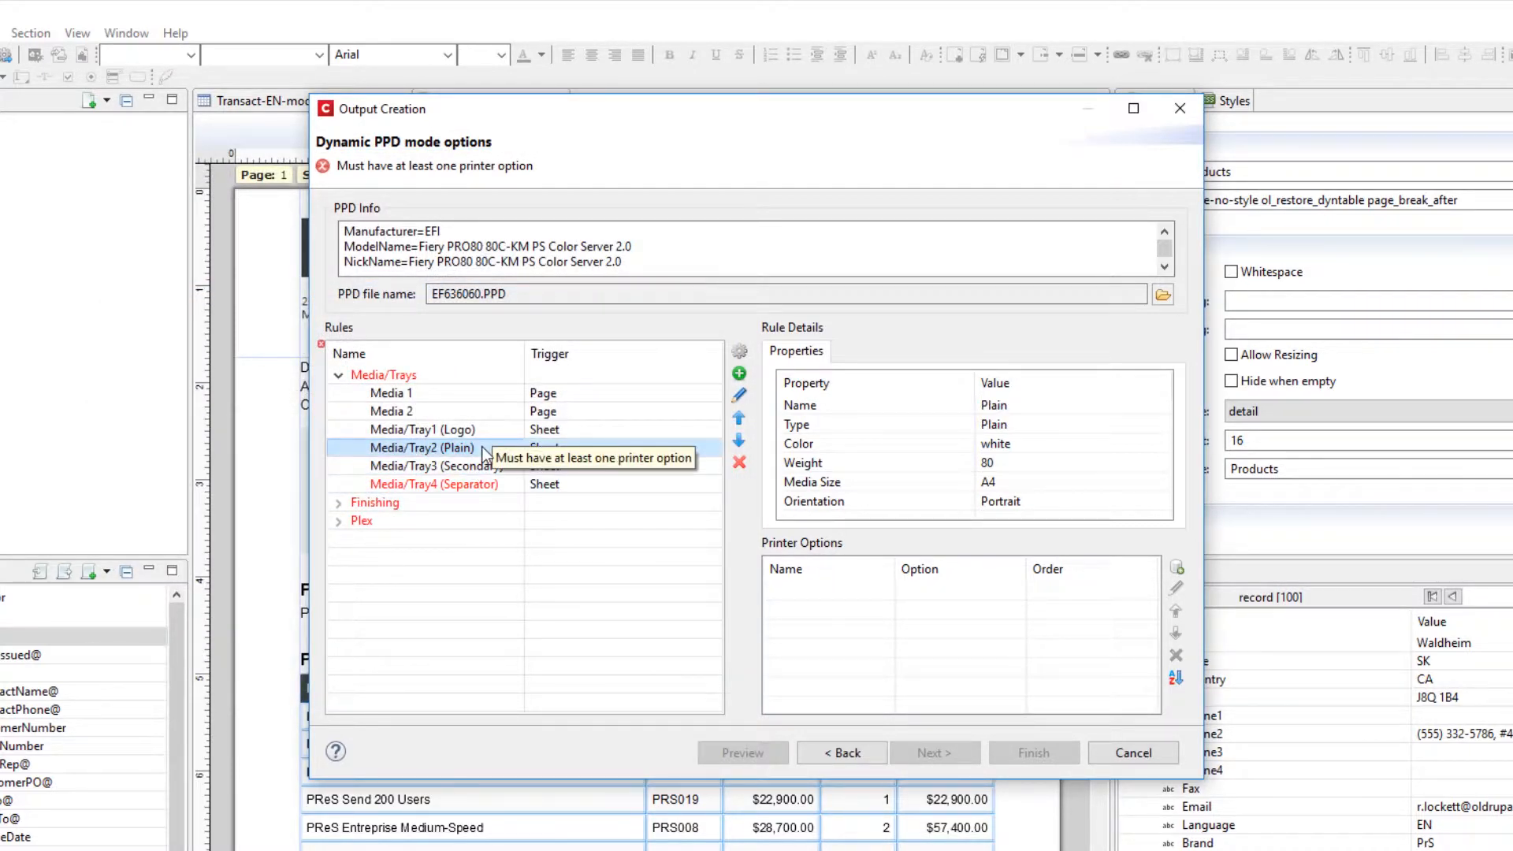
{"action": "left_click", "coordinate": [1176, 568]}
{"action": "left_click", "coordinate": [238, 286]}
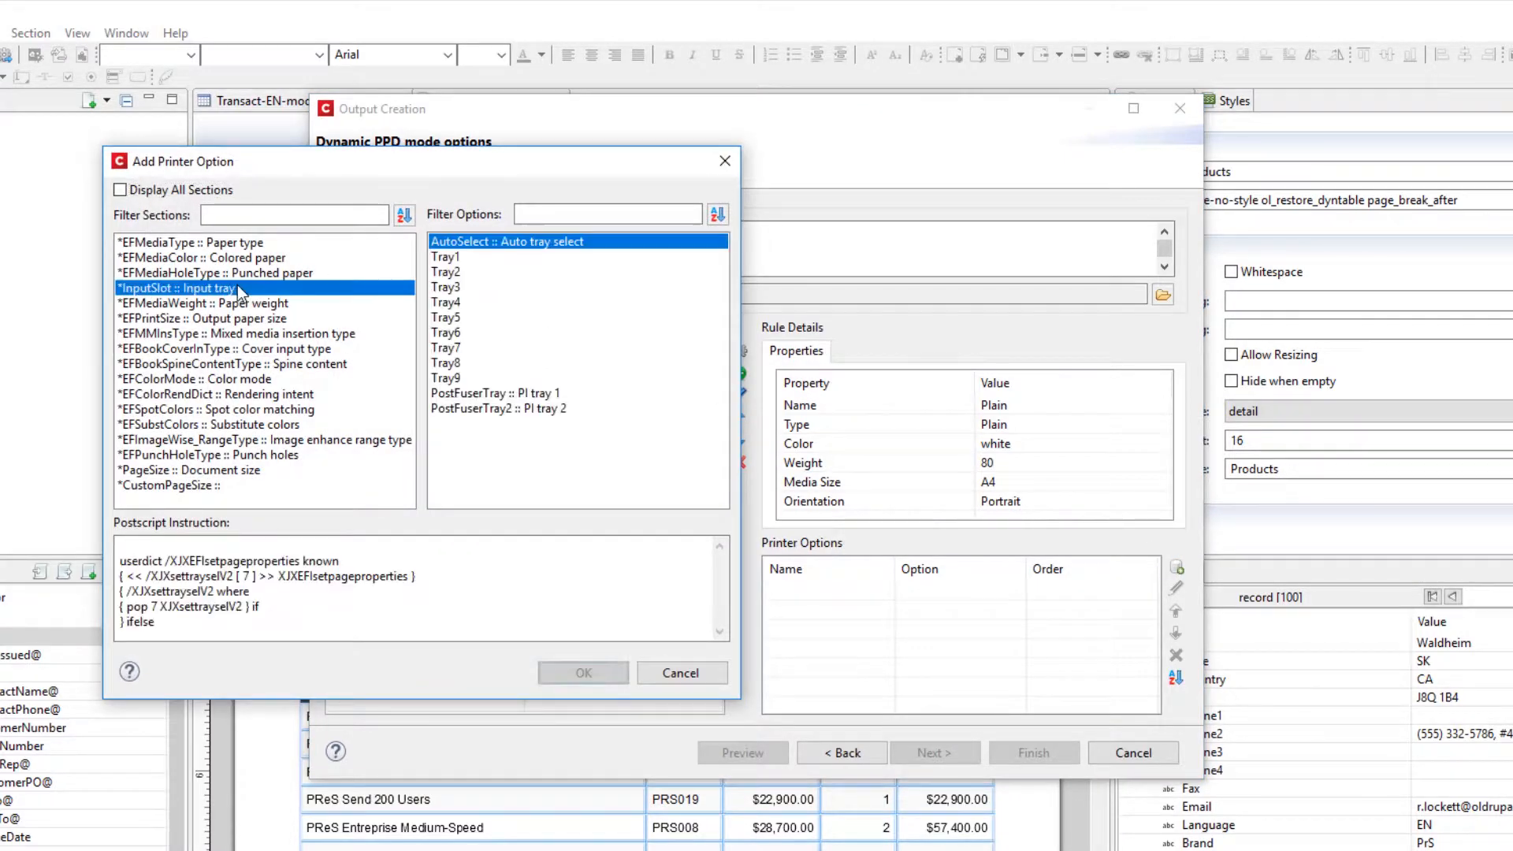
{"action": "left_click", "coordinate": [454, 303]}
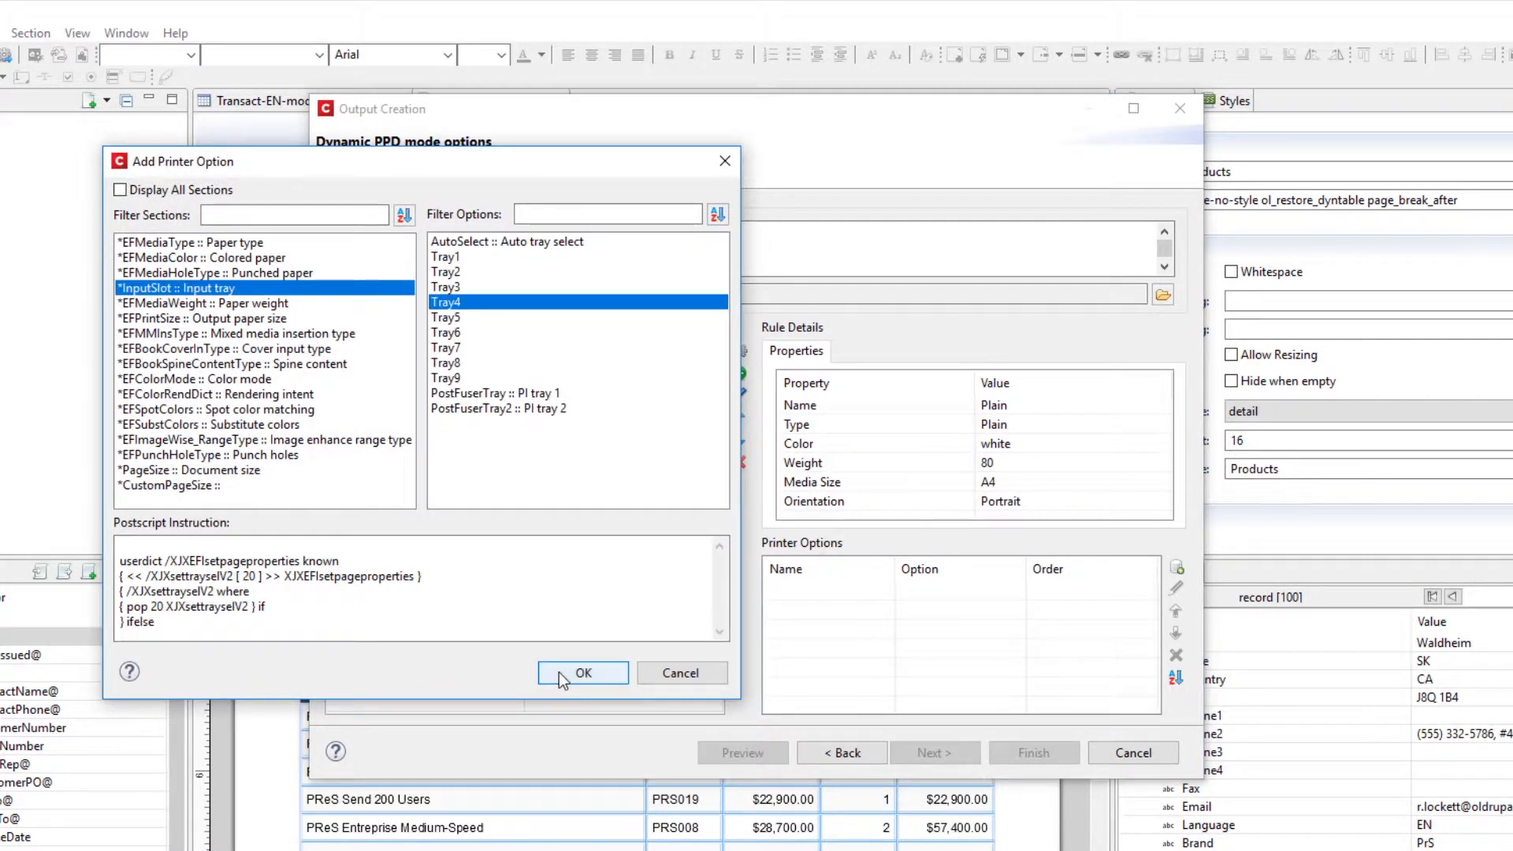
{"action": "left_click", "coordinate": [583, 673]}
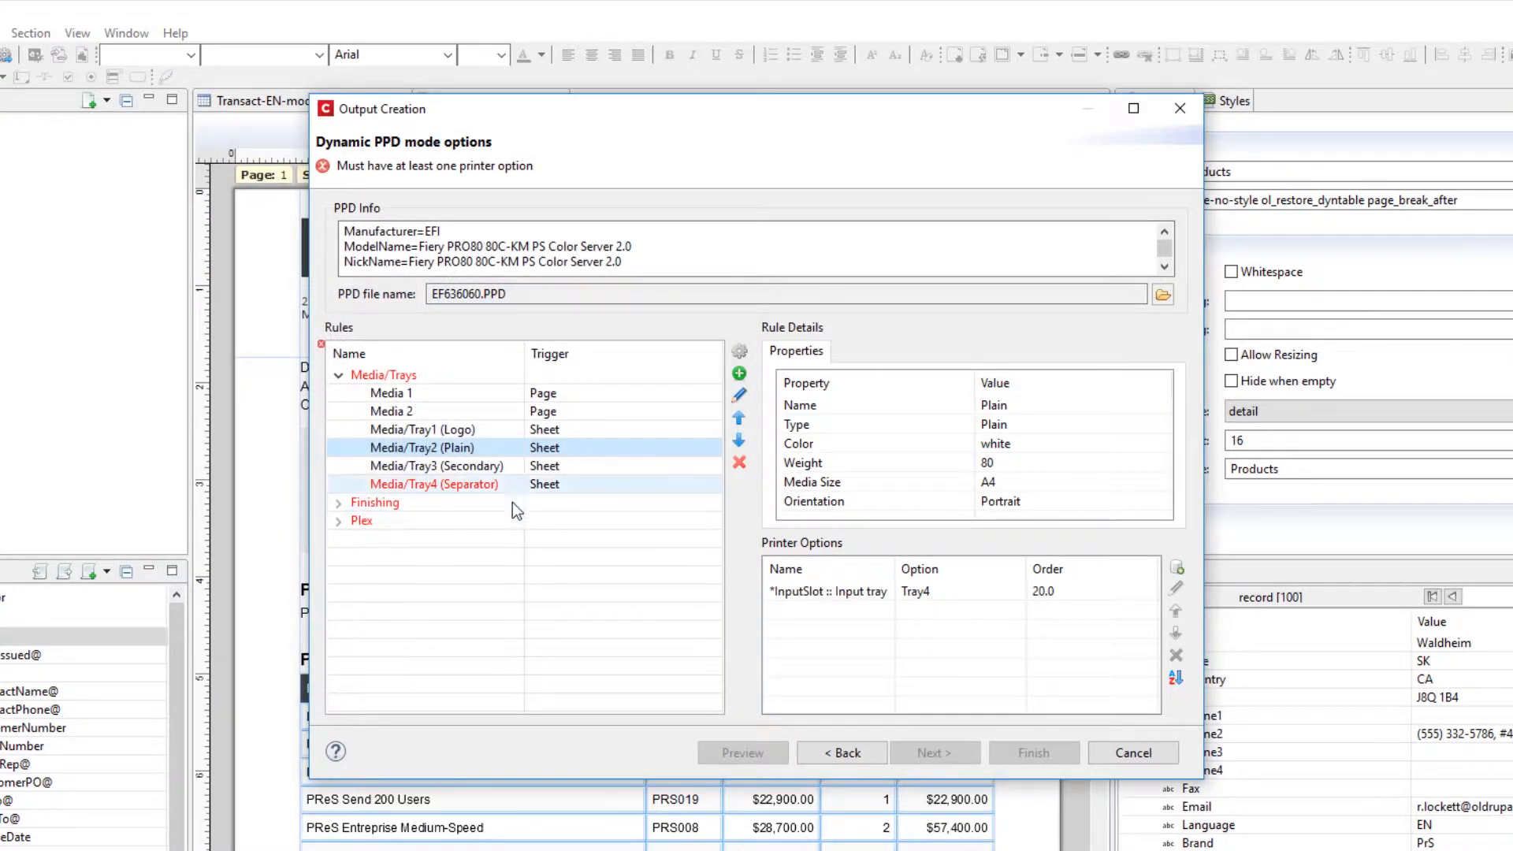
Add the InputSlot printer option with Tray5 to the Media/Tray4 (Separator) rule.
{"action": "left_click", "coordinate": [483, 487]}
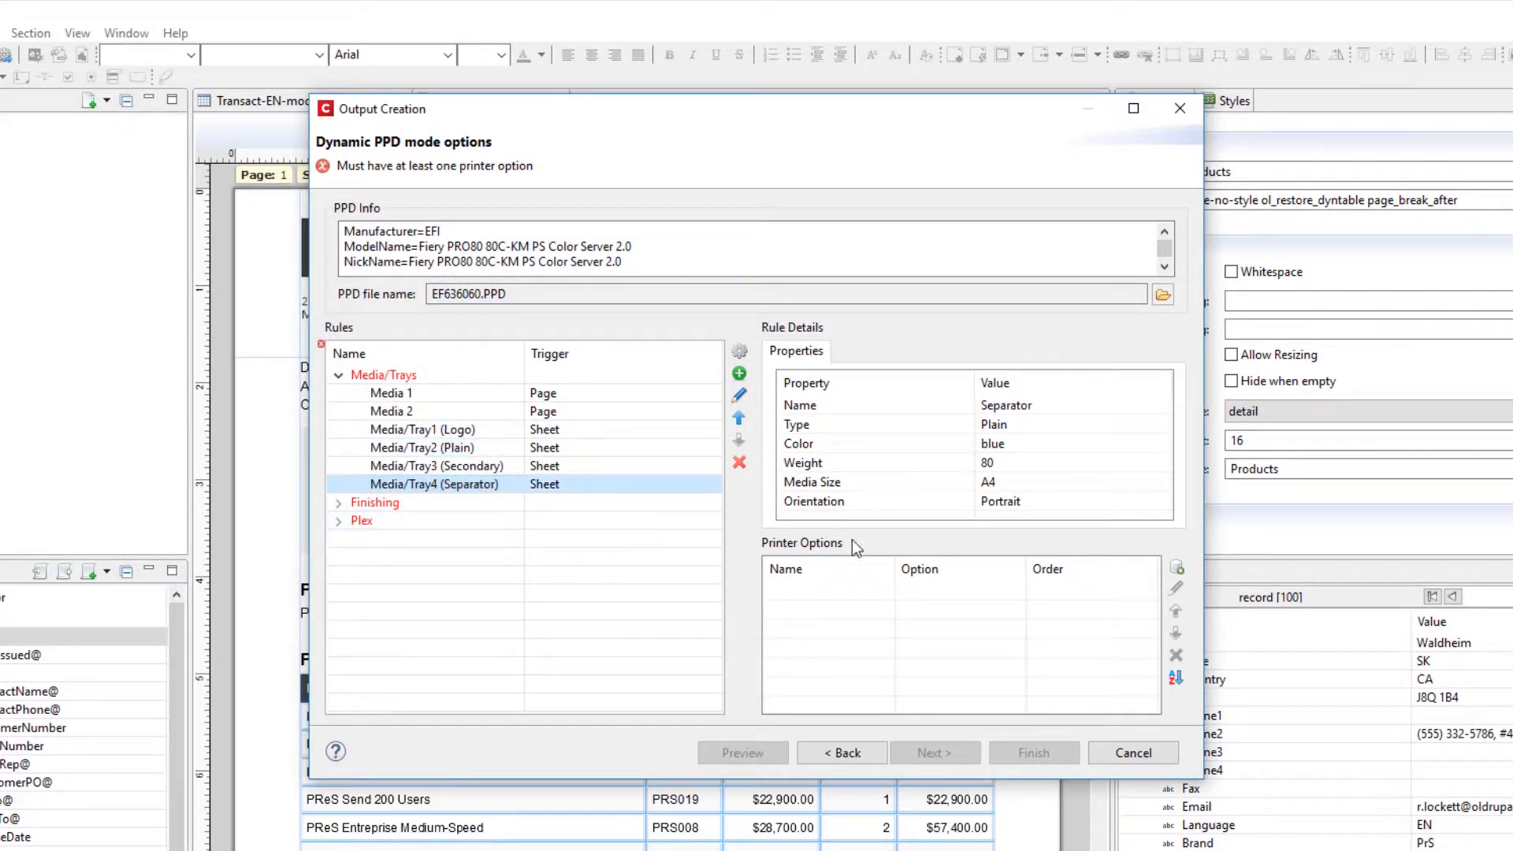
{"action": "left_click", "coordinate": [1177, 568]}
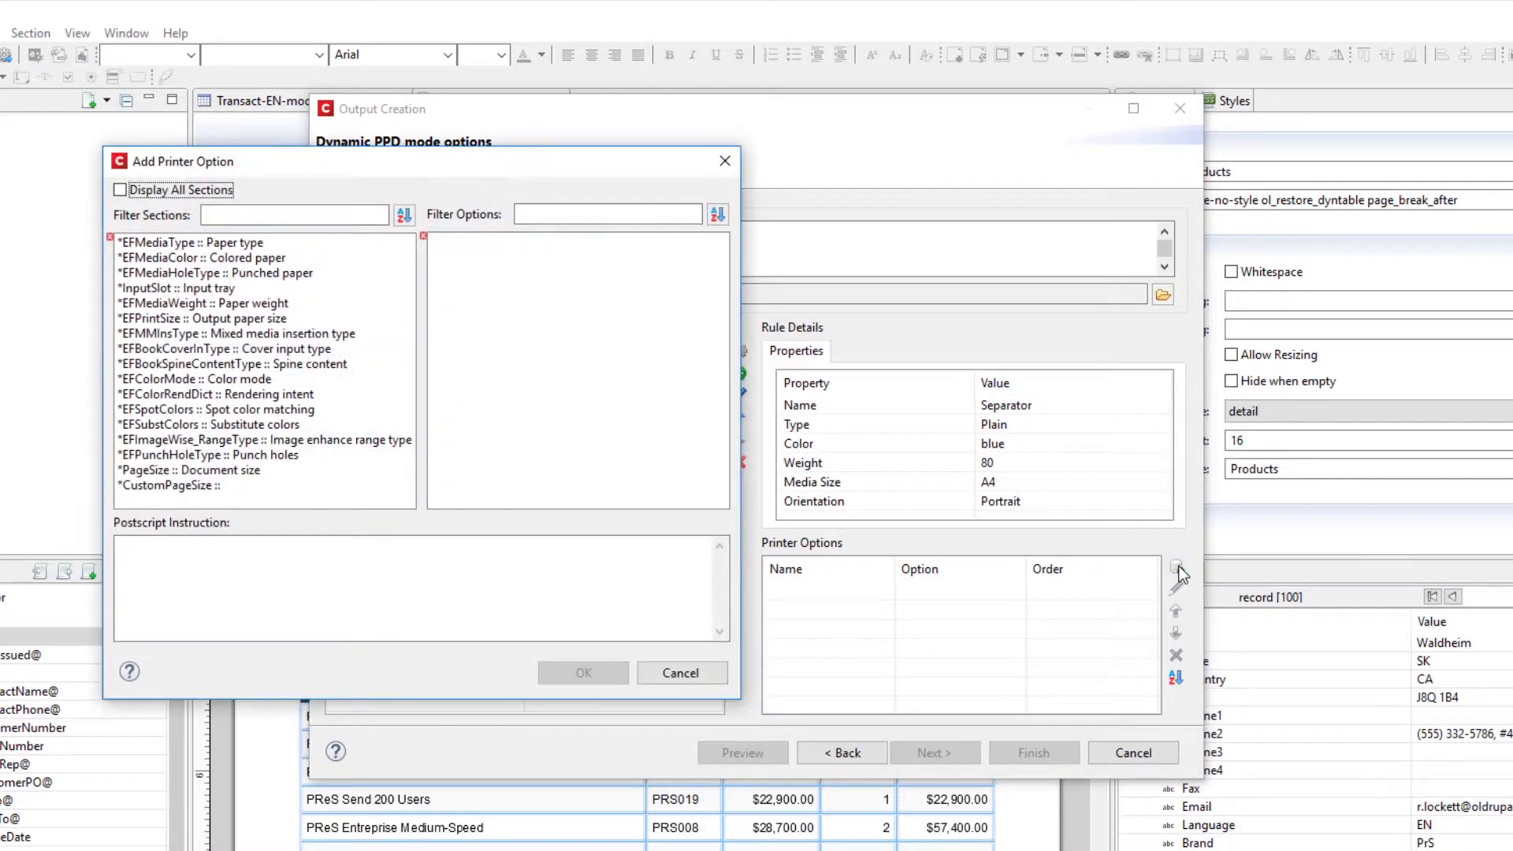
{"action": "left_click", "coordinate": [177, 289]}
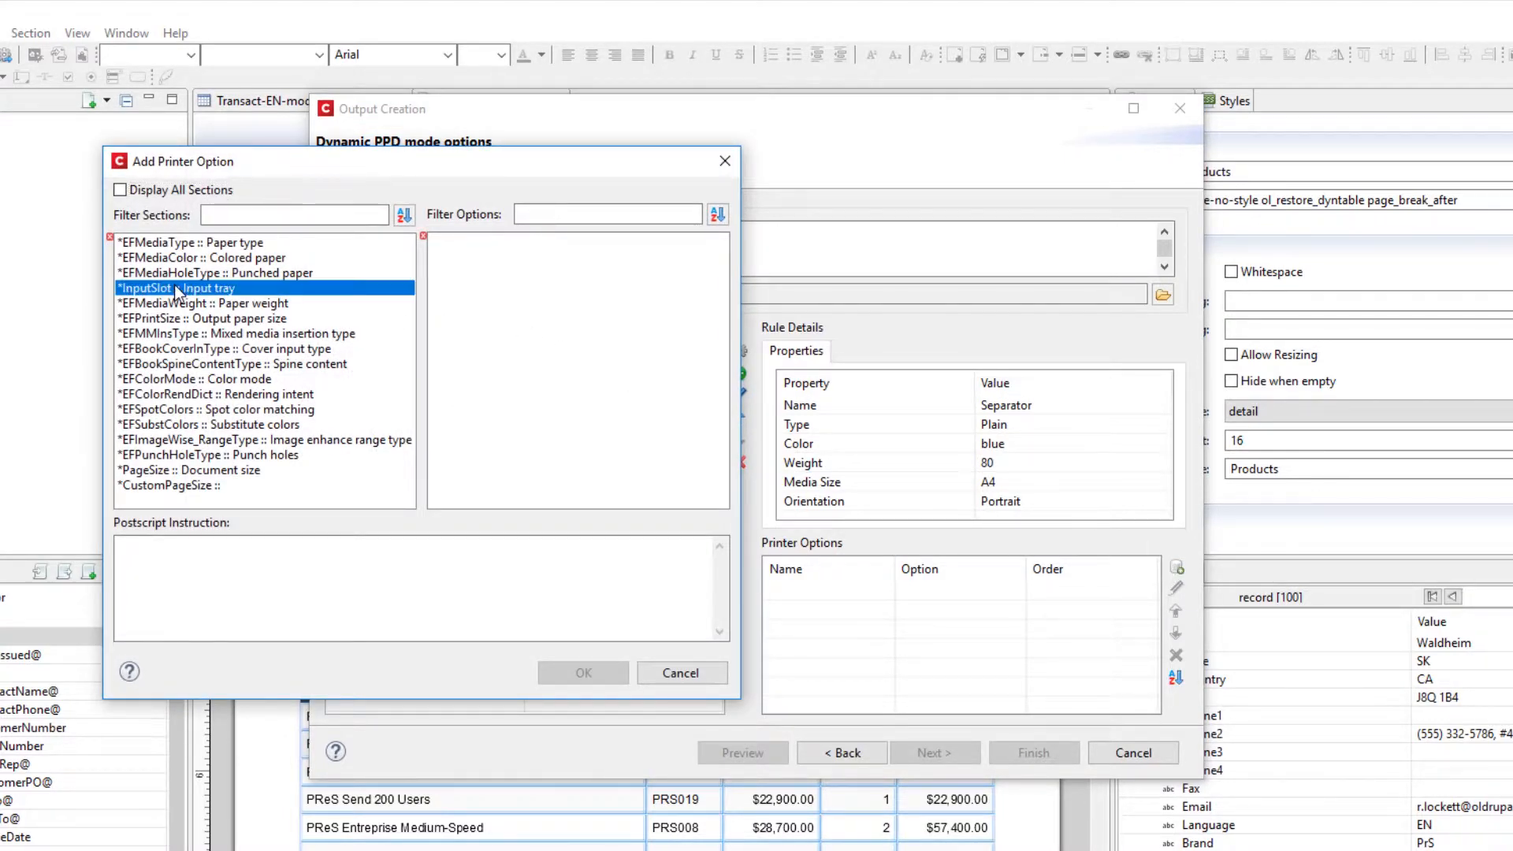
{"action": "left_click", "coordinate": [449, 319]}
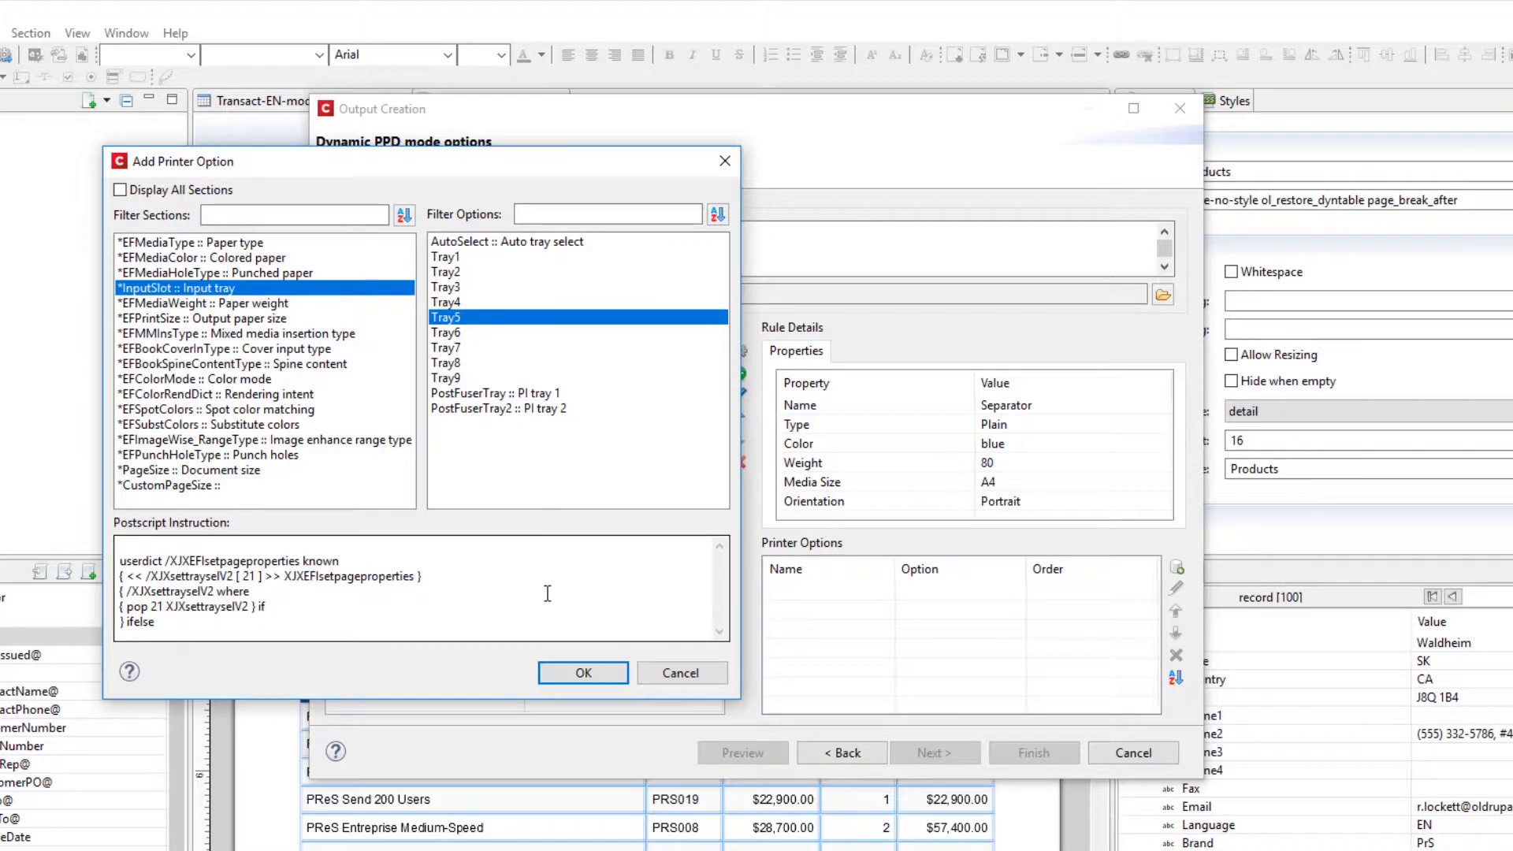
{"action": "left_click", "coordinate": [583, 672]}
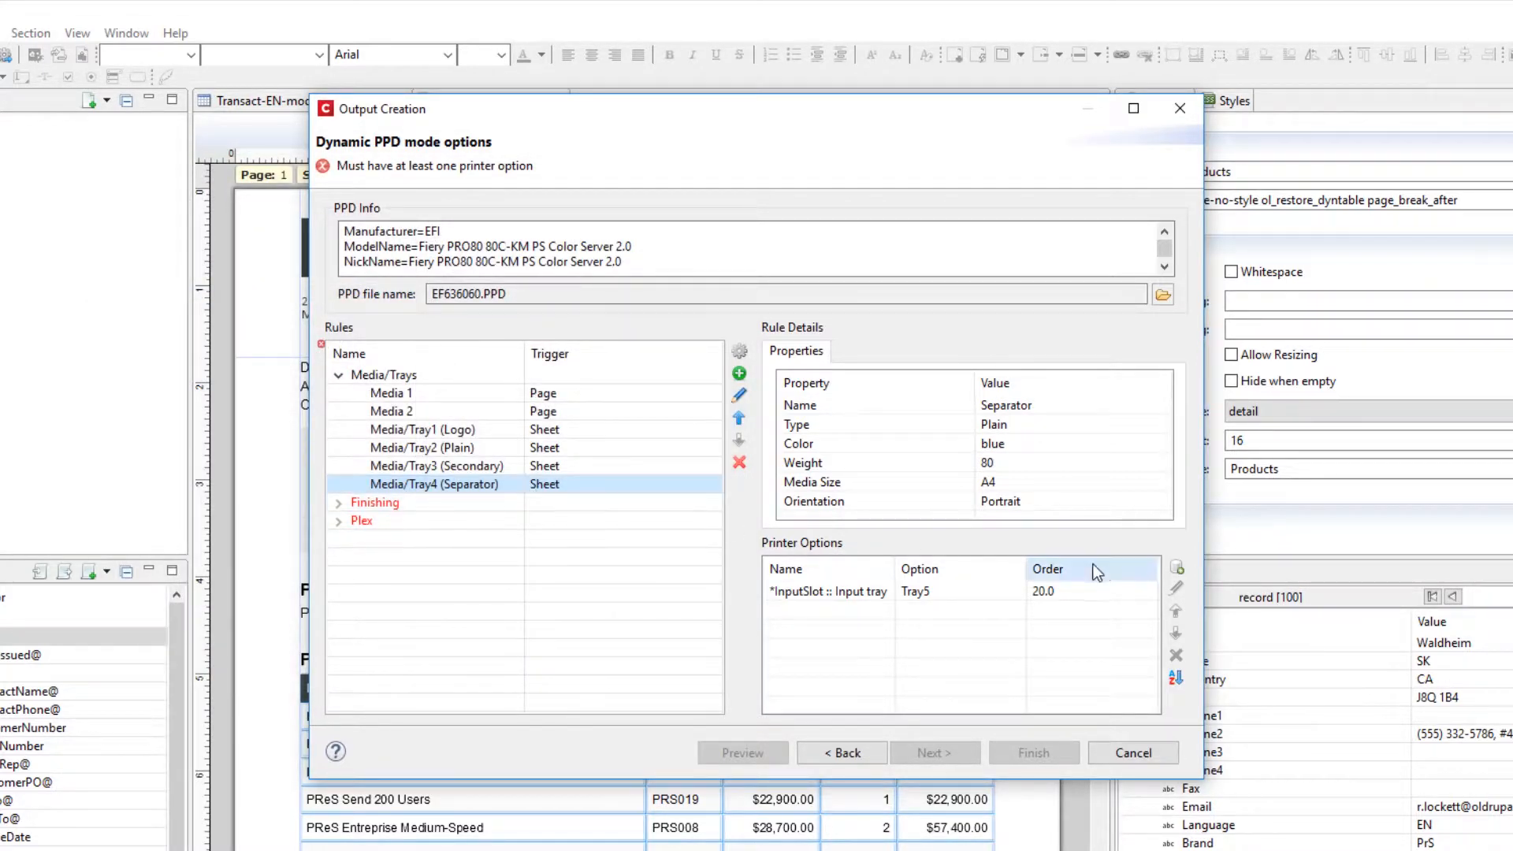
Add the EFMediaColor printer option with Custom1 :: Non-white to the Media/Tray4 (Separator) rule.
{"action": "left_click", "coordinate": [1178, 567]}
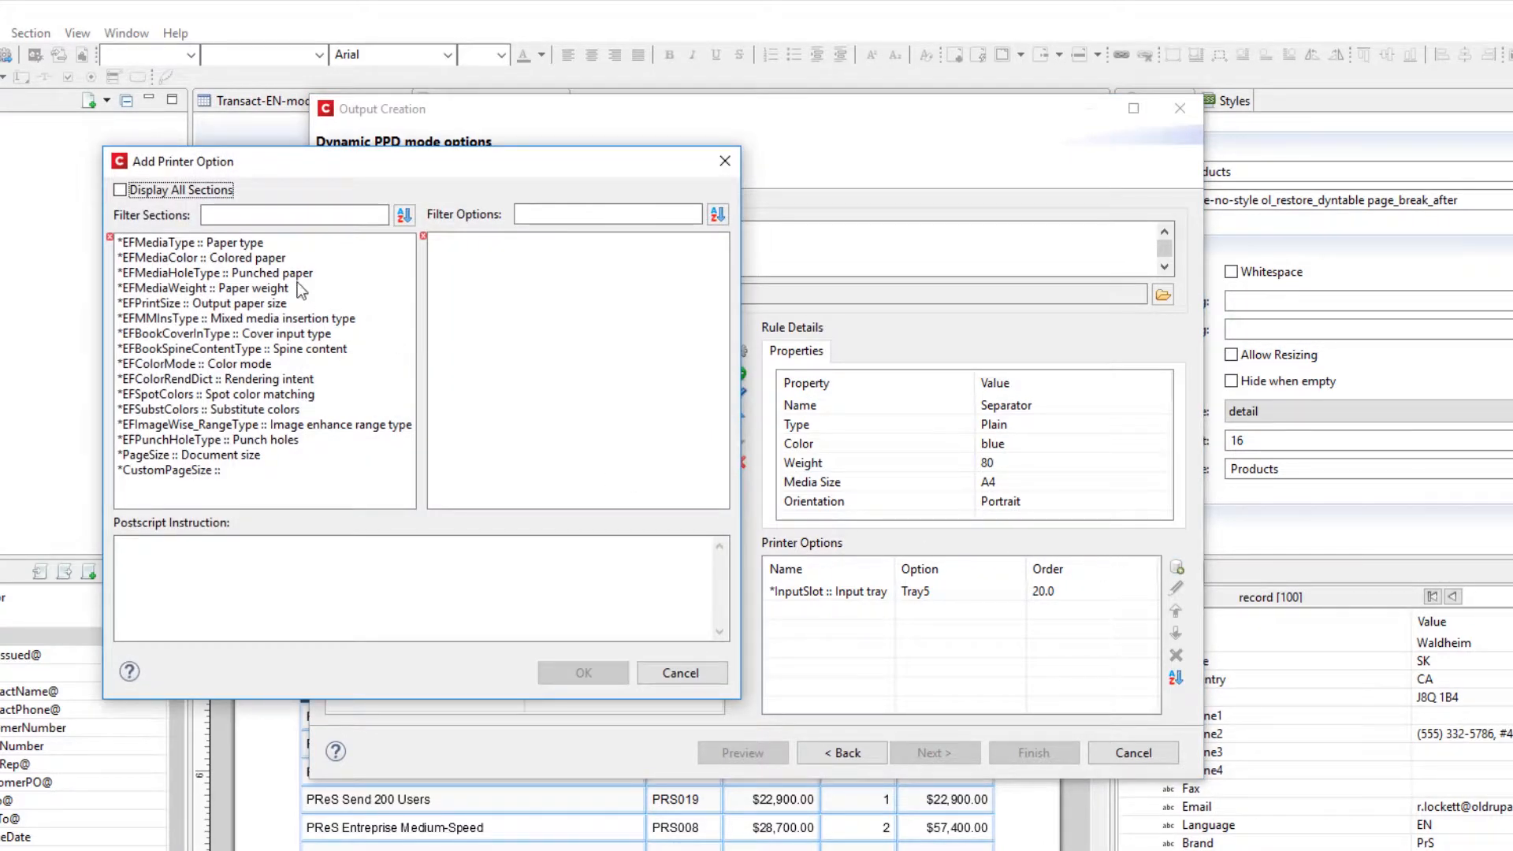
{"action": "left_click", "coordinate": [249, 259]}
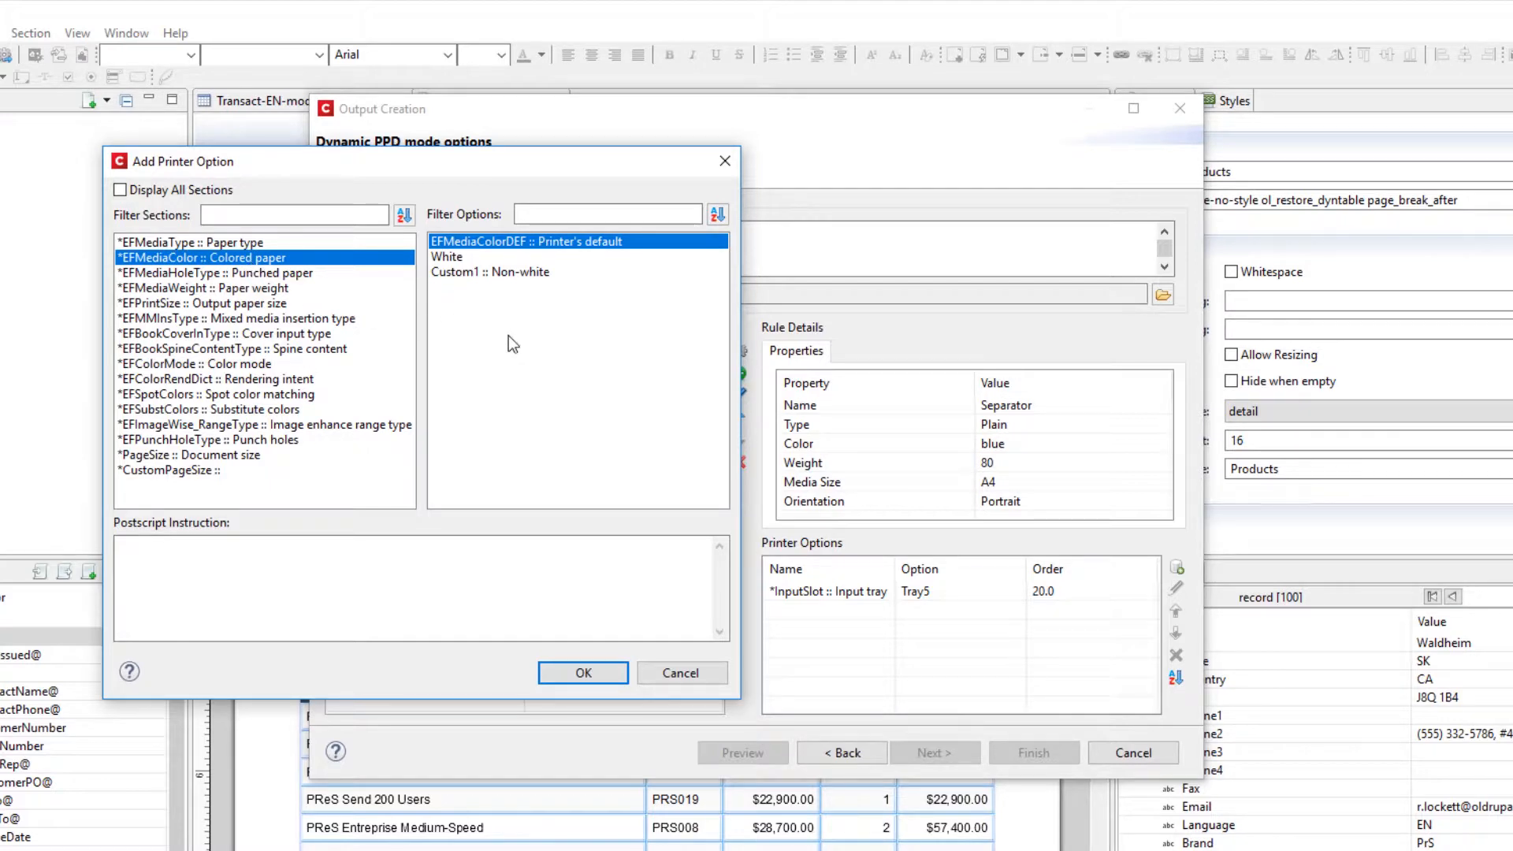
{"action": "left_click", "coordinate": [466, 273]}
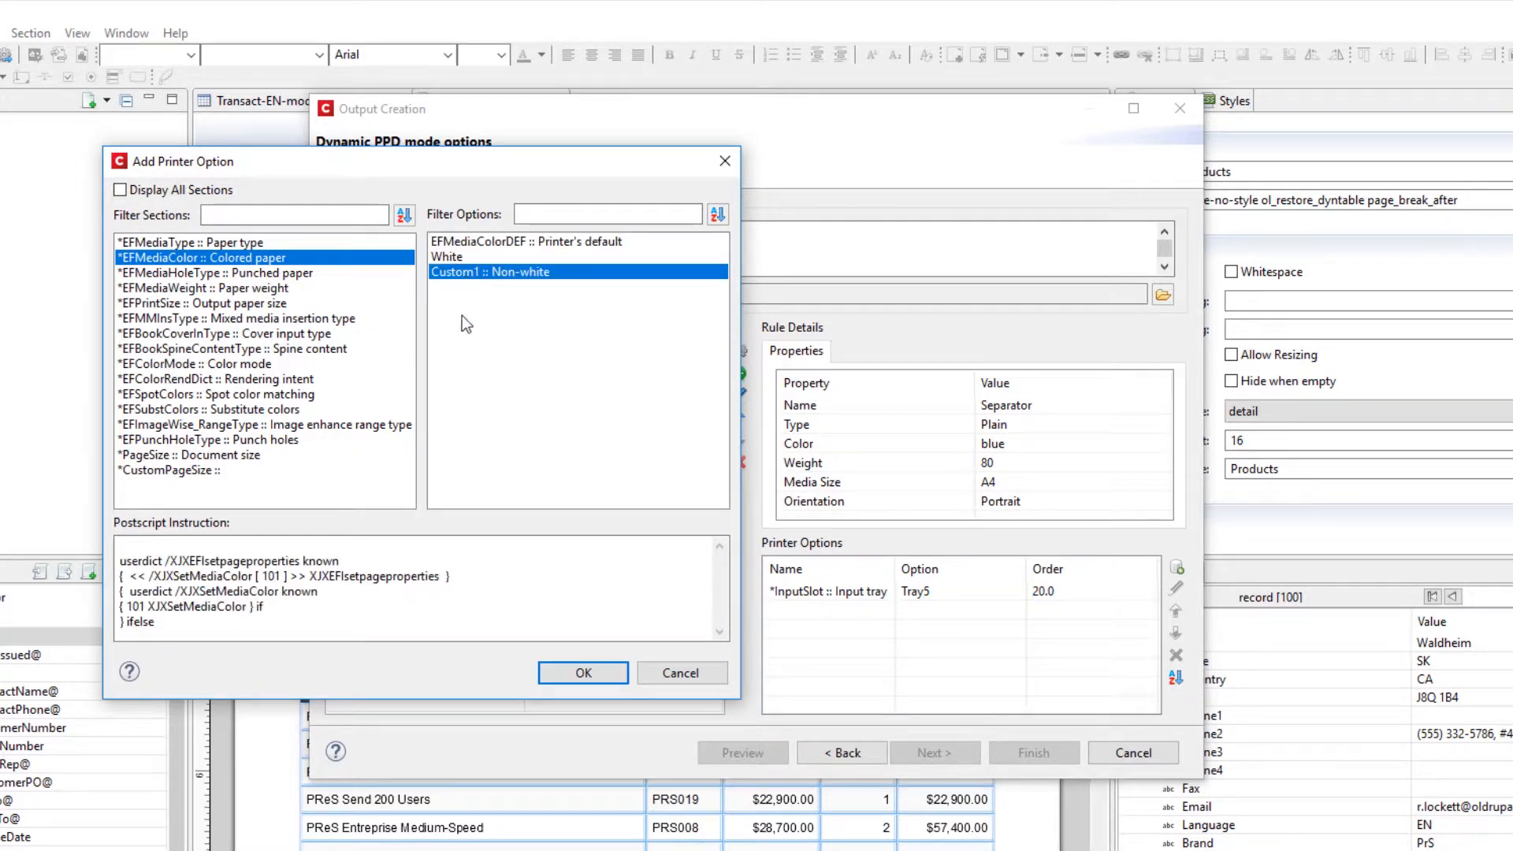
{"action": "left_click", "coordinate": [585, 673]}
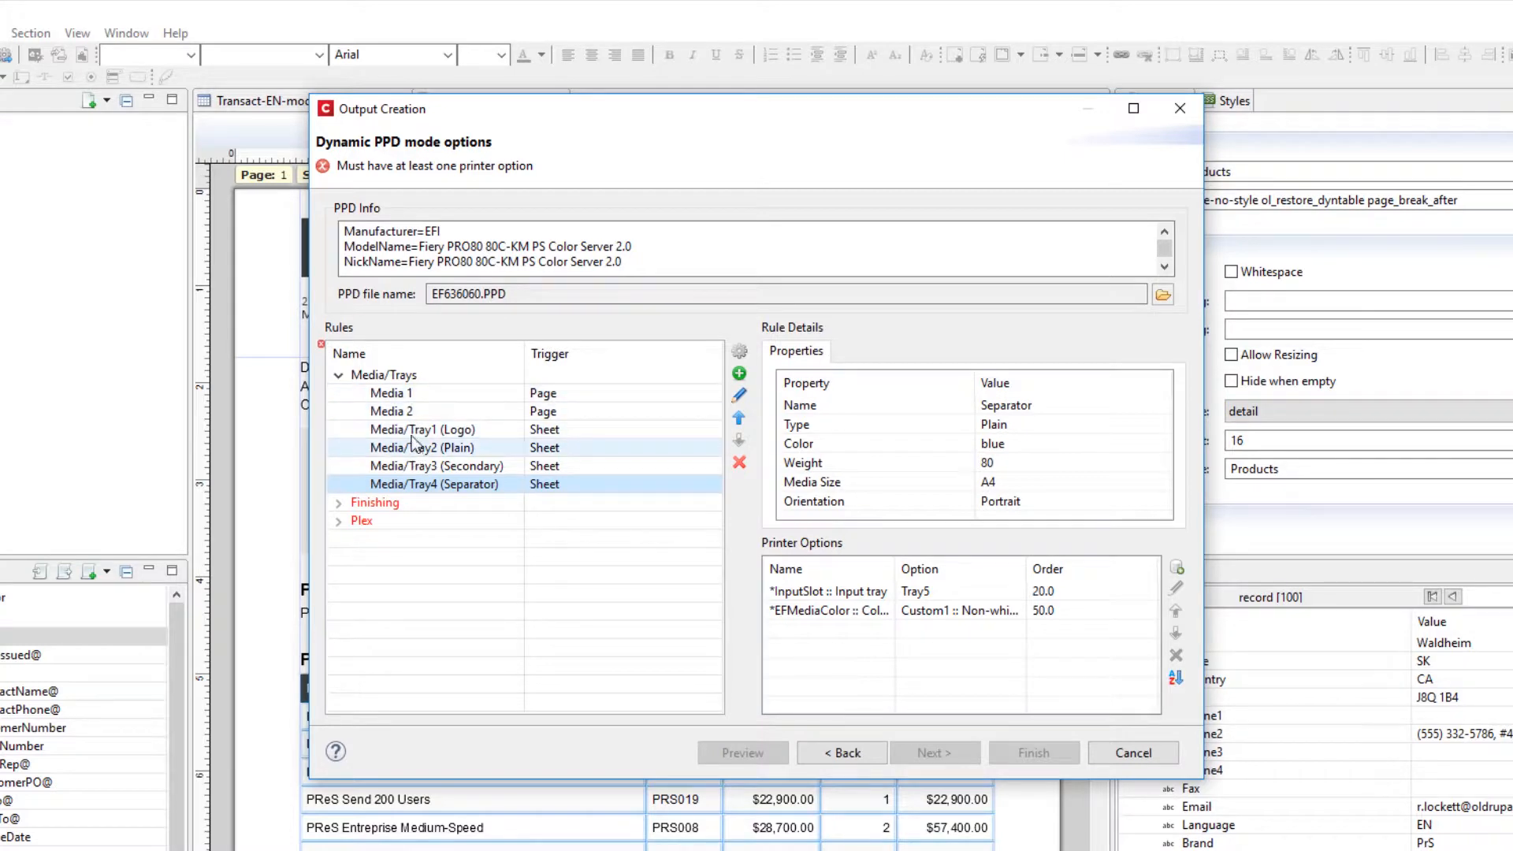
Move the four sheet-triggered Media/Tray rules together above the Media 1 and Media 2 page rules.
{"action": "left_click", "coordinate": [401, 394]}
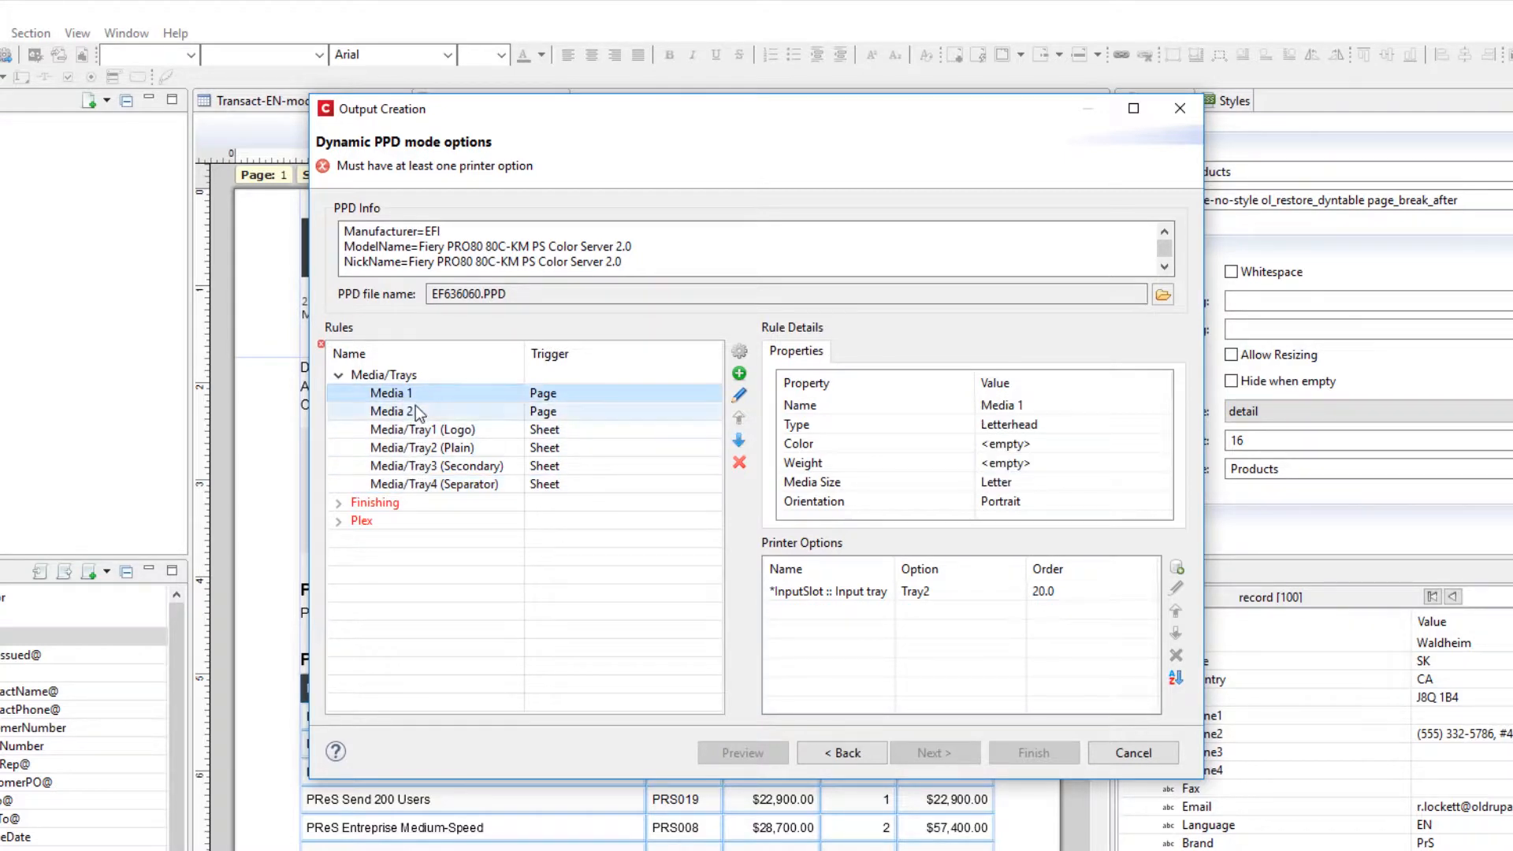
{"action": "left_click", "coordinate": [412, 409]}
{"action": "left_click", "coordinate": [410, 430]}
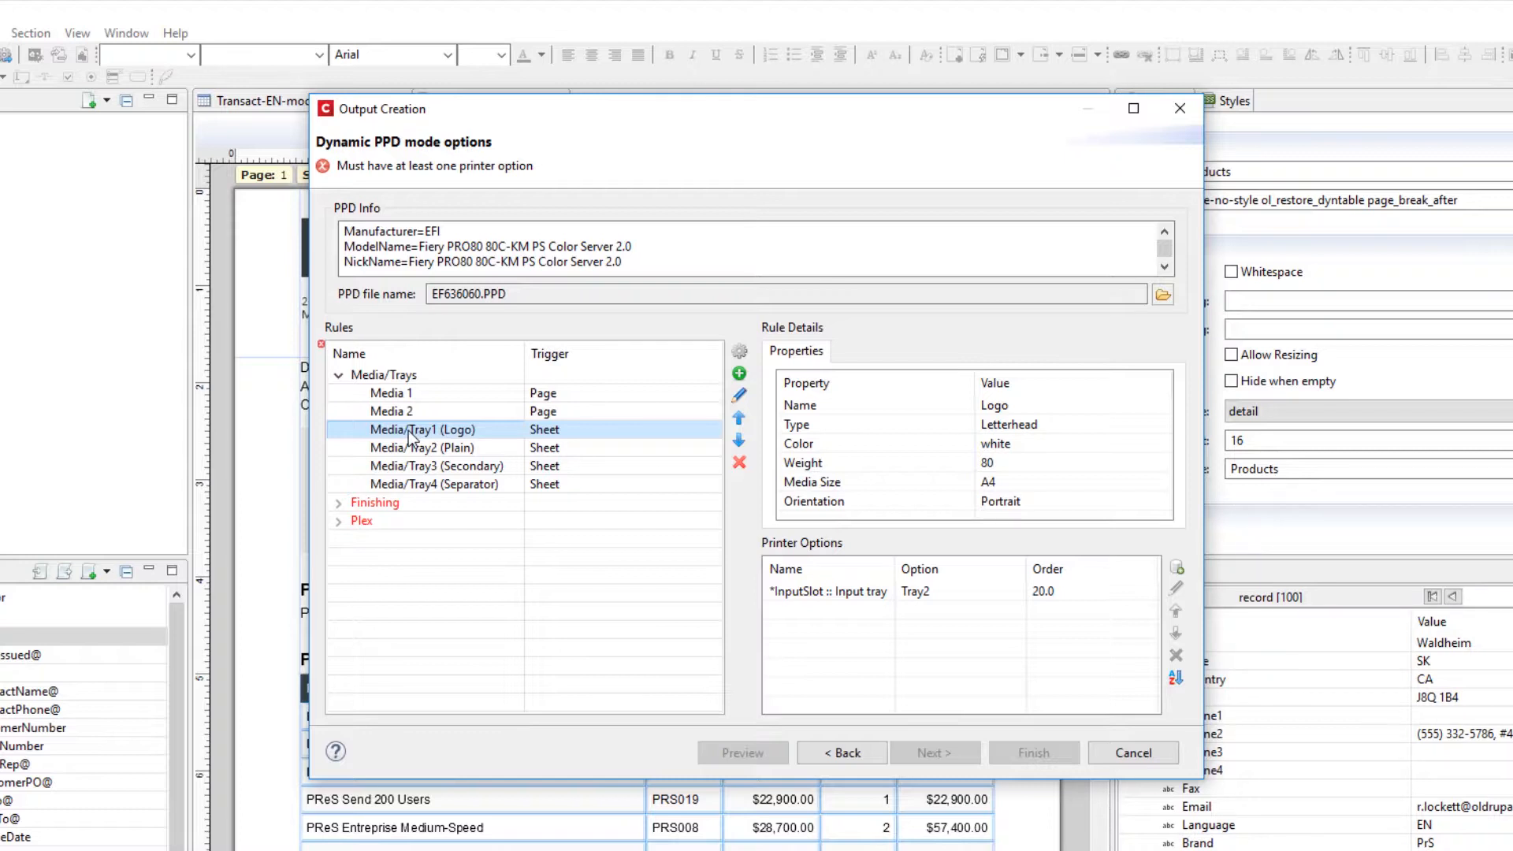
{"action": "left_click", "coordinate": [456, 486], "text": "shift"}
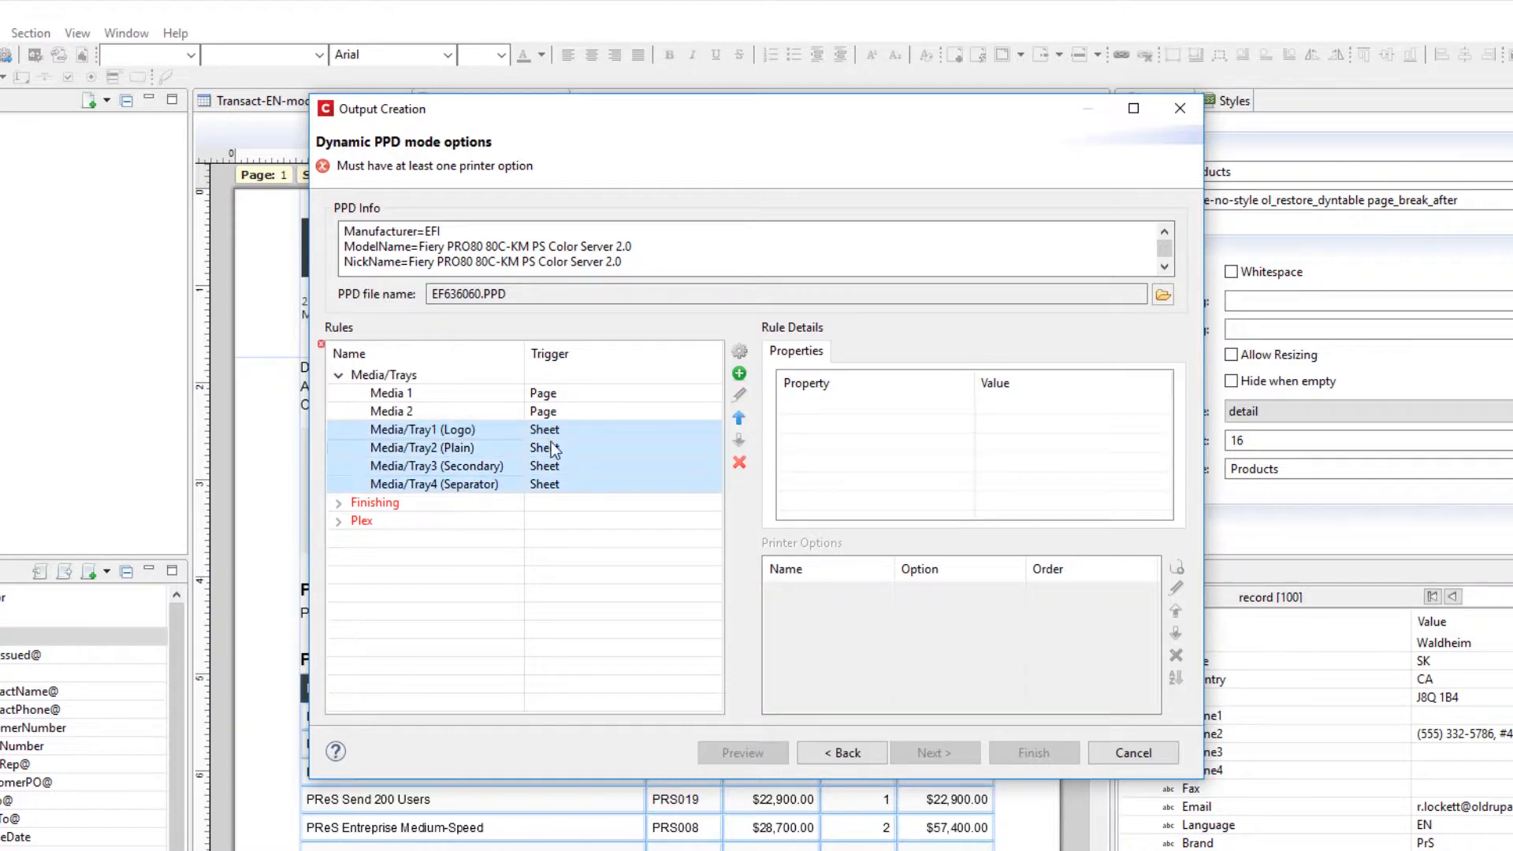
{"action": "left_click", "coordinate": [741, 423]}
{"action": "left_click", "coordinate": [740, 423]}
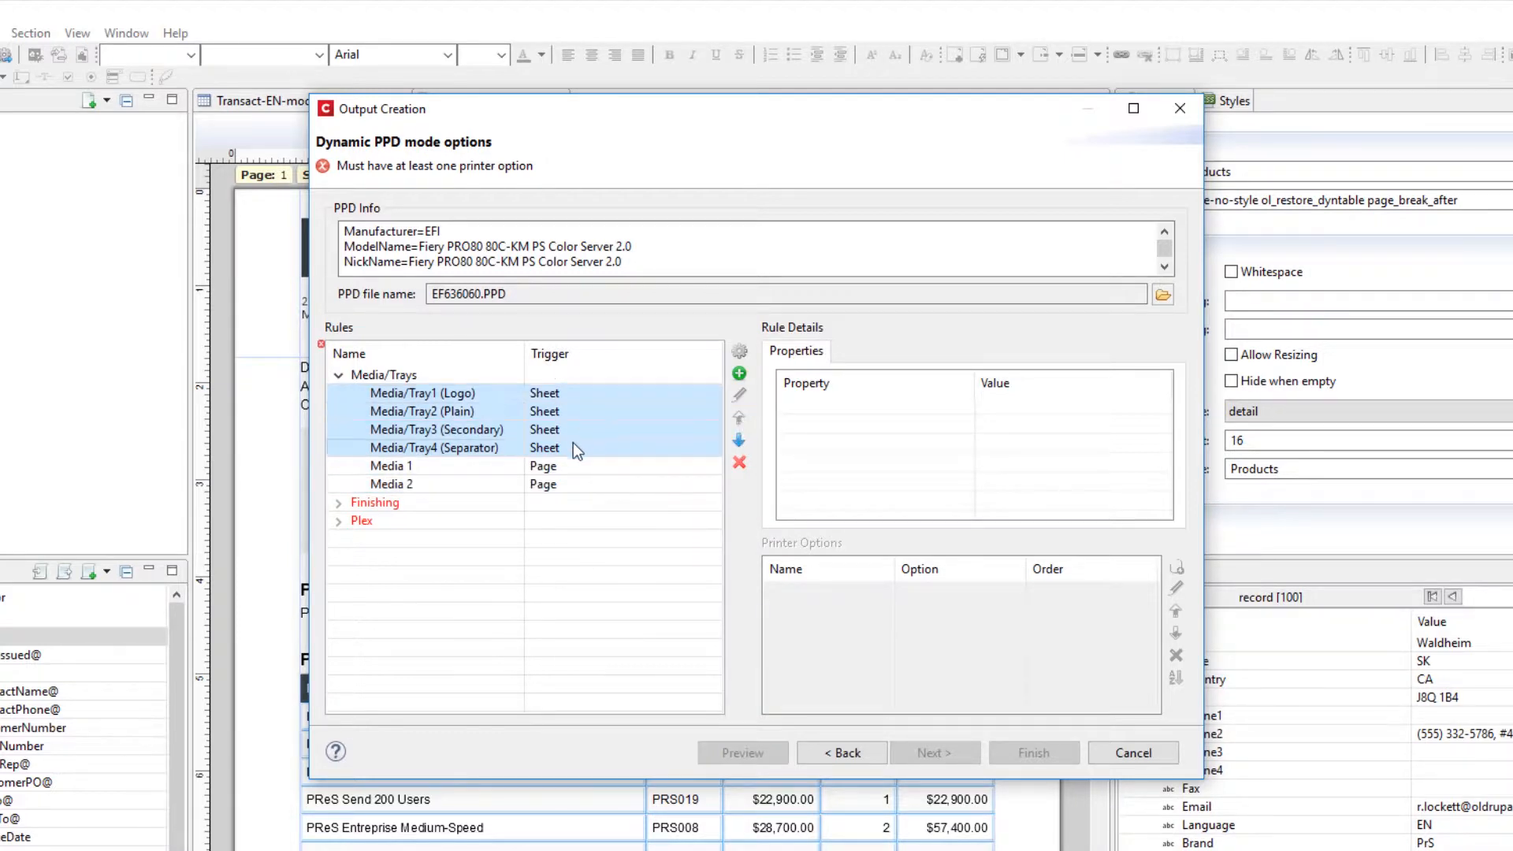
Add a rule named Default after Media 2 in the Media/Trays group, leaving its media properties empty.
{"action": "left_click", "coordinate": [504, 468]}
{"action": "left_click", "coordinate": [506, 481]}
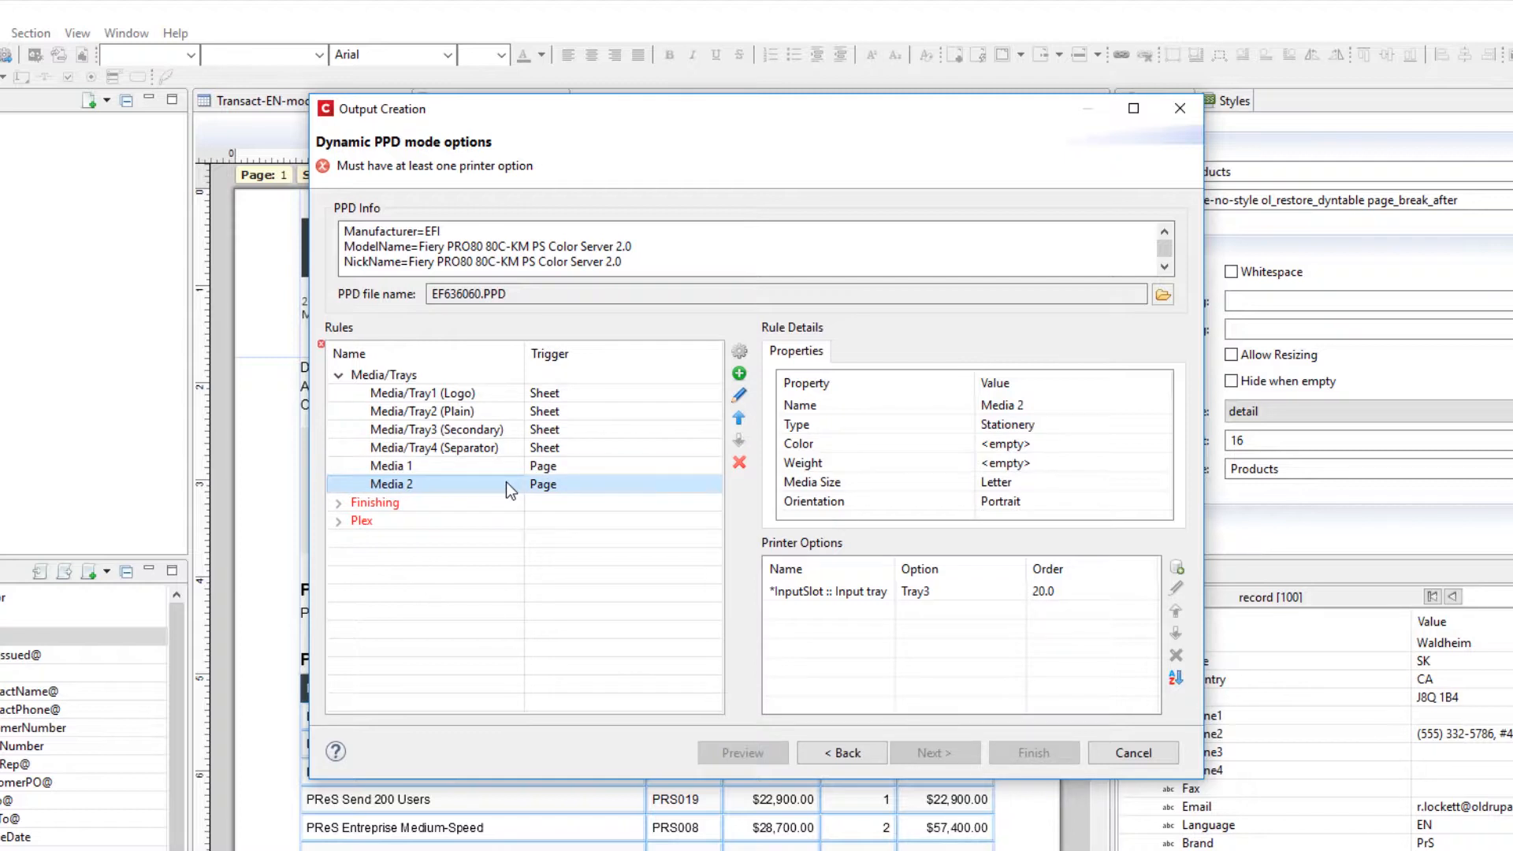
{"action": "left_click", "coordinate": [739, 373]}
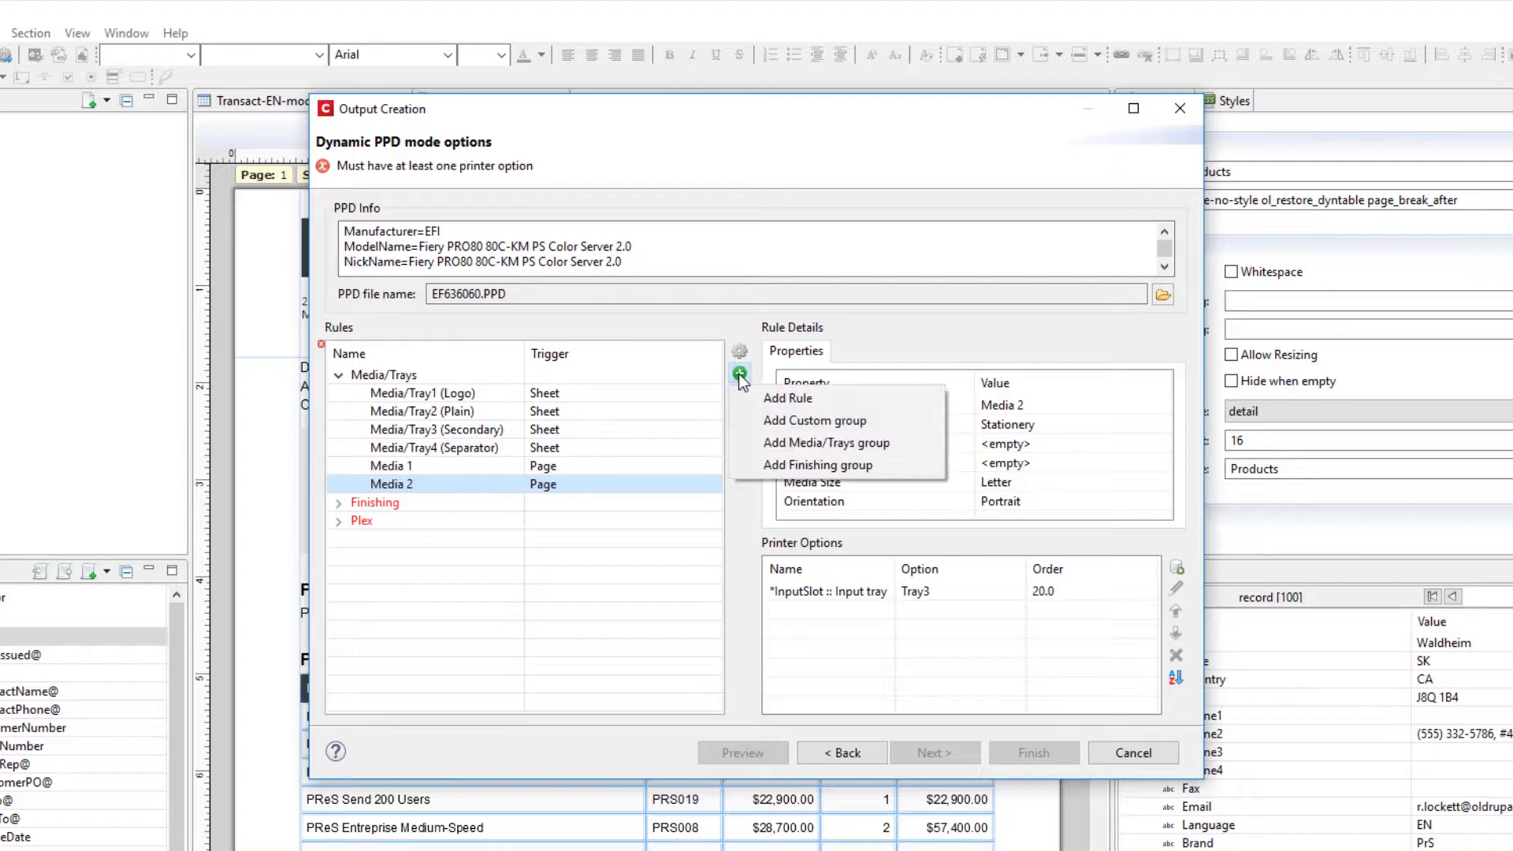
{"action": "left_click", "coordinate": [794, 398]}
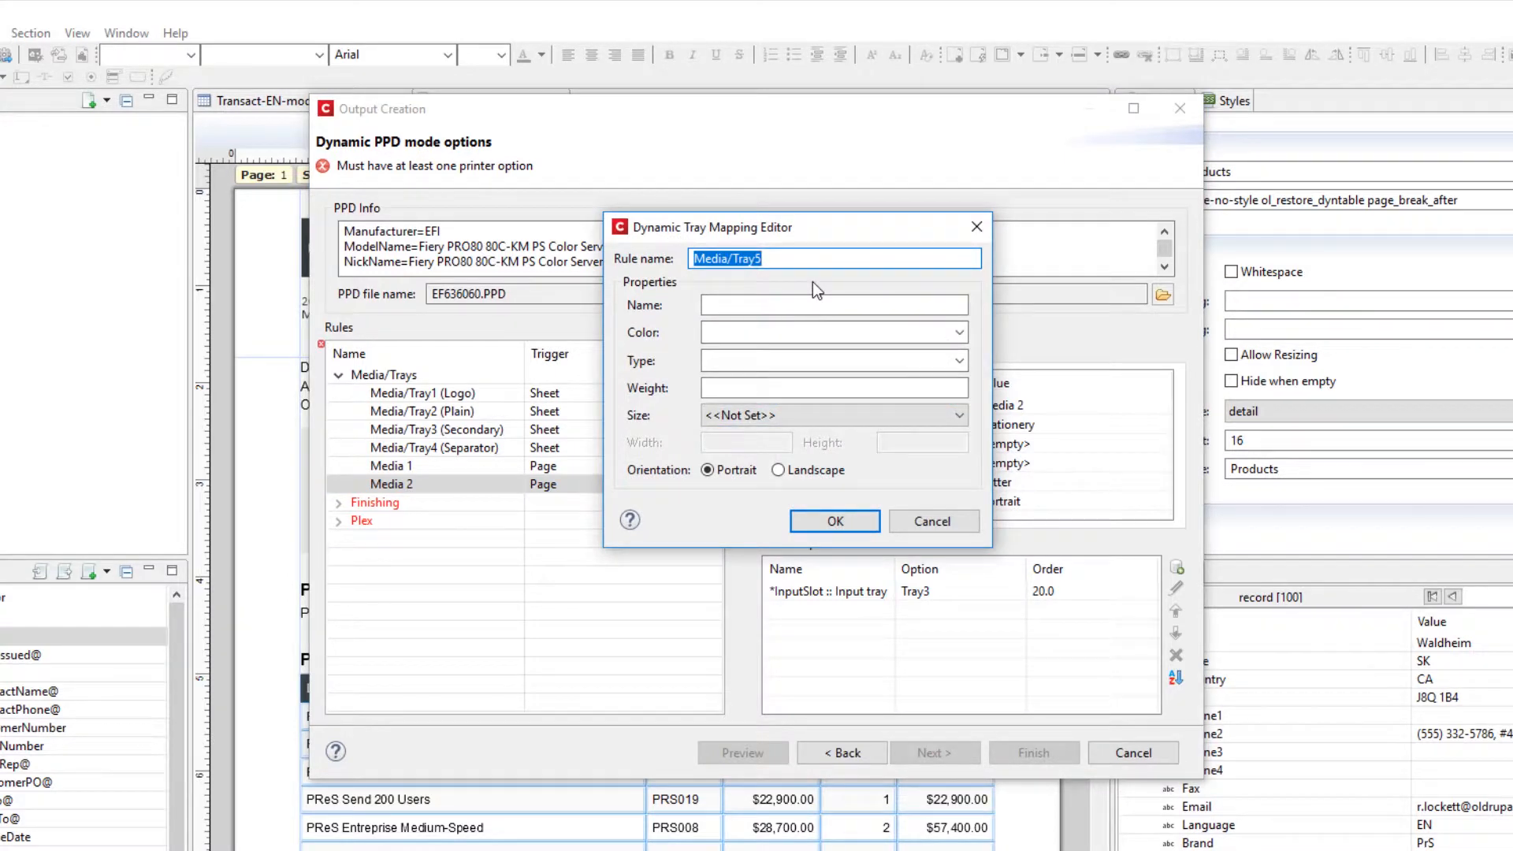
{"action": "type", "text": "Default"}
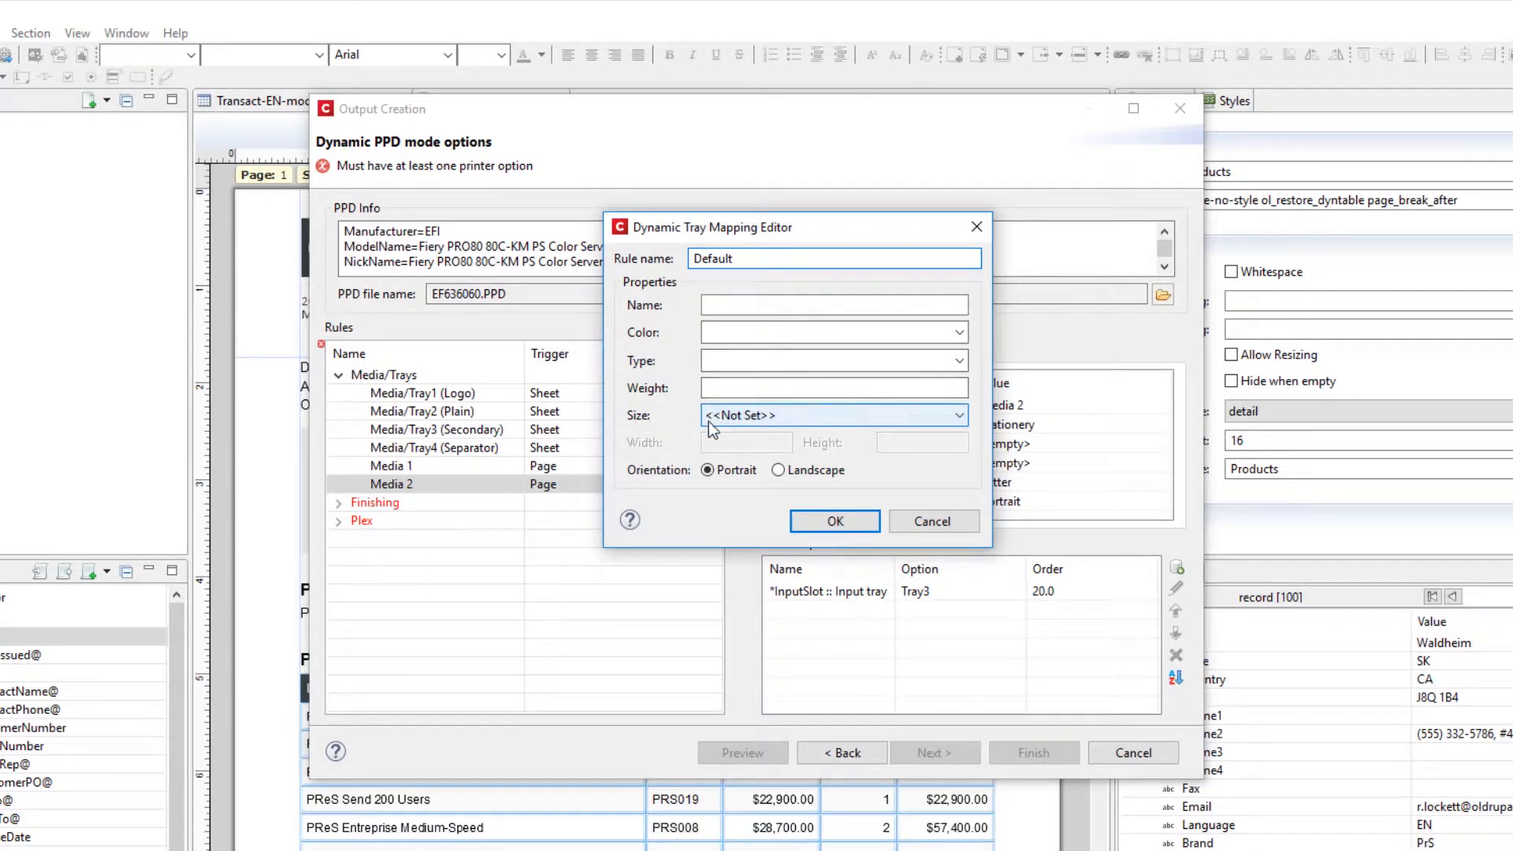
{"action": "left_click", "coordinate": [806, 523]}
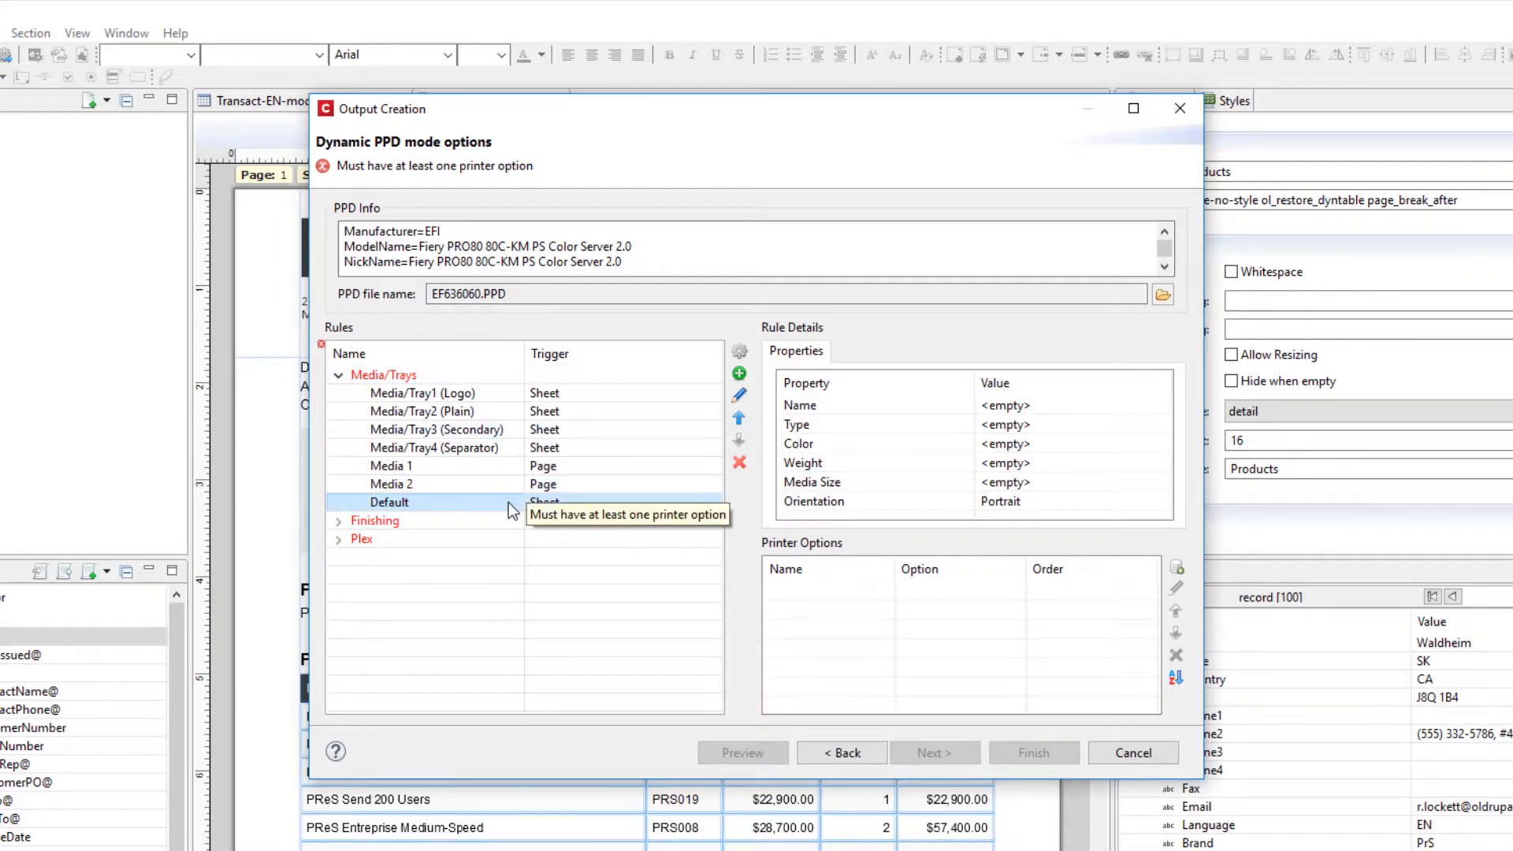
Add the InputSlot printer option with Tray4 to the Default rule.
{"action": "left_click", "coordinate": [1176, 568]}
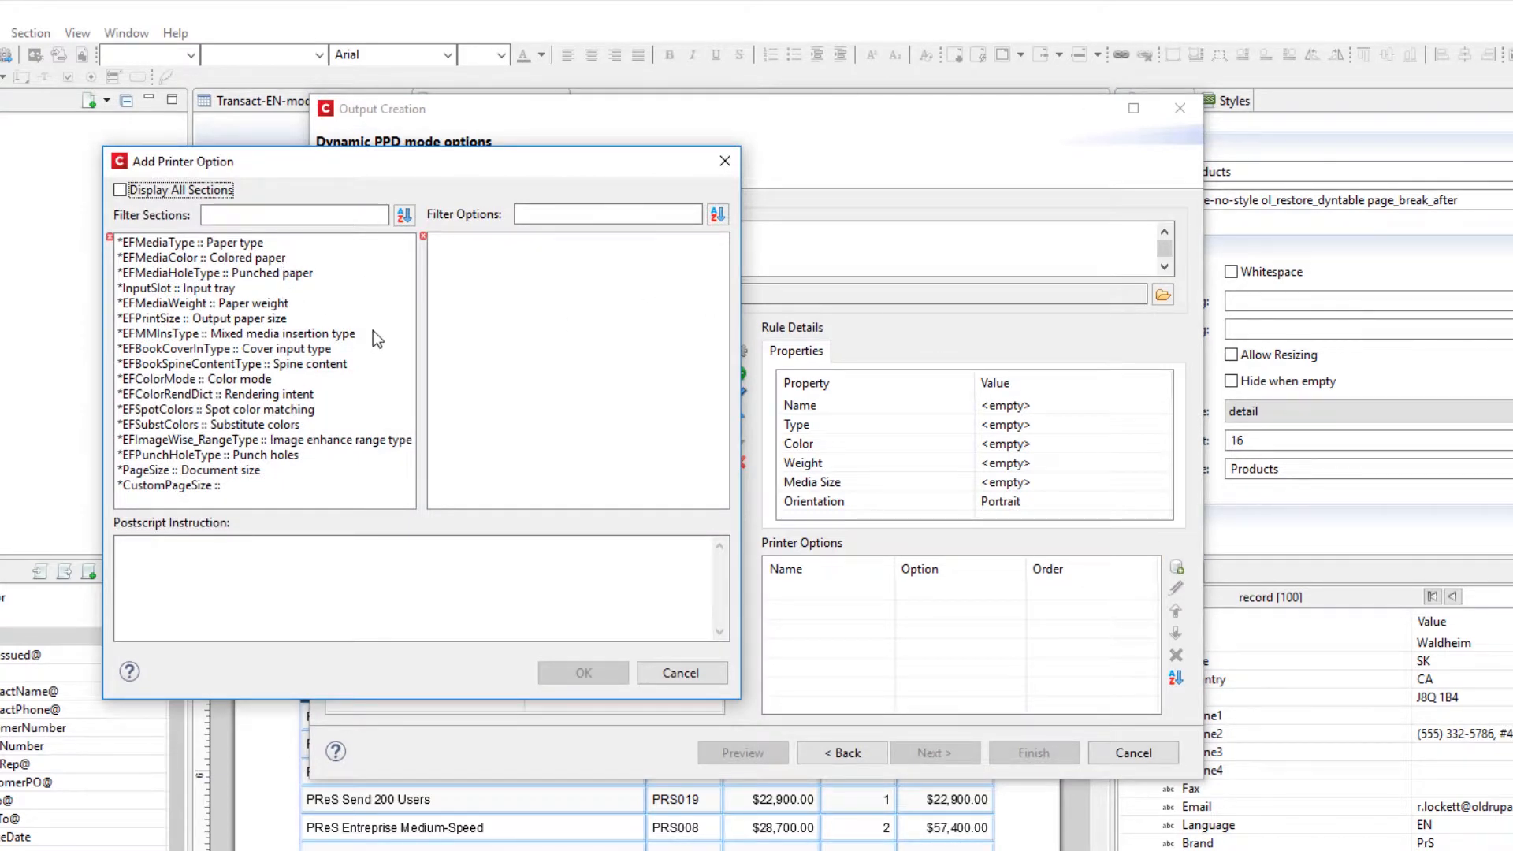
{"action": "left_click", "coordinate": [227, 290]}
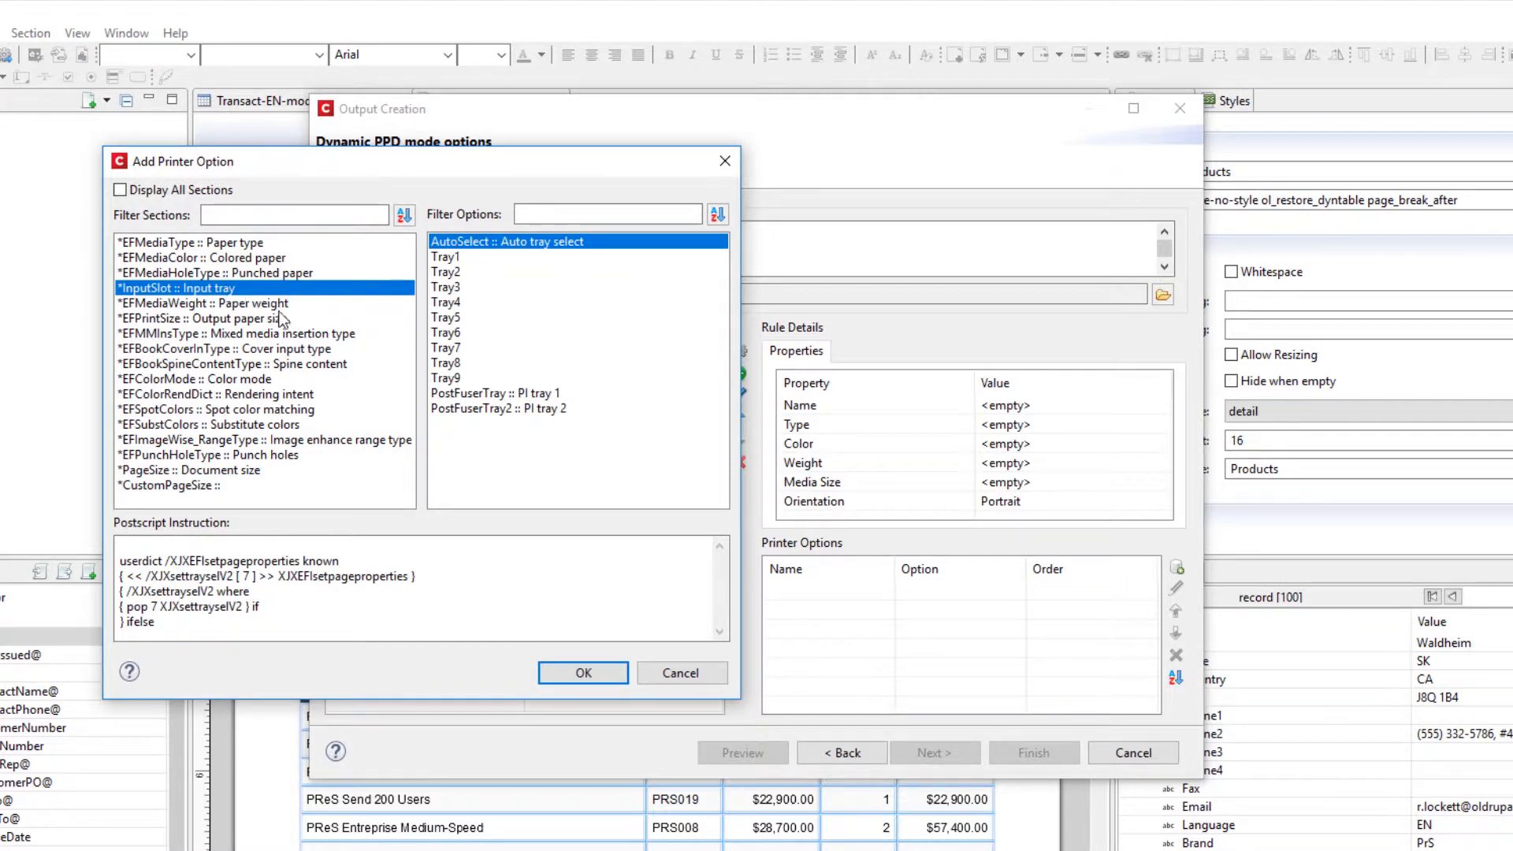
{"action": "left_click", "coordinate": [444, 304]}
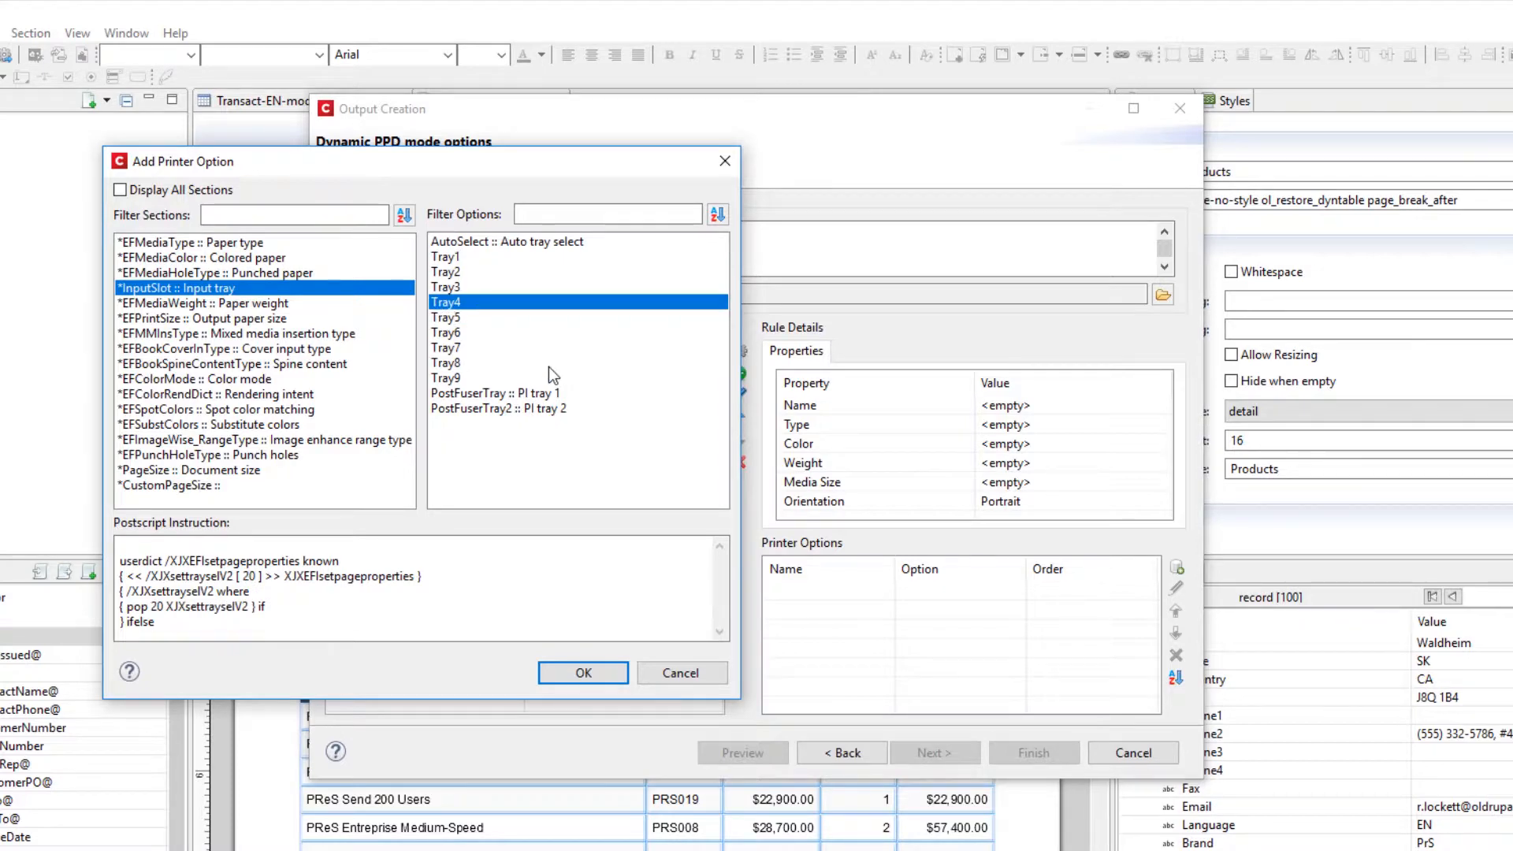
{"action": "left_click", "coordinate": [614, 671]}
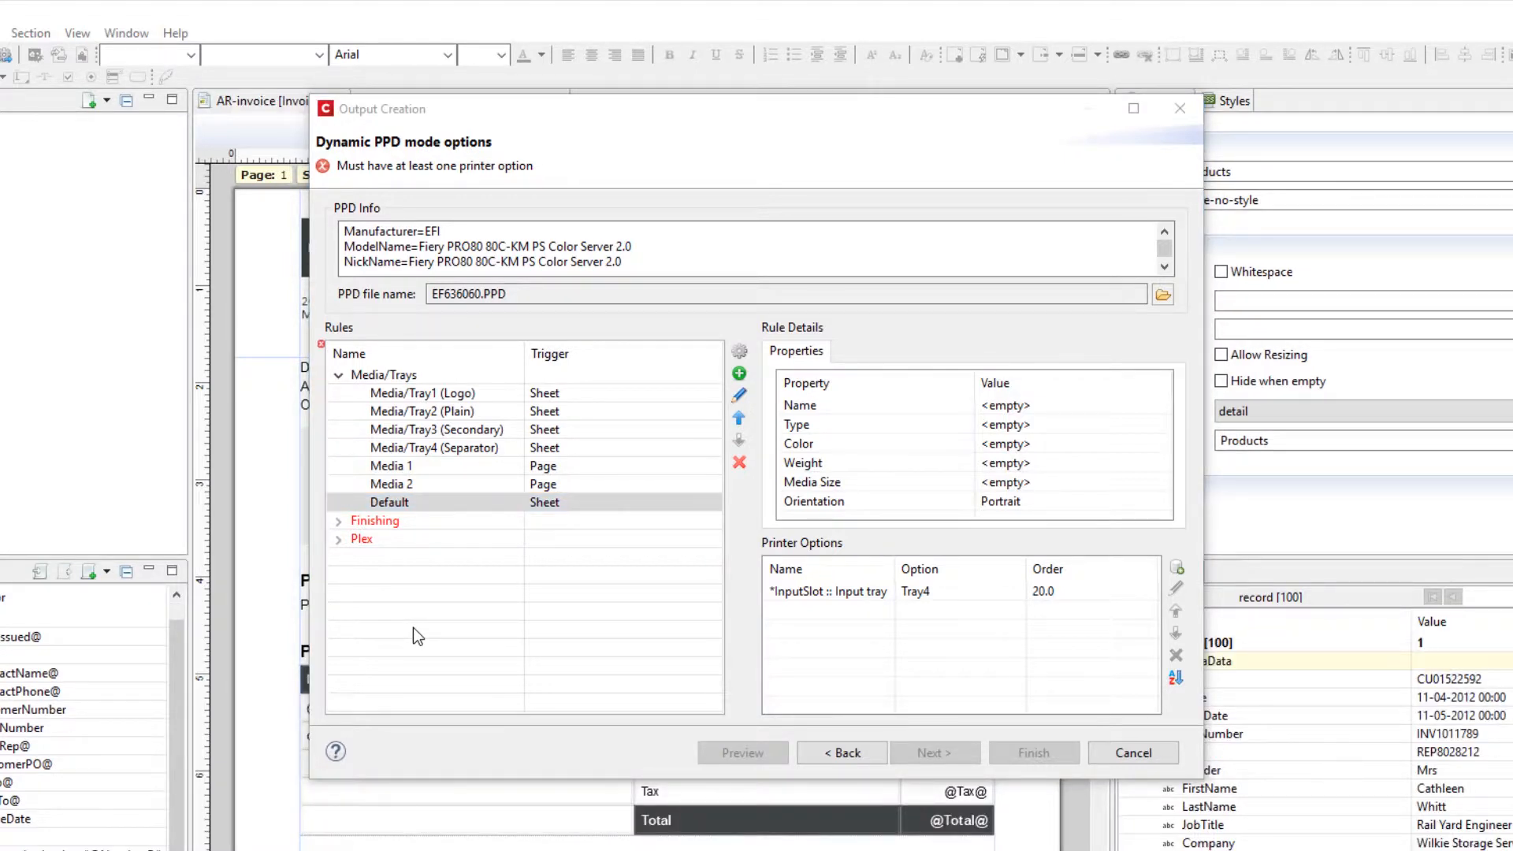
Add the EFPunchEdge printer option with Left to the Ring rule in the Finishing group.
{"action": "left_click", "coordinate": [338, 521]}
{"action": "left_click", "coordinate": [372, 541]}
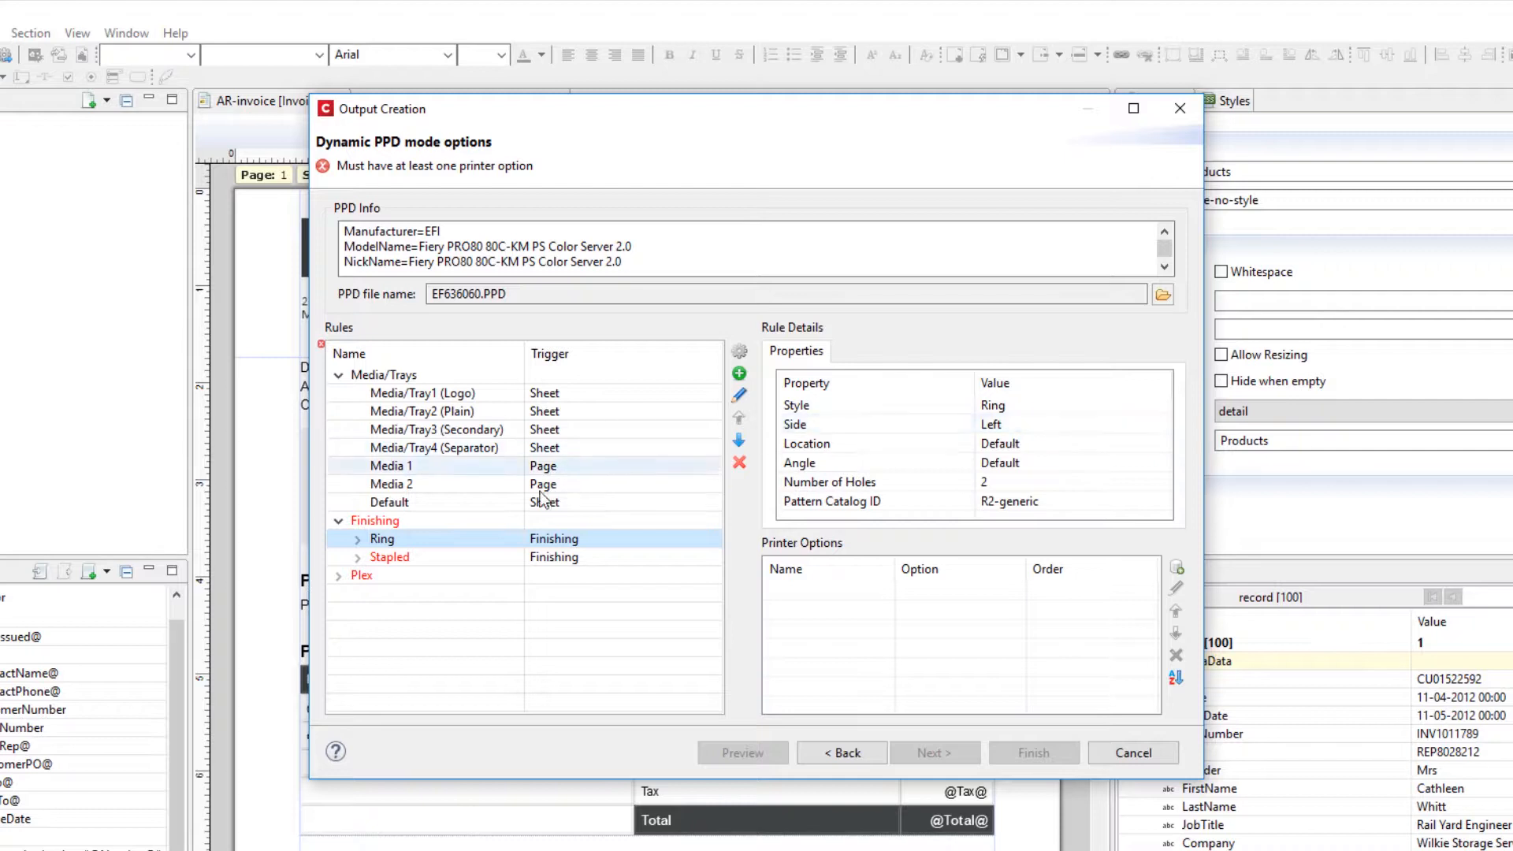
{"action": "left_click", "coordinate": [486, 557]}
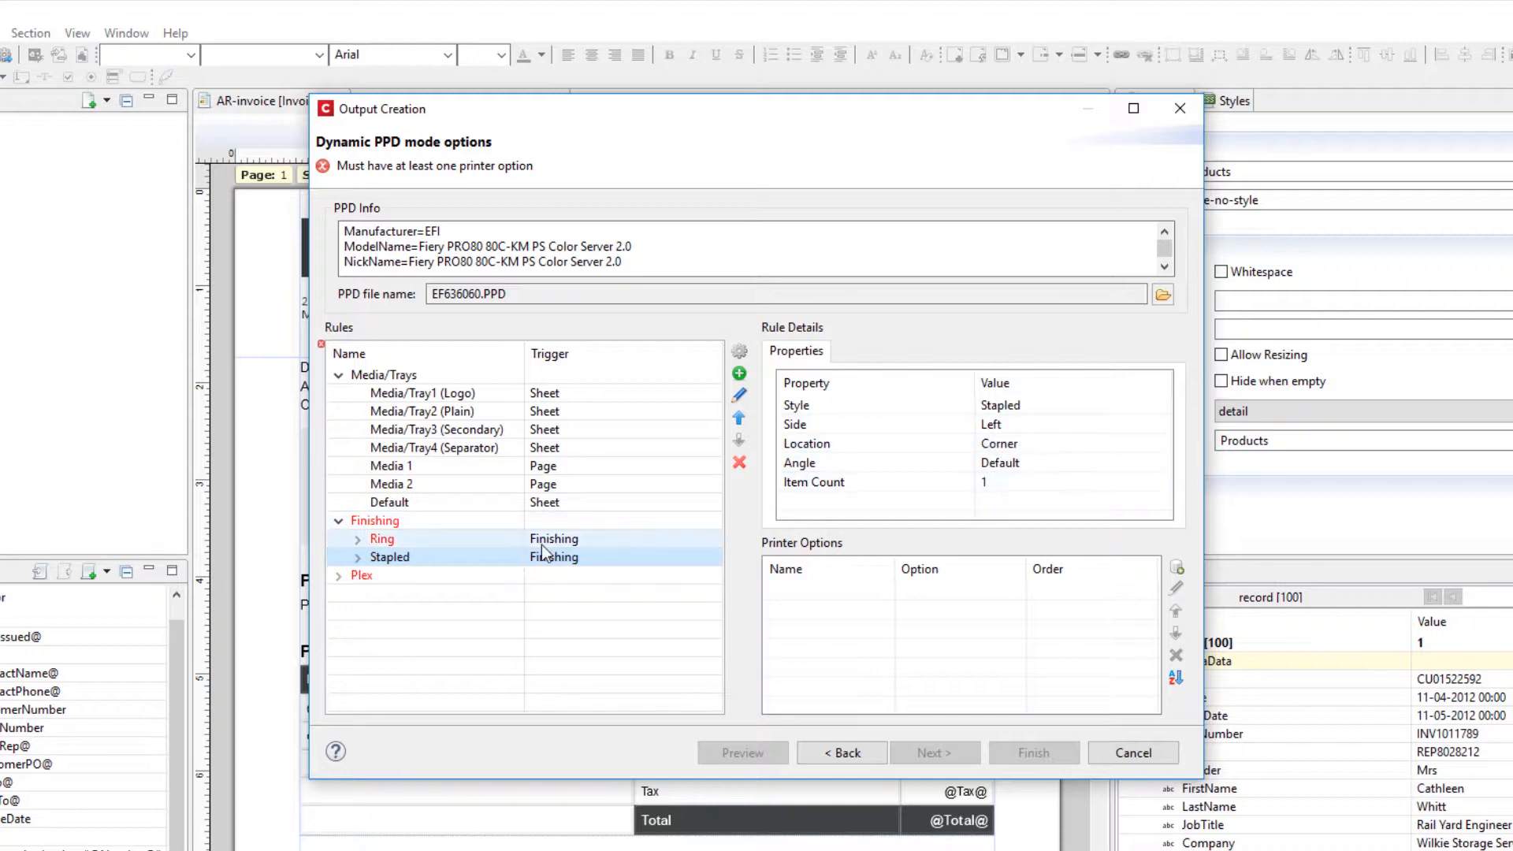
{"action": "left_click", "coordinate": [504, 541]}
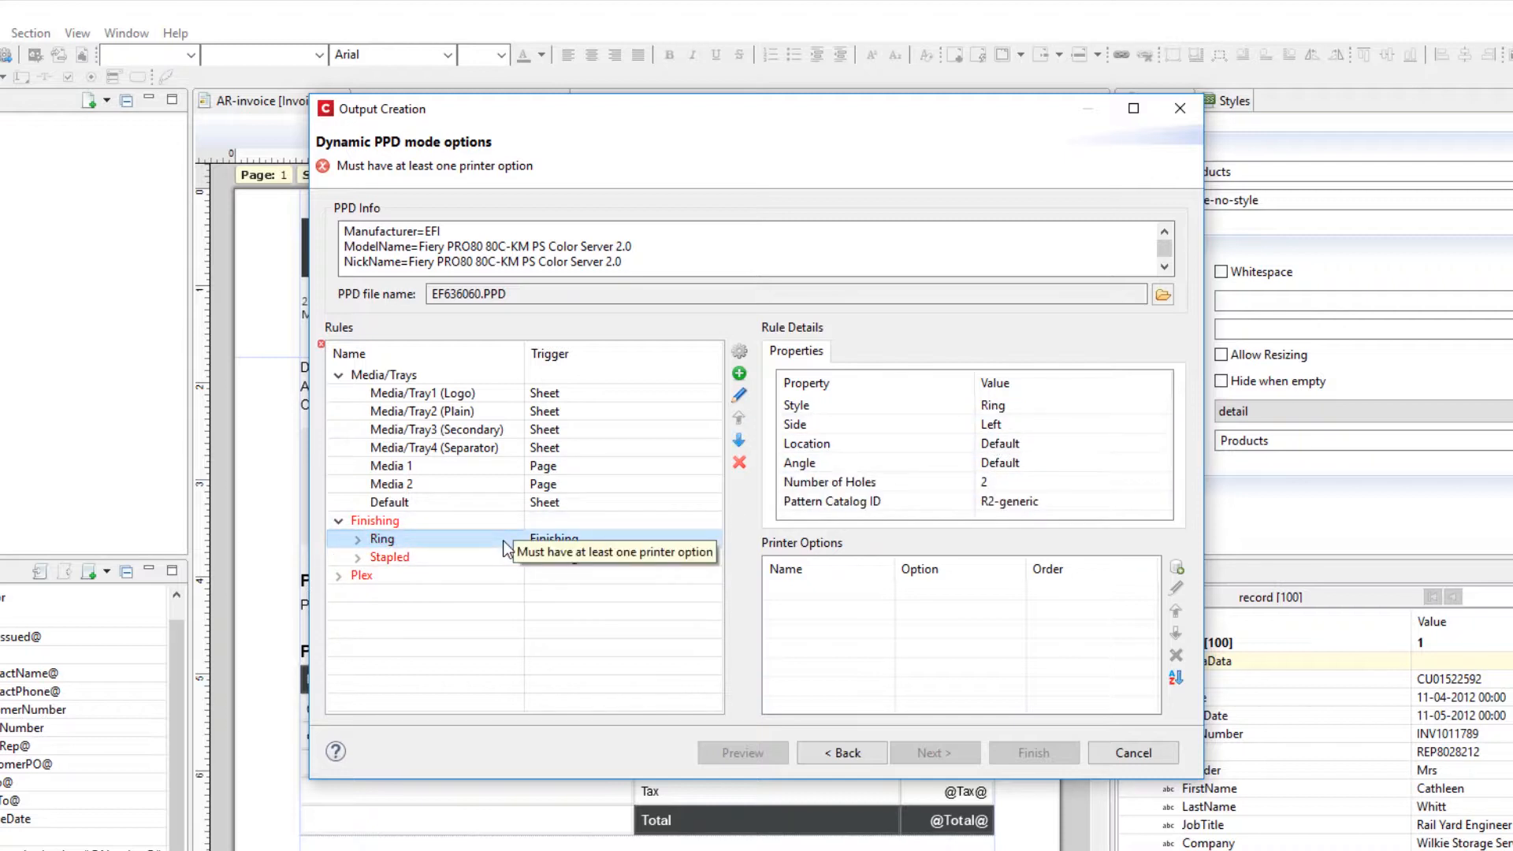
{"action": "left_click", "coordinate": [1176, 568]}
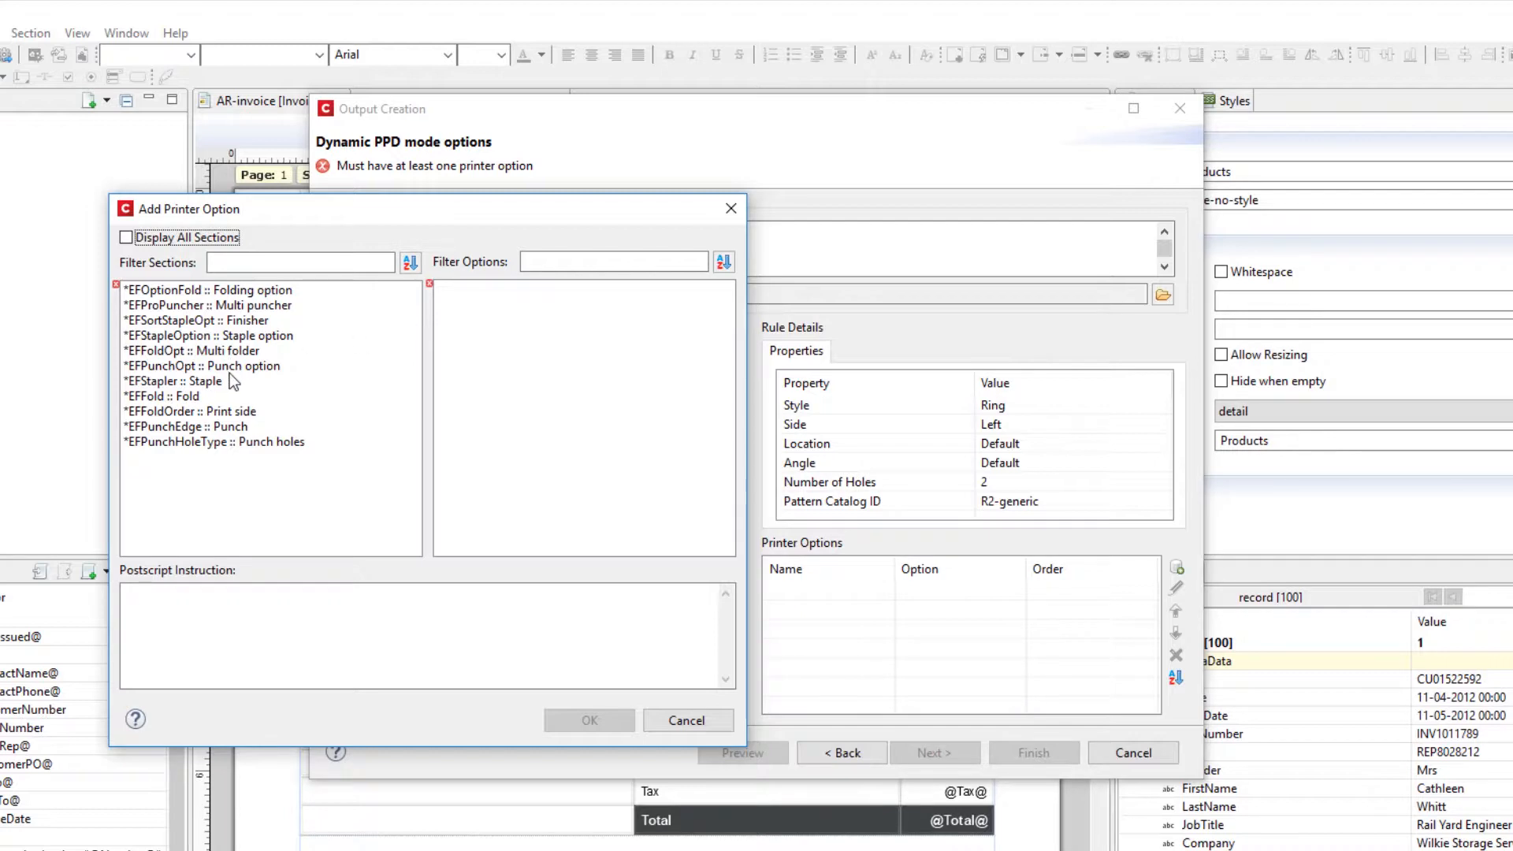
{"action": "left_click", "coordinate": [220, 428]}
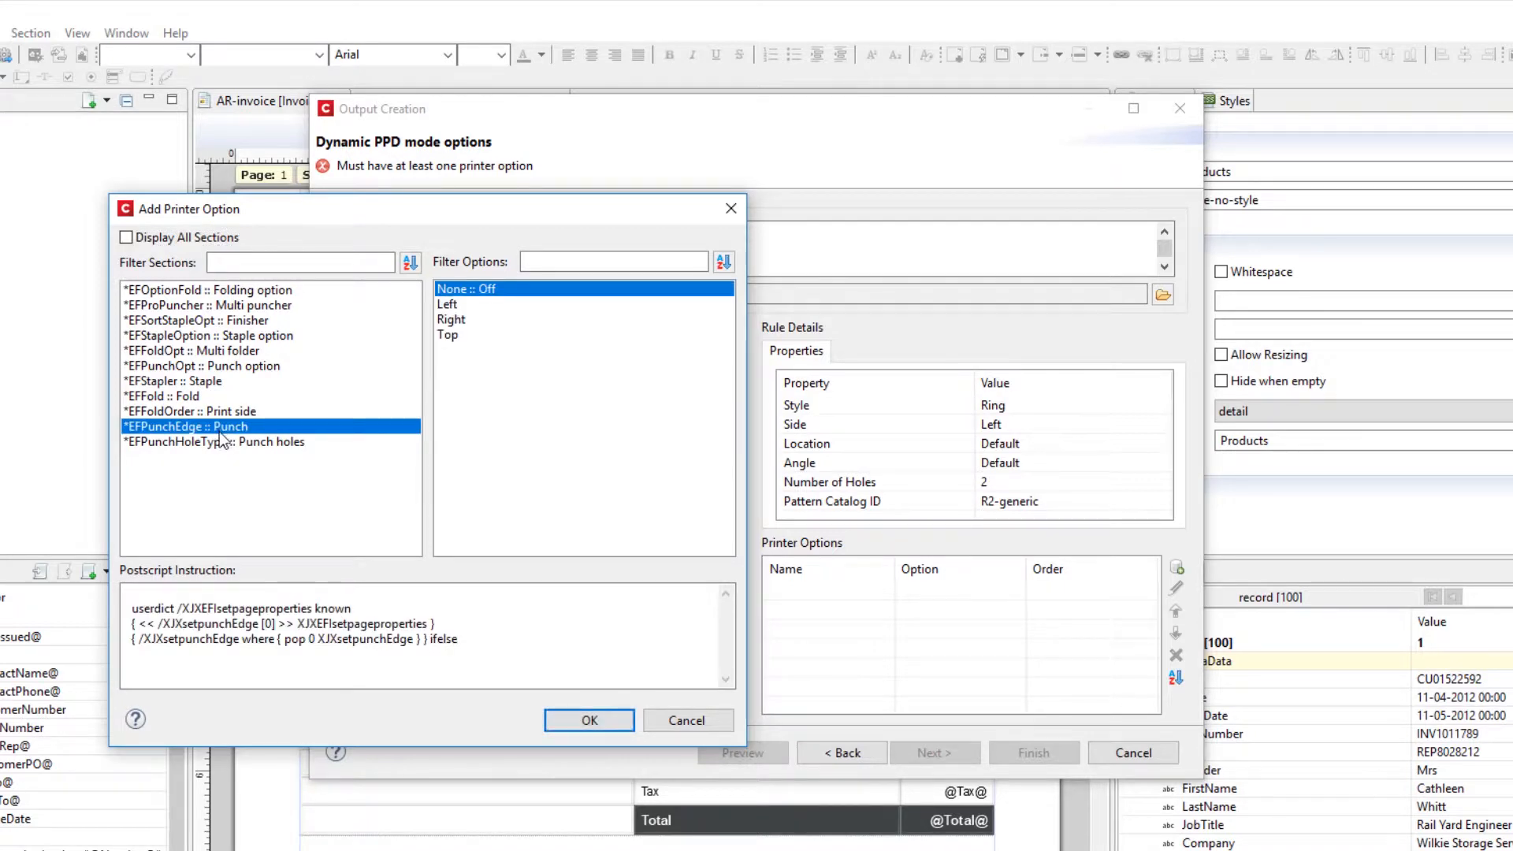
{"action": "left_click", "coordinate": [219, 440]}
{"action": "left_click", "coordinate": [225, 427]}
{"action": "left_click", "coordinate": [473, 306]}
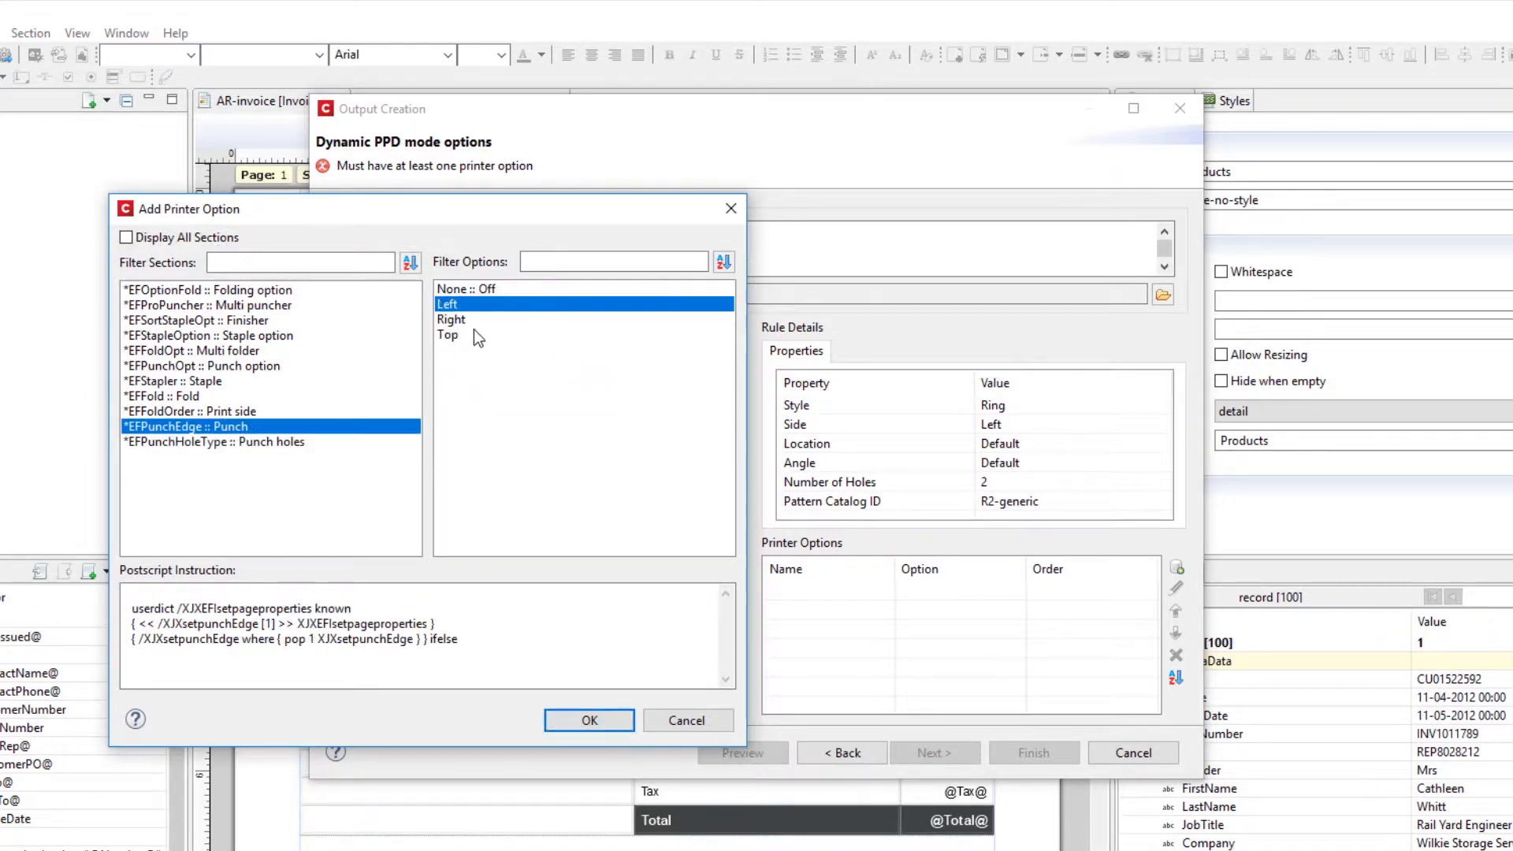
{"action": "left_click", "coordinate": [589, 721]}
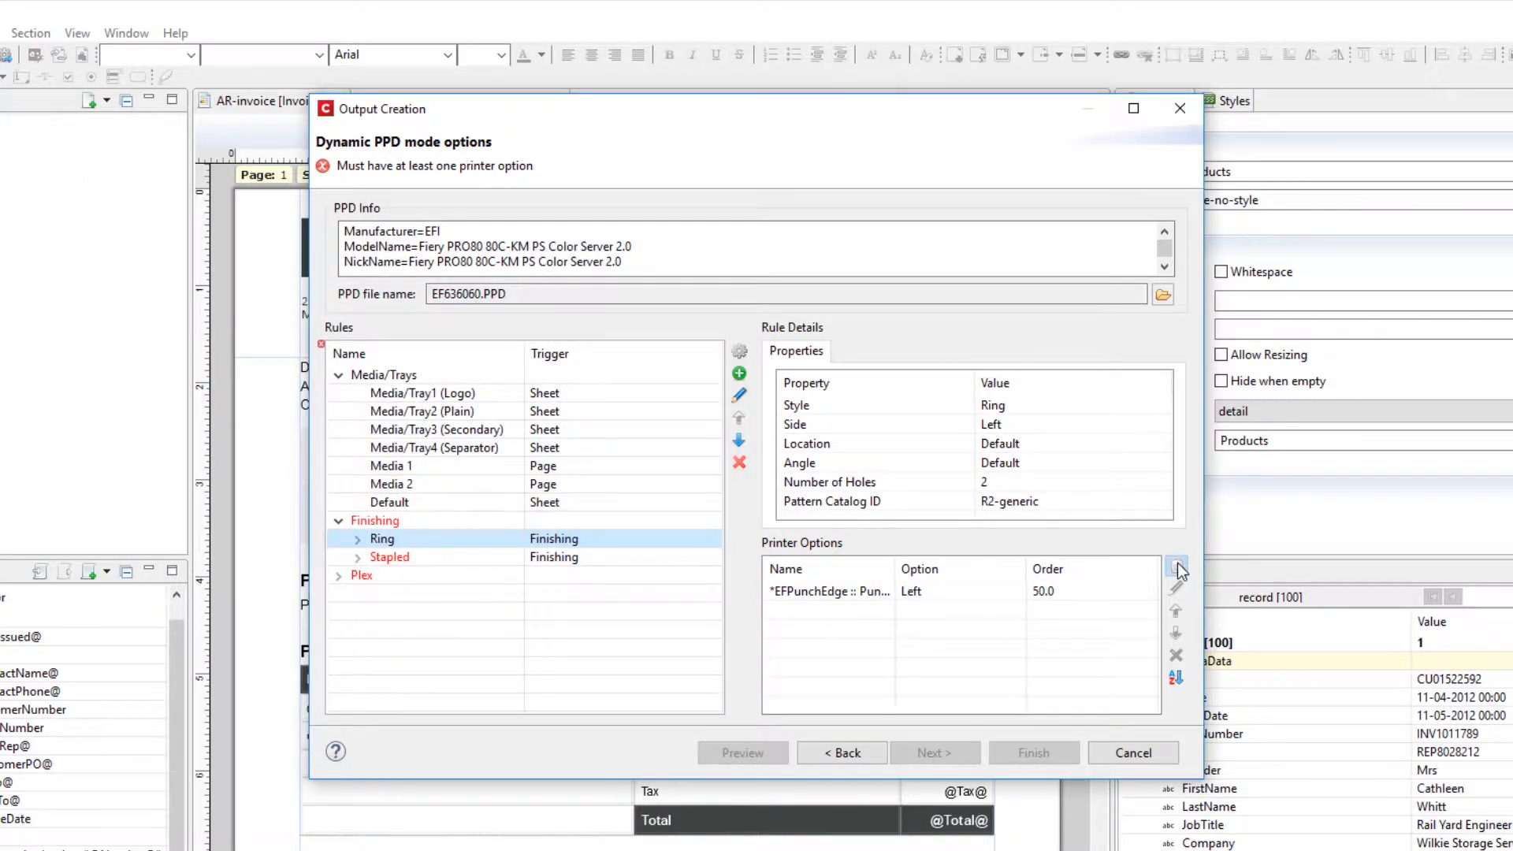
Add the EFPunchHoleType printer option with 2Even :: 2-holes to the Ring rule in the Finishing group.
{"action": "left_click", "coordinate": [1177, 568]}
{"action": "left_click", "coordinate": [269, 427]}
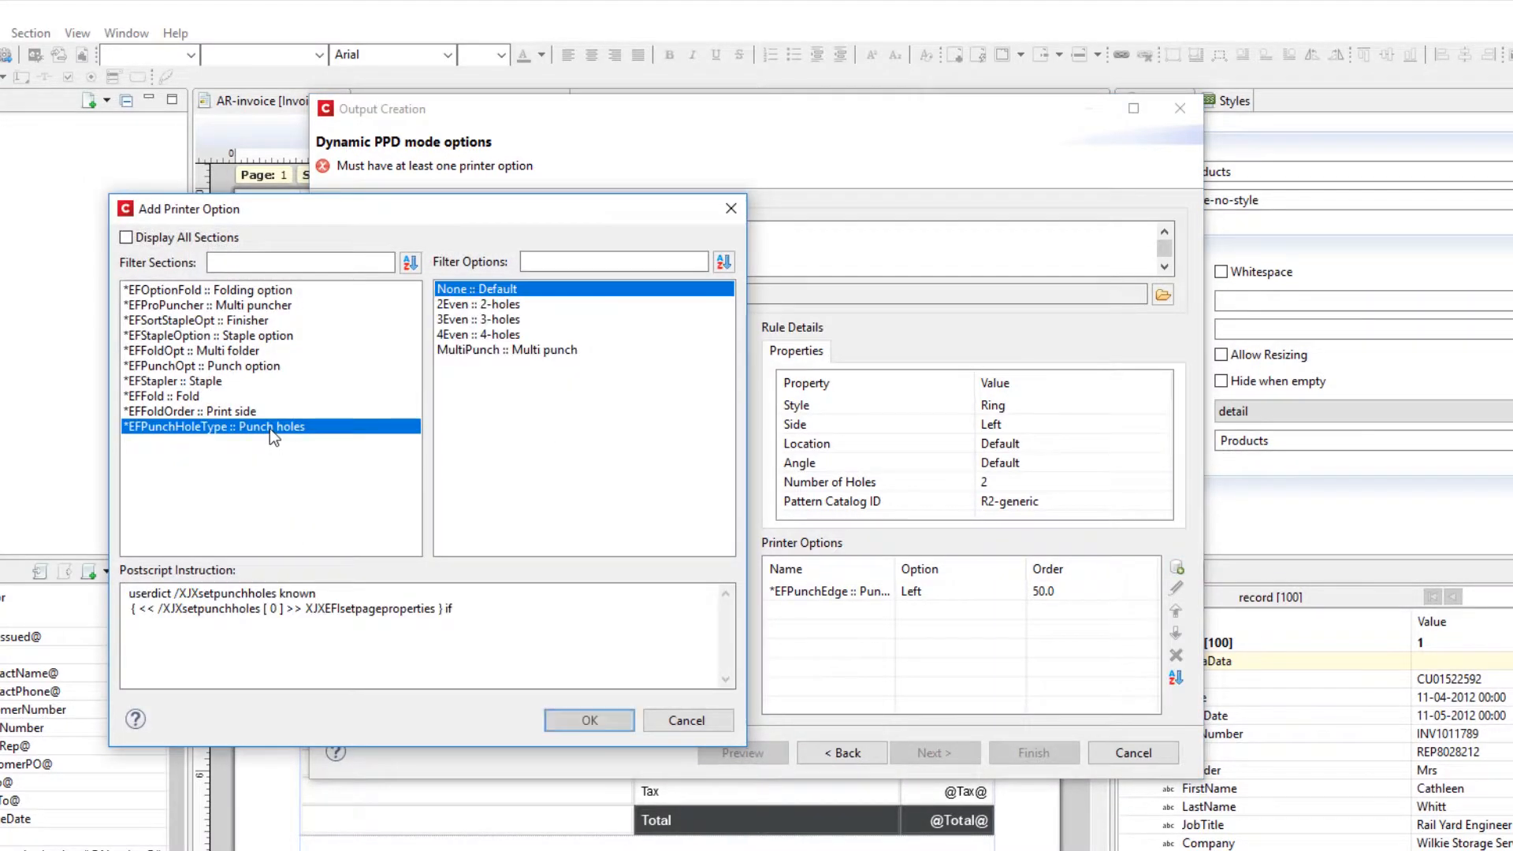
{"action": "left_click", "coordinate": [470, 306]}
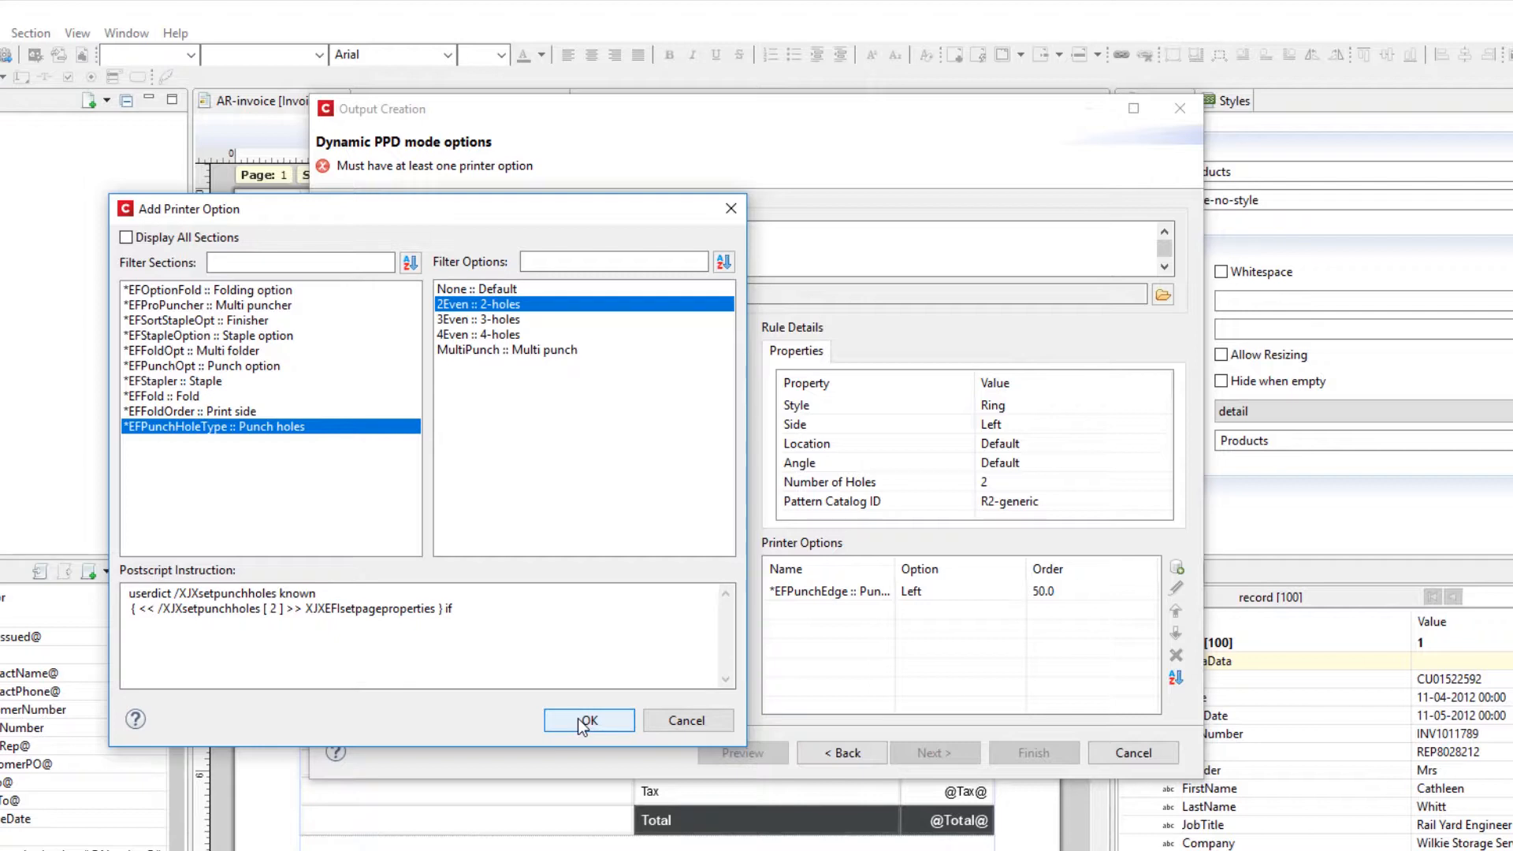
{"action": "left_click", "coordinate": [226, 368]}
{"action": "left_click", "coordinate": [475, 321]}
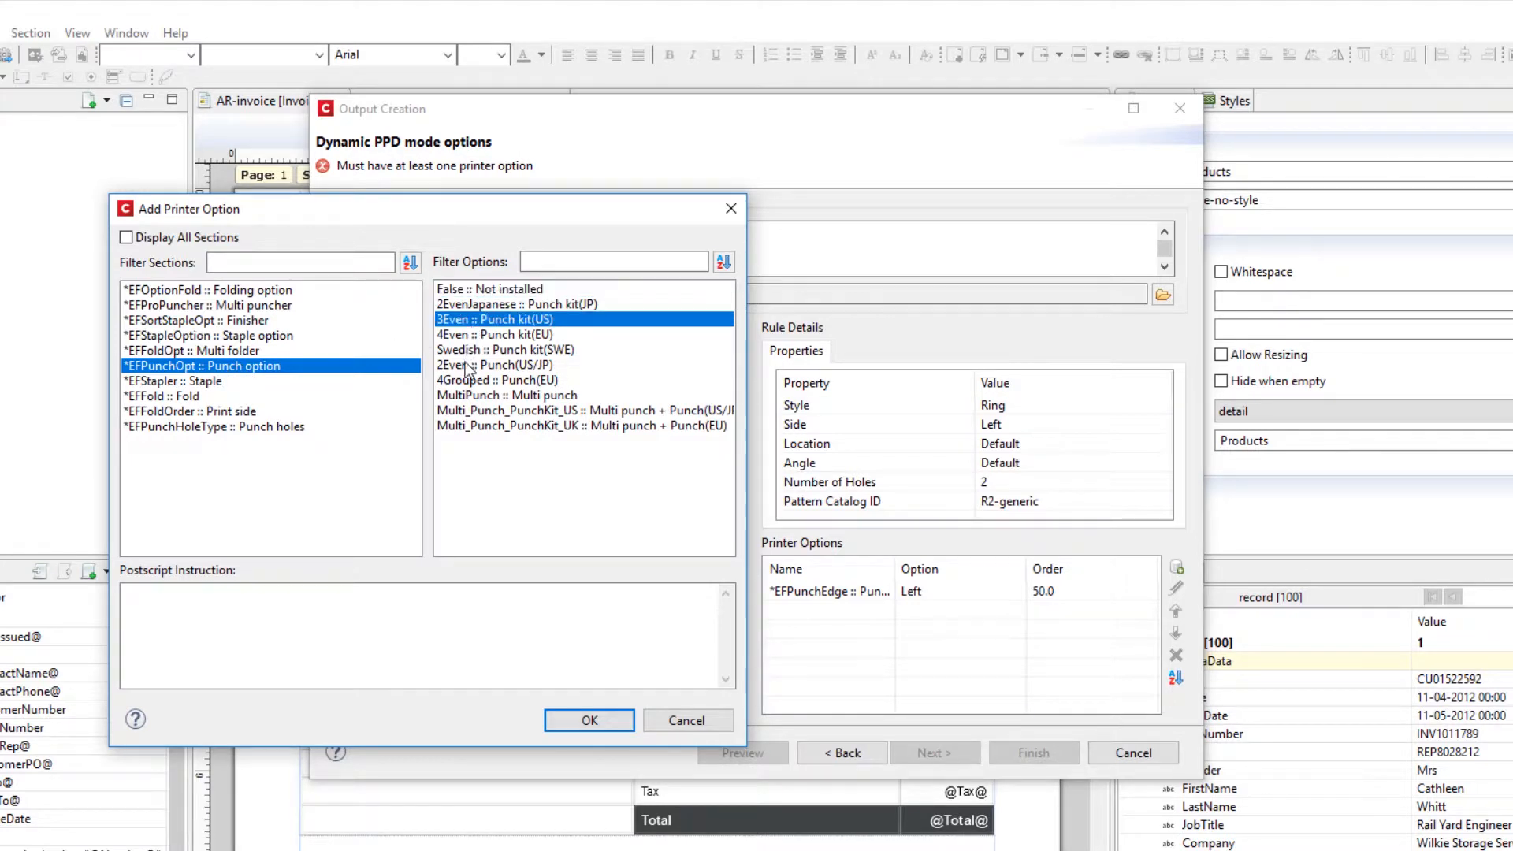
{"action": "left_click", "coordinate": [473, 367]}
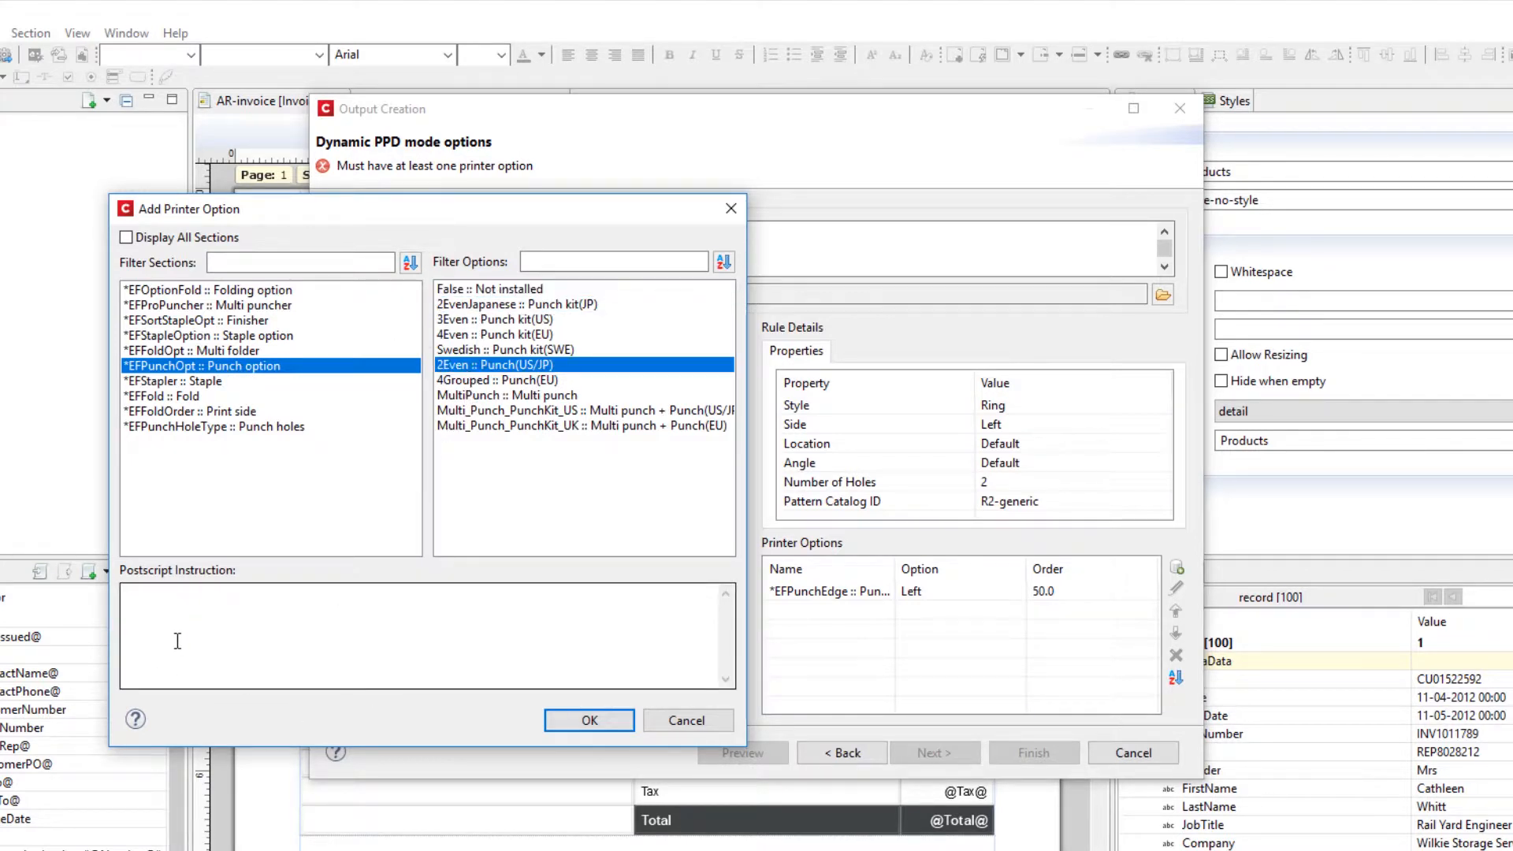
{"action": "left_click", "coordinate": [271, 428]}
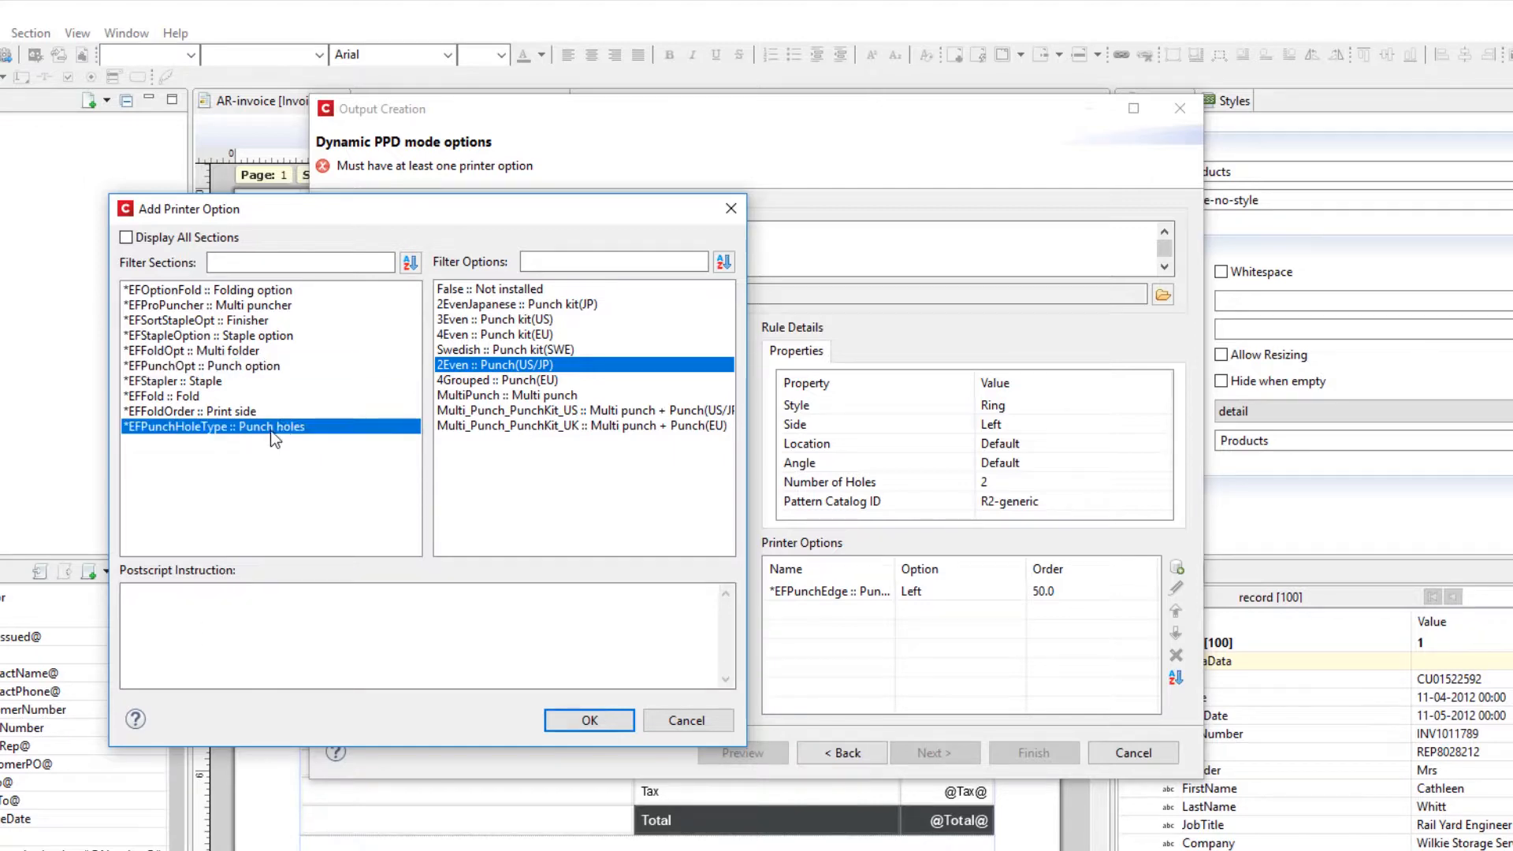
{"action": "left_click", "coordinate": [496, 305]}
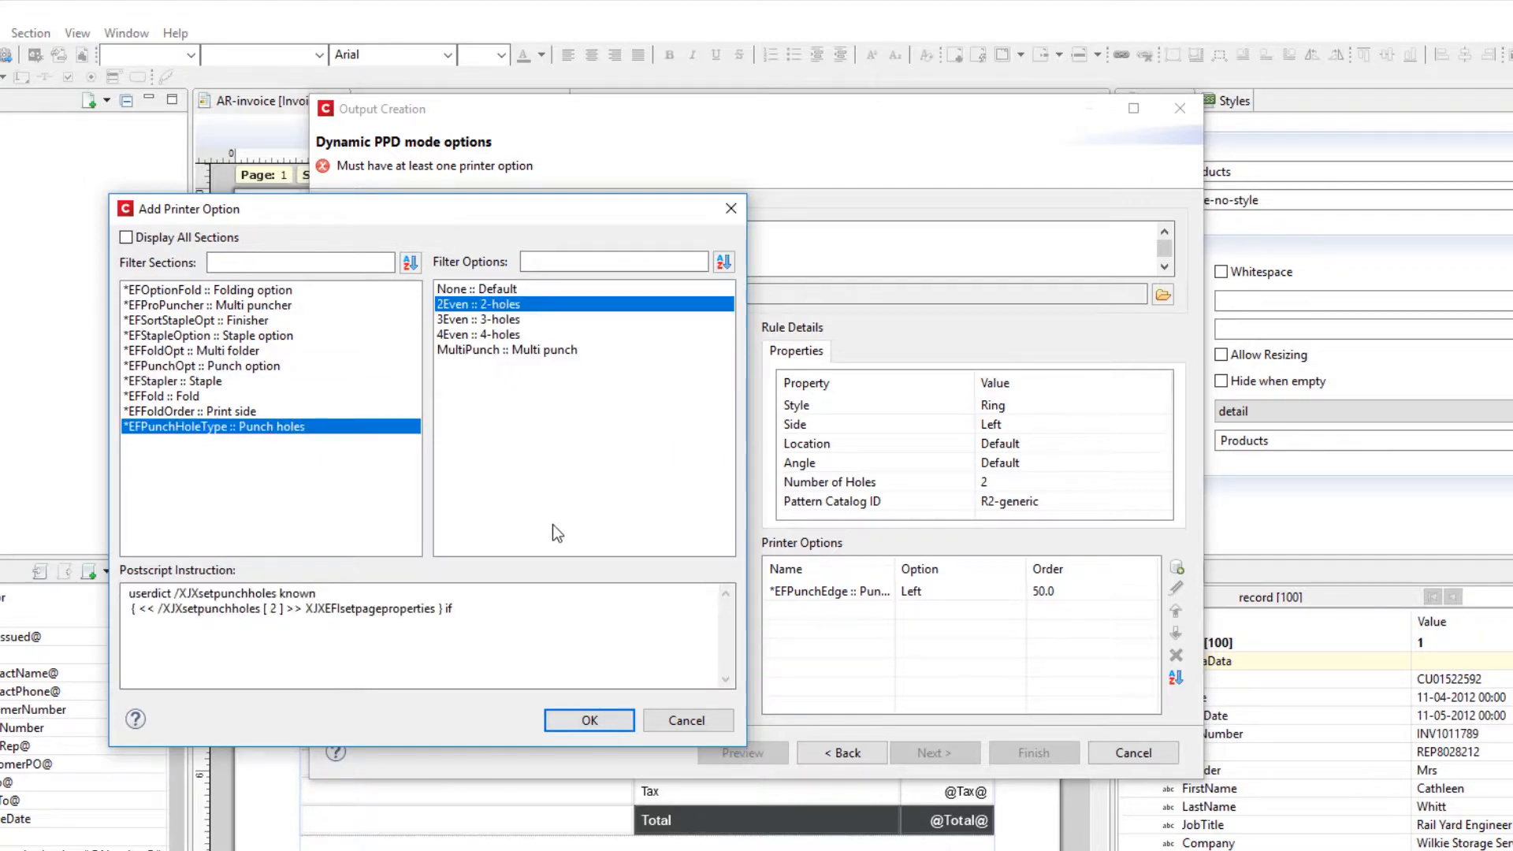
{"action": "left_click", "coordinate": [588, 721]}
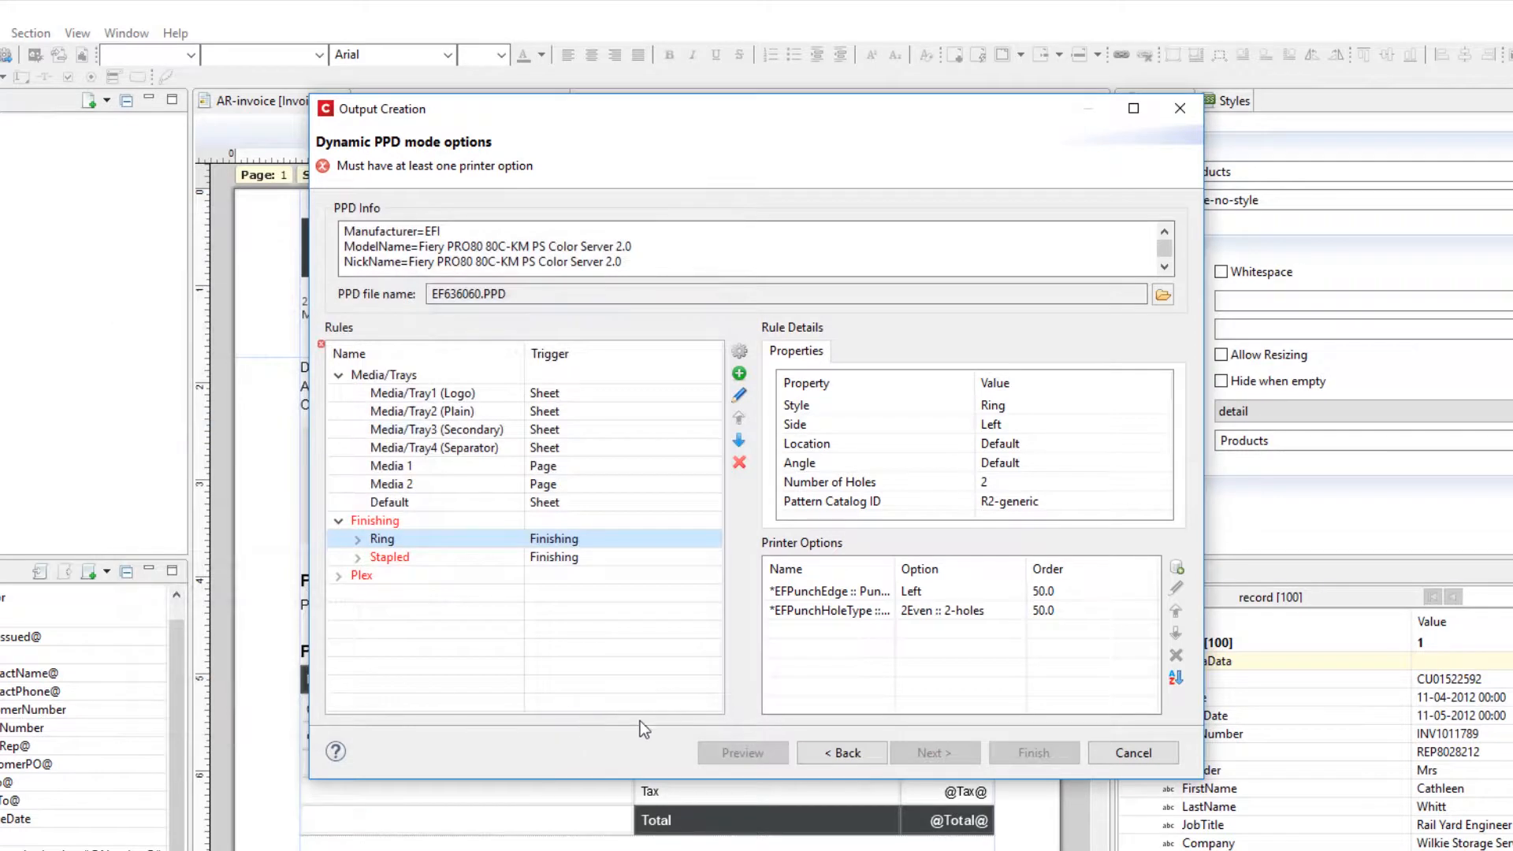
Add the EFPunchEdge printer option with None :: Off to the Ring off rule.
{"action": "left_click", "coordinate": [358, 541]}
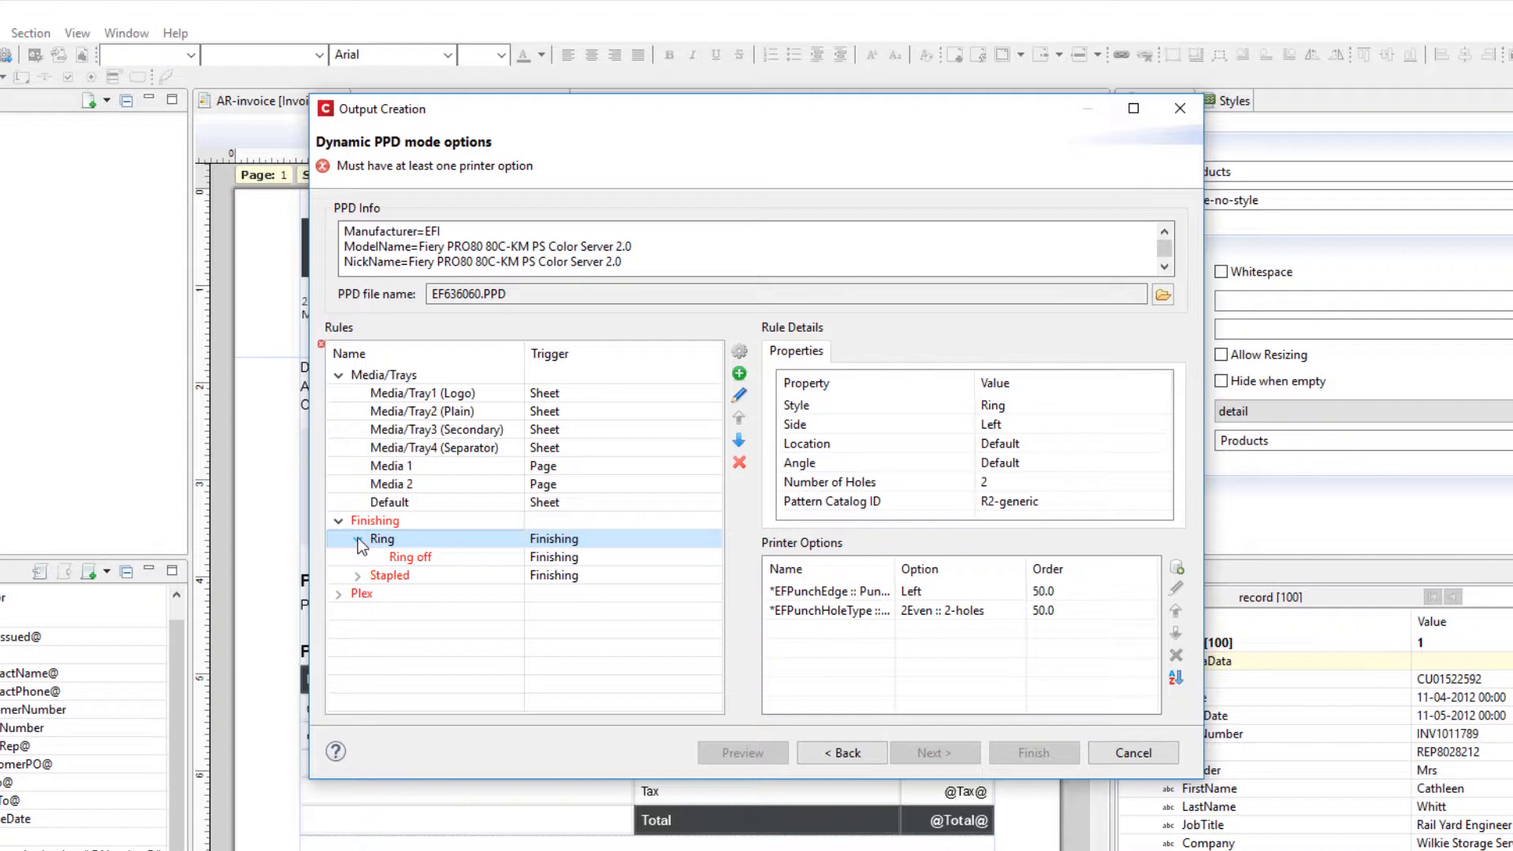
{"action": "left_click", "coordinate": [400, 557]}
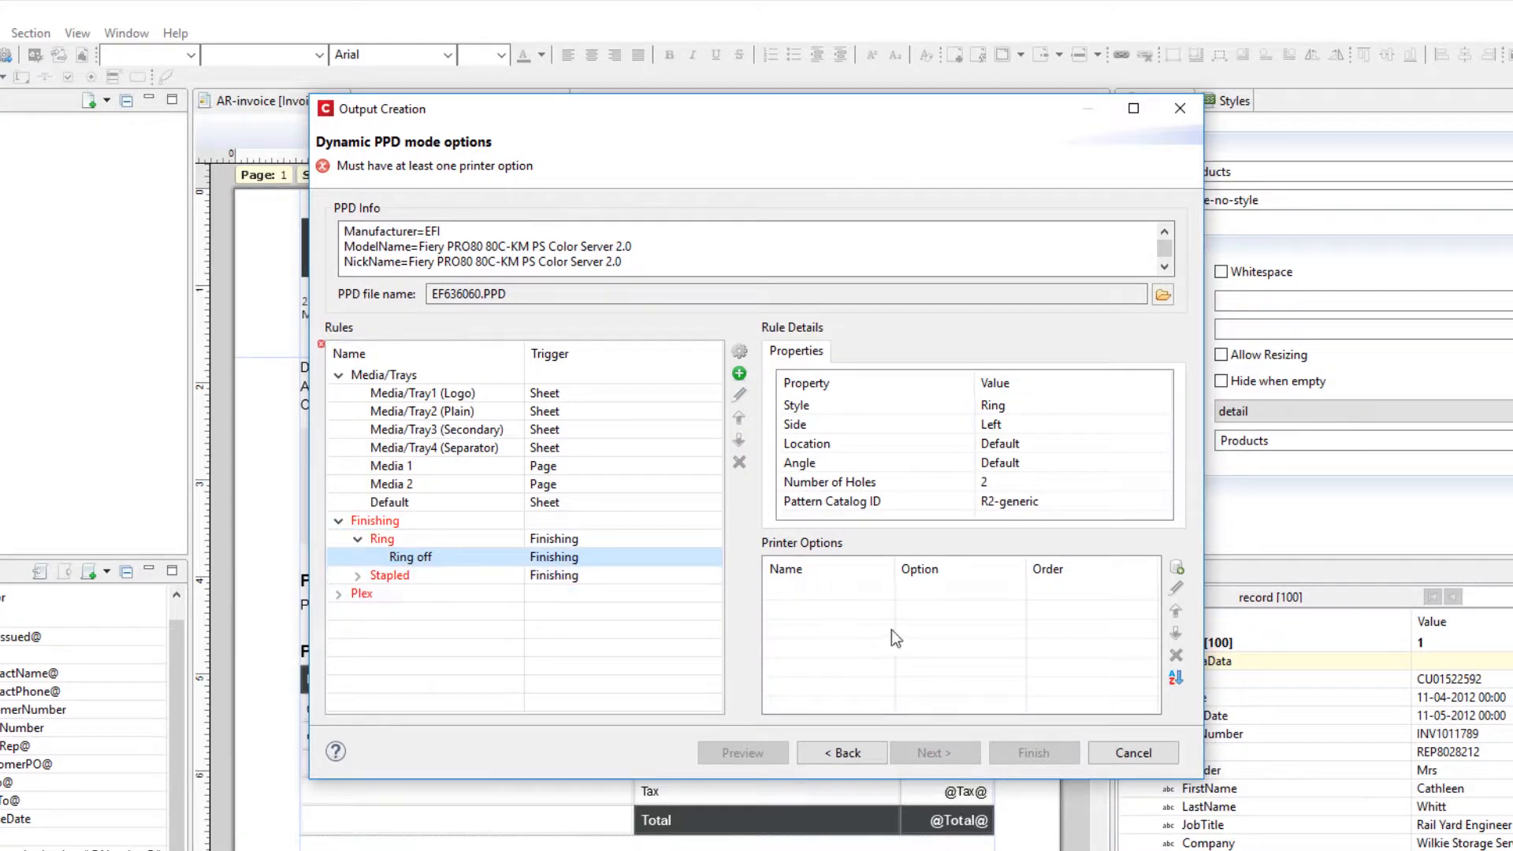
{"action": "left_click", "coordinate": [1180, 568]}
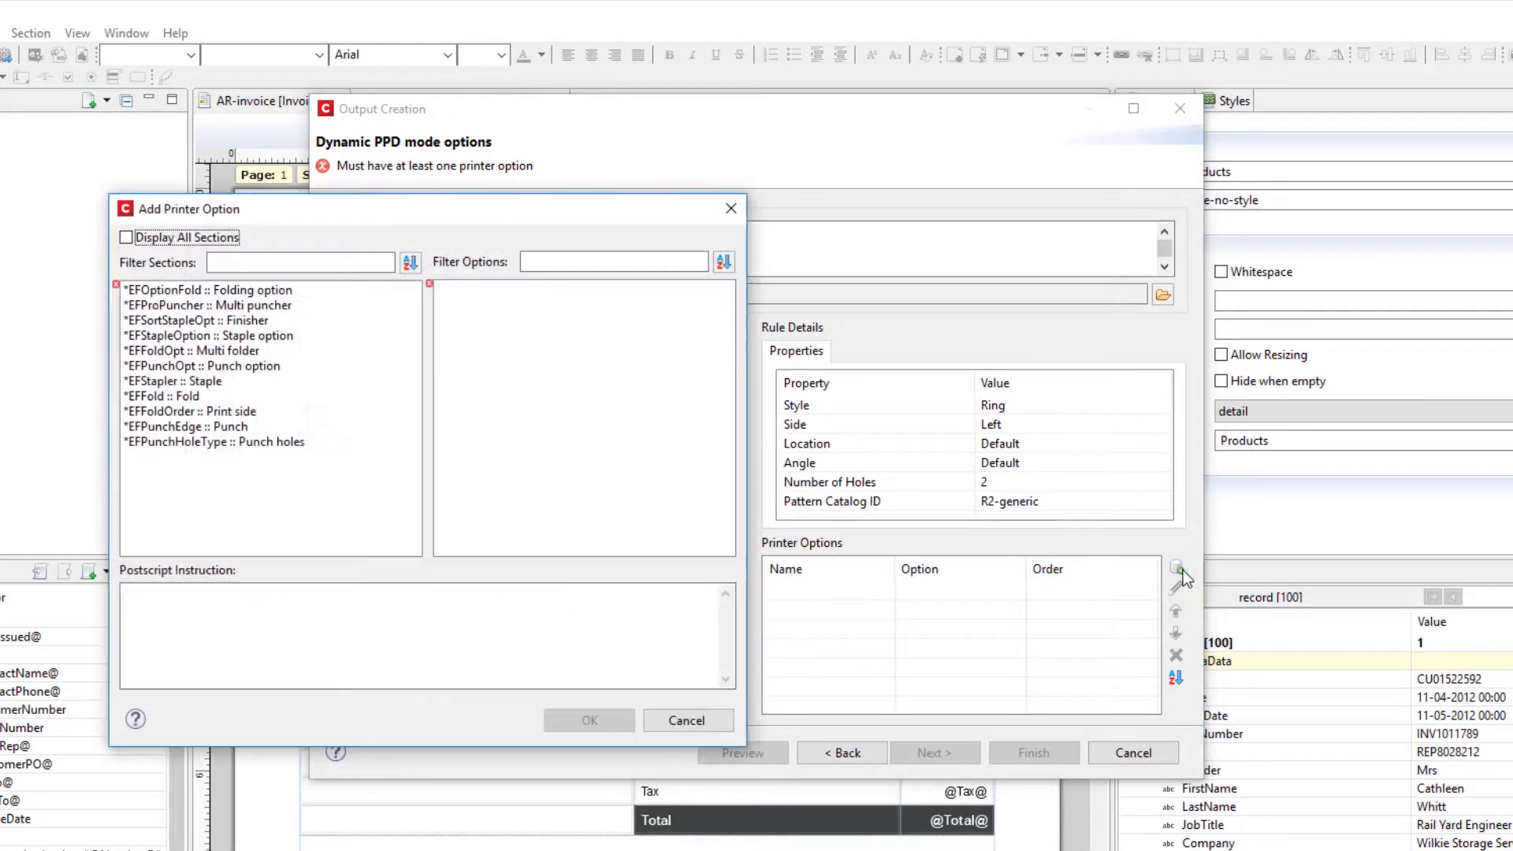
{"action": "left_click", "coordinate": [177, 430]}
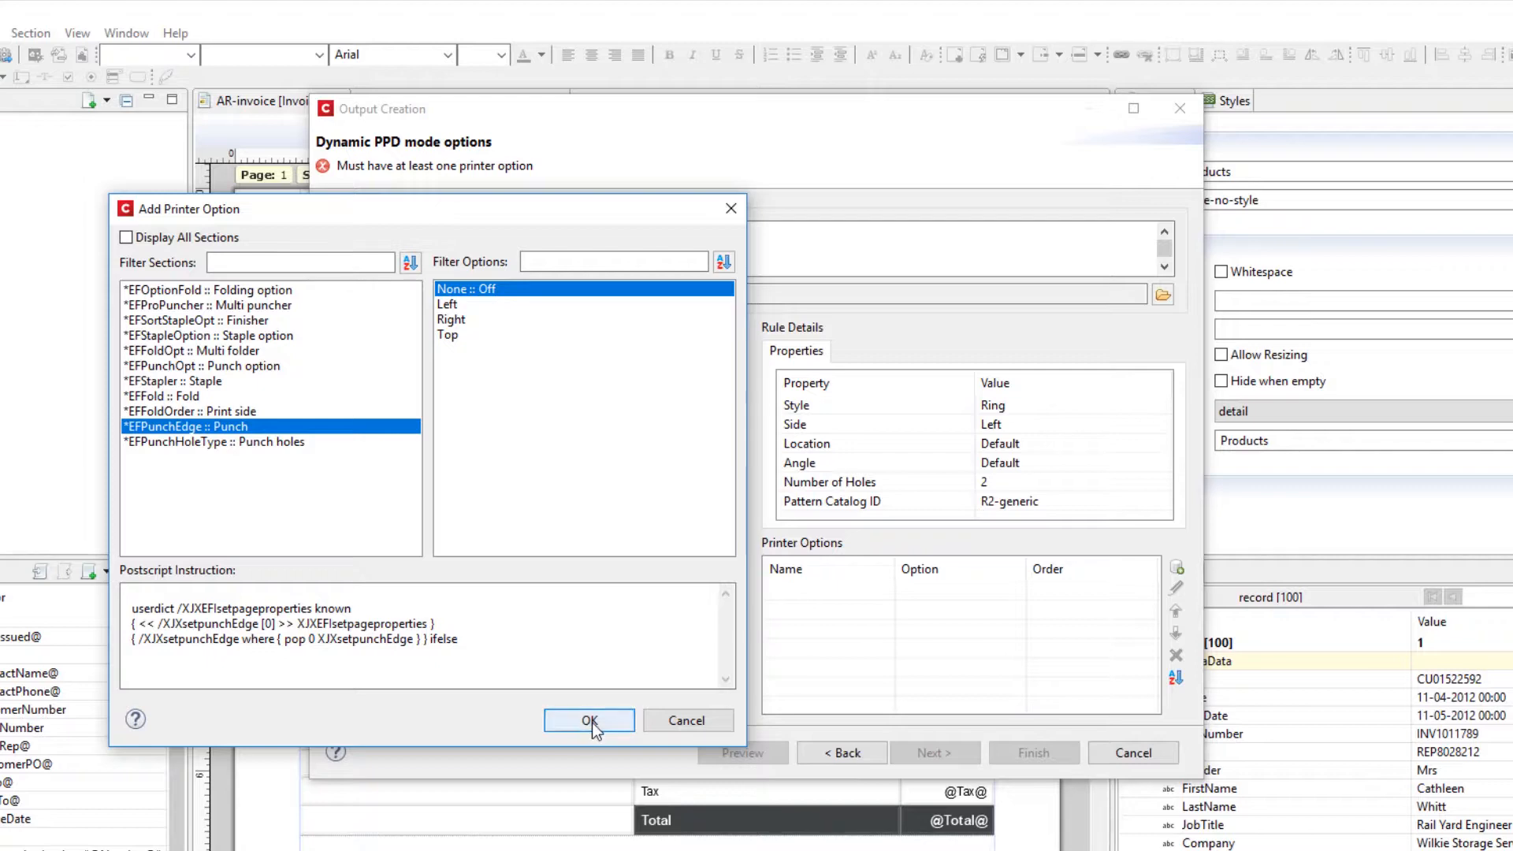
{"action": "left_click", "coordinate": [590, 721]}
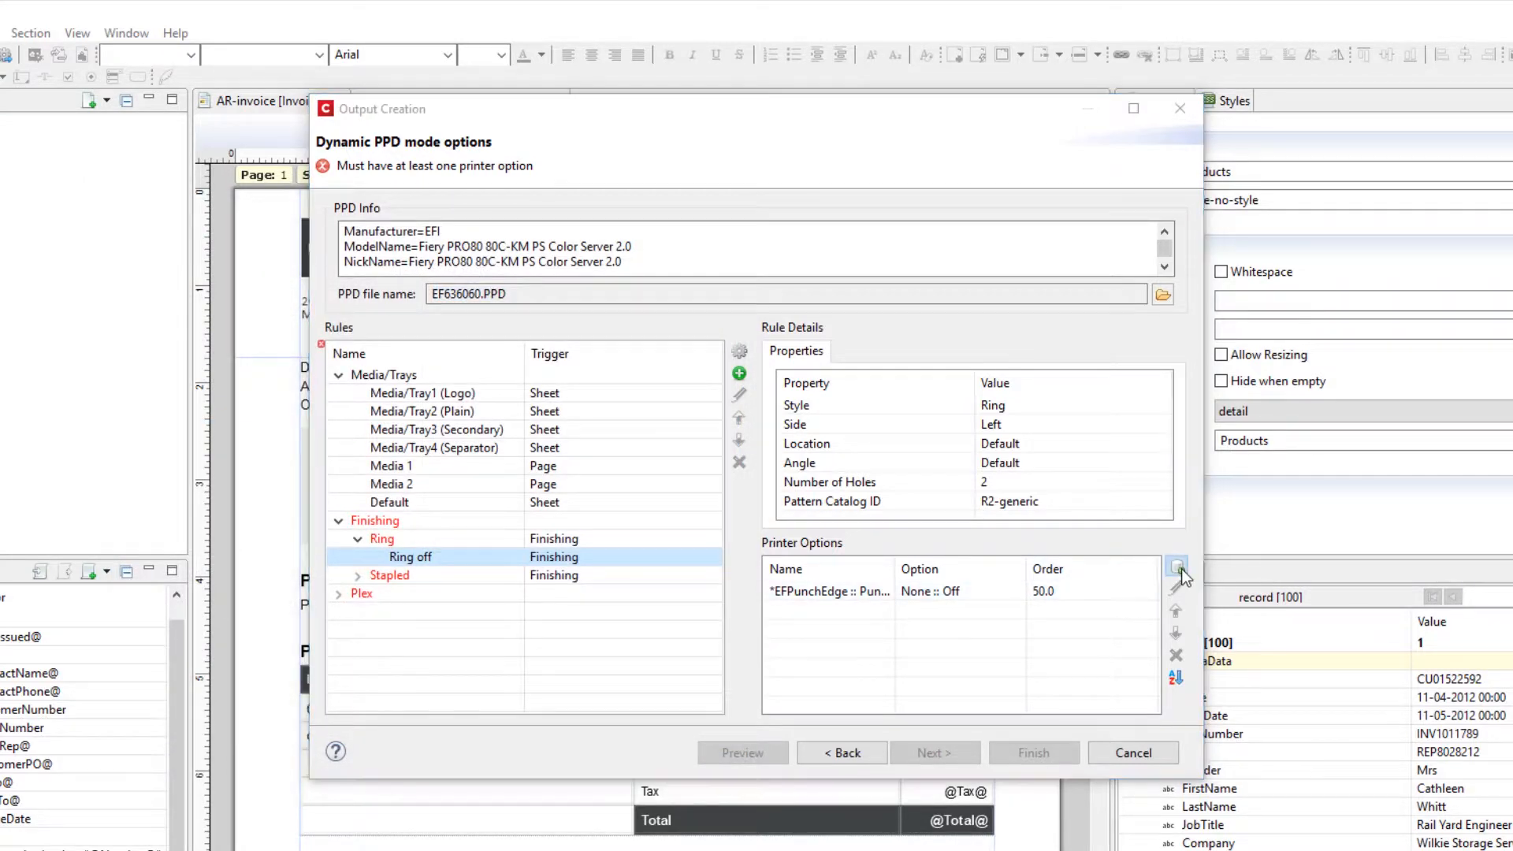
Add the EFPunchHoleType printer option with None :: Default to the Ring off rule.
{"action": "left_click", "coordinate": [1178, 568]}
{"action": "left_click", "coordinate": [290, 427]}
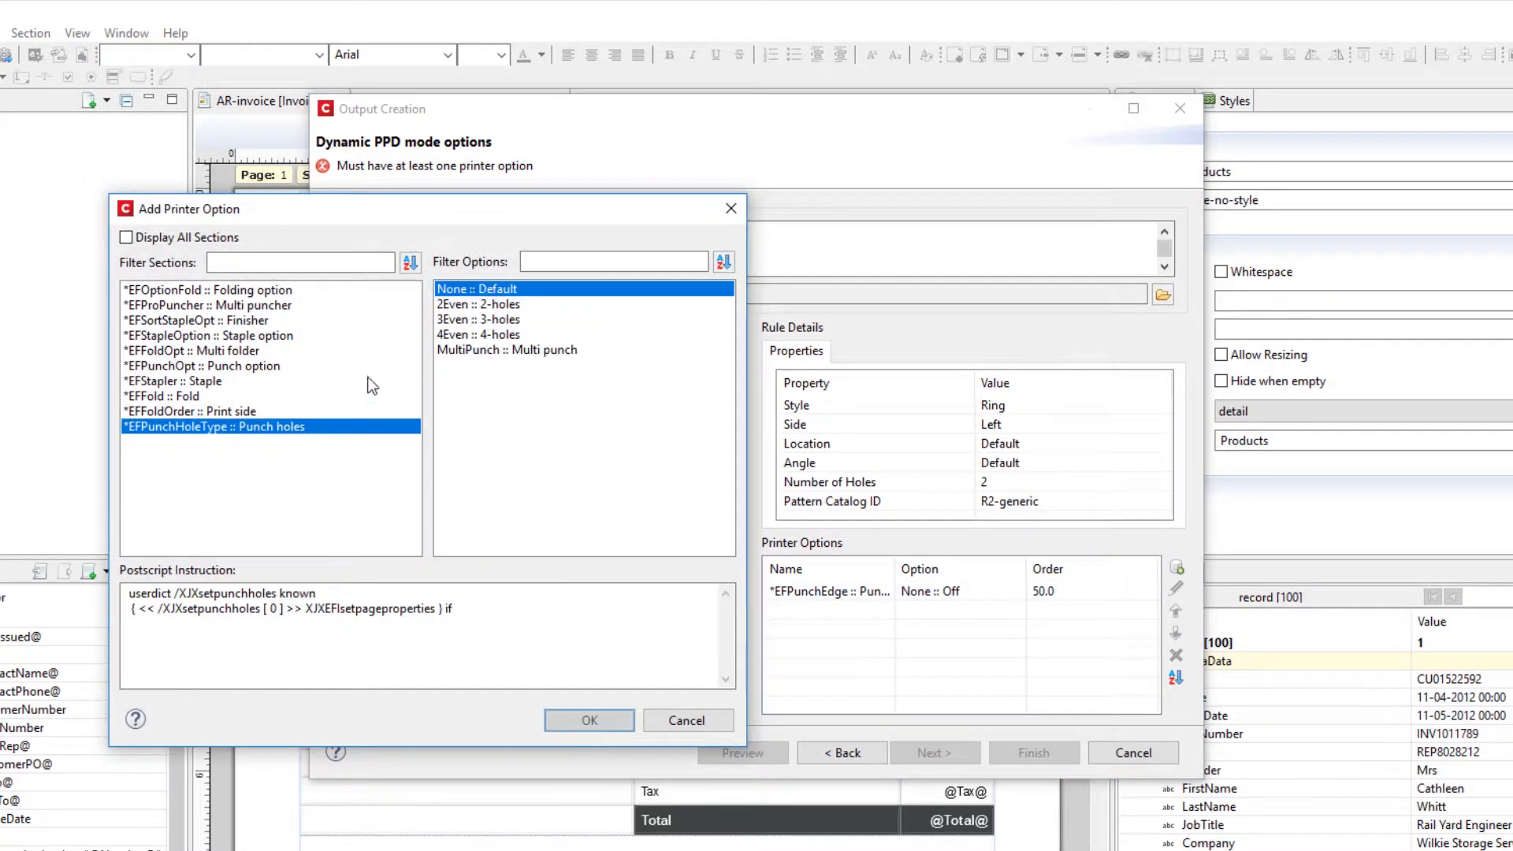
{"action": "left_click", "coordinate": [595, 720]}
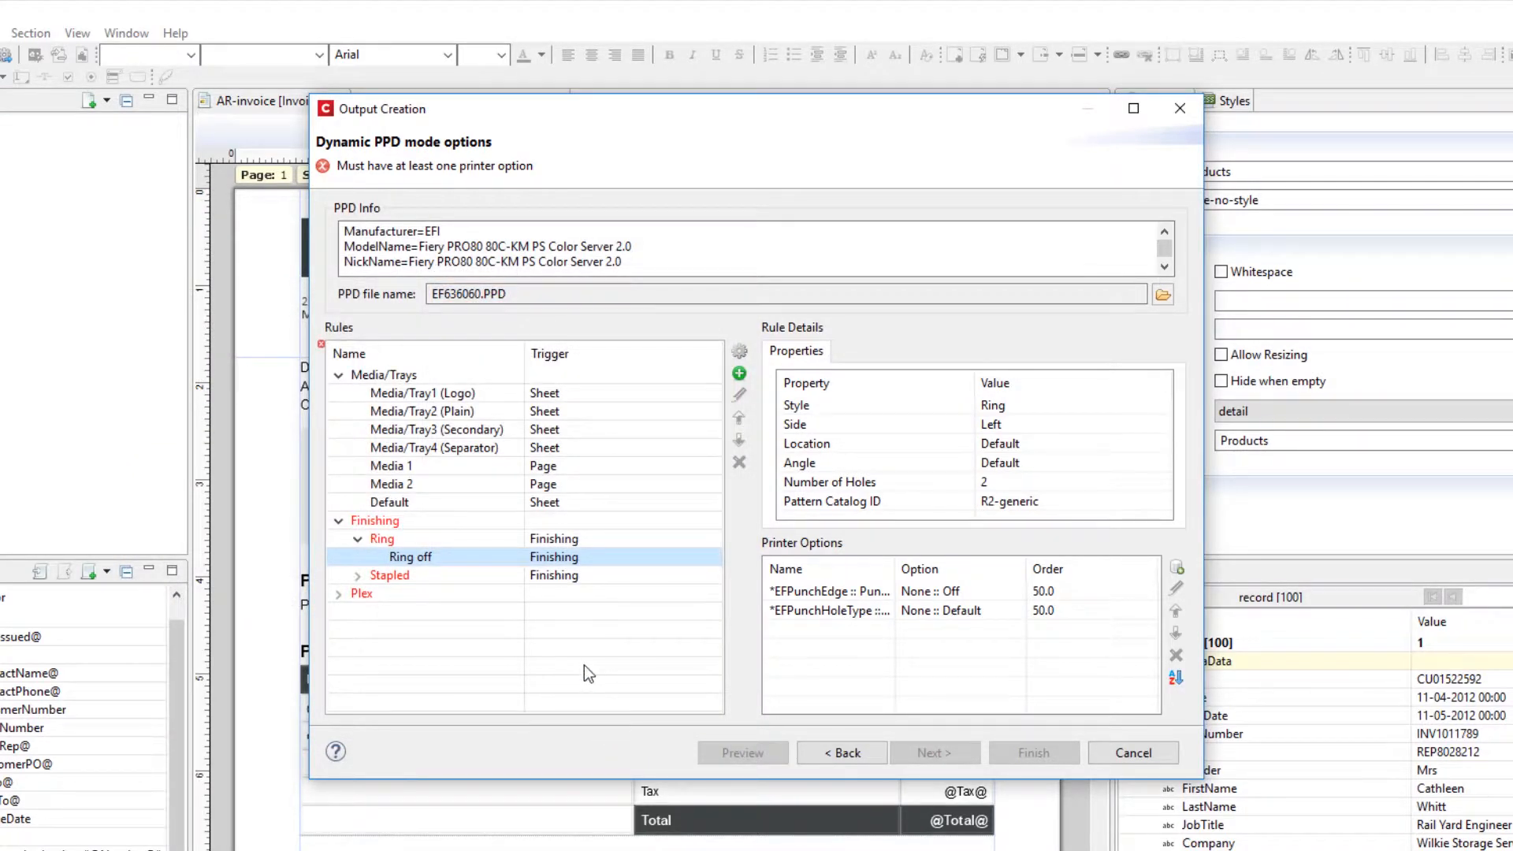
Add the EFStapler printer option with 1UpLeftS :: Left corner to the Stapled rule.
{"action": "left_click", "coordinate": [385, 544]}
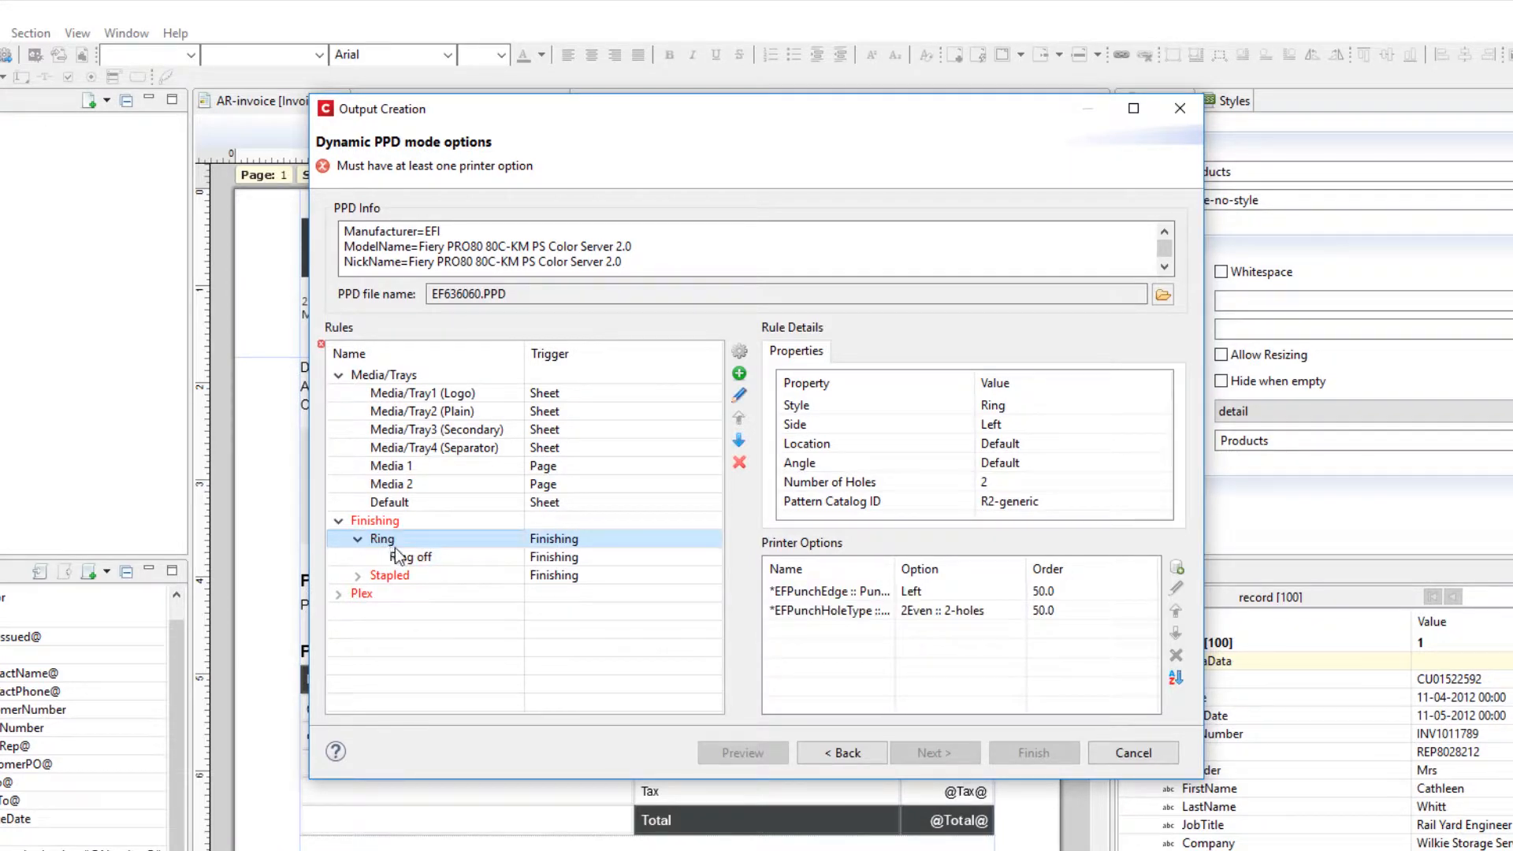
{"action": "left_click", "coordinate": [358, 576]}
{"action": "left_click", "coordinate": [389, 576]}
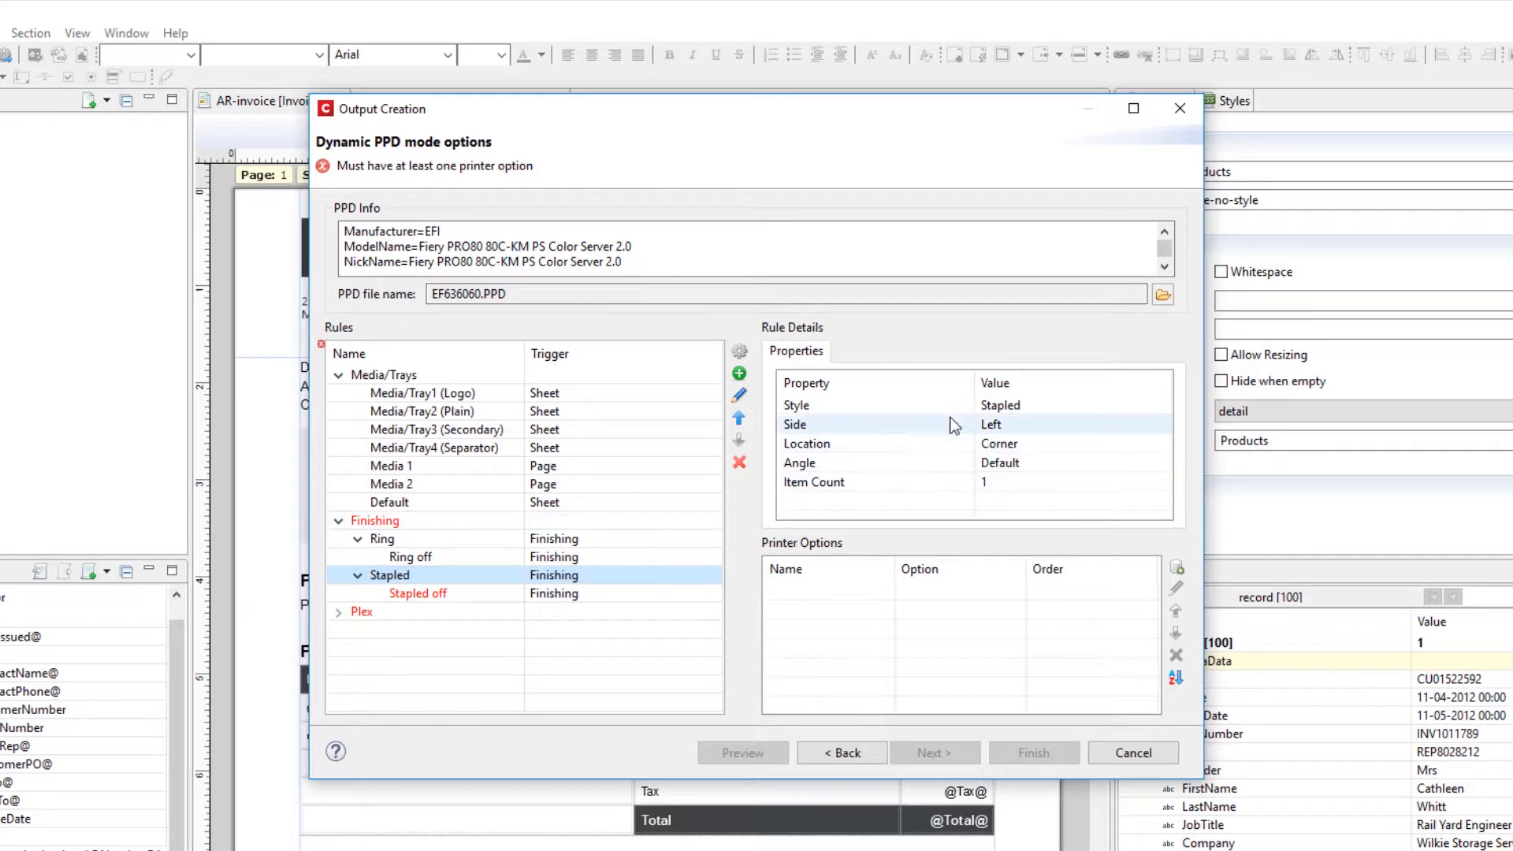
{"action": "left_click", "coordinate": [1176, 568]}
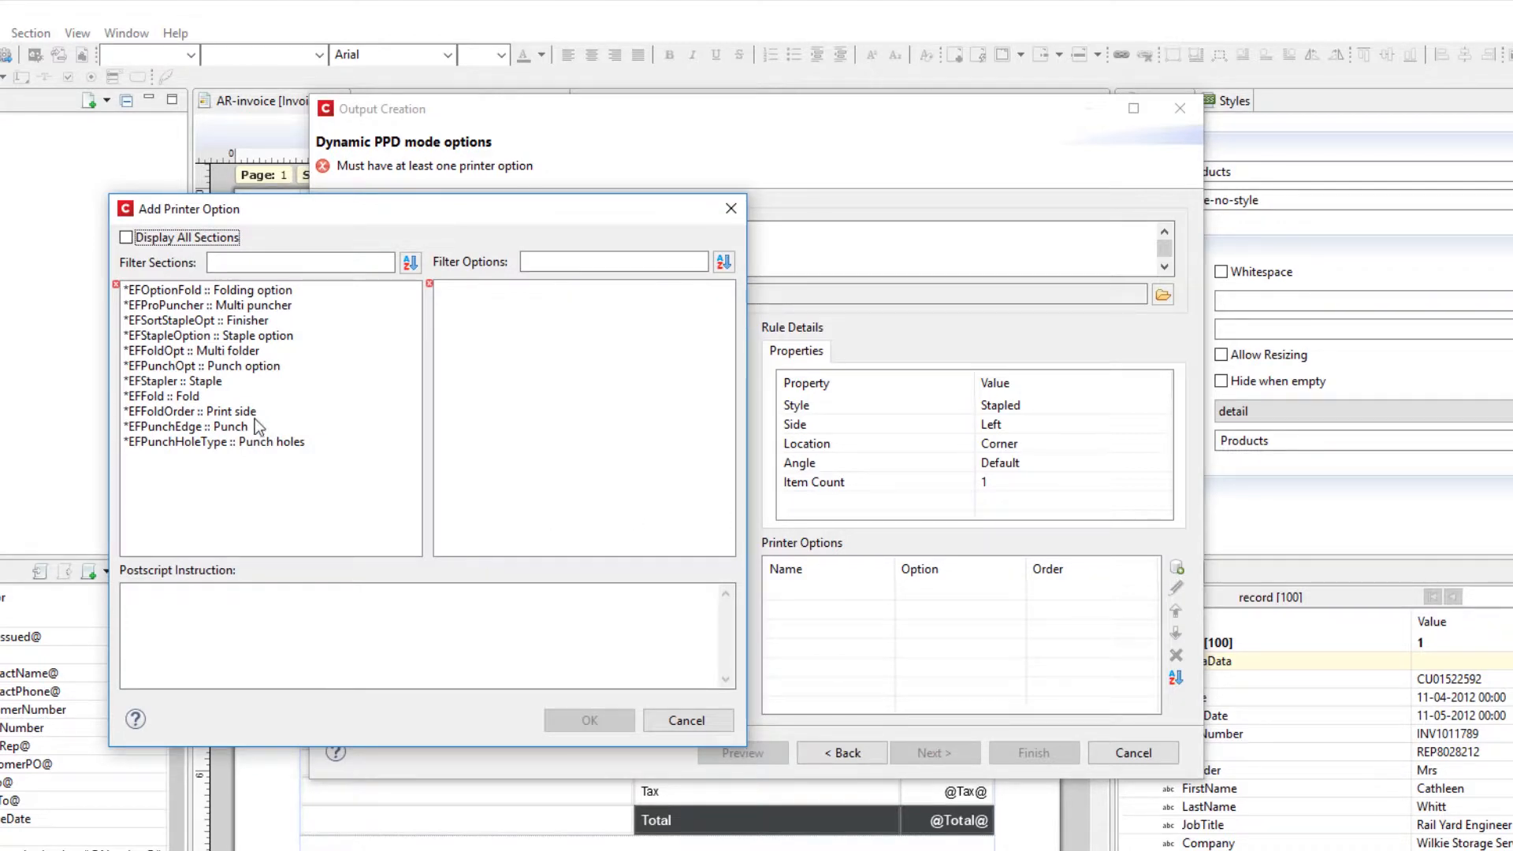
{"action": "left_click", "coordinate": [197, 382]}
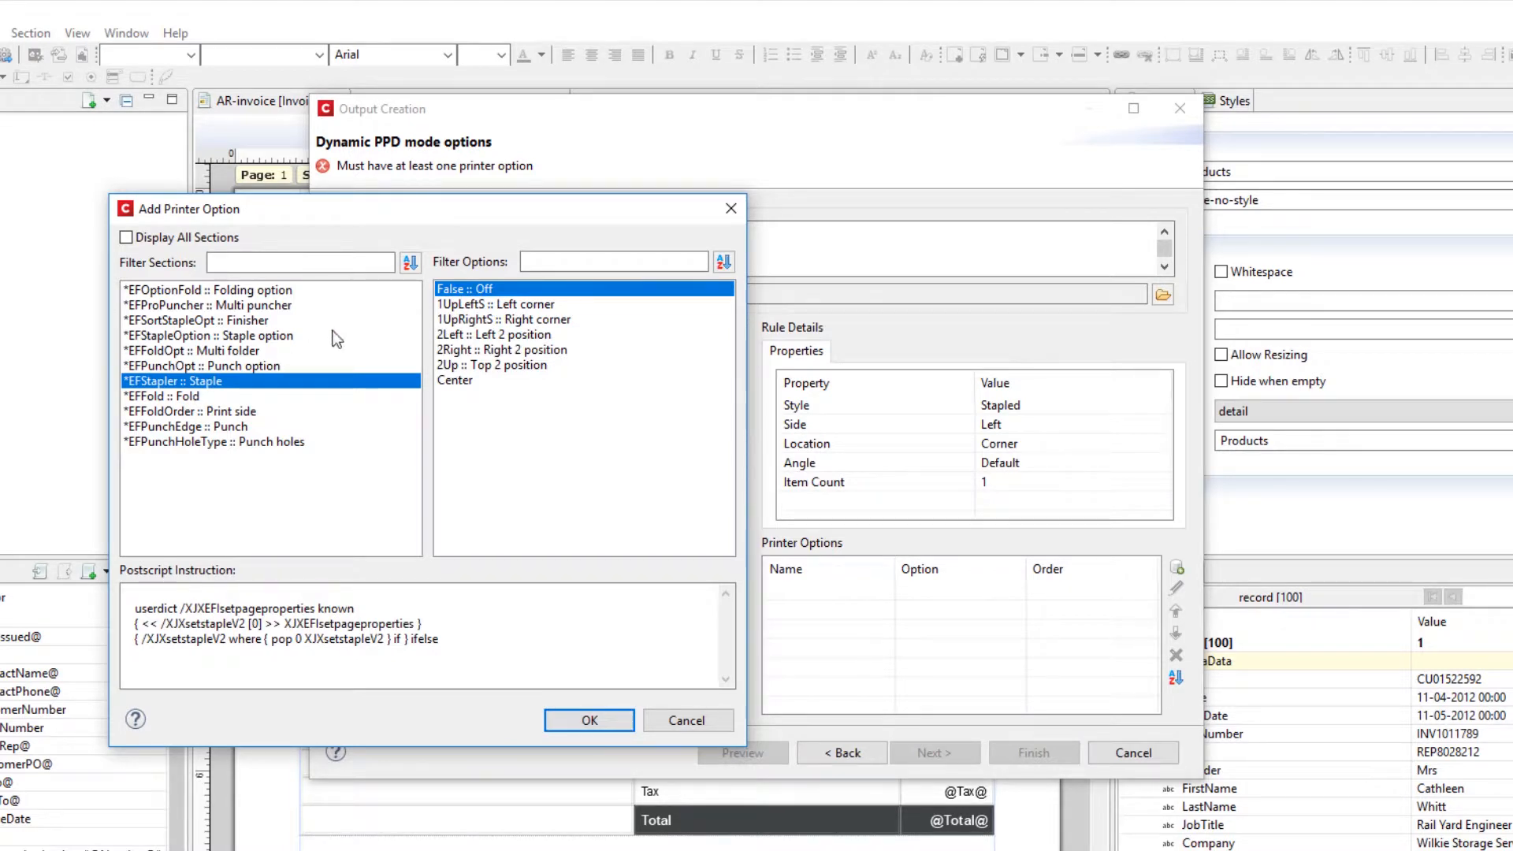
{"action": "left_click", "coordinate": [520, 305]}
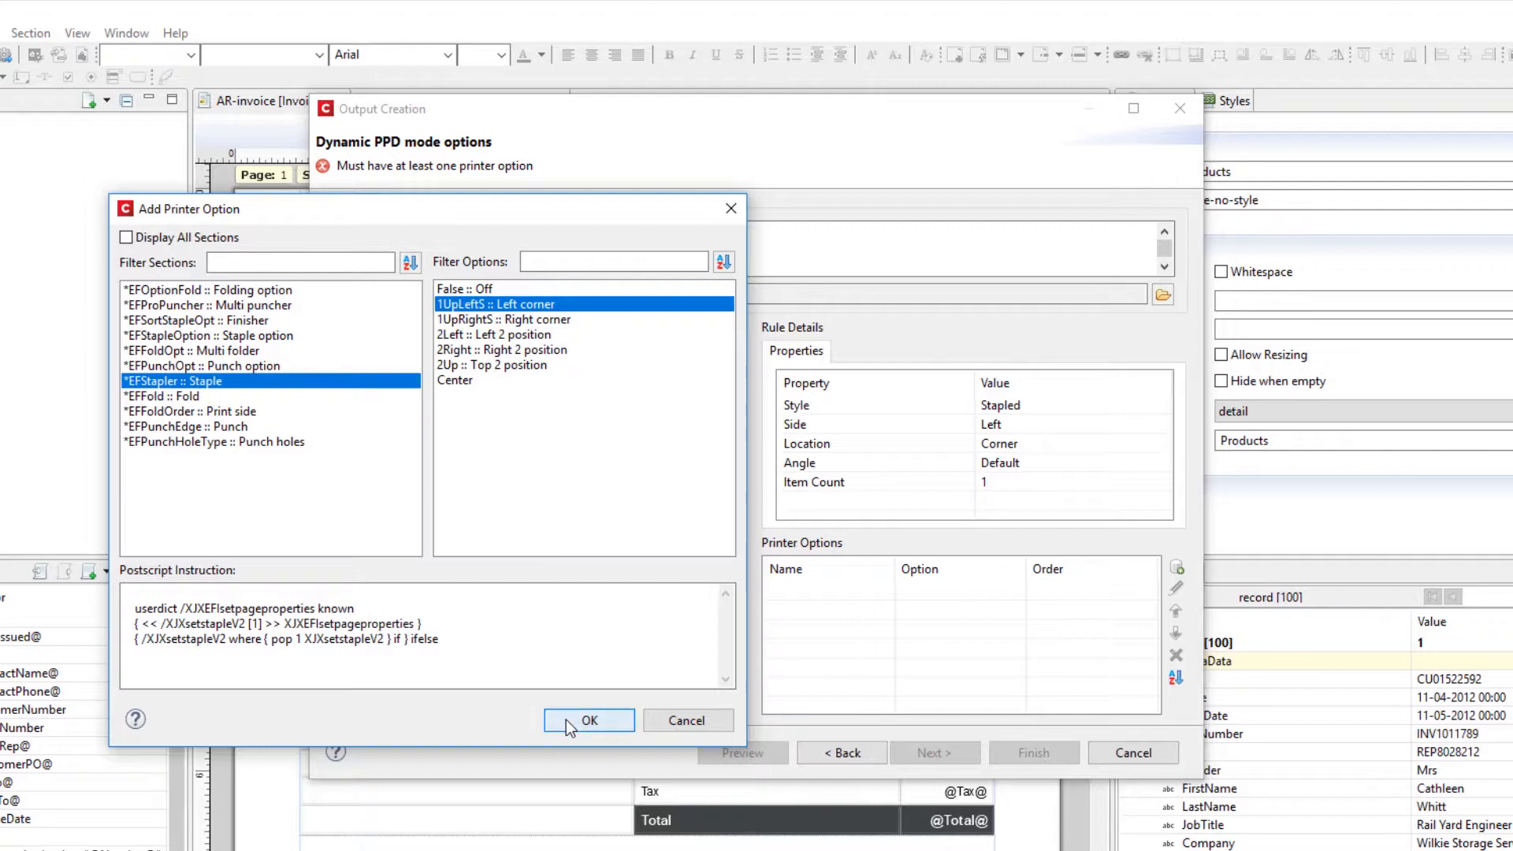
{"action": "left_click", "coordinate": [588, 720]}
Add the EFStapler printer option with False :: Off to the Stapled off rule.
{"action": "left_click", "coordinate": [418, 597]}
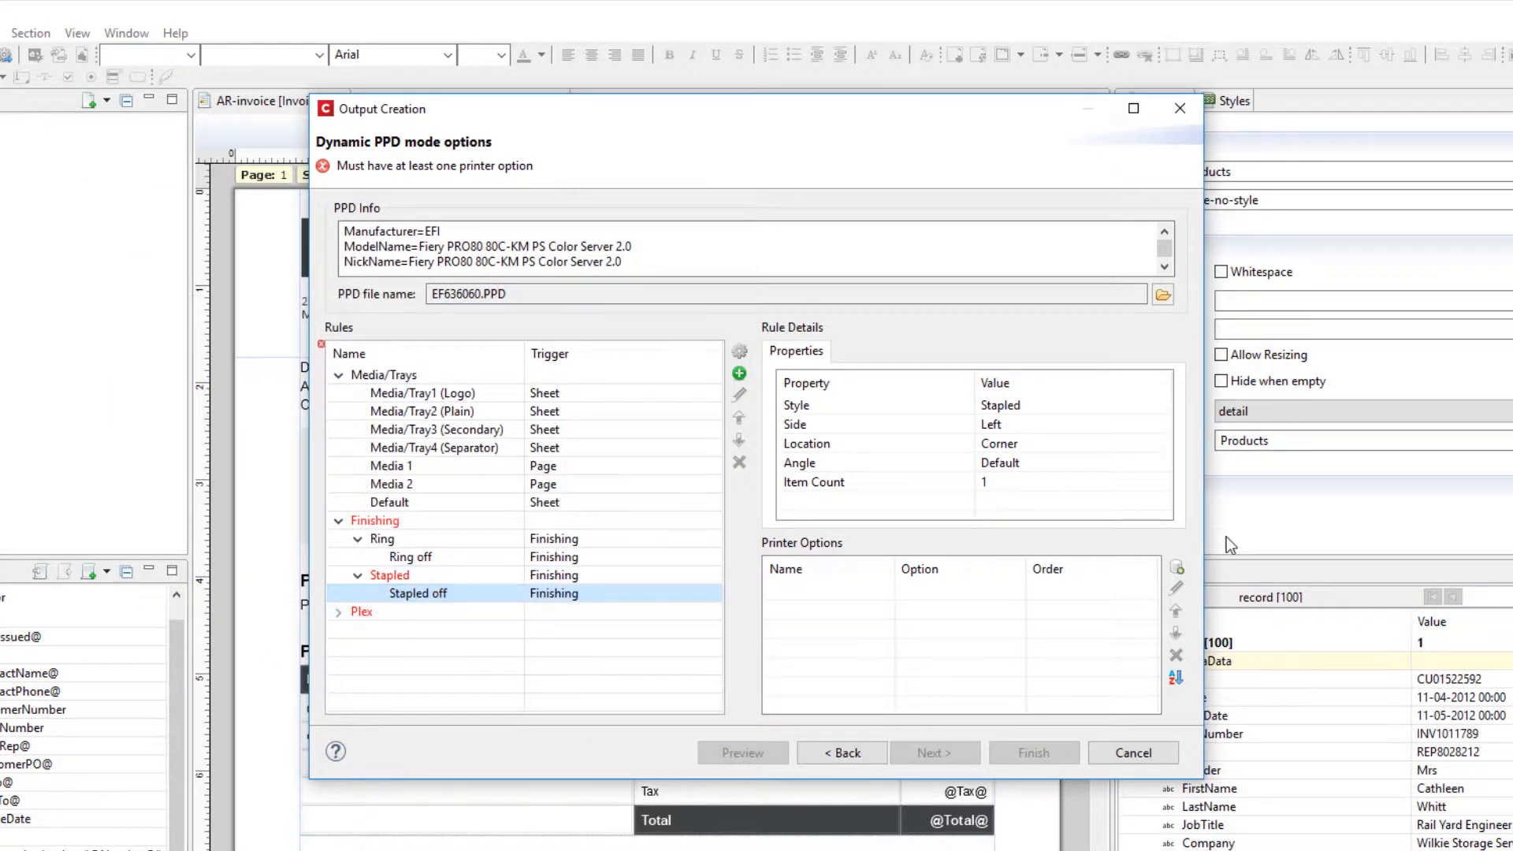
{"action": "left_click", "coordinate": [1177, 567]}
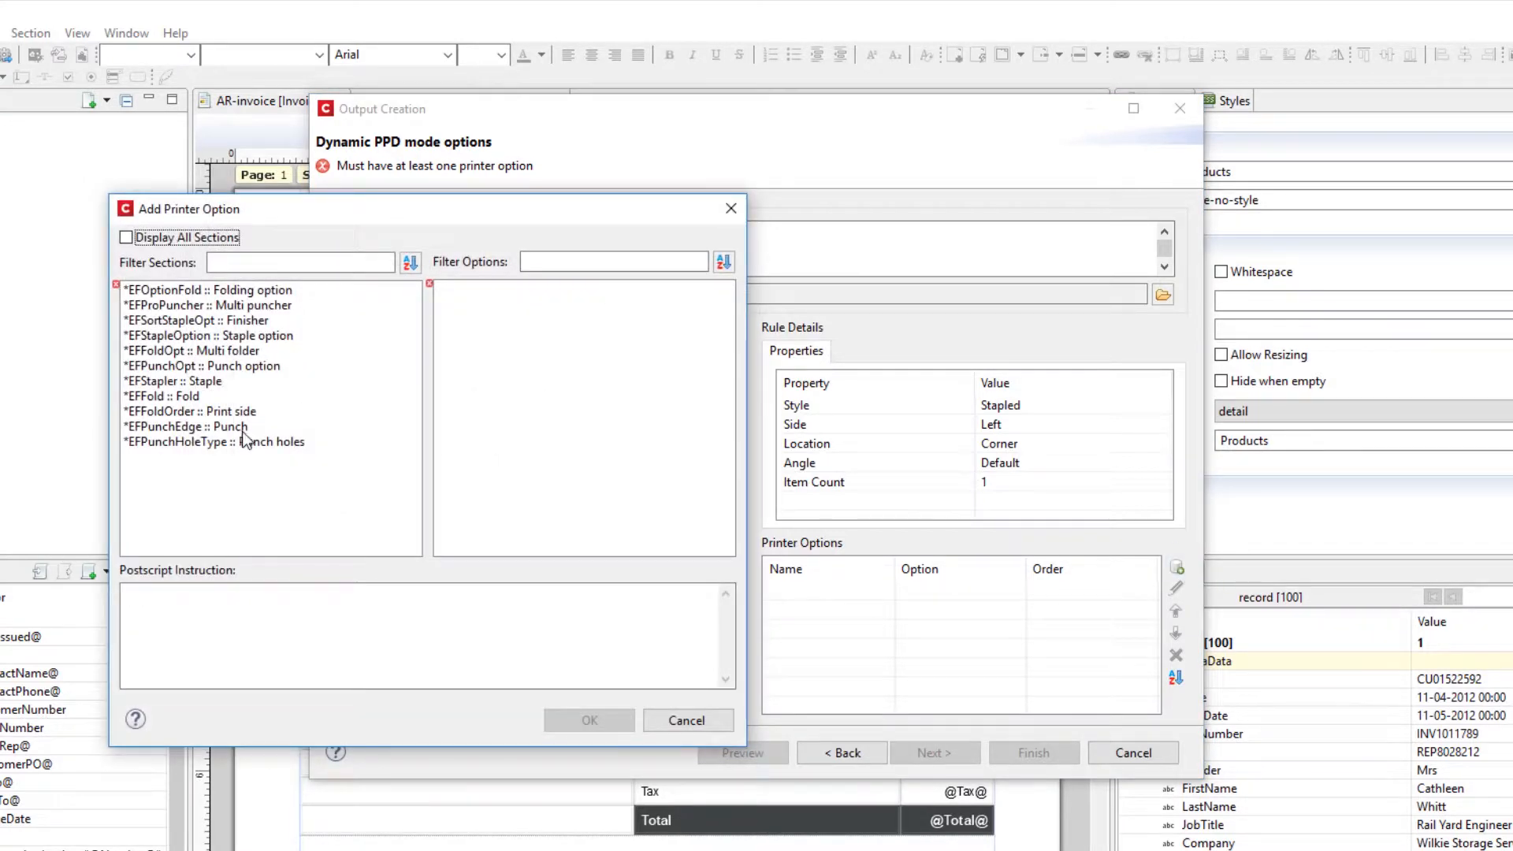
{"action": "left_click", "coordinate": [215, 380]}
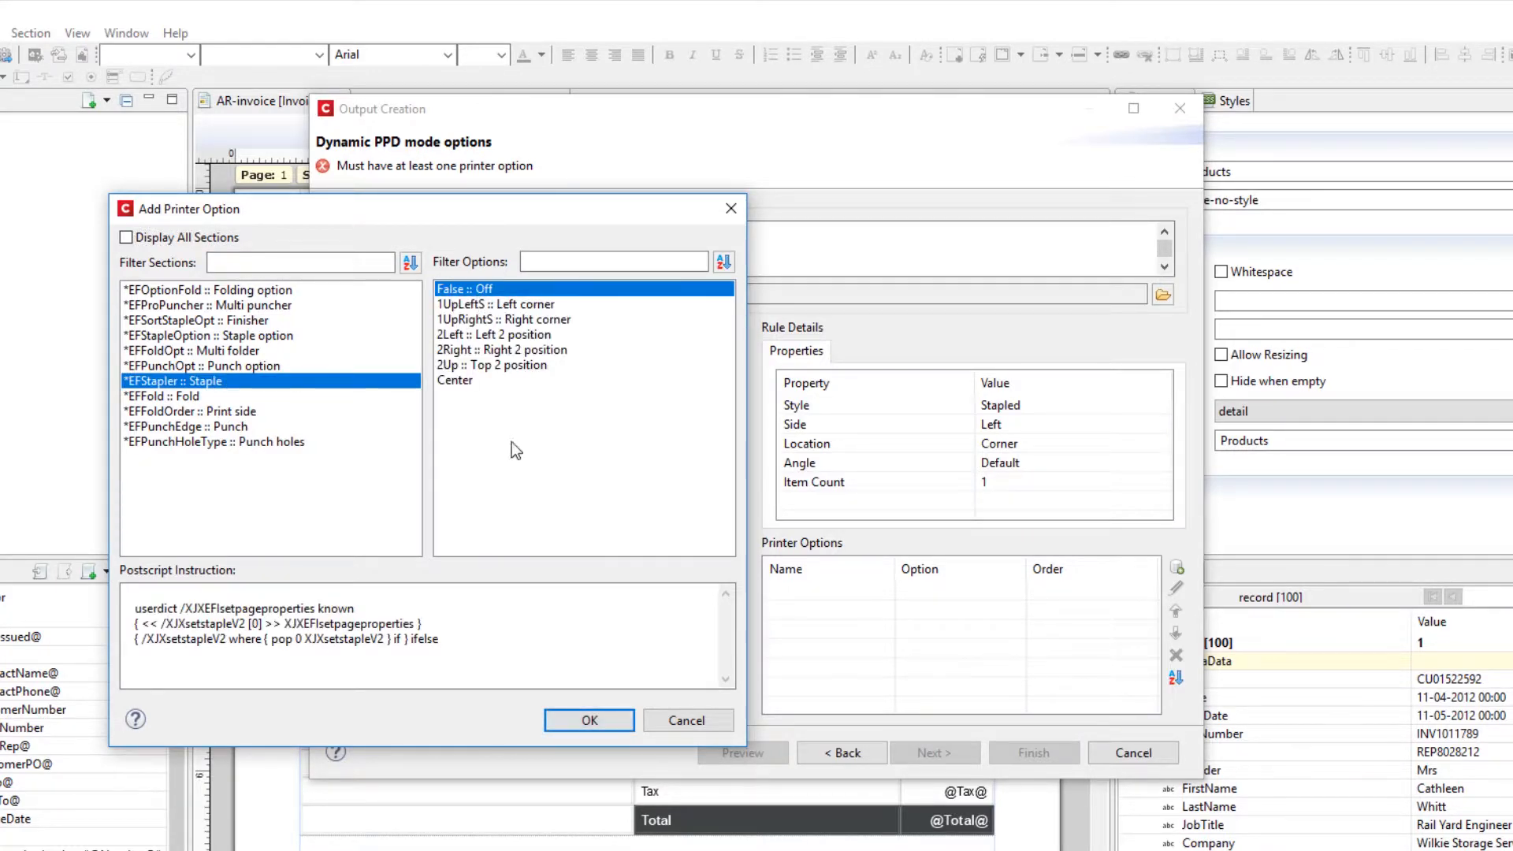
{"action": "left_click", "coordinate": [590, 720]}
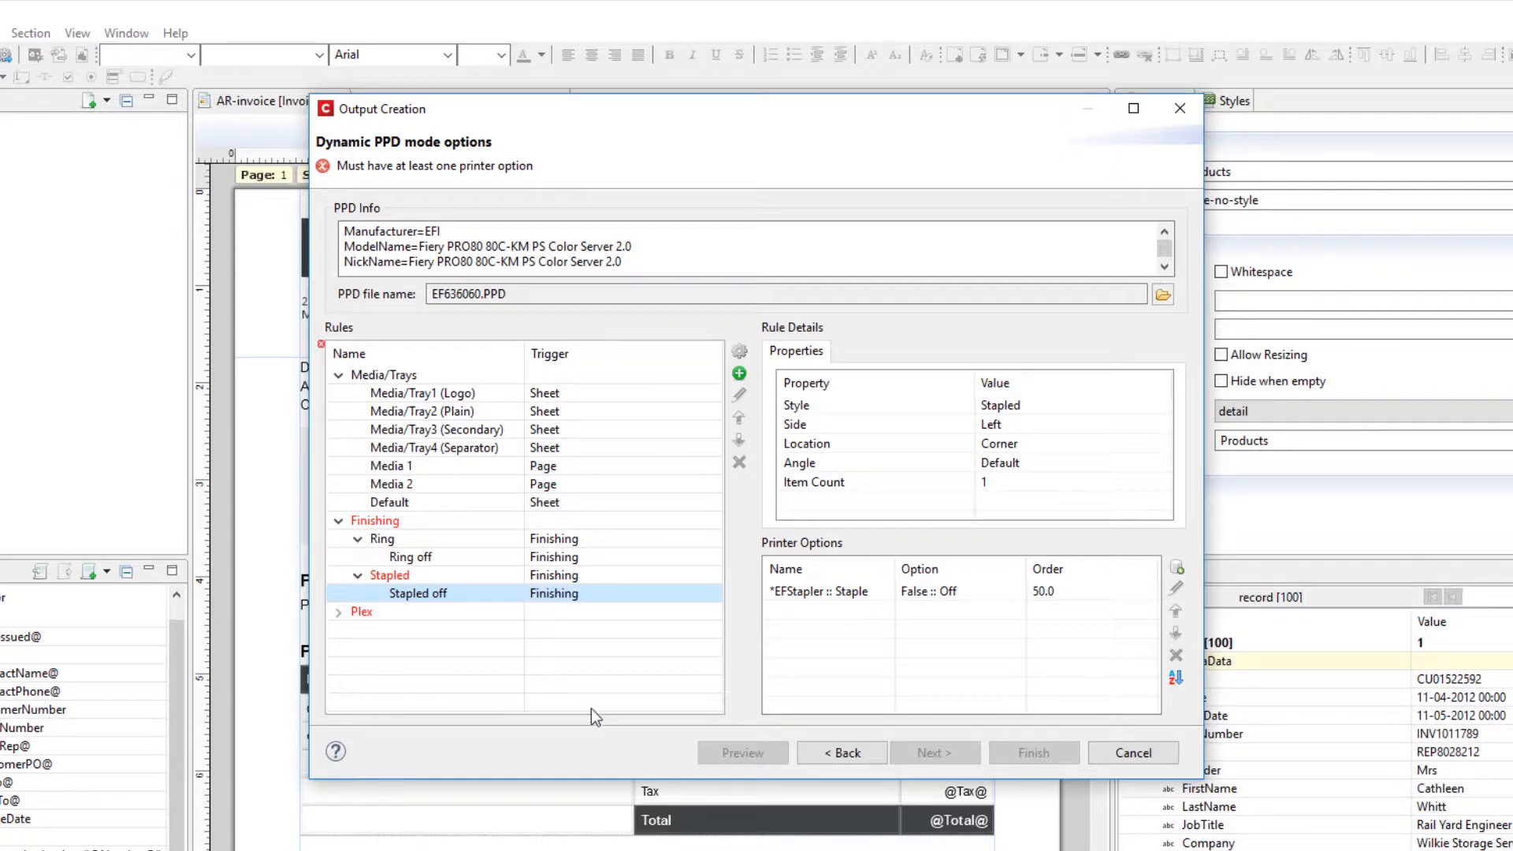
Create a new rule in the Finishing group with the Stapled binding style, the Left side and an item count of 2.
{"action": "left_click", "coordinate": [742, 370]}
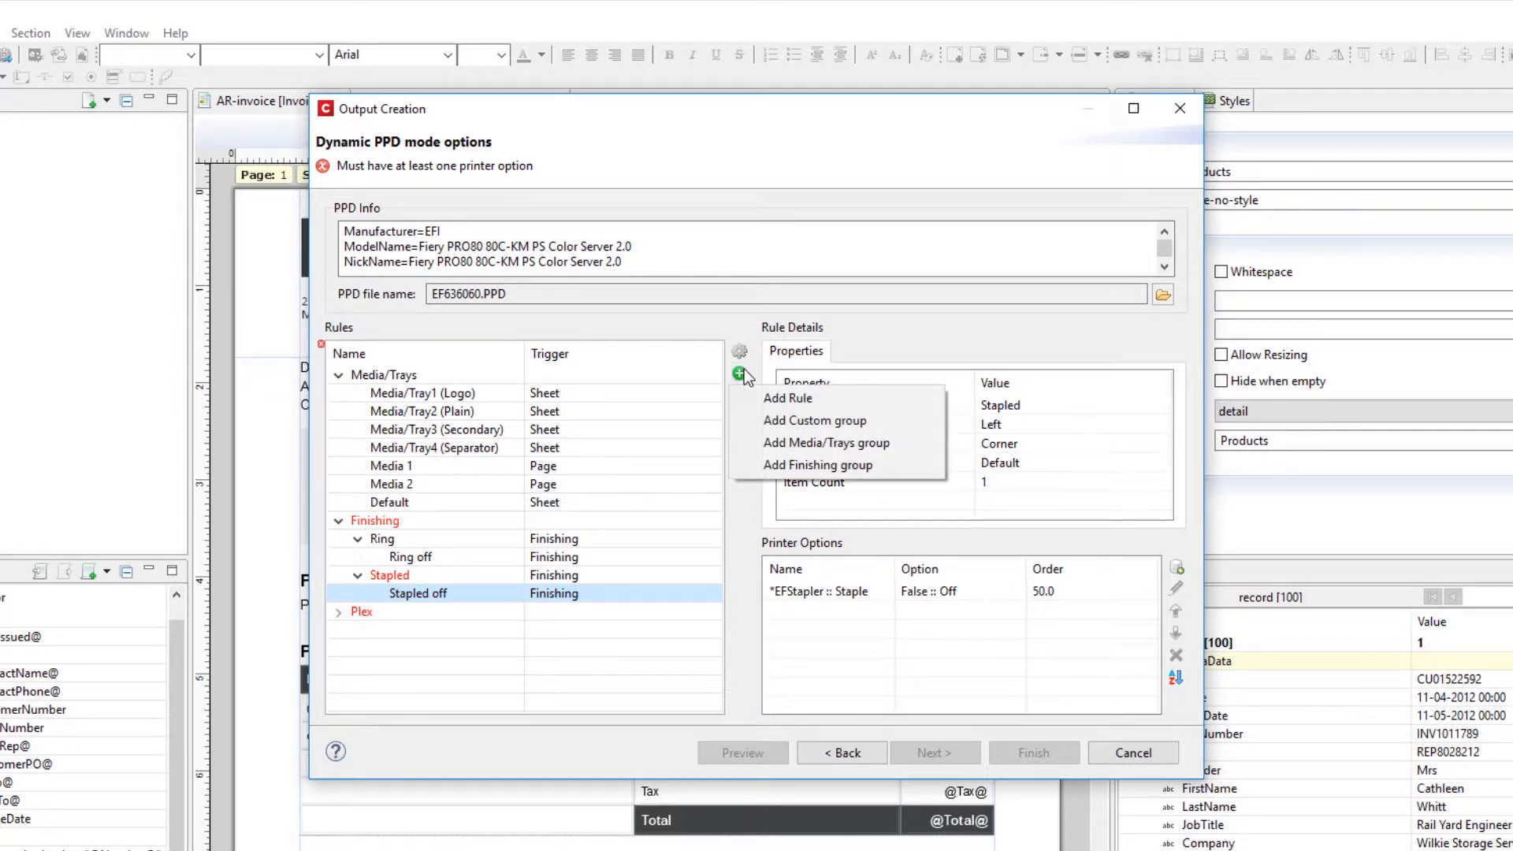
{"action": "left_click", "coordinate": [776, 397]}
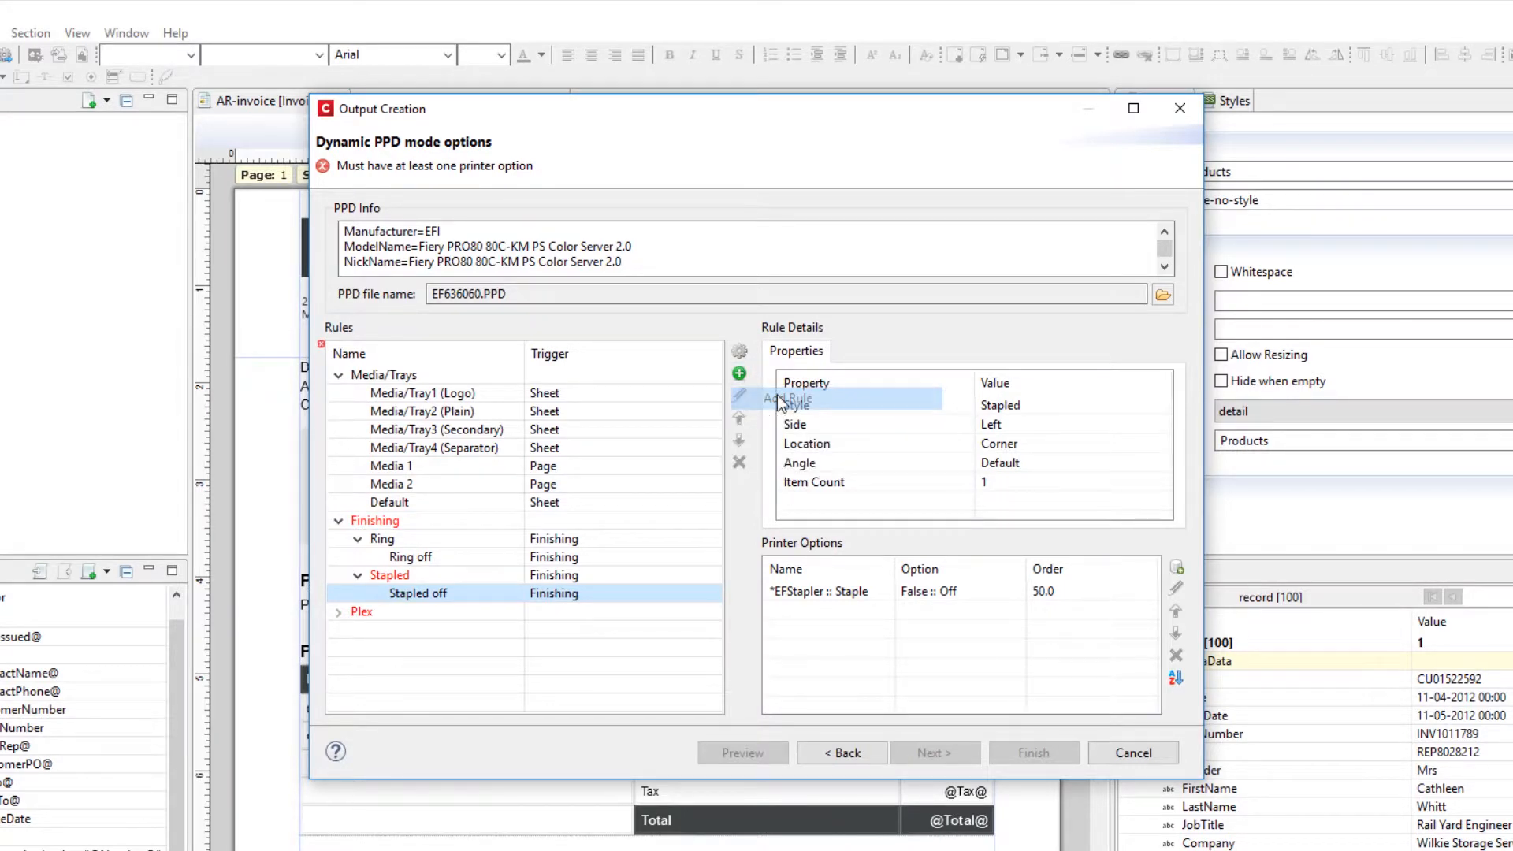
{"action": "left_click", "coordinate": [512, 576]}
{"action": "left_click", "coordinate": [739, 373]}
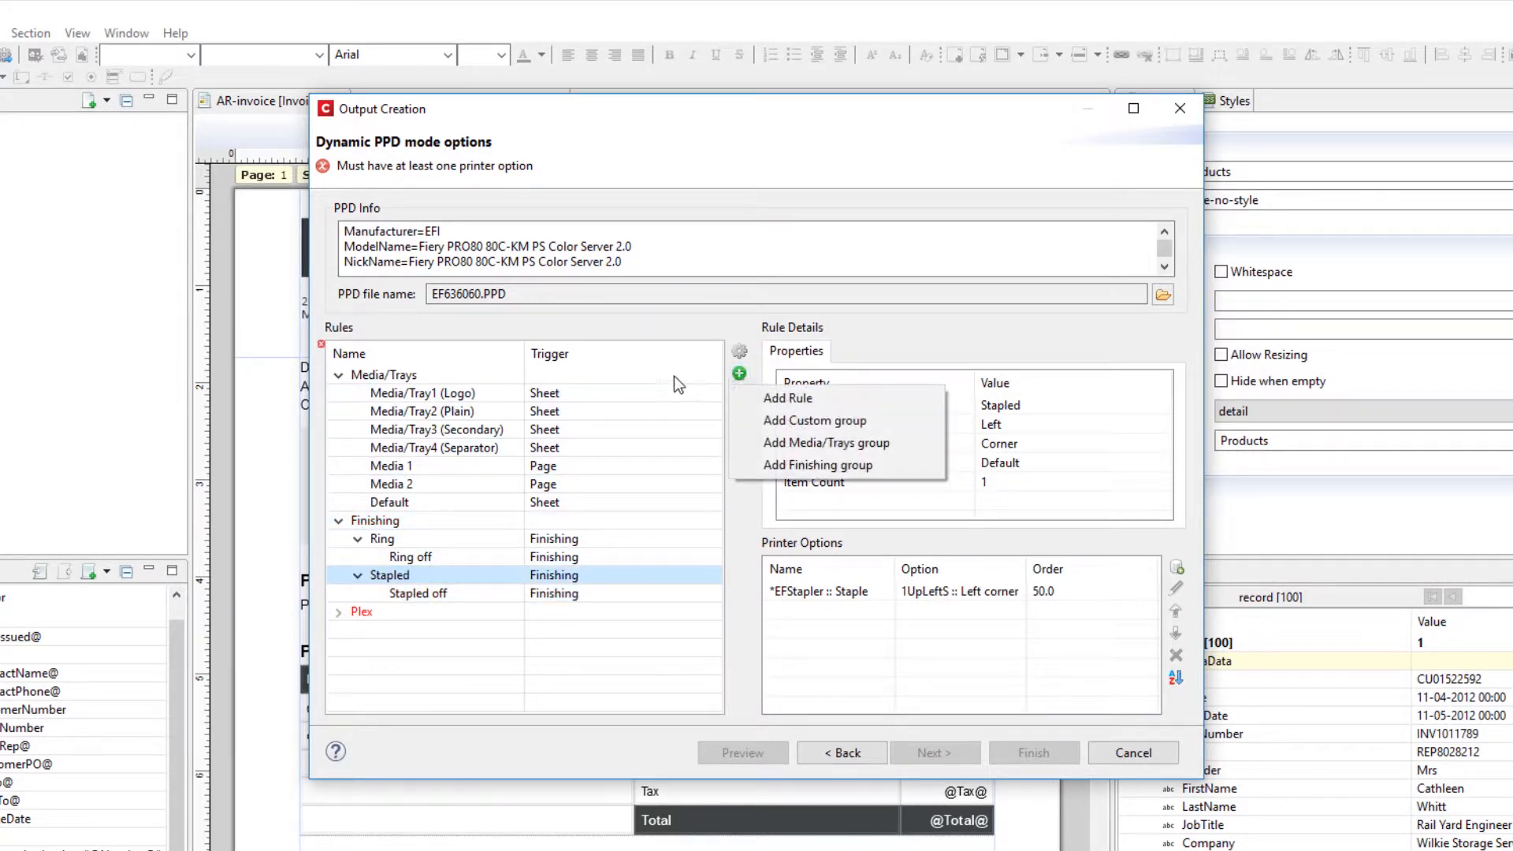
{"action": "left_click", "coordinate": [787, 398]}
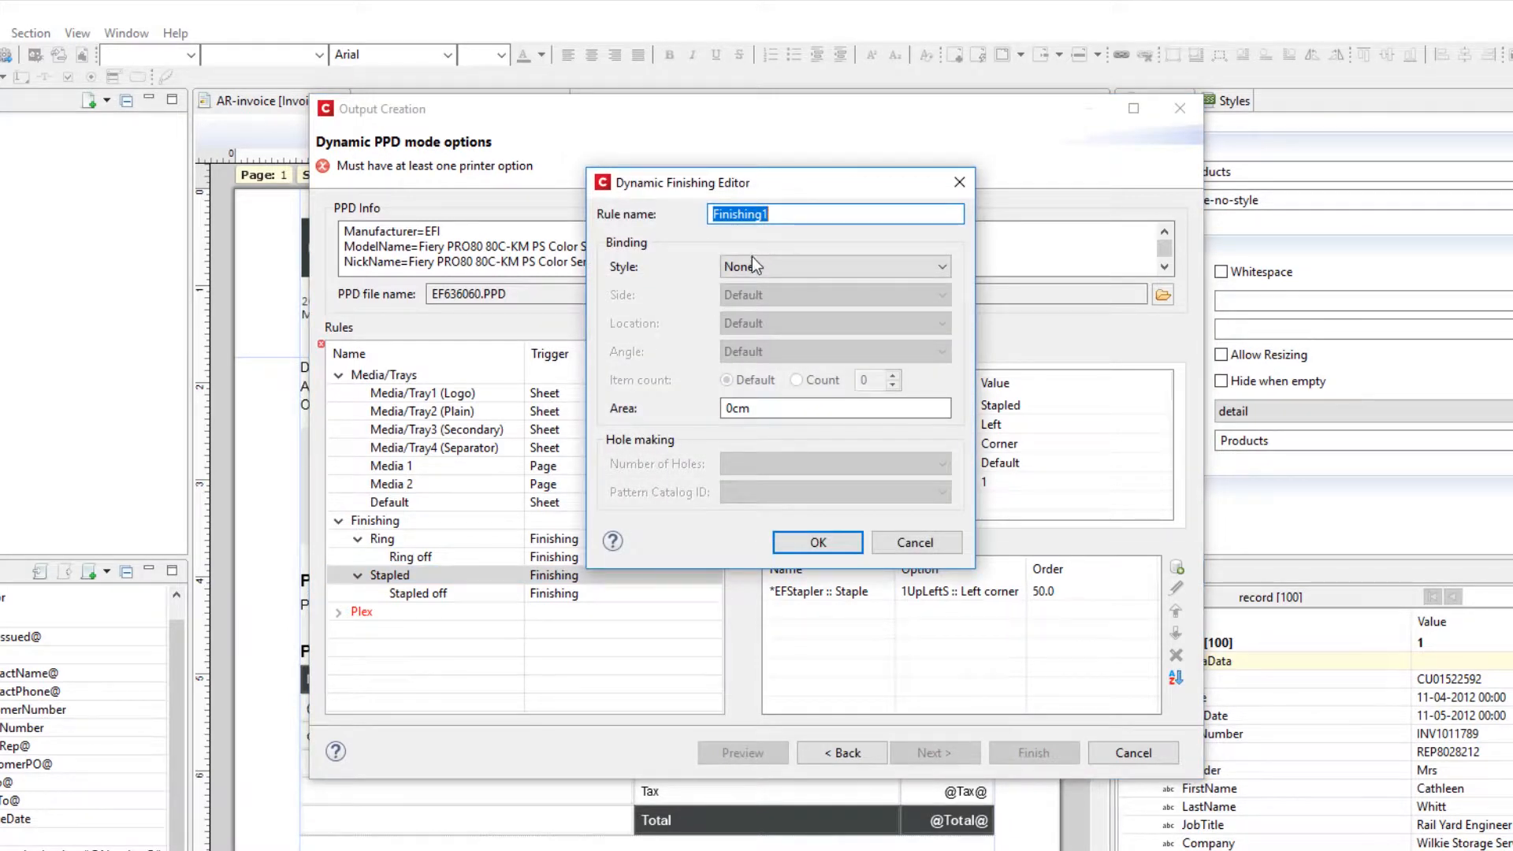
{"action": "left_click", "coordinate": [754, 266]}
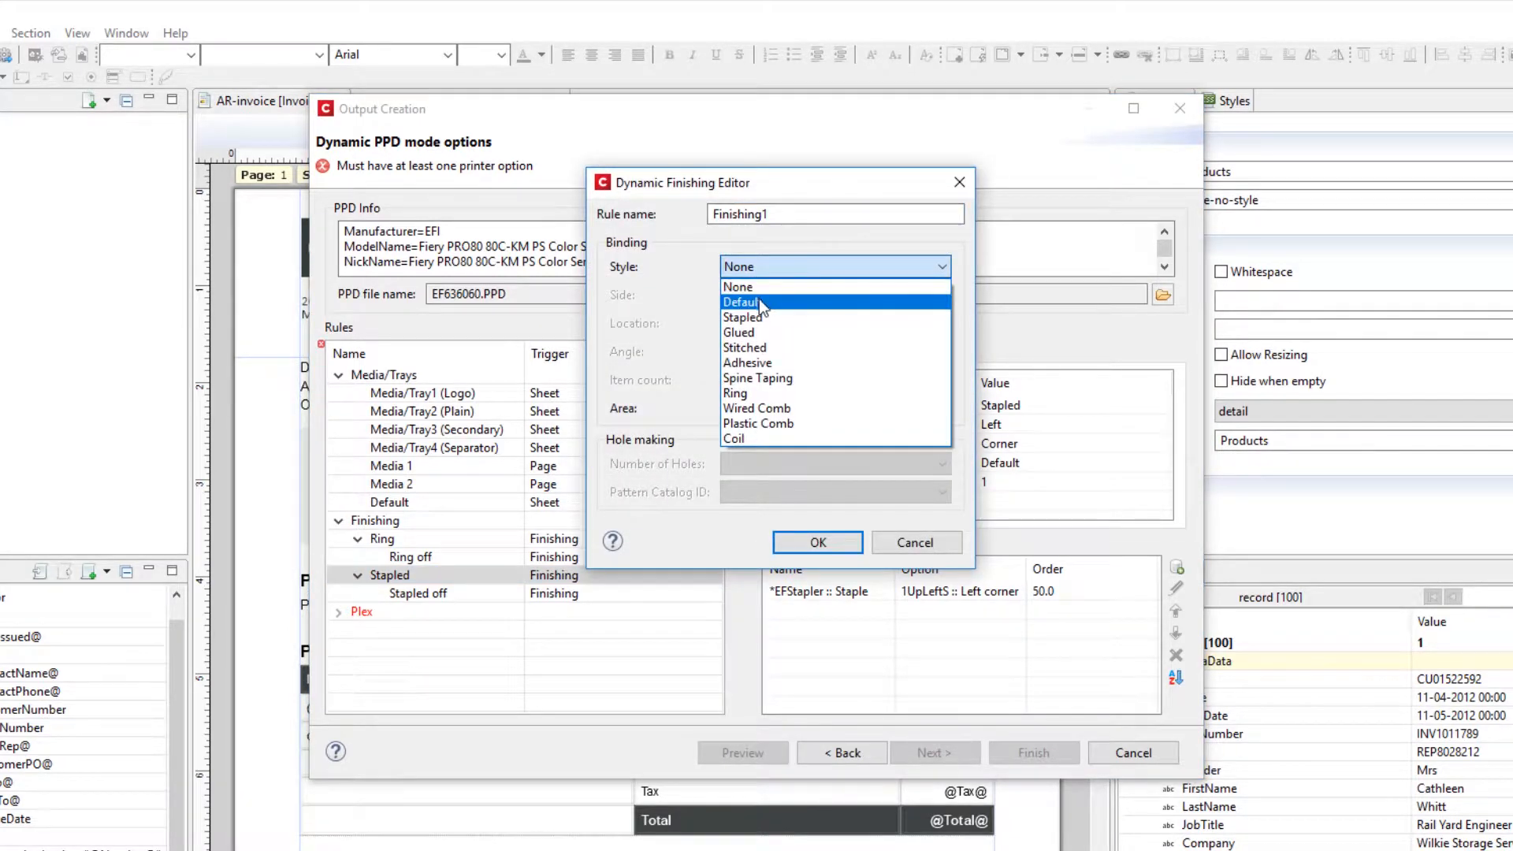
{"action": "left_click", "coordinate": [759, 298]}
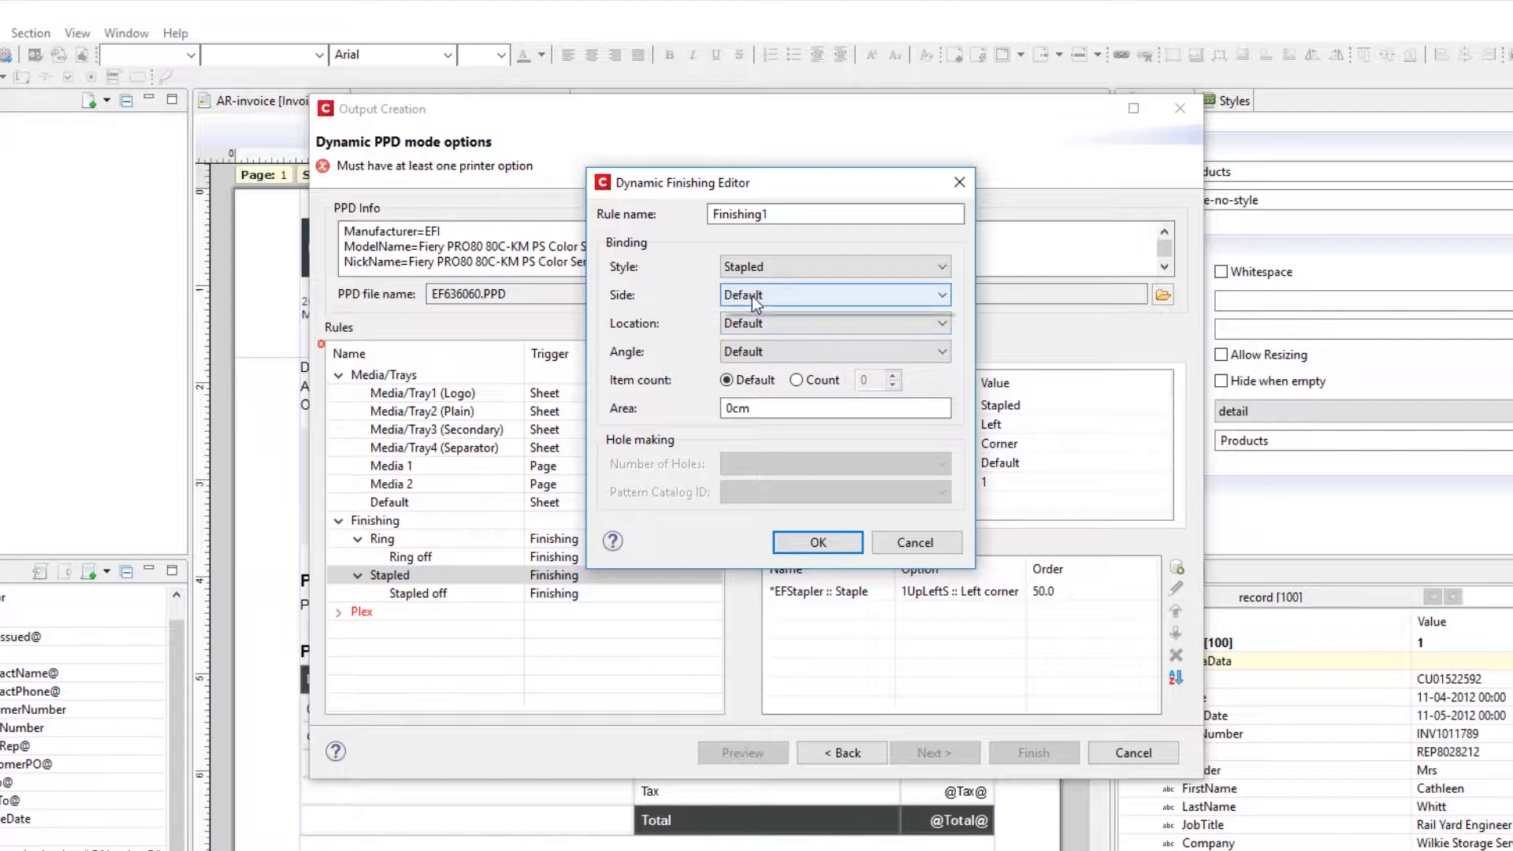
{"action": "left_click", "coordinate": [752, 295]}
{"action": "left_click", "coordinate": [753, 328]}
{"action": "left_click", "coordinate": [796, 380]}
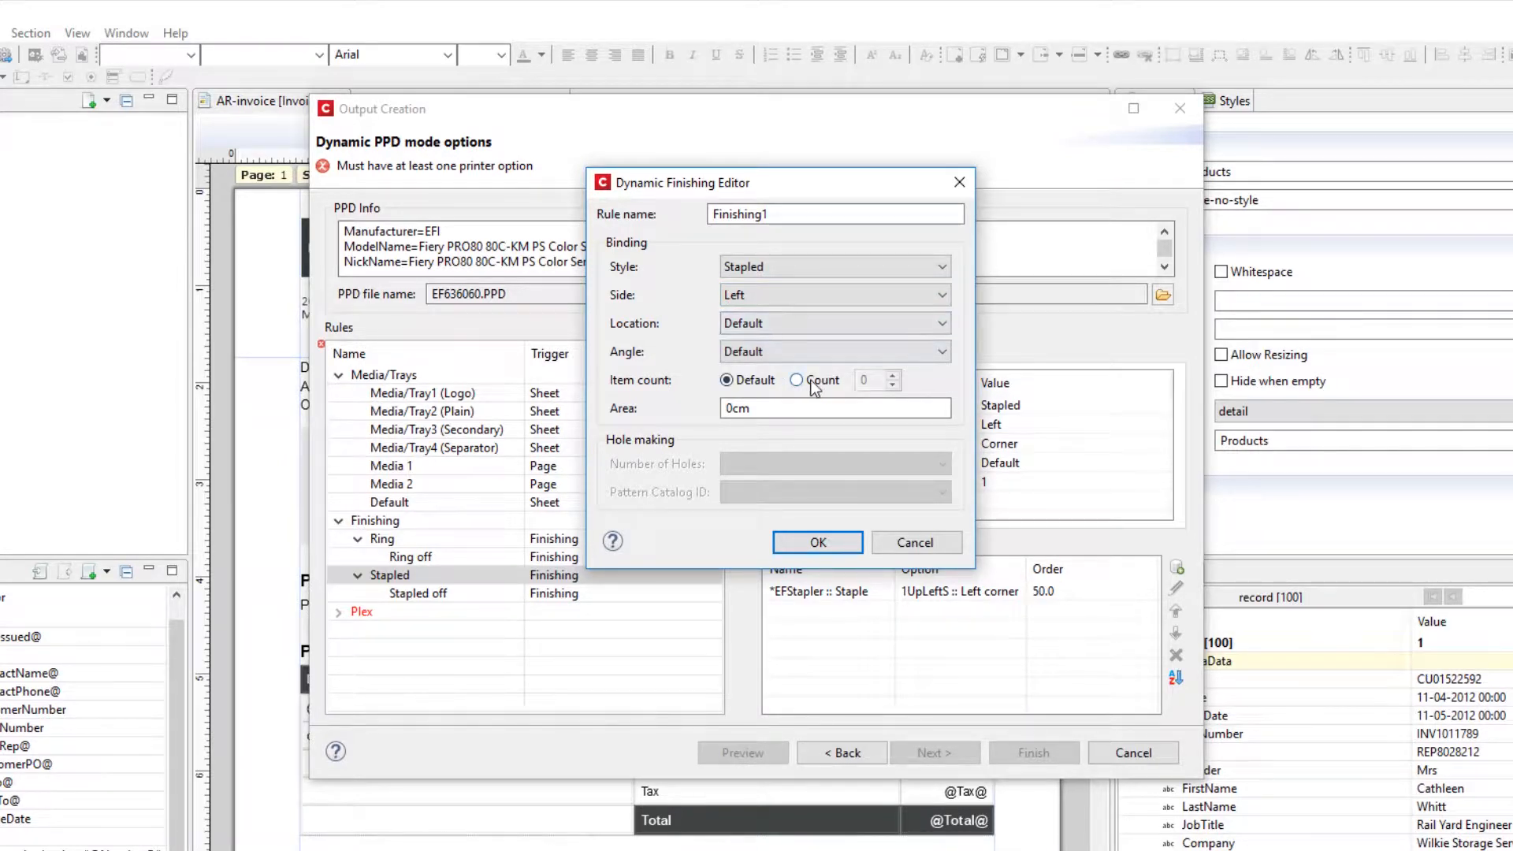
{"action": "left_click", "coordinate": [893, 376]}
{"action": "left_click", "coordinate": [893, 376]}
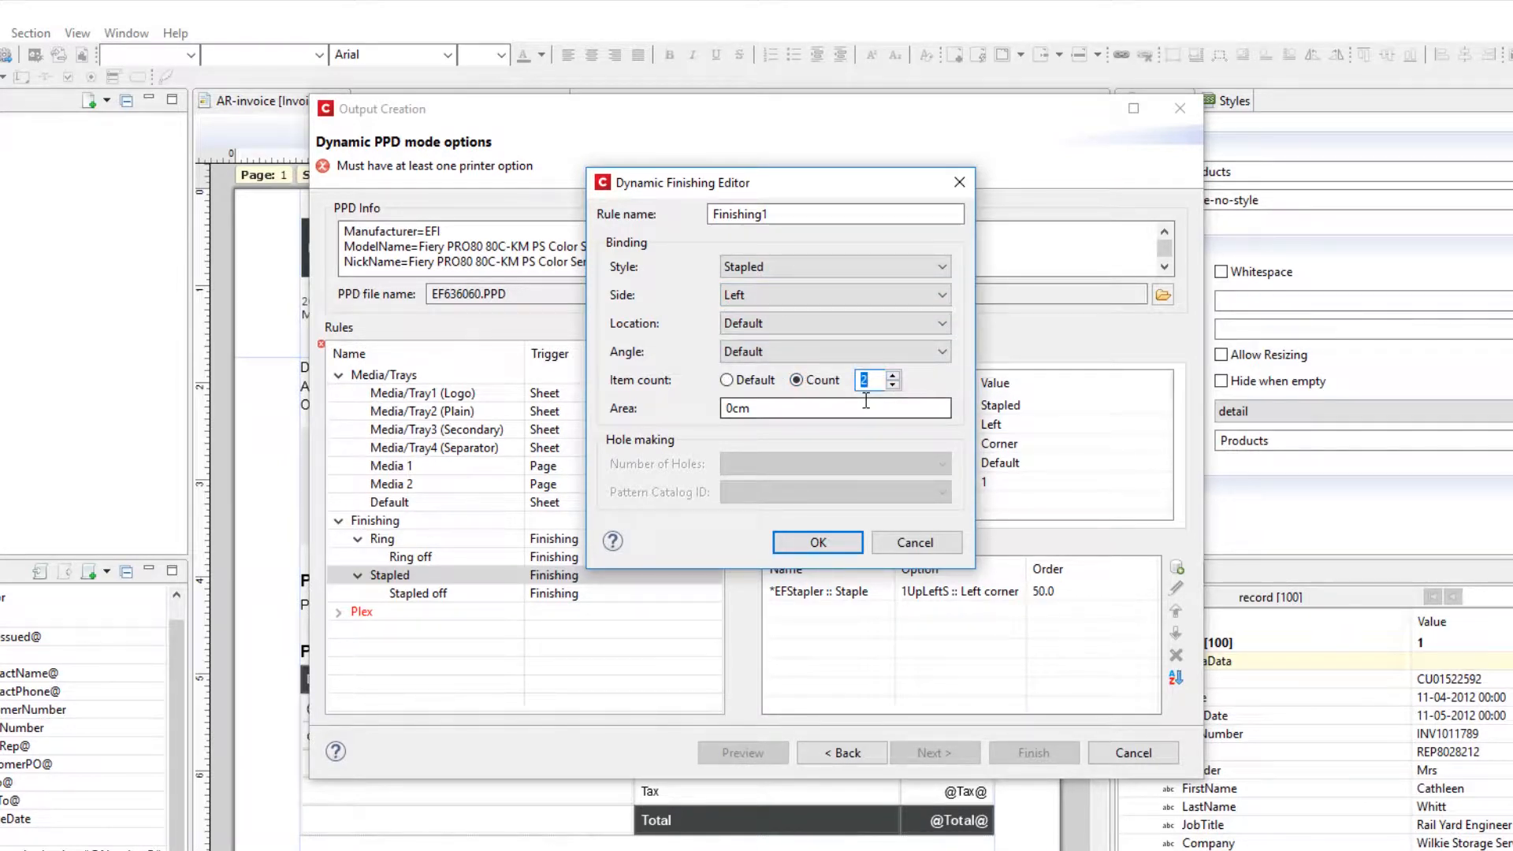
Set the new stapling rule's location to Side, name the rule 2 Staples and save it.
{"action": "left_click", "coordinate": [740, 329]}
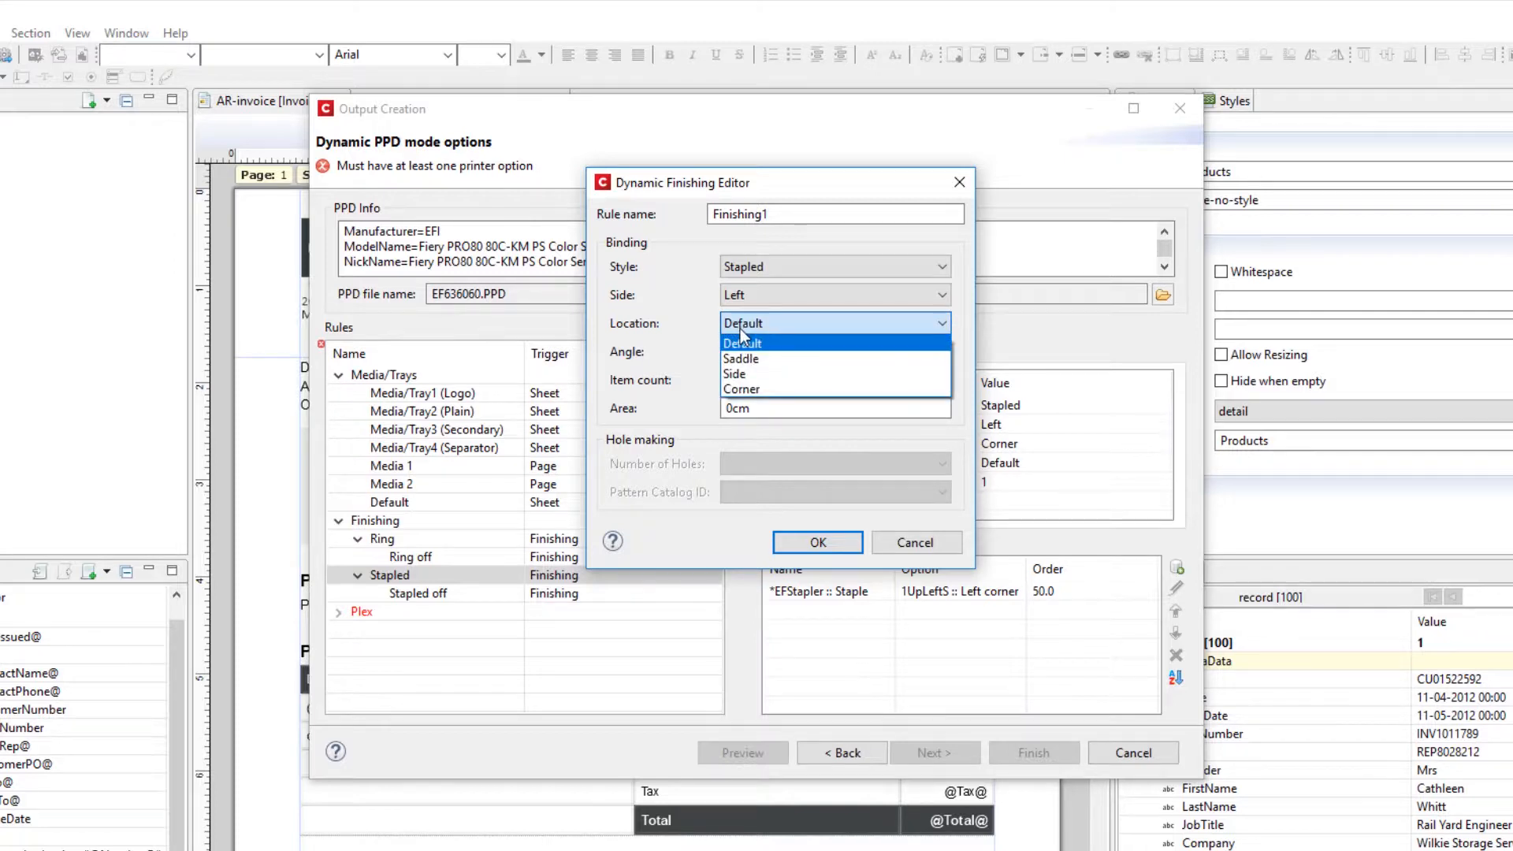
{"action": "left_click", "coordinate": [741, 375]}
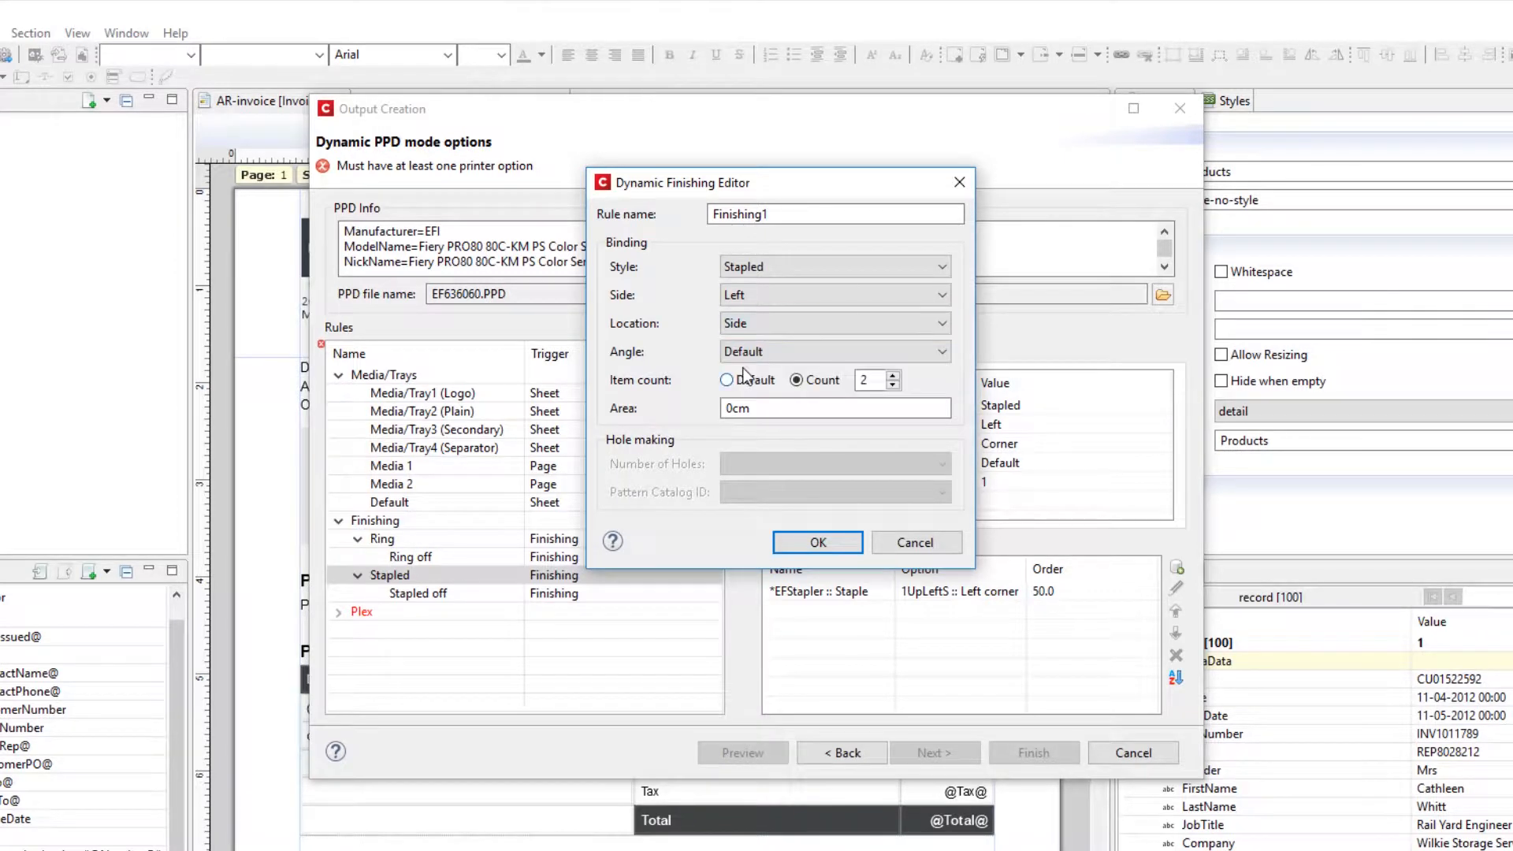
{"action": "double_click", "coordinate": [791, 218]}
{"action": "type", "text": "S"}
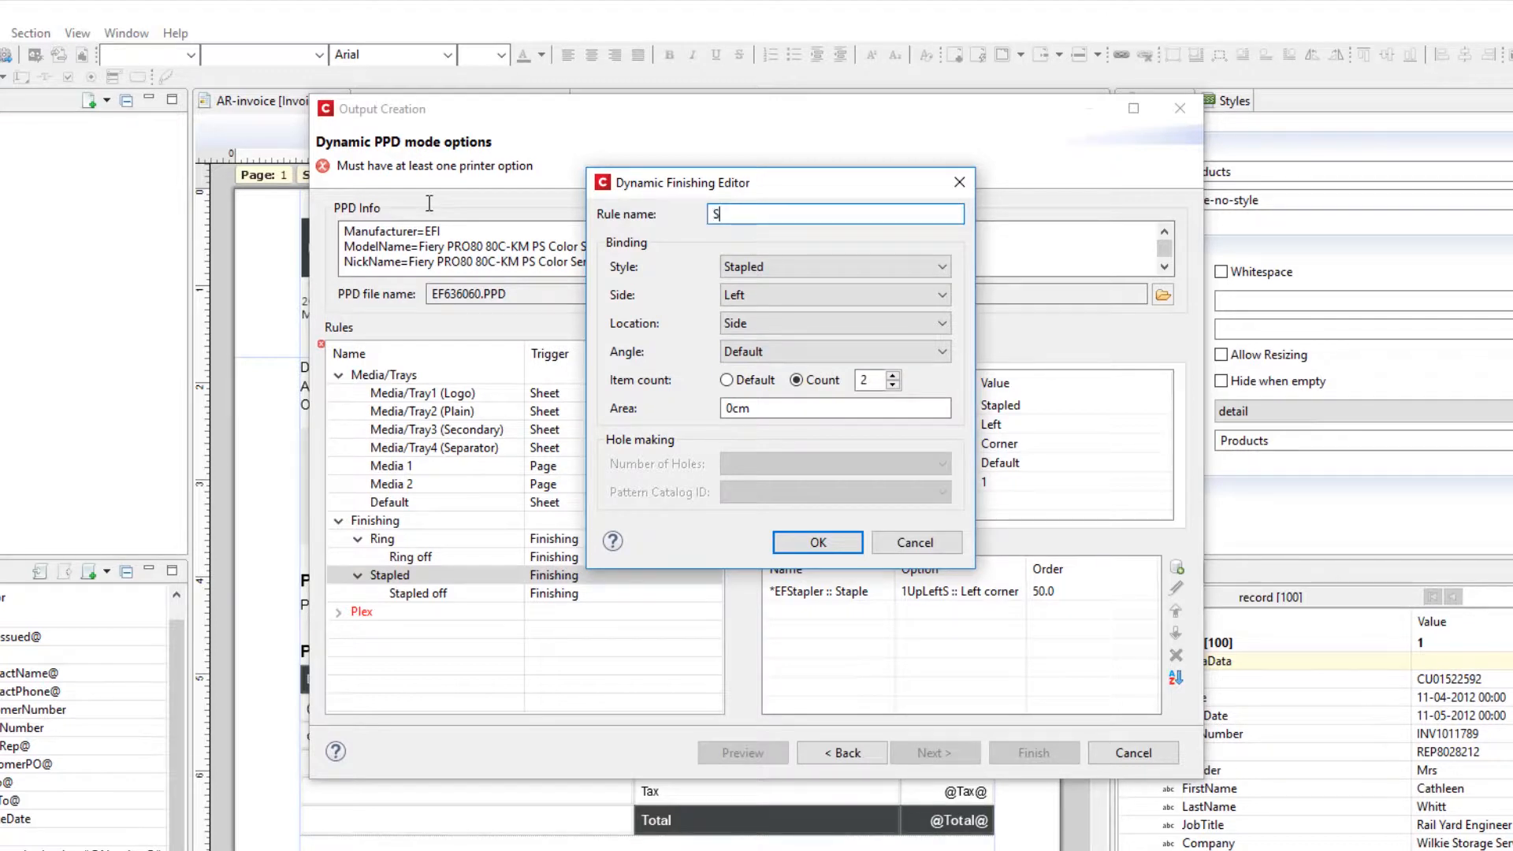
{"action": "type", "text": "taple 2"}
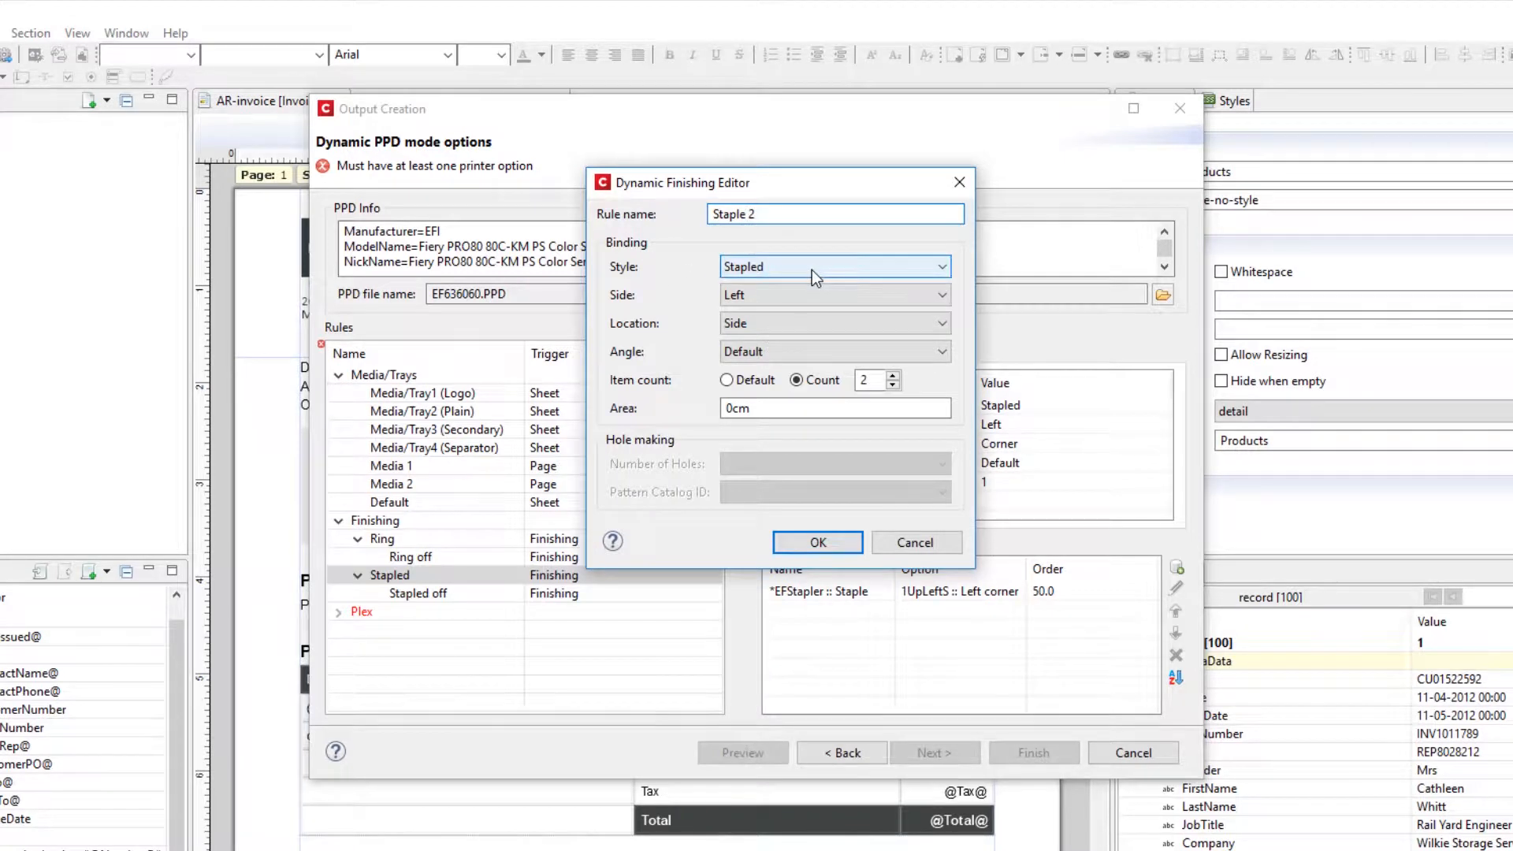
{"action": "key", "text": "Left"}
{"action": "key", "text": "Left"}
{"action": "key", "text": "Left"}
{"action": "key", "text": "Left"}
{"action": "key", "text": "Left"}
{"action": "key", "text": "Left"}
{"action": "key", "text": "Left"}
{"action": "key", "text": "Left"}
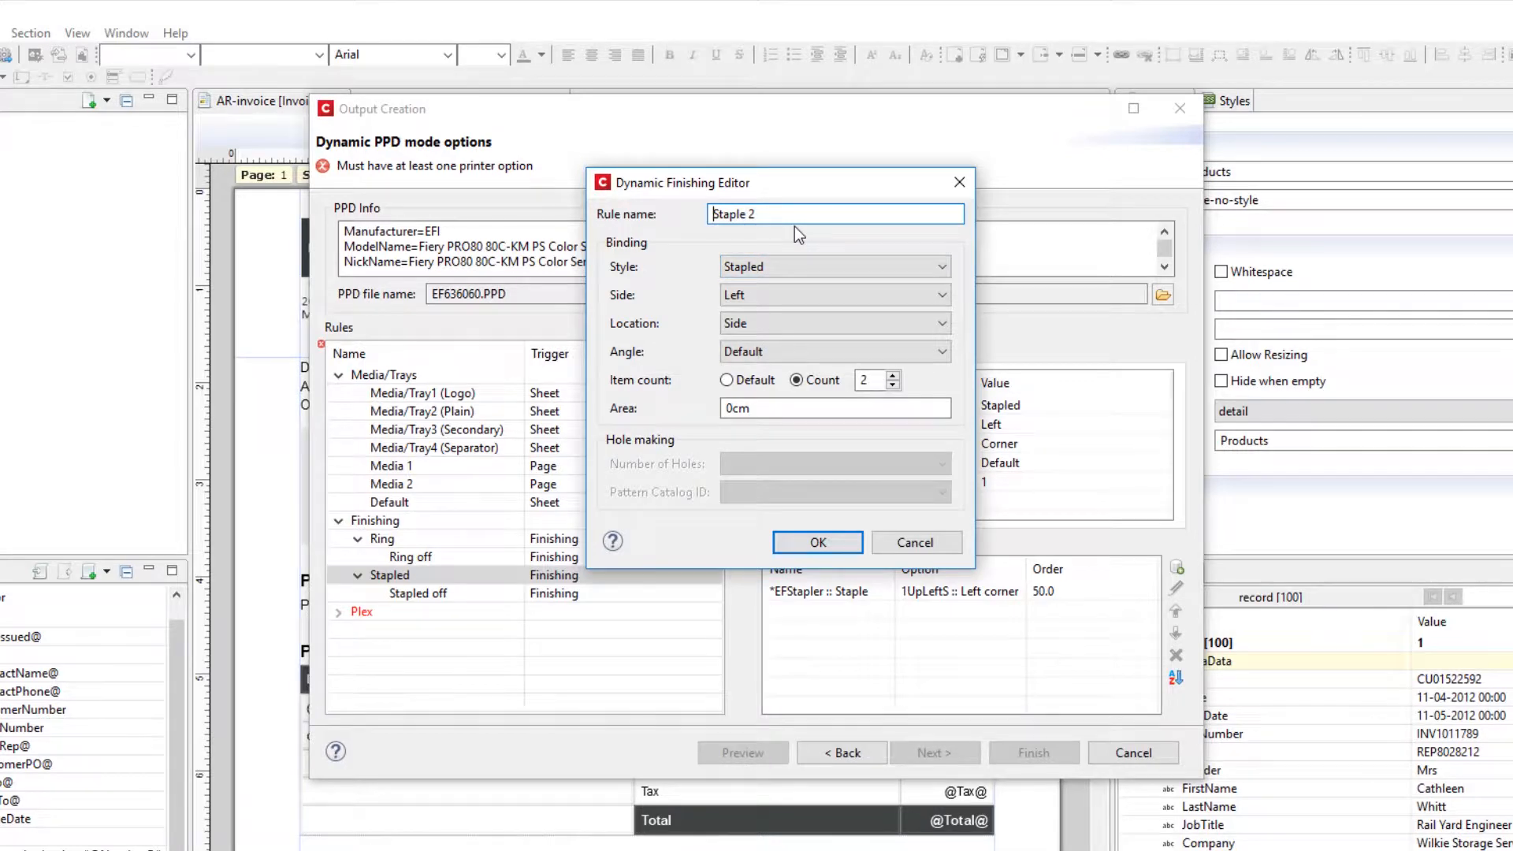
{"action": "type", "text": "2 s"}
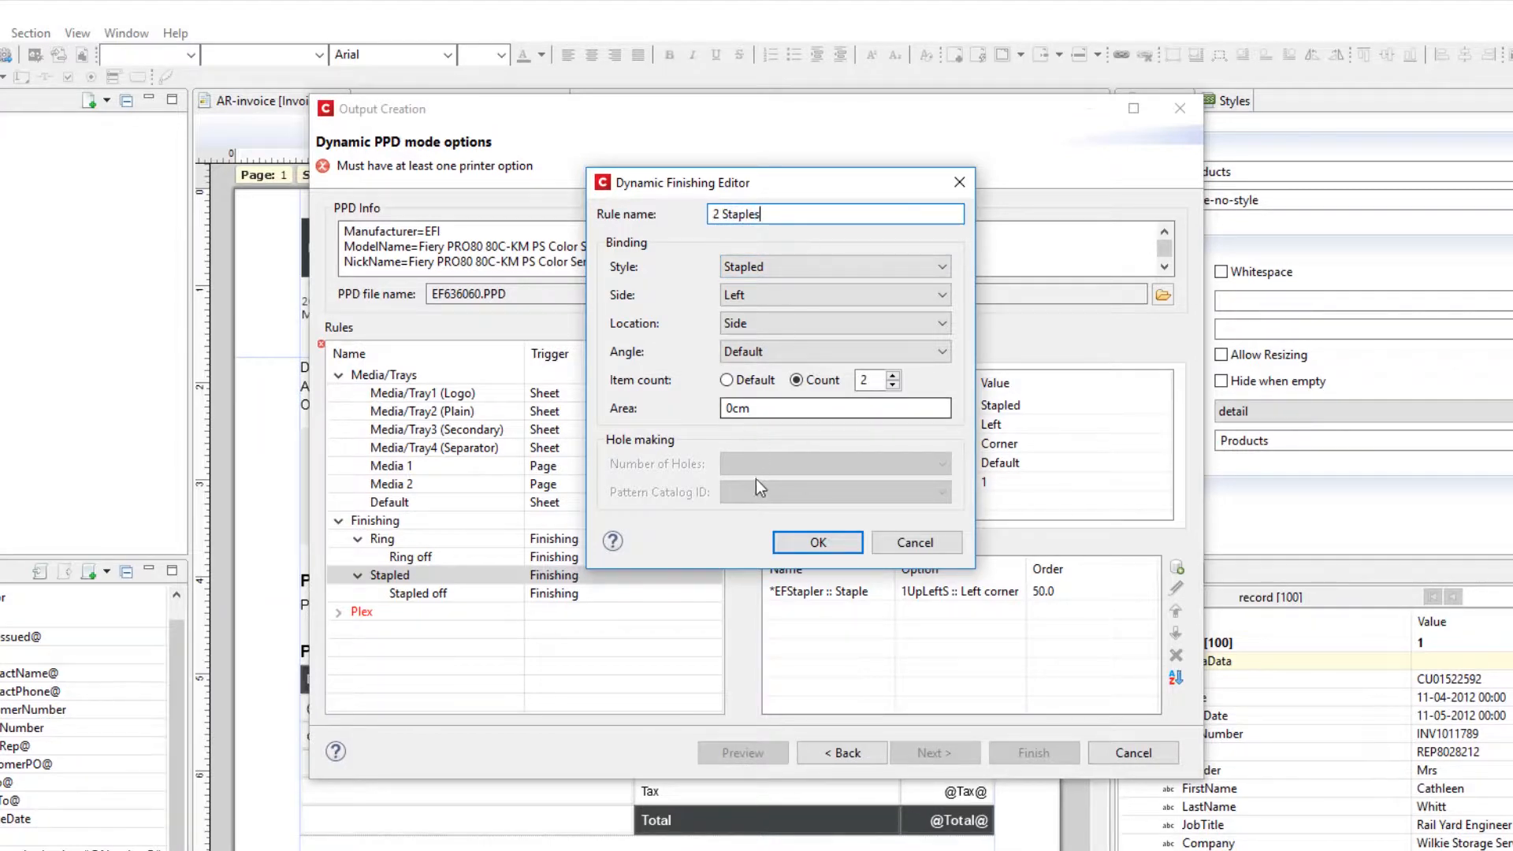
{"action": "left_click", "coordinate": [798, 539]}
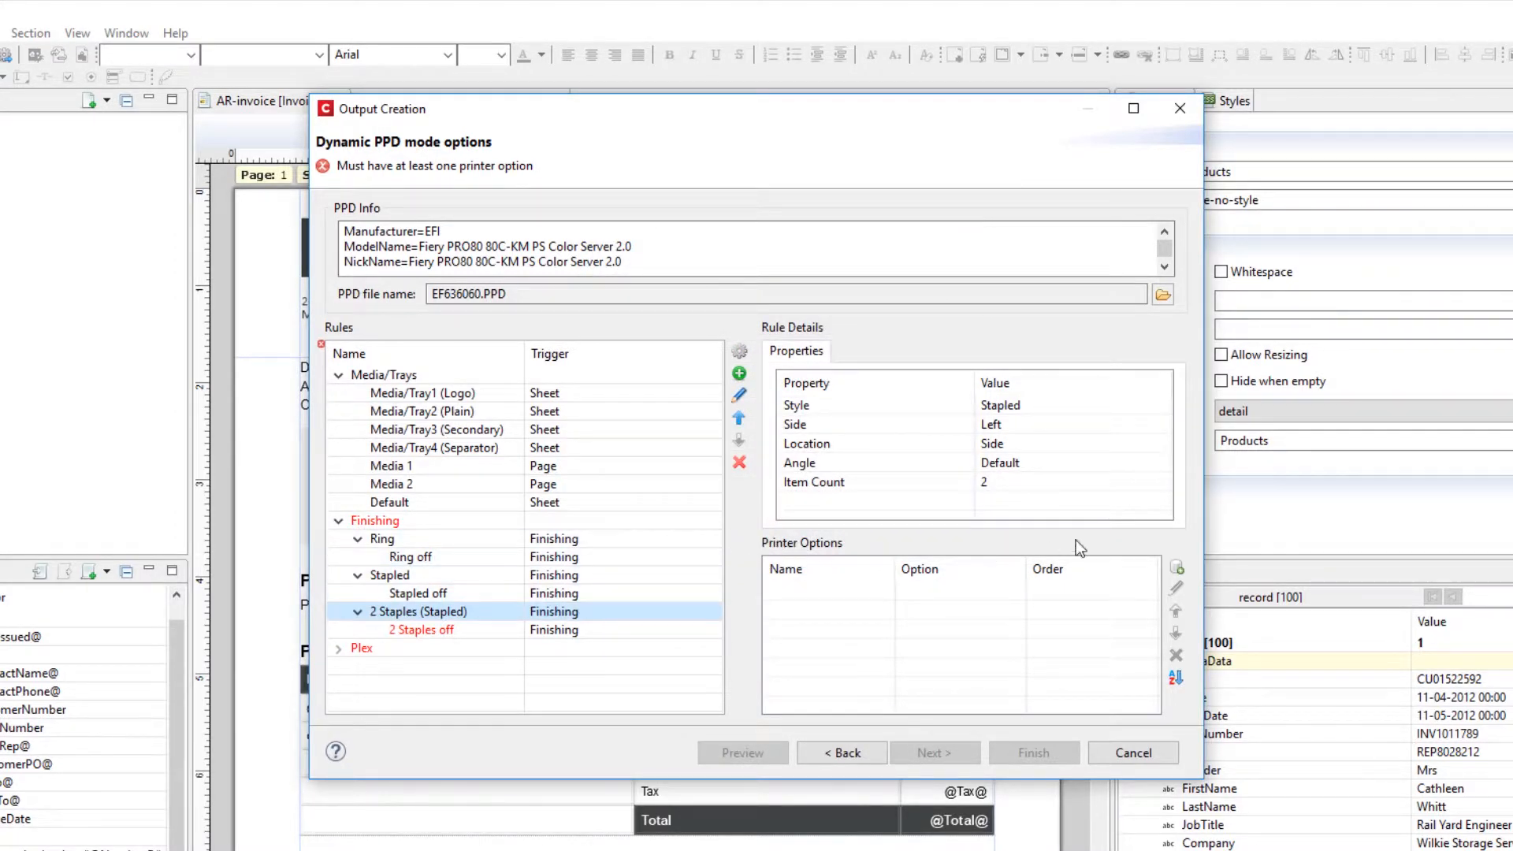
Add the EFStapler printer option with 2Left :: Left 2 position to the 2 Staples rule.
{"action": "left_click", "coordinate": [1175, 569]}
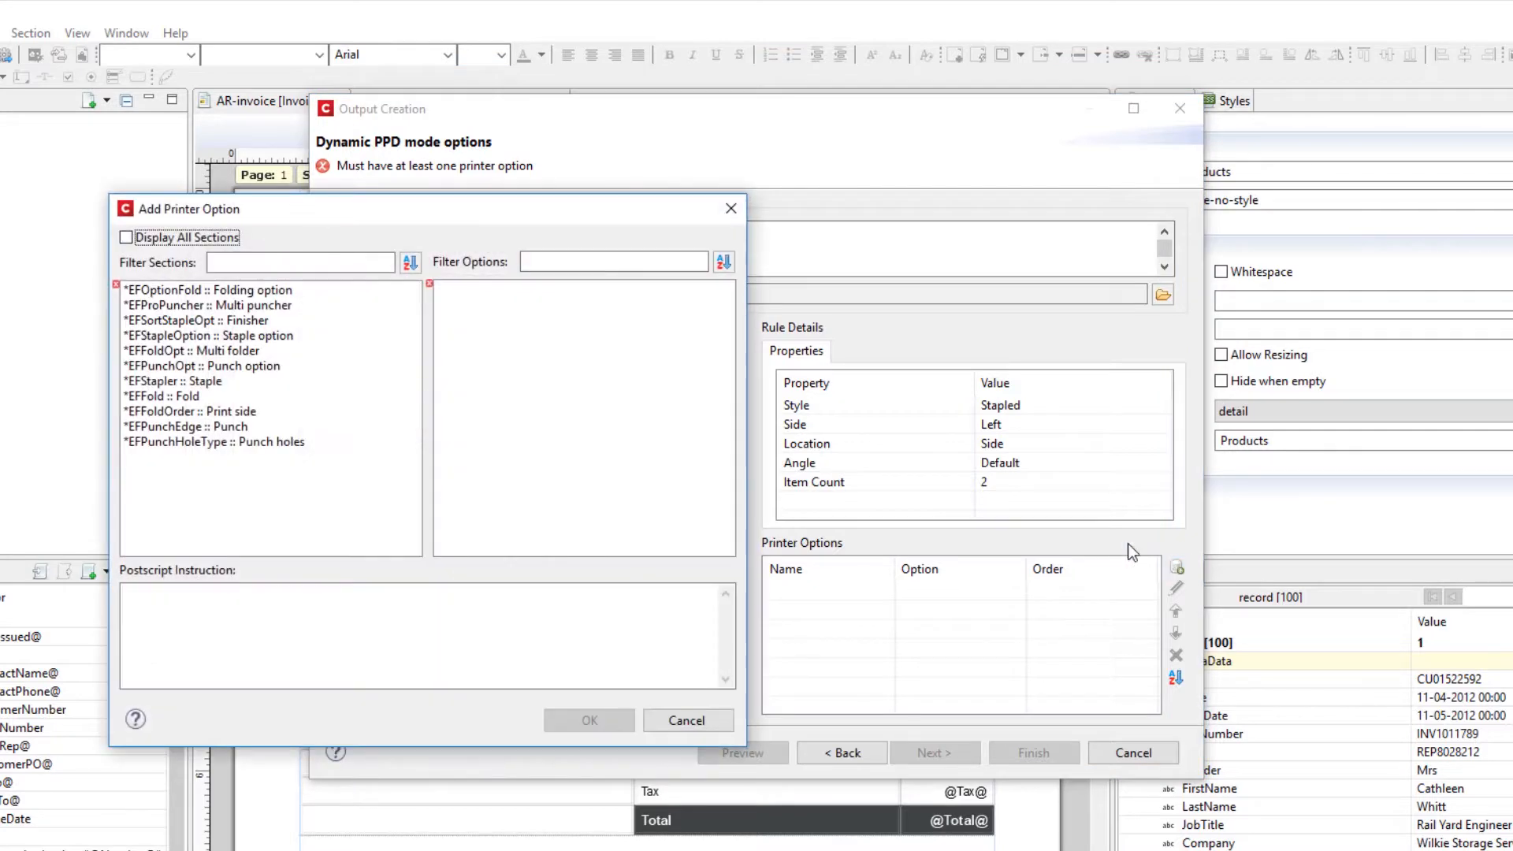
{"action": "left_click", "coordinate": [203, 383]}
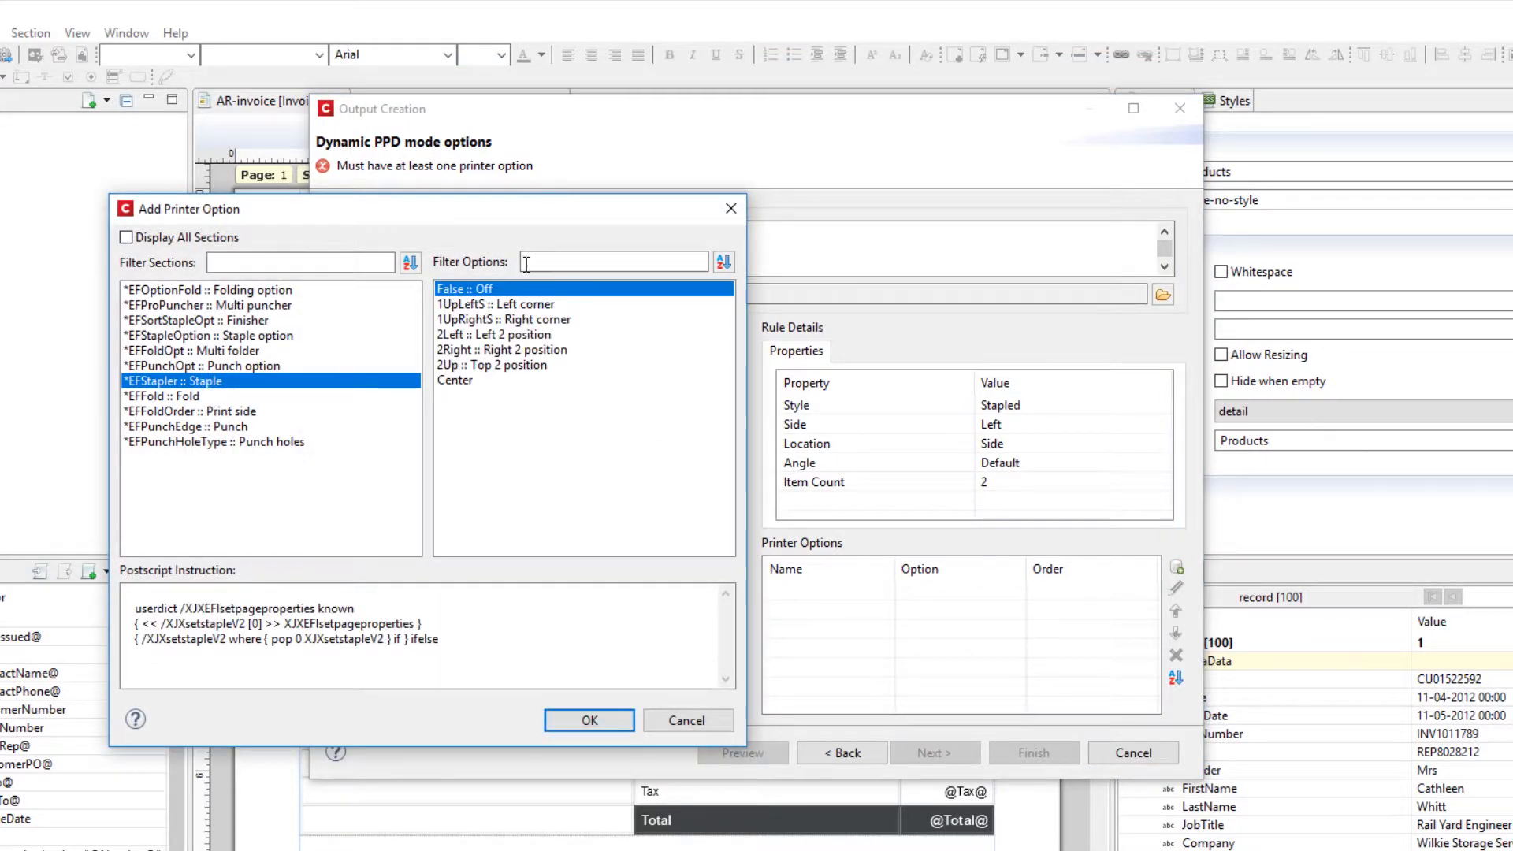
{"action": "left_click", "coordinate": [489, 337]}
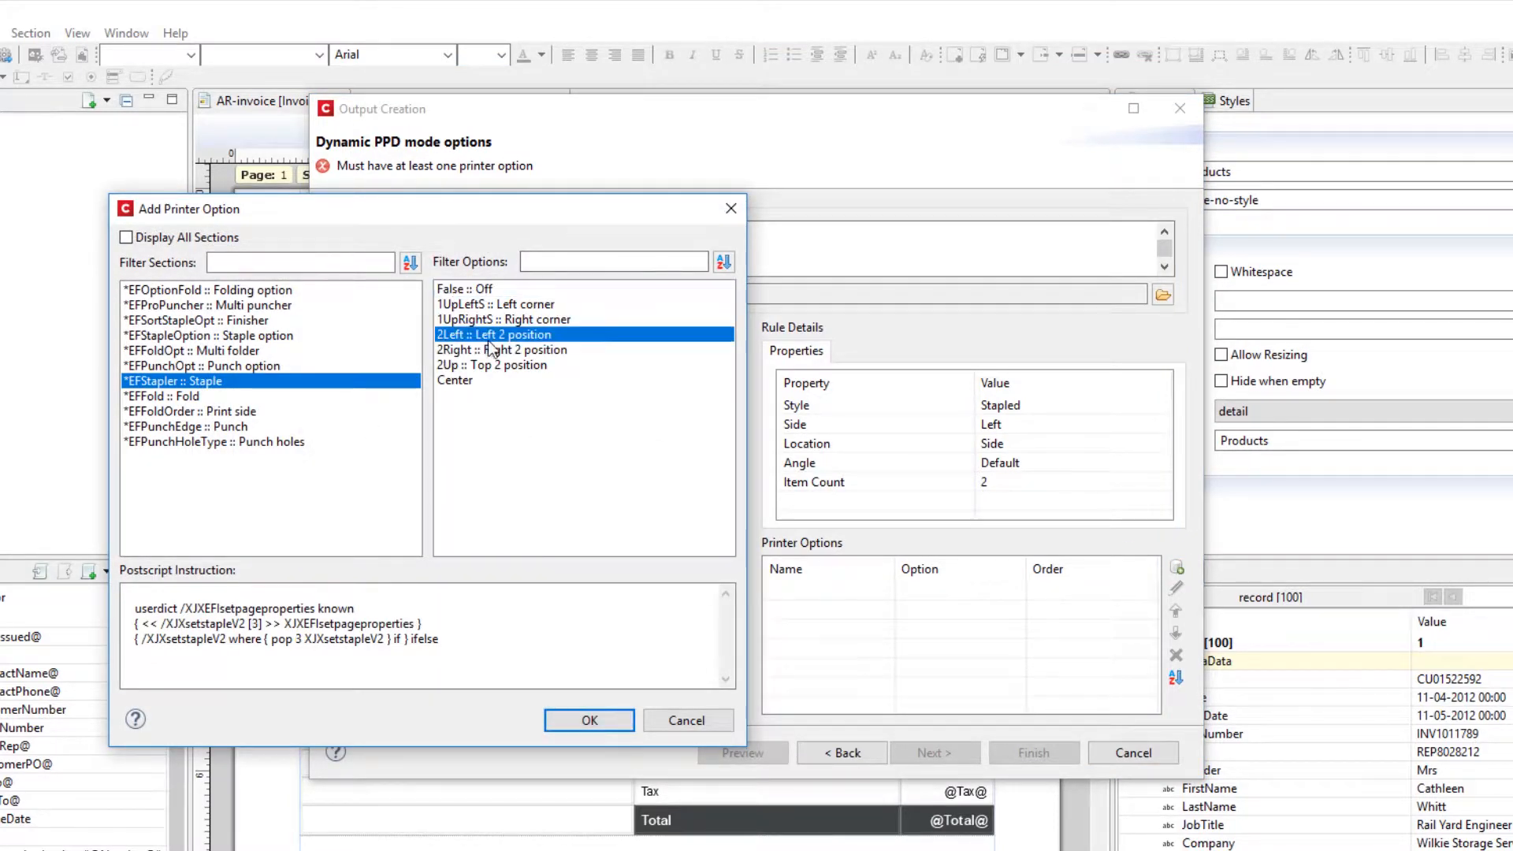
{"action": "left_click", "coordinate": [587, 719]}
Add the EFStapler printer option with False :: Off to the 2 Staples off rule.
{"action": "left_click", "coordinate": [449, 624]}
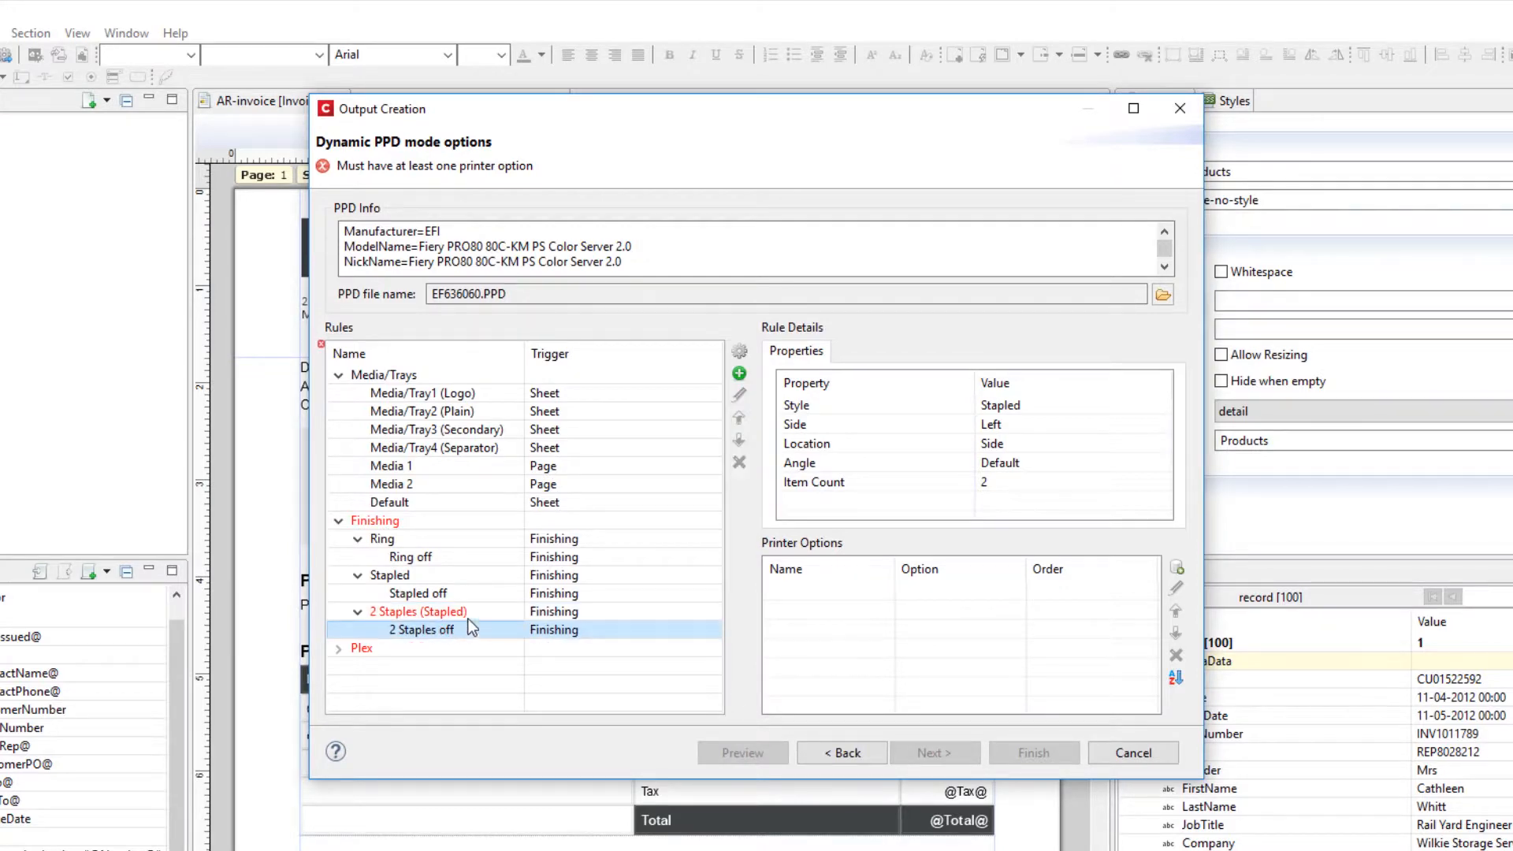
{"action": "left_click", "coordinate": [1175, 569]}
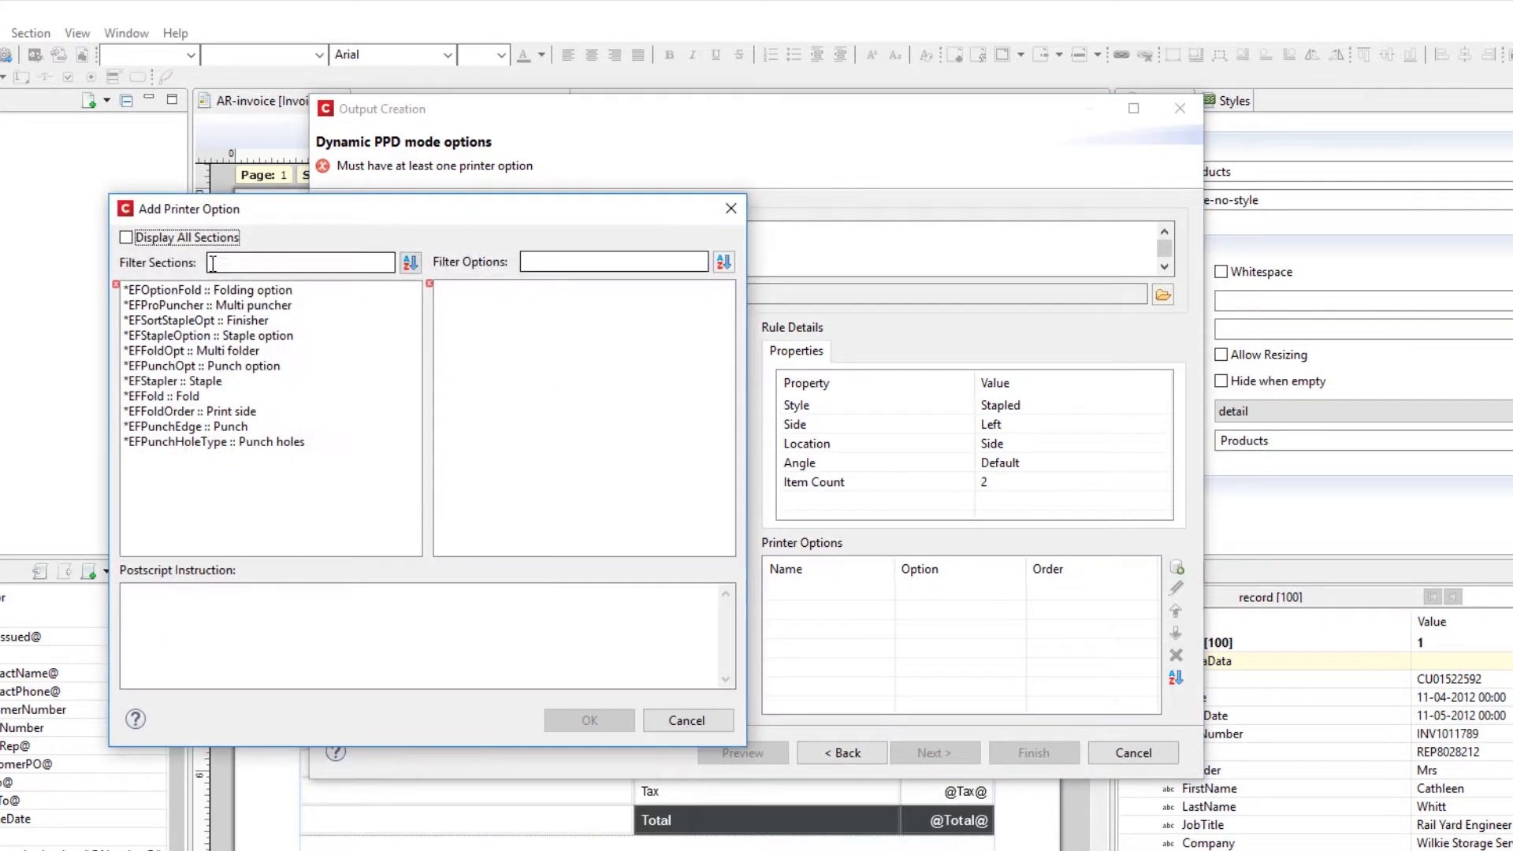
{"action": "left_click", "coordinate": [195, 385]}
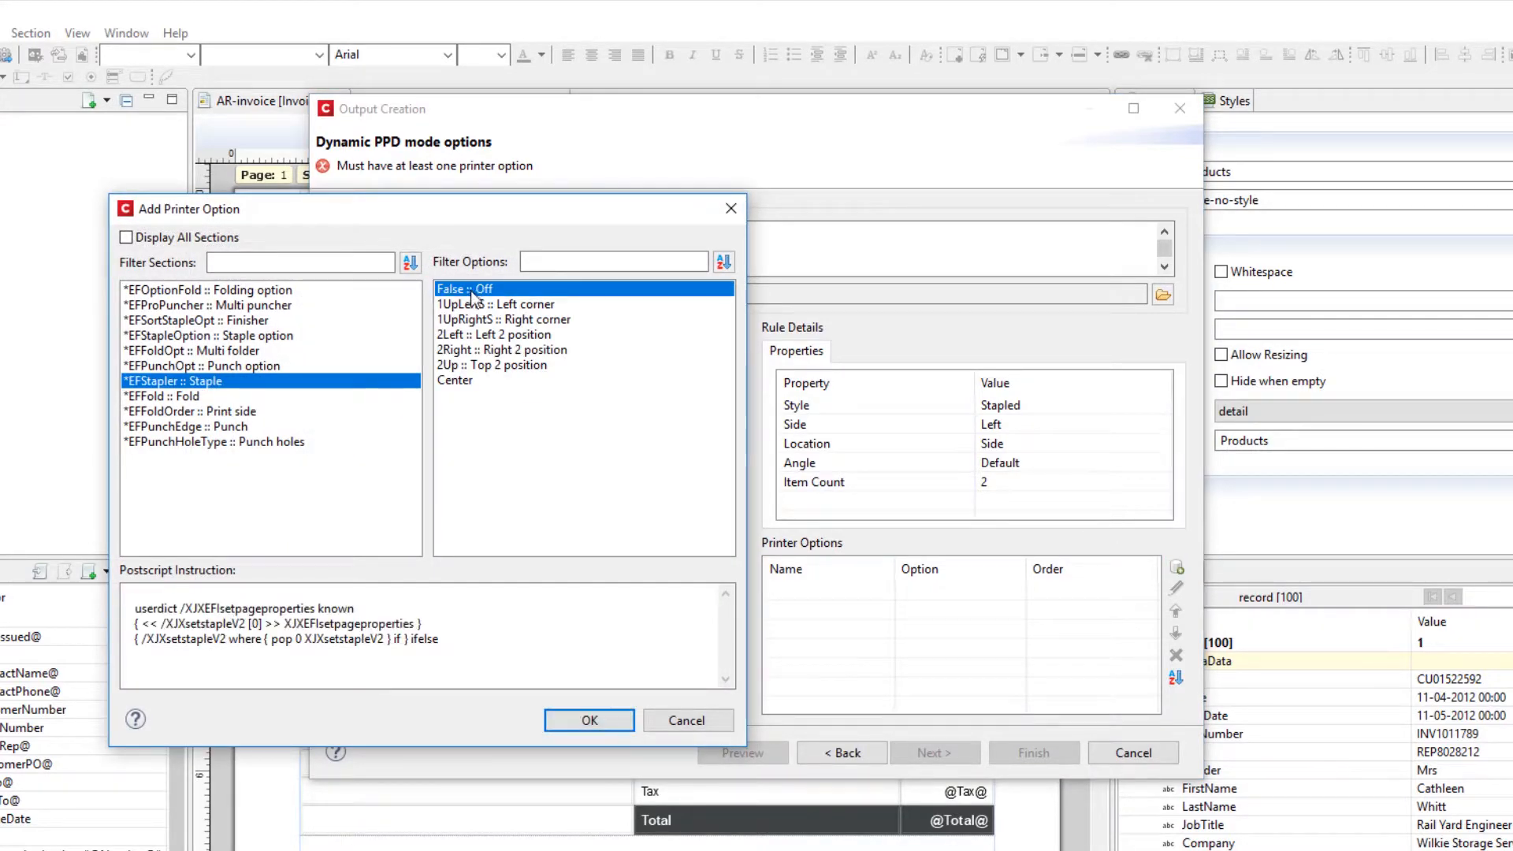
{"action": "left_click", "coordinate": [588, 721]}
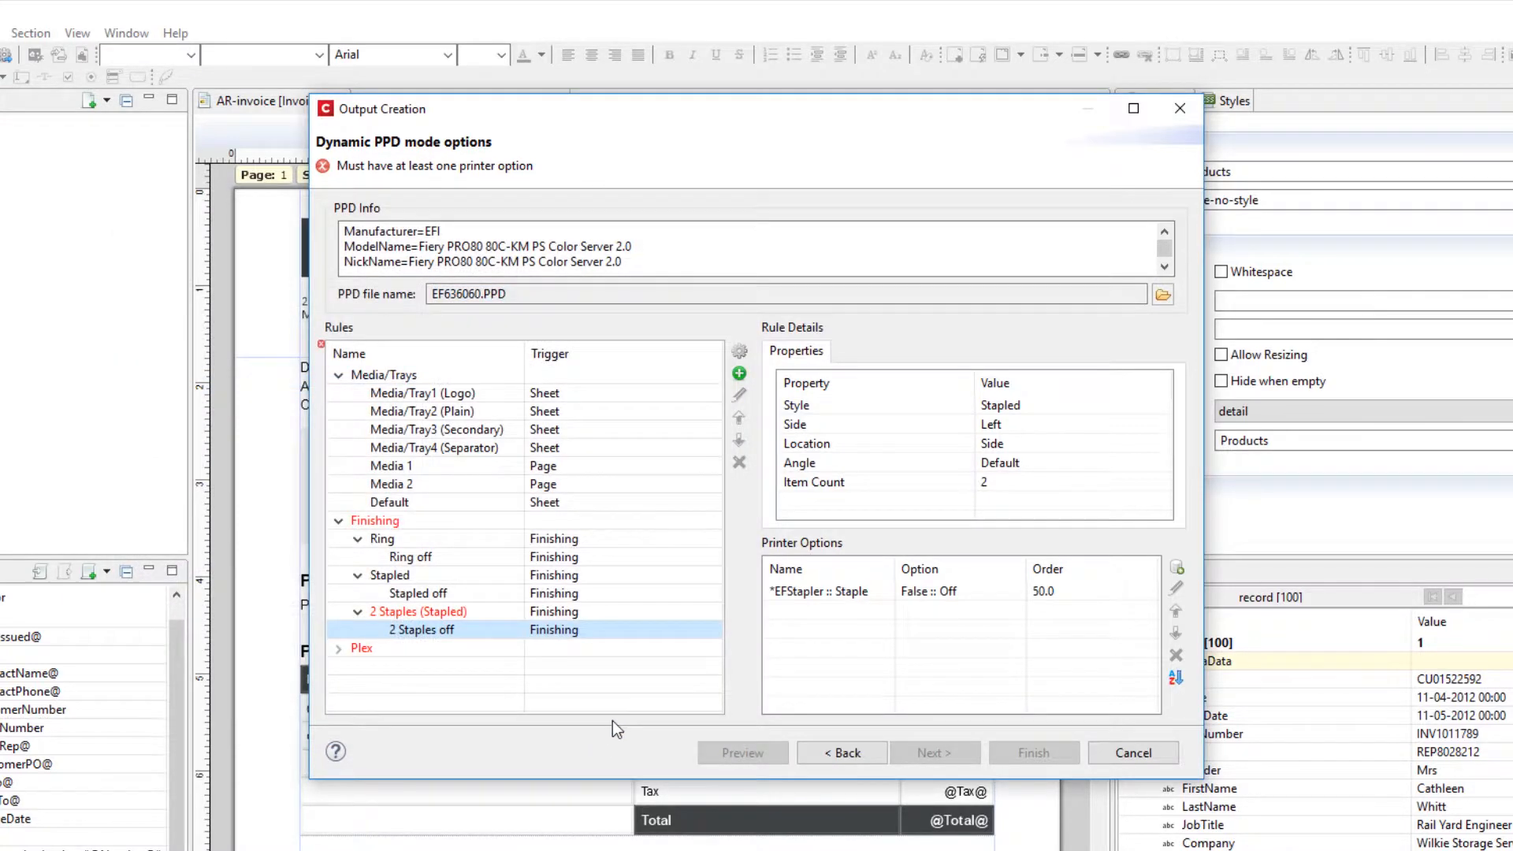
Compare the properties and printer options of the Stapled and 2 Staples rules.
{"action": "left_click", "coordinate": [380, 613]}
{"action": "left_click", "coordinate": [381, 581]}
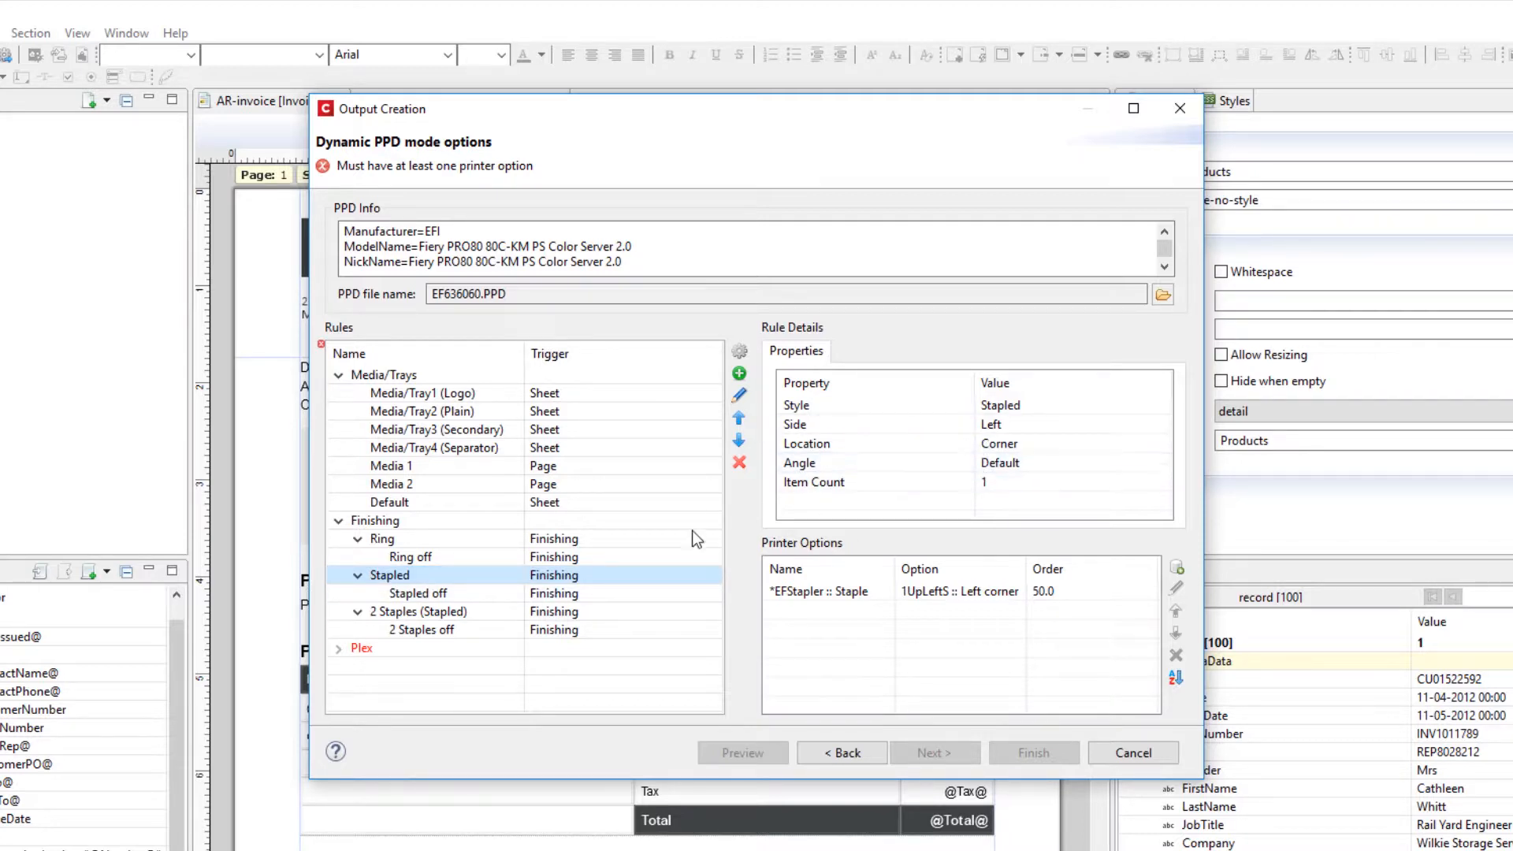
{"action": "left_click", "coordinate": [570, 612]}
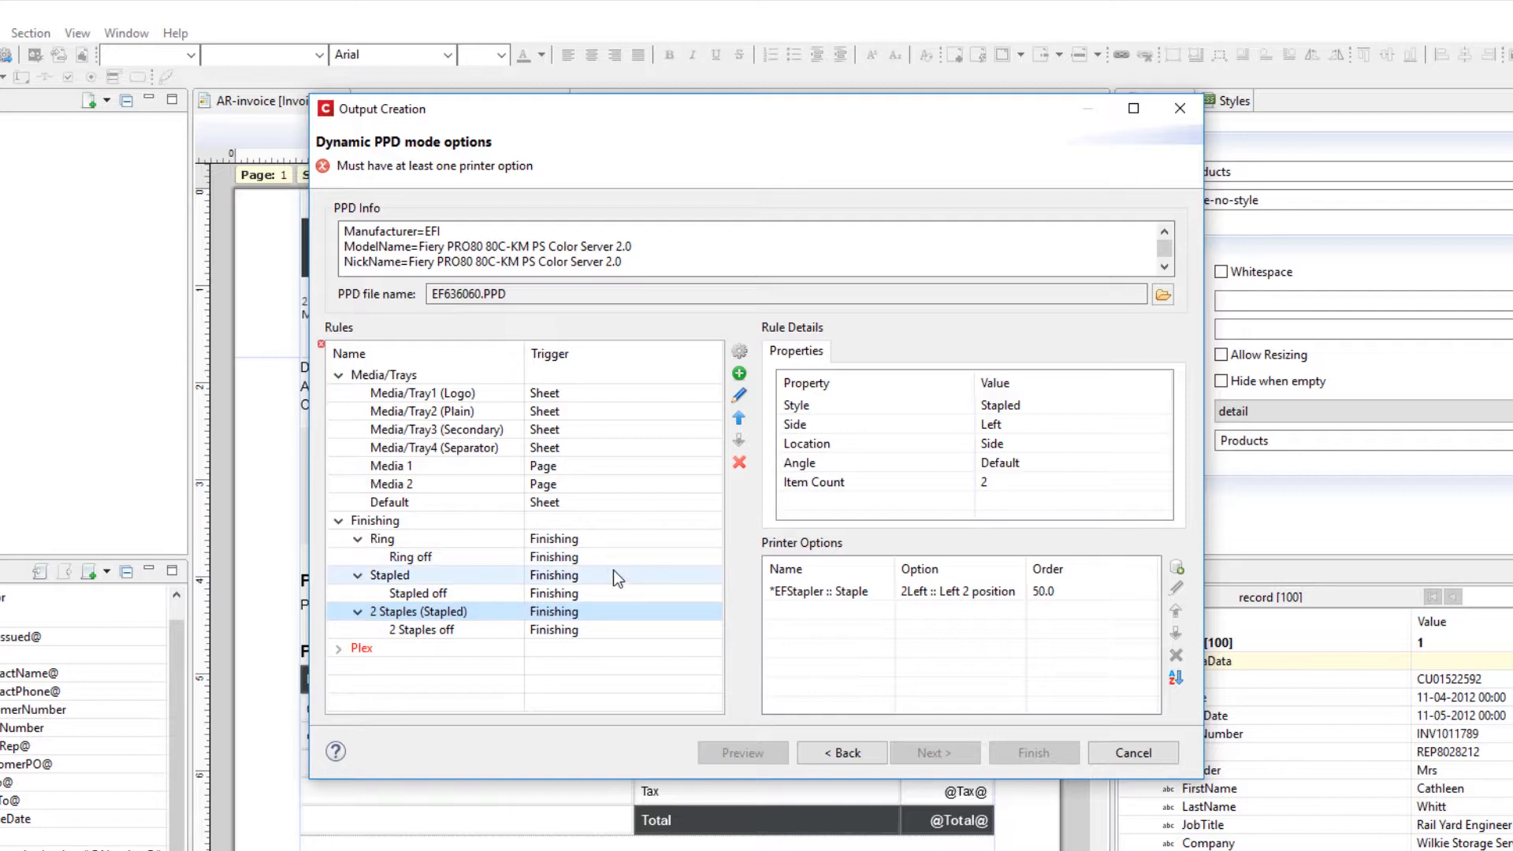
Create a new rule named Default in the Finishing group with the Stapled binding style and all other binding settings at default.
{"action": "left_click", "coordinate": [573, 518]}
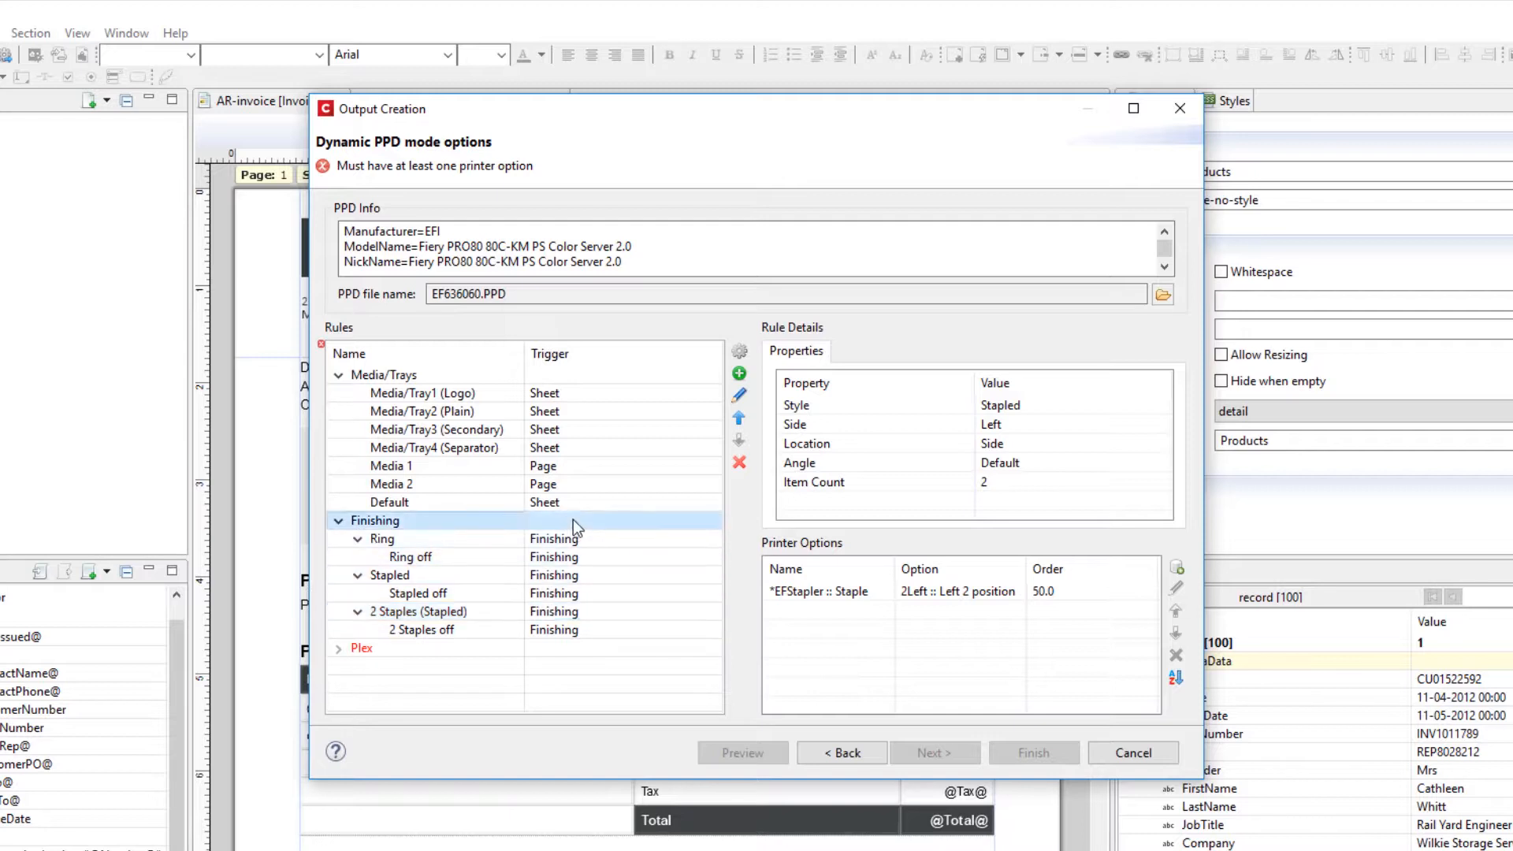
{"action": "left_click", "coordinate": [739, 375]}
{"action": "left_click", "coordinate": [755, 395]}
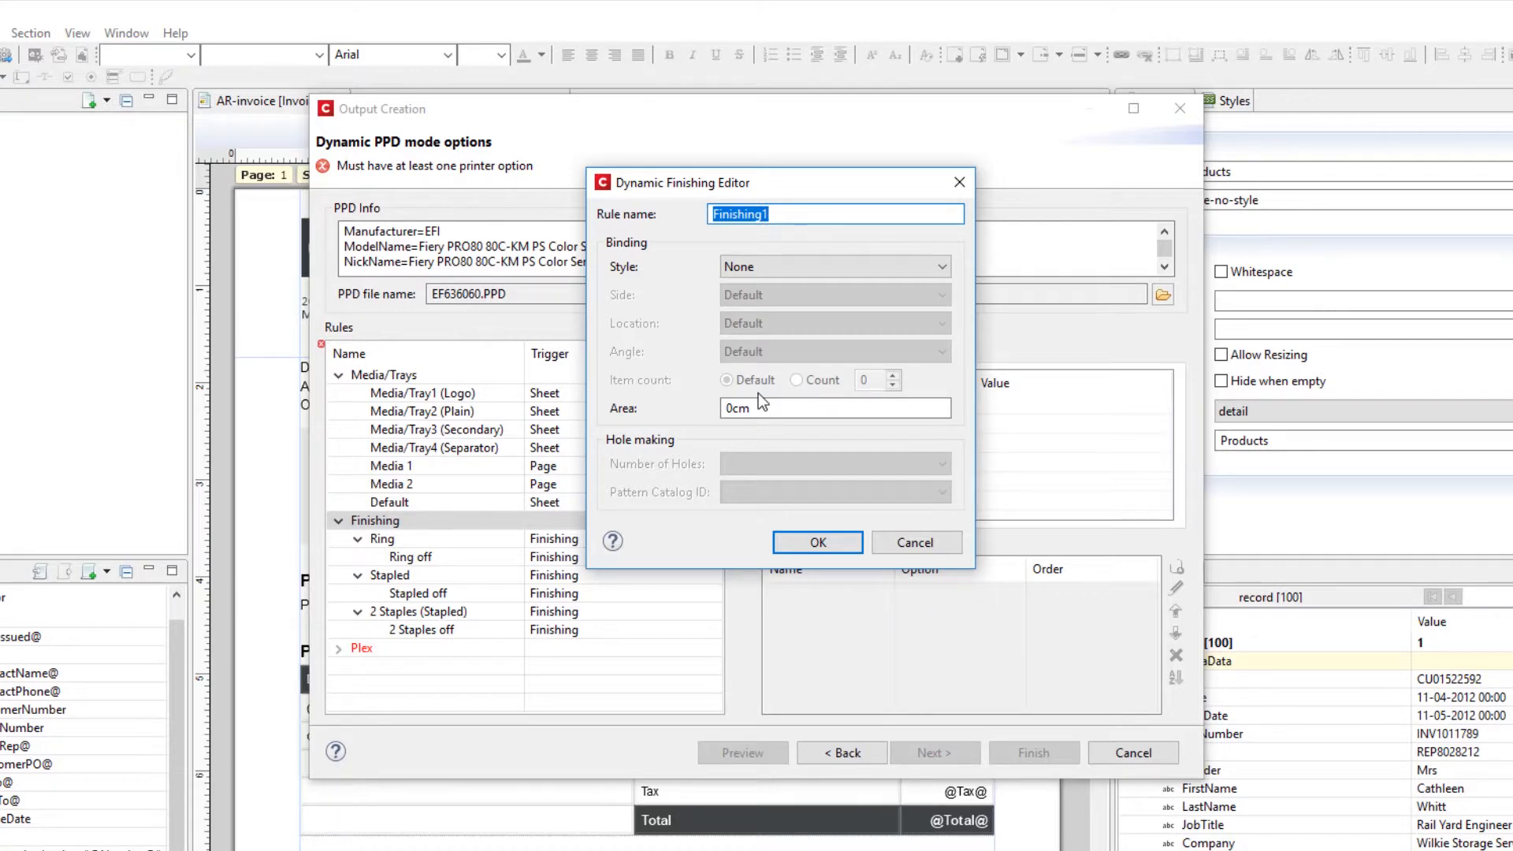
{"action": "type", "text": "Default"}
{"action": "left_click", "coordinate": [815, 266]}
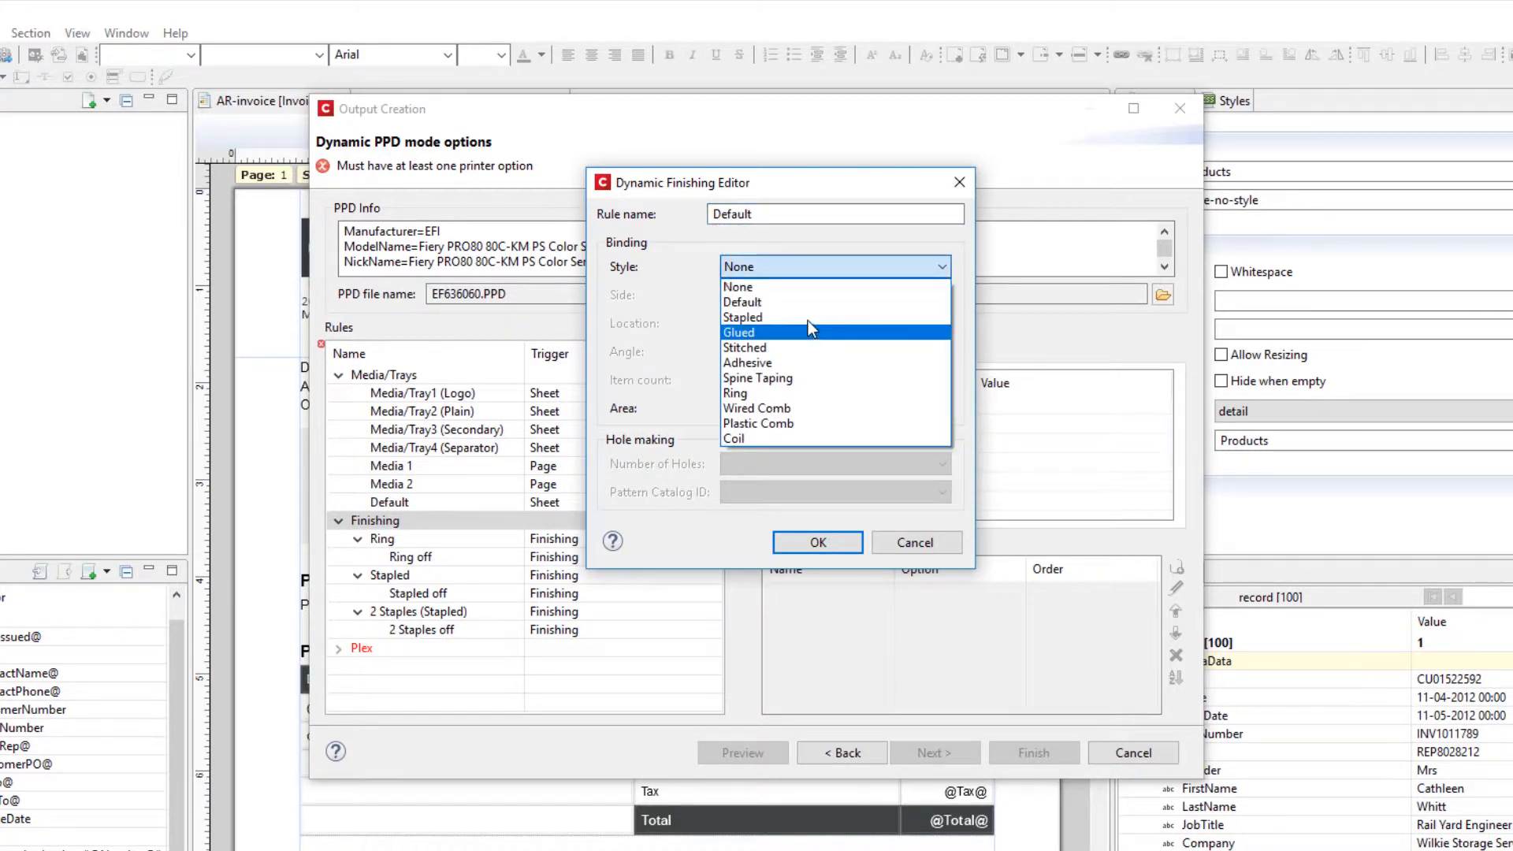
{"action": "left_click", "coordinate": [810, 320]}
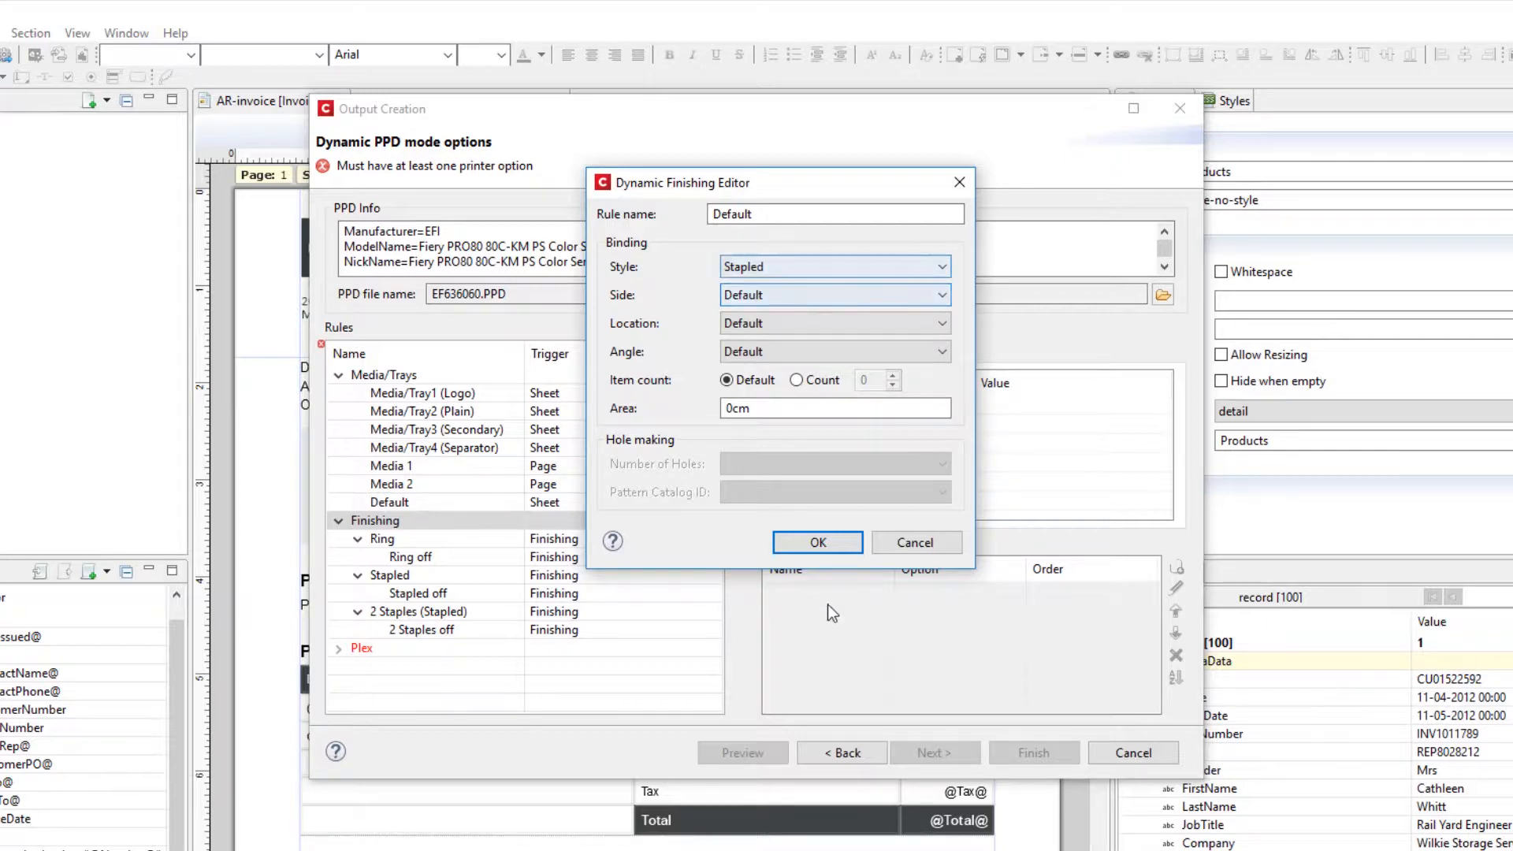
{"action": "left_click", "coordinate": [818, 542]}
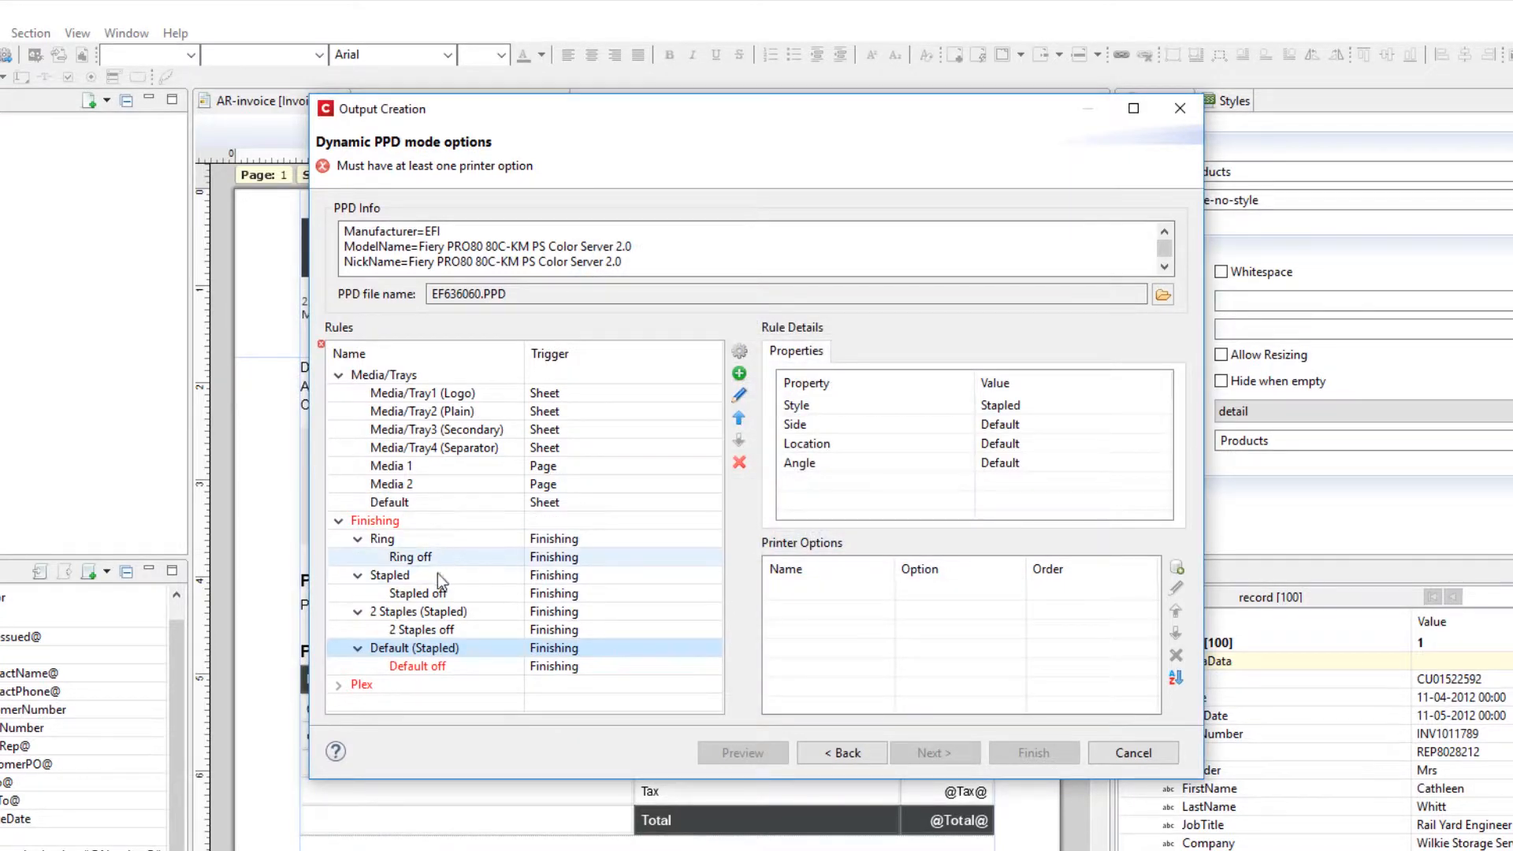
Add the EFStapler printer option with 2Left :: Left 2 position to the Default (Stapled) rule.
{"action": "left_click", "coordinate": [1176, 567]}
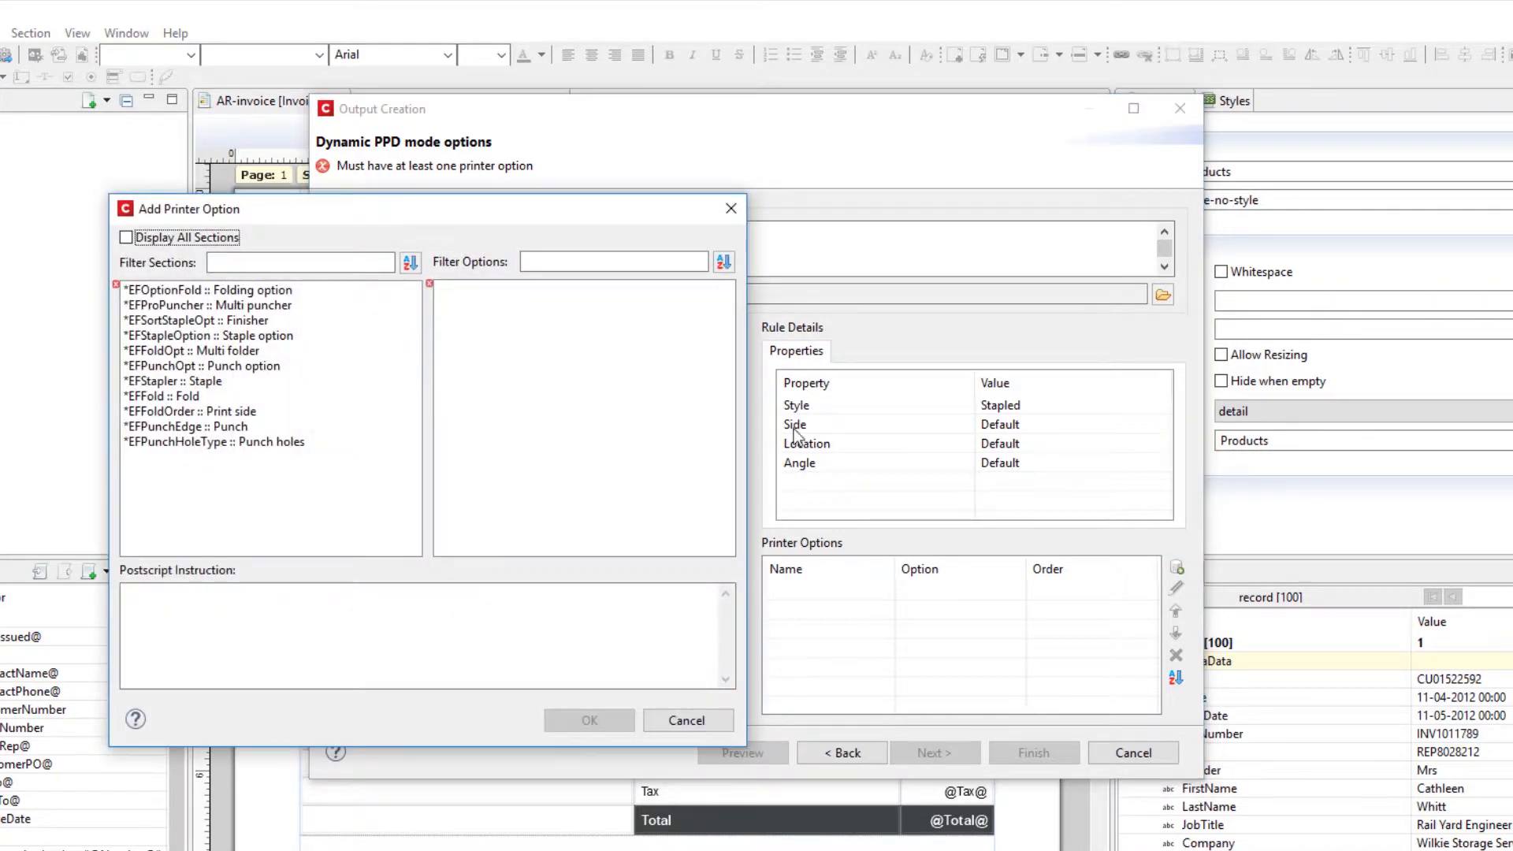
{"action": "left_click", "coordinate": [210, 380]}
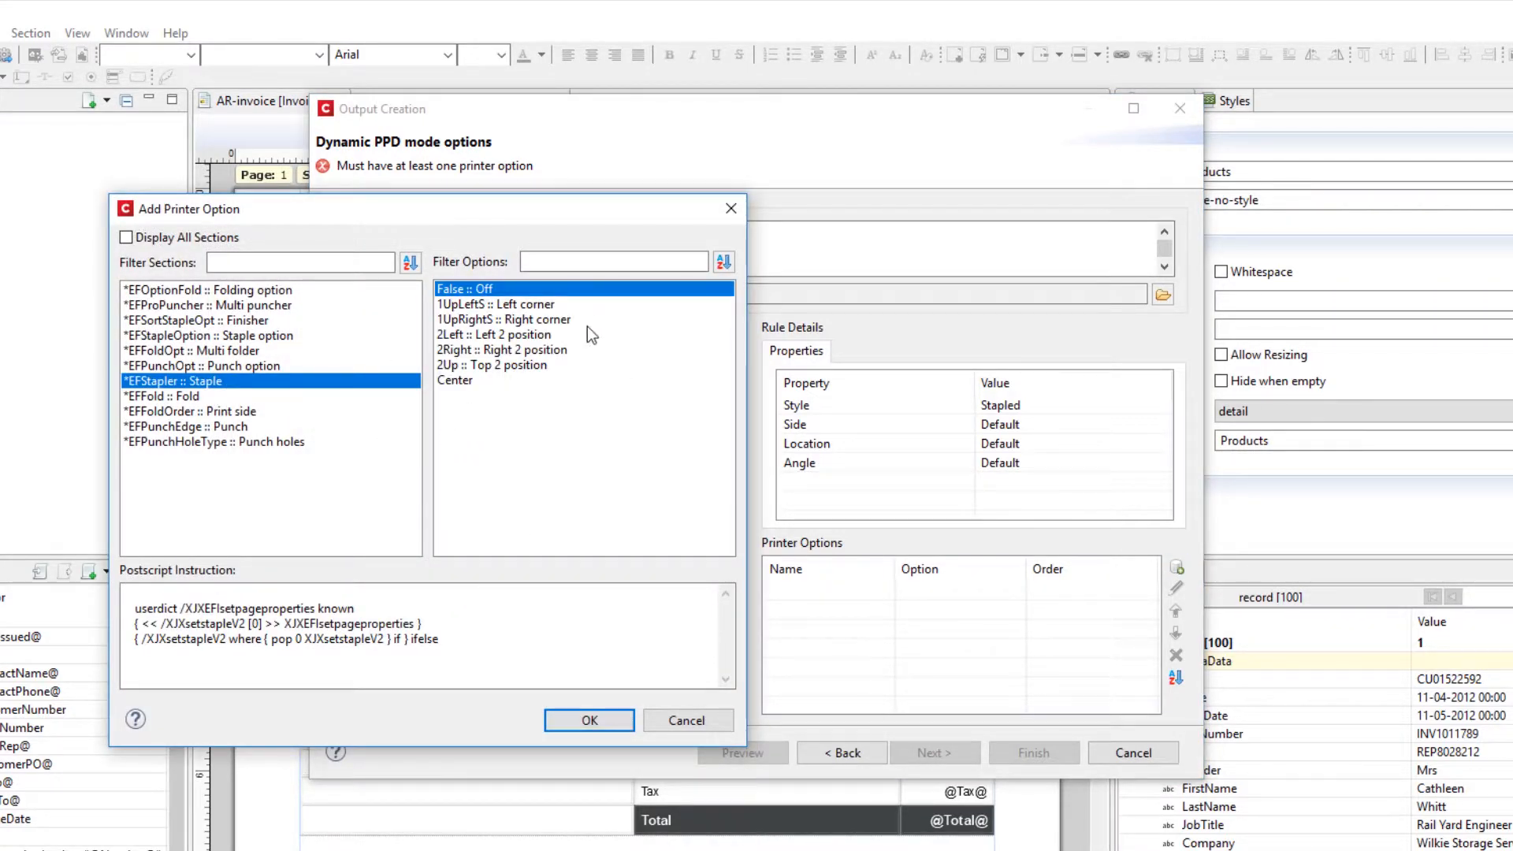
{"action": "left_click", "coordinate": [526, 306]}
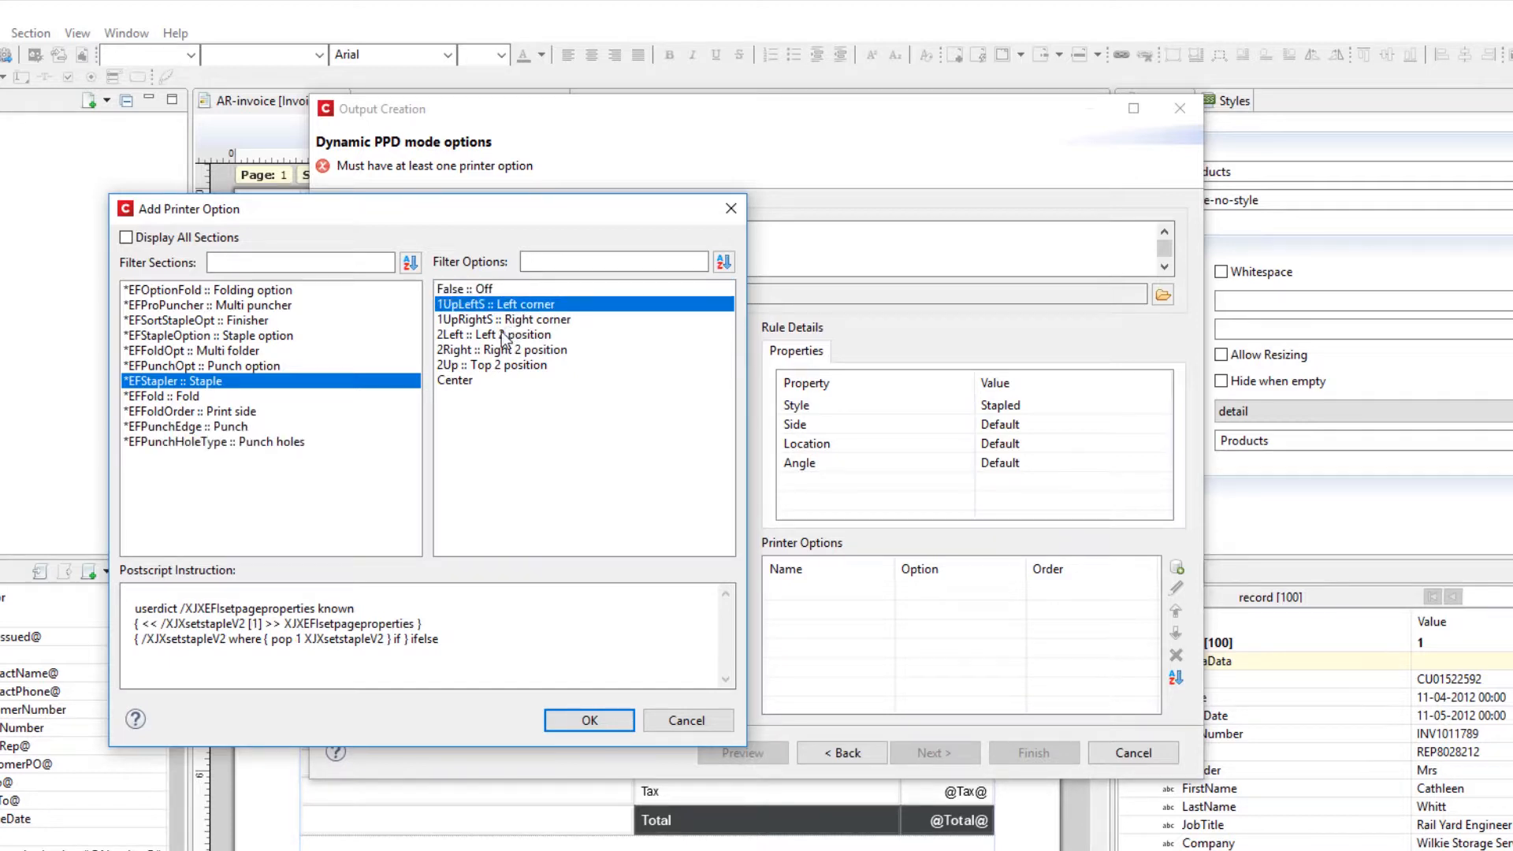
{"action": "left_click", "coordinate": [504, 335]}
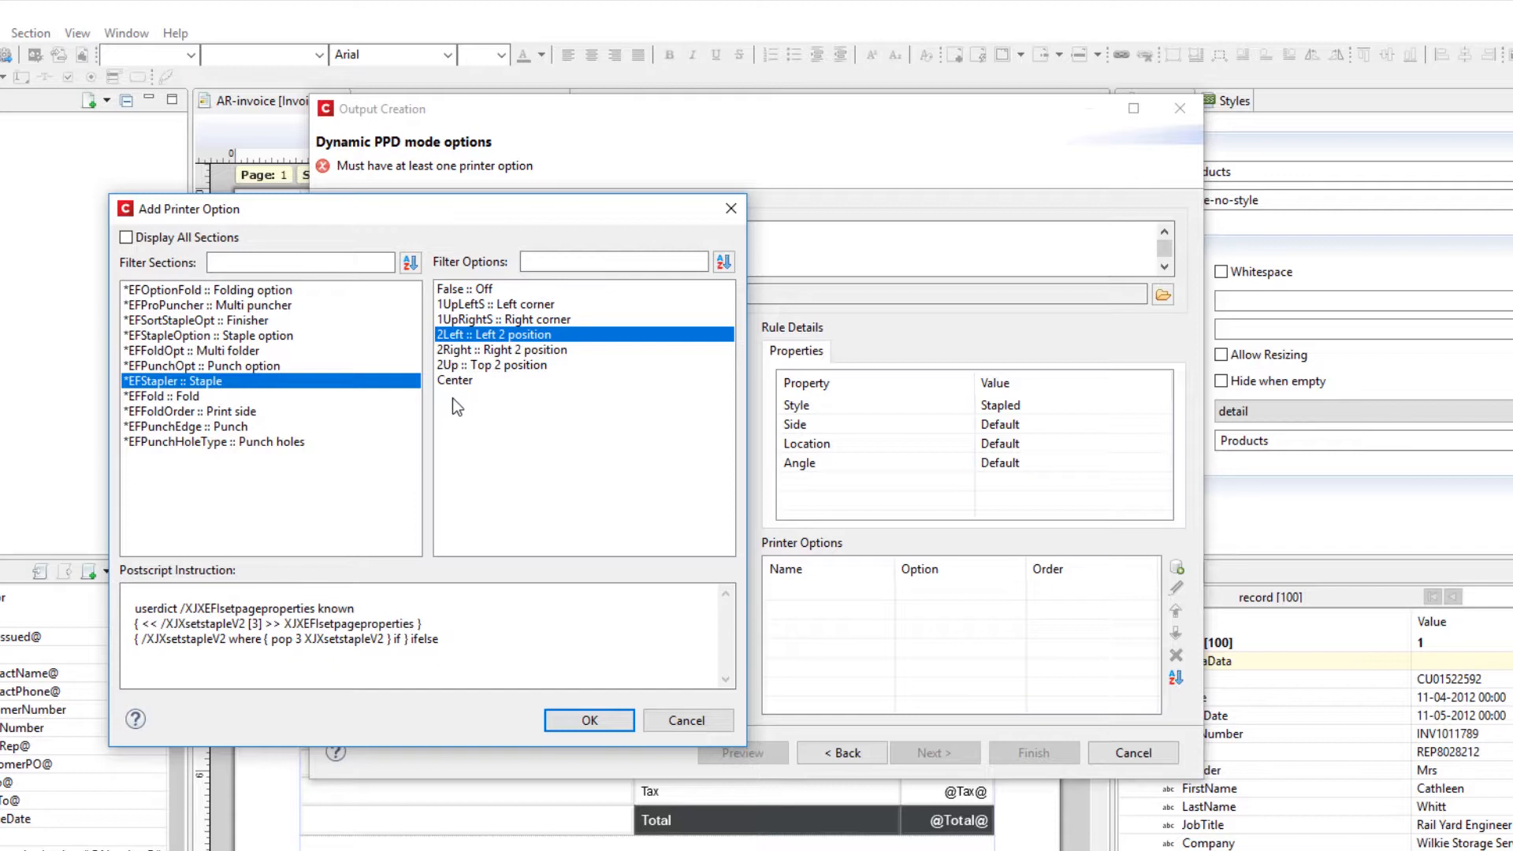
{"action": "left_click", "coordinate": [466, 352]}
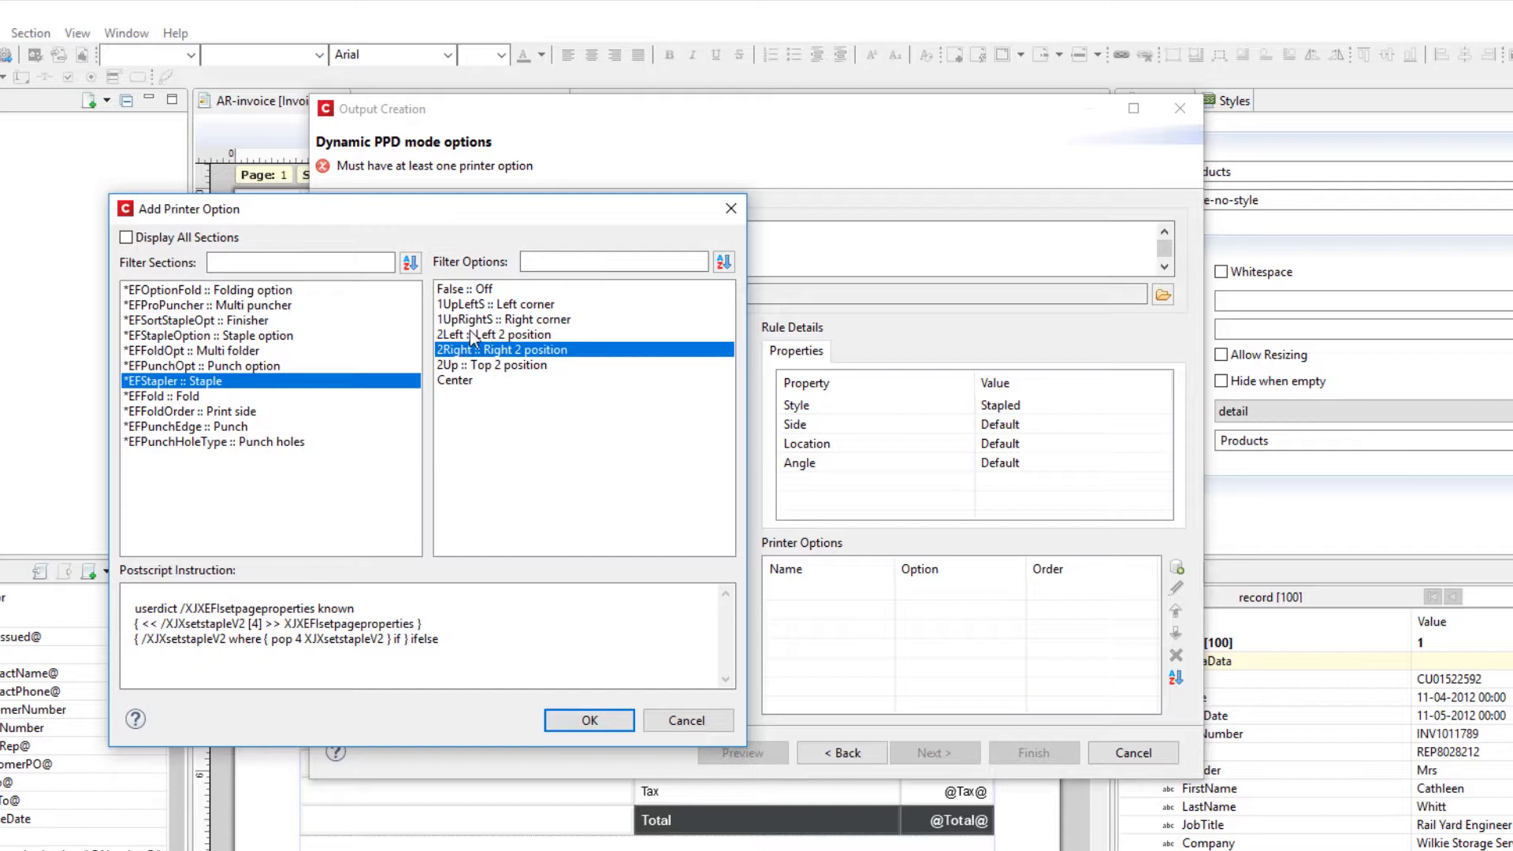
{"action": "left_click", "coordinate": [470, 337]}
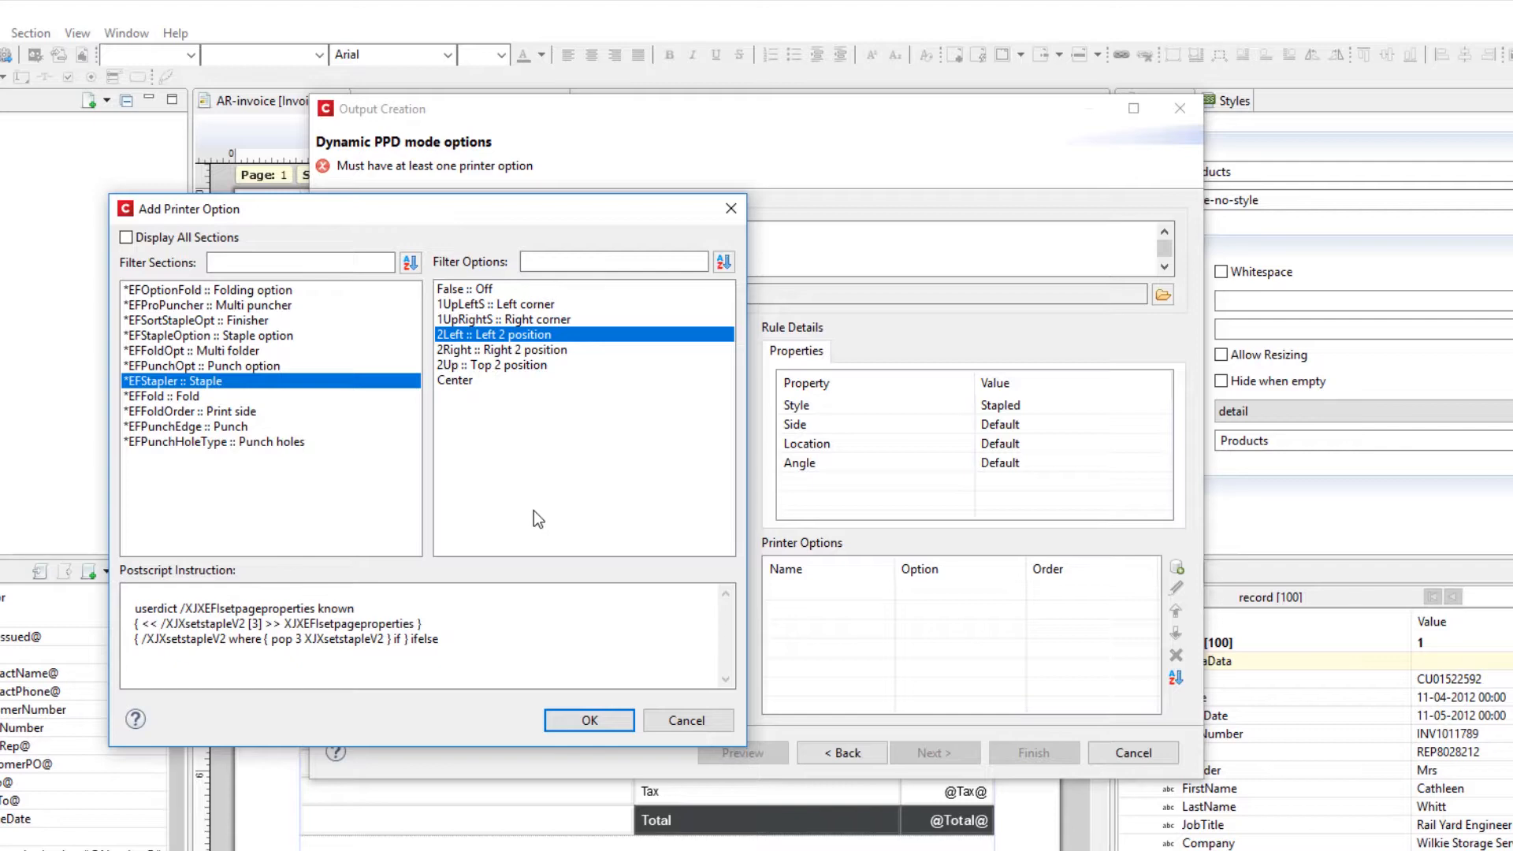
{"action": "left_click", "coordinate": [608, 713]}
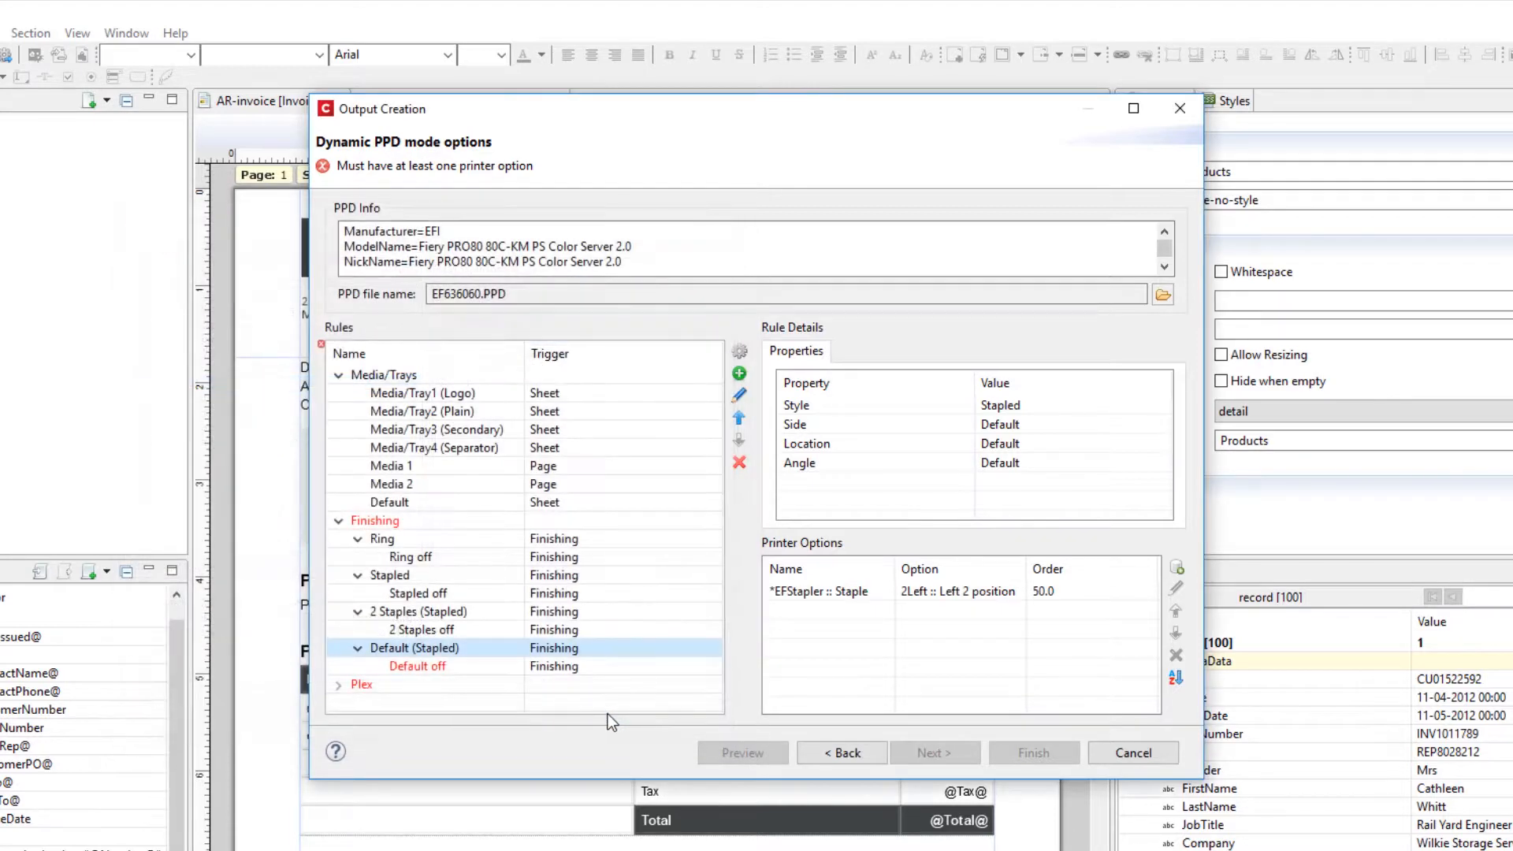
Add the EFStapler printer option with False :: Off to the Default off rule.
{"action": "left_click", "coordinate": [439, 671]}
{"action": "left_click", "coordinate": [1176, 568]}
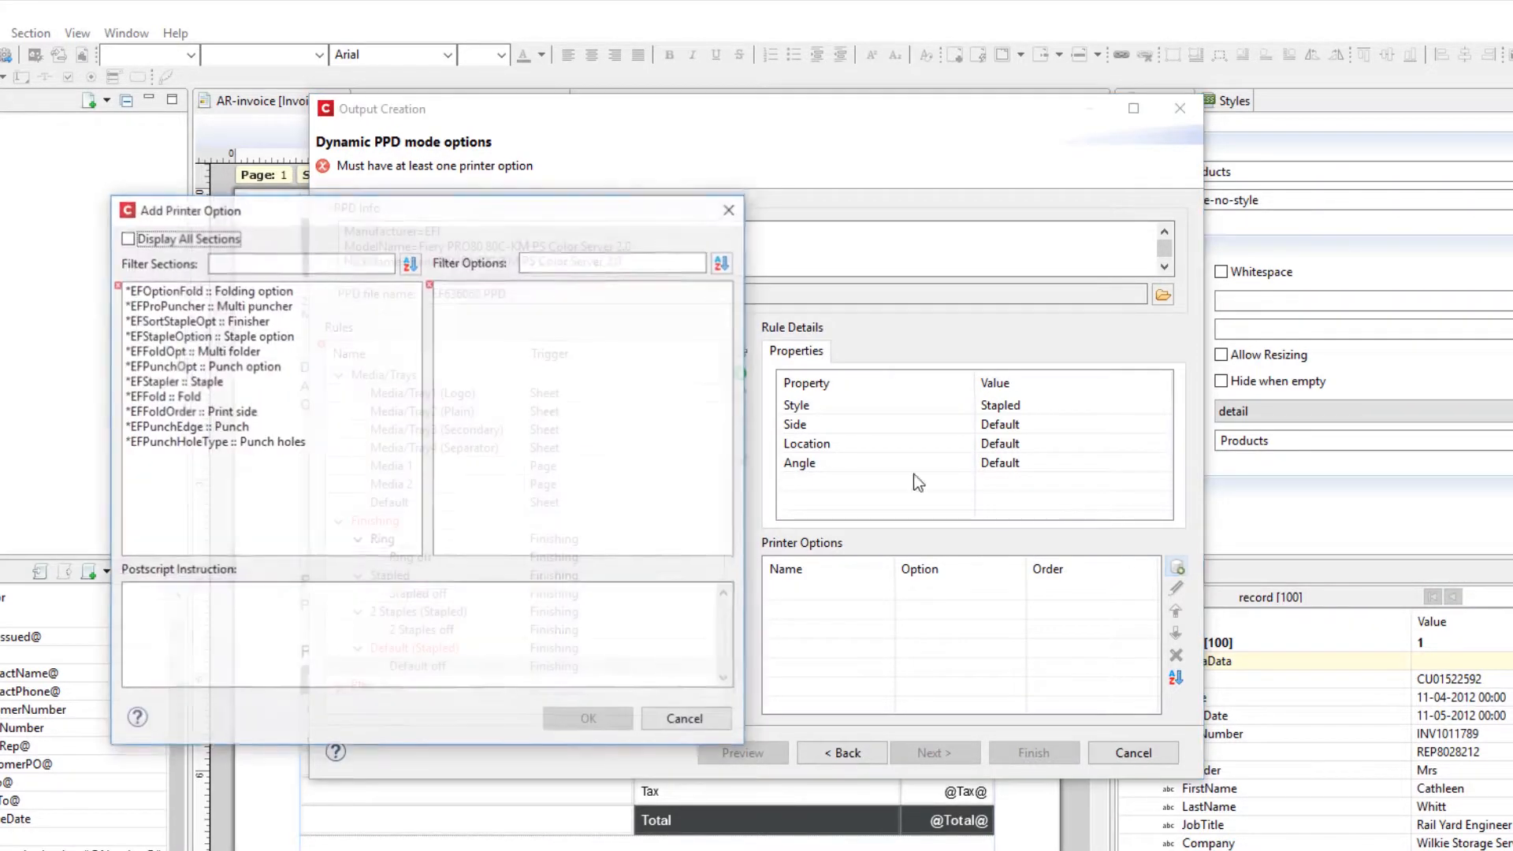
{"action": "left_click", "coordinate": [174, 381]}
{"action": "left_click", "coordinate": [473, 290]}
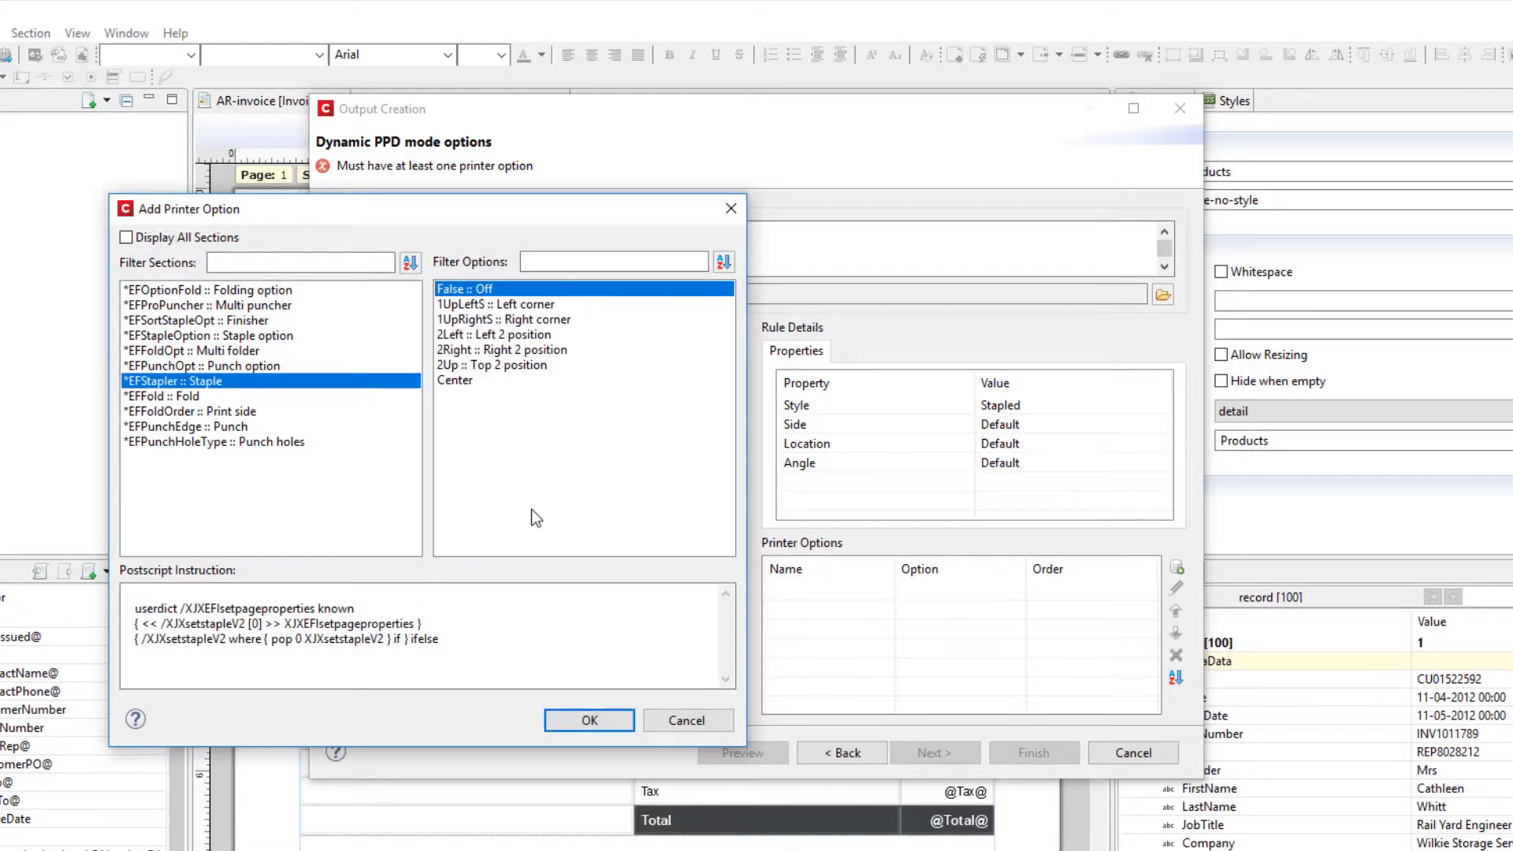
{"action": "left_click", "coordinate": [569, 719]}
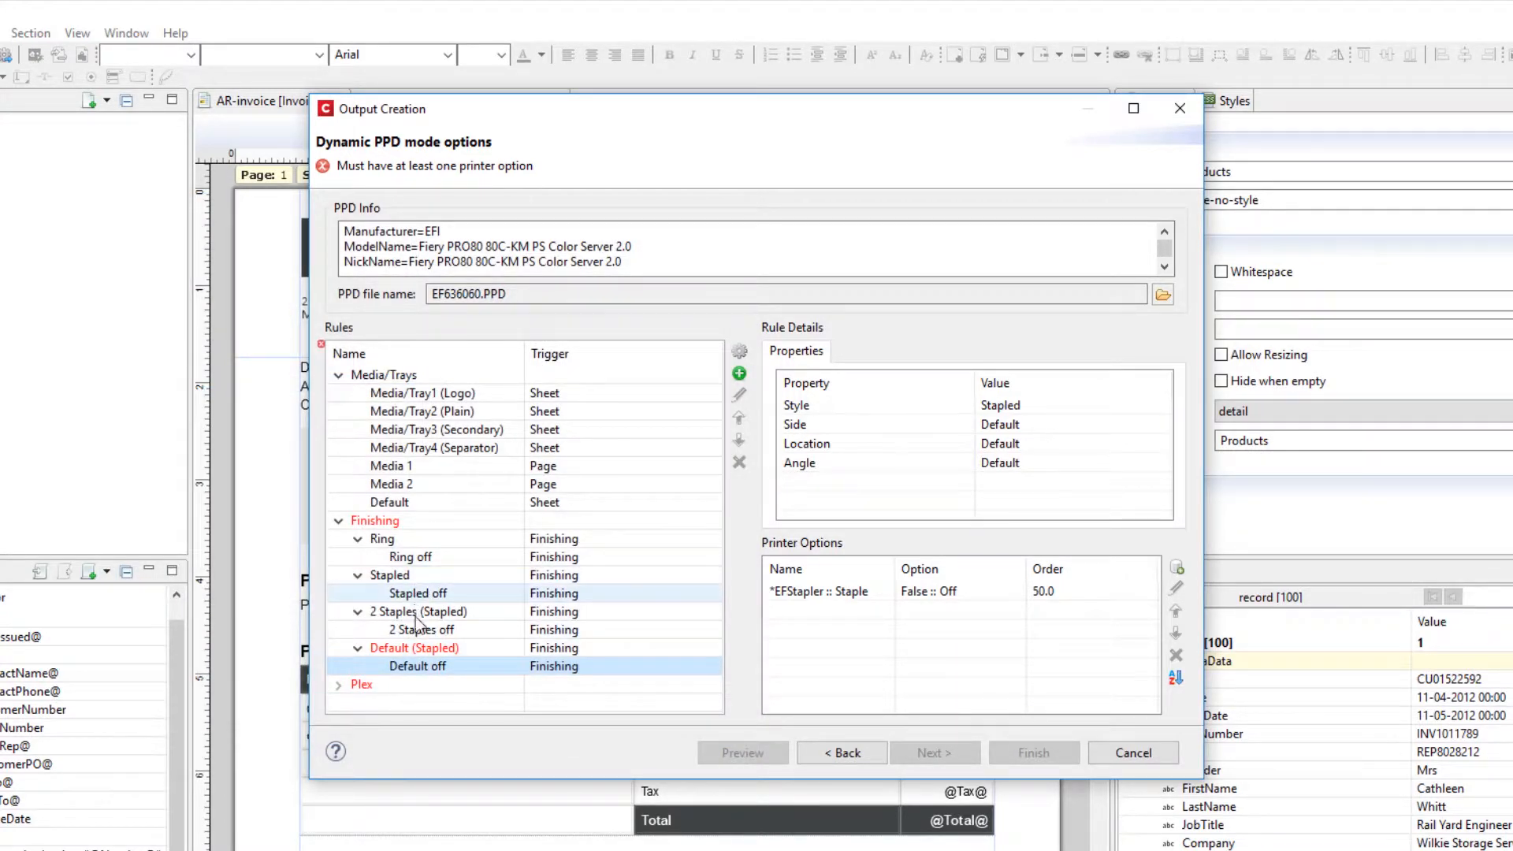
Review the Default and Ring finishing rules, collapse the finished groups and examine the Tumble, Duplex and Simplex rules under Plex.
{"action": "left_click", "coordinate": [417, 651]}
{"action": "left_click", "coordinate": [388, 539]}
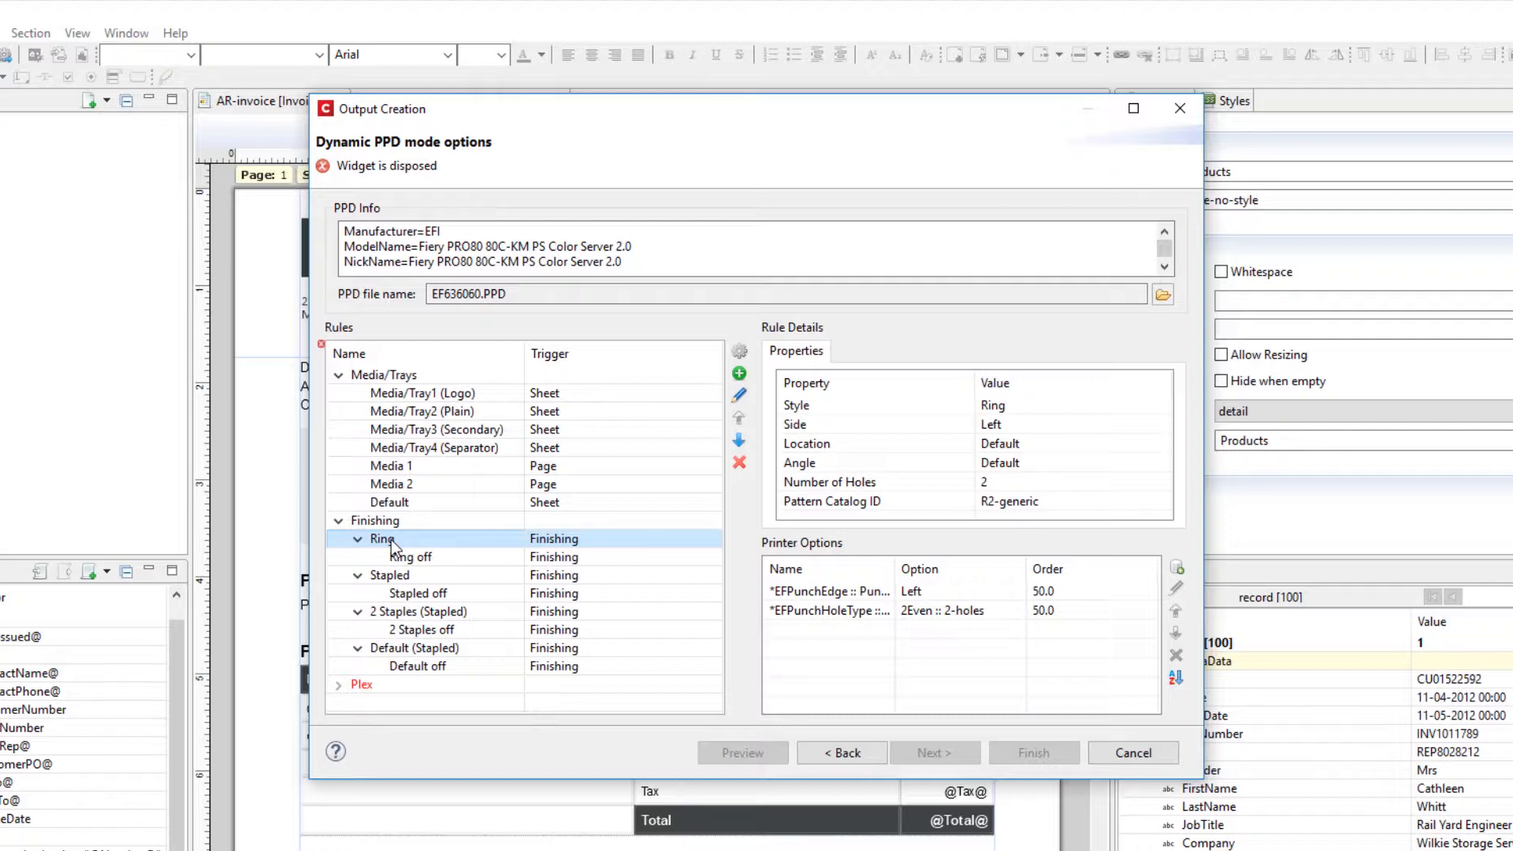
{"action": "left_click", "coordinate": [339, 521]}
{"action": "left_click", "coordinate": [339, 375]}
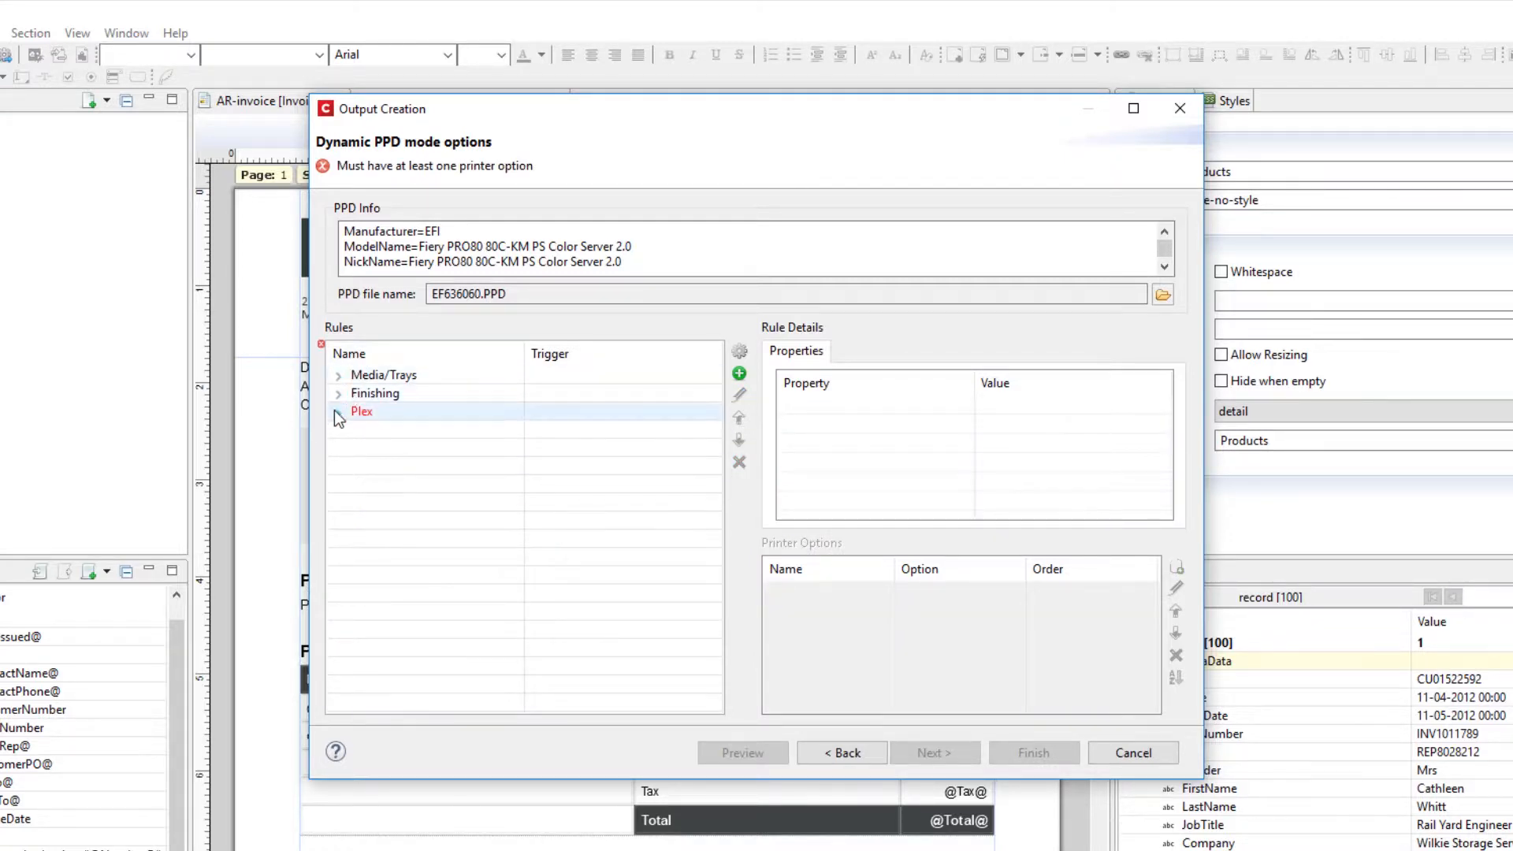
{"action": "left_click", "coordinate": [339, 412]}
{"action": "left_click", "coordinate": [570, 432]}
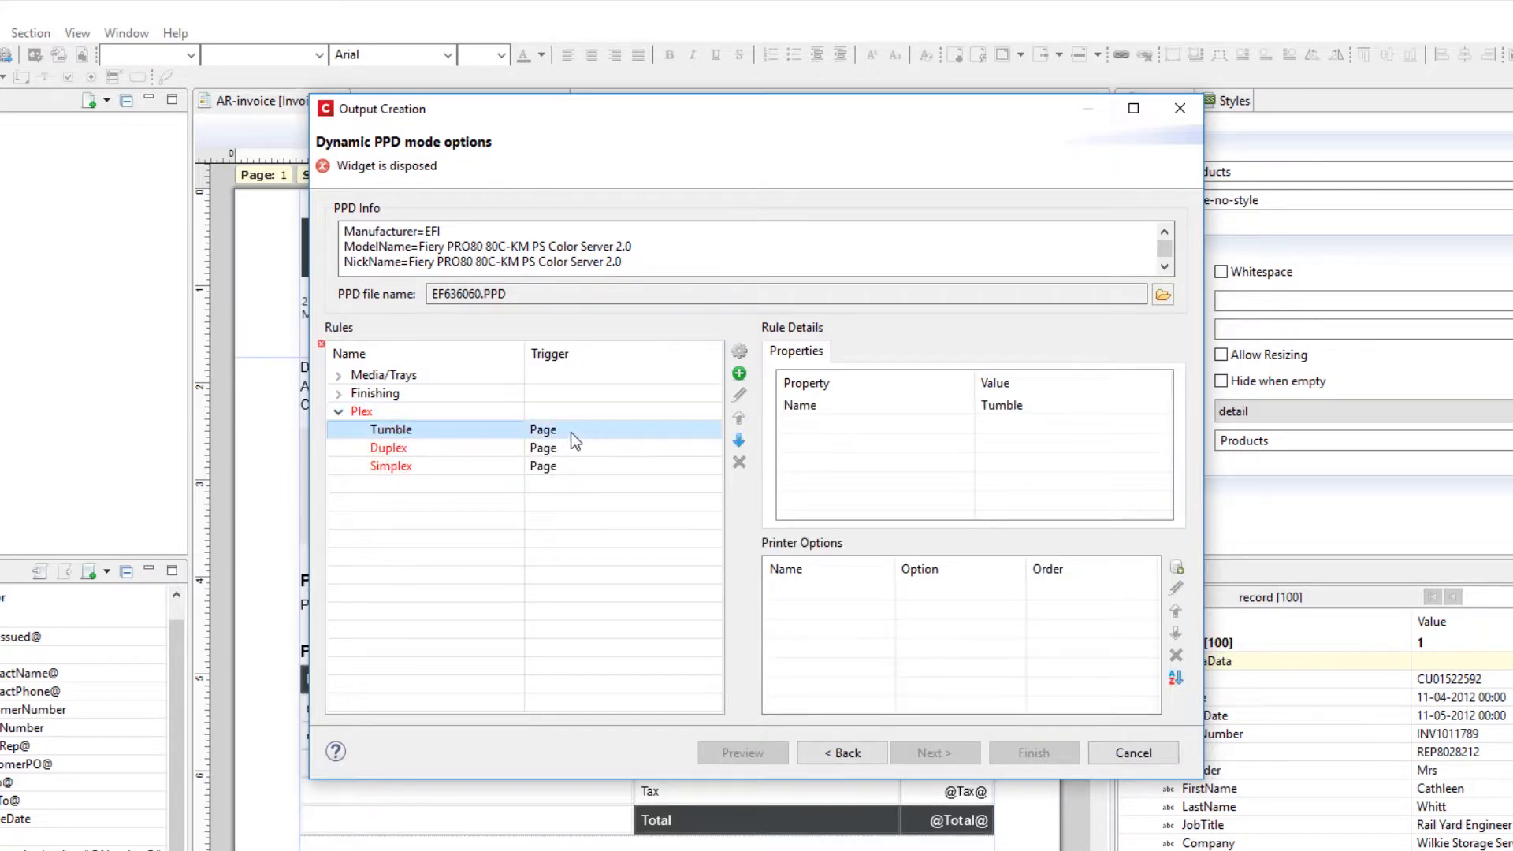
{"action": "left_click", "coordinate": [577, 449]}
{"action": "left_click", "coordinate": [573, 464]}
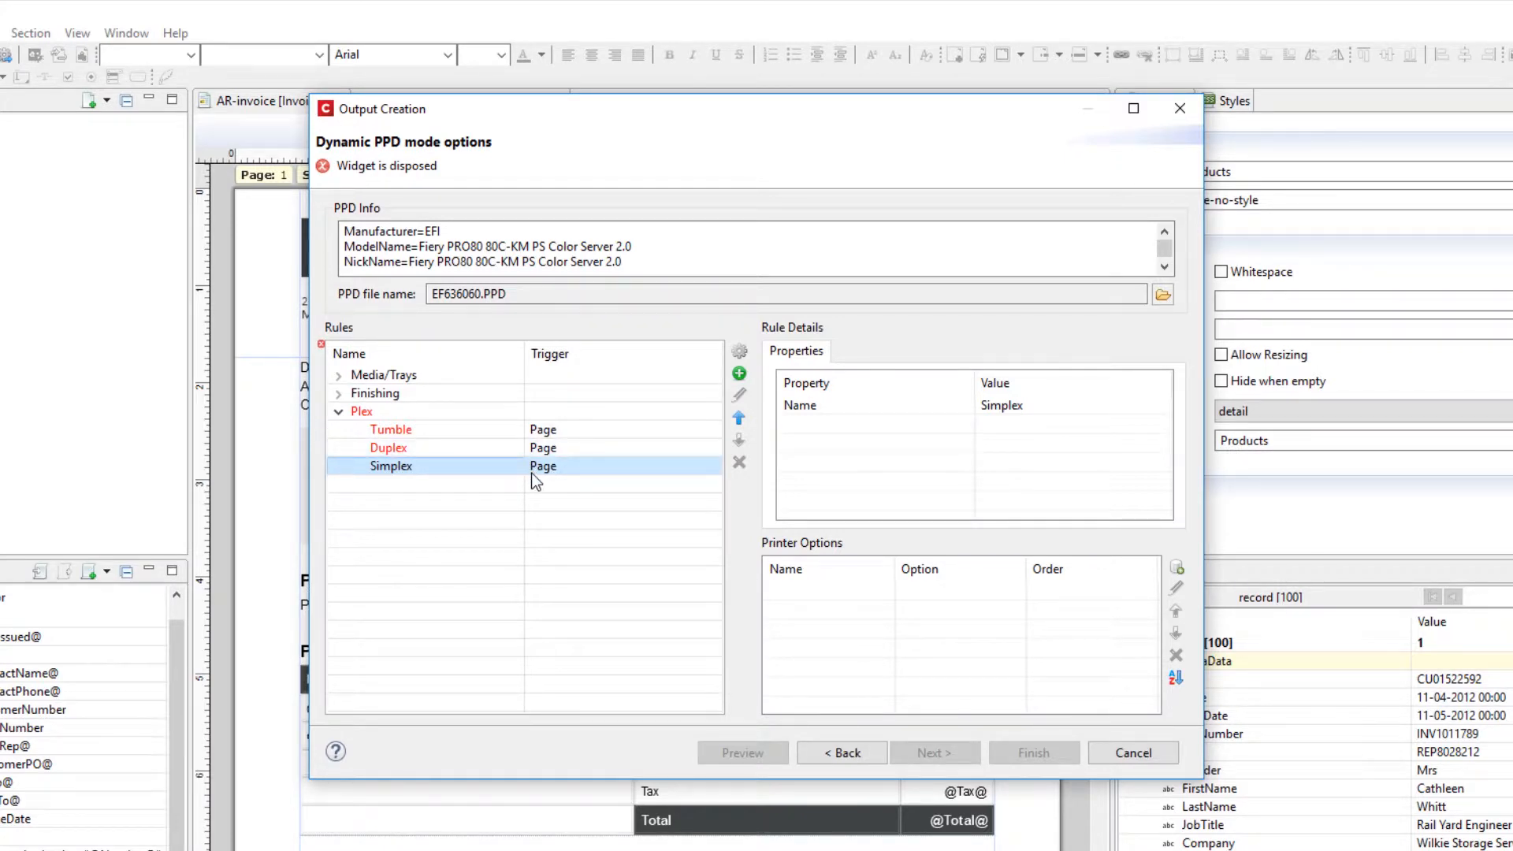
Add the EFDuplex printer option with TopBottom :: Top bind to the Tumble rule.
{"action": "left_click", "coordinate": [547, 430]}
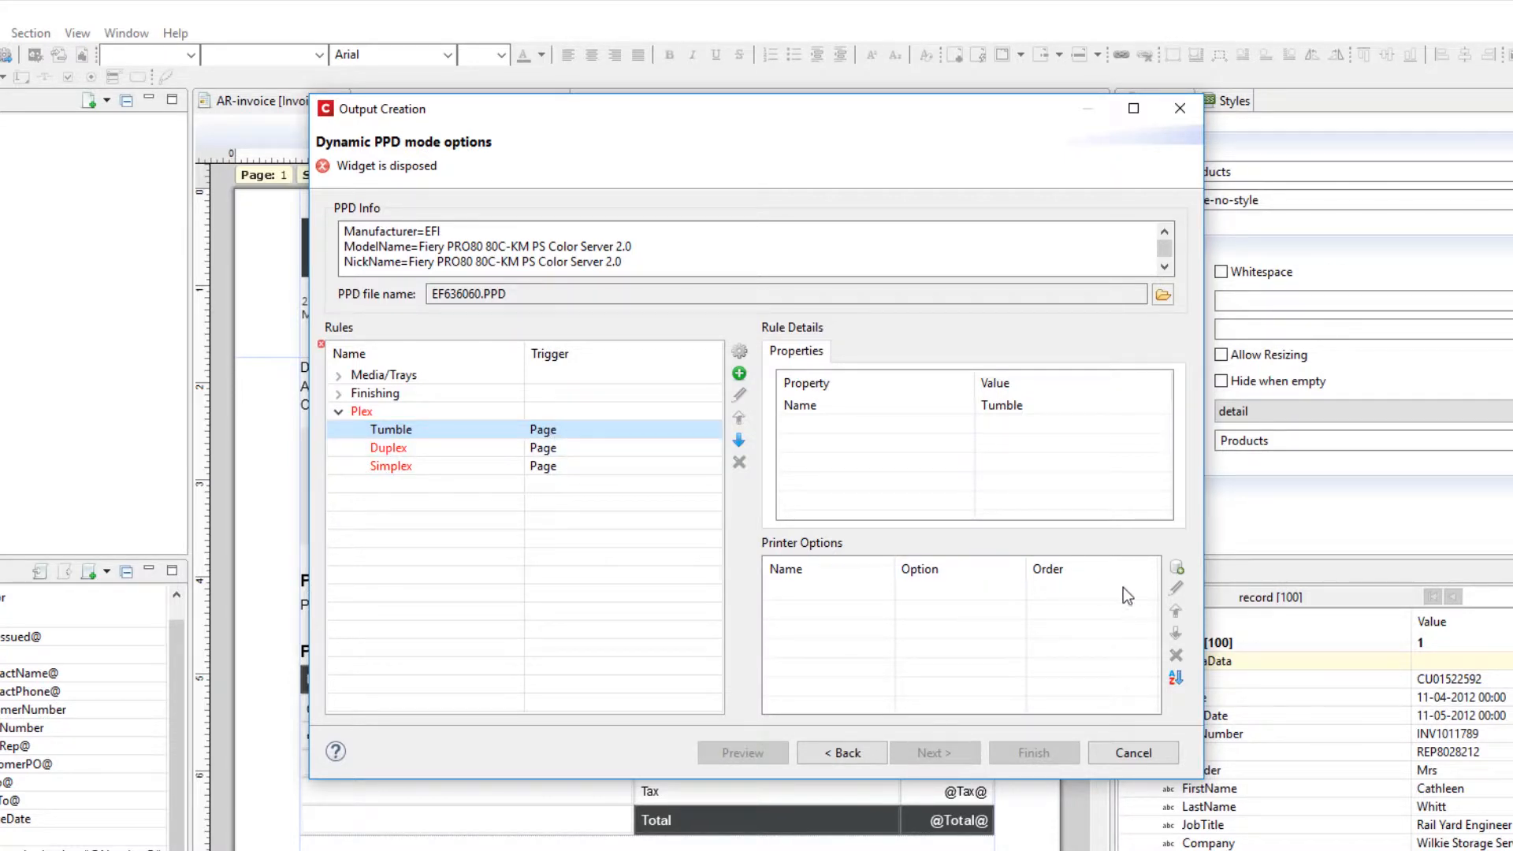
{"action": "left_click", "coordinate": [1176, 571]}
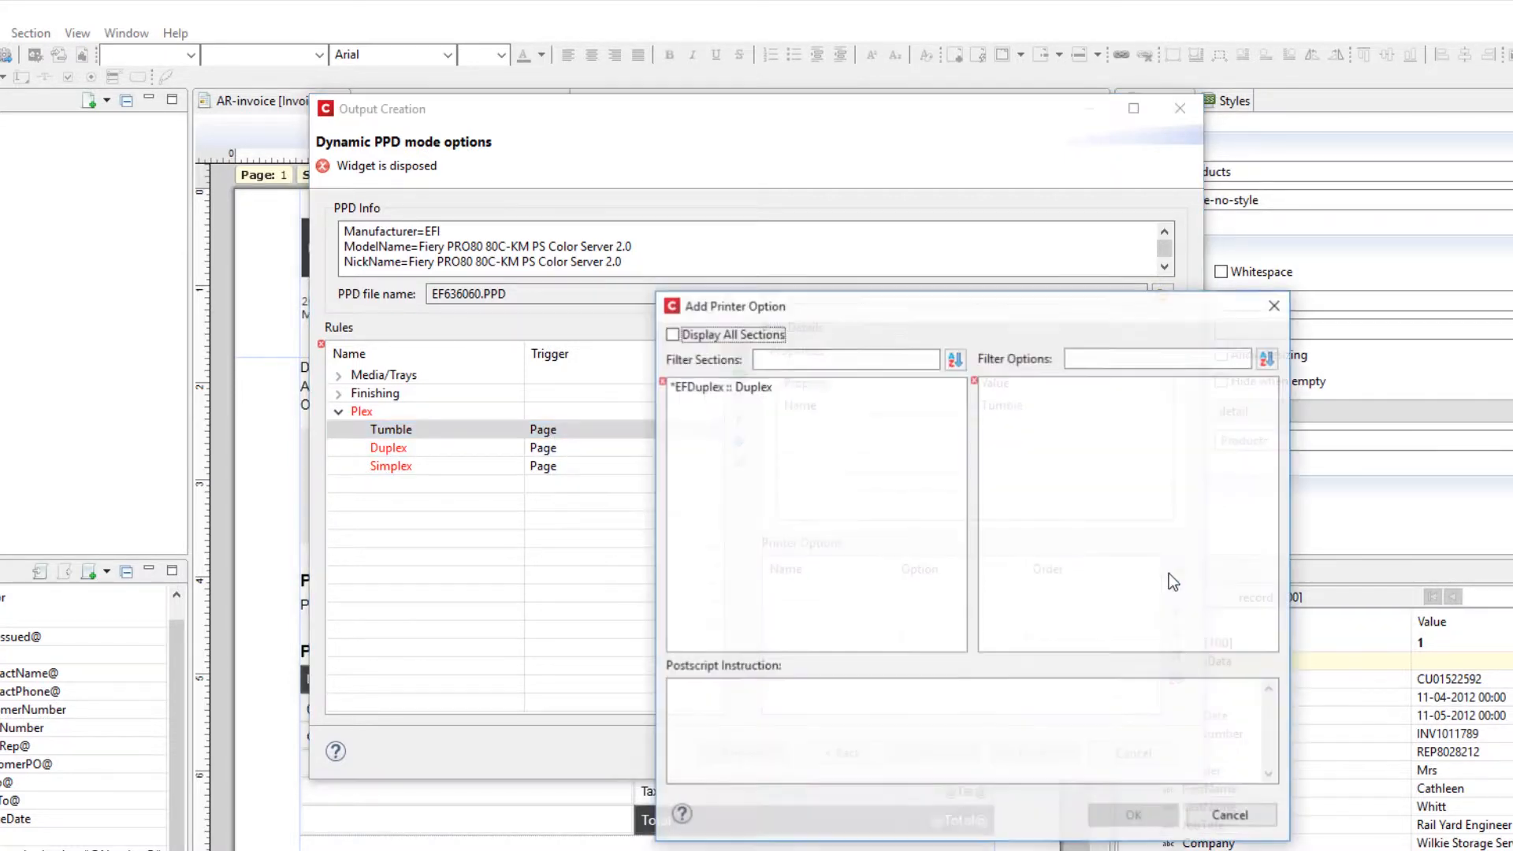
{"action": "left_click", "coordinate": [736, 390]}
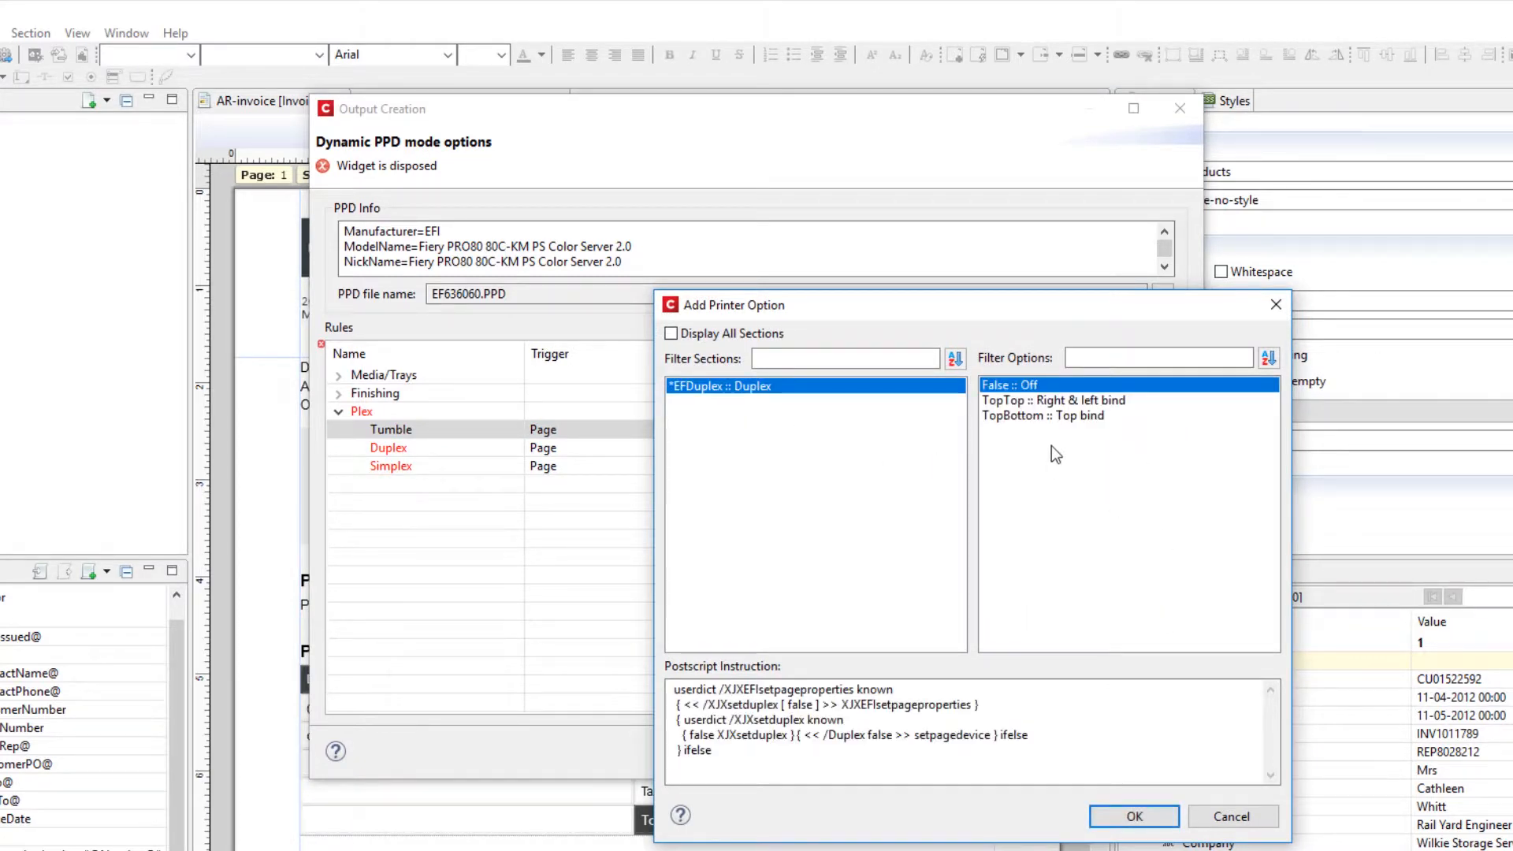
{"action": "left_click", "coordinate": [1061, 418]}
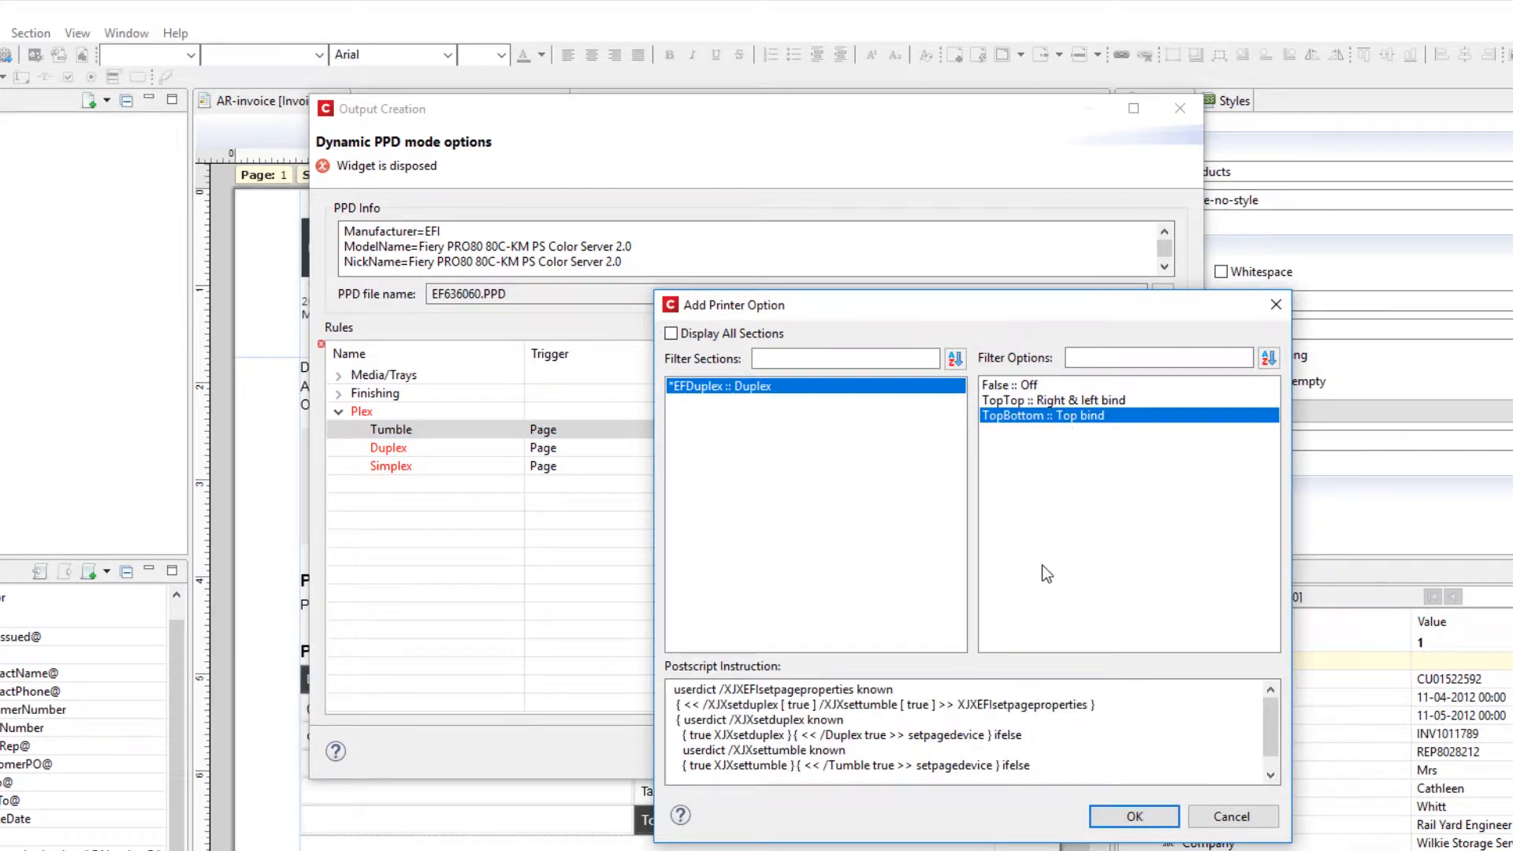
{"action": "left_click", "coordinate": [1135, 814]}
Add the EFDuplex printer option with TopTop :: Right & left bind to the Duplex rule.
{"action": "left_click", "coordinate": [552, 445]}
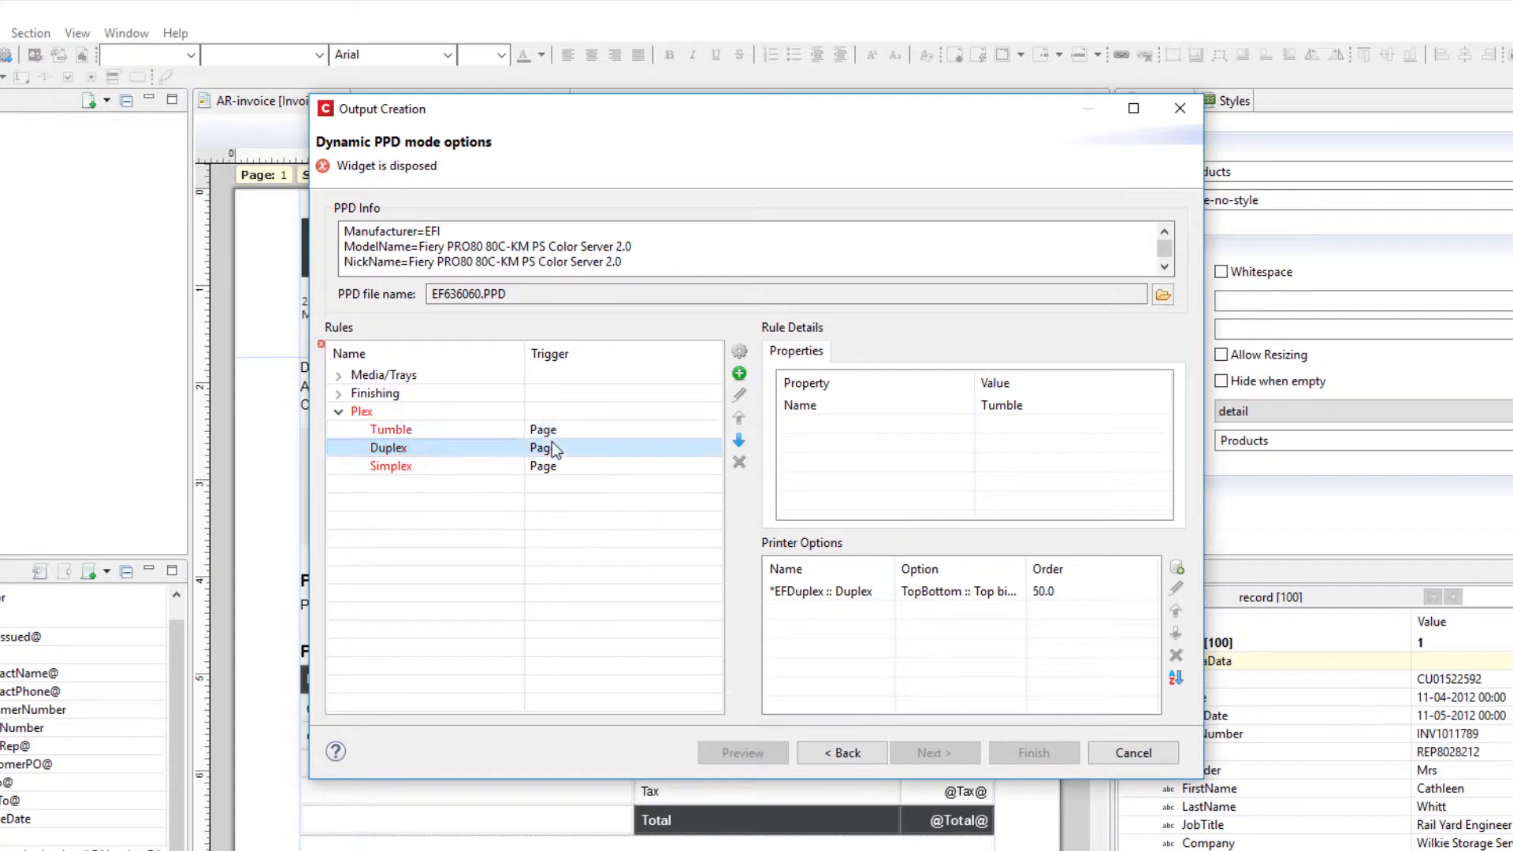
{"action": "left_click", "coordinate": [1177, 566]}
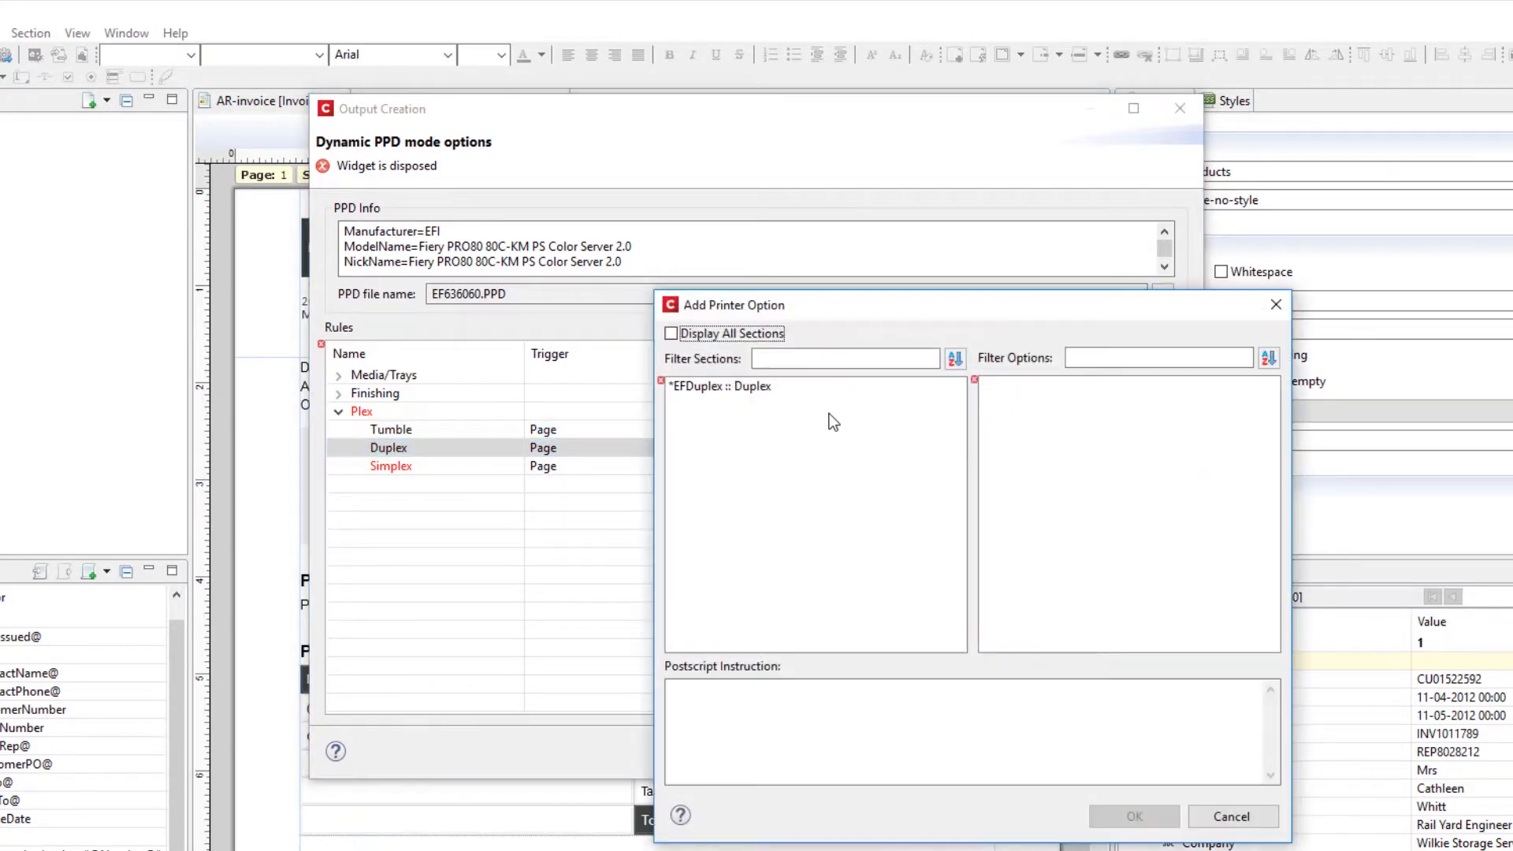
{"action": "left_click", "coordinate": [874, 392]}
{"action": "left_click", "coordinate": [1013, 400]}
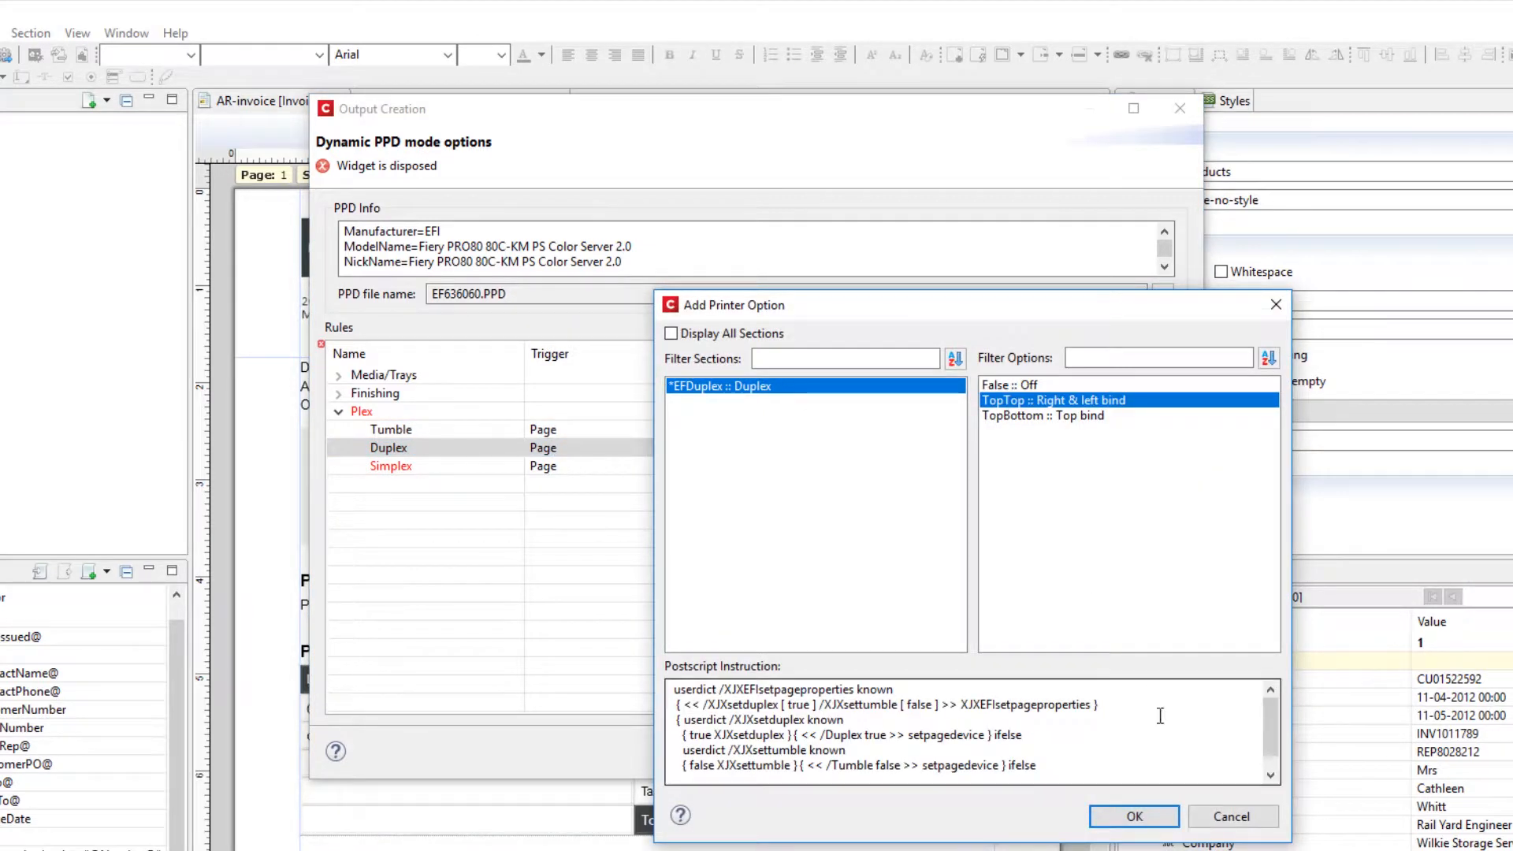
{"action": "left_click", "coordinate": [1134, 816]}
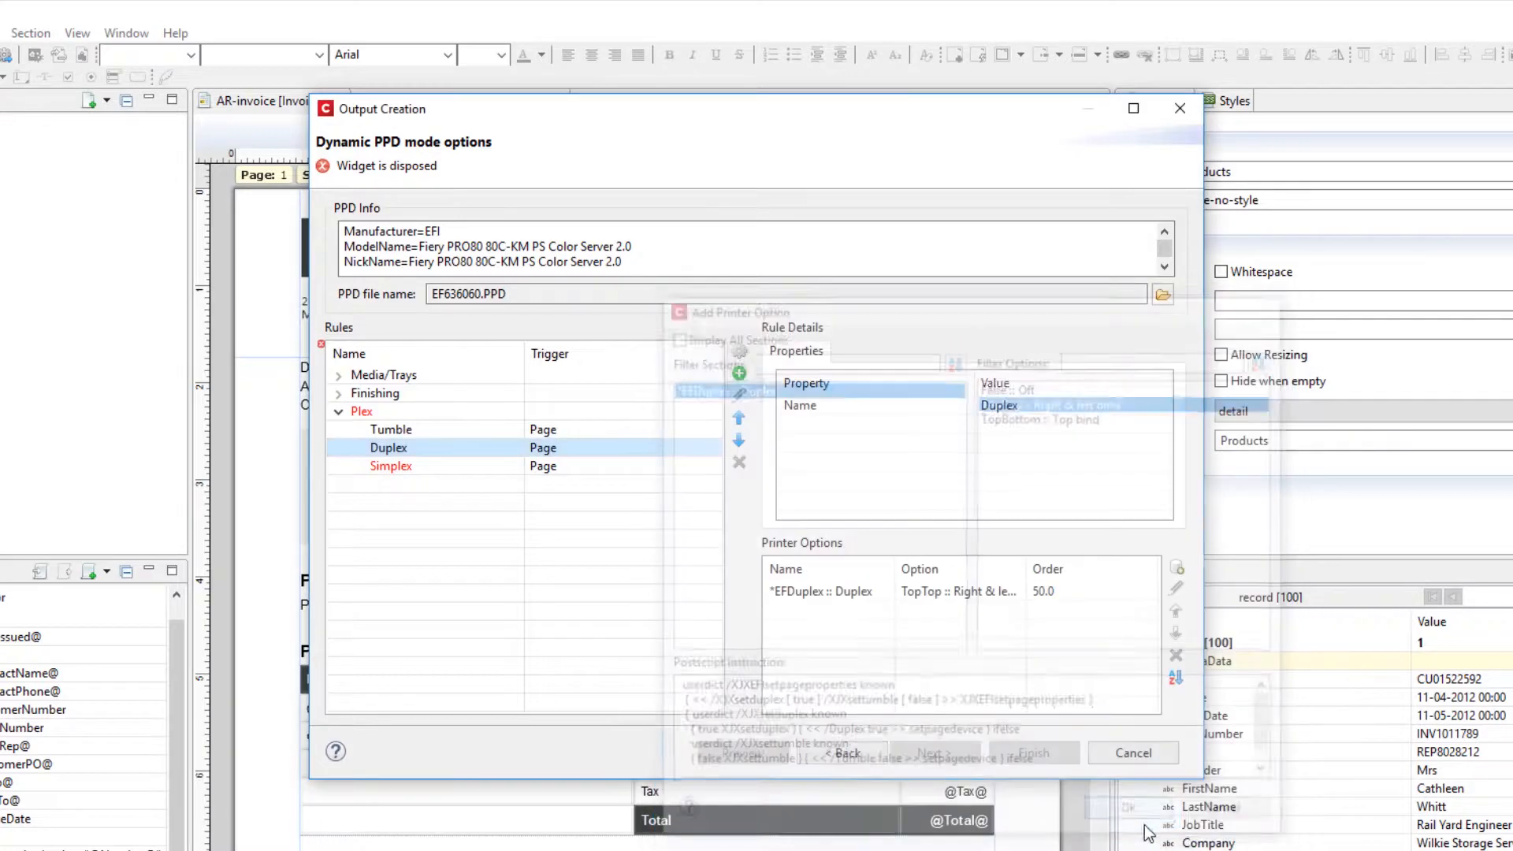
Add the EFDuplex printer option with False :: Off to the Simplex rule and select the Plex group.
{"action": "left_click", "coordinate": [431, 466]}
{"action": "left_click", "coordinate": [1176, 569]}
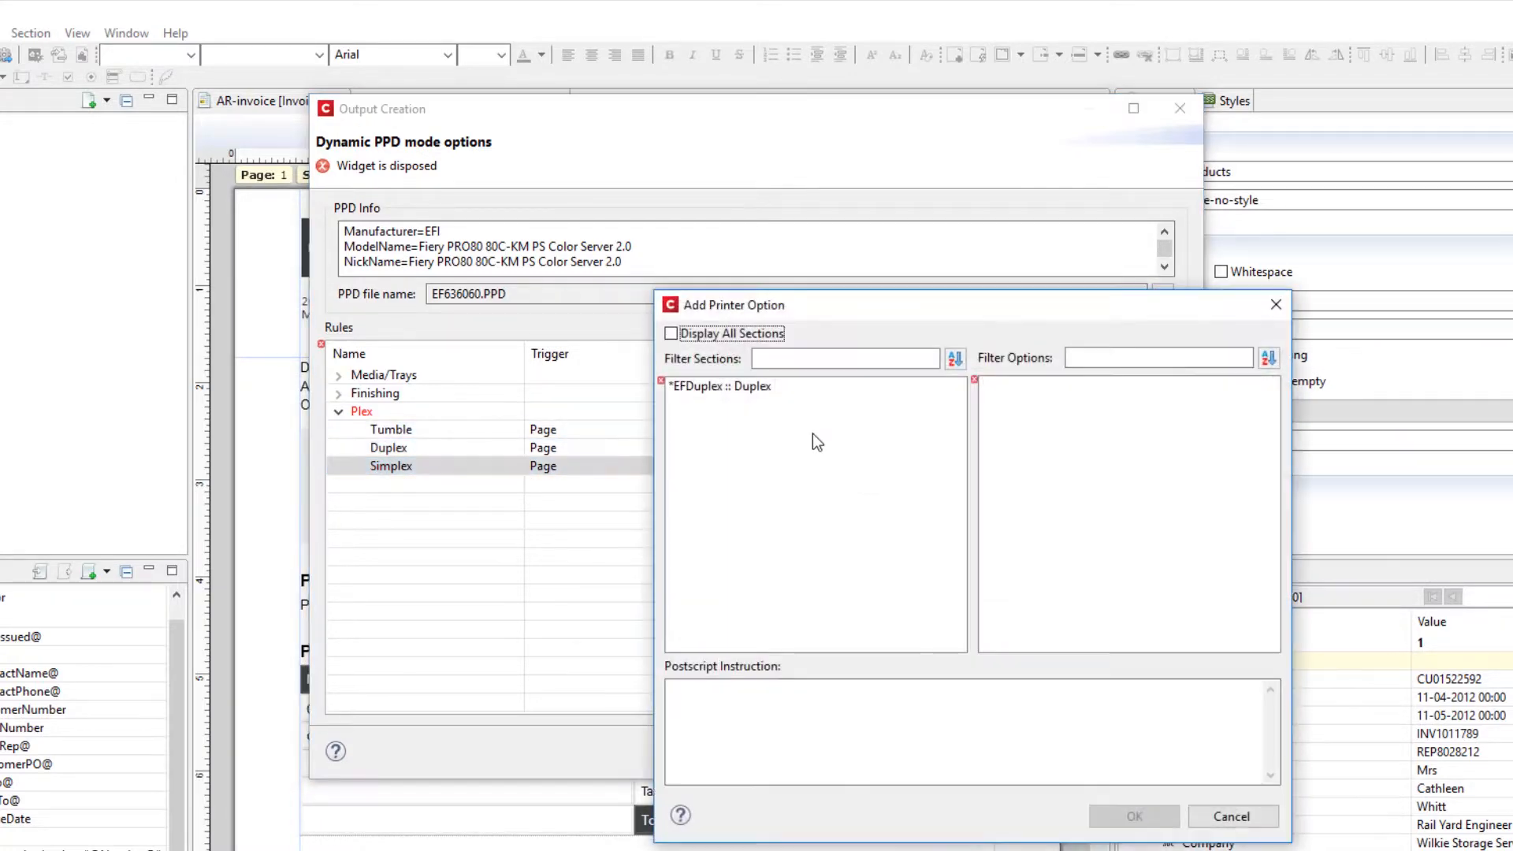
{"action": "left_click", "coordinate": [722, 387]}
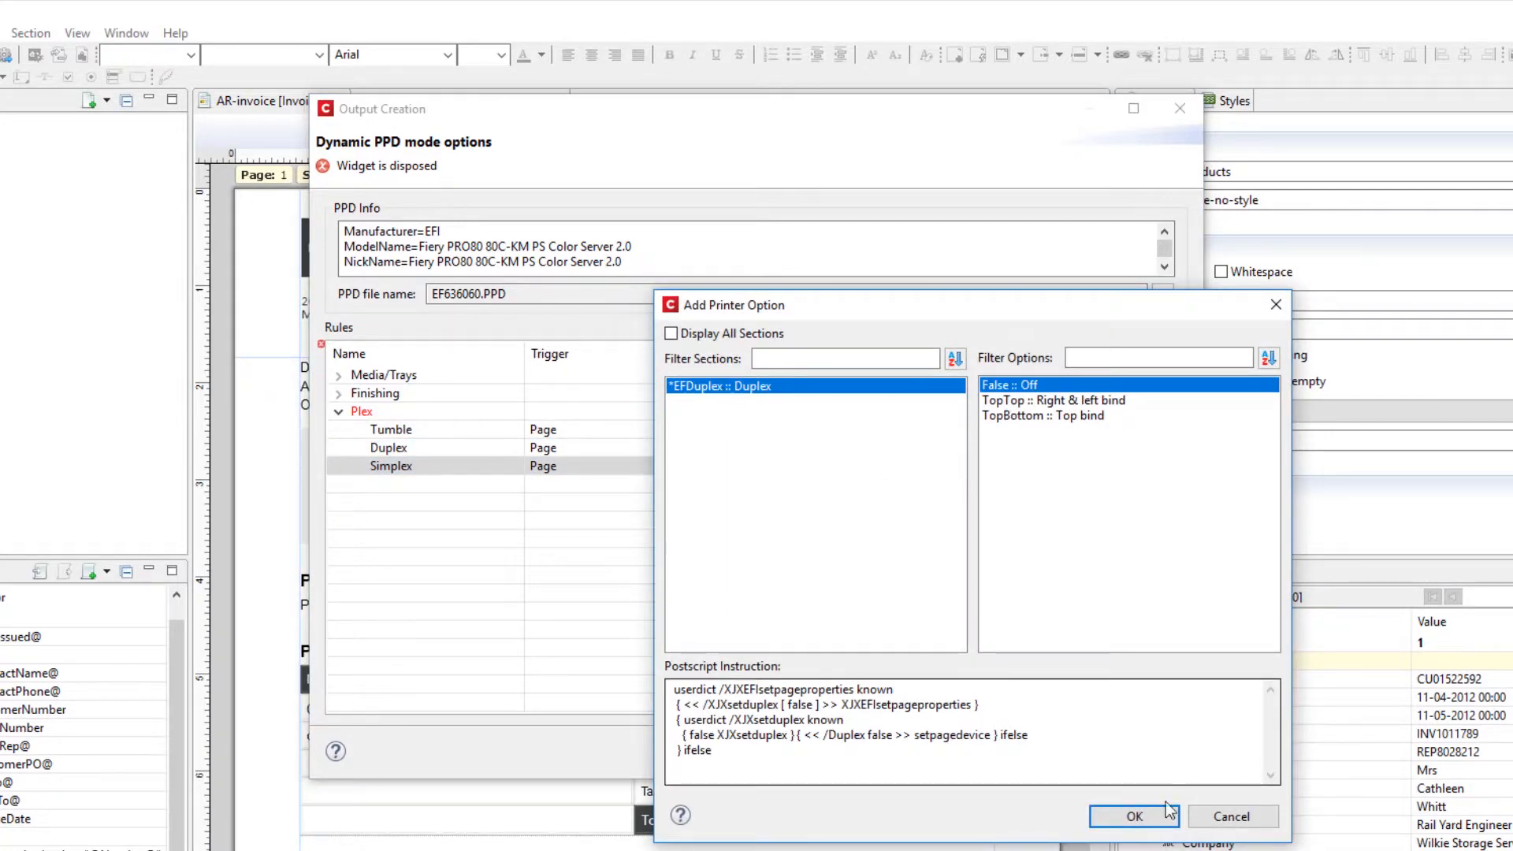
{"action": "left_click", "coordinate": [1135, 815]}
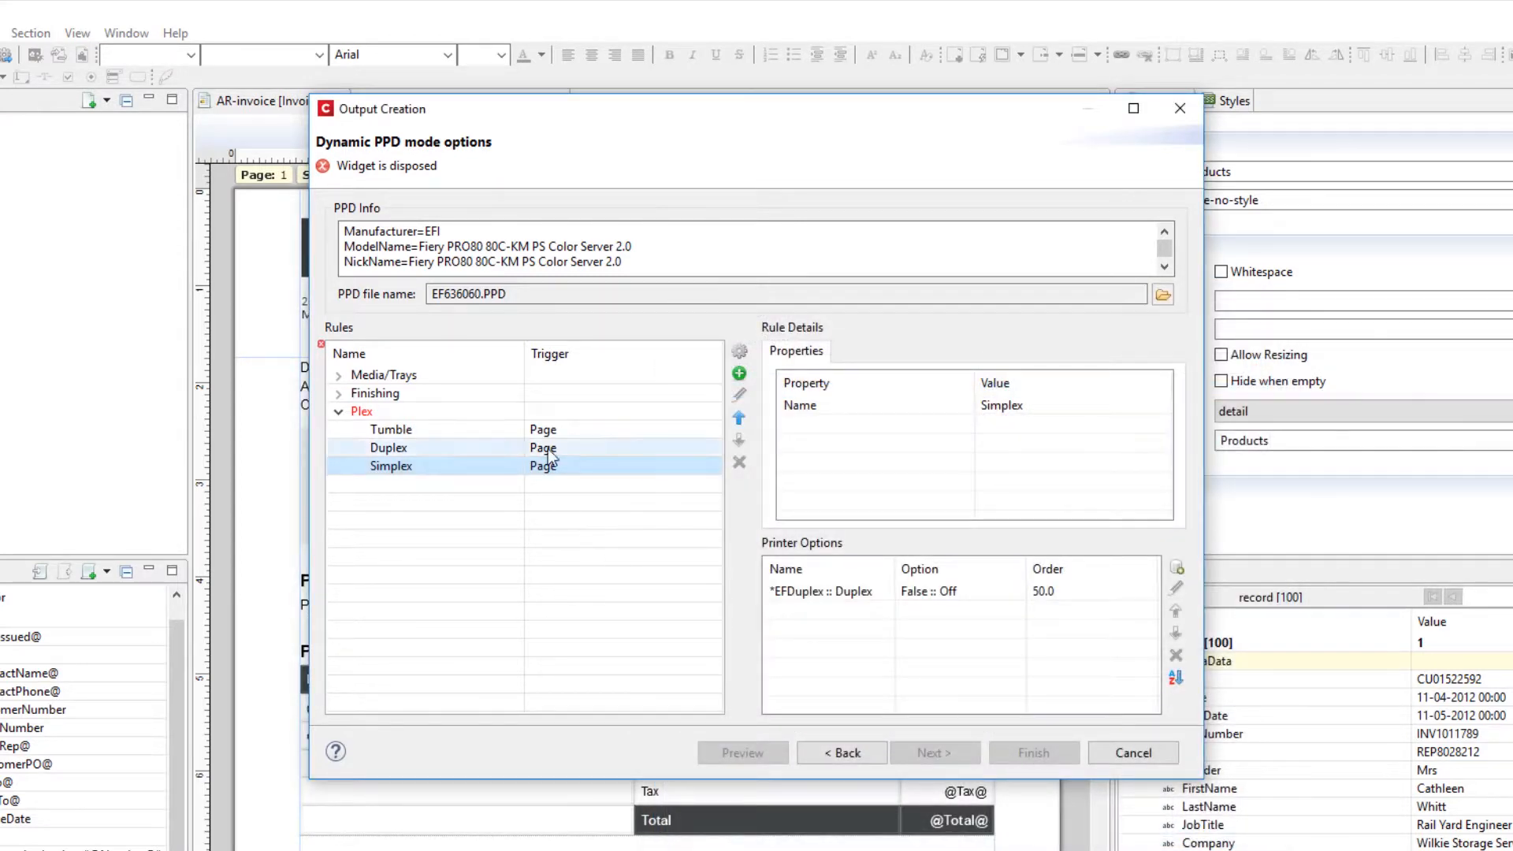
{"action": "left_click", "coordinate": [533, 409]}
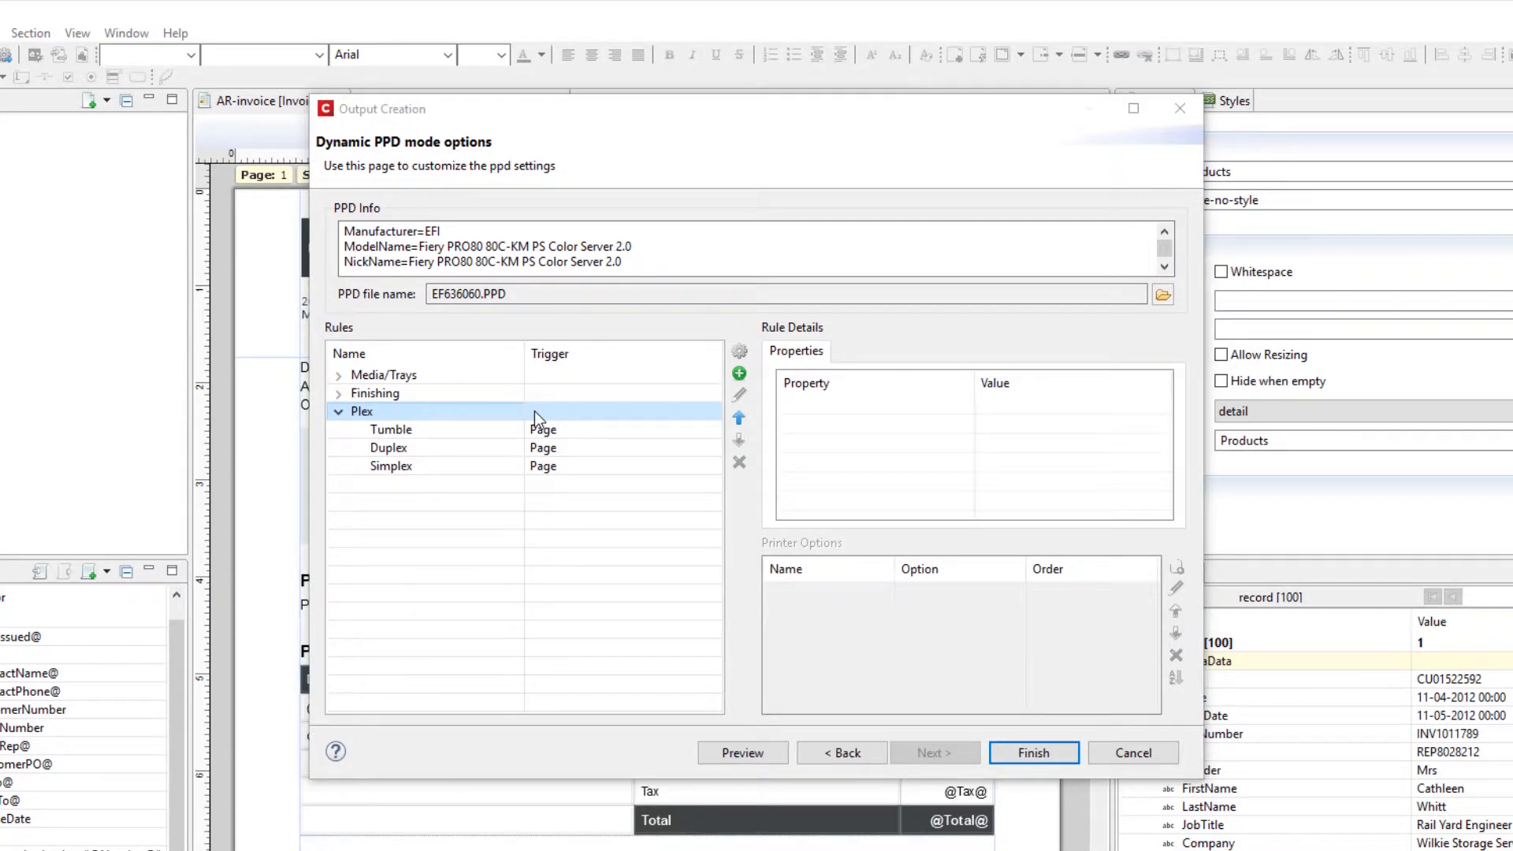
Expand the Finishing and Media/Trays groups and add a custom rule group named Color vs Greyscale.
{"action": "left_click", "coordinate": [340, 394]}
{"action": "left_click", "coordinate": [339, 376]}
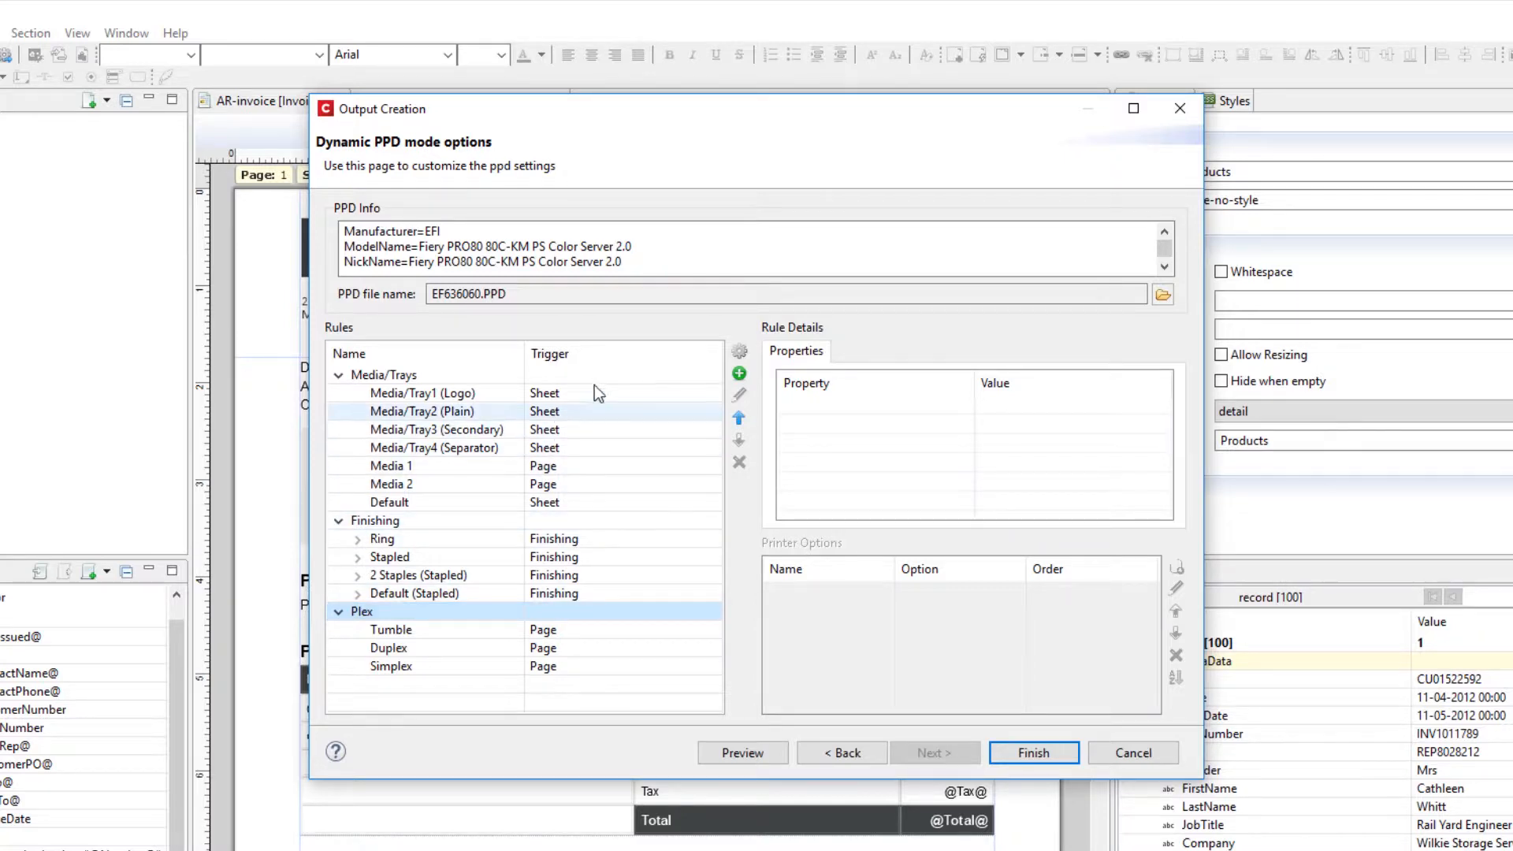
{"action": "left_click", "coordinate": [739, 374]}
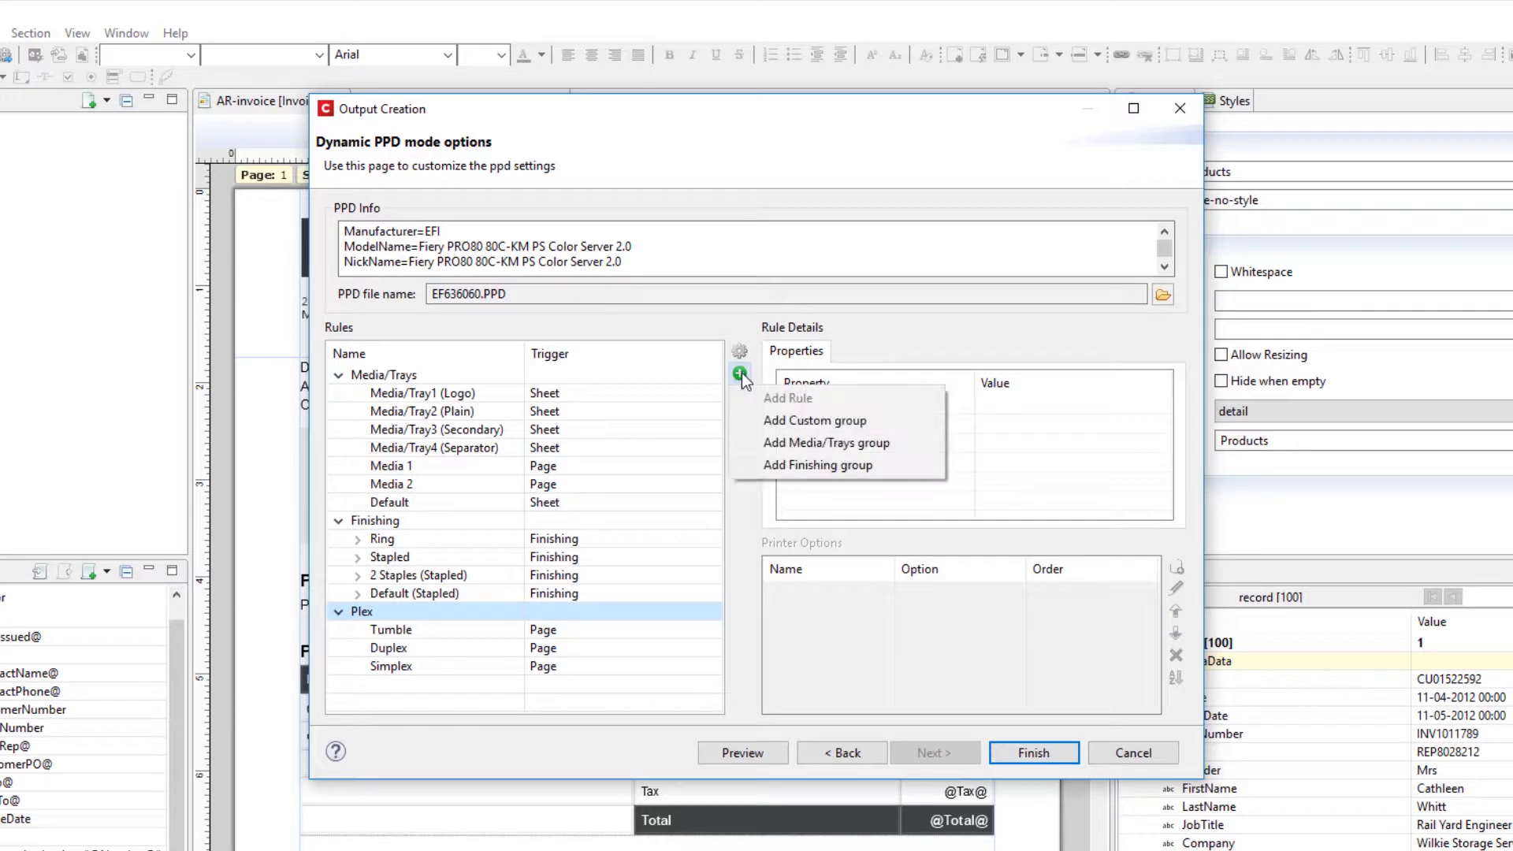
{"action": "left_click", "coordinate": [805, 420]}
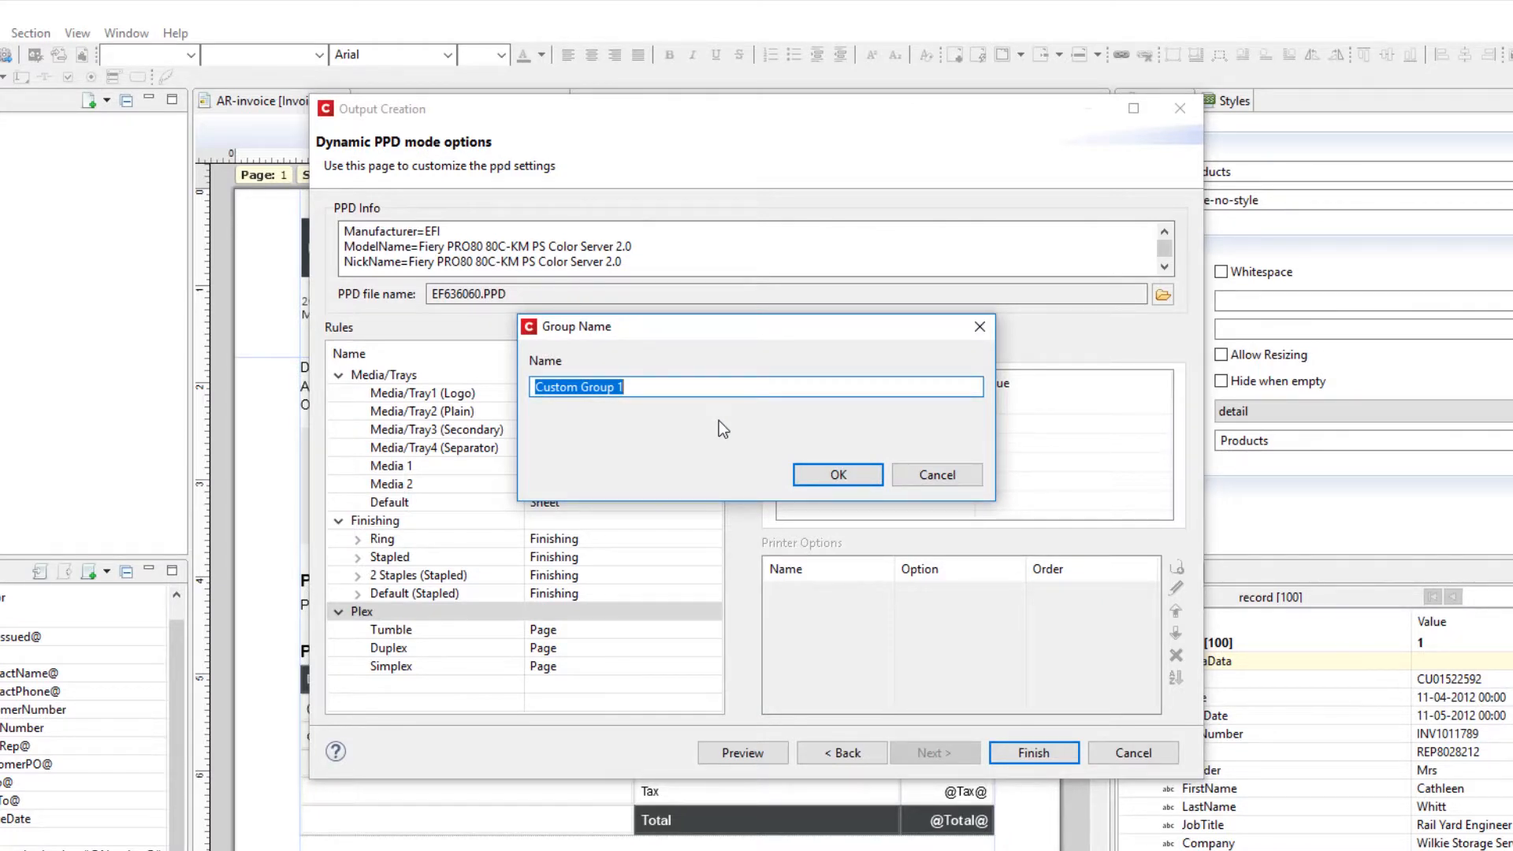
{"action": "type", "text": "C"}
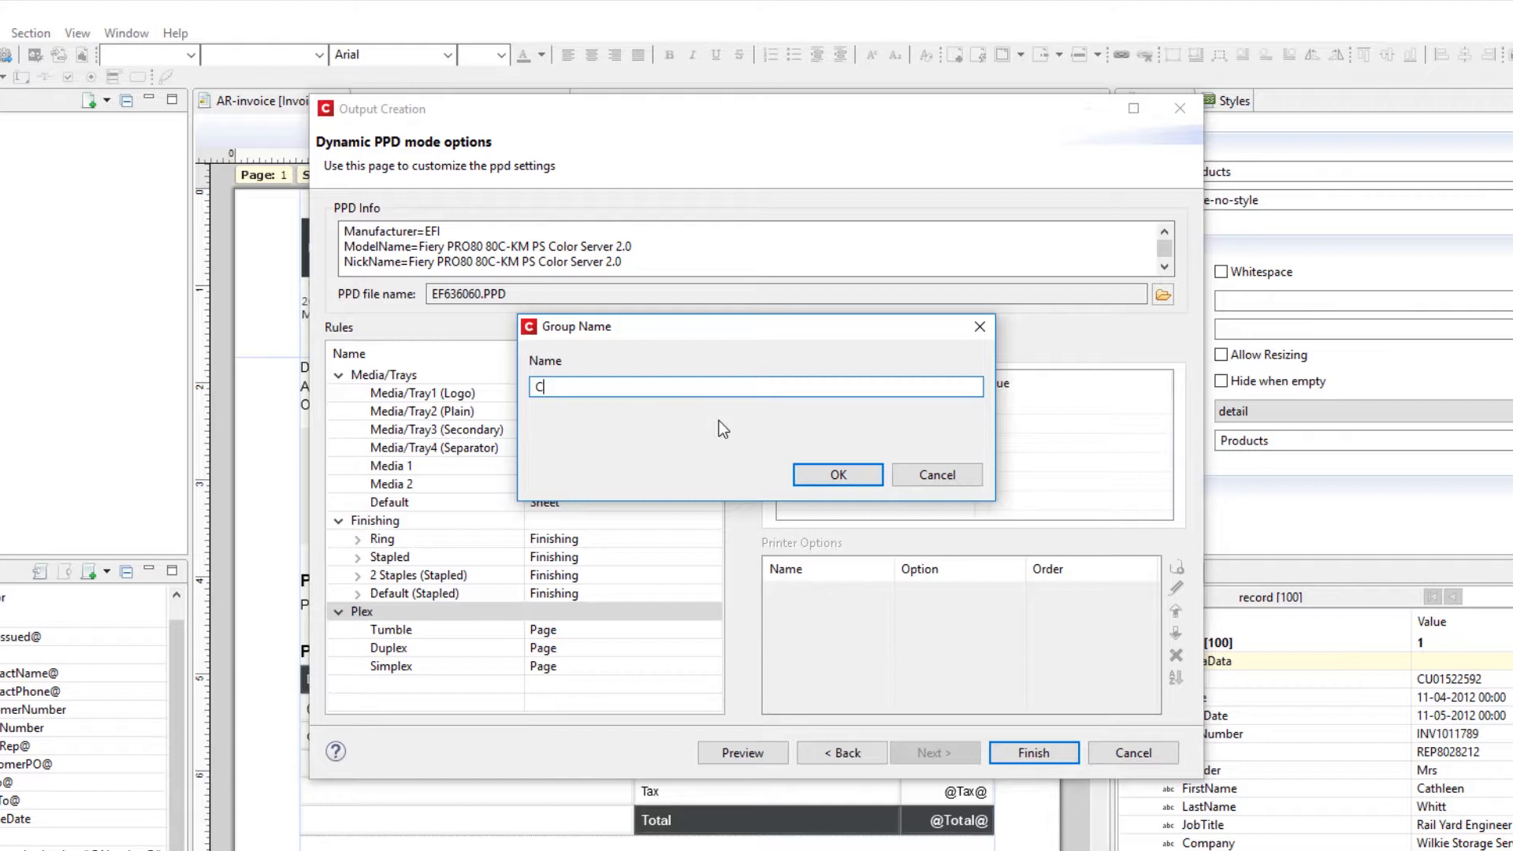
{"action": "type", "text": "olor vs Greus"}
{"action": "key", "text": "BackSpace"}
{"action": "key", "text": "BackSpace"}
{"action": "type", "text": "yscale"}
{"action": "left_click", "coordinate": [809, 467]}
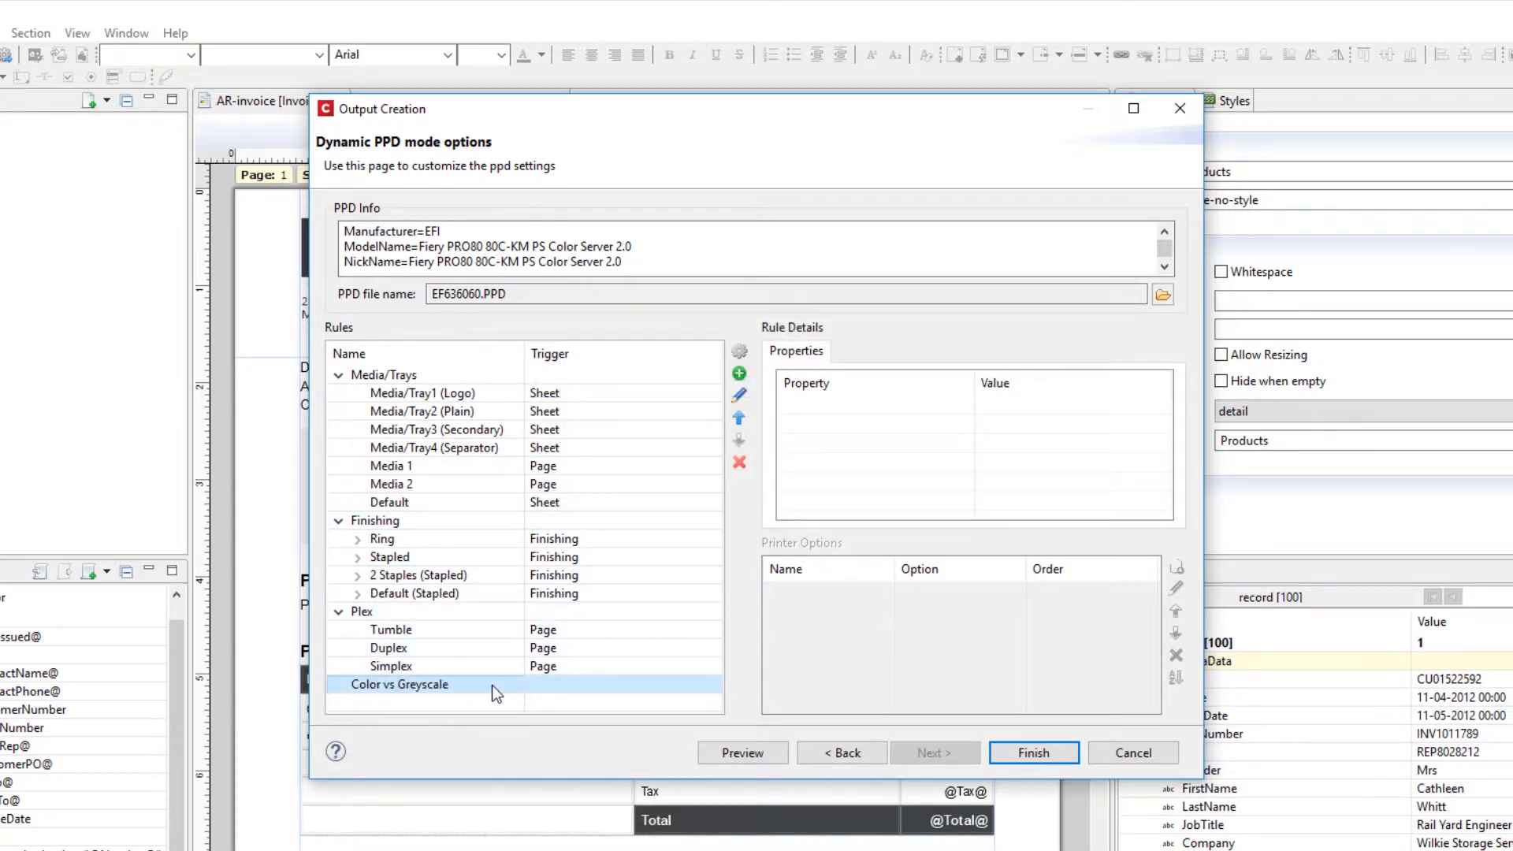
Collapse the other rule groups and start a new rule in the Color vs Greyscale group with the Document trigger.
{"action": "left_click", "coordinate": [338, 376]}
{"action": "left_click", "coordinate": [338, 393]}
{"action": "left_click", "coordinate": [339, 410]}
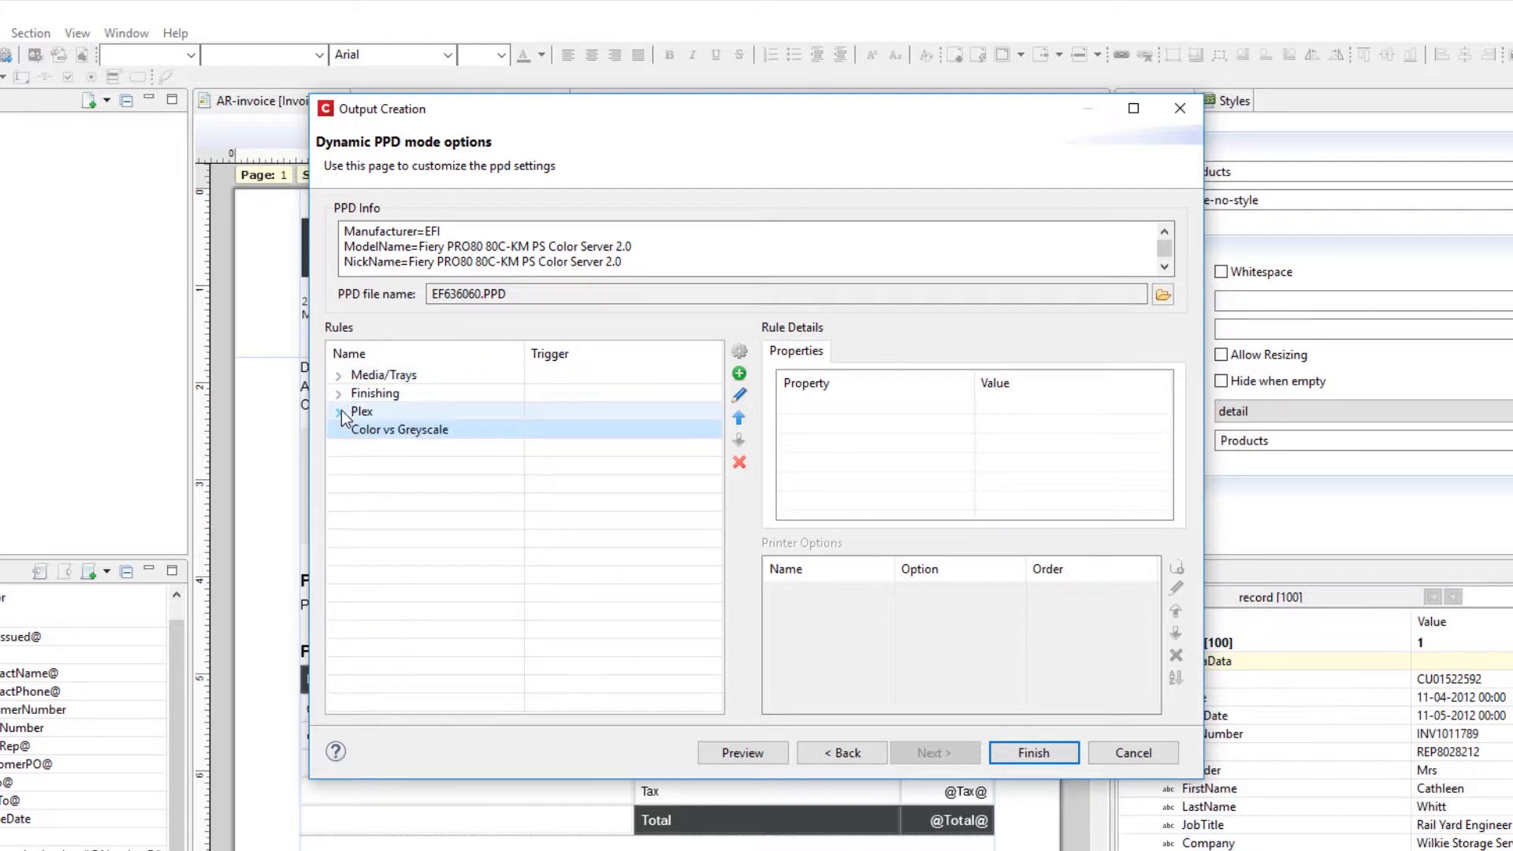
{"action": "left_click", "coordinate": [740, 374]}
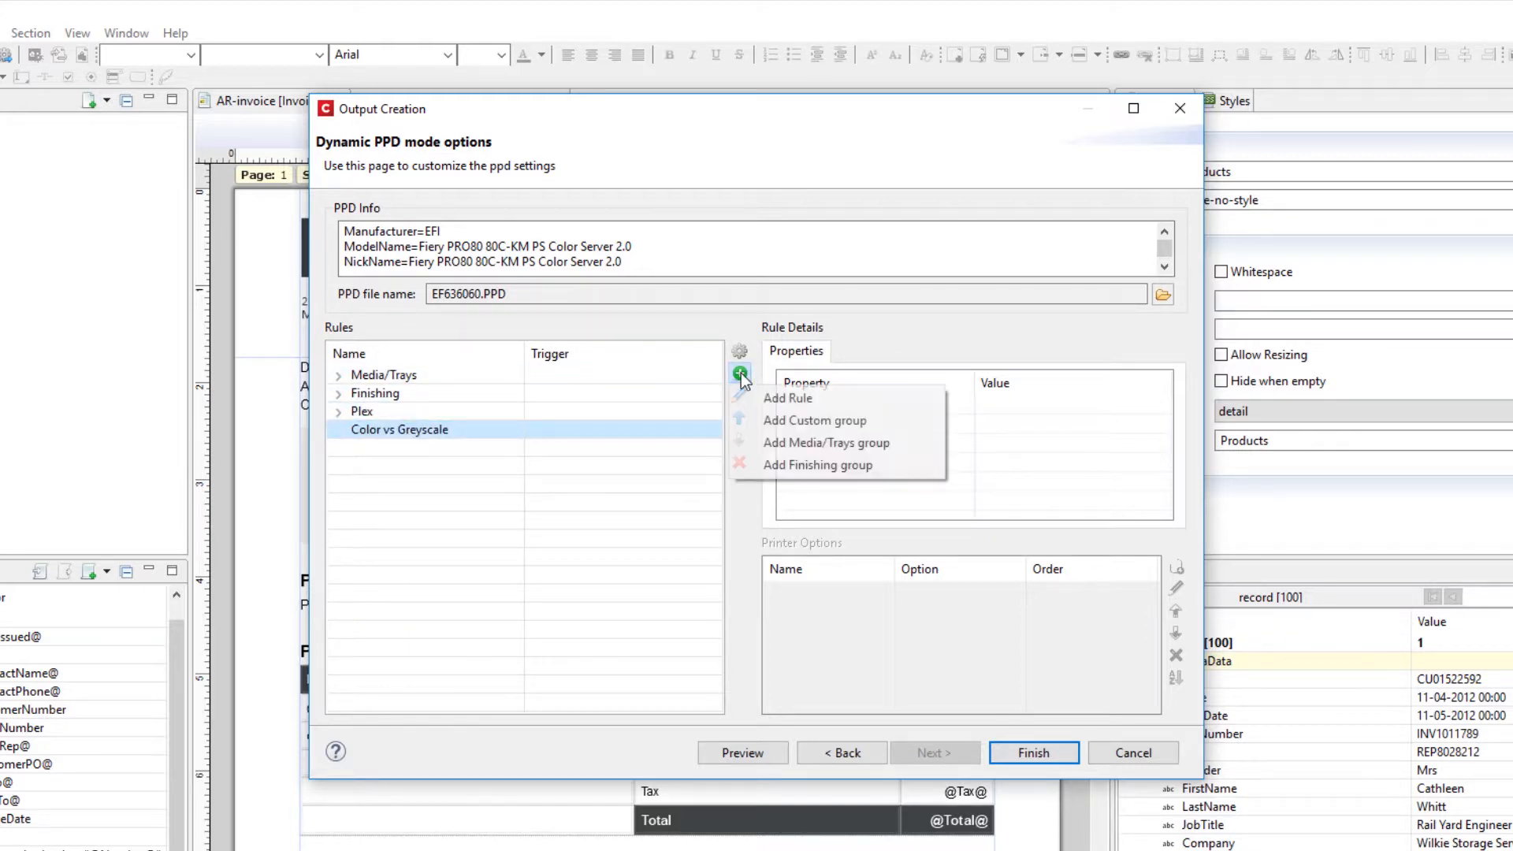
{"action": "left_click", "coordinate": [797, 395]}
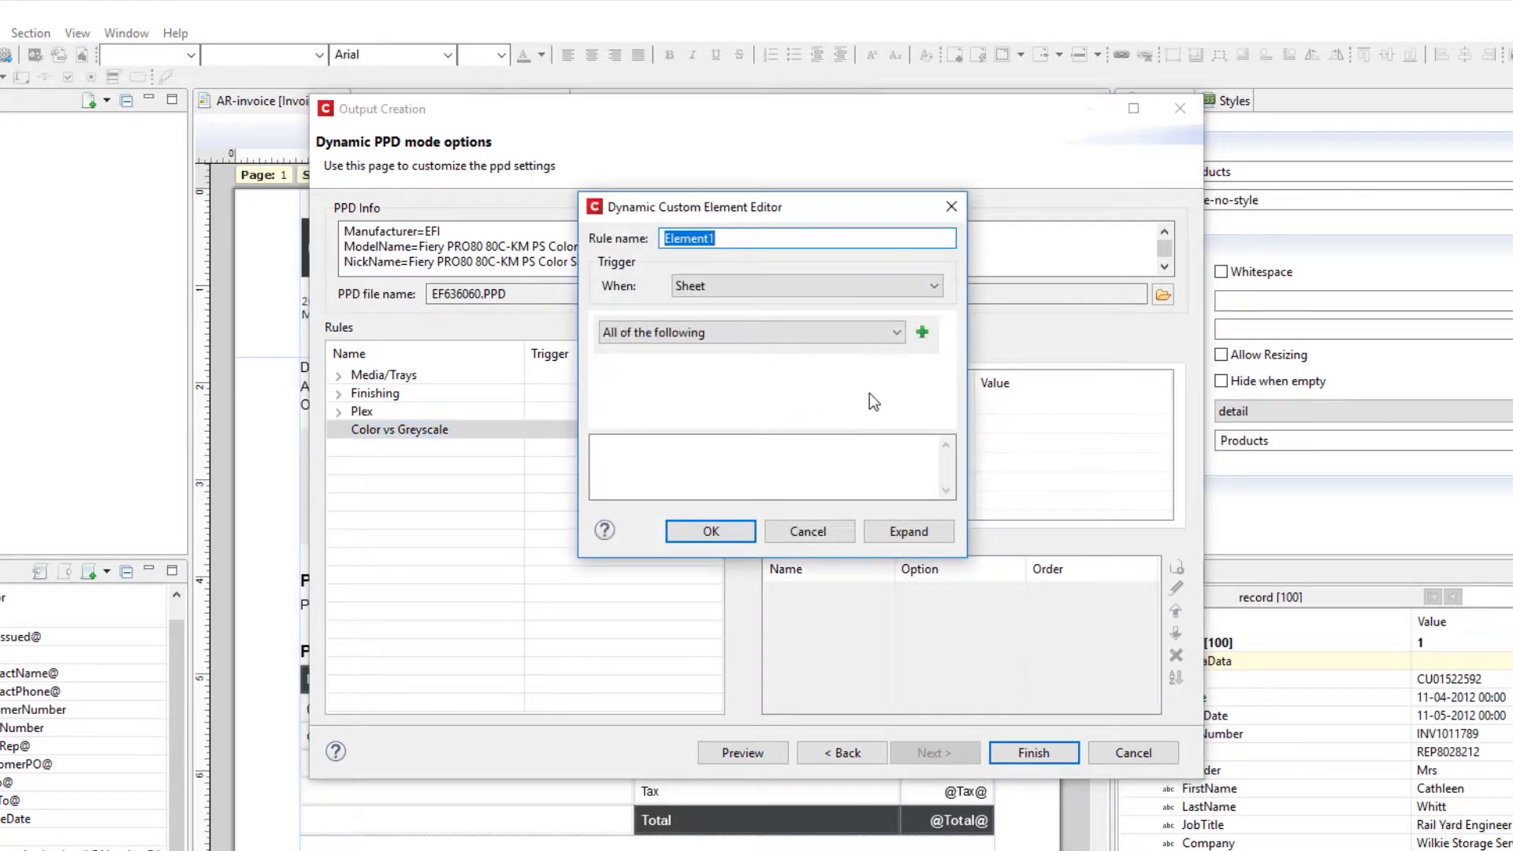
{"action": "left_click_drag", "start_coordinate": [978, 559], "coordinate": [1042, 594]}
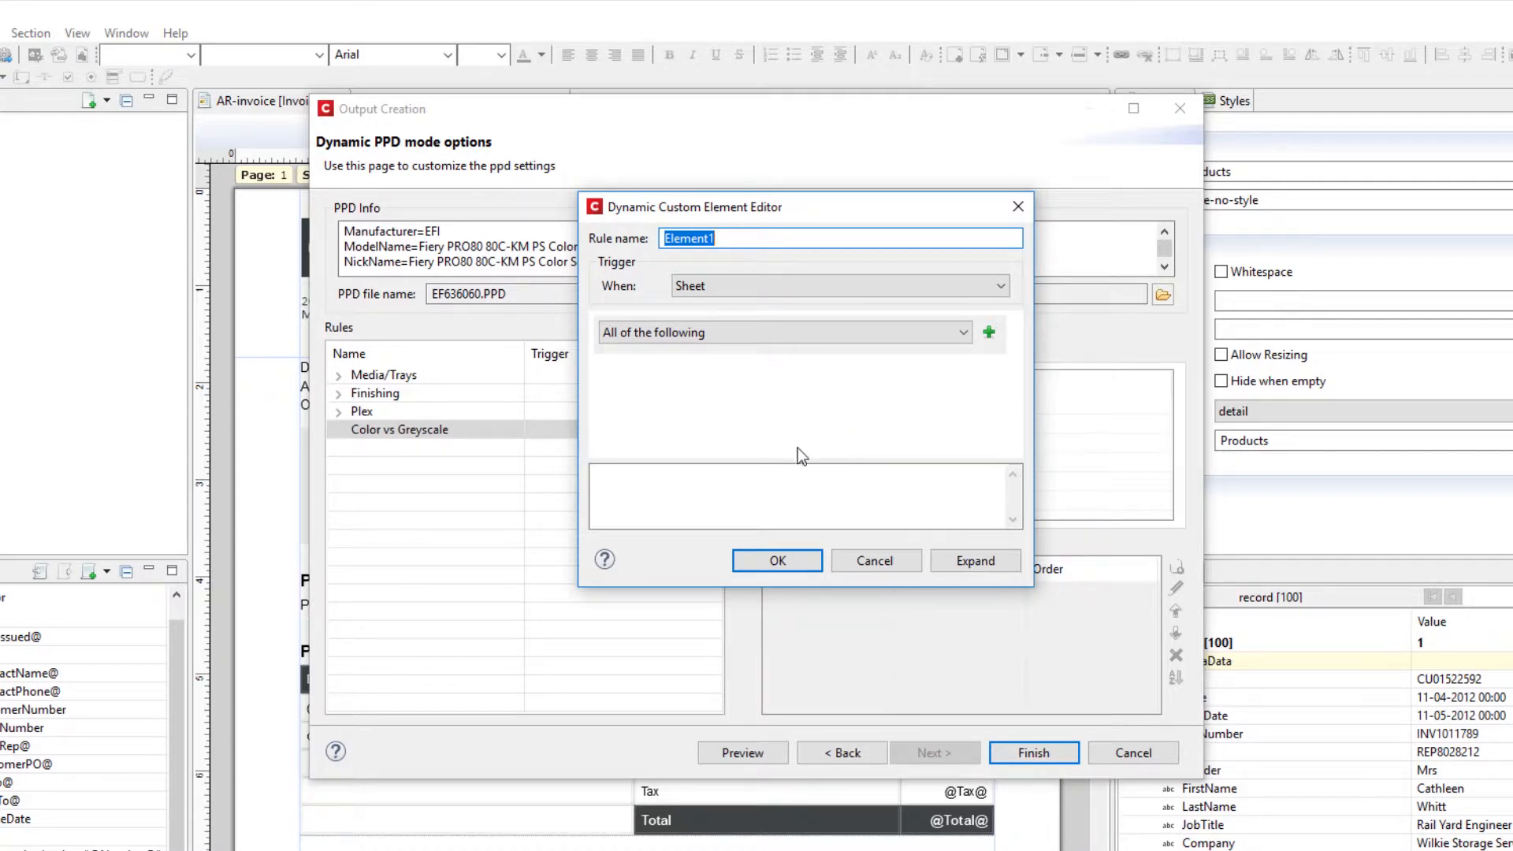
{"action": "left_click", "coordinate": [729, 291]}
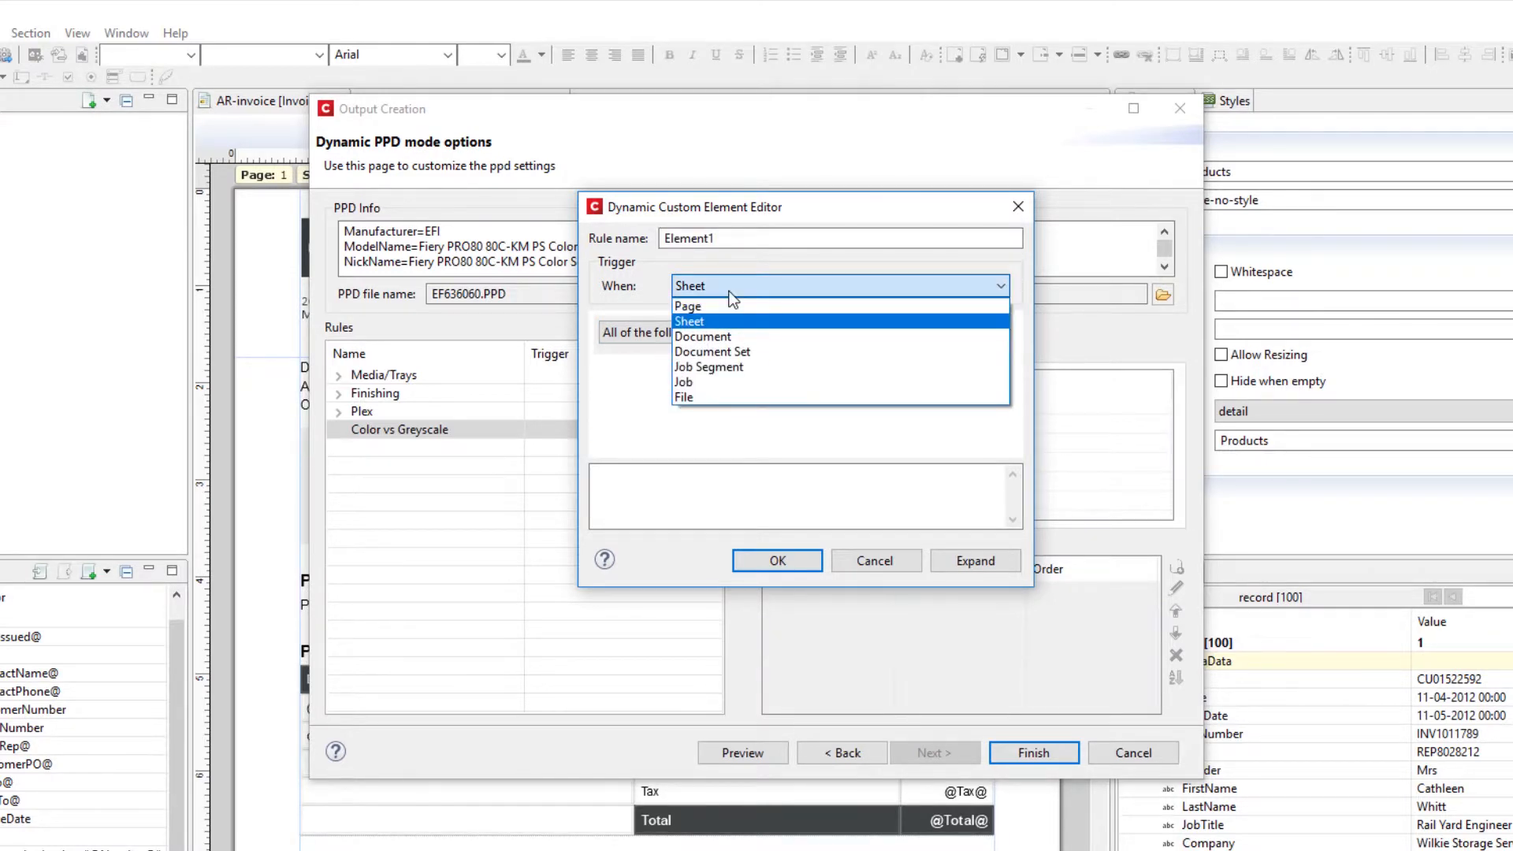
{"action": "left_click", "coordinate": [726, 336]}
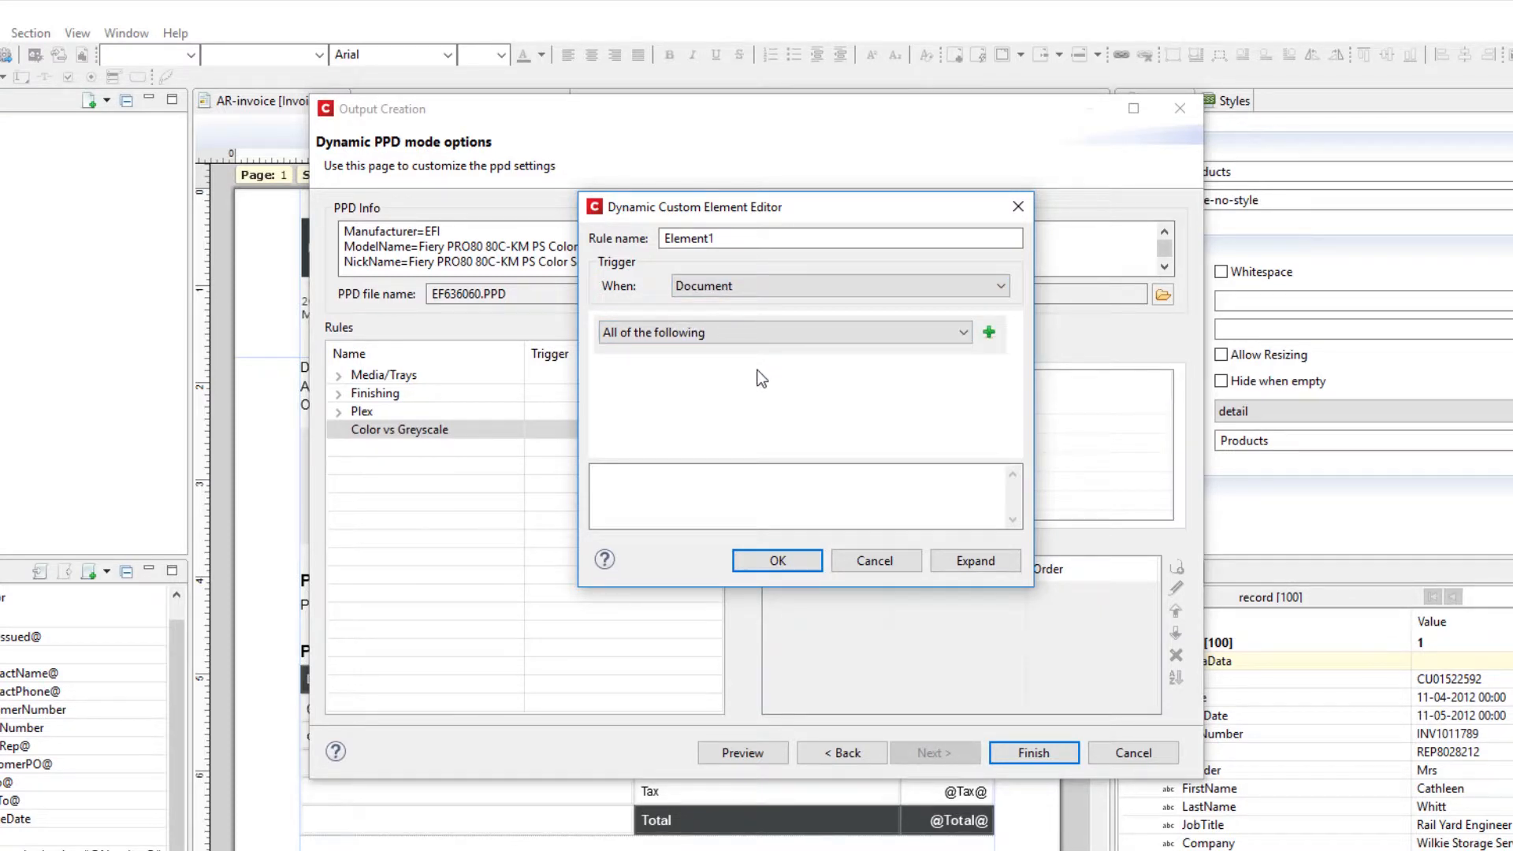
Add a metadata condition to the new rule requiring that the document's Gender property contains Mr.
{"action": "left_click", "coordinate": [993, 334]}
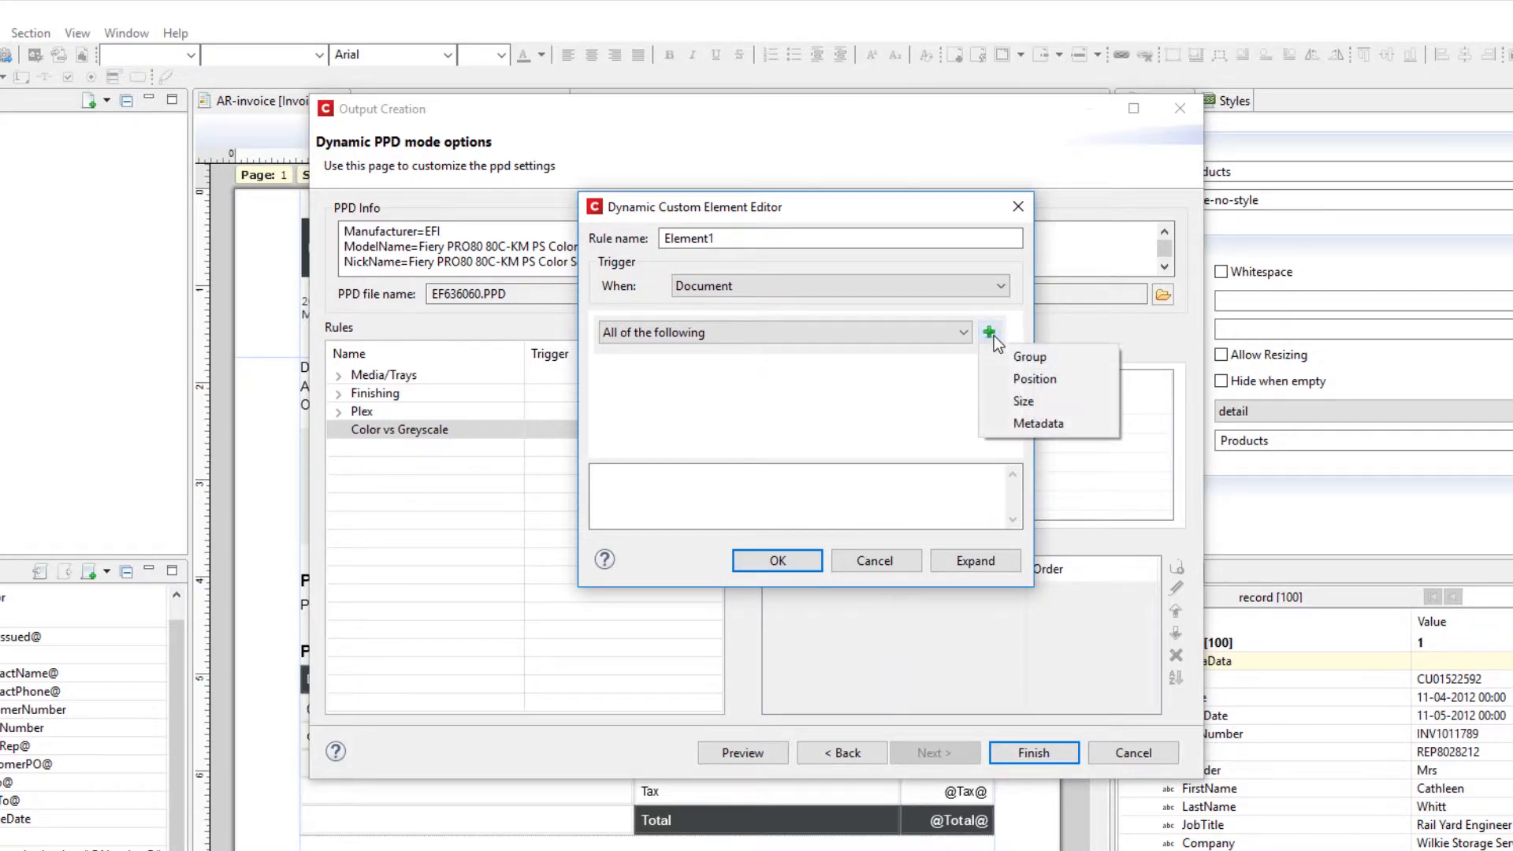
{"action": "left_click", "coordinate": [1029, 423]}
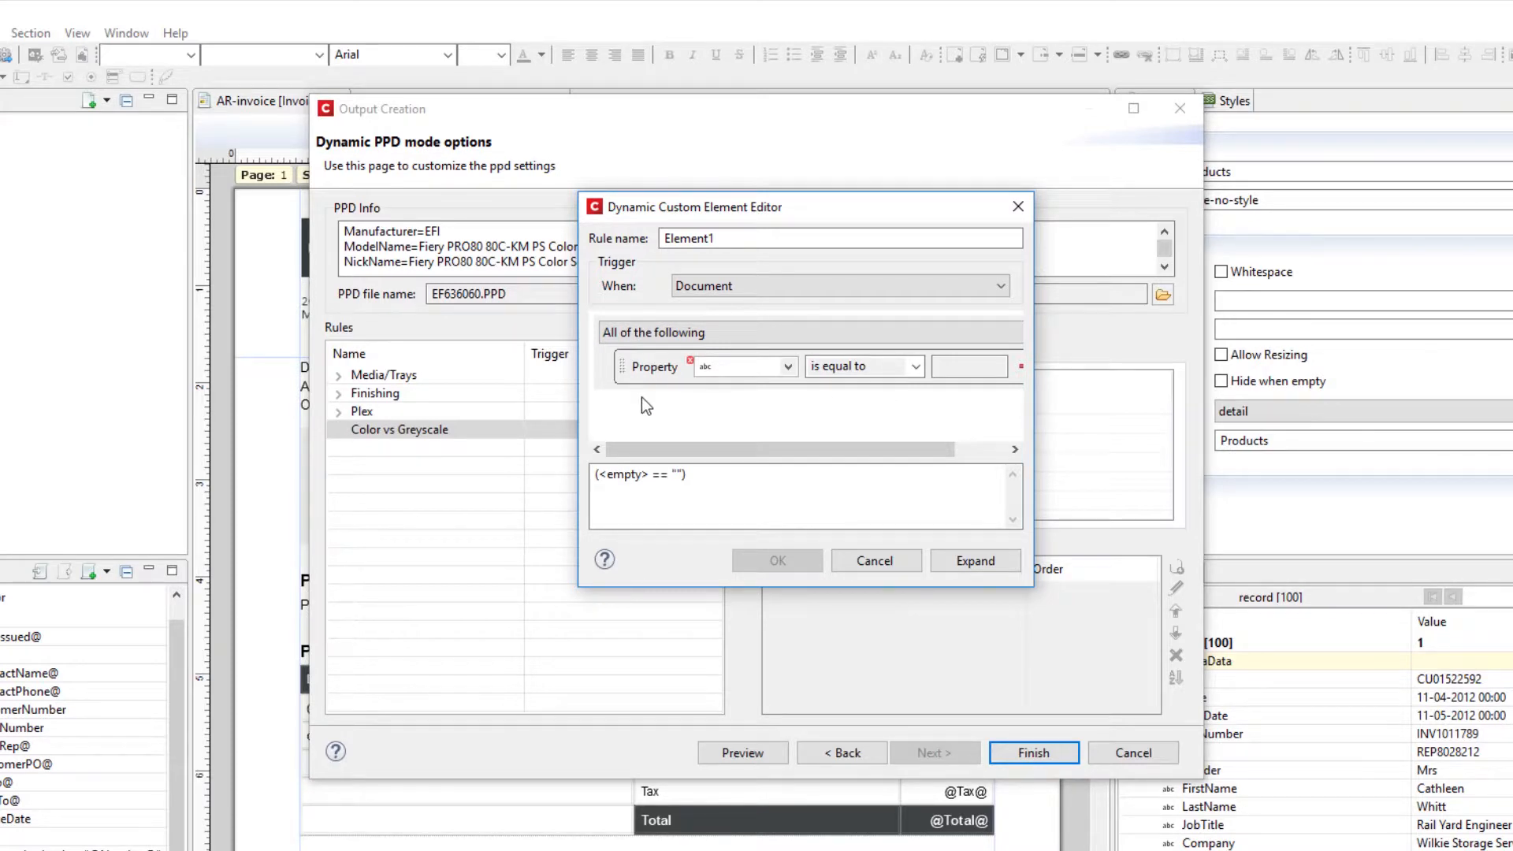
{"action": "left_click_drag", "start_coordinate": [575, 405], "coordinate": [494, 404]}
{"action": "left_click", "coordinate": [714, 369]}
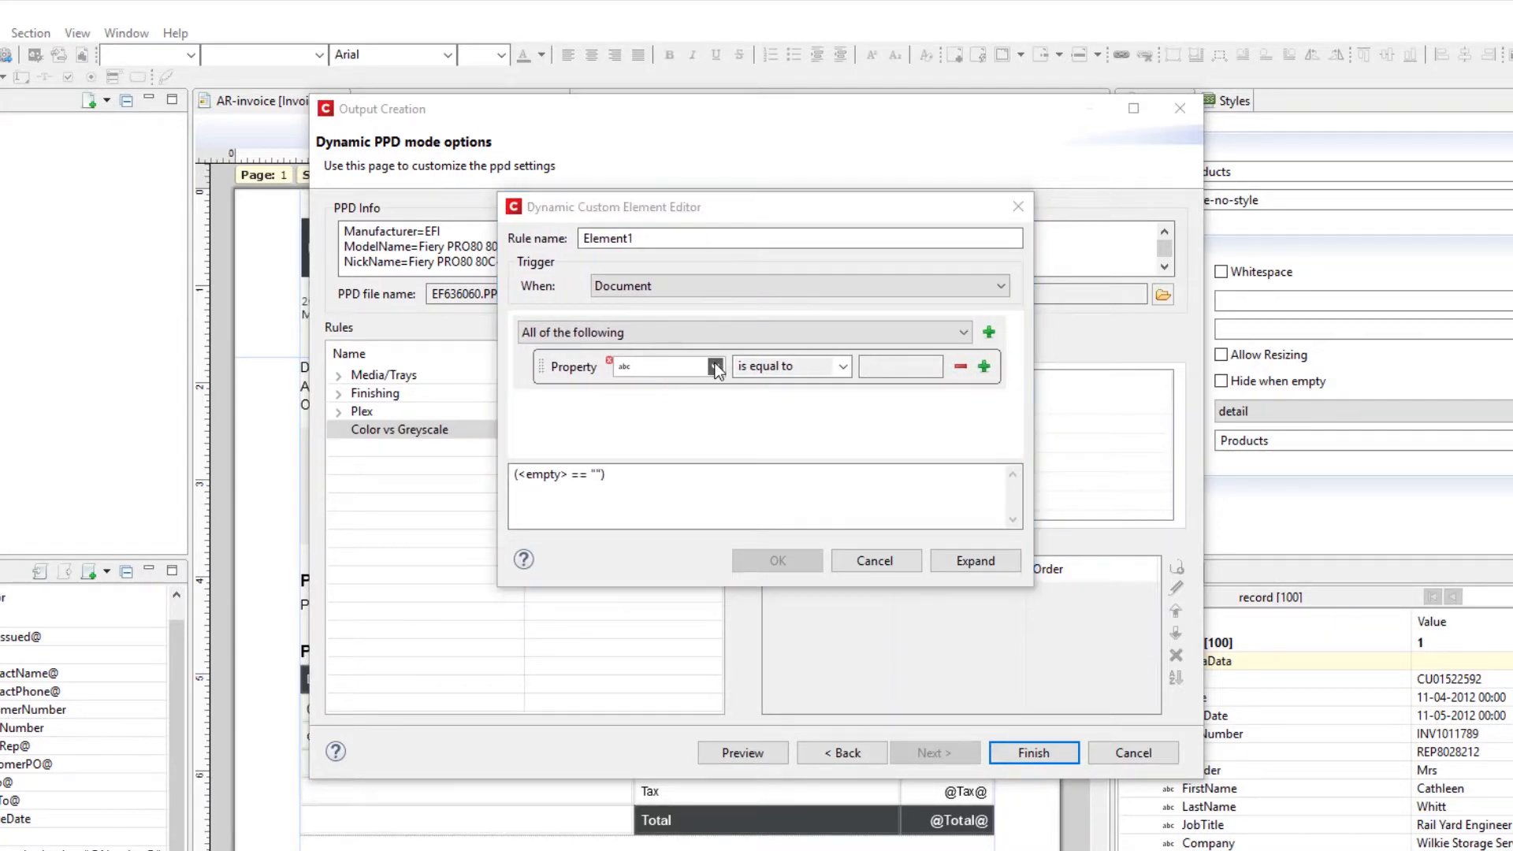
{"action": "left_click", "coordinate": [788, 483]}
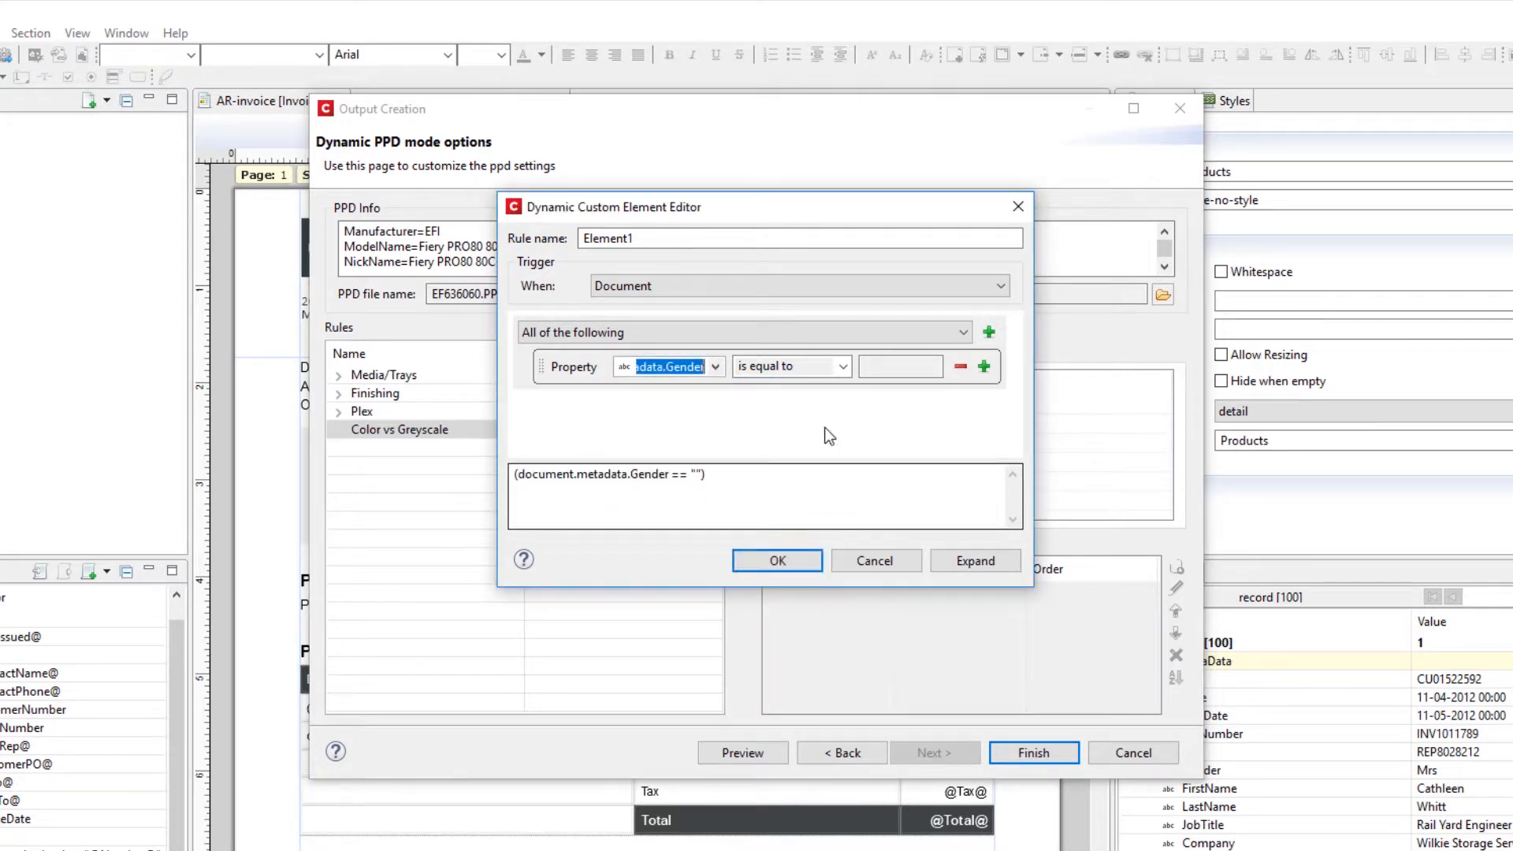
{"action": "left_click", "coordinate": [844, 367]}
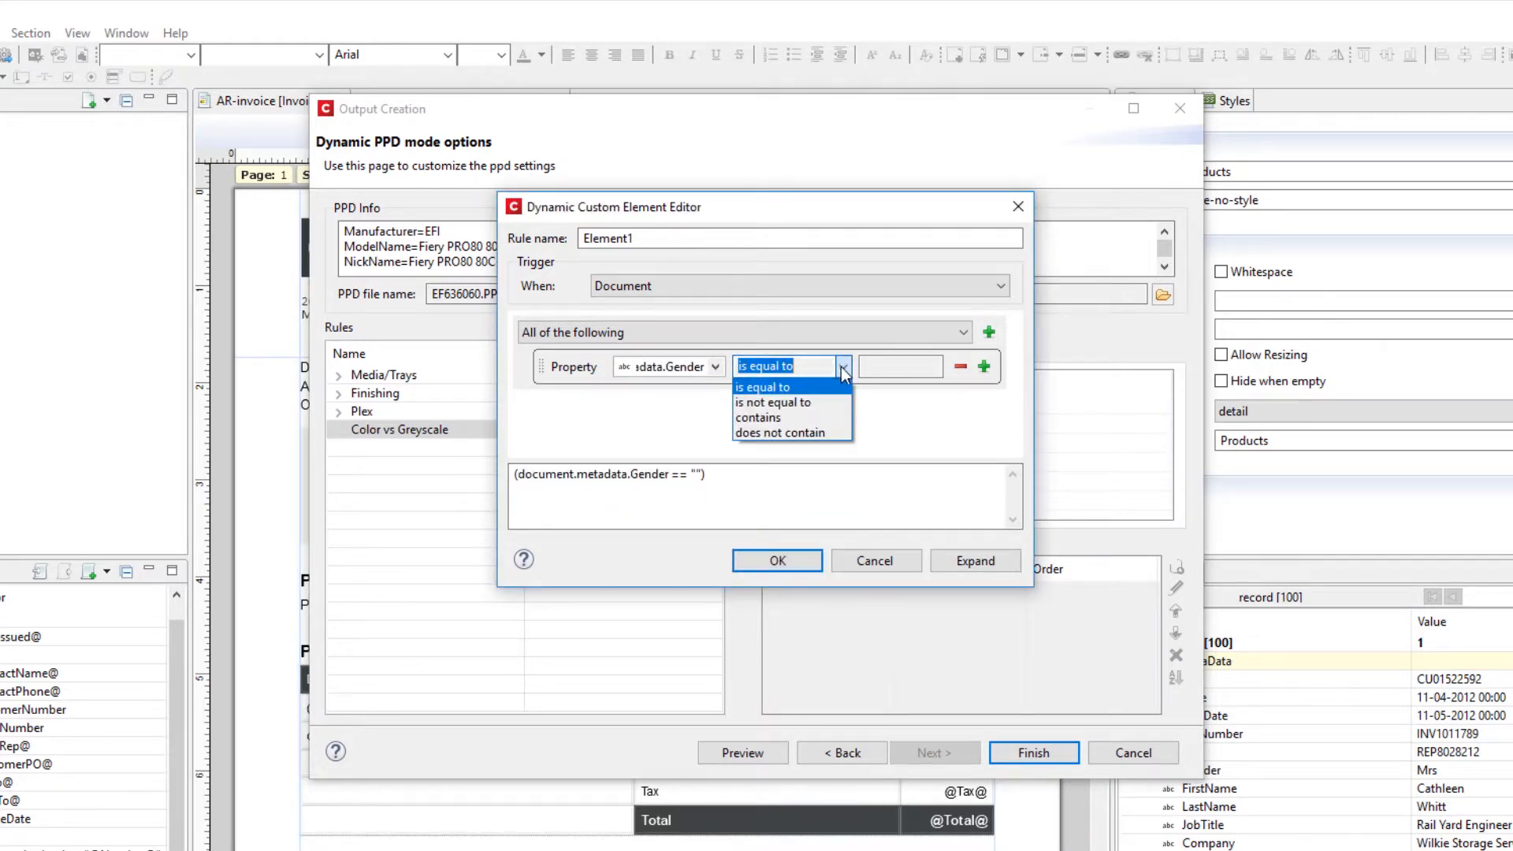
{"action": "left_click", "coordinate": [788, 411]}
{"action": "left_click", "coordinate": [889, 370]}
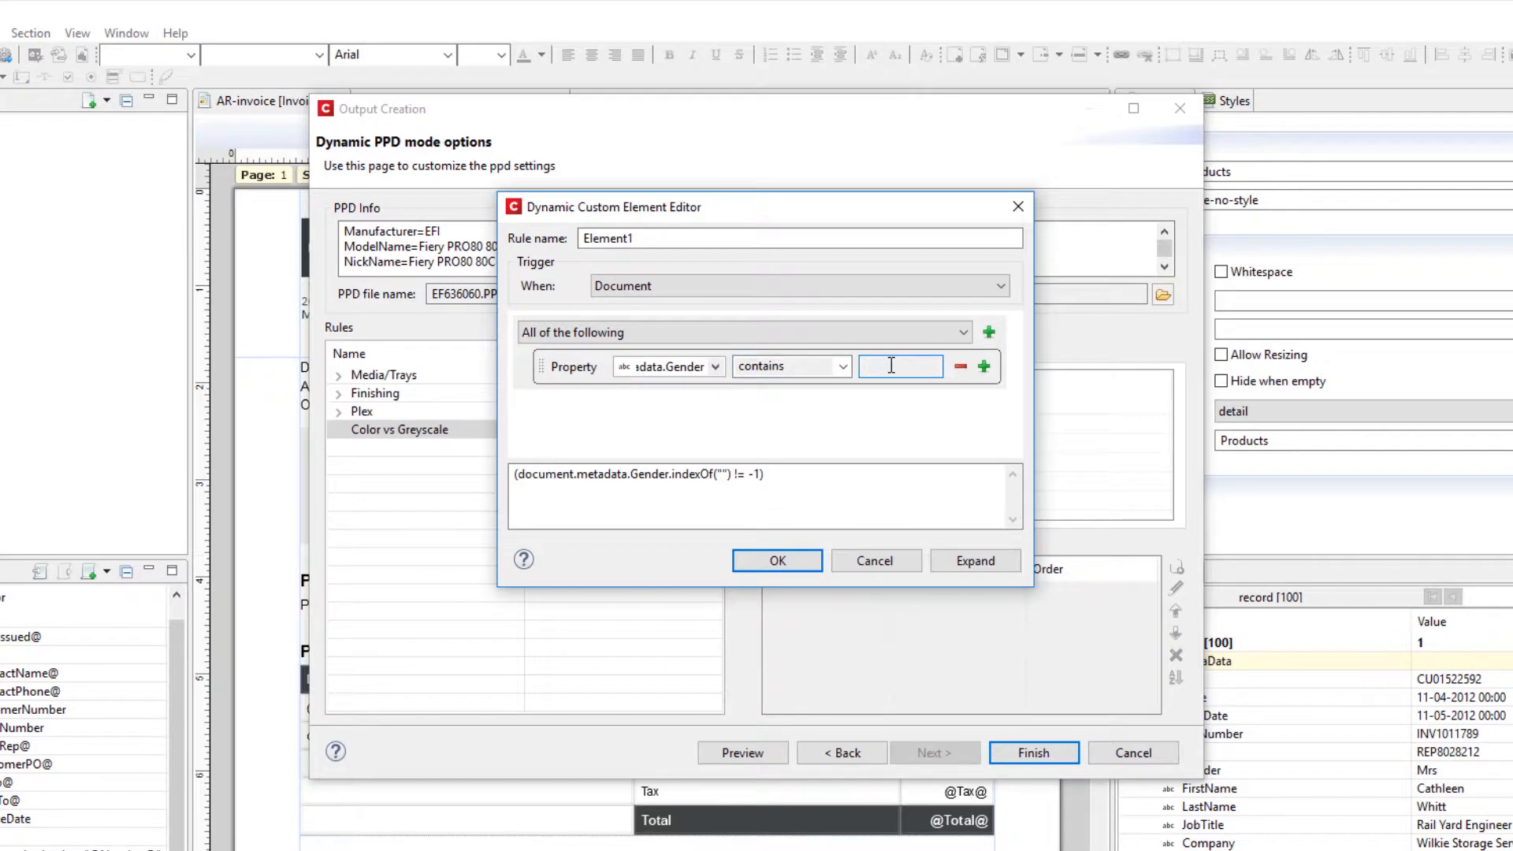
{"action": "type", "text": "Mr"}
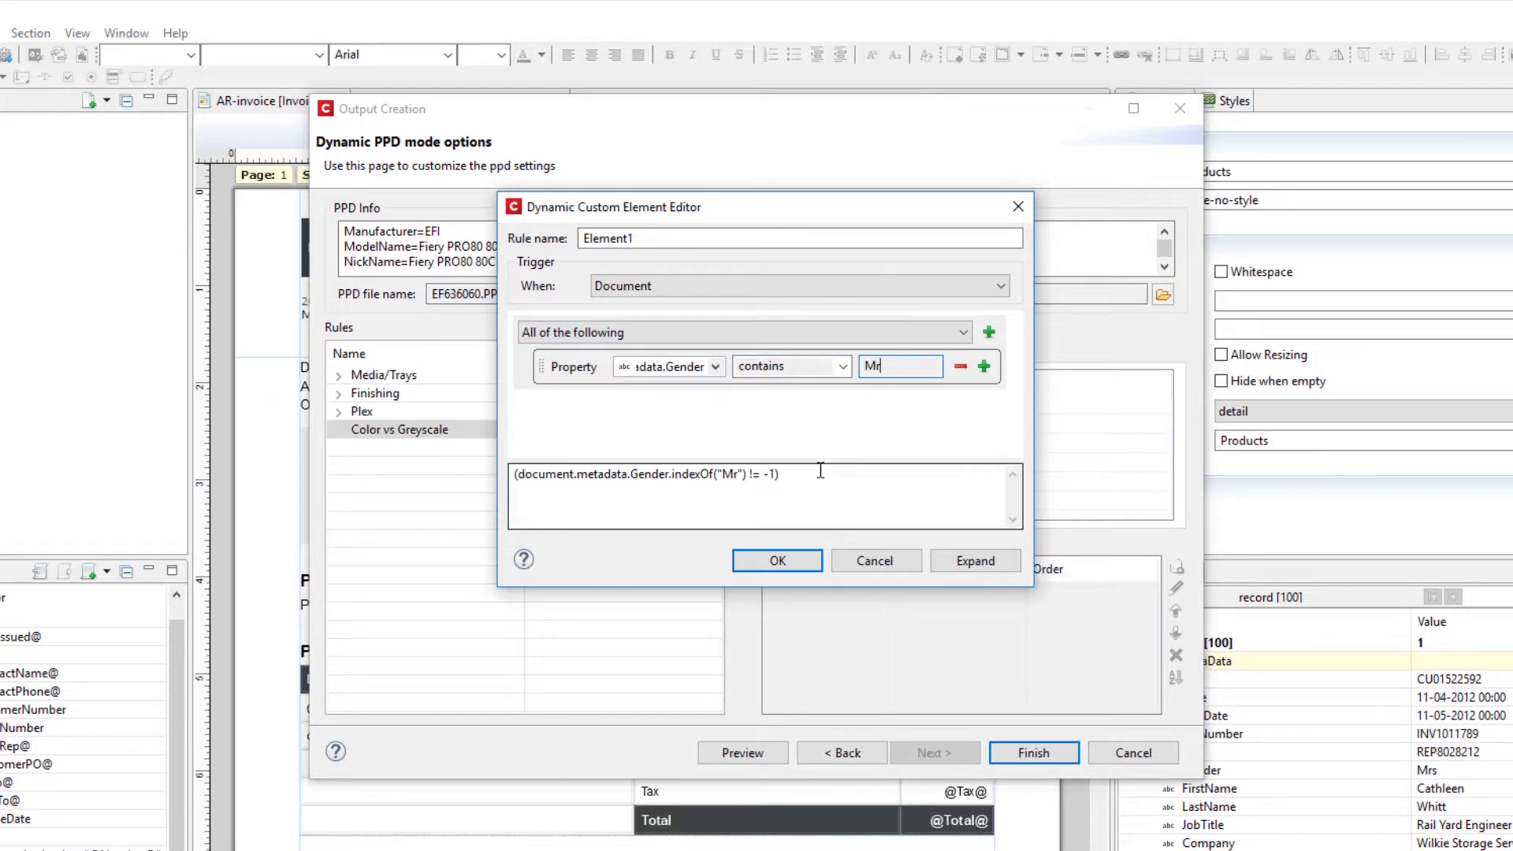
Name the new rule Males prefer grey and save it to the Color vs Greyscale group.
{"action": "left_click", "coordinate": [688, 241]}
{"action": "left_click_drag", "start_coordinate": [688, 241], "coordinate": [495, 238]}
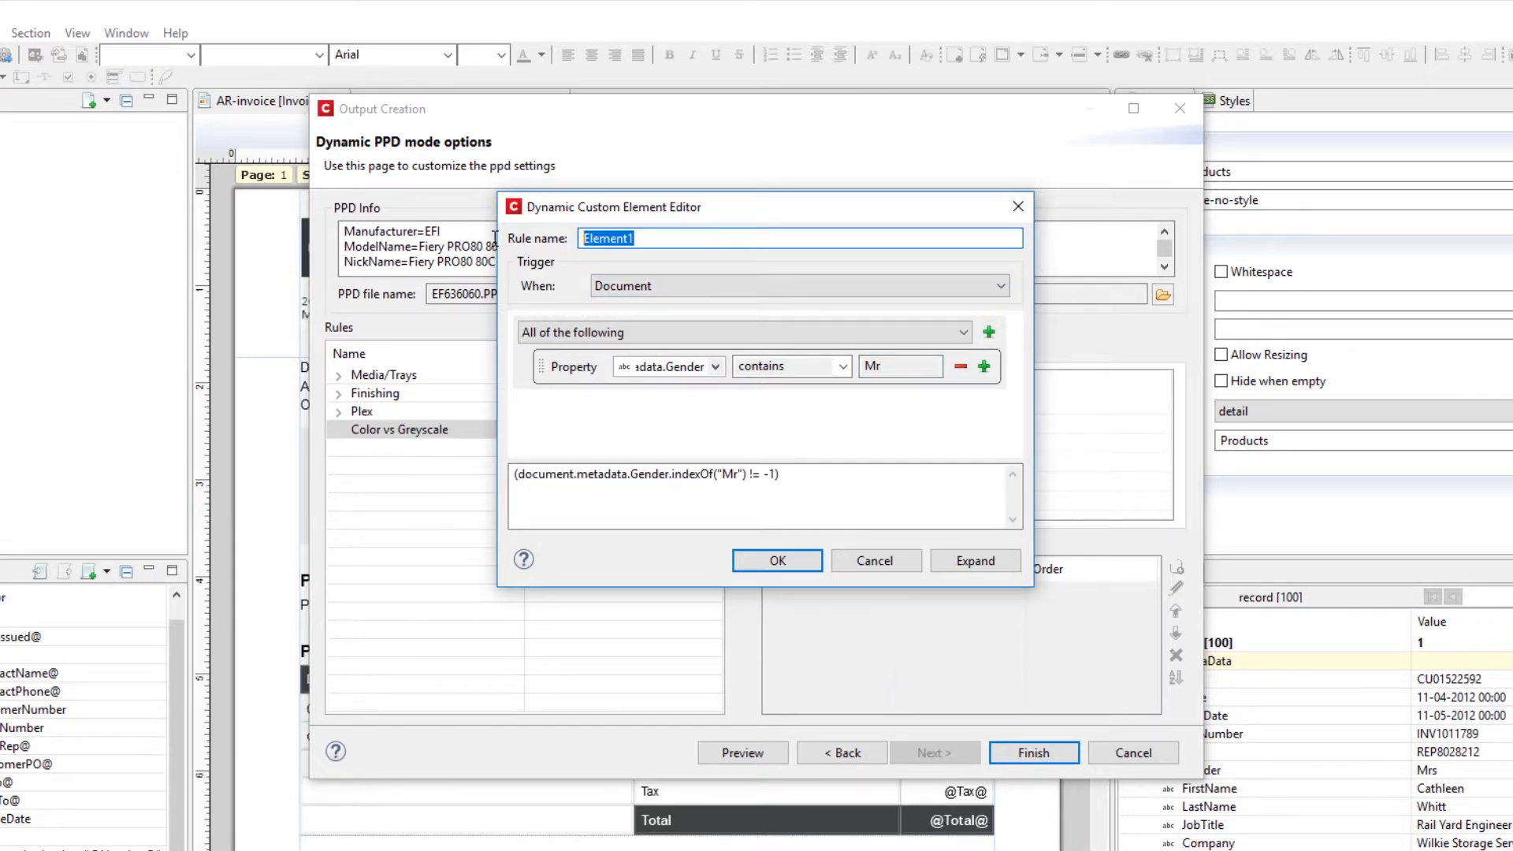
{"action": "type", "text": "Males prefer grey"}
{"action": "left_click", "coordinate": [755, 555]}
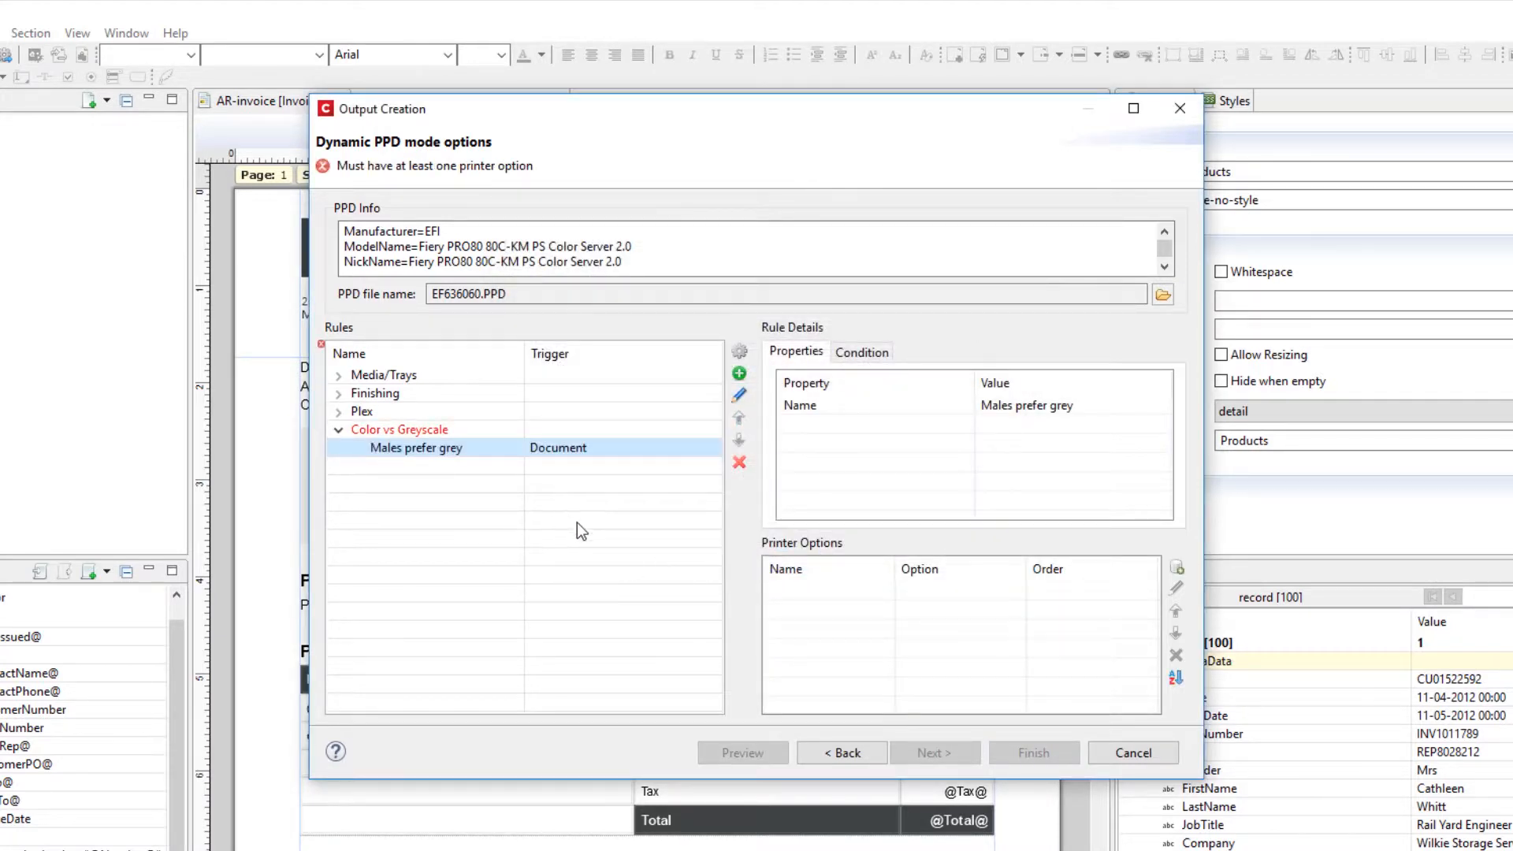
Assign the Color mode printer option with the Grayscale setting to the Males prefer grey rule.
{"action": "left_click", "coordinate": [1175, 569]}
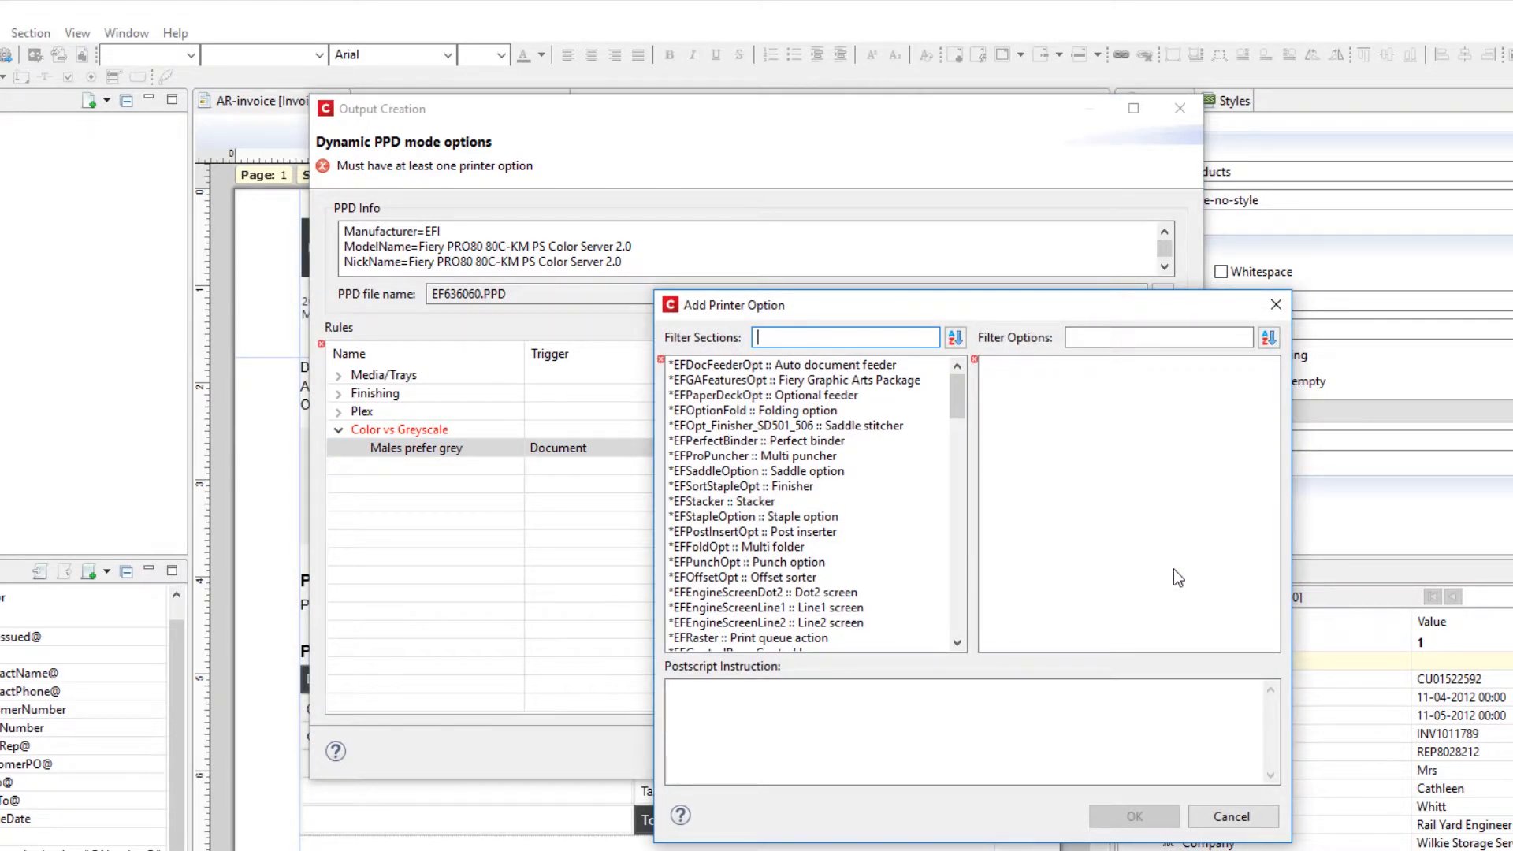
{"action": "type", "text": "colo"}
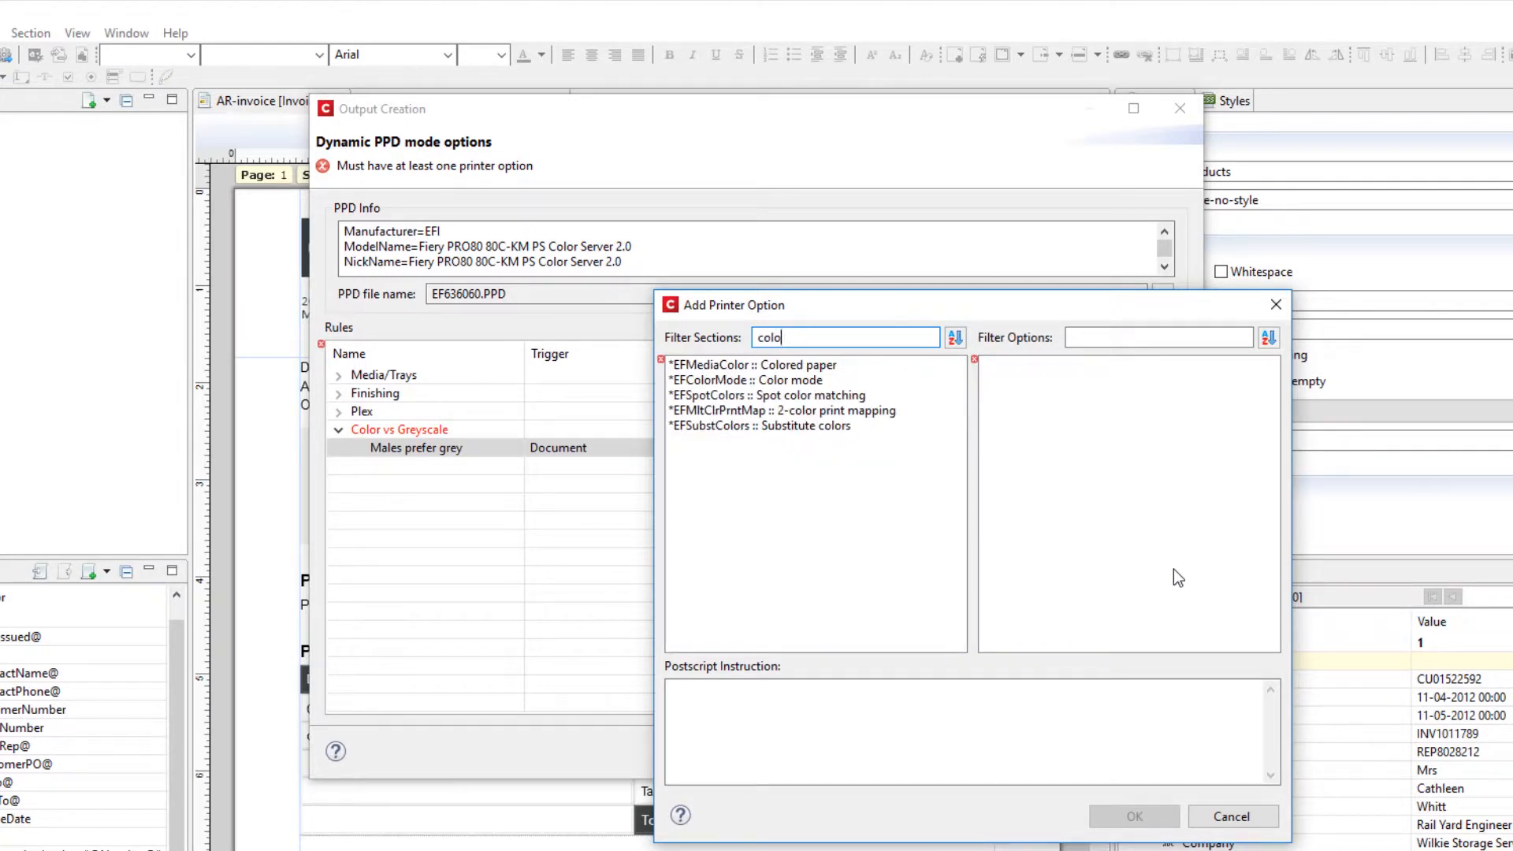
{"action": "type", "text": "r"}
{"action": "left_click", "coordinate": [751, 380]}
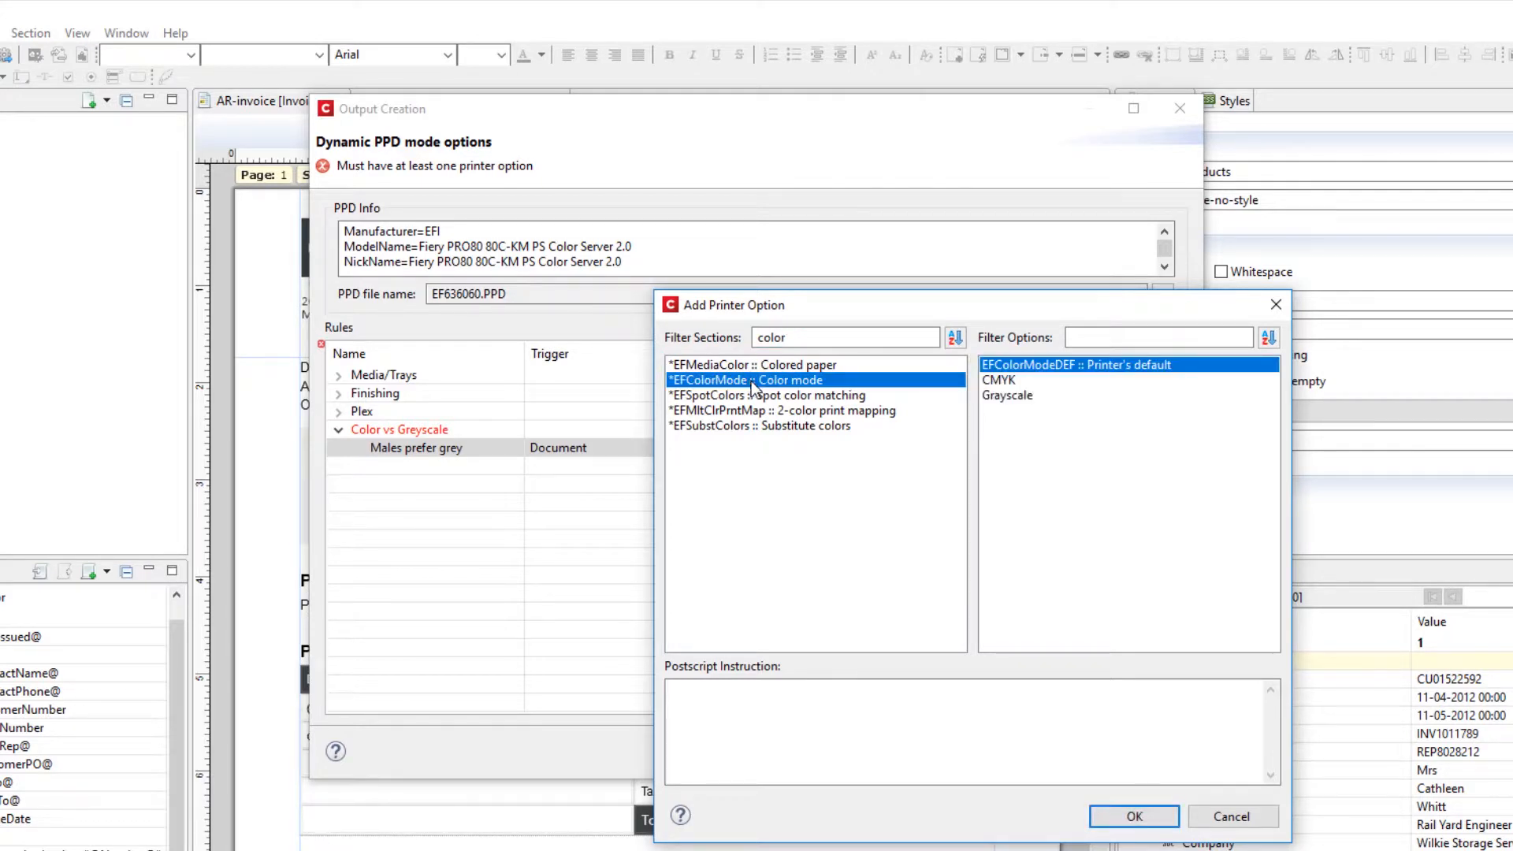
{"action": "left_click", "coordinate": [1010, 396]}
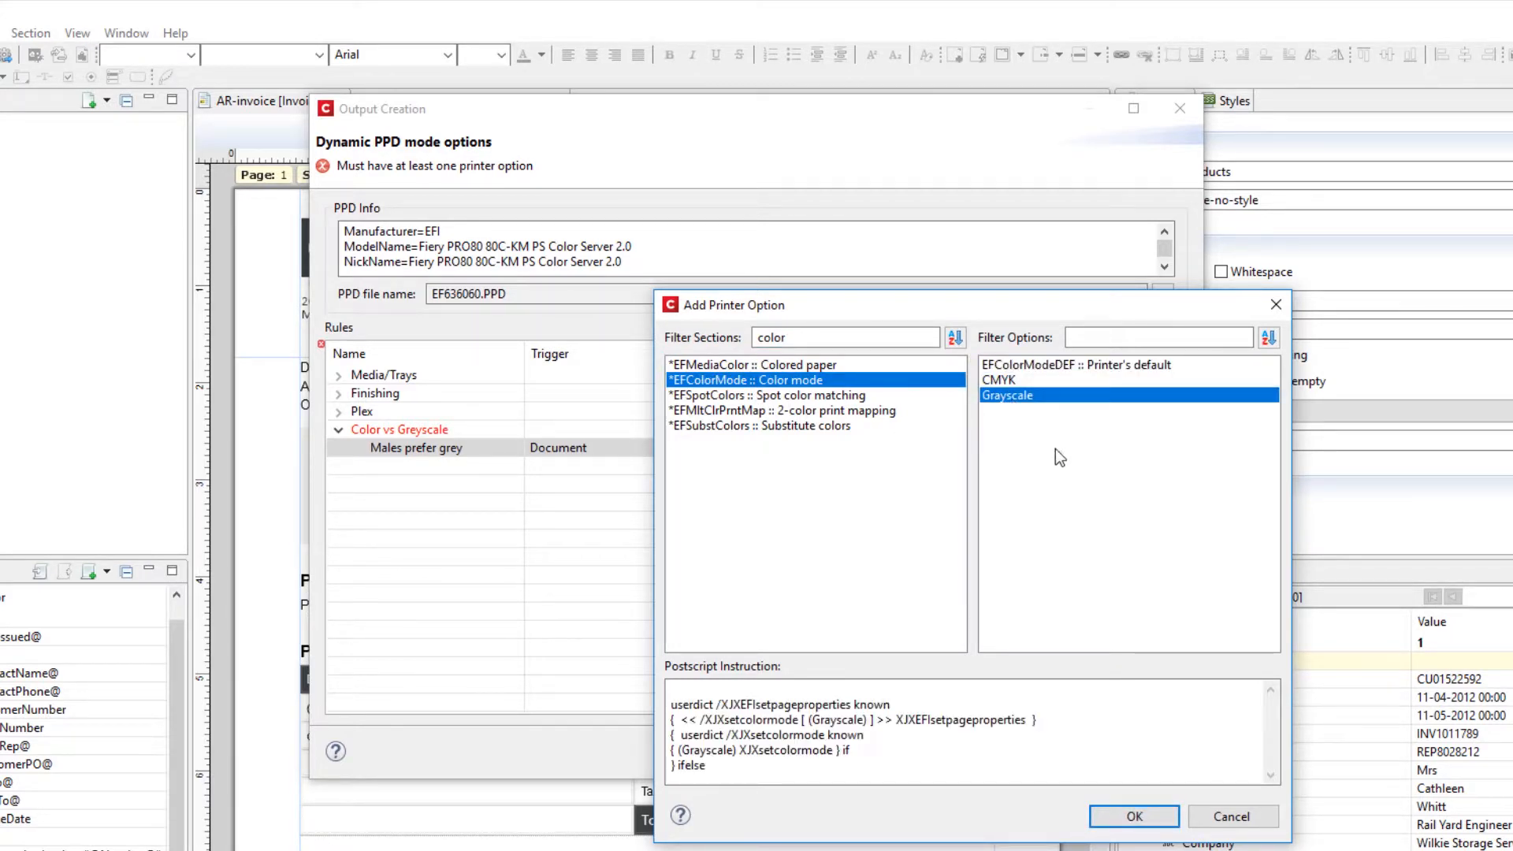
{"action": "left_click", "coordinate": [1151, 818]}
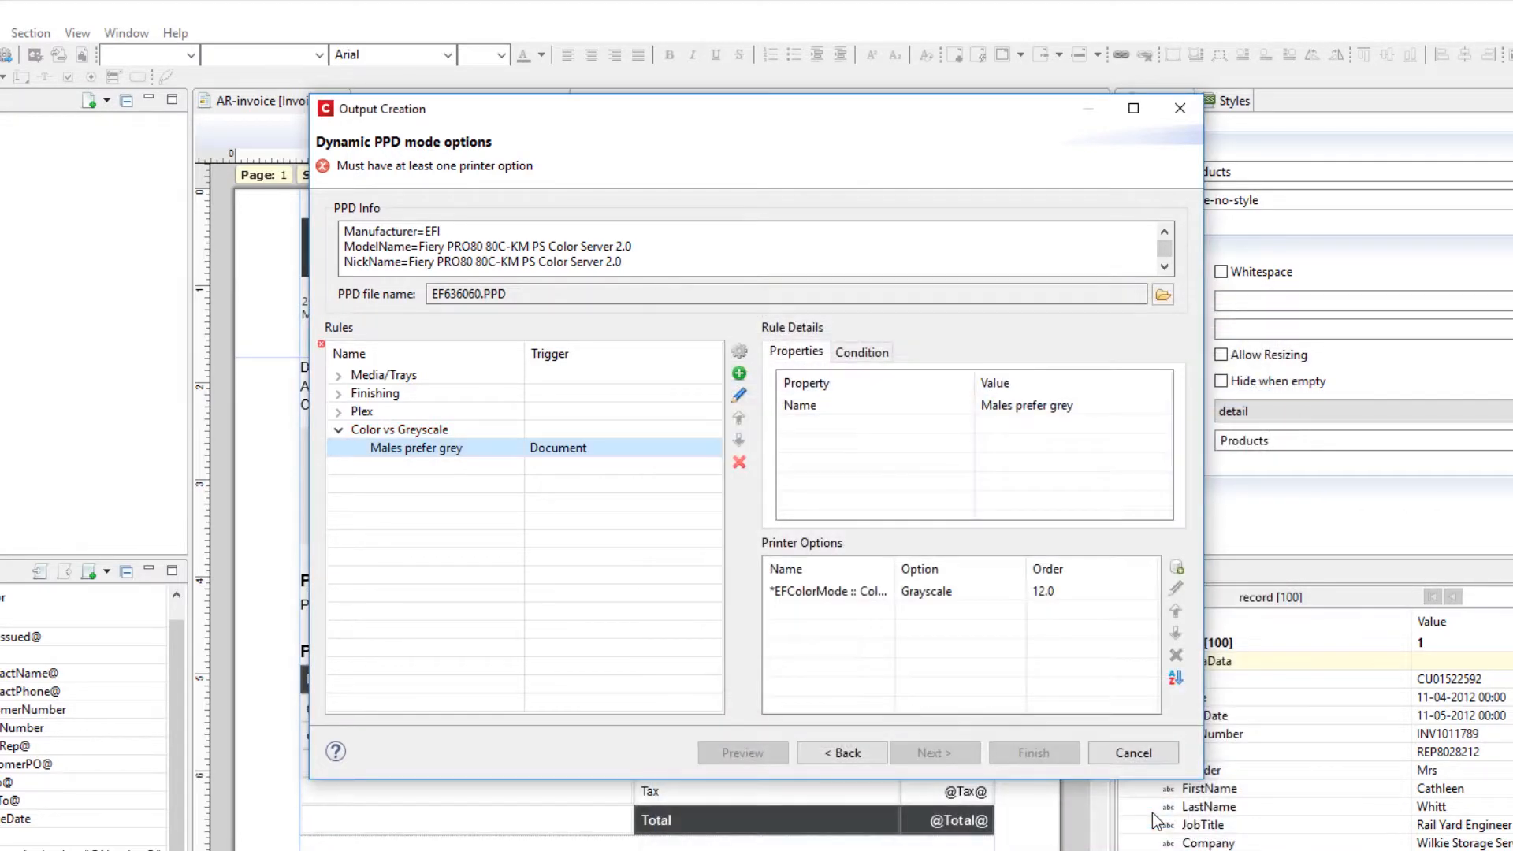
Start a new rule named Females prefer color in the Color vs Greyscale group and set its trigger to Document.
{"action": "left_click", "coordinate": [744, 377]}
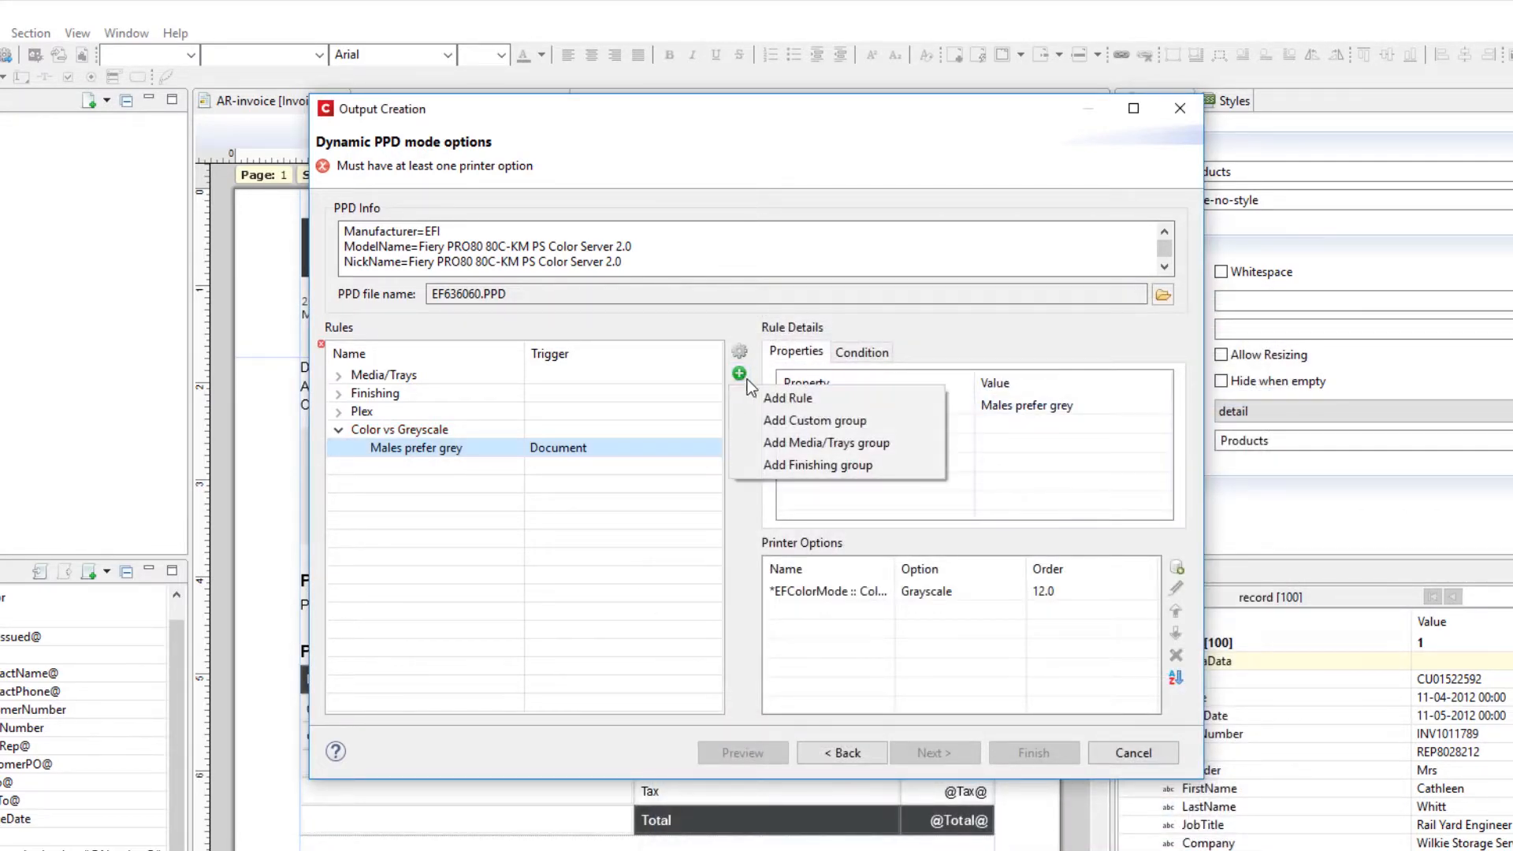
{"action": "left_click", "coordinate": [768, 395]}
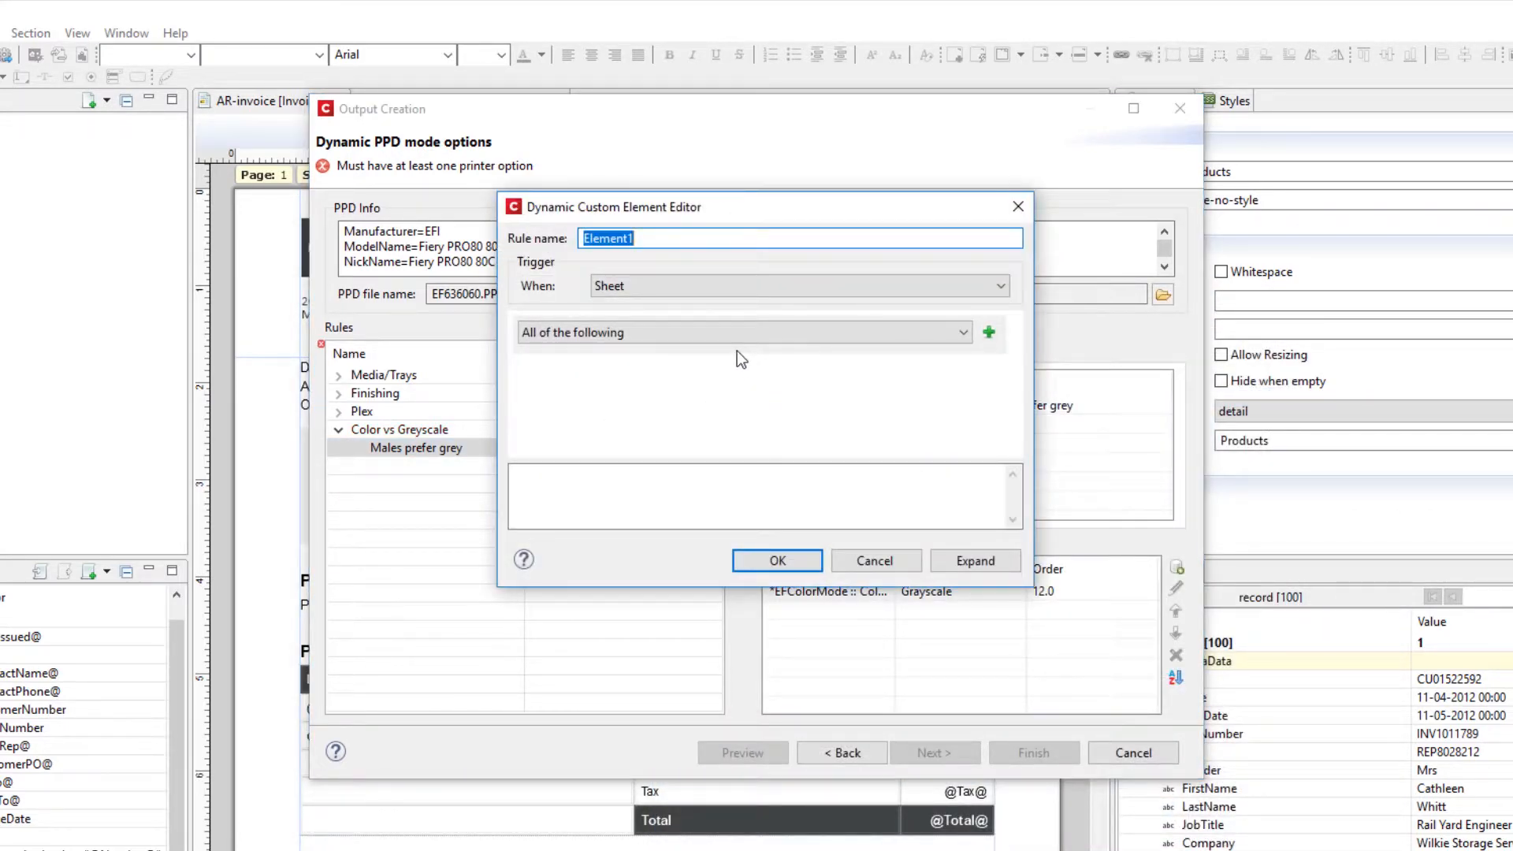
{"action": "type", "text": "Females prefer color"}
{"action": "left_click", "coordinate": [901, 287]}
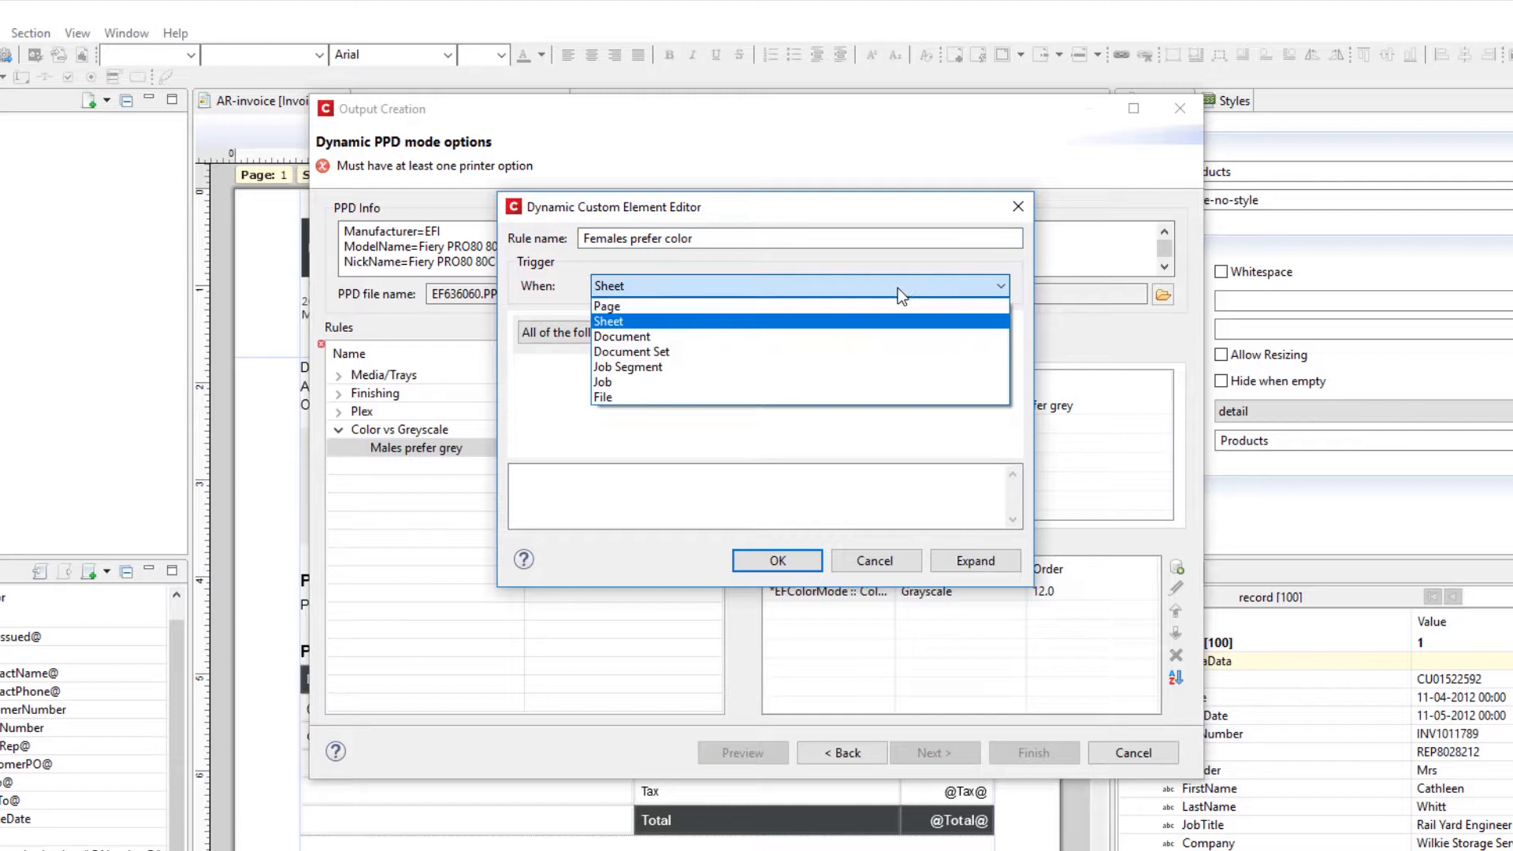
{"action": "left_click", "coordinate": [691, 337]}
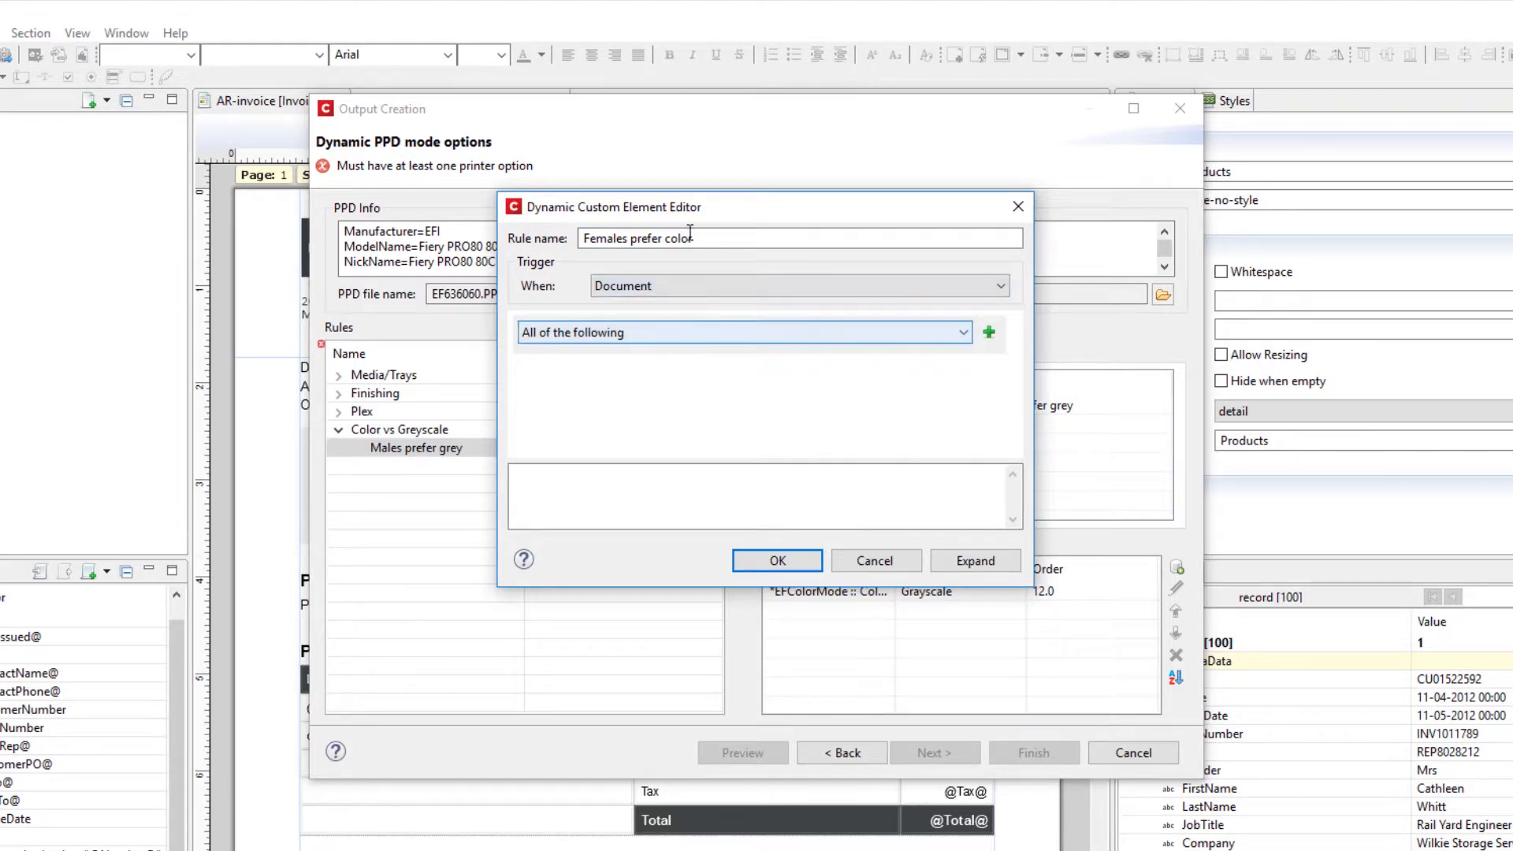
{"action": "left_click_drag", "start_coordinate": [695, 216], "coordinate": [848, 235]}
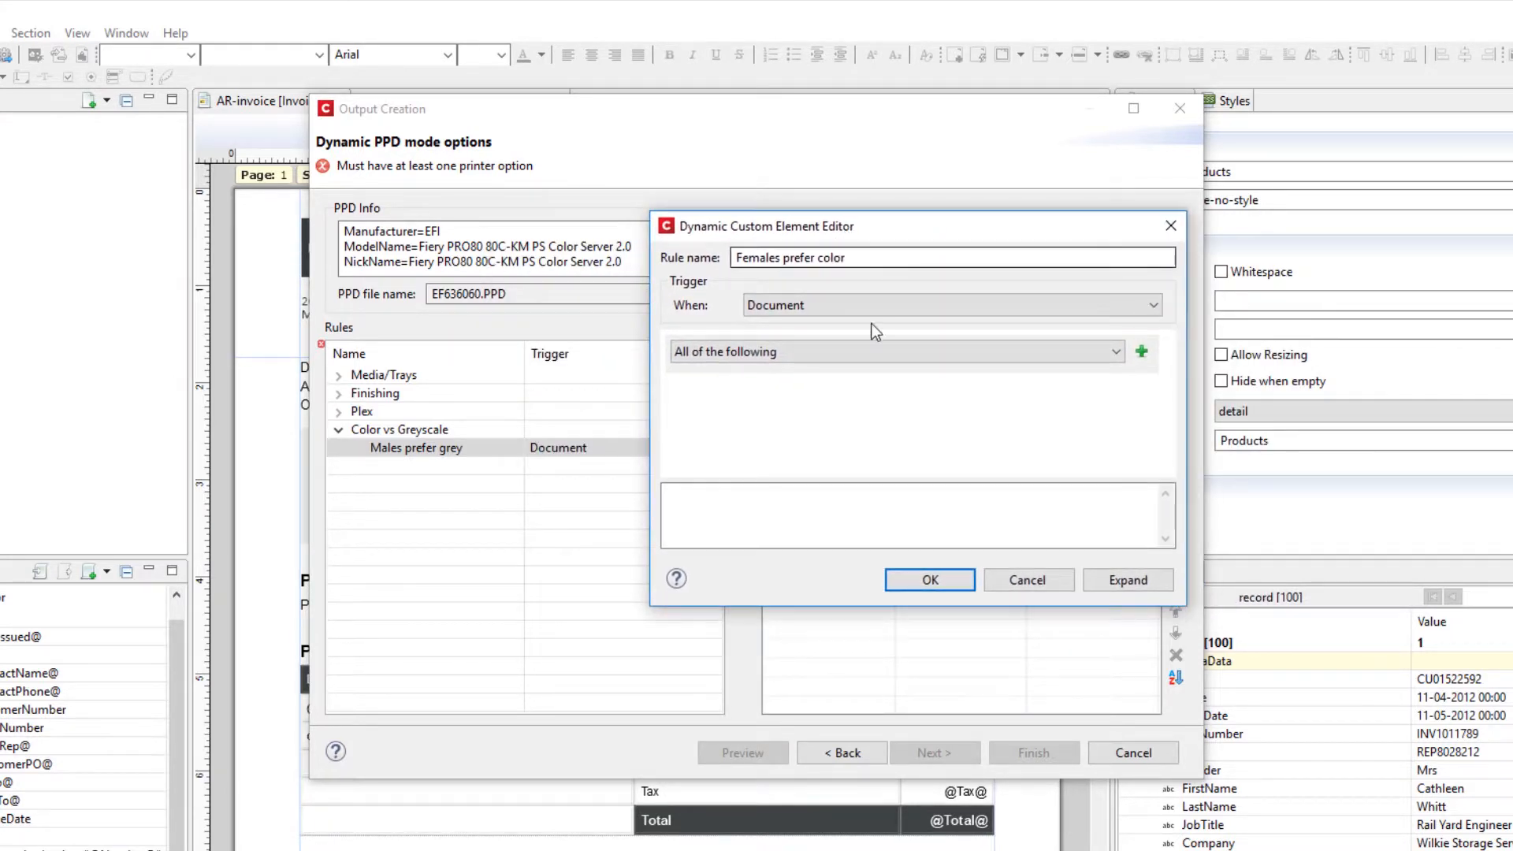
Add a metadata condition to the Females prefer color rule requiring that the document's Gender property contains Mrs.
{"action": "left_click", "coordinate": [1142, 352]}
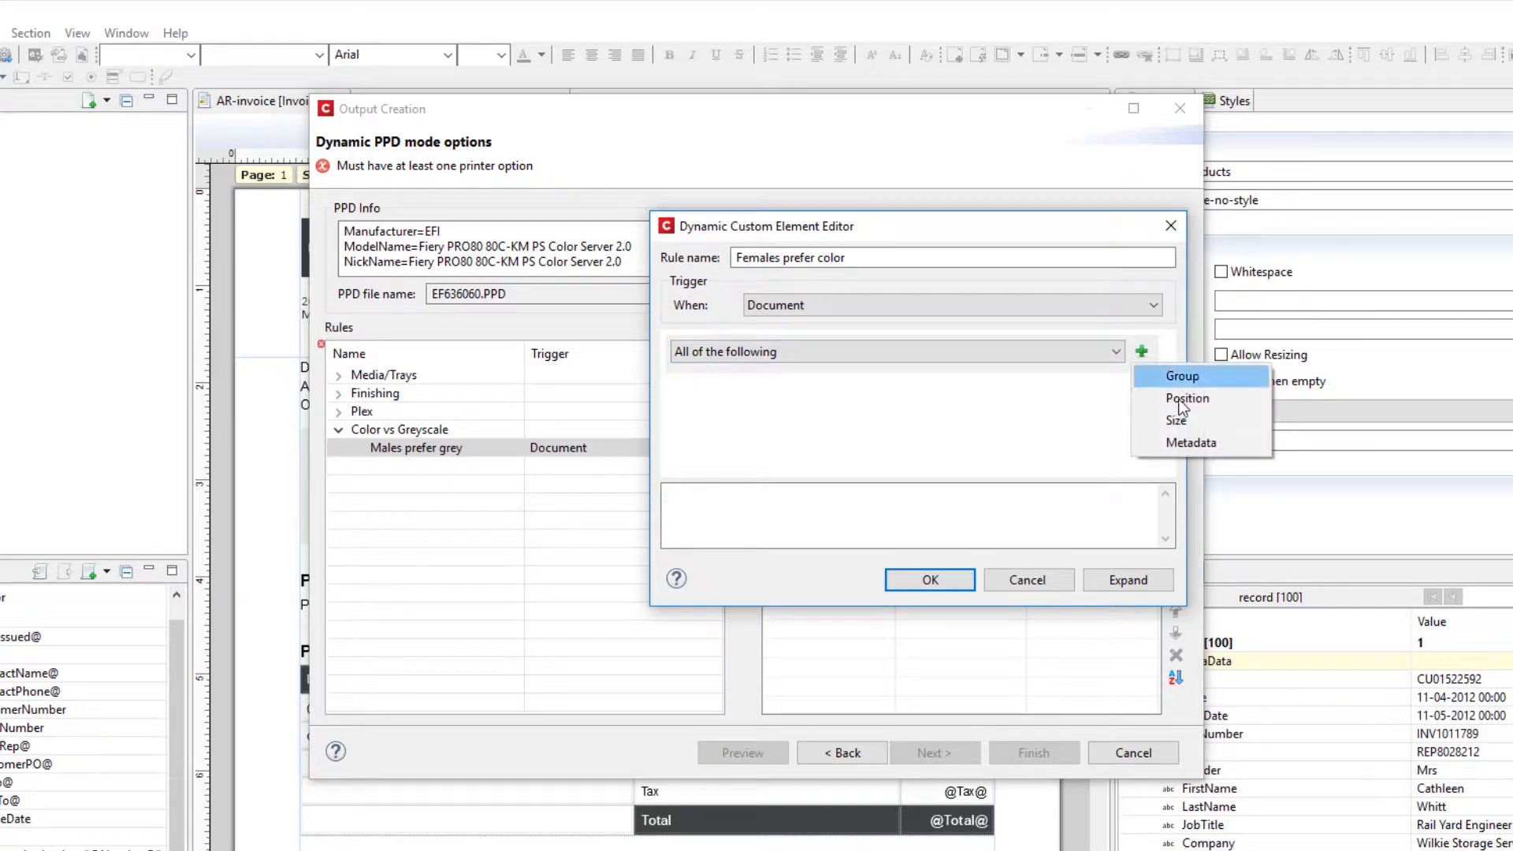
{"action": "left_click", "coordinate": [1184, 443]}
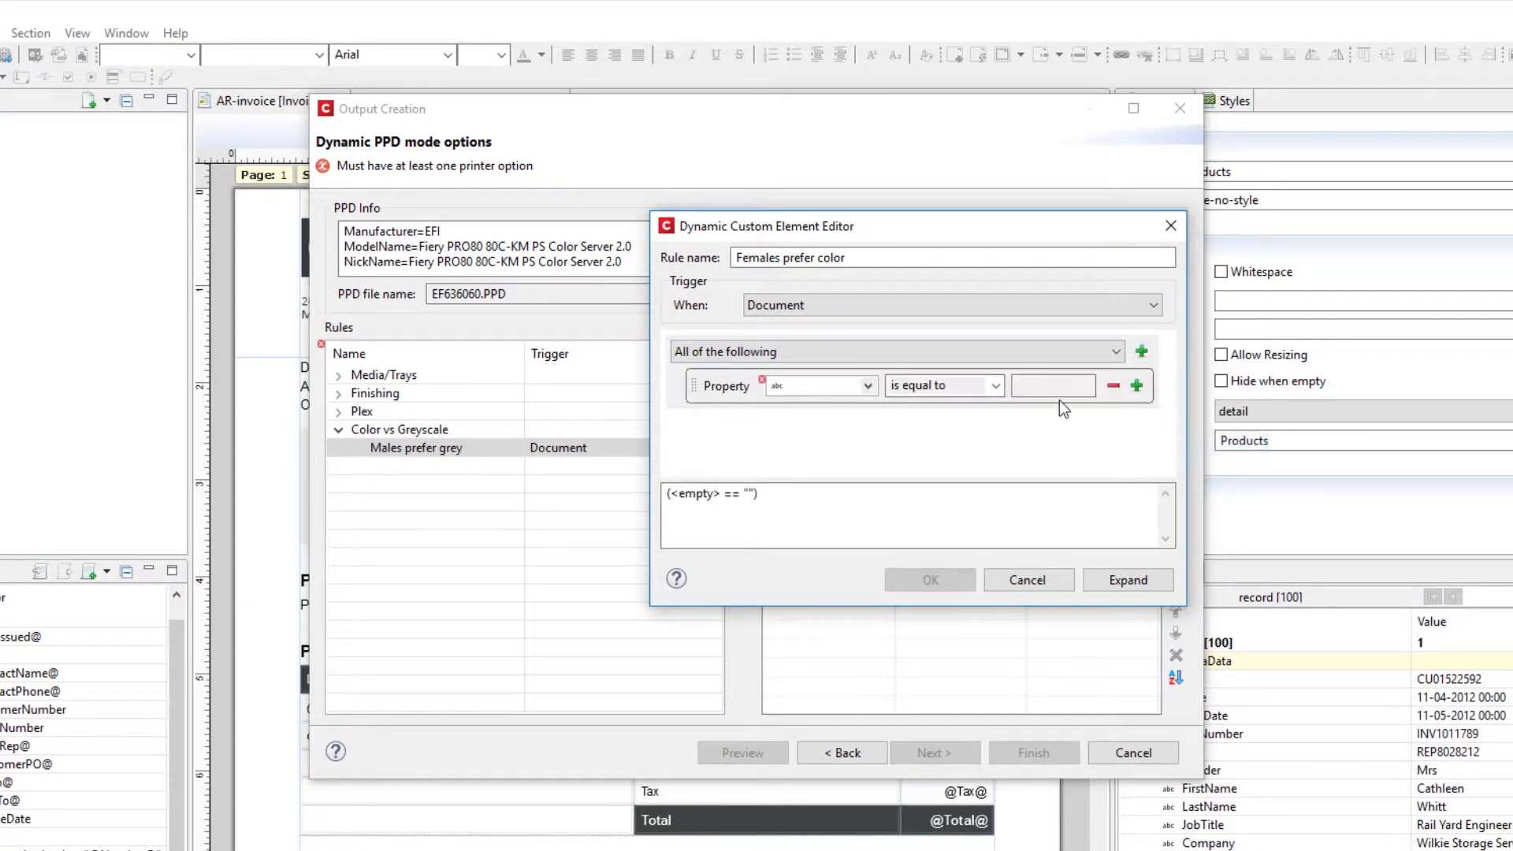
{"action": "left_click", "coordinate": [859, 387]}
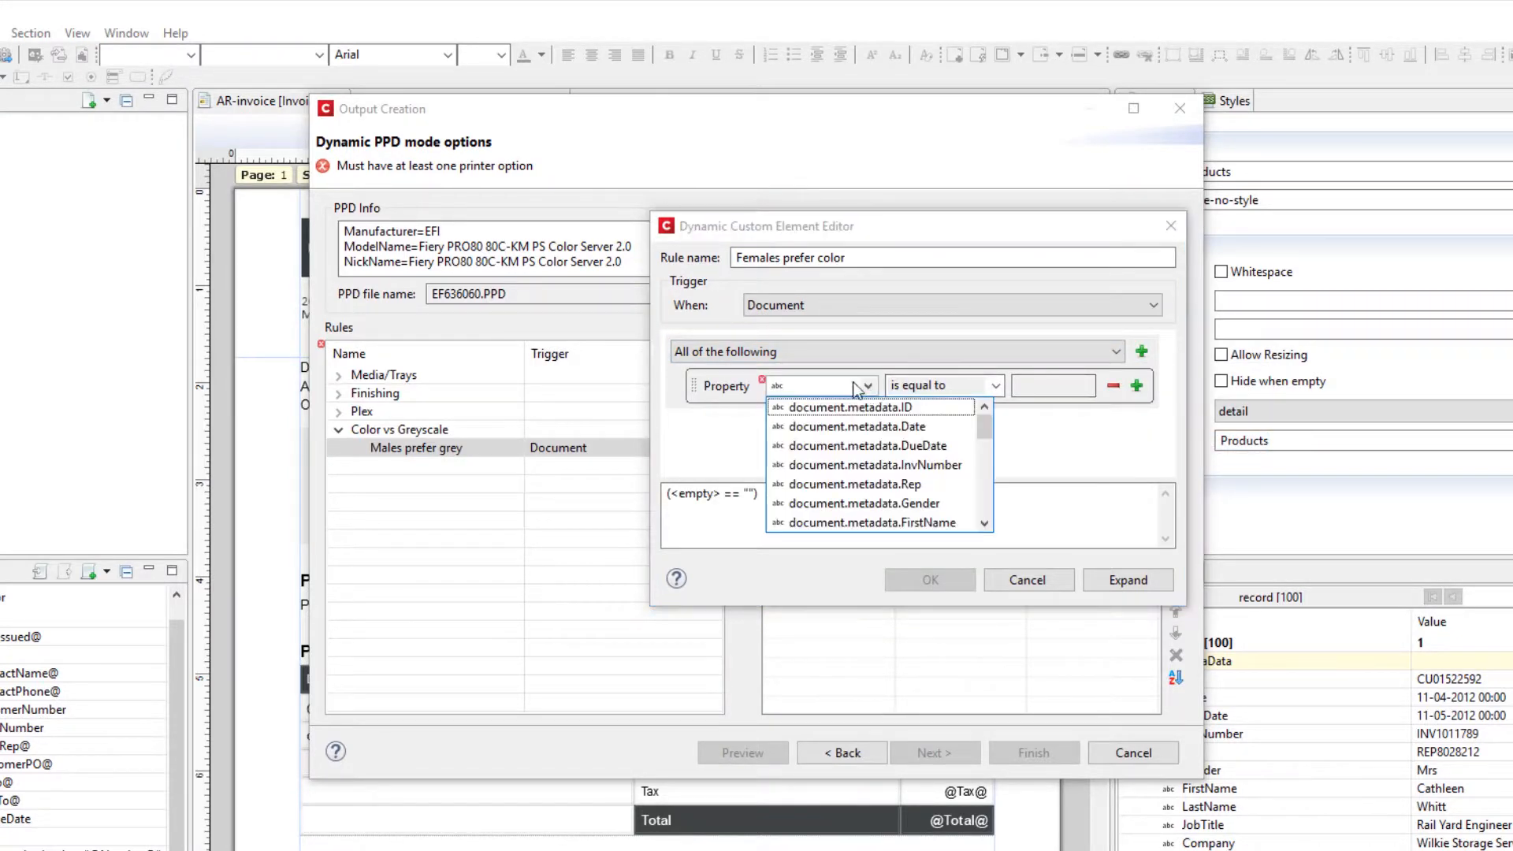
{"action": "left_click", "coordinate": [914, 504]}
{"action": "left_click", "coordinate": [992, 386]}
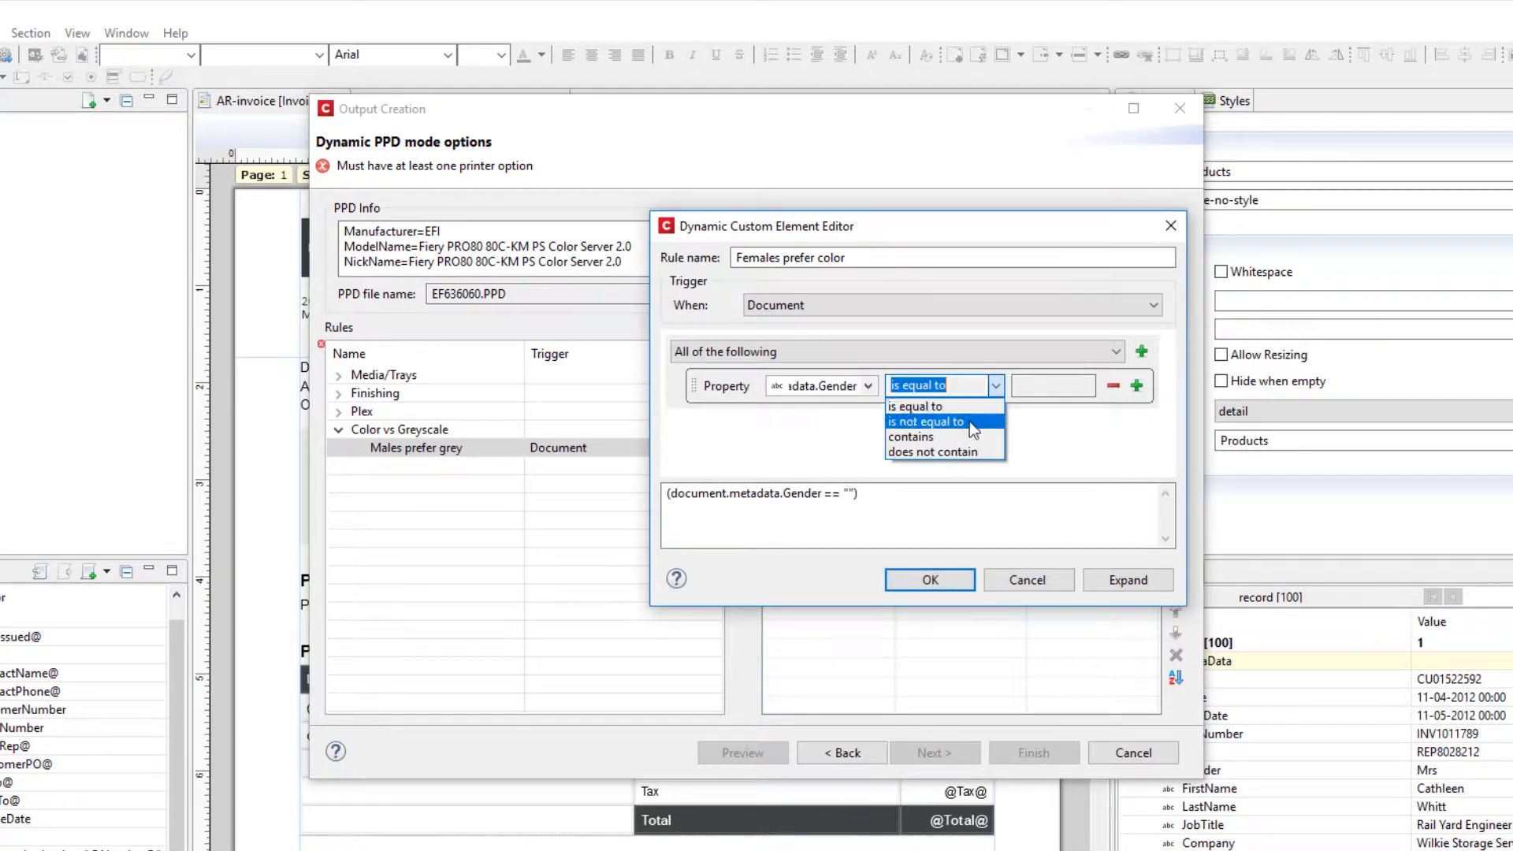
{"action": "left_click", "coordinate": [970, 441]}
{"action": "left_click", "coordinate": [1076, 388]}
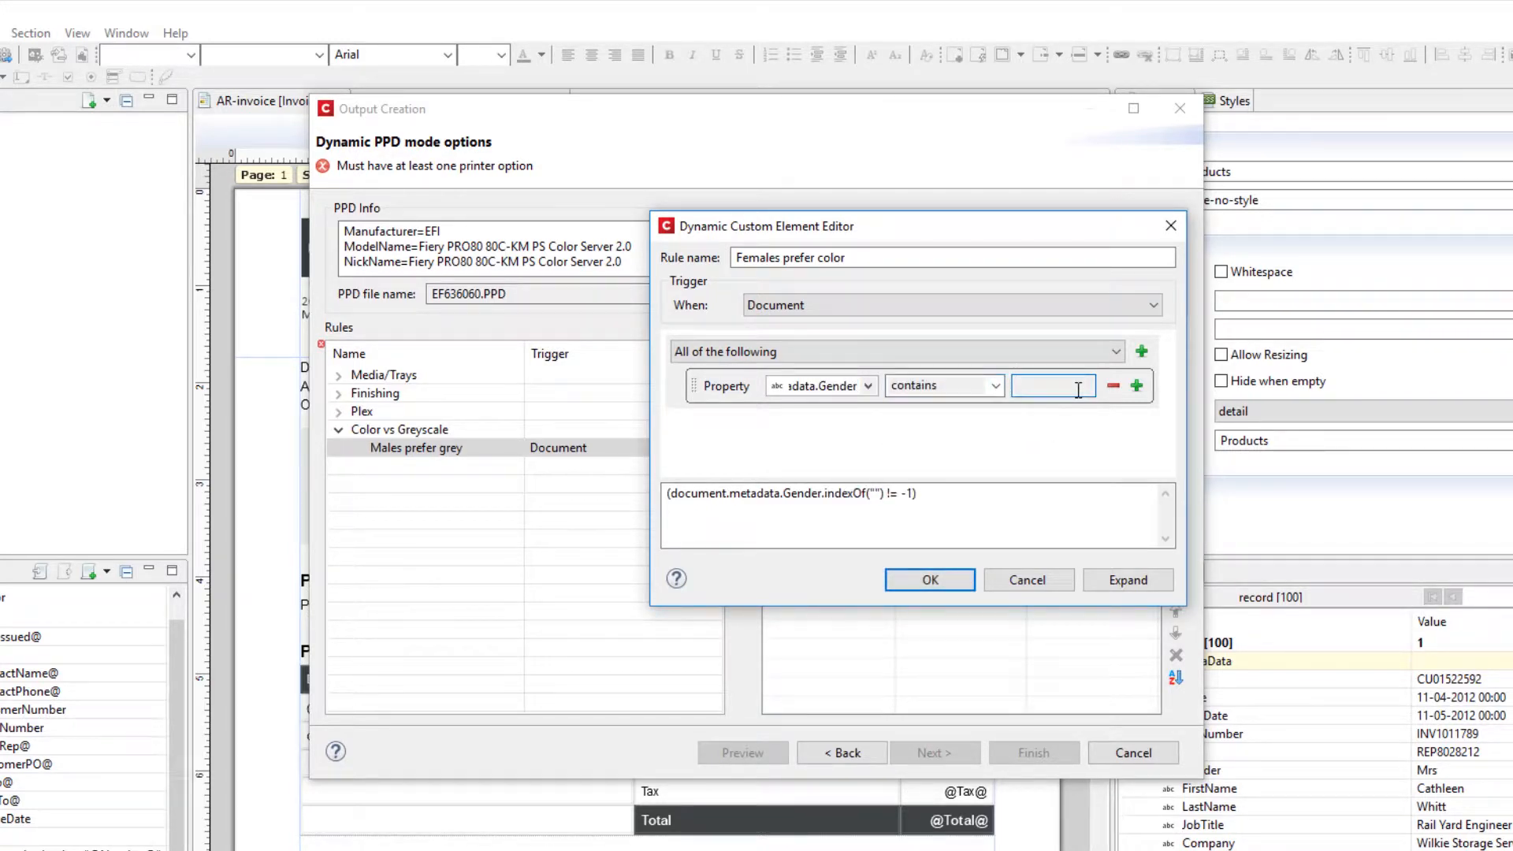
{"action": "type", "text": "Mrs"}
Add a second metadata condition to the rule requiring that the document's Gender property contains Miss.
{"action": "left_click", "coordinate": [1136, 385]}
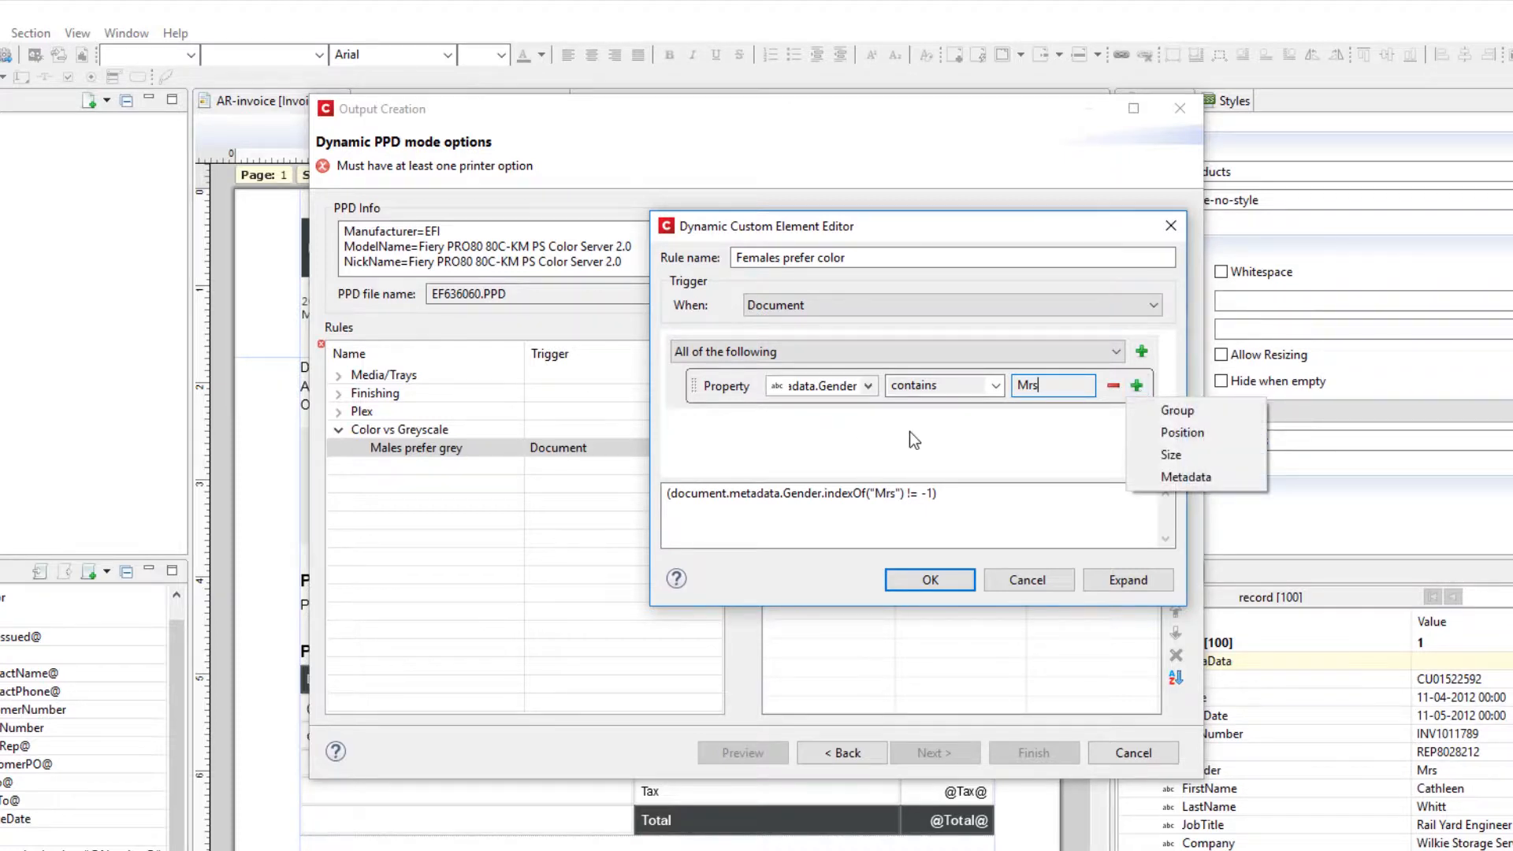
{"action": "left_click", "coordinate": [1165, 476]}
{"action": "left_click", "coordinate": [867, 425]}
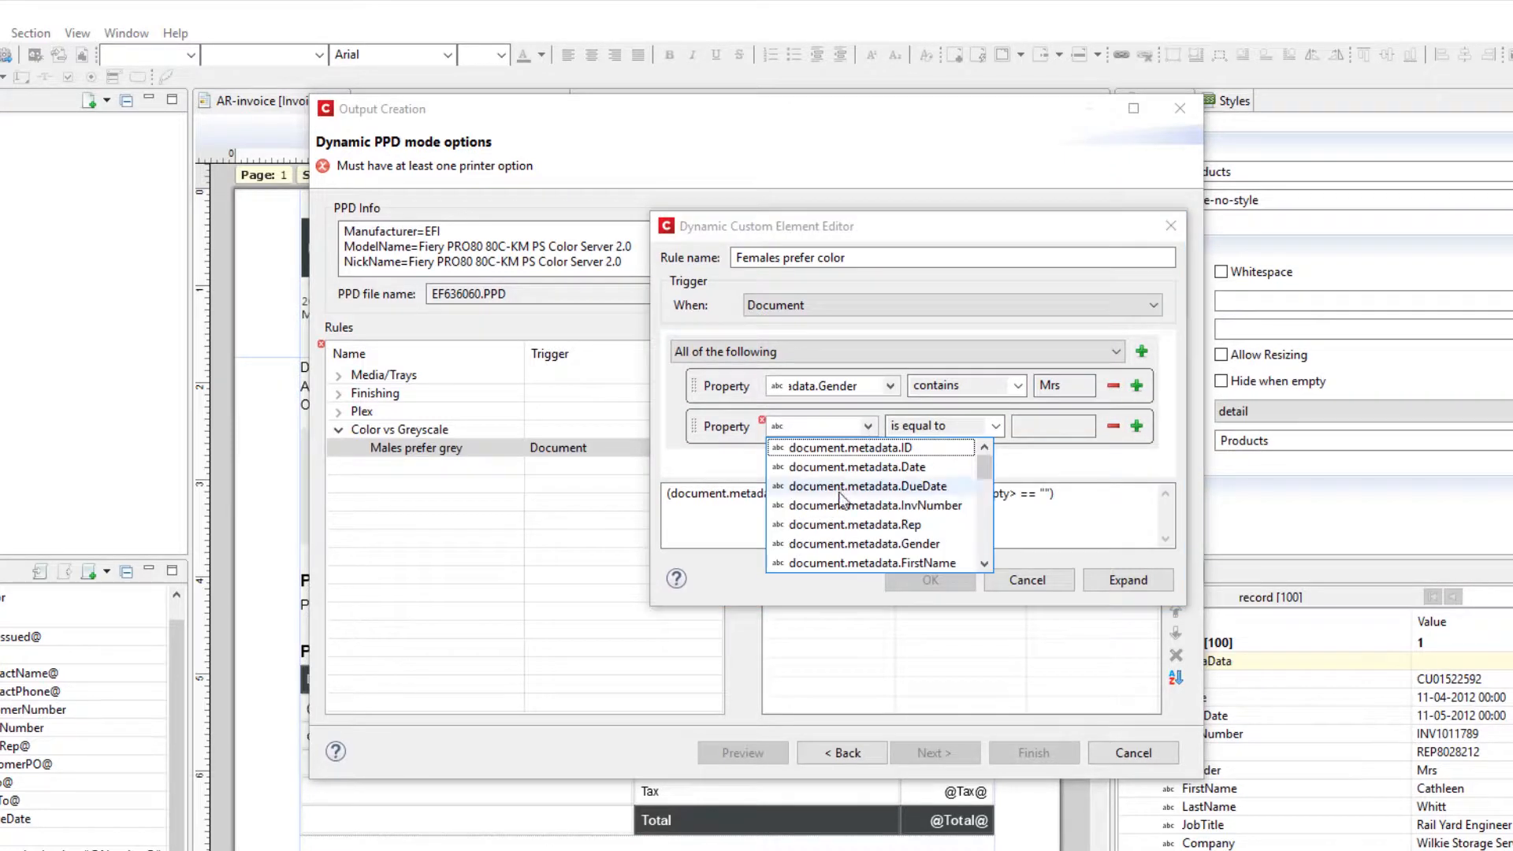
{"action": "left_click", "coordinate": [924, 547]}
{"action": "left_click", "coordinate": [996, 428]}
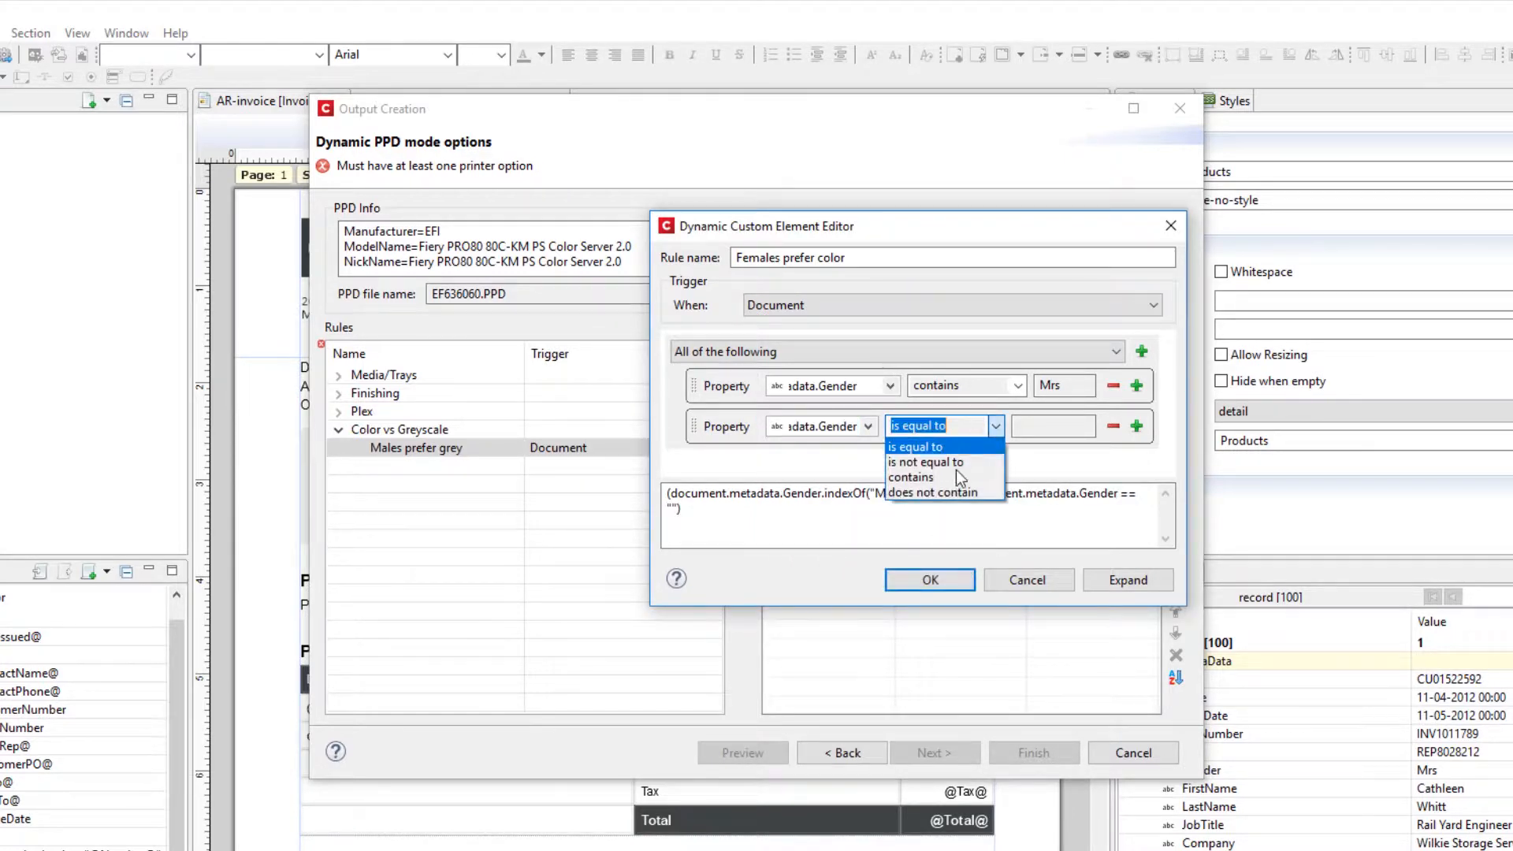
{"action": "left_click", "coordinate": [963, 477]}
{"action": "left_click", "coordinate": [1085, 426]}
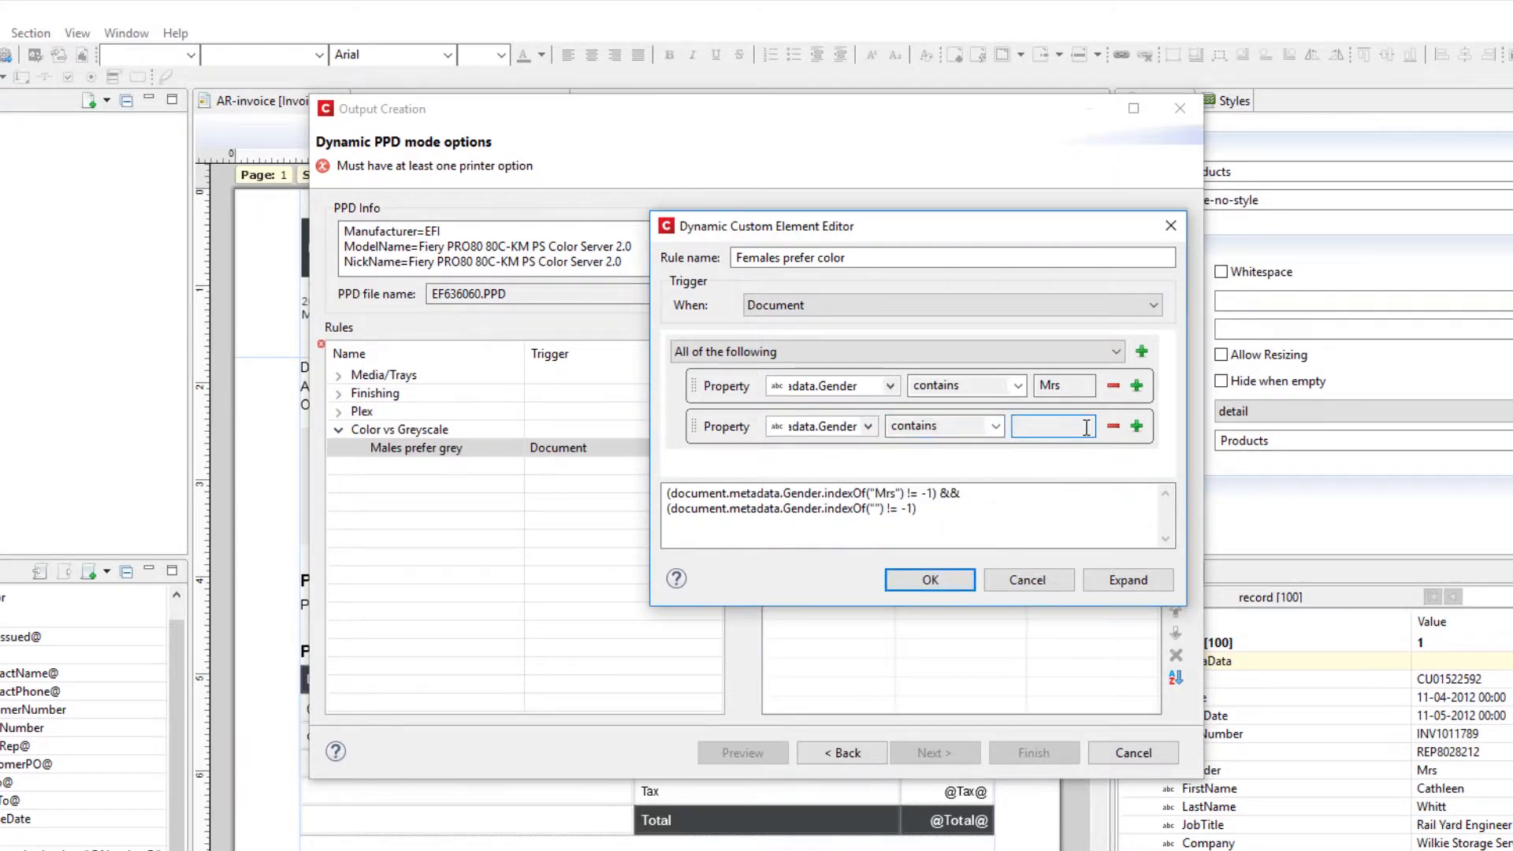
{"action": "type", "text": "Miss"}
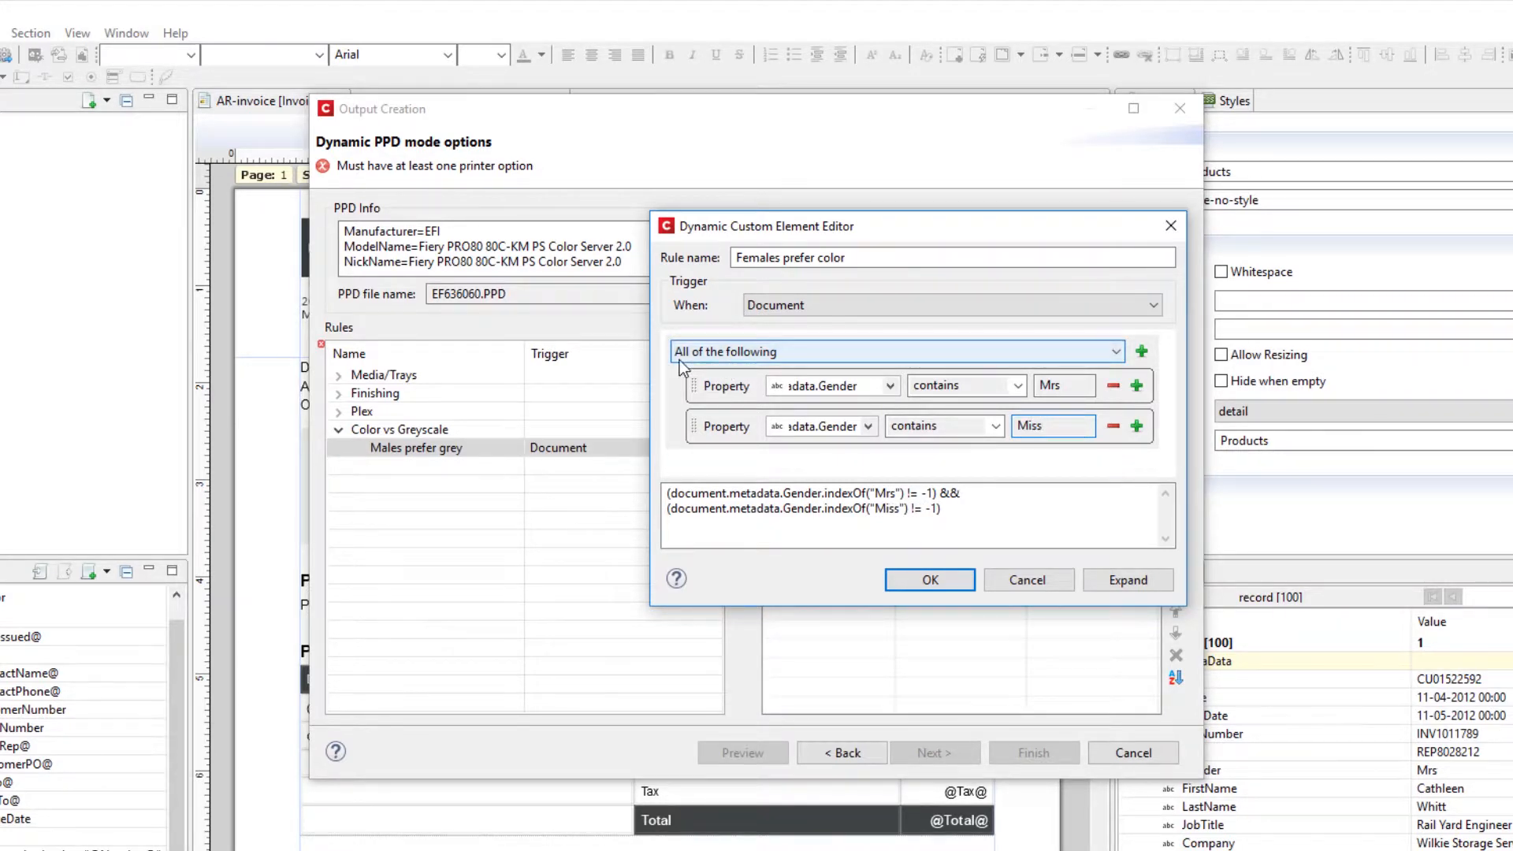
Make the rule match Any of the following conditions and save it to the group.
{"action": "left_click", "coordinate": [791, 353]}
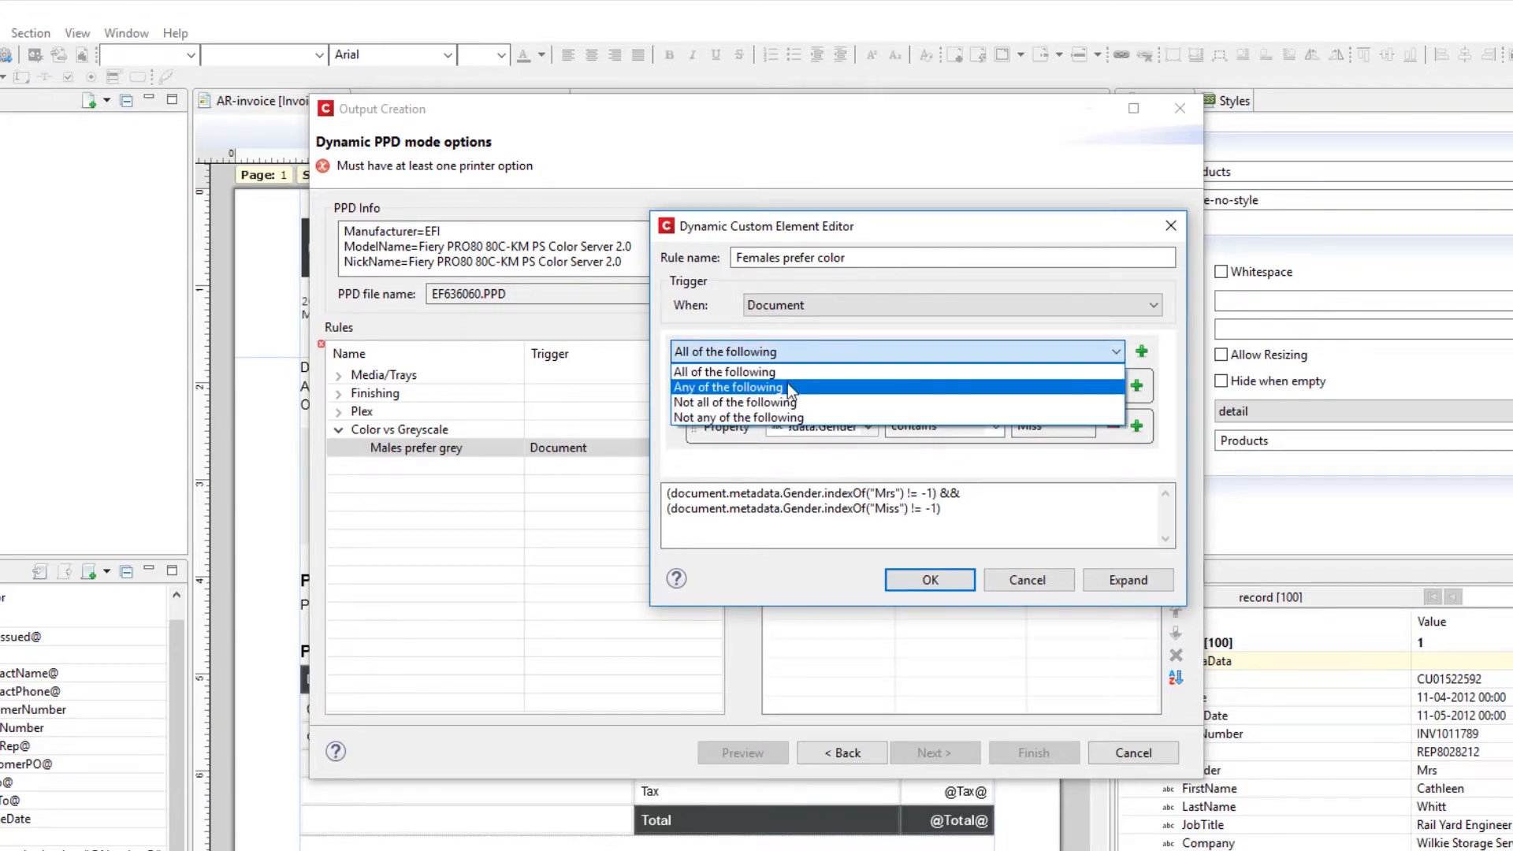
{"action": "left_click", "coordinate": [773, 387]}
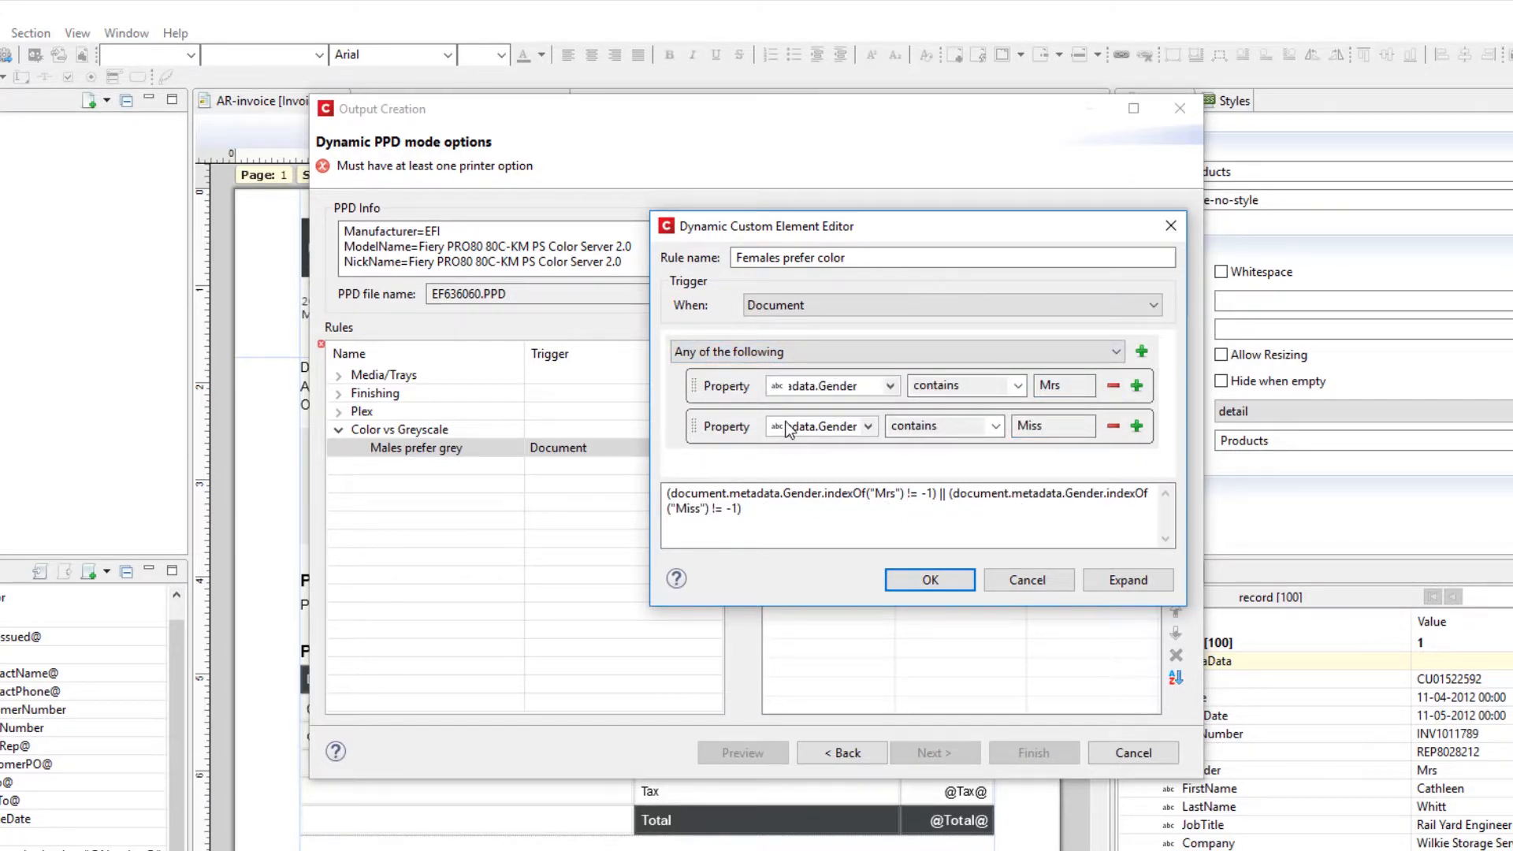
{"action": "left_click", "coordinate": [963, 580]}
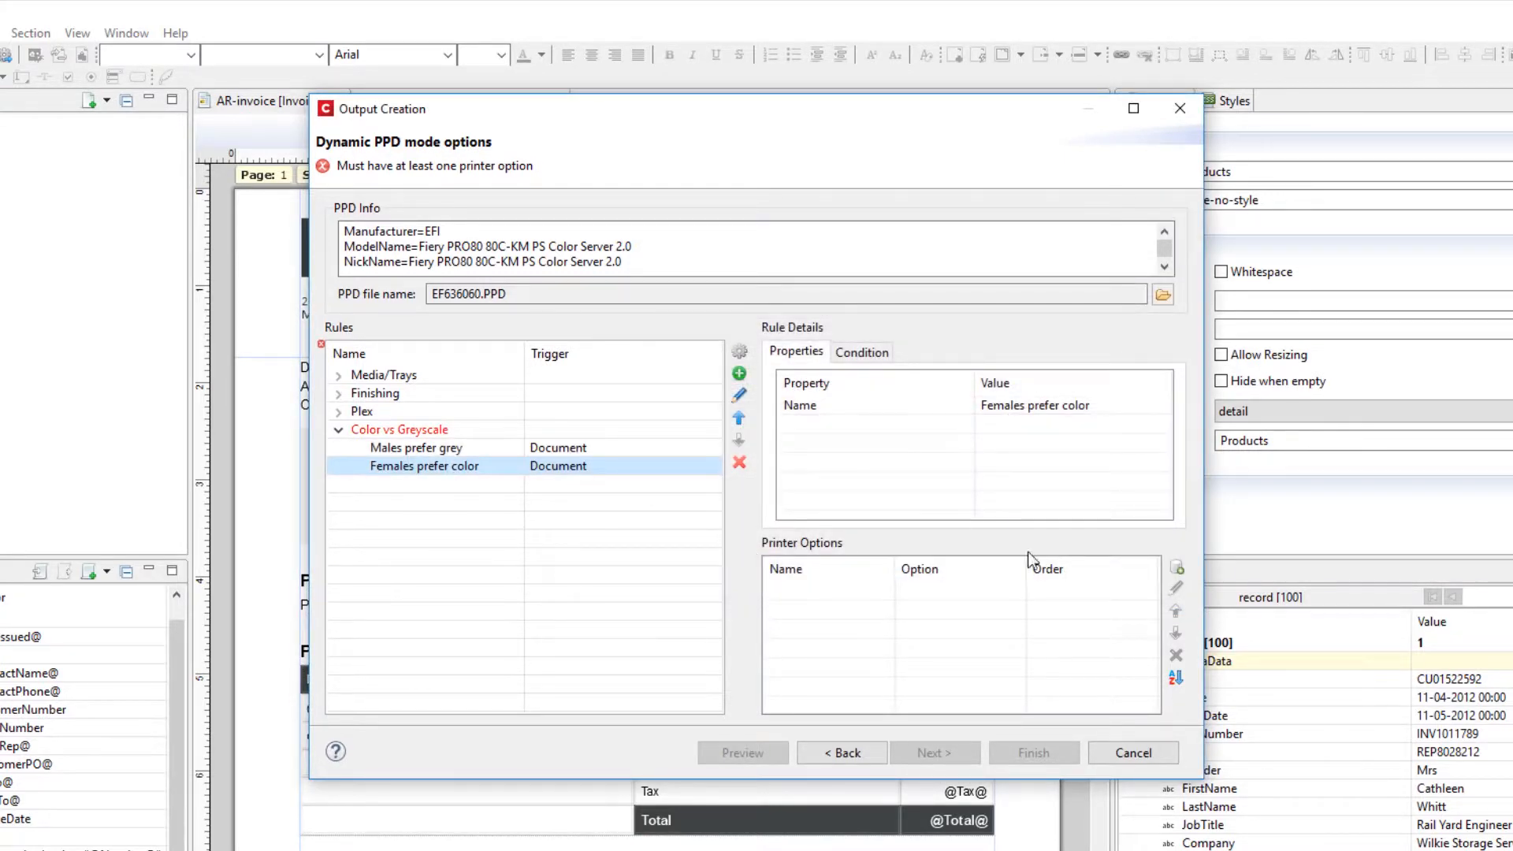
Assign the Color mode printer option with the CMYK setting to the Females prefer color rule.
{"action": "left_click", "coordinate": [1178, 568]}
{"action": "type", "text": "color"}
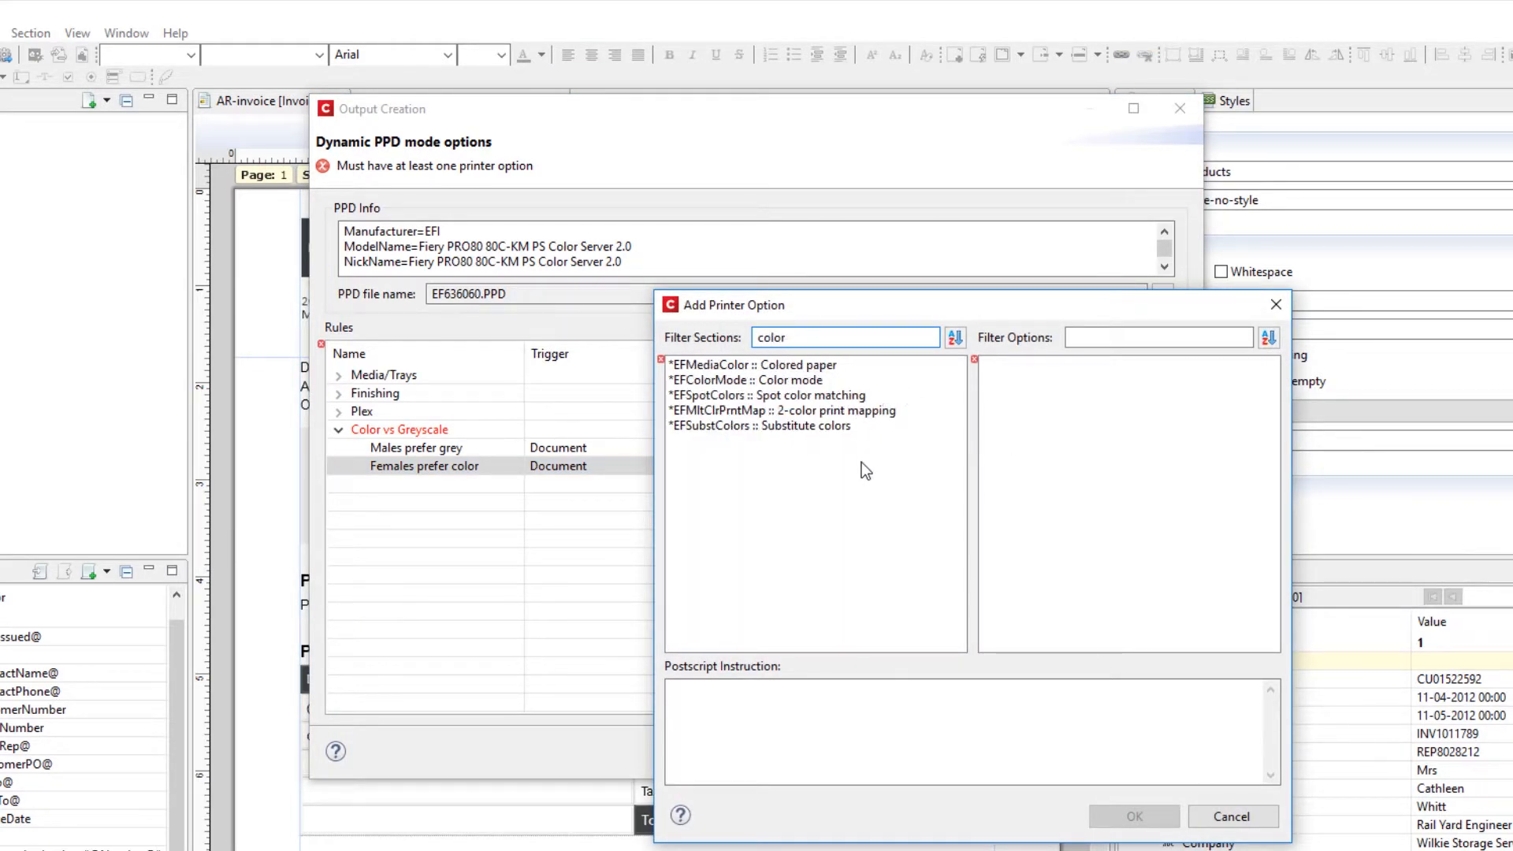
{"action": "left_click", "coordinate": [791, 380]}
{"action": "left_click", "coordinate": [1015, 381]}
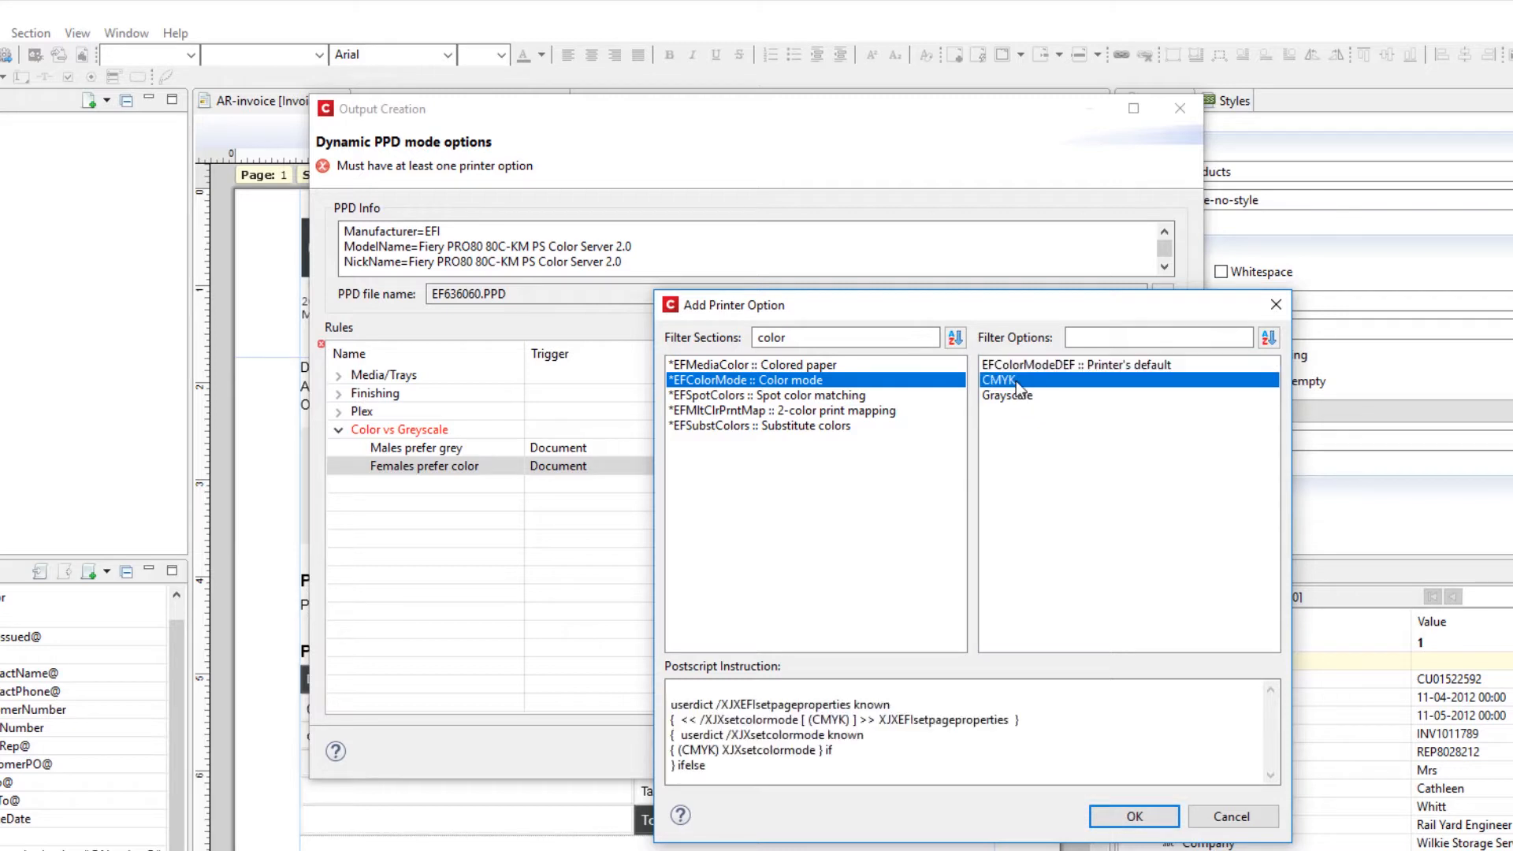
{"action": "left_click", "coordinate": [1128, 817]}
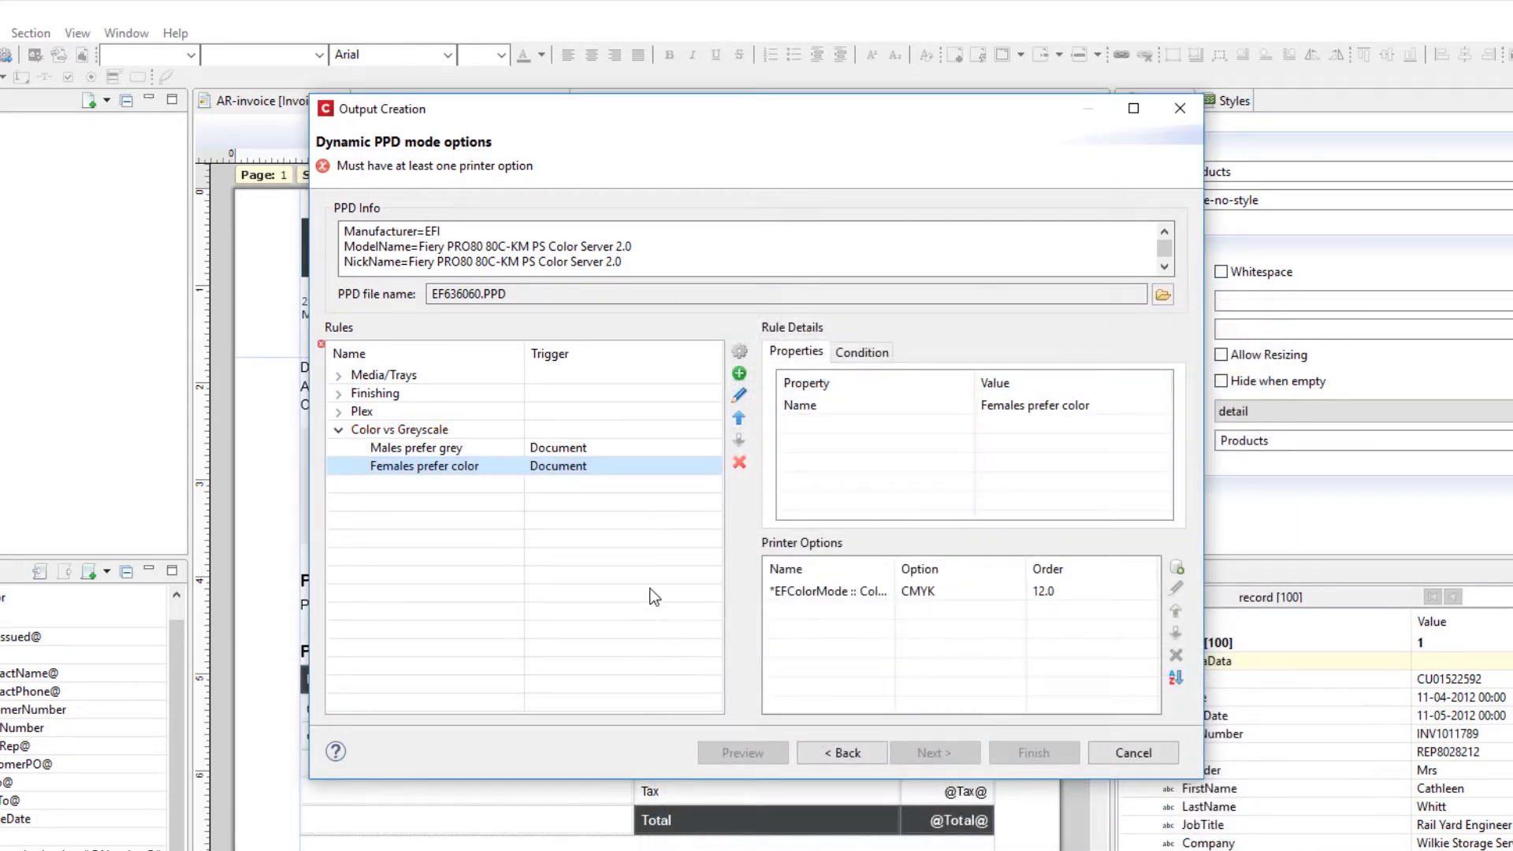
Add a rule named Gender unknown to the Color vs Greyscale group with the Document trigger and no conditions.
{"action": "left_click", "coordinate": [503, 448]}
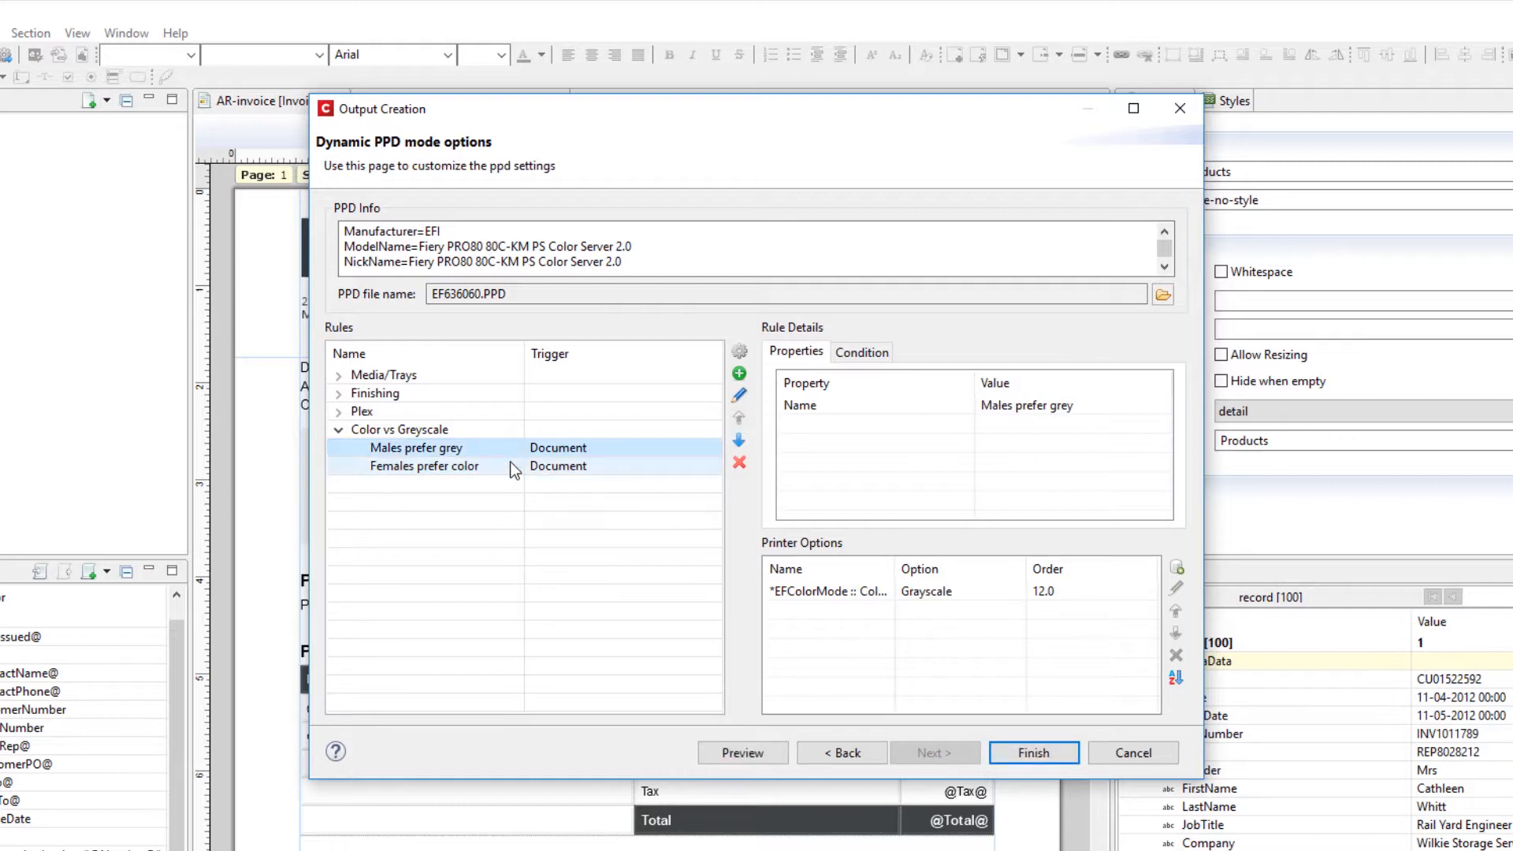
{"action": "left_click", "coordinate": [510, 463]}
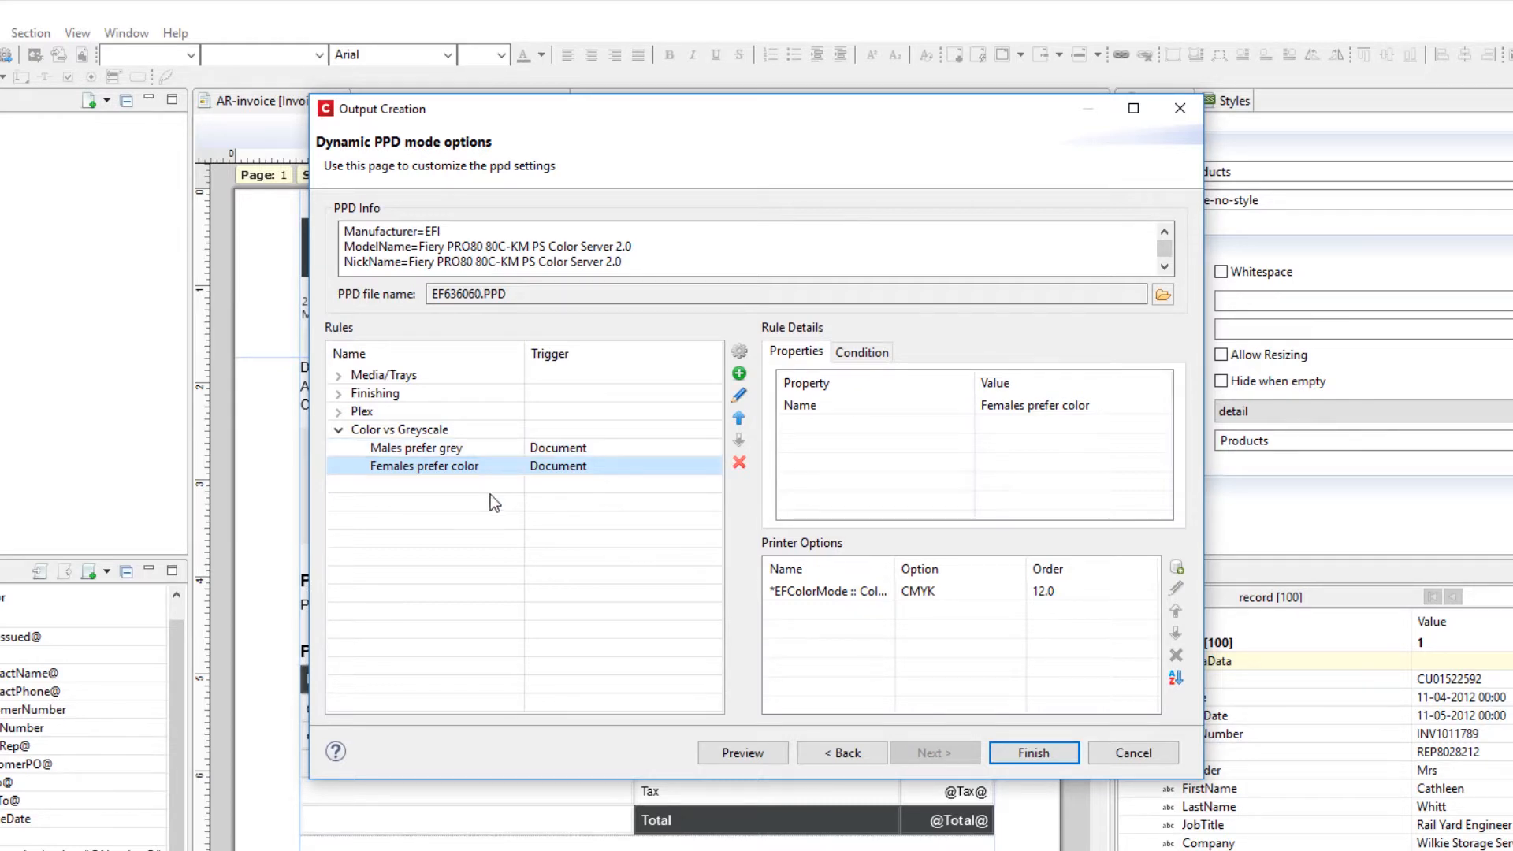
{"action": "left_click", "coordinate": [739, 373]}
{"action": "left_click", "coordinate": [787, 397]}
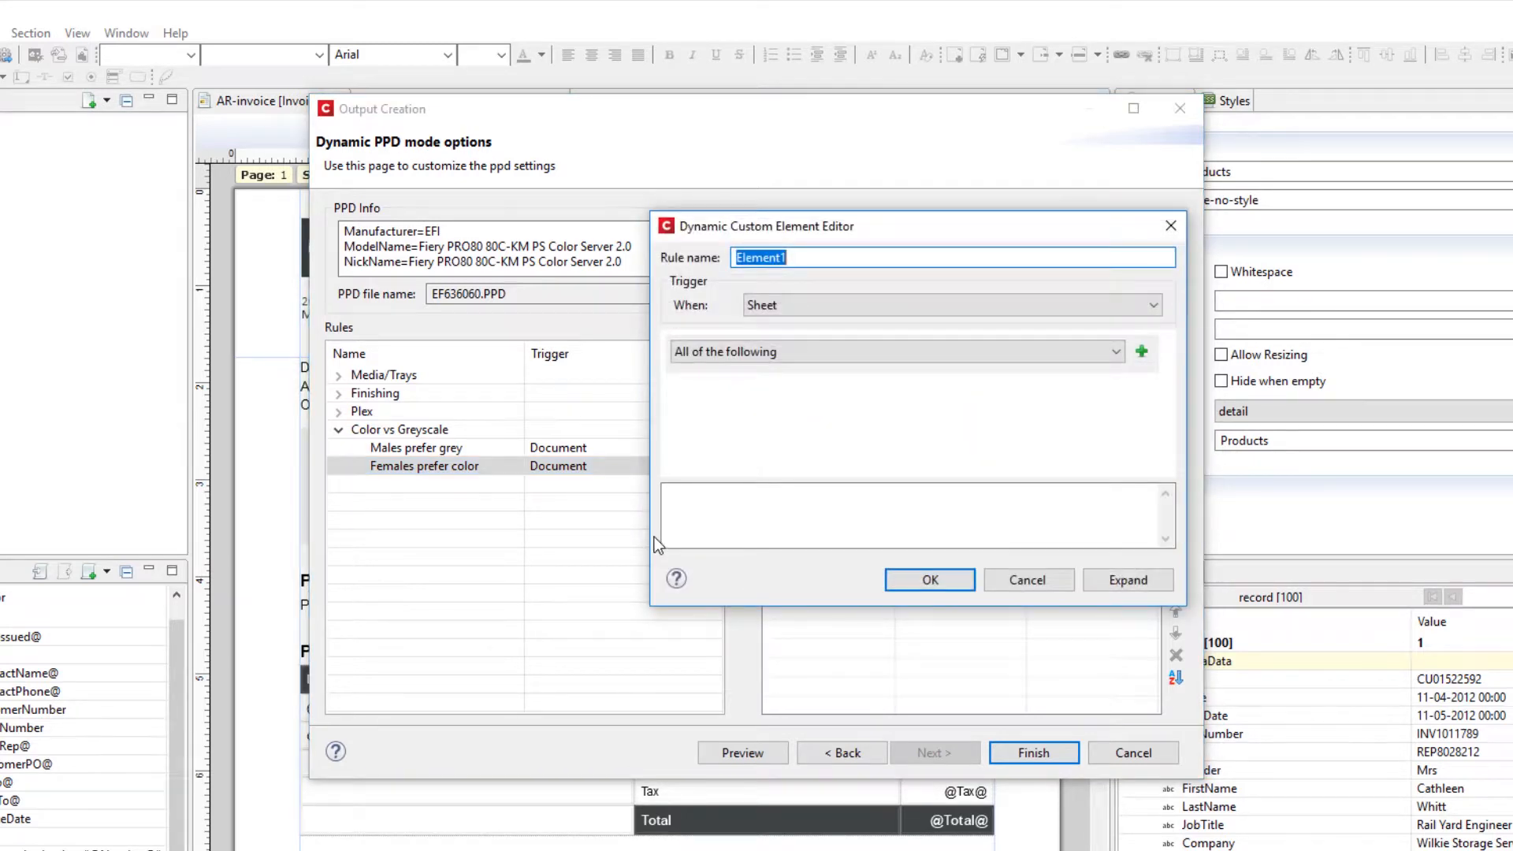
{"action": "type", "text": "Gender unknown"}
{"action": "left_click", "coordinate": [769, 302]}
{"action": "left_click", "coordinate": [791, 352]}
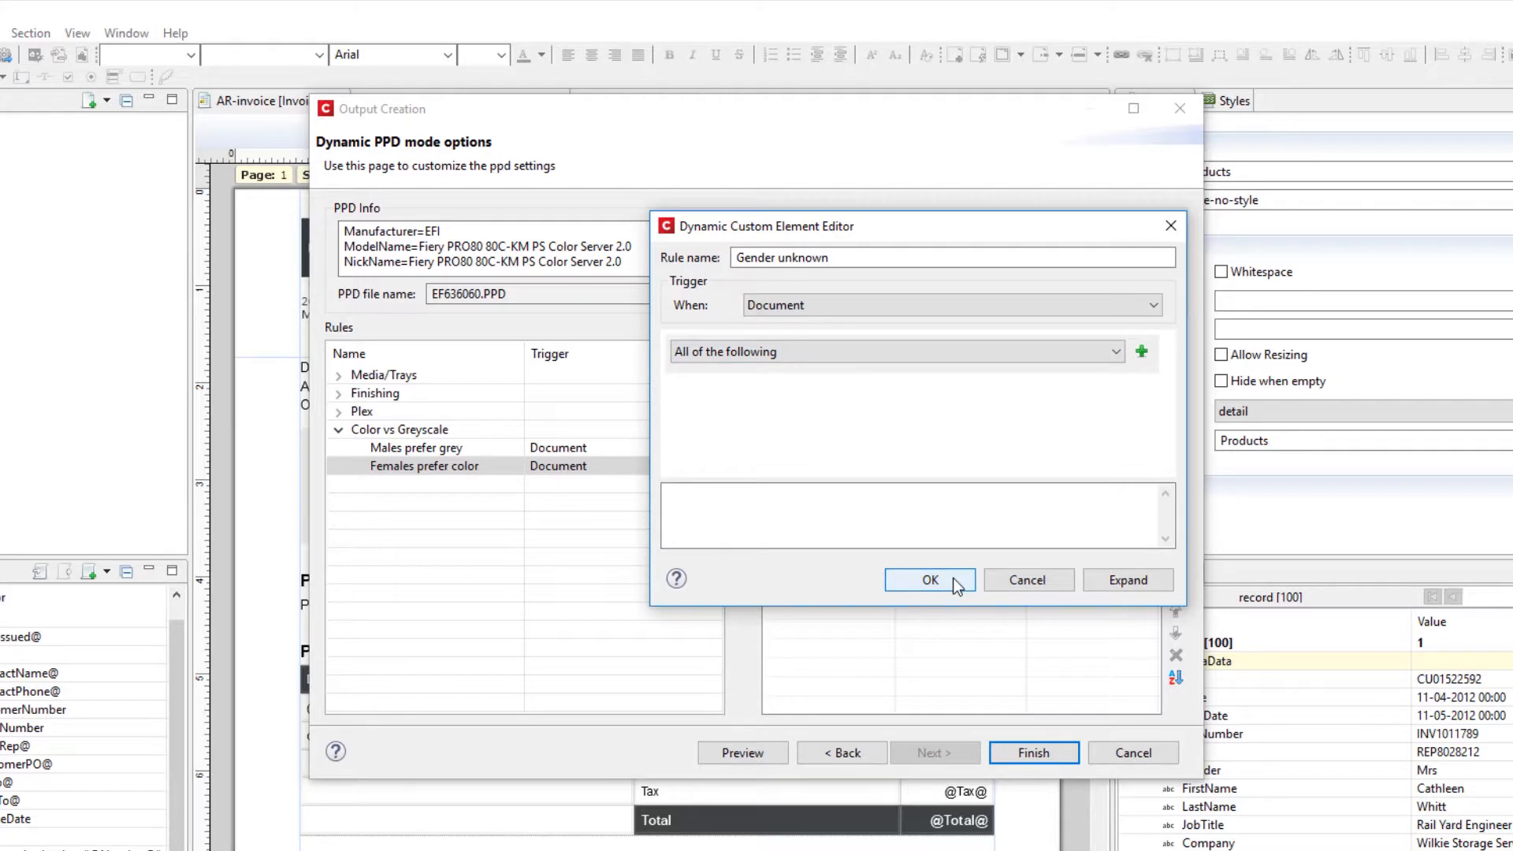
{"action": "left_click", "coordinate": [930, 580]}
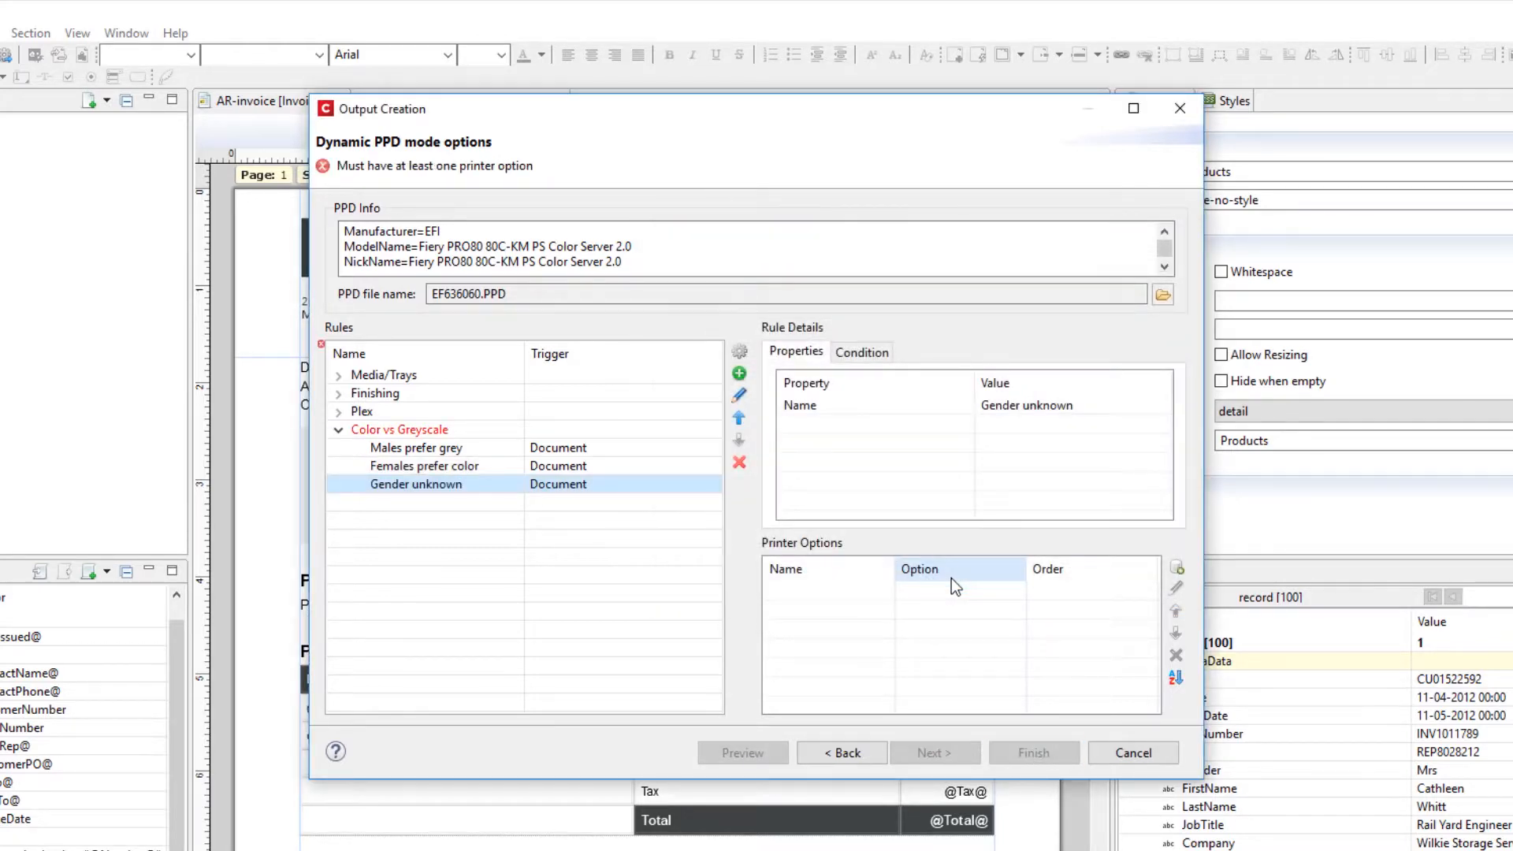
Assign the Color mode printer option with the Grayscale setting to the Gender unknown rule.
{"action": "left_click", "coordinate": [1179, 568]}
{"action": "type", "text": "color"}
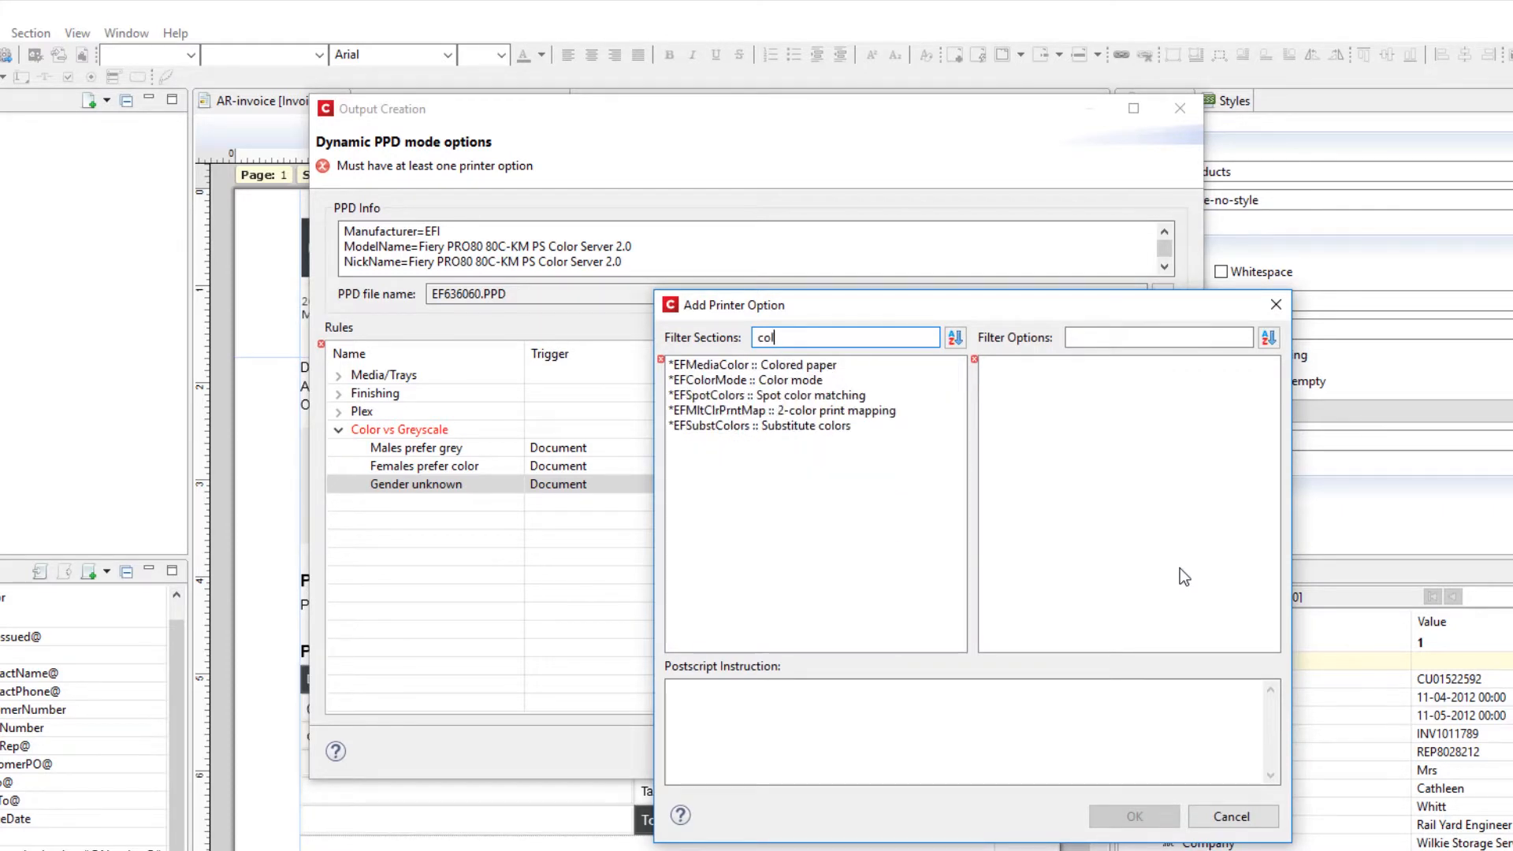
{"action": "left_click", "coordinate": [757, 381]}
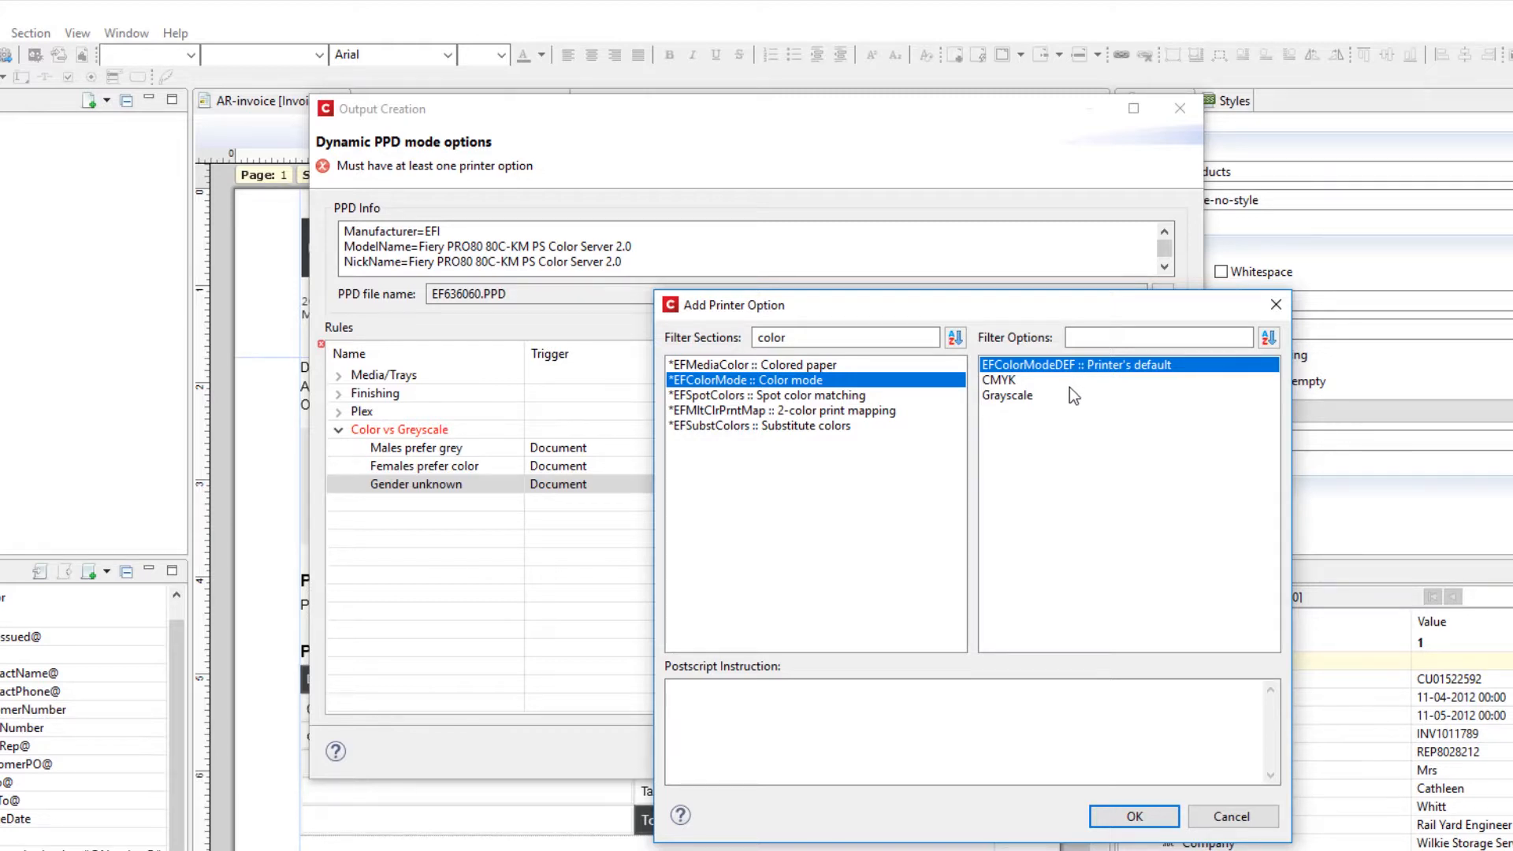
{"action": "left_click", "coordinate": [1011, 396]}
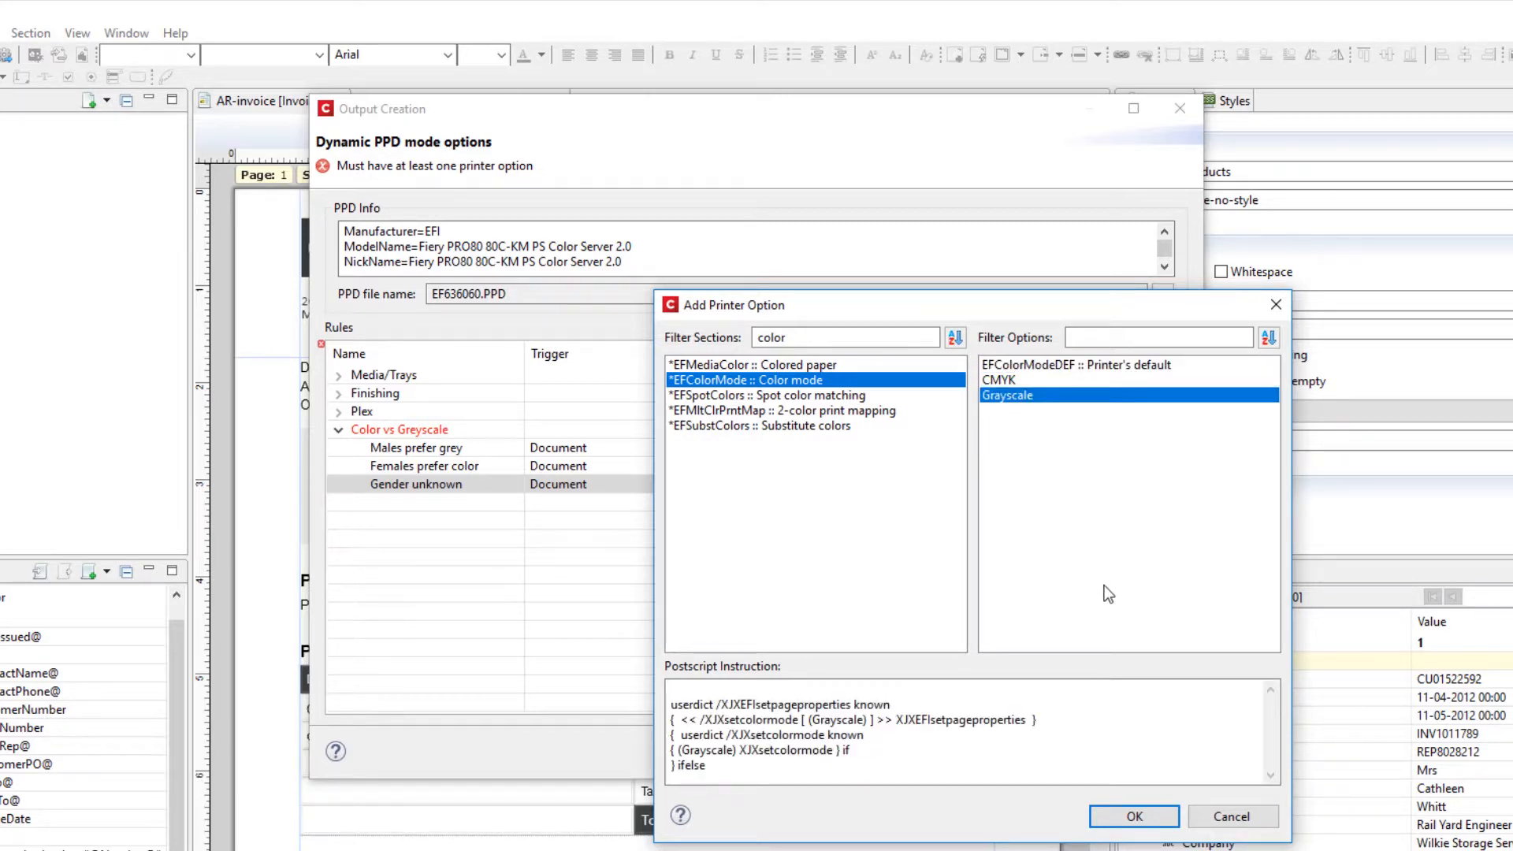
{"action": "left_click", "coordinate": [1135, 817]}
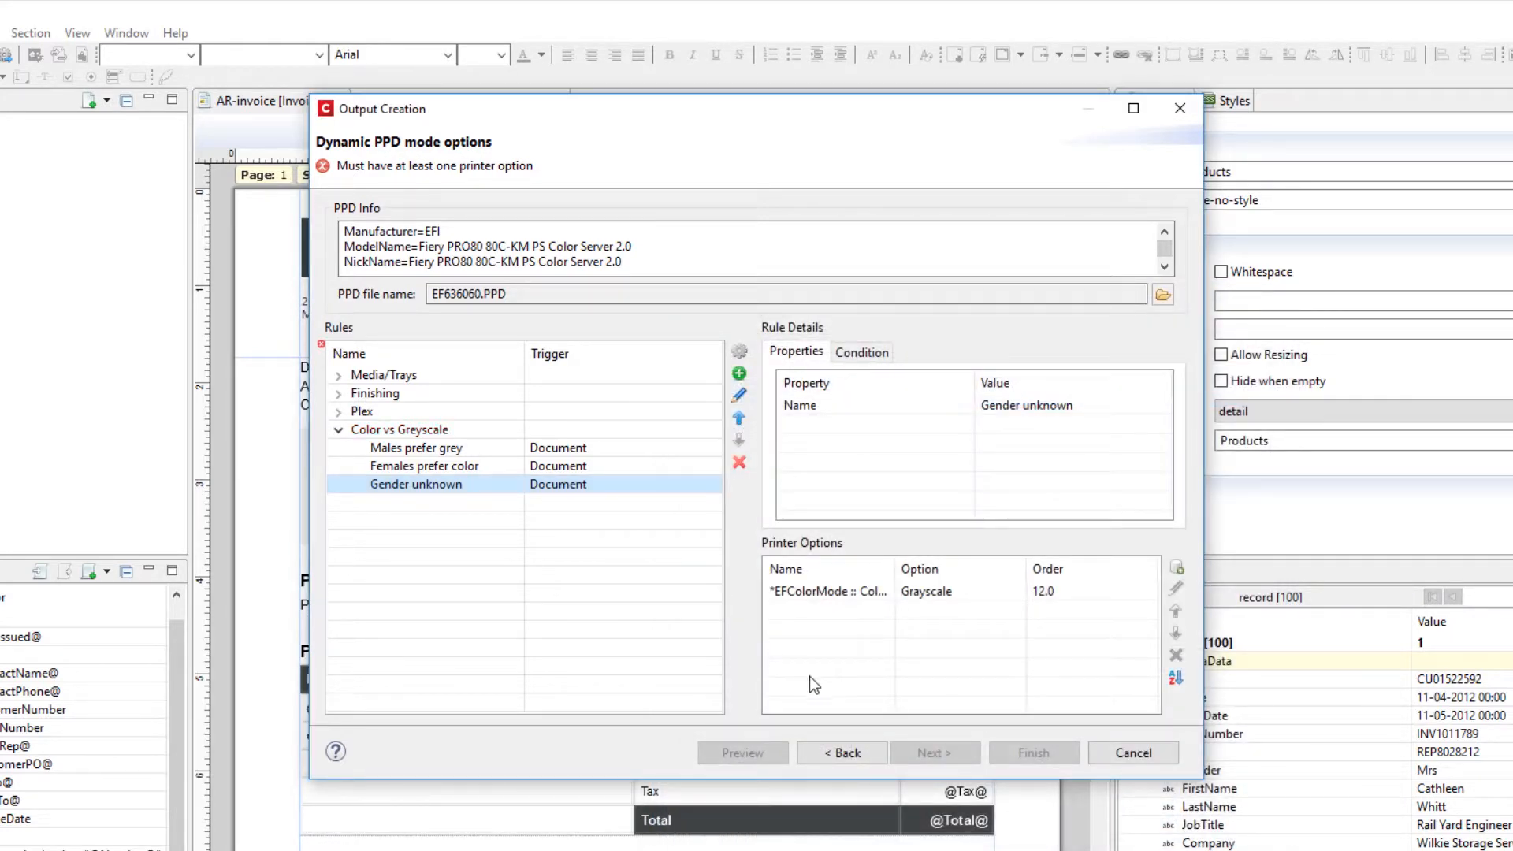
Add a custom rule group named Output Bins.
{"action": "left_click", "coordinate": [490, 424]}
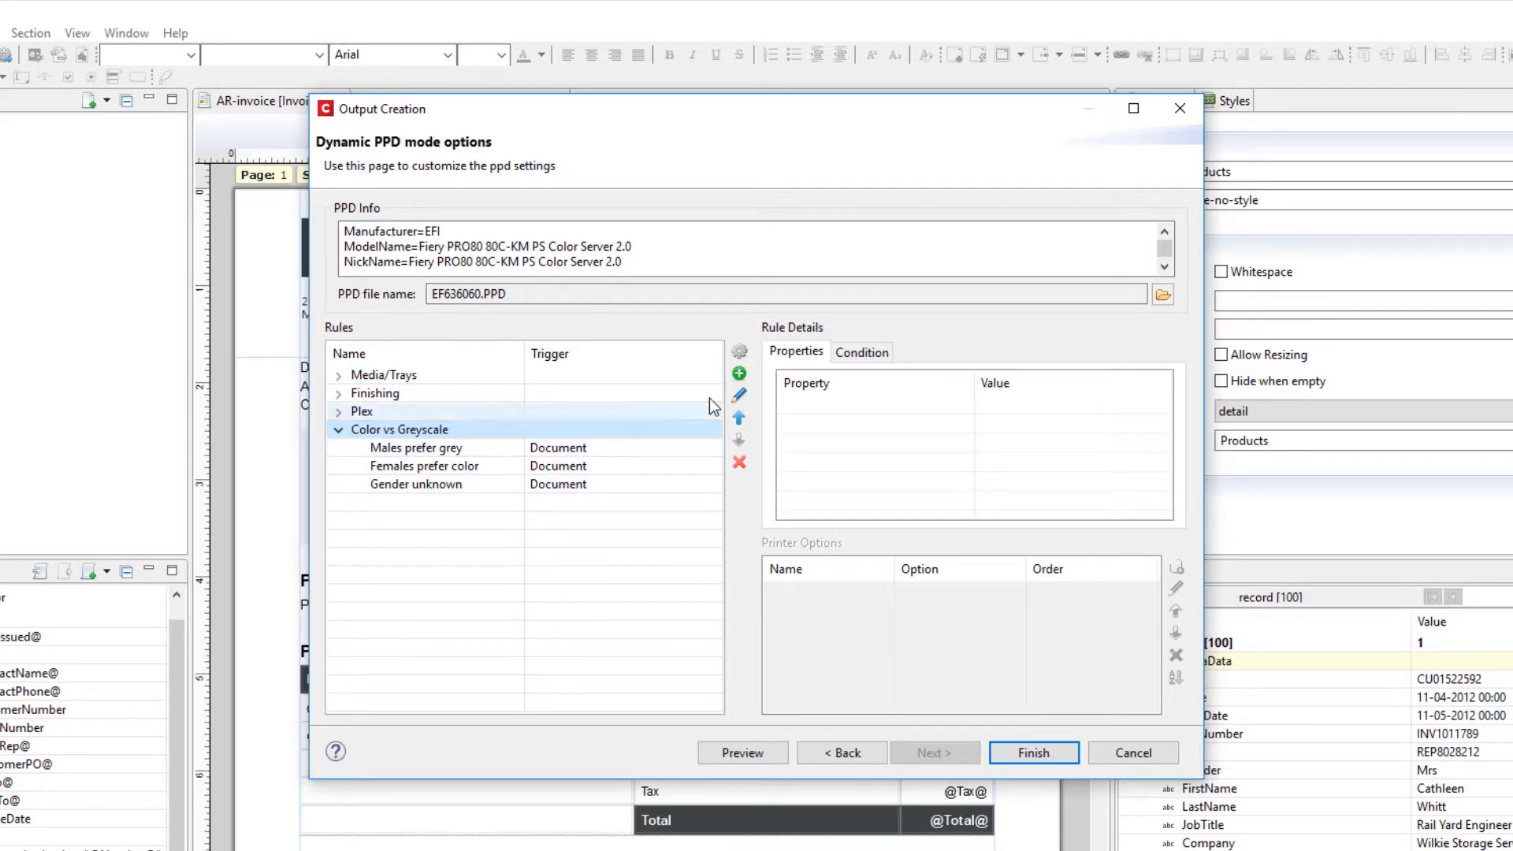
{"action": "left_click", "coordinate": [739, 375]}
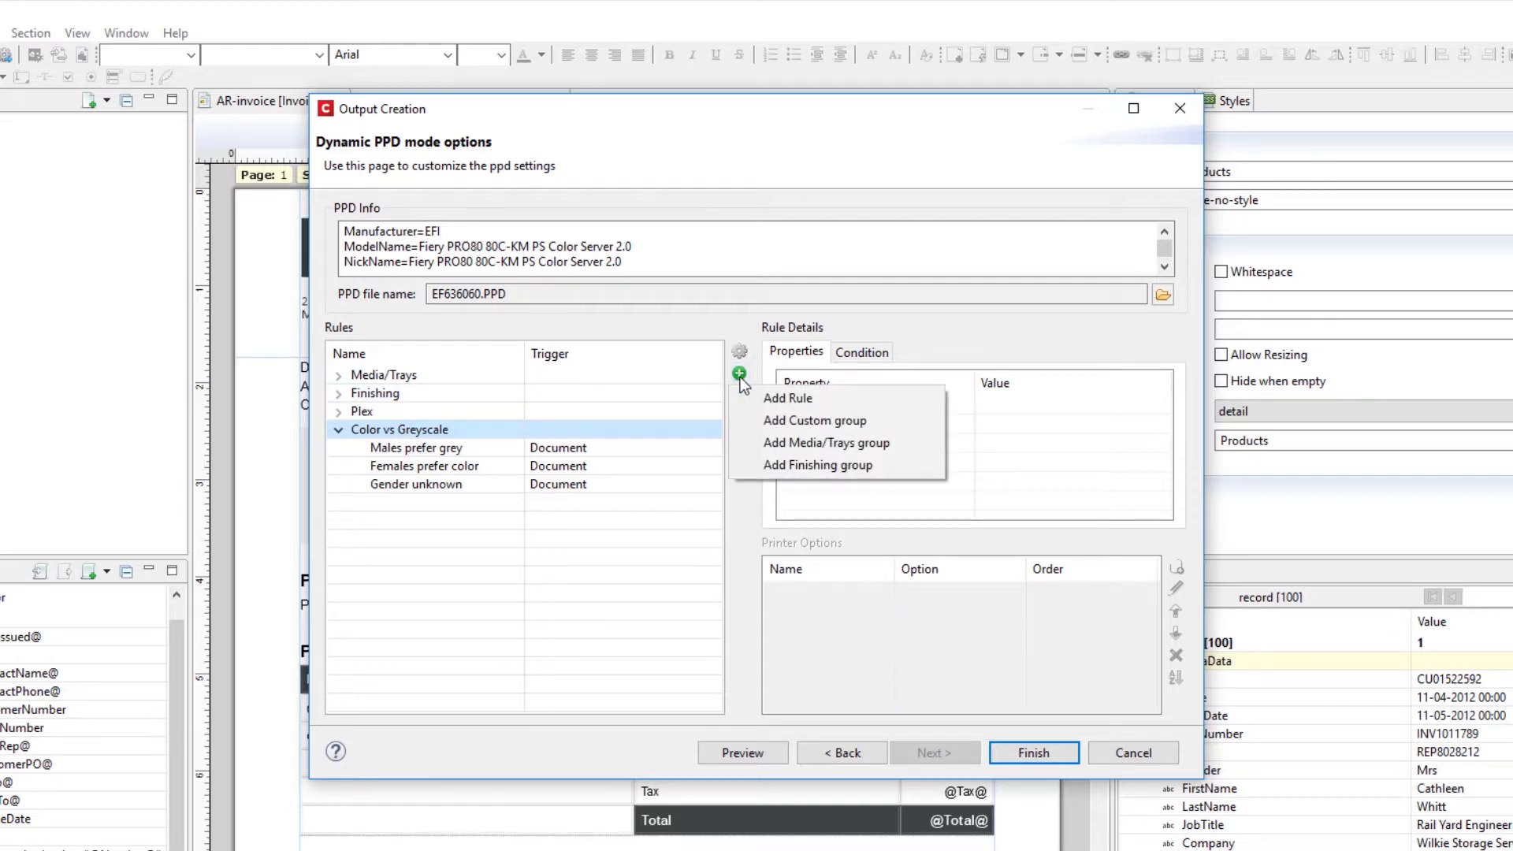
{"action": "left_click", "coordinate": [788, 421]}
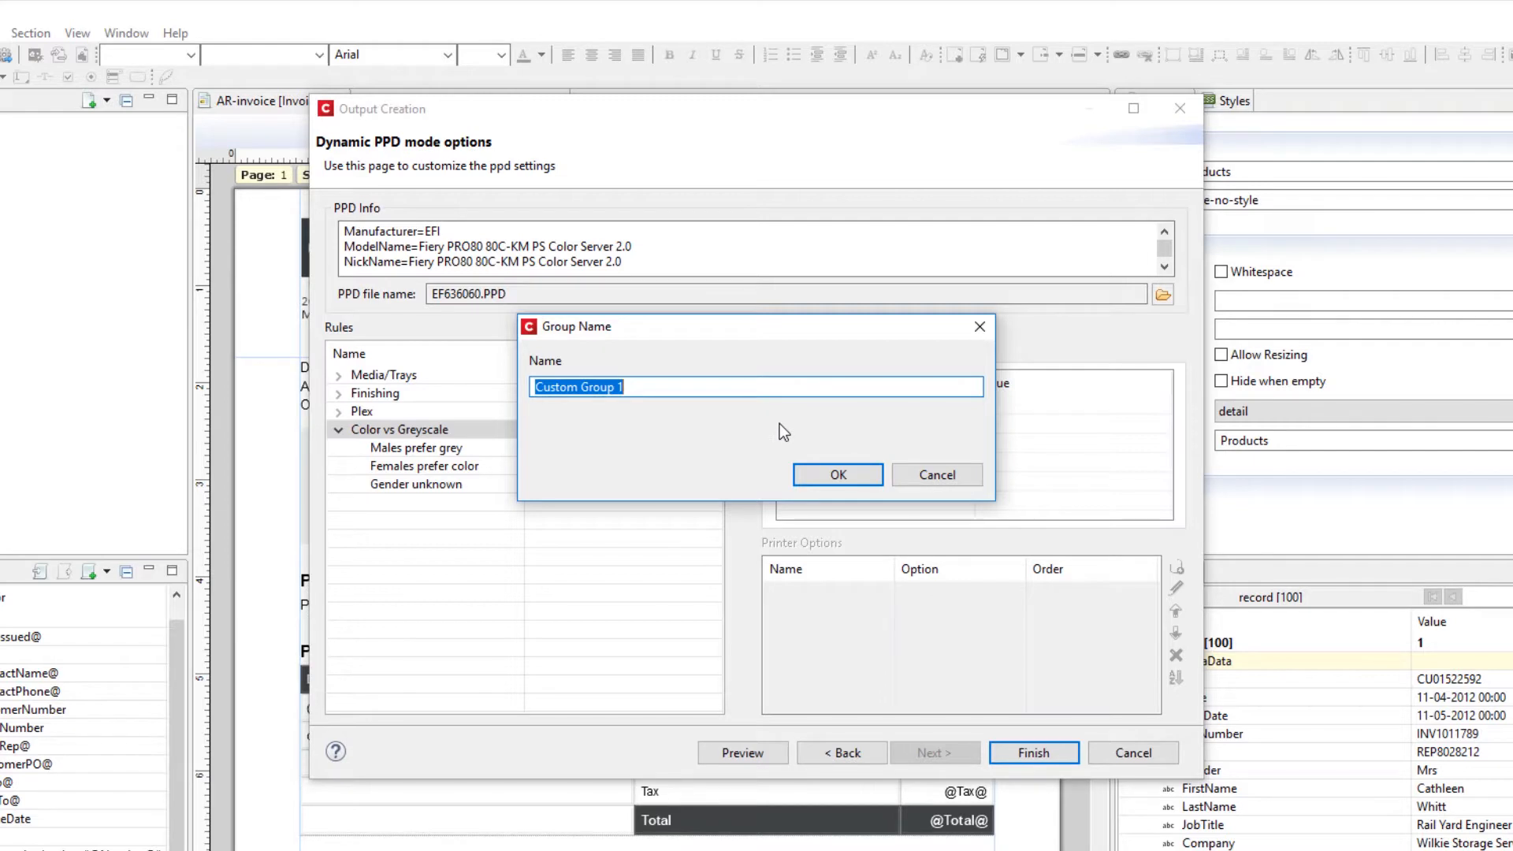
{"action": "type", "text": "Output Bins"}
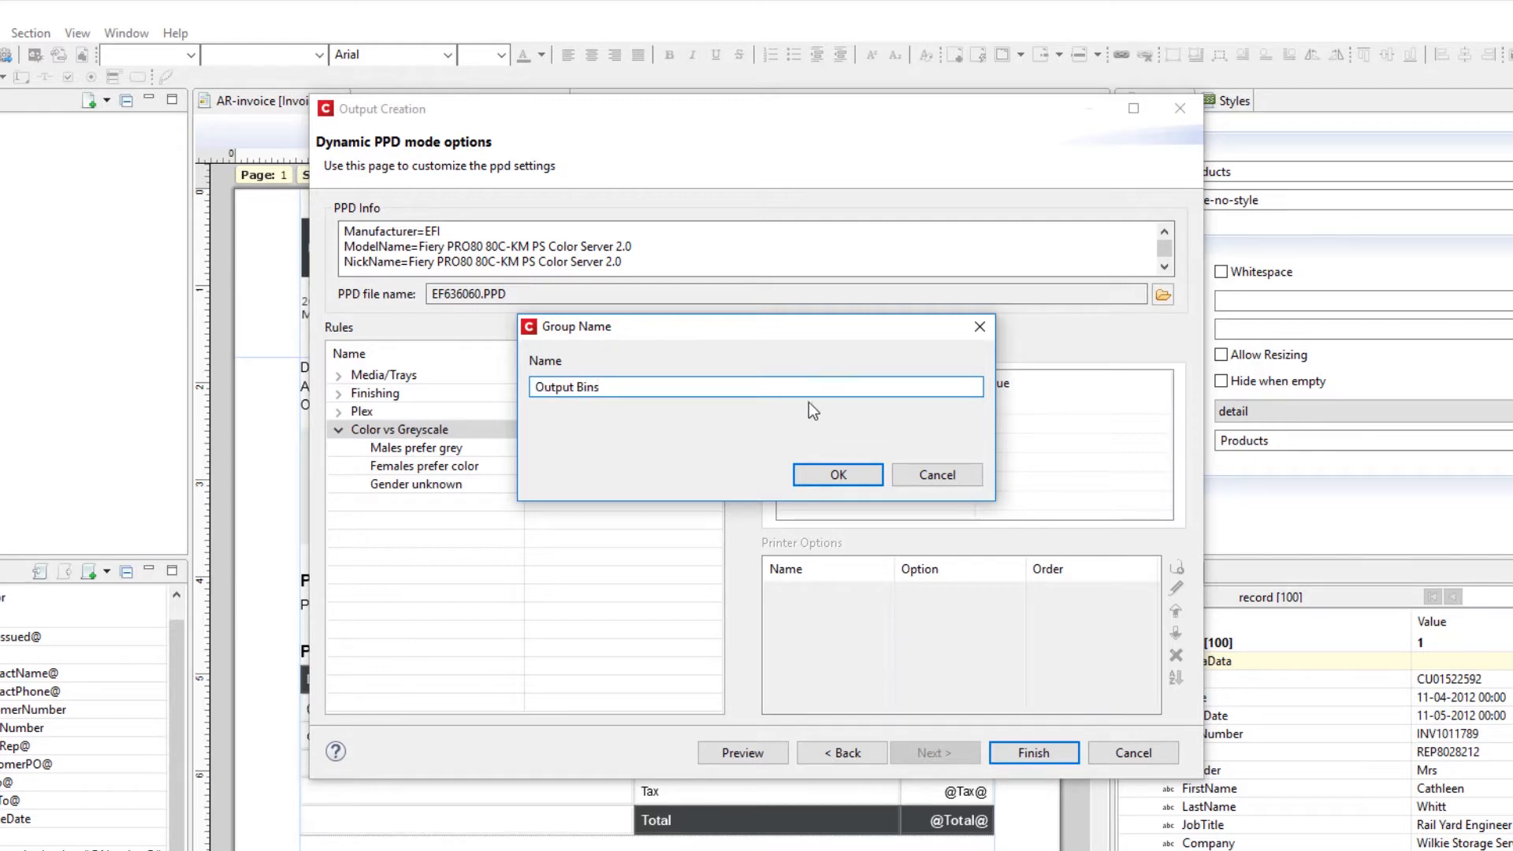
{"action": "left_click", "coordinate": [854, 468]}
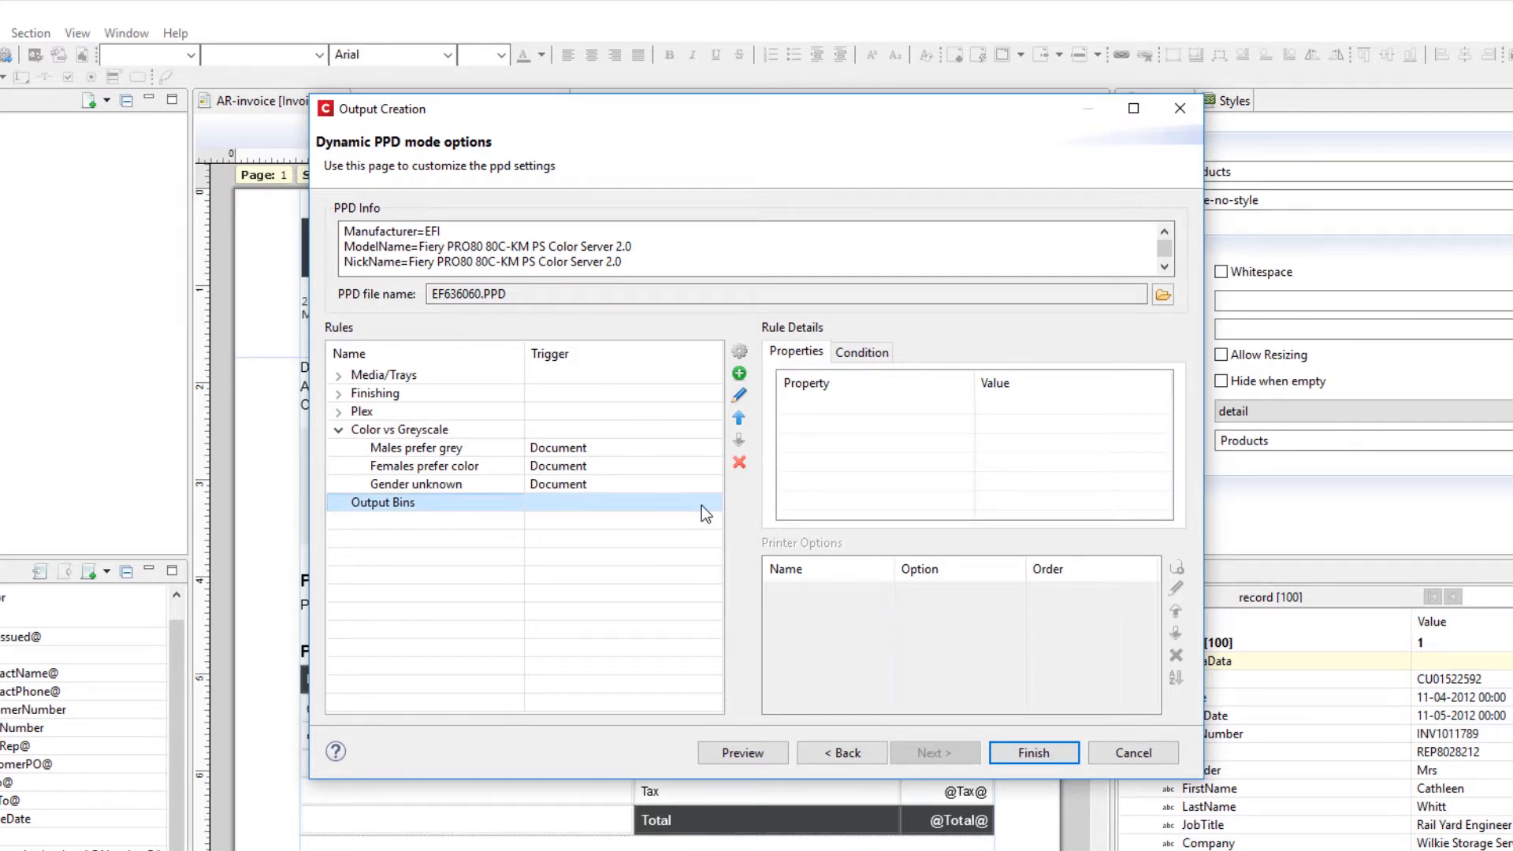
Add a rule to the Output Bins group with the Document Set trigger and a Size condition of at least 10 sheets.
{"action": "left_click", "coordinate": [740, 374]}
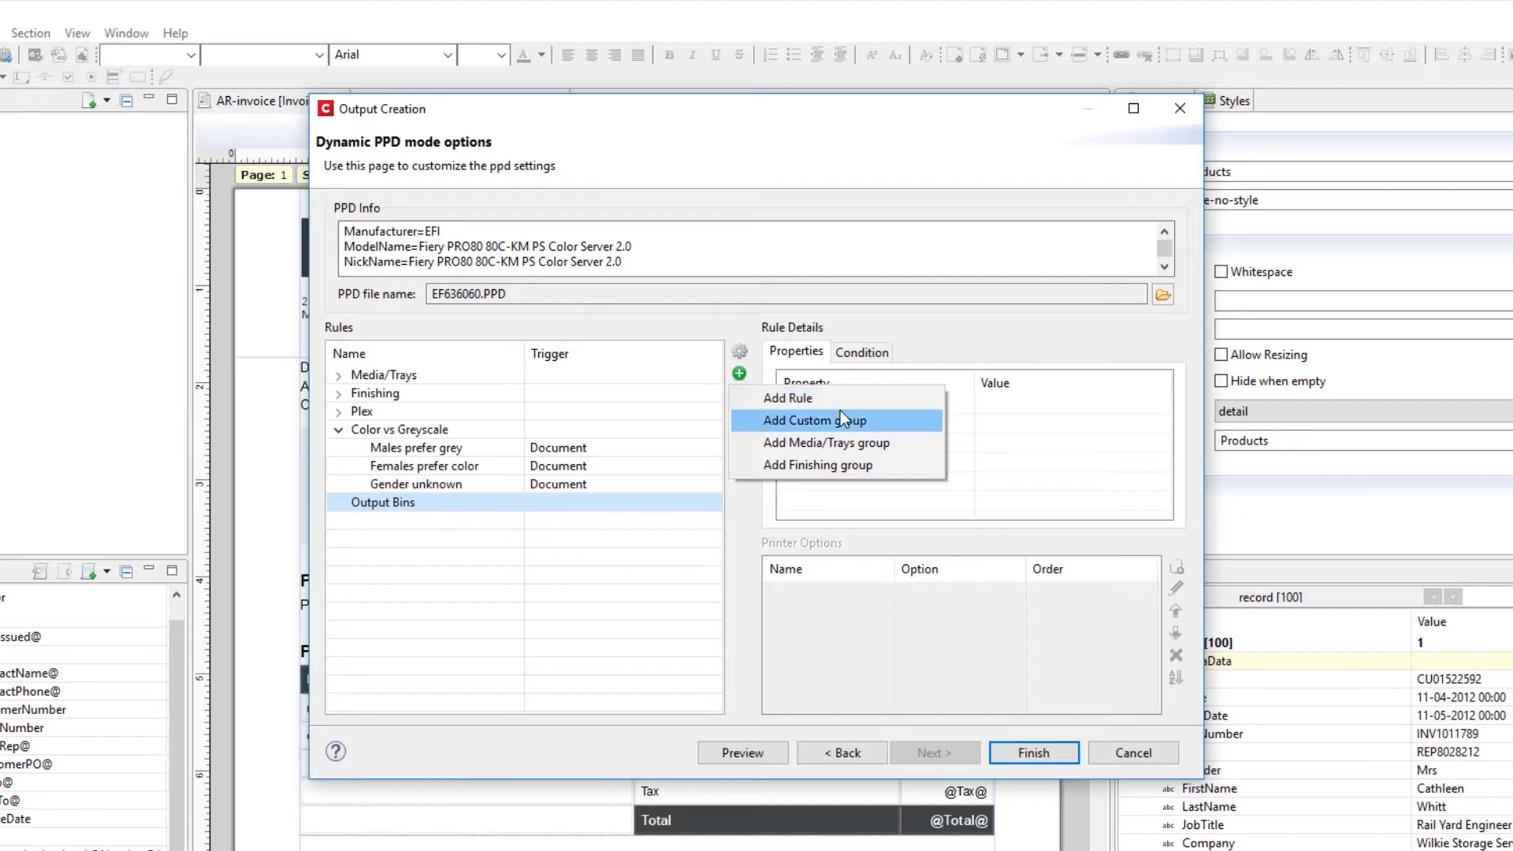
{"action": "left_click", "coordinate": [829, 399]}
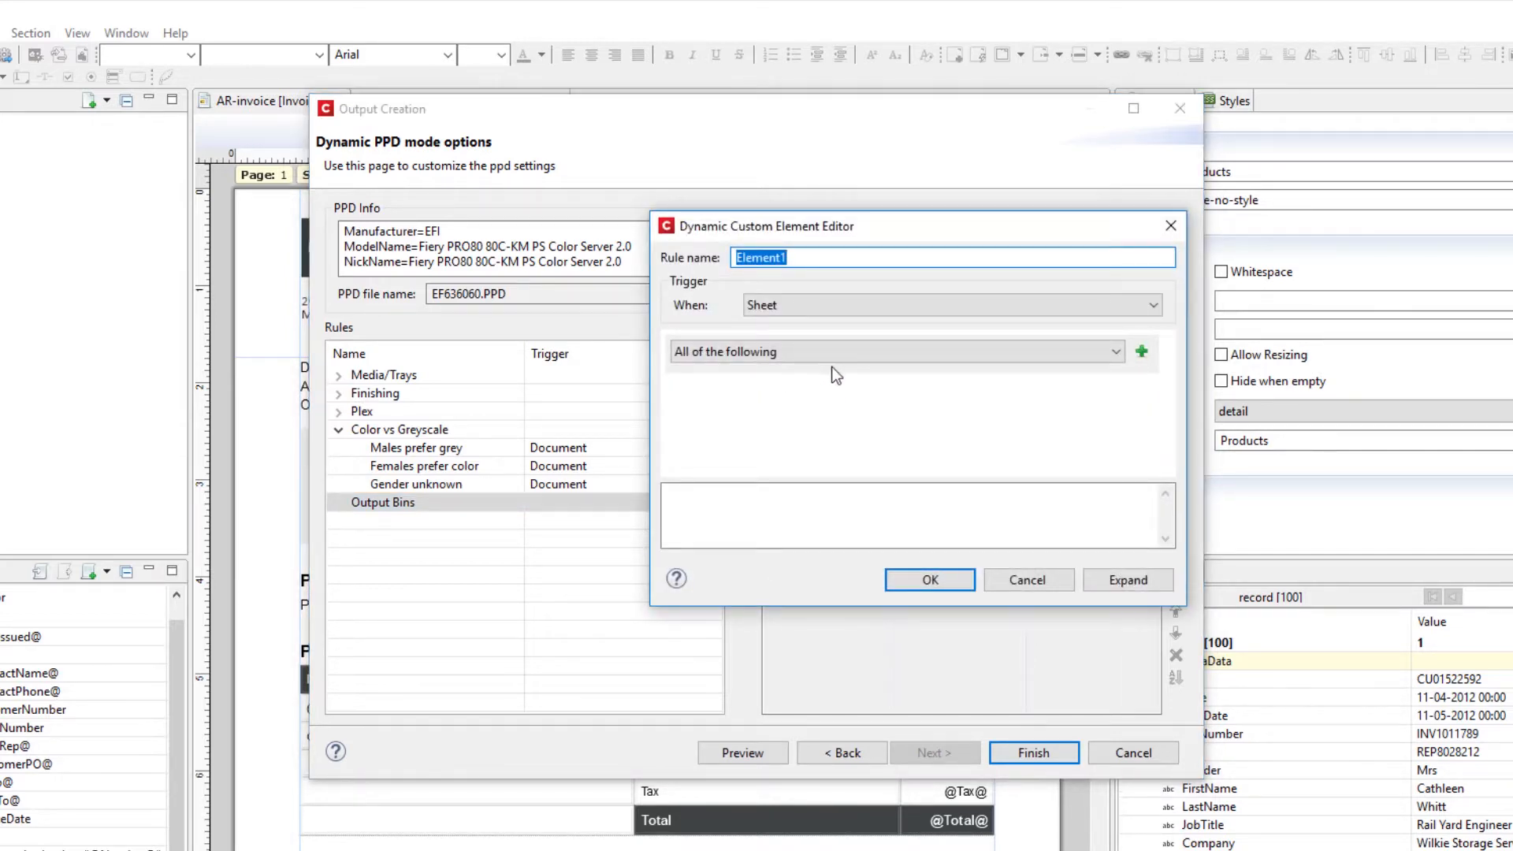
{"action": "left_click", "coordinate": [818, 313]}
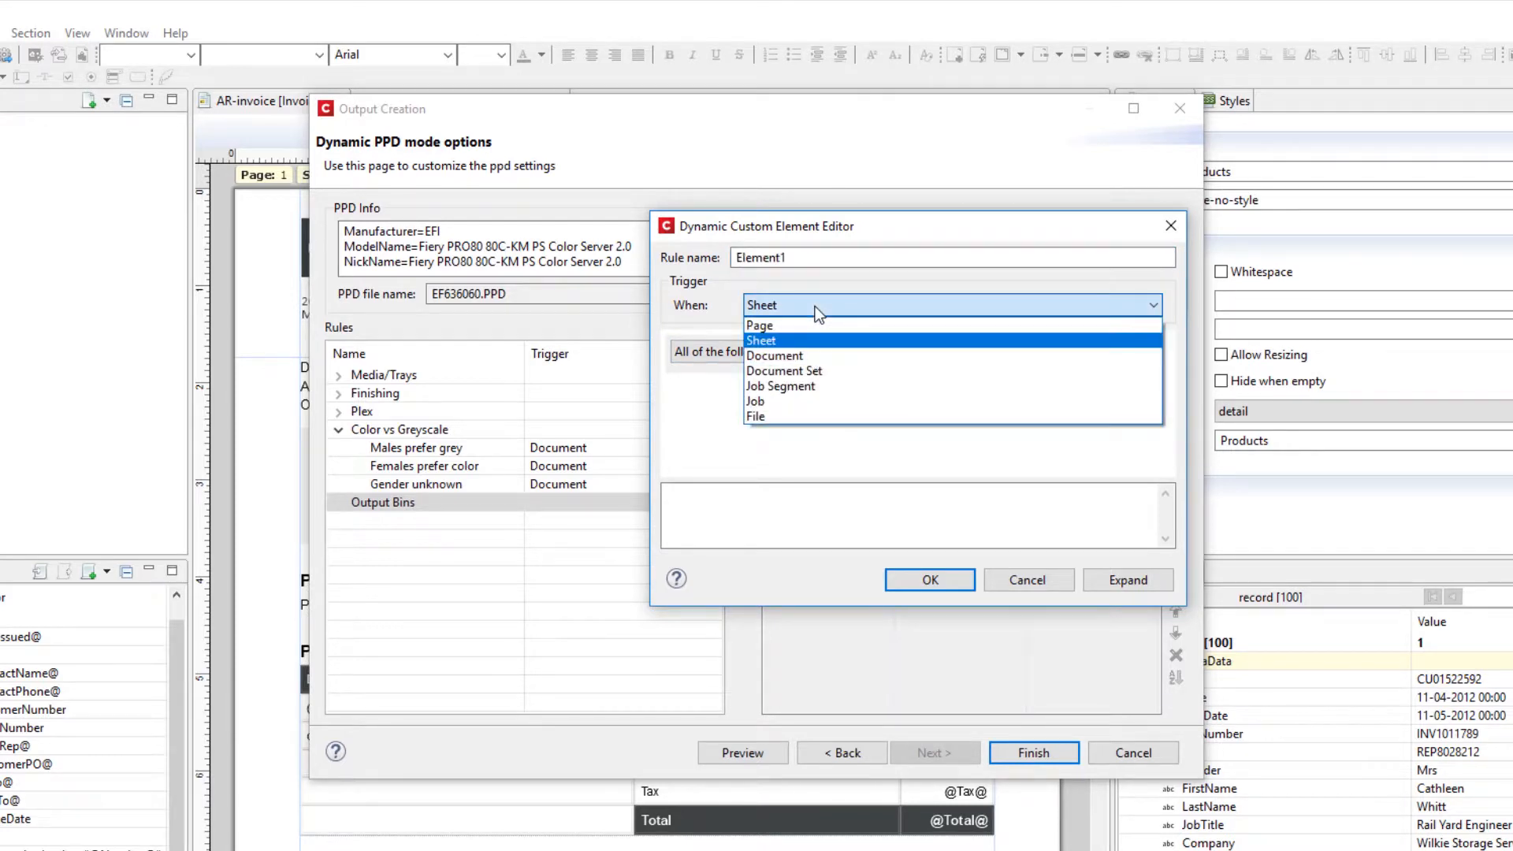
{"action": "left_click", "coordinate": [814, 372]}
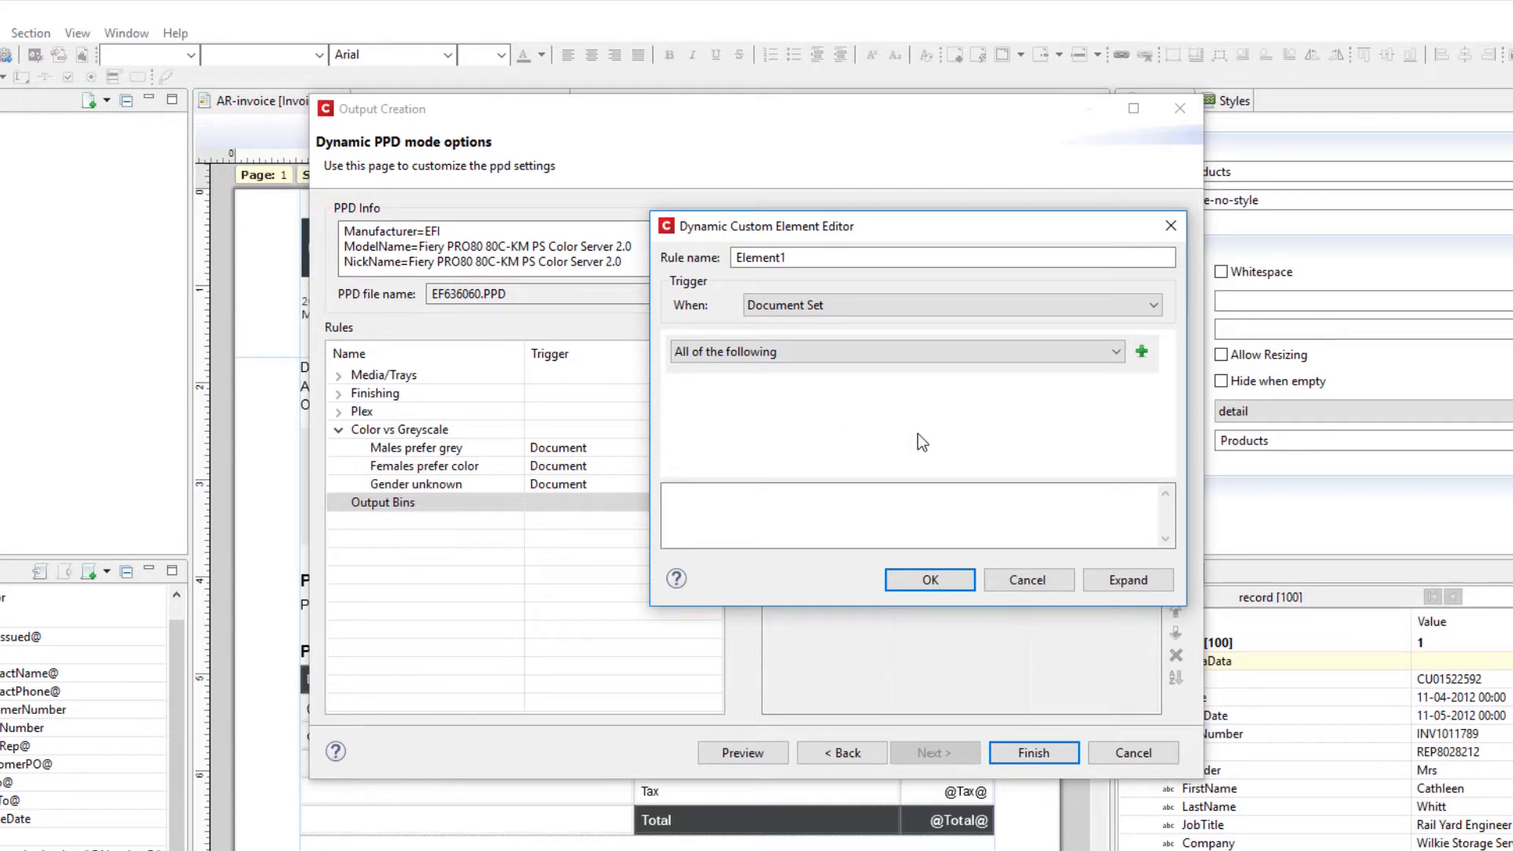
{"action": "left_click", "coordinate": [1143, 349]}
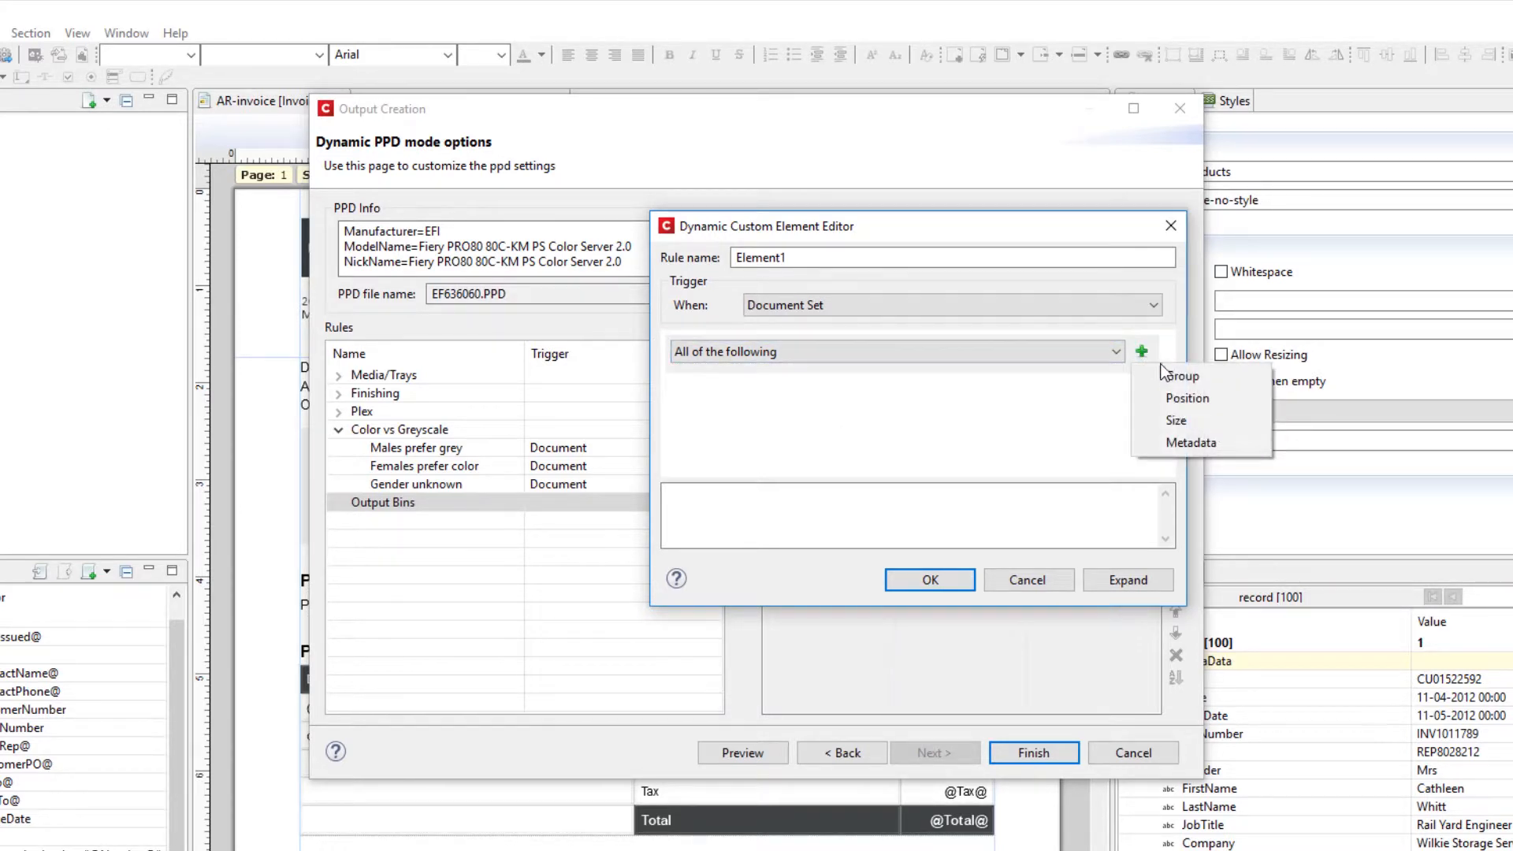
{"action": "left_click", "coordinate": [1218, 424]}
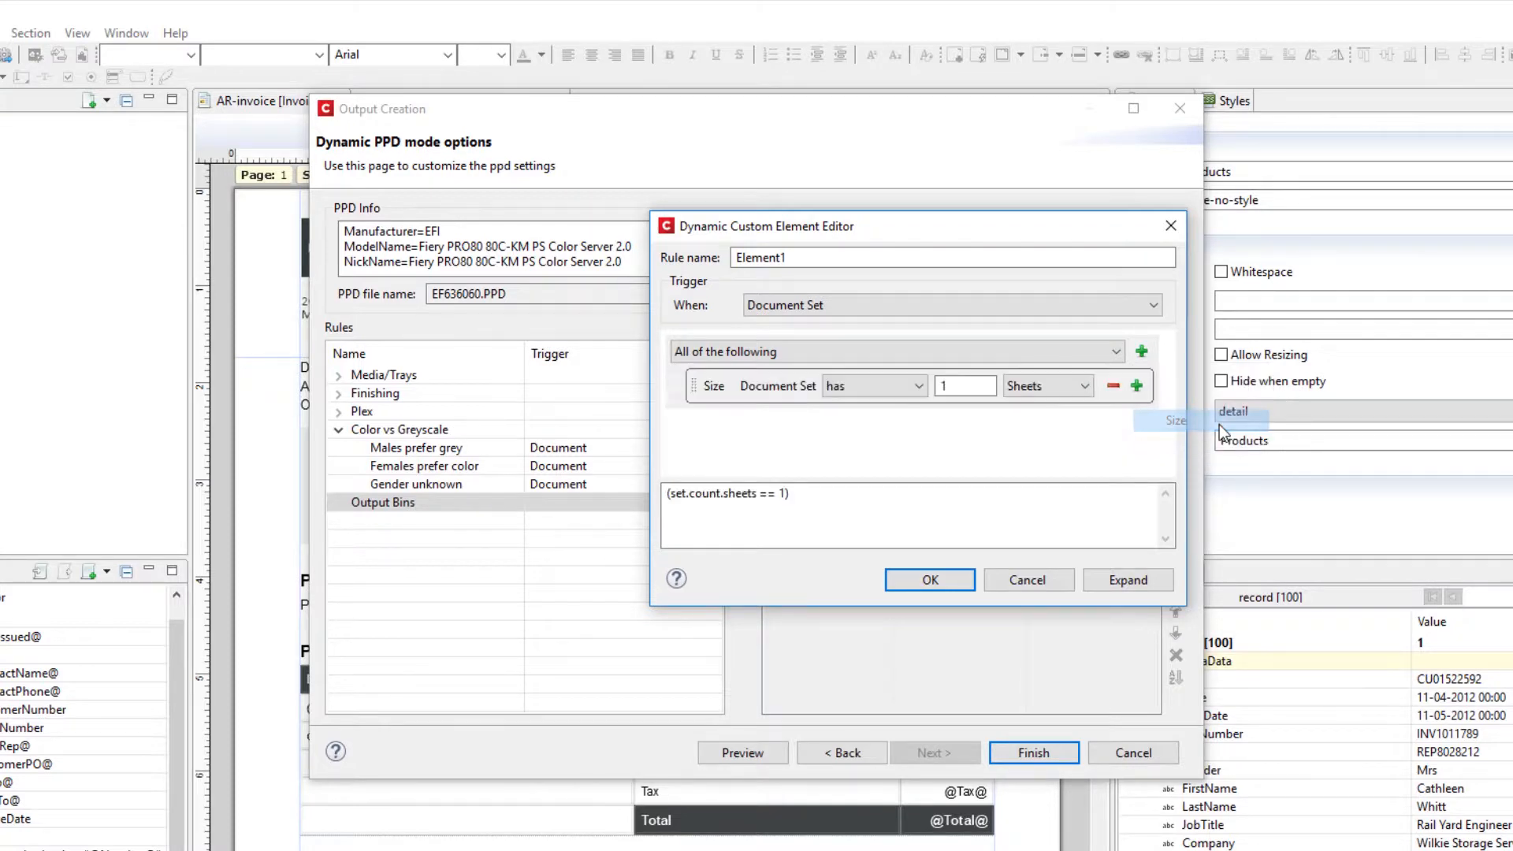
{"action": "left_click", "coordinate": [914, 380]}
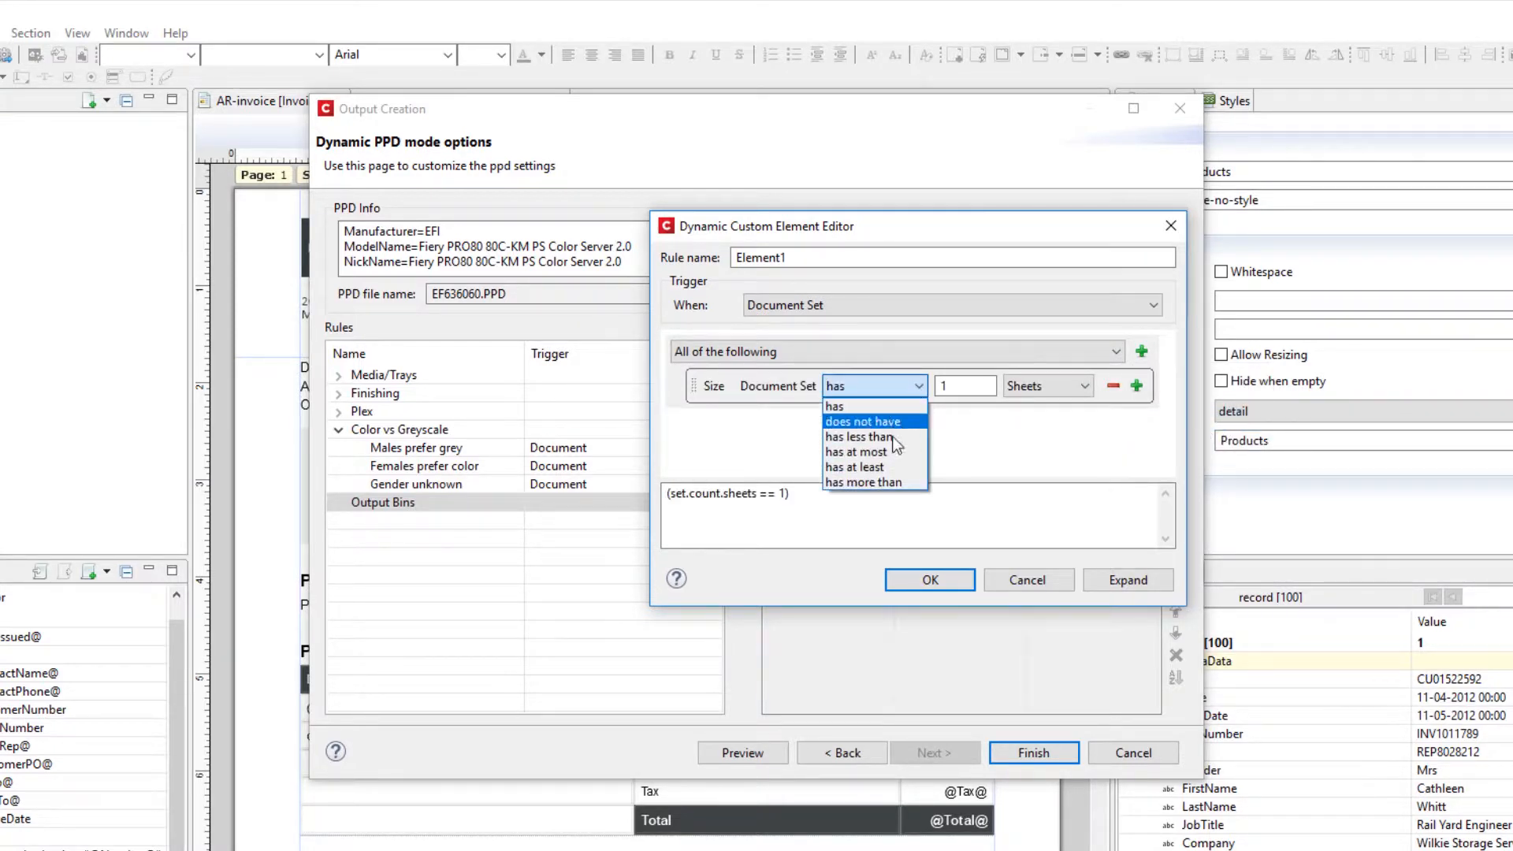
{"action": "left_click", "coordinate": [867, 466]}
{"action": "left_click", "coordinate": [949, 389]}
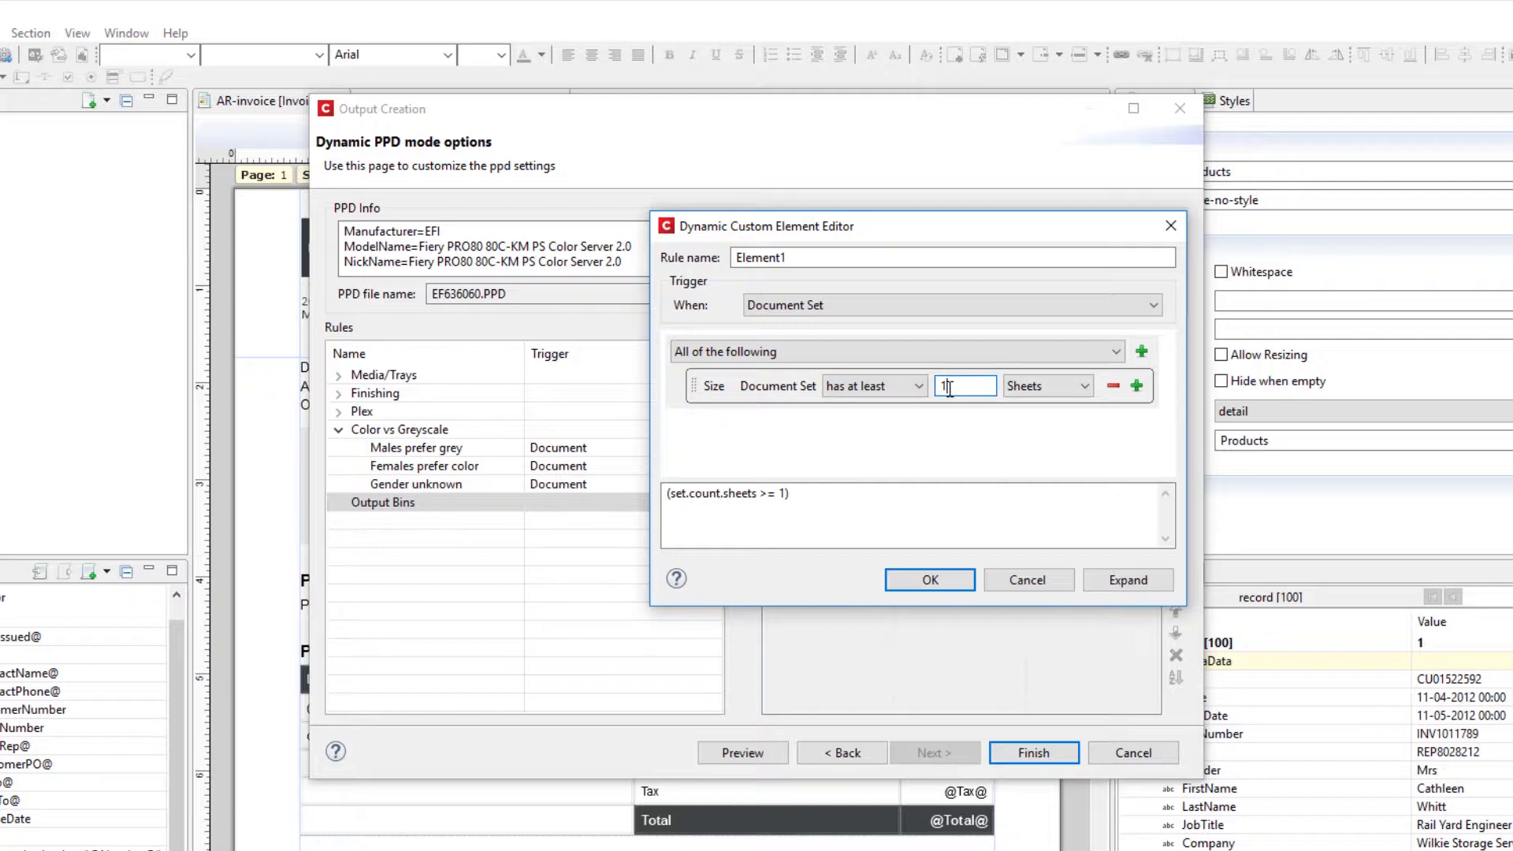
{"action": "type", "text": "0"}
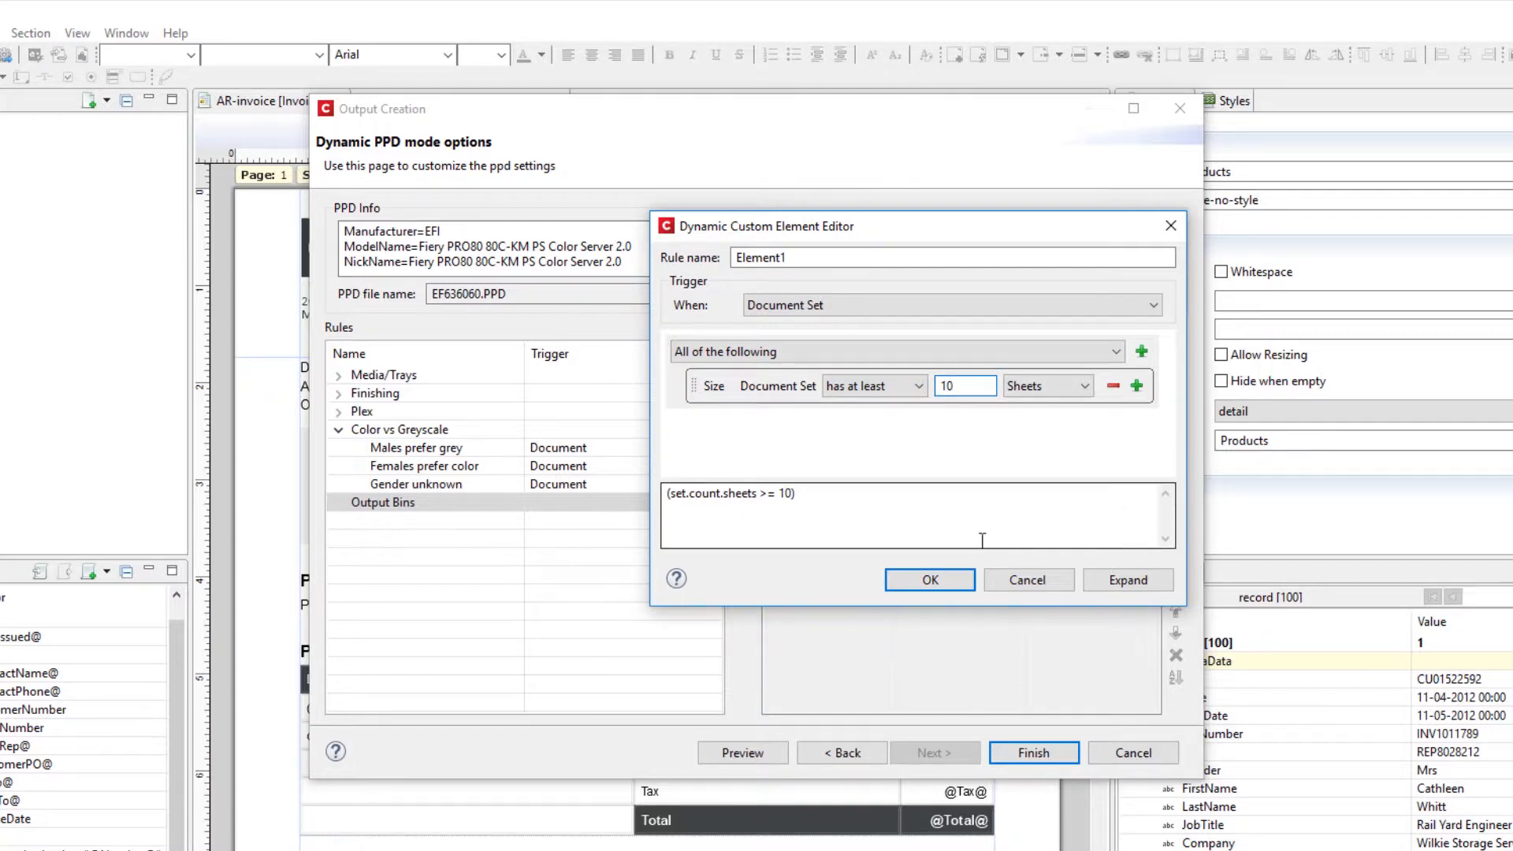
{"action": "left_click", "coordinate": [930, 580]}
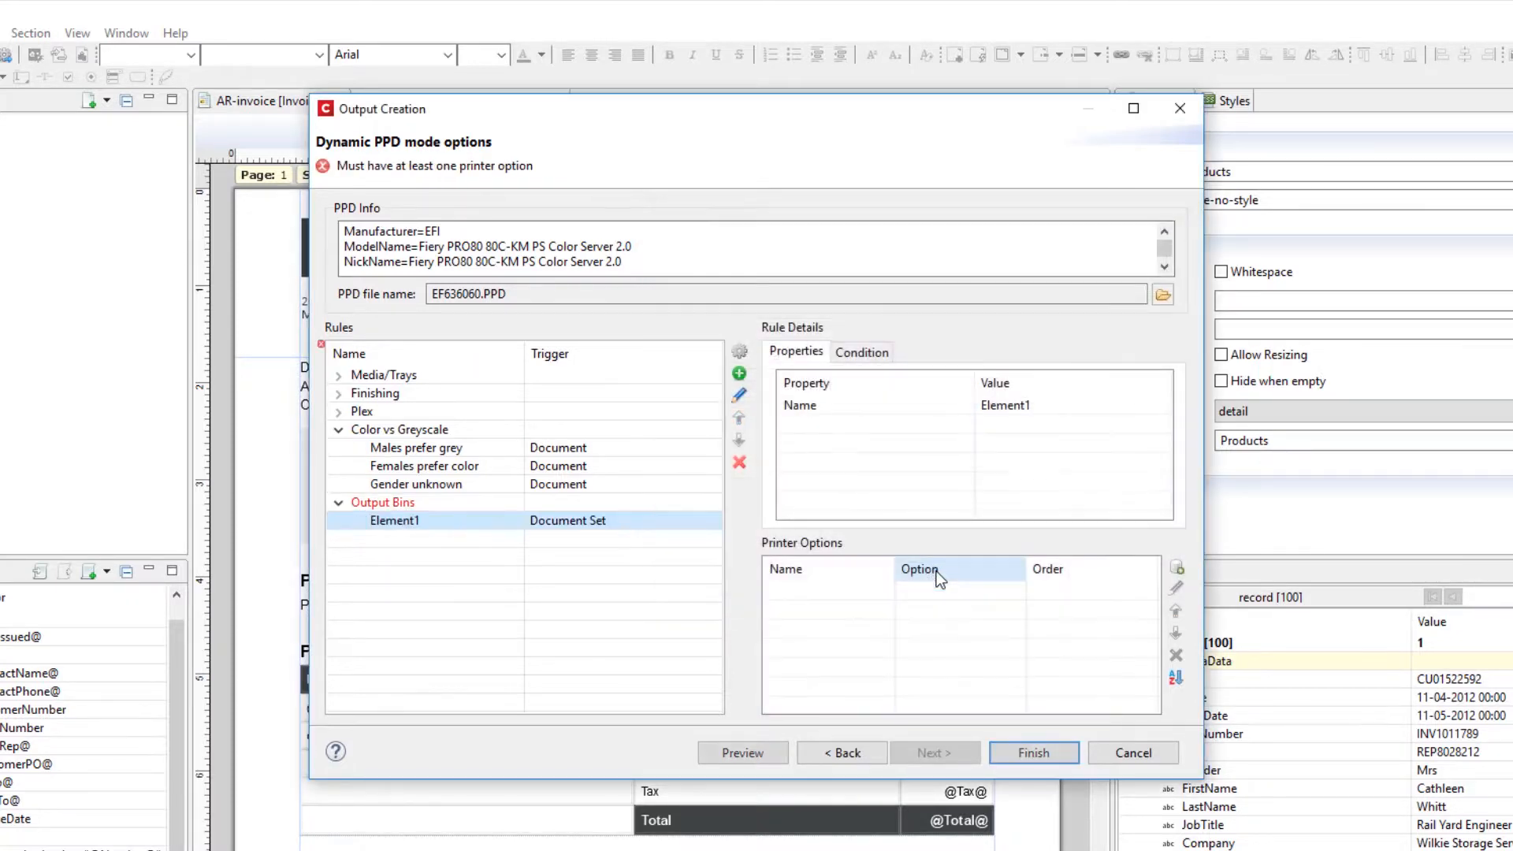
Assign the Output tray printer option with the Lower :: Sub tray setting to the new Output Bins rule.
{"action": "left_click", "coordinate": [1177, 568]}
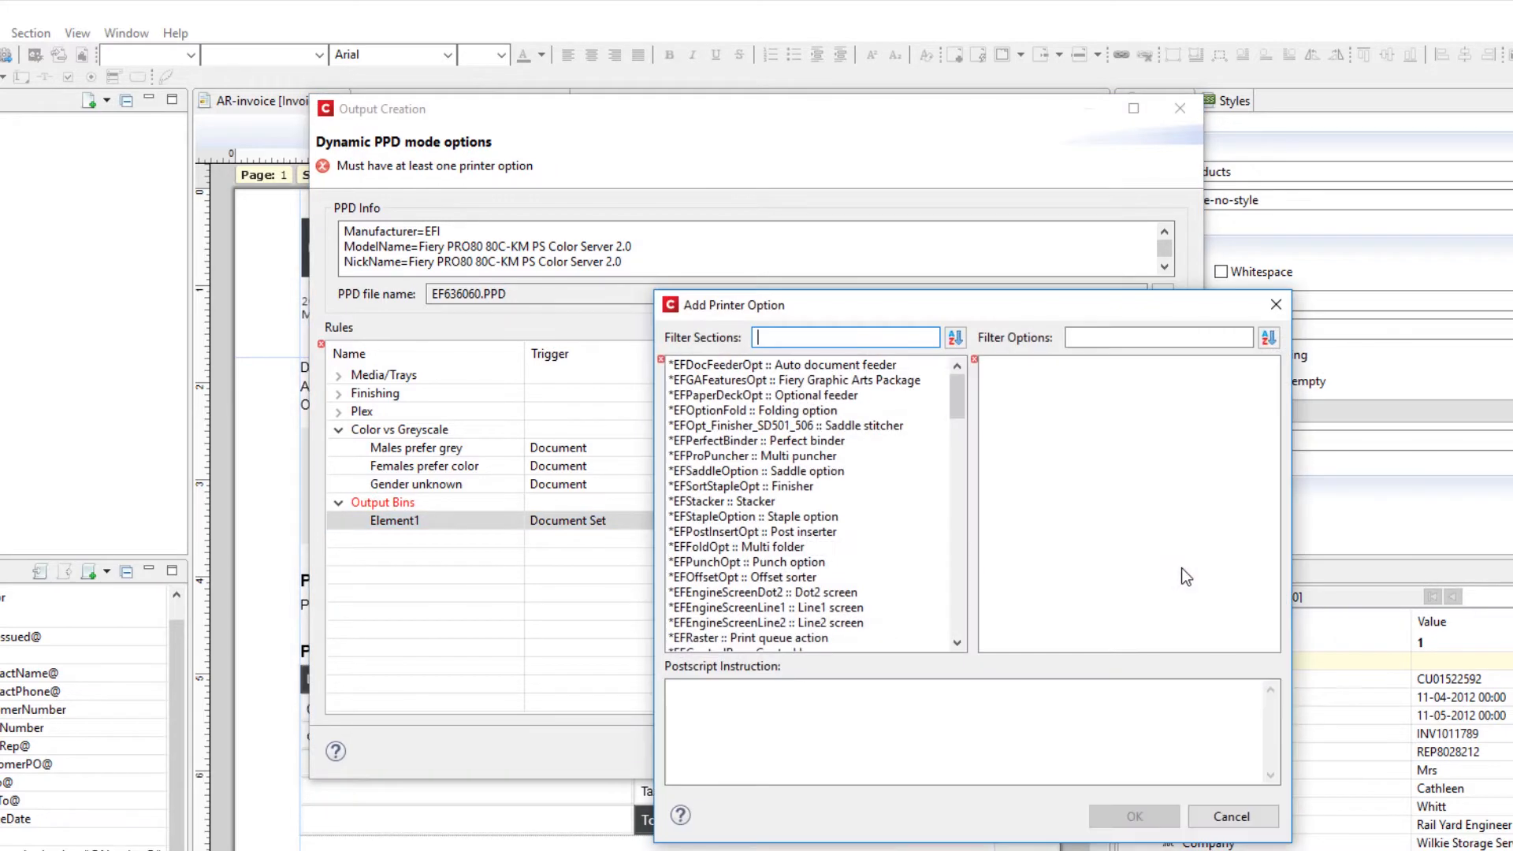
{"action": "type", "text": "ouptu"}
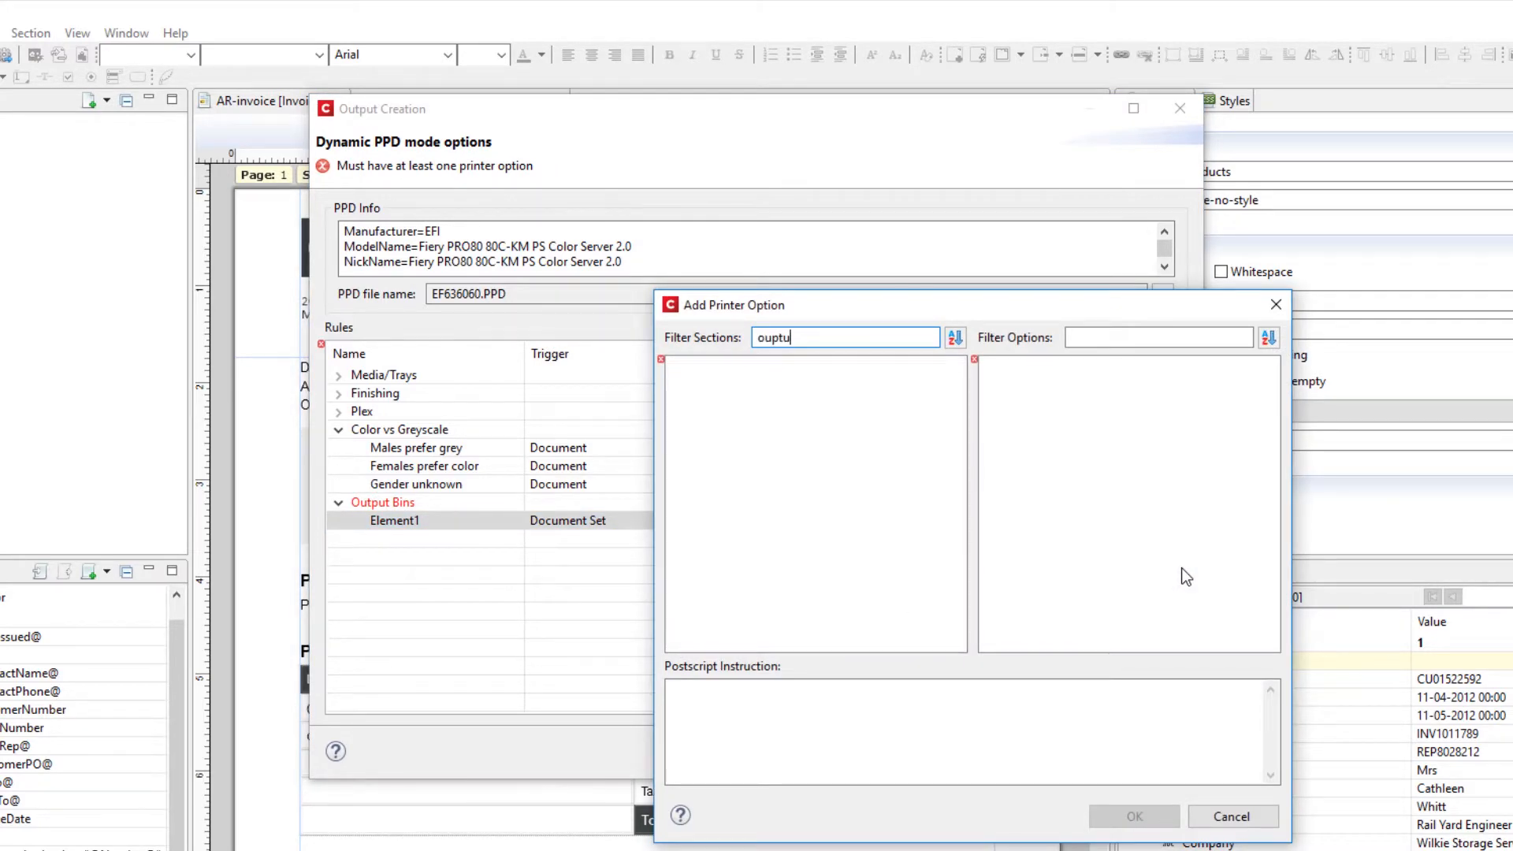
{"action": "key", "text": "BackSpace"}
{"action": "key", "text": "BackSpace"}
{"action": "key", "text": "BackSpace"}
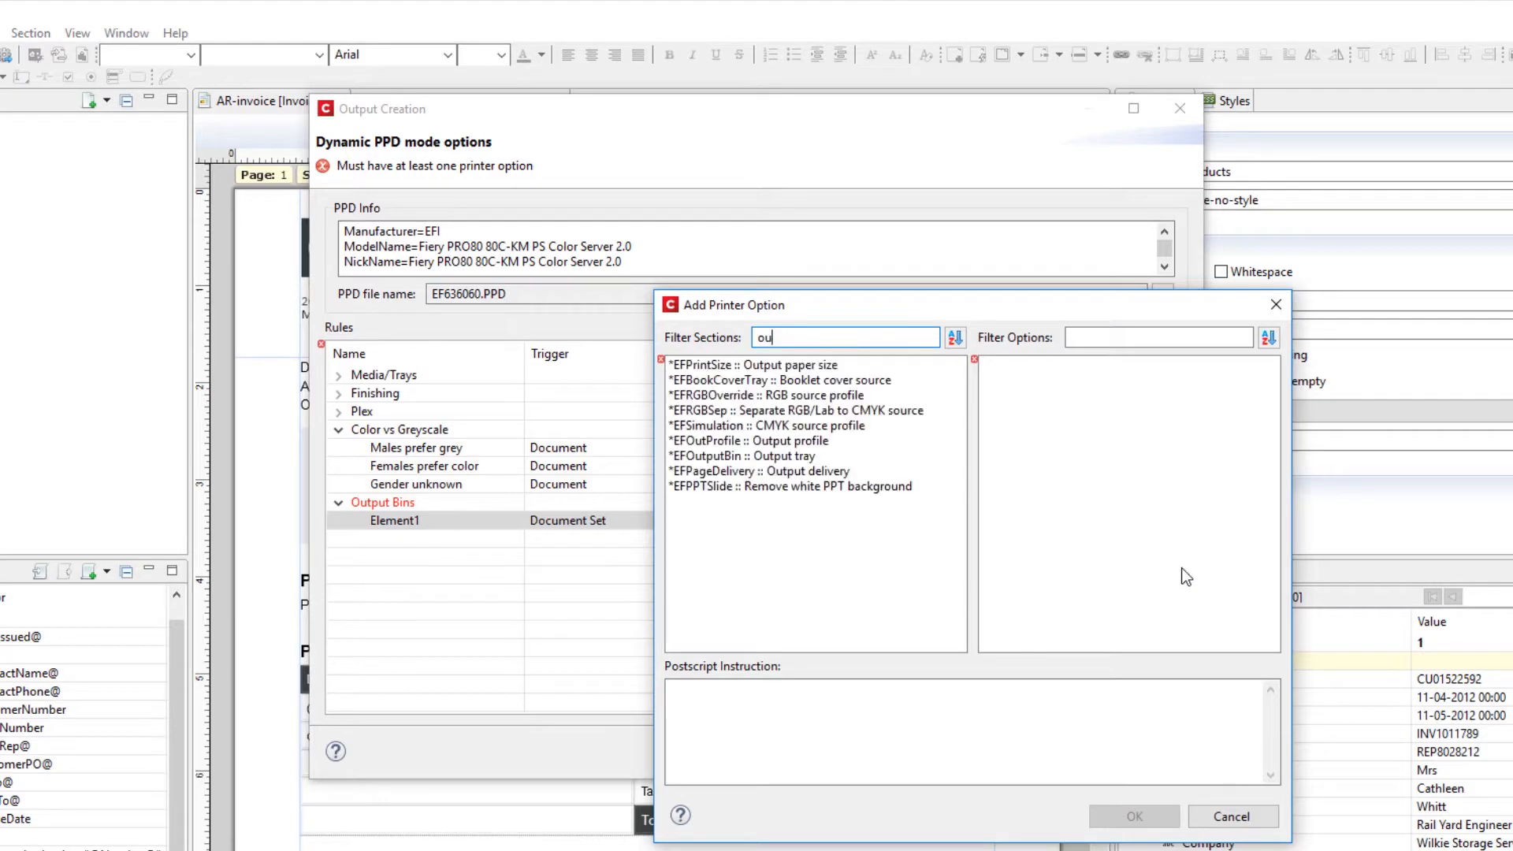
{"action": "type", "text": "tput"}
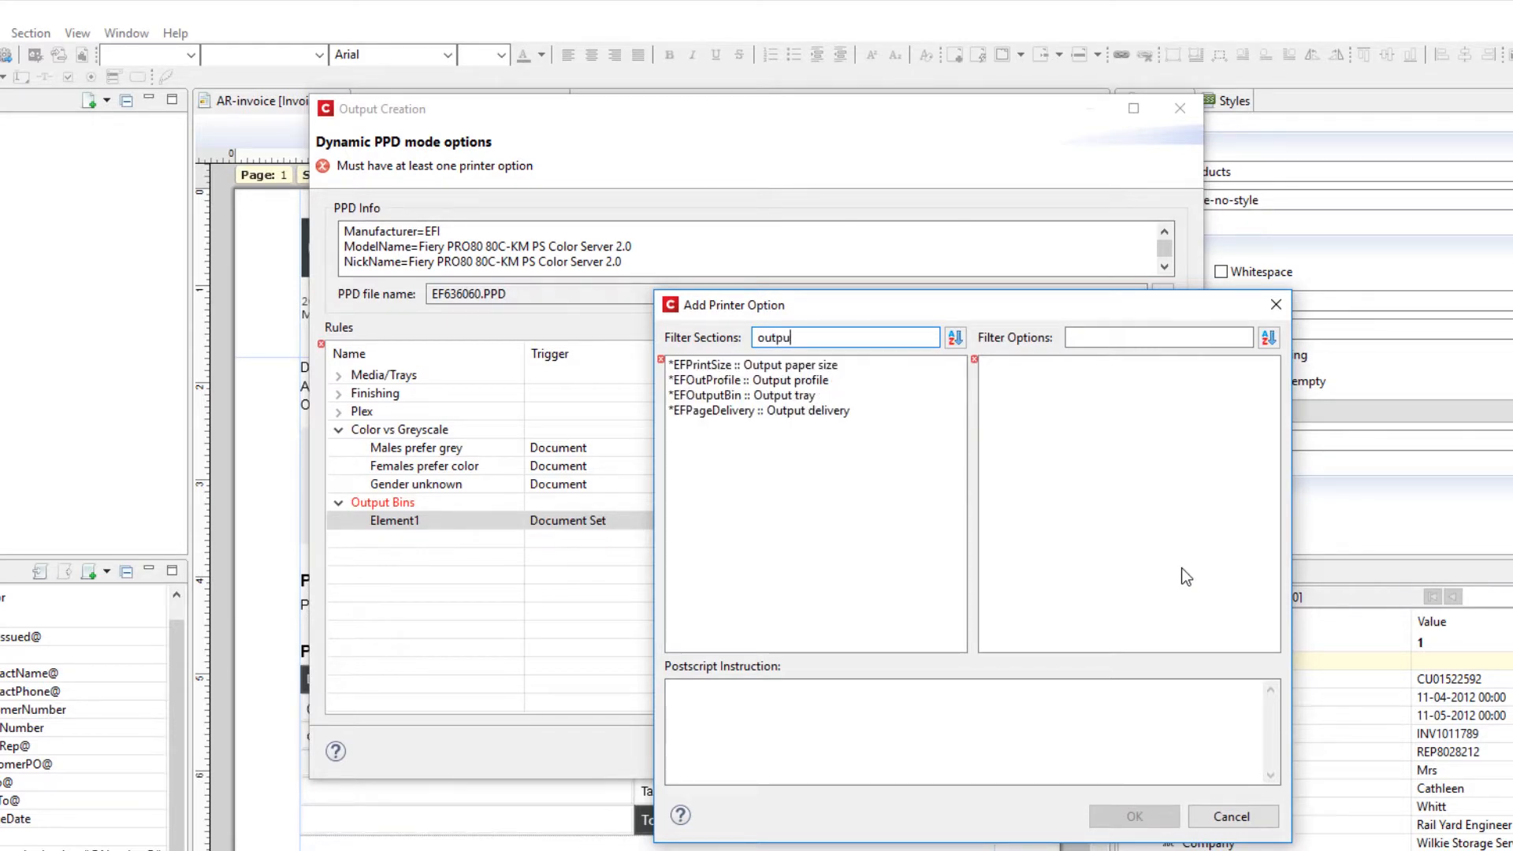
{"action": "left_click", "coordinate": [805, 398]}
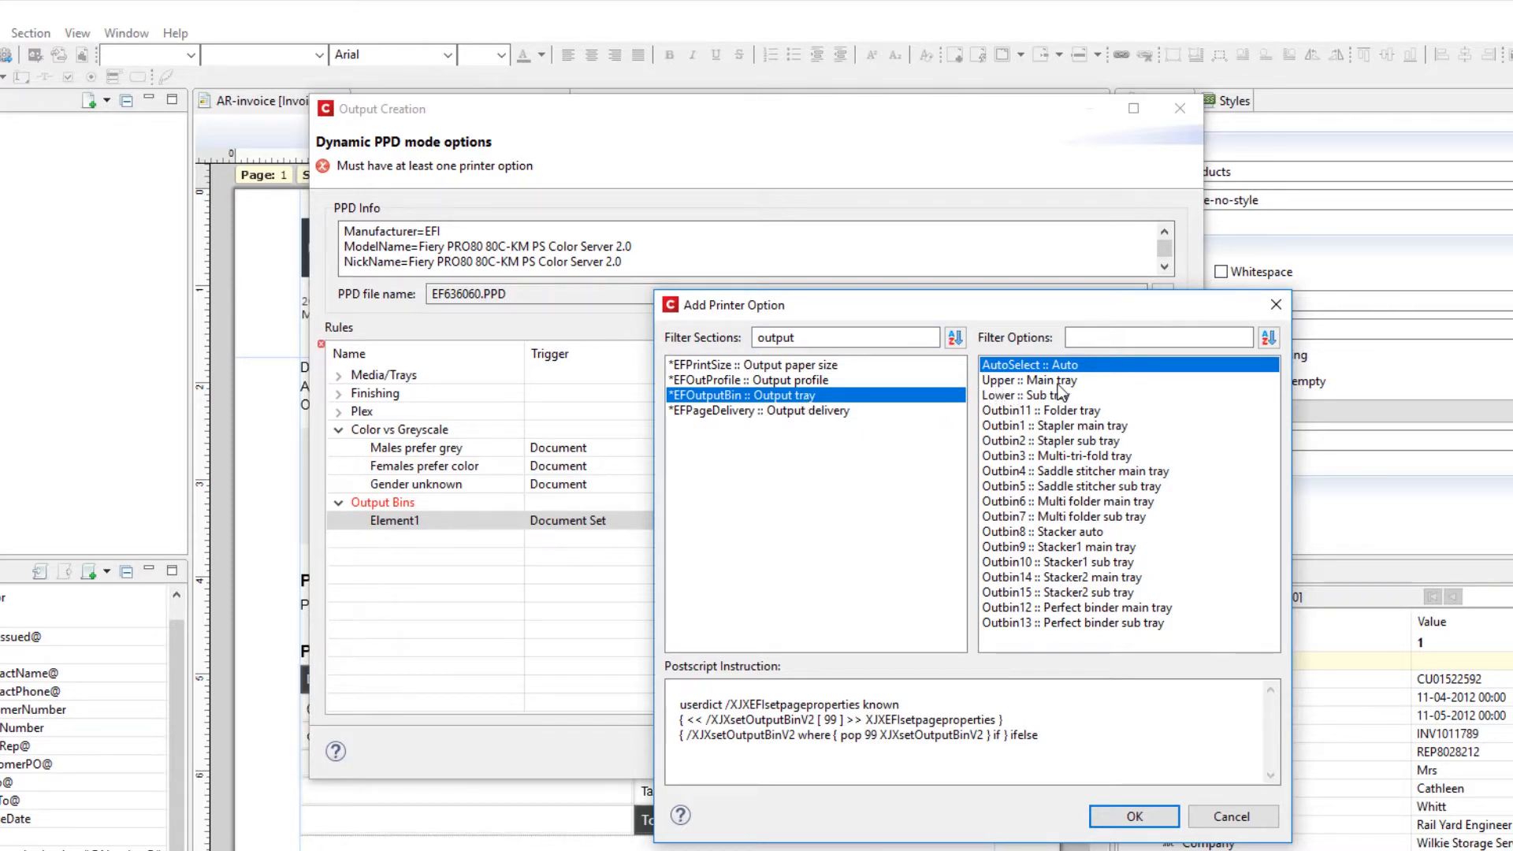
{"action": "left_click", "coordinate": [1005, 398]}
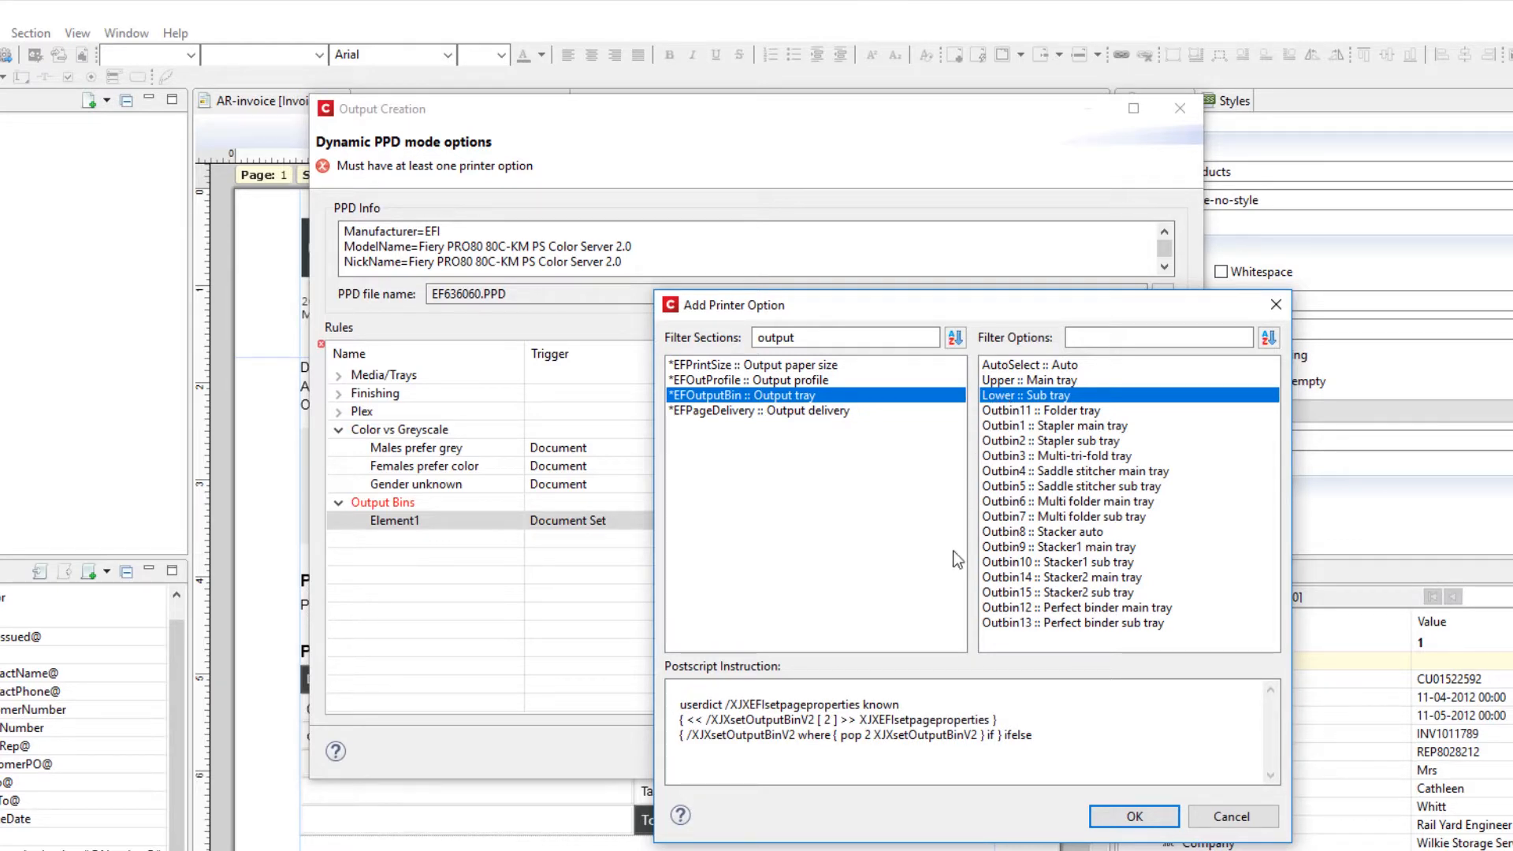
{"action": "left_click", "coordinate": [1135, 817]}
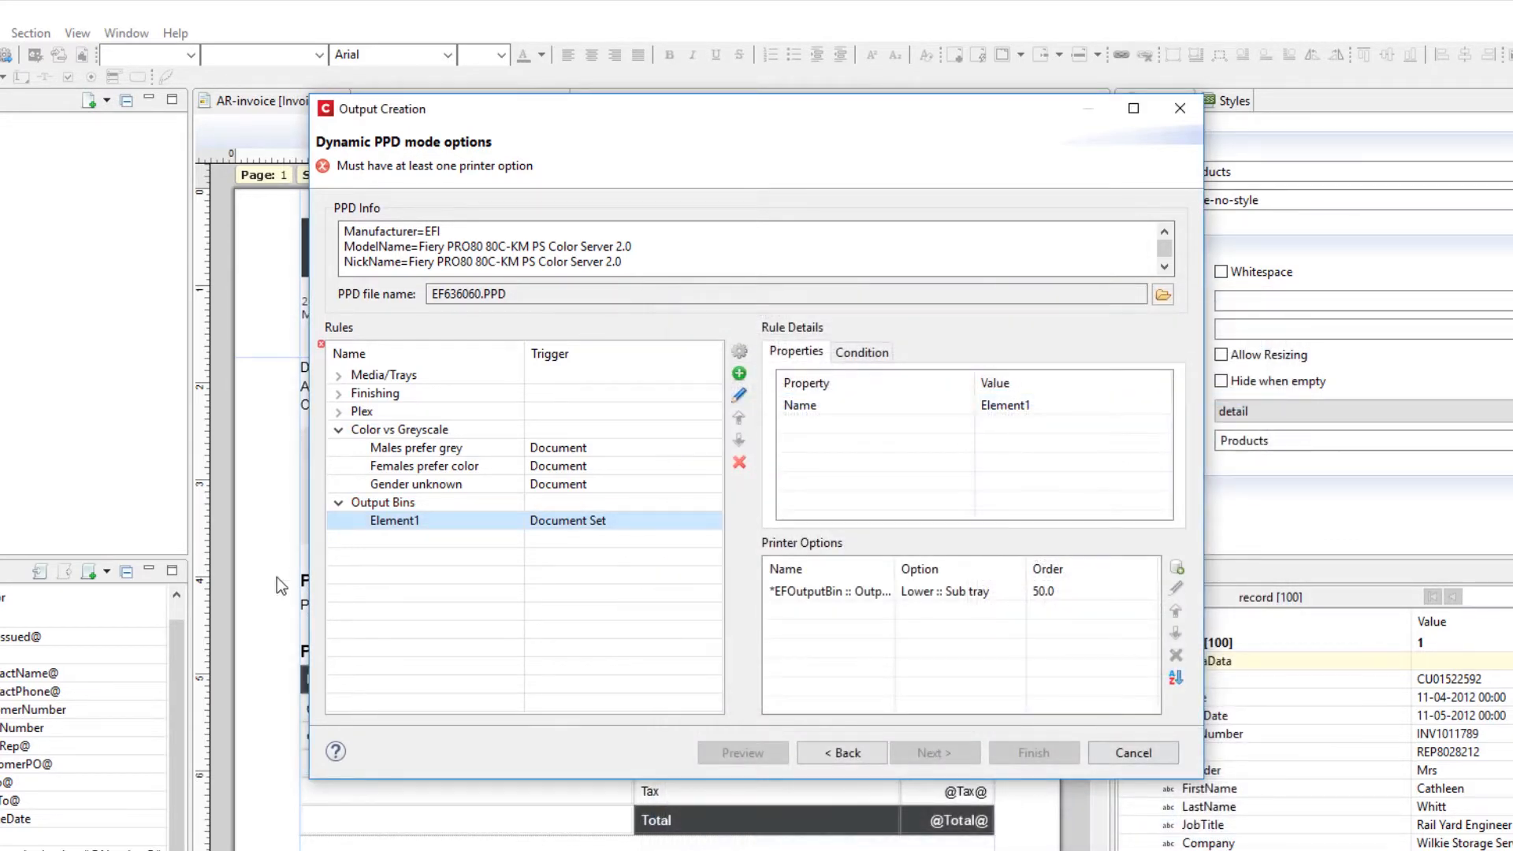
Rename the Document Set rule in the Output Bins group as Oversized.
{"action": "double_click", "coordinate": [503, 518]}
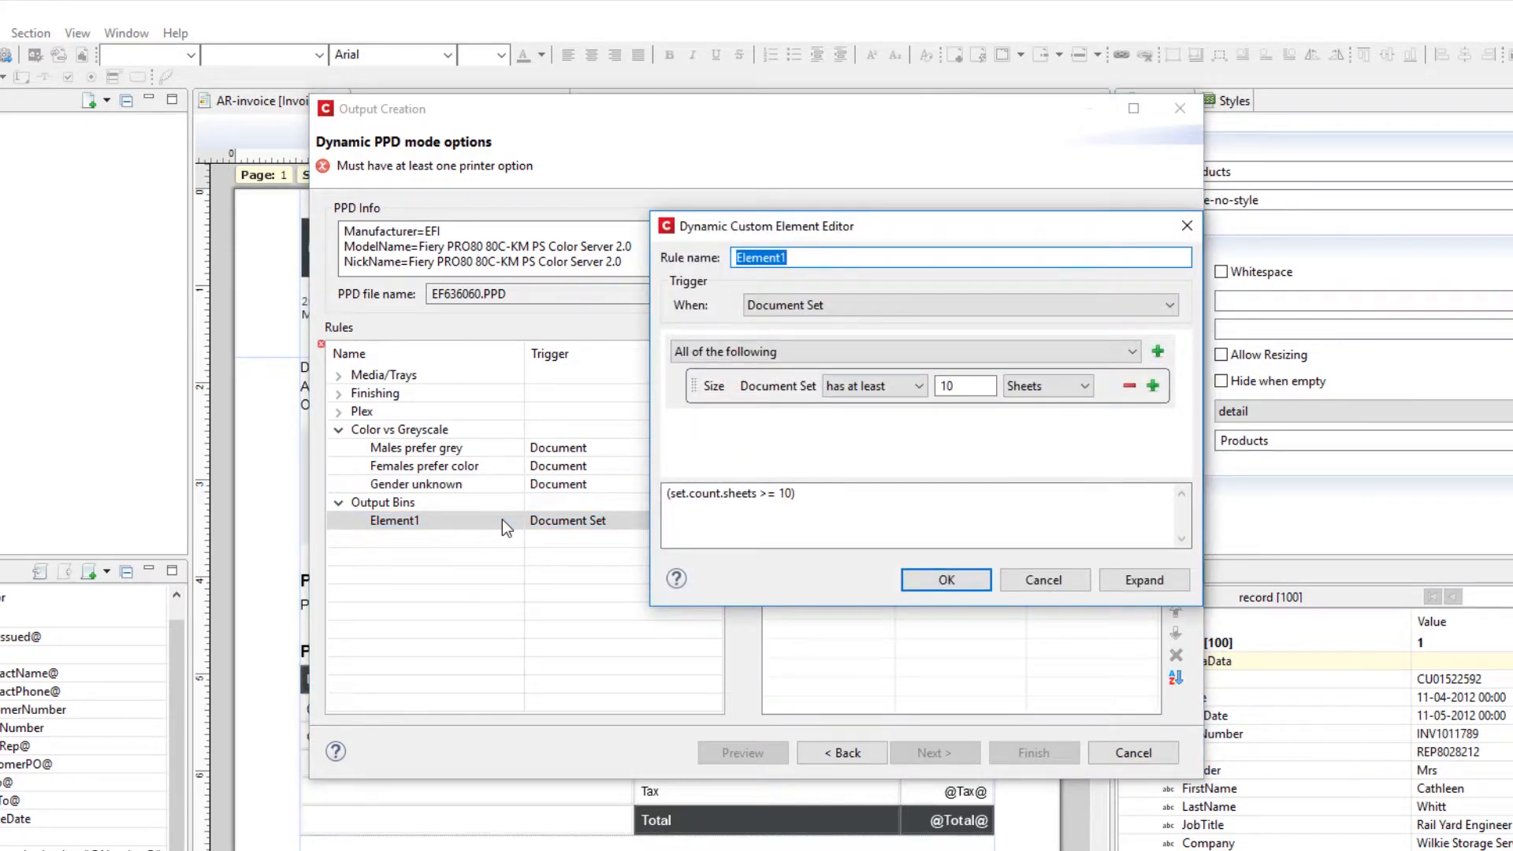
{"action": "type", "text": "Oversized"}
{"action": "left_click", "coordinate": [944, 581]}
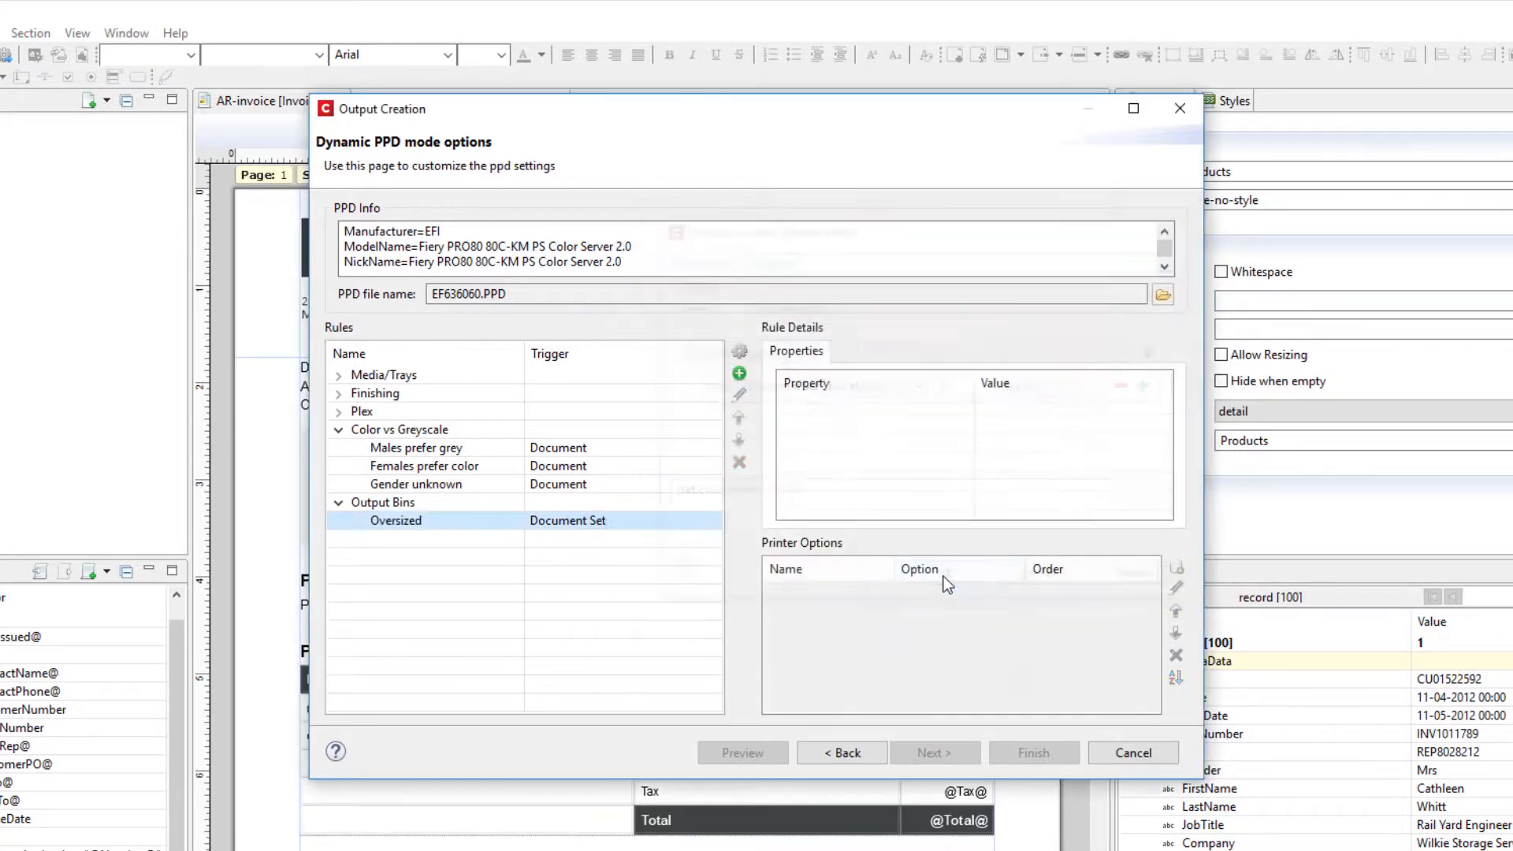
Add a rule named Default to the Output Bins group with the Document Set trigger and no conditions.
{"action": "left_click", "coordinate": [739, 375]}
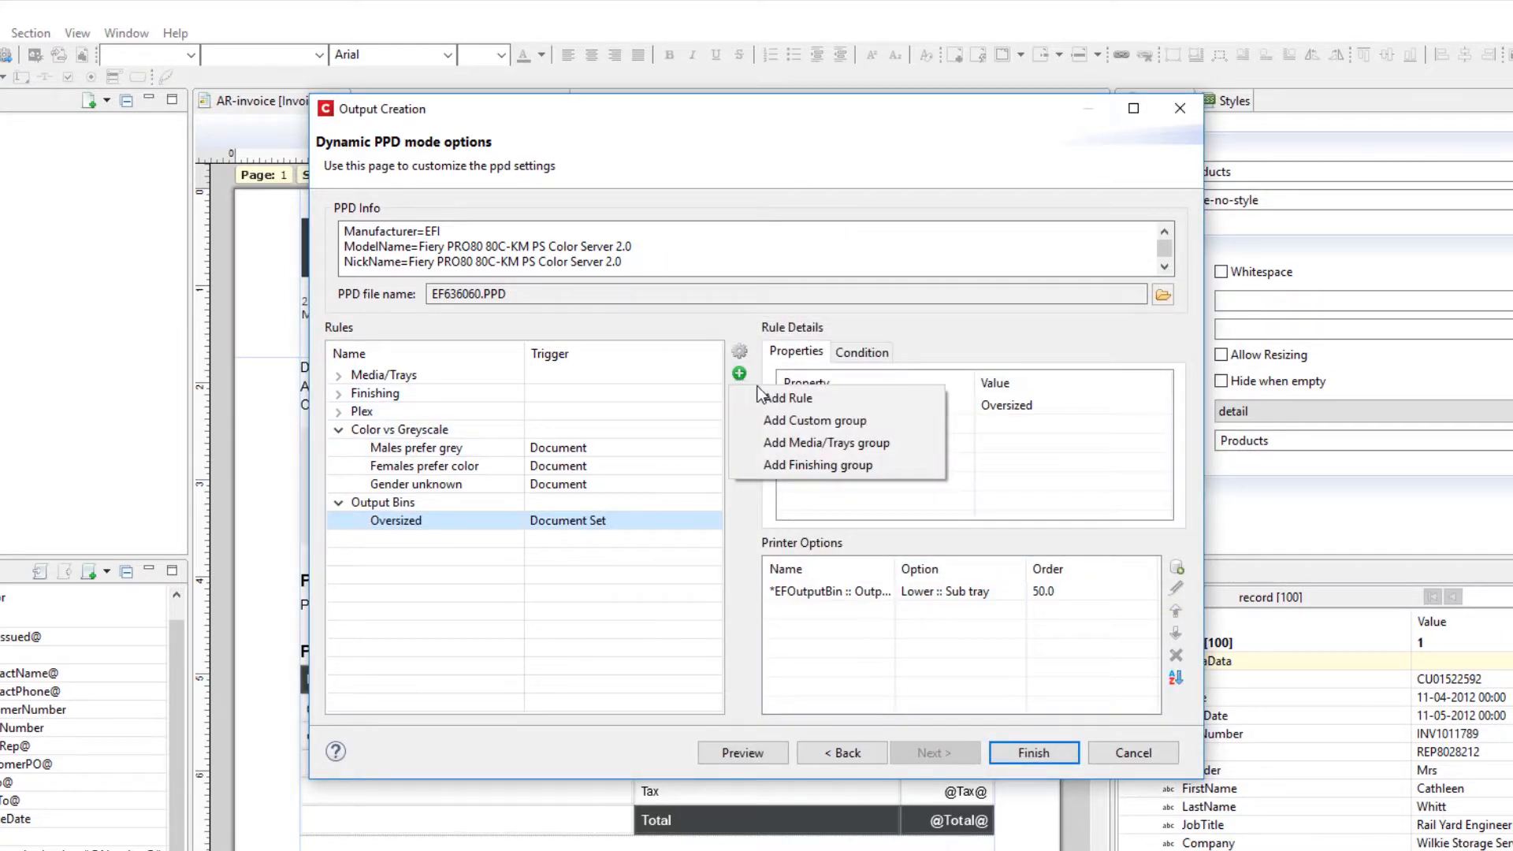
{"action": "left_click", "coordinate": [759, 399]}
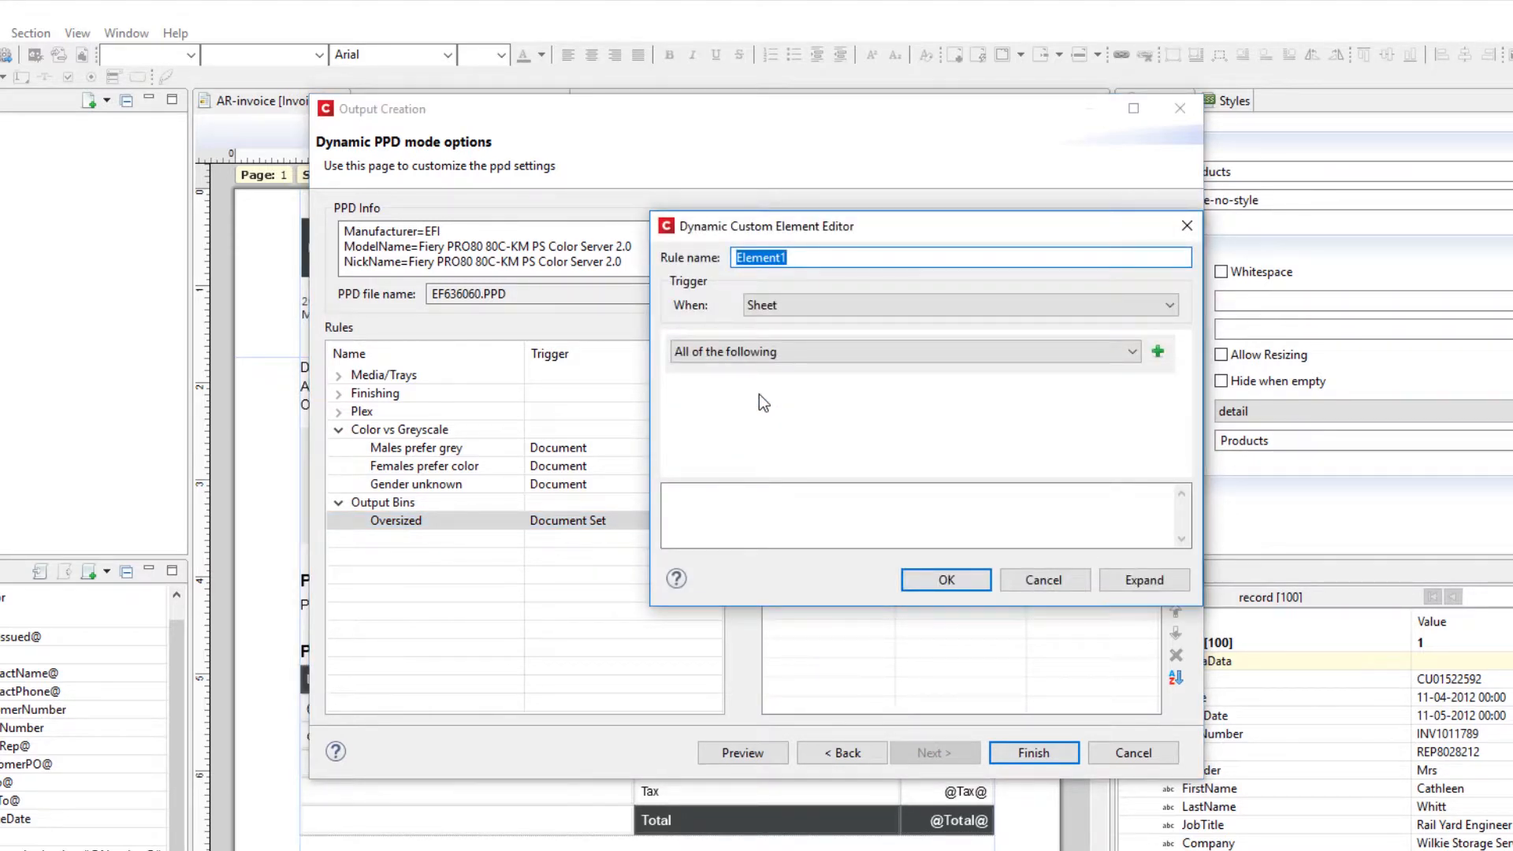
{"action": "type", "text": "ault"}
{"action": "left_click", "coordinate": [985, 305]}
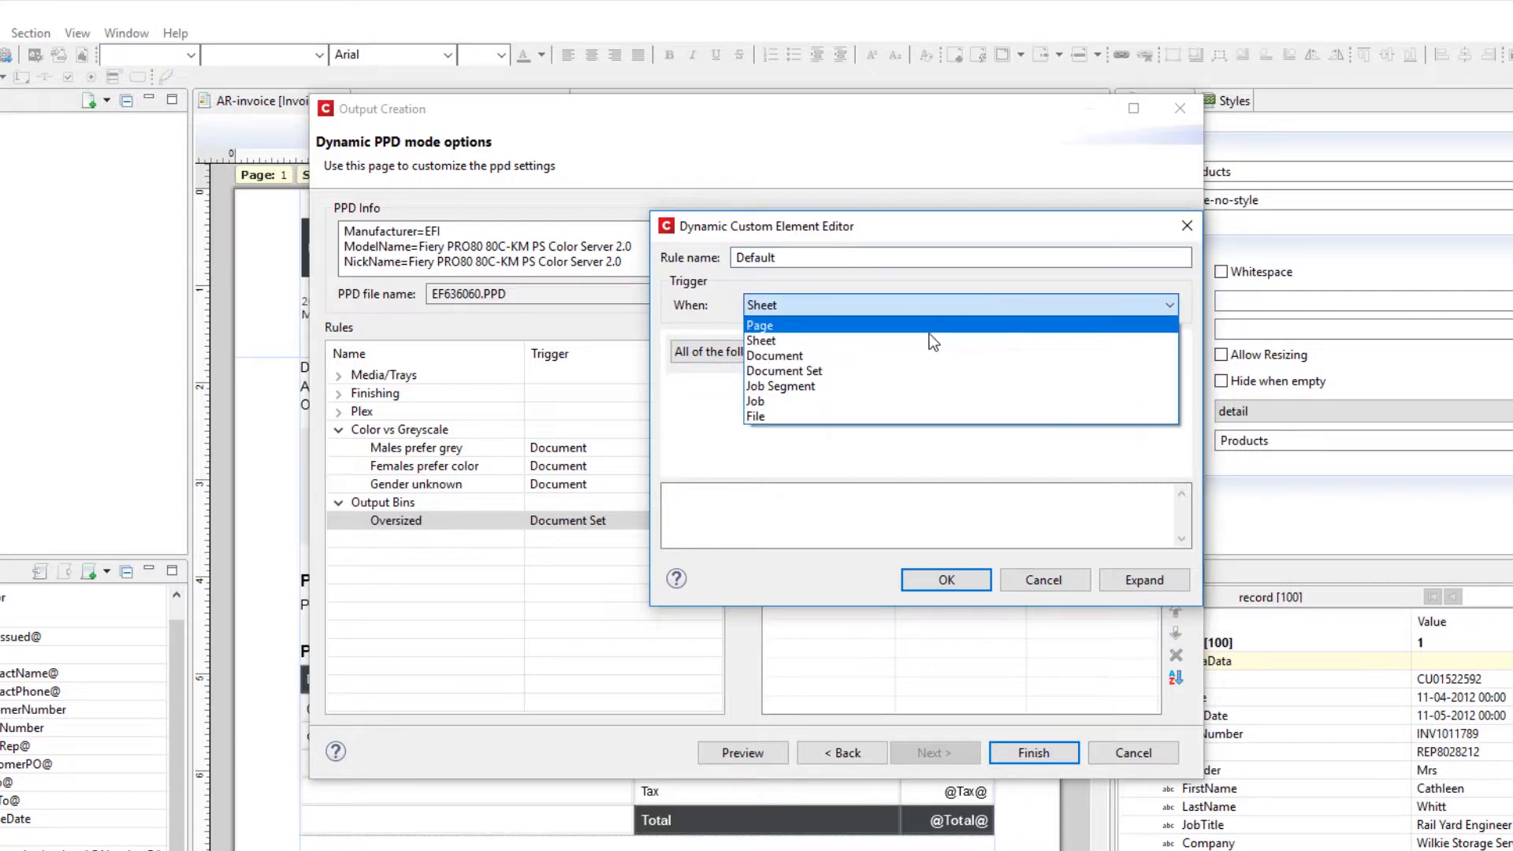
{"action": "left_click", "coordinate": [920, 371]}
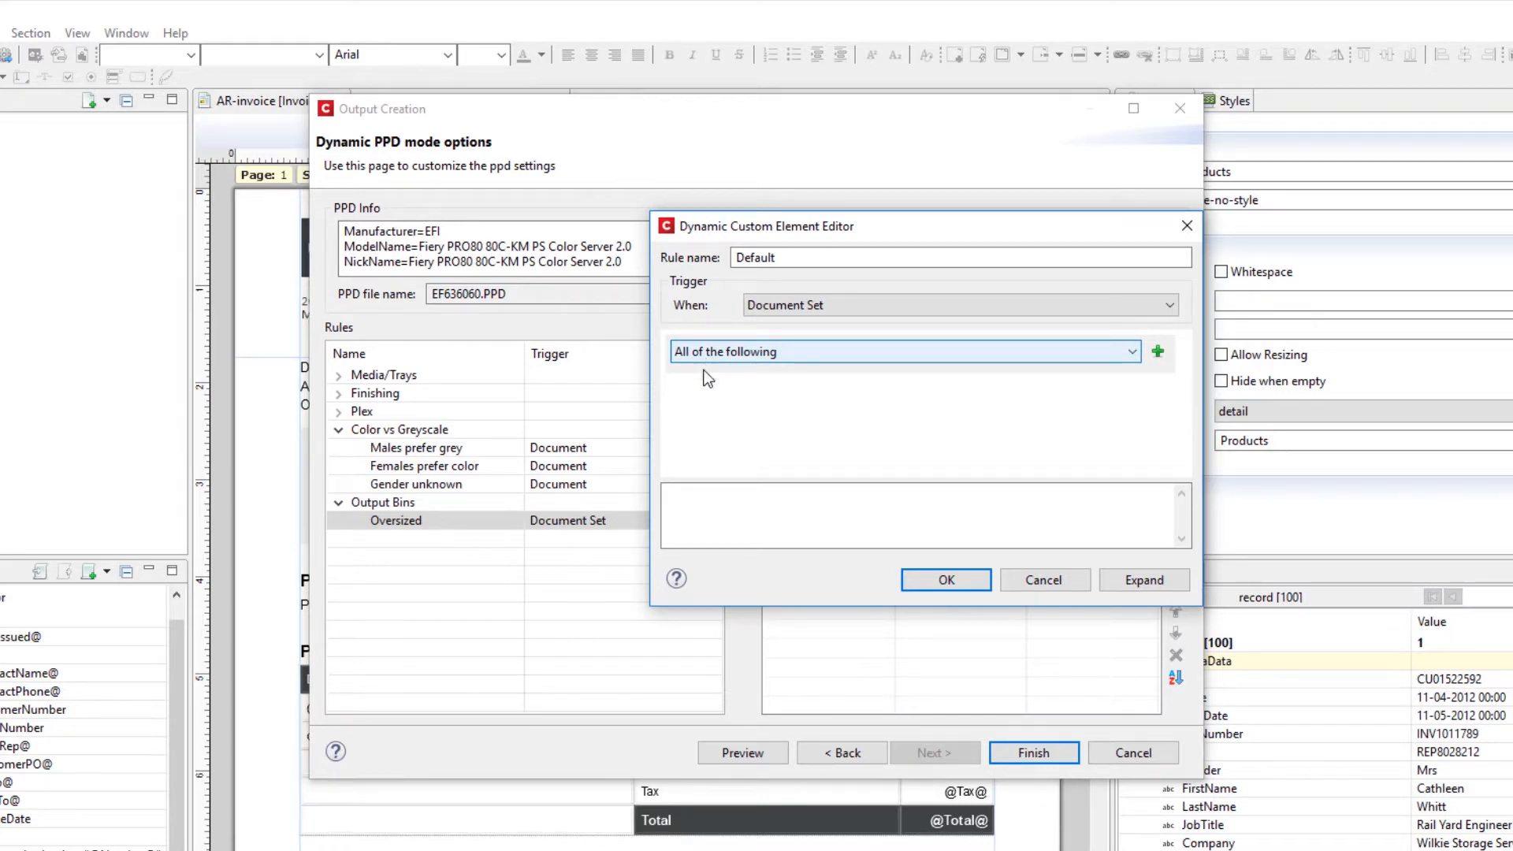
{"action": "left_click", "coordinate": [929, 580]}
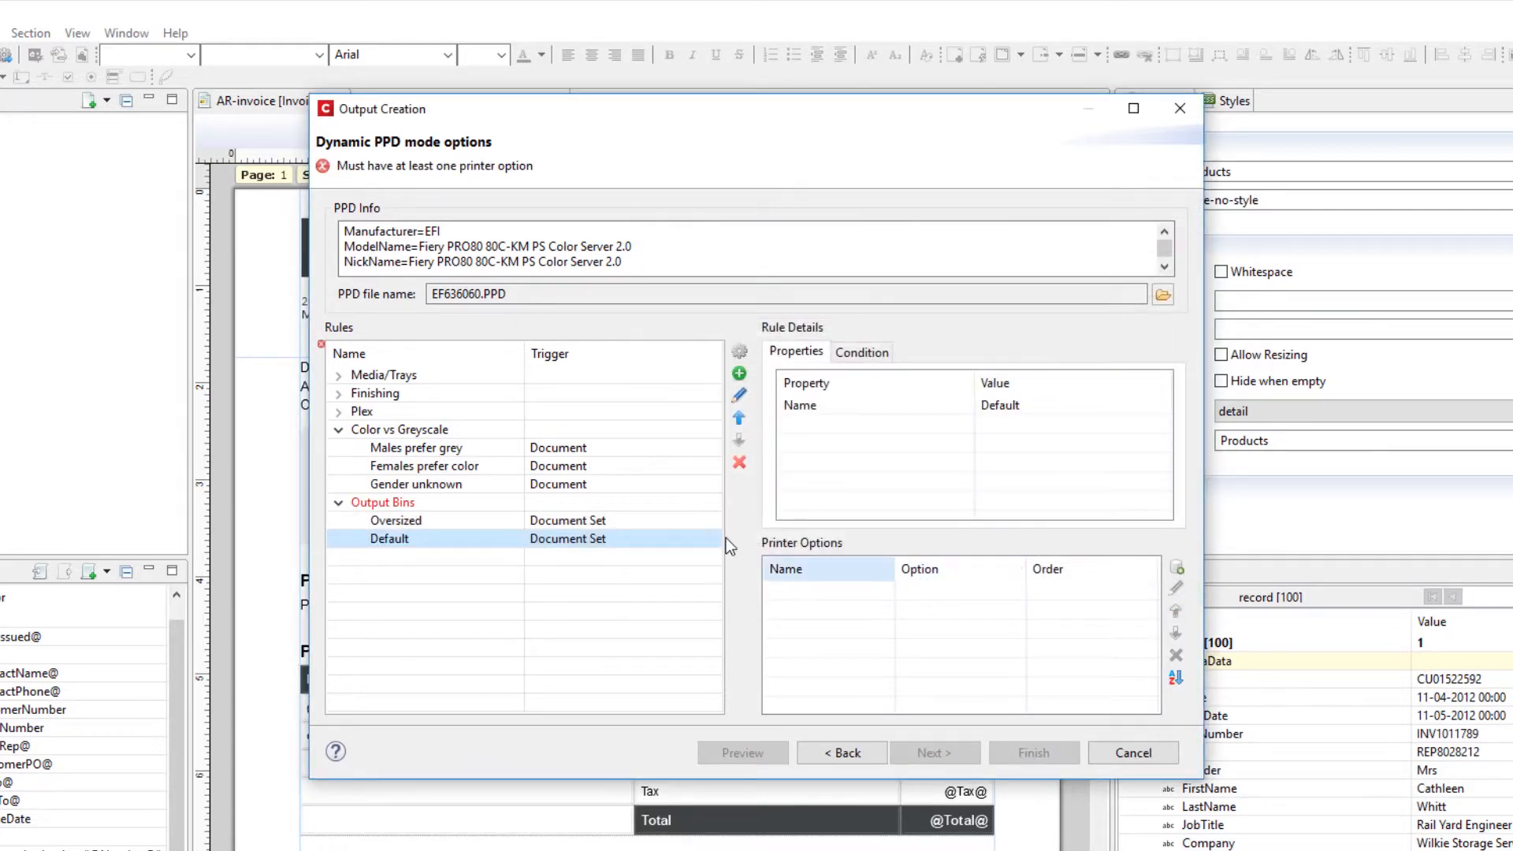
Assign the Output tray printer option with the Upper :: Main tray setting to the Default rule.
{"action": "left_click", "coordinate": [1177, 567]}
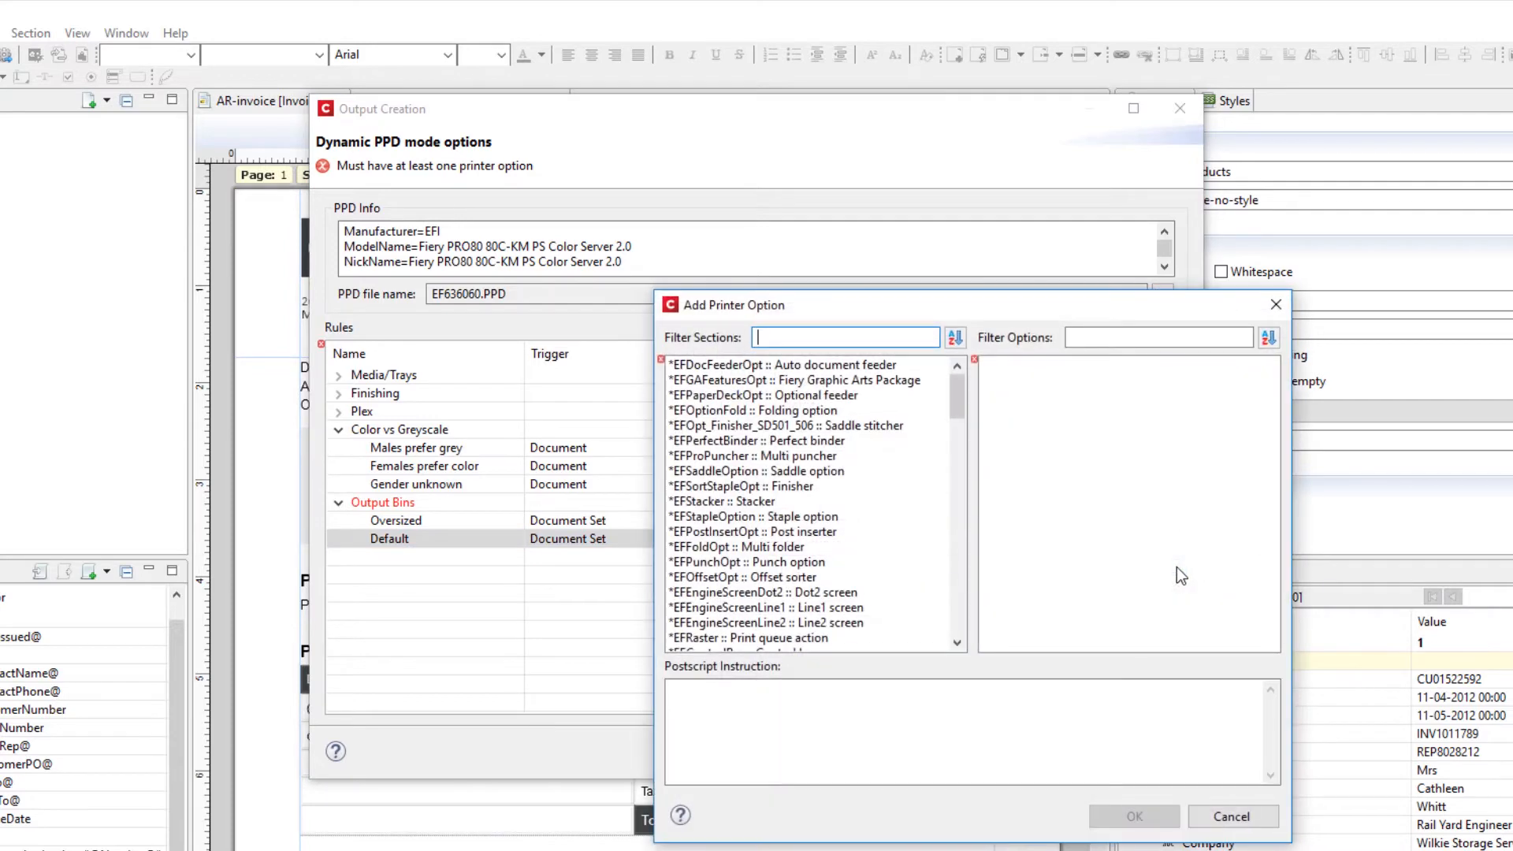
{"action": "type", "text": "output"}
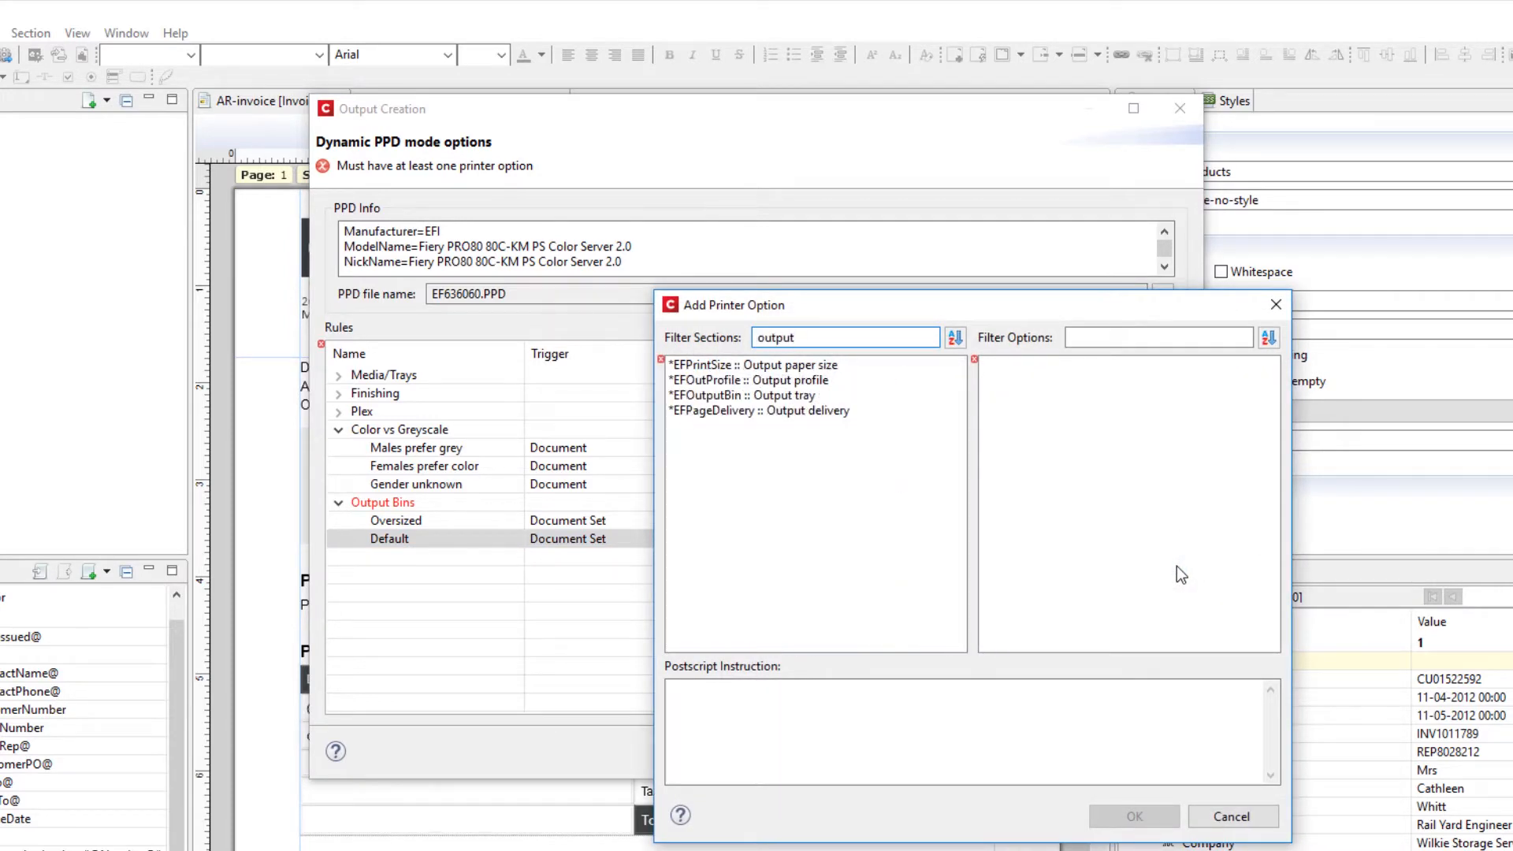
{"action": "left_click", "coordinate": [805, 397]}
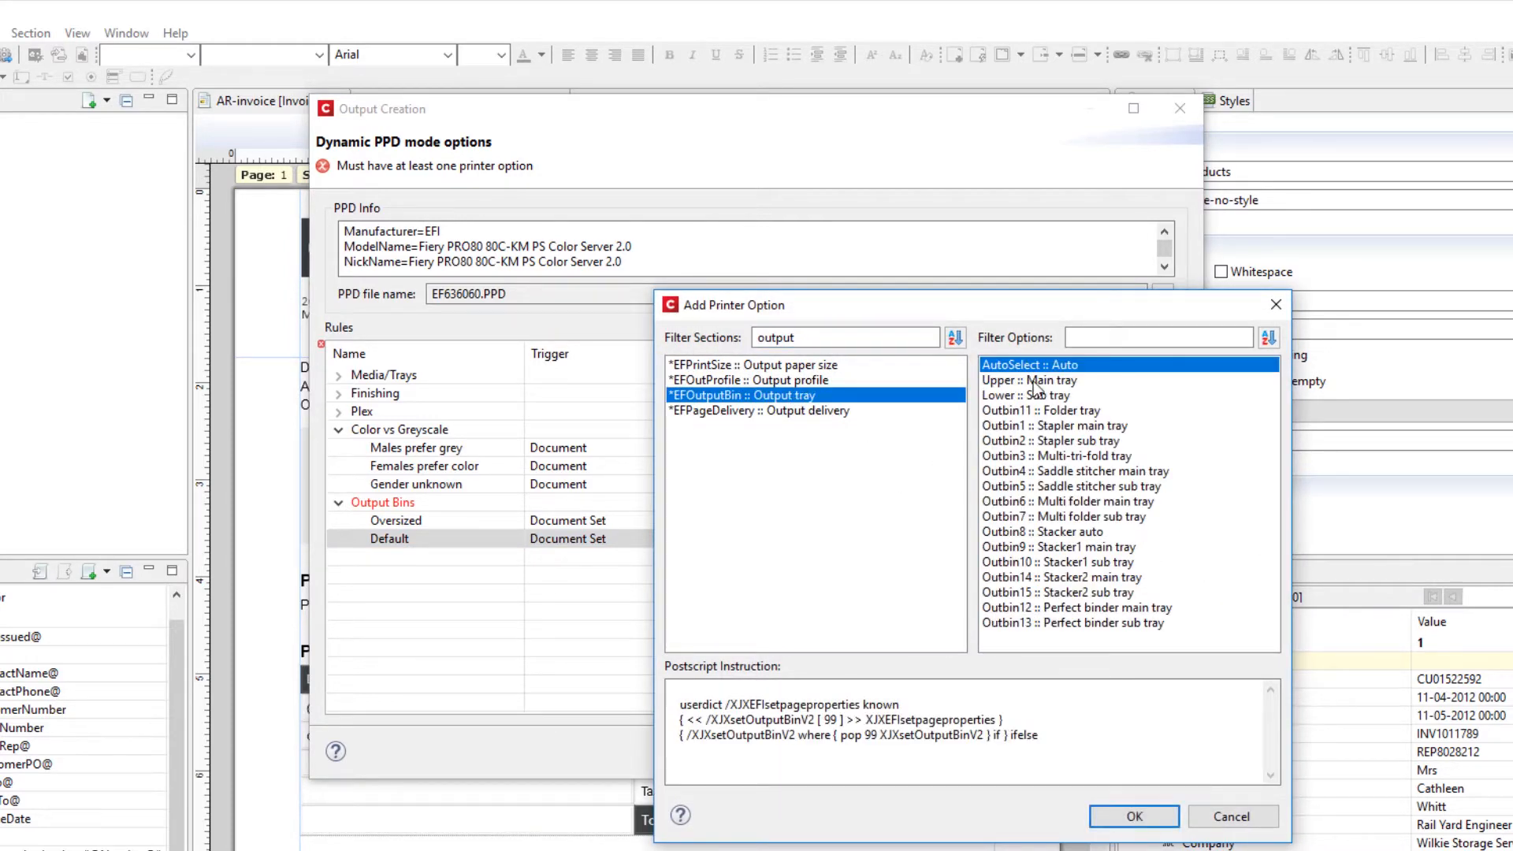
{"action": "left_click", "coordinate": [1032, 380]}
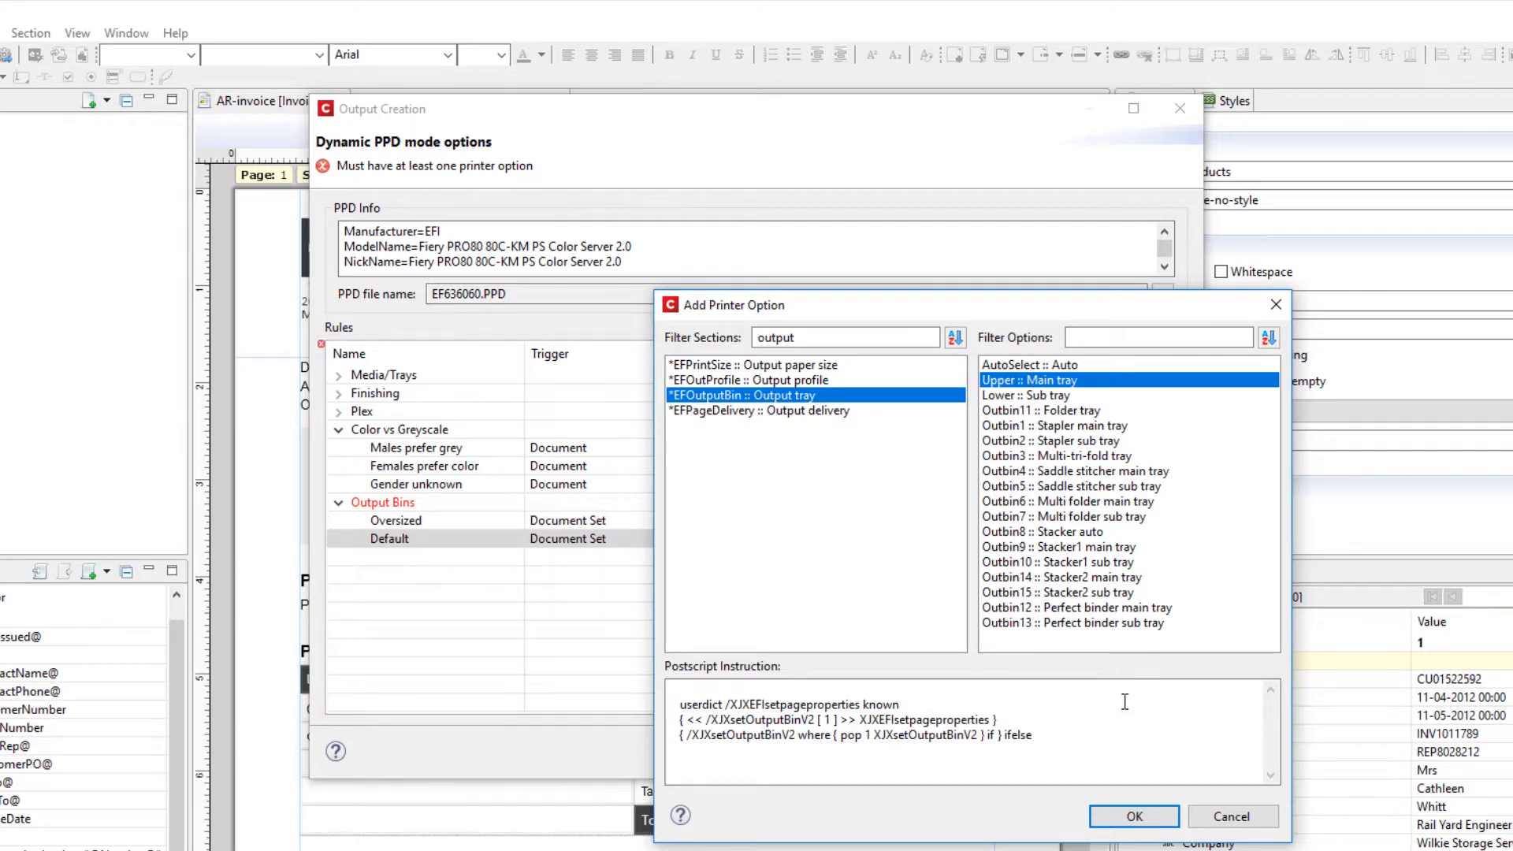
{"action": "left_click", "coordinate": [1134, 816]}
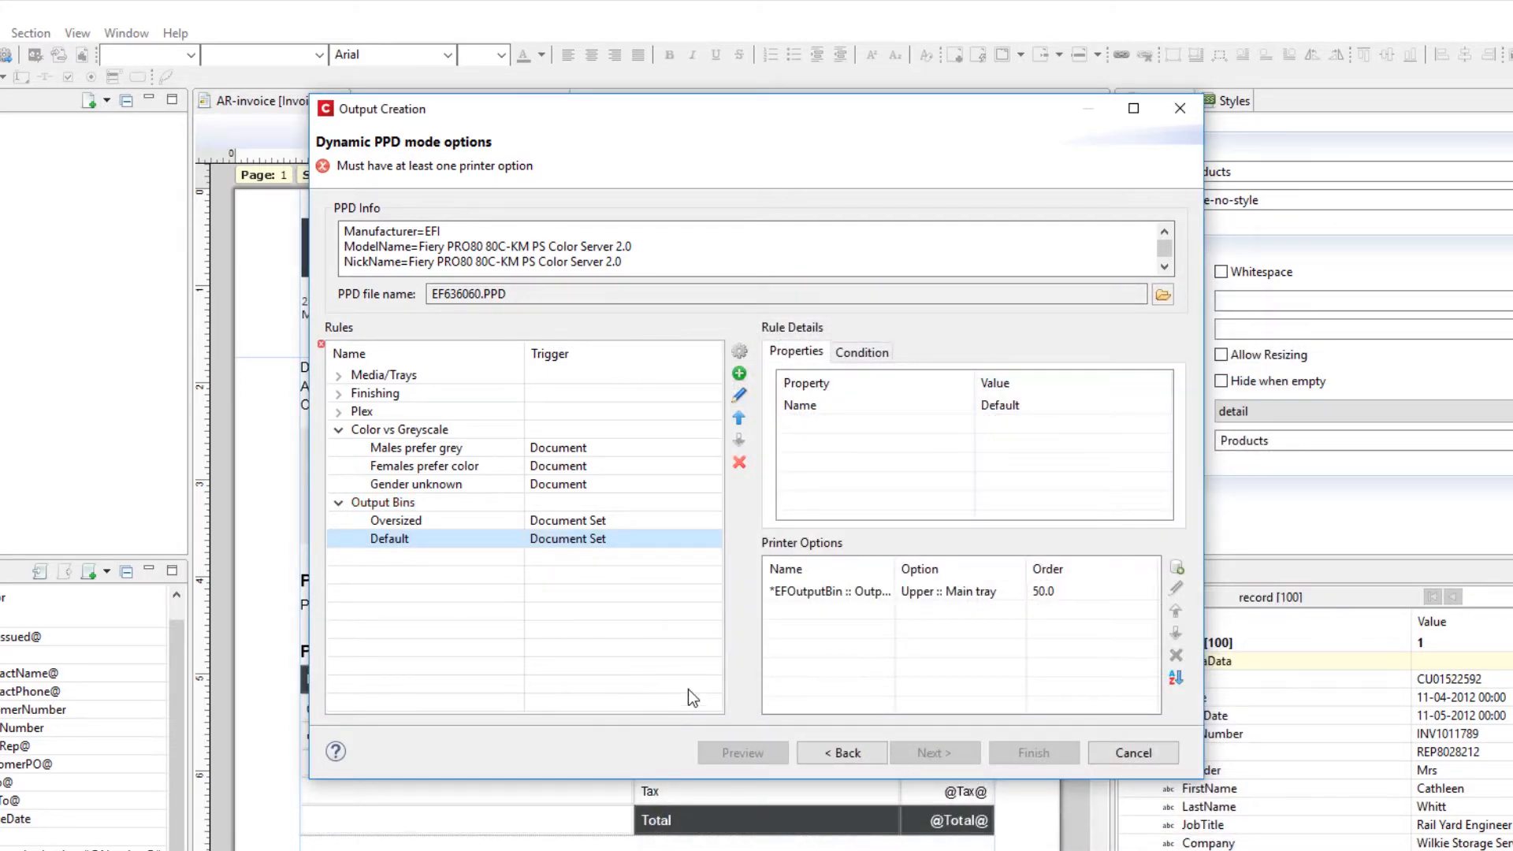
{"action": "left_click", "coordinate": [397, 523]}
{"action": "left_click", "coordinate": [386, 537]}
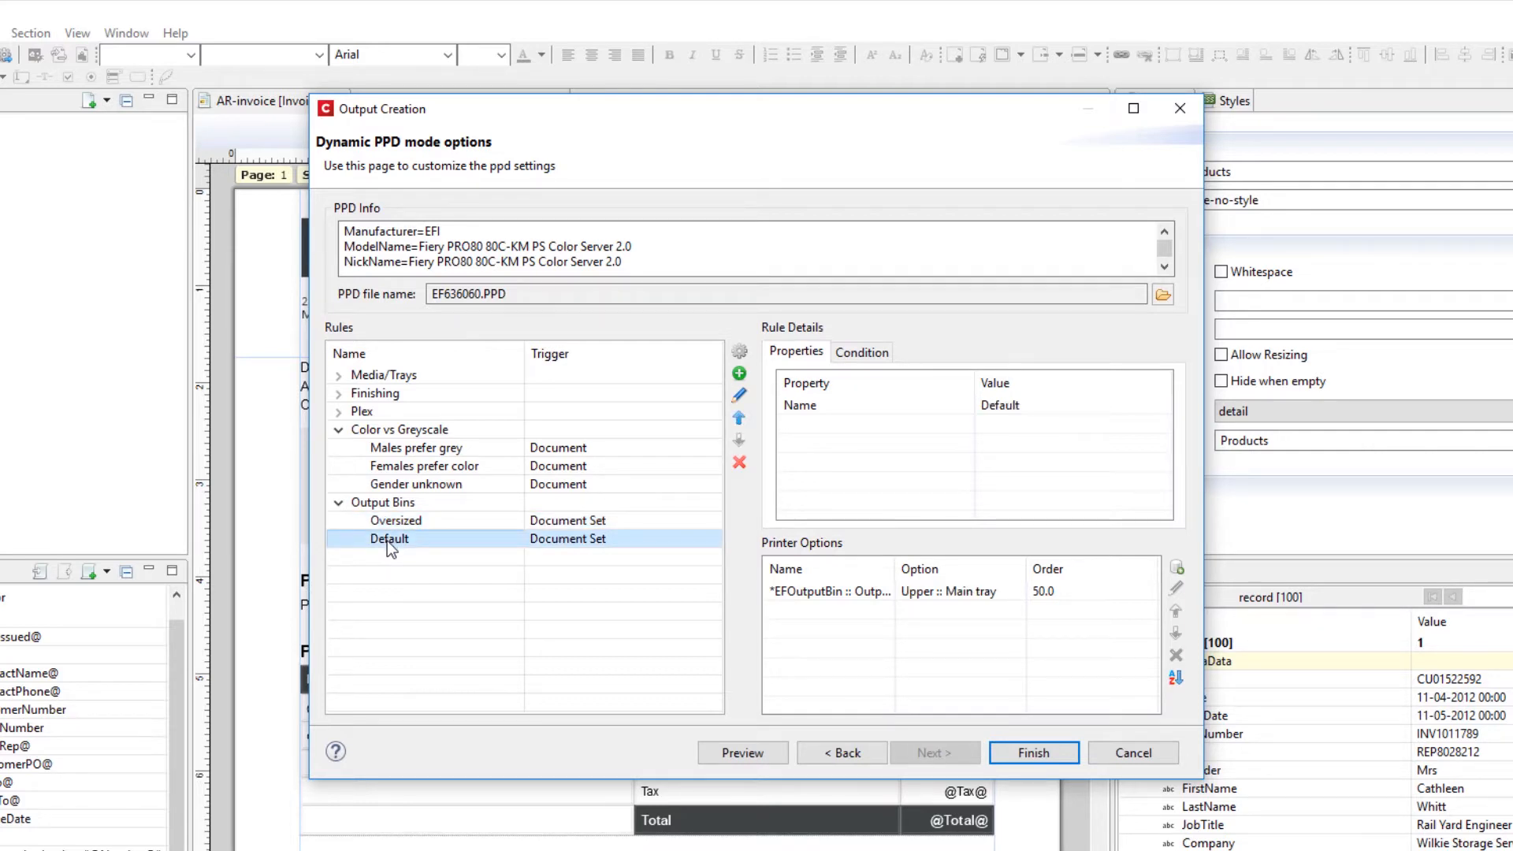
Examine the Oversized rule's condition in the Output Bins group, including the condition types on offer and the expanded expression.
{"action": "left_click", "coordinate": [393, 504]}
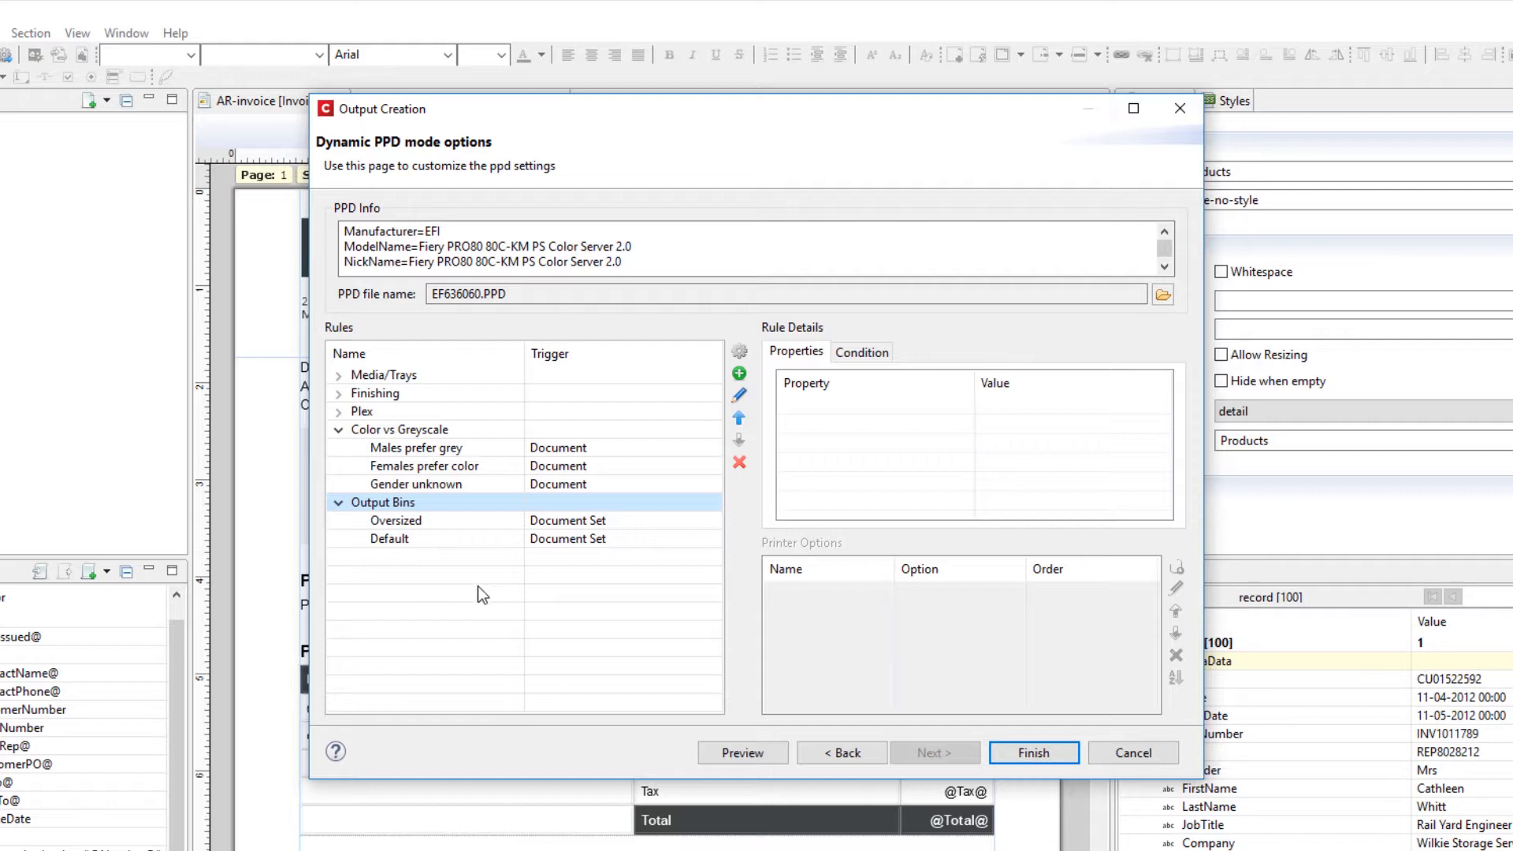
{"action": "double_click", "coordinate": [485, 525]}
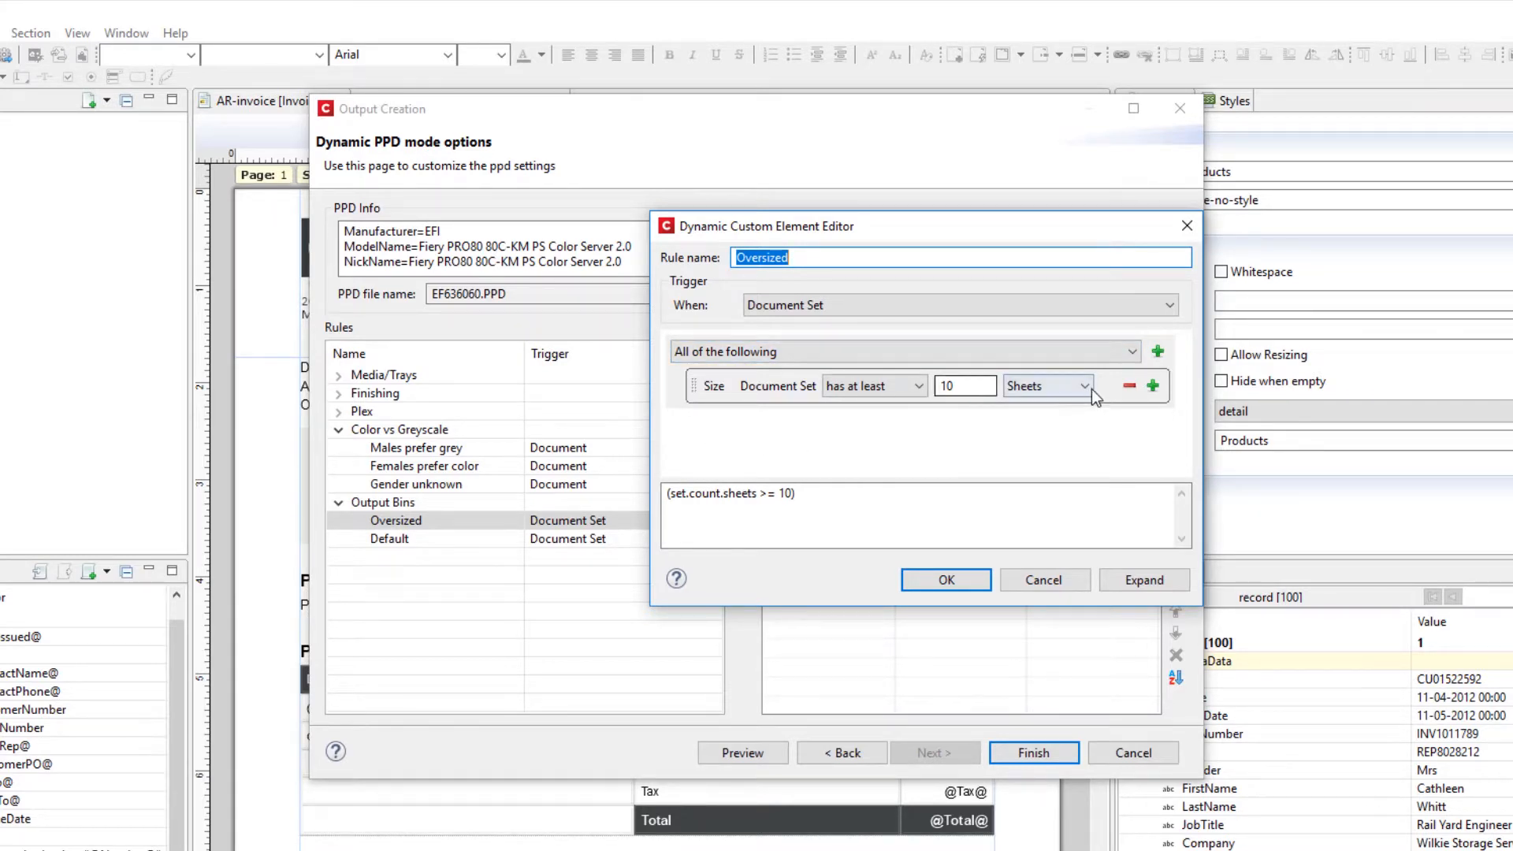
{"action": "left_click", "coordinate": [1151, 385]}
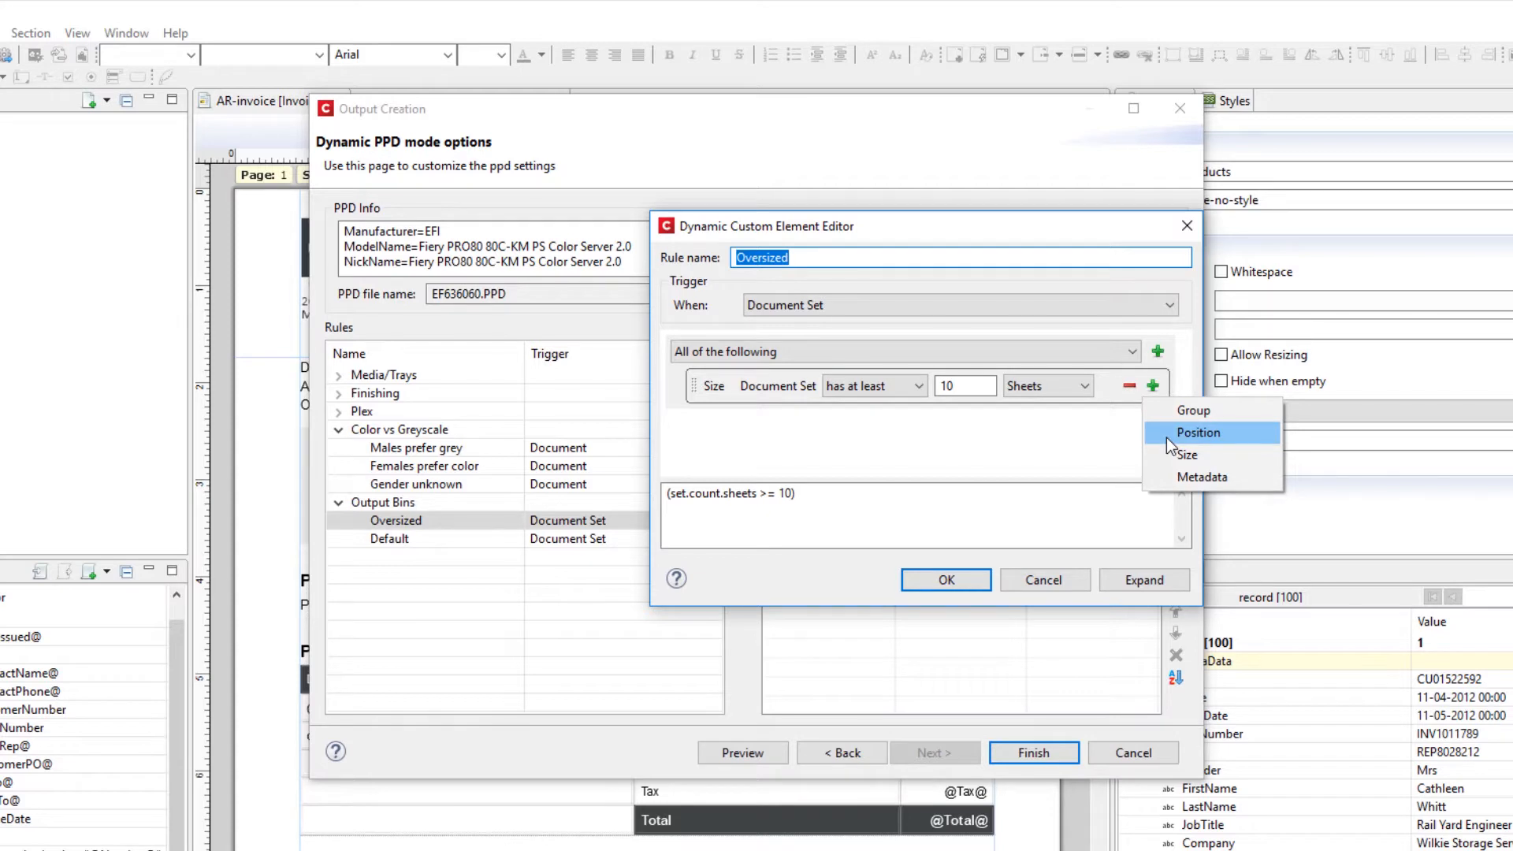
{"action": "left_click", "coordinate": [1042, 556]}
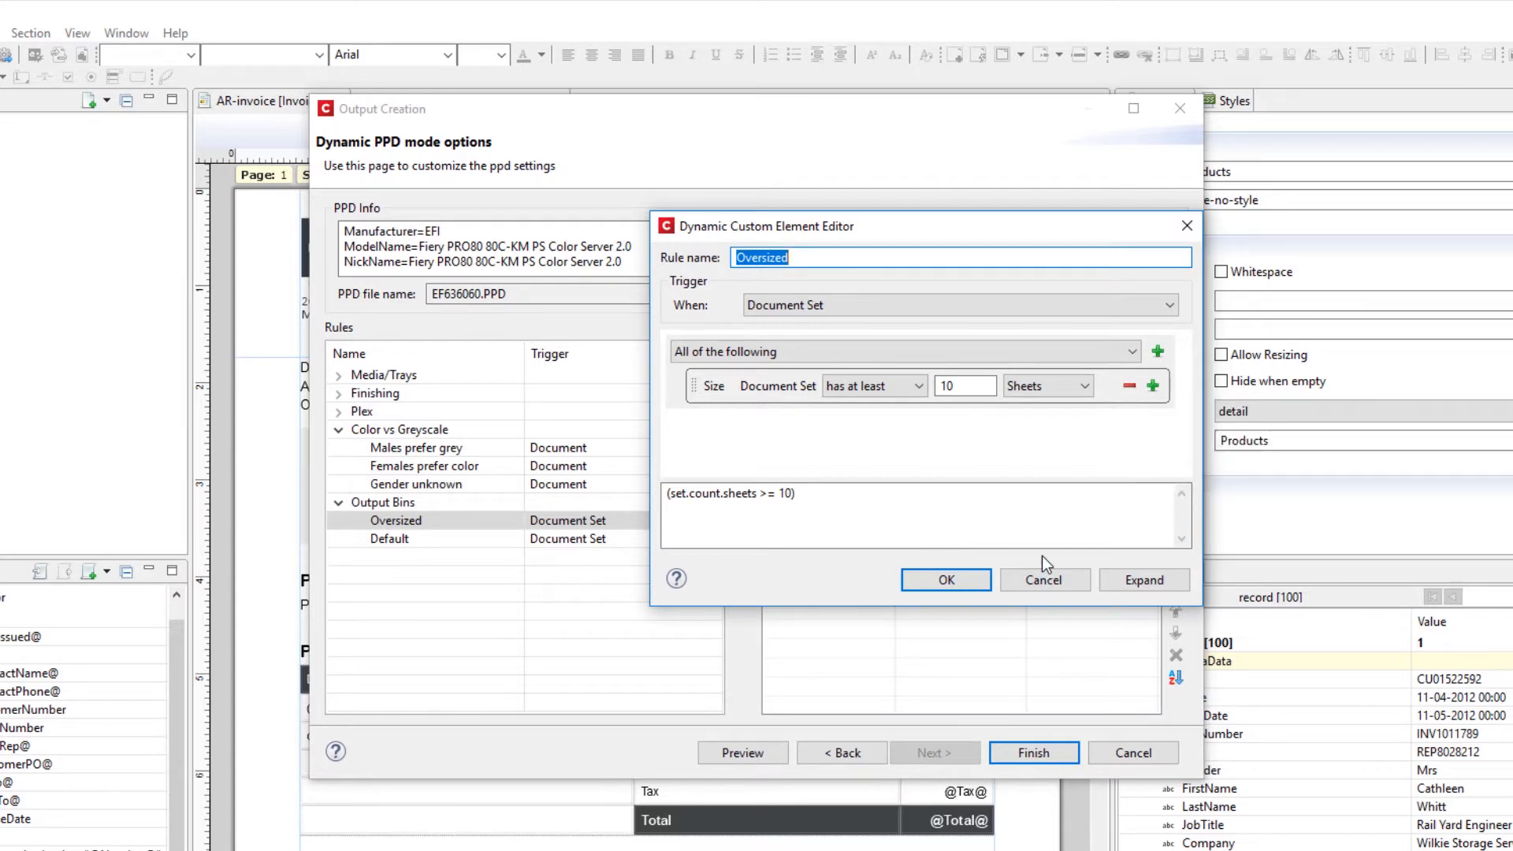
{"action": "left_click", "coordinate": [1148, 580]}
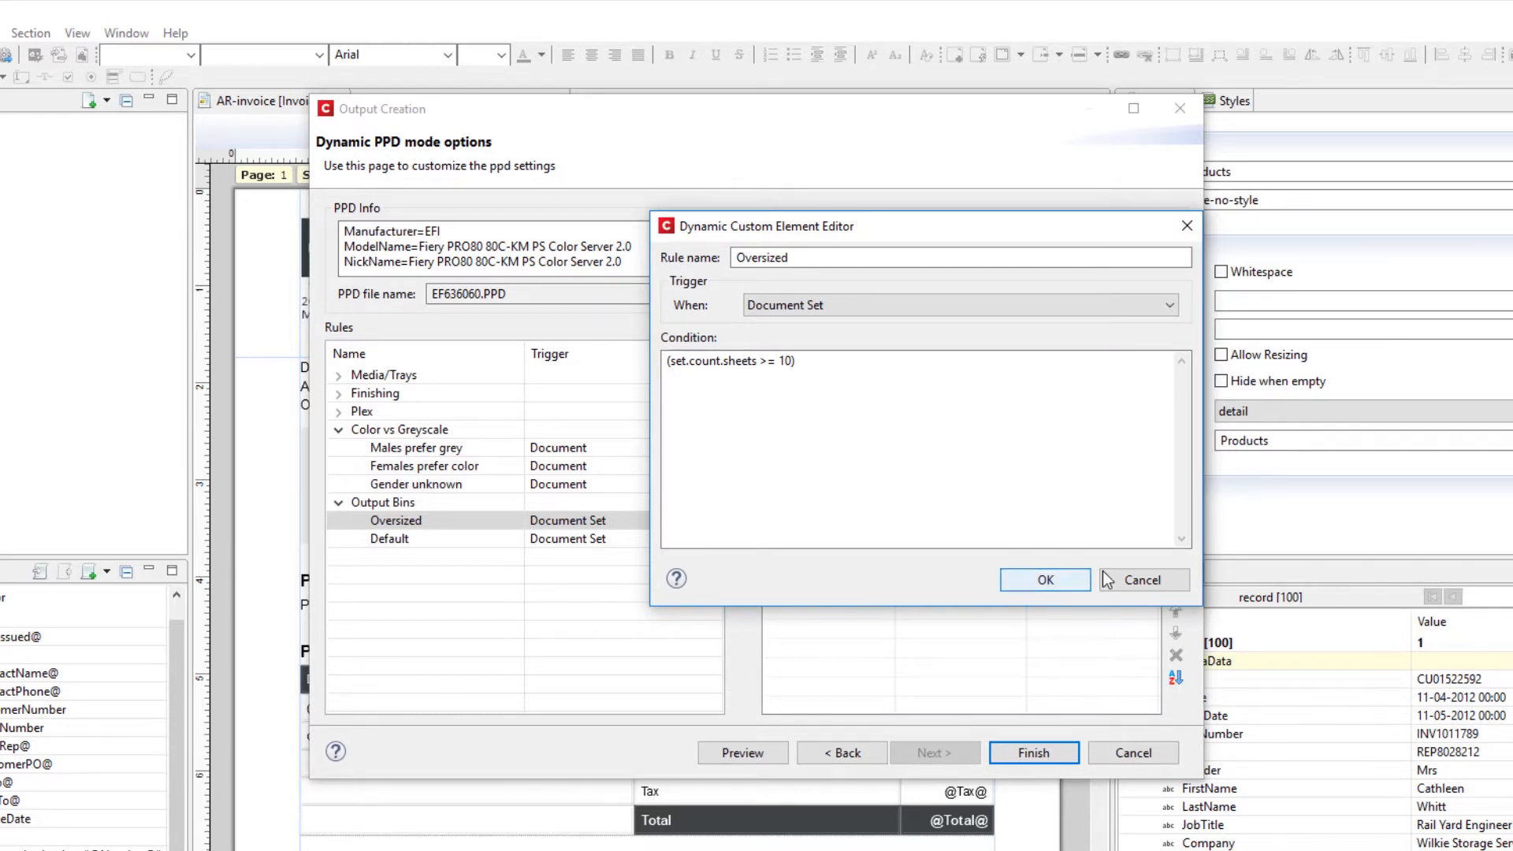
{"action": "left_click", "coordinate": [1130, 577]}
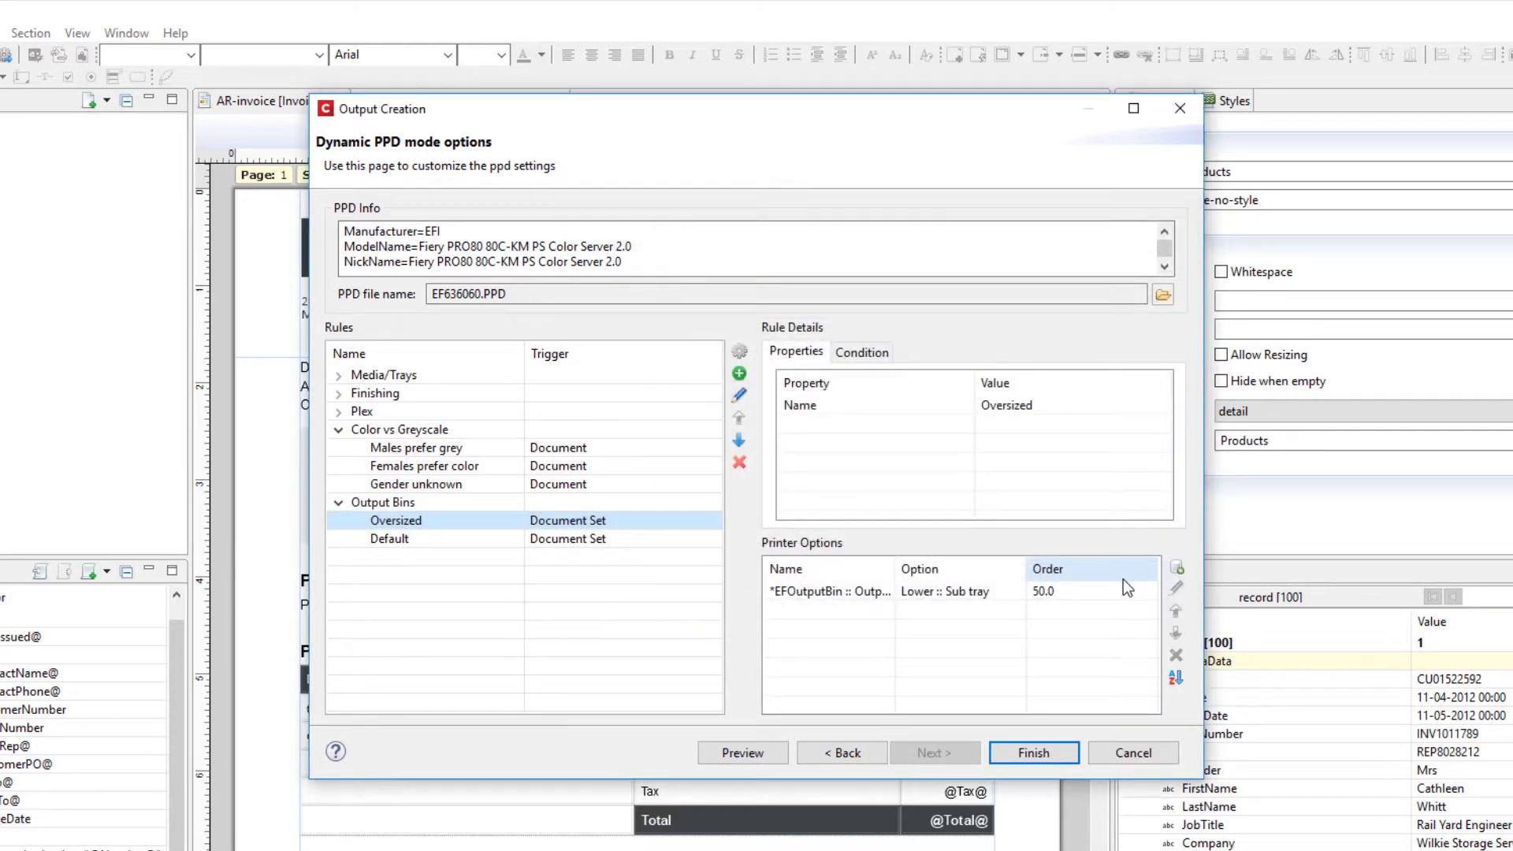
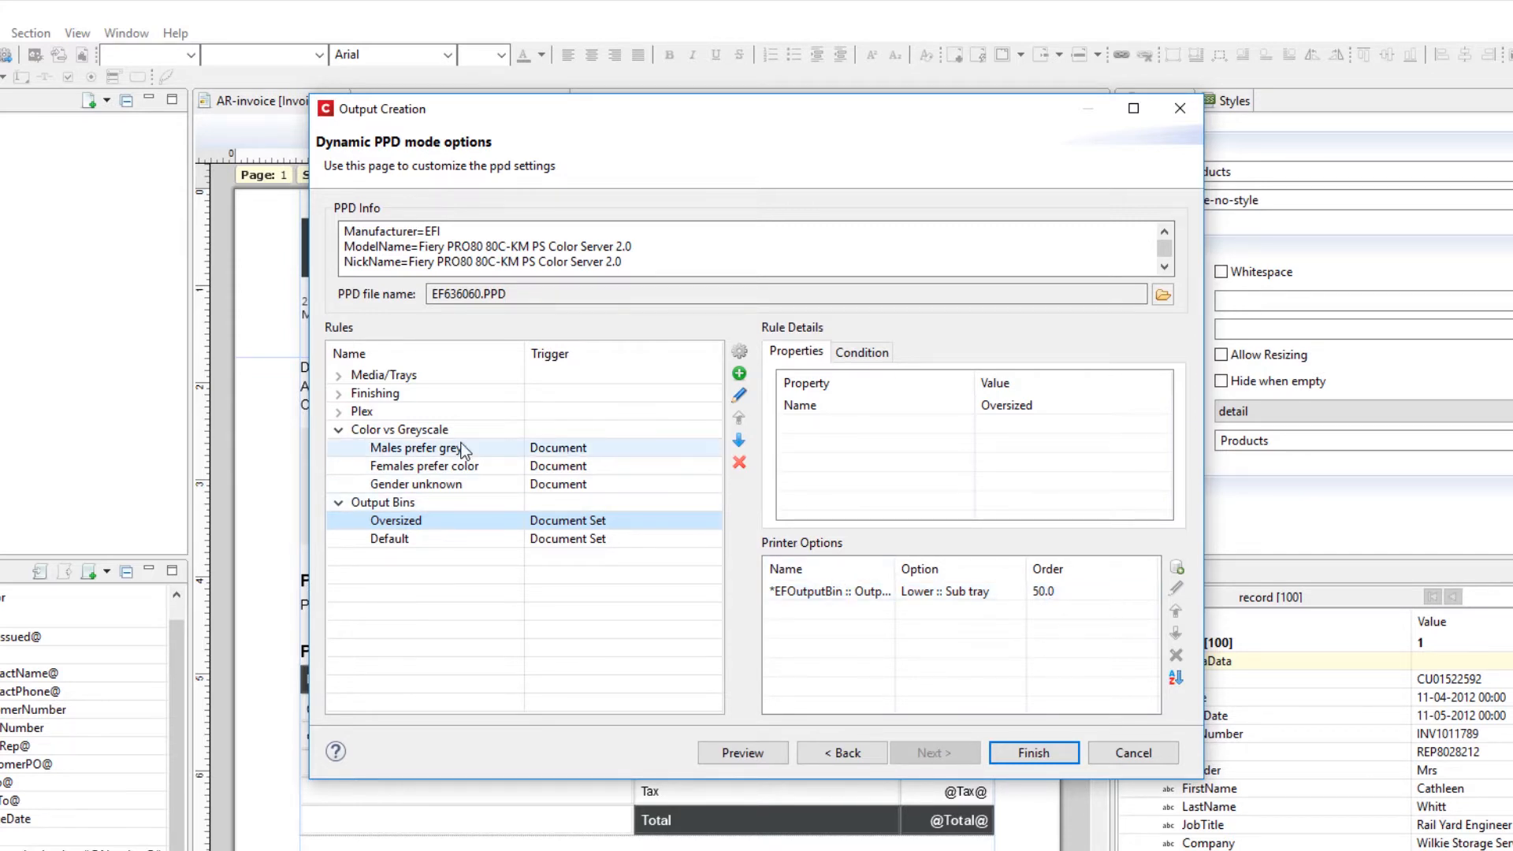
Compare the printer option order values of the Males prefer grey rule and the Ring finishing rule.
{"action": "left_click", "coordinate": [575, 451]}
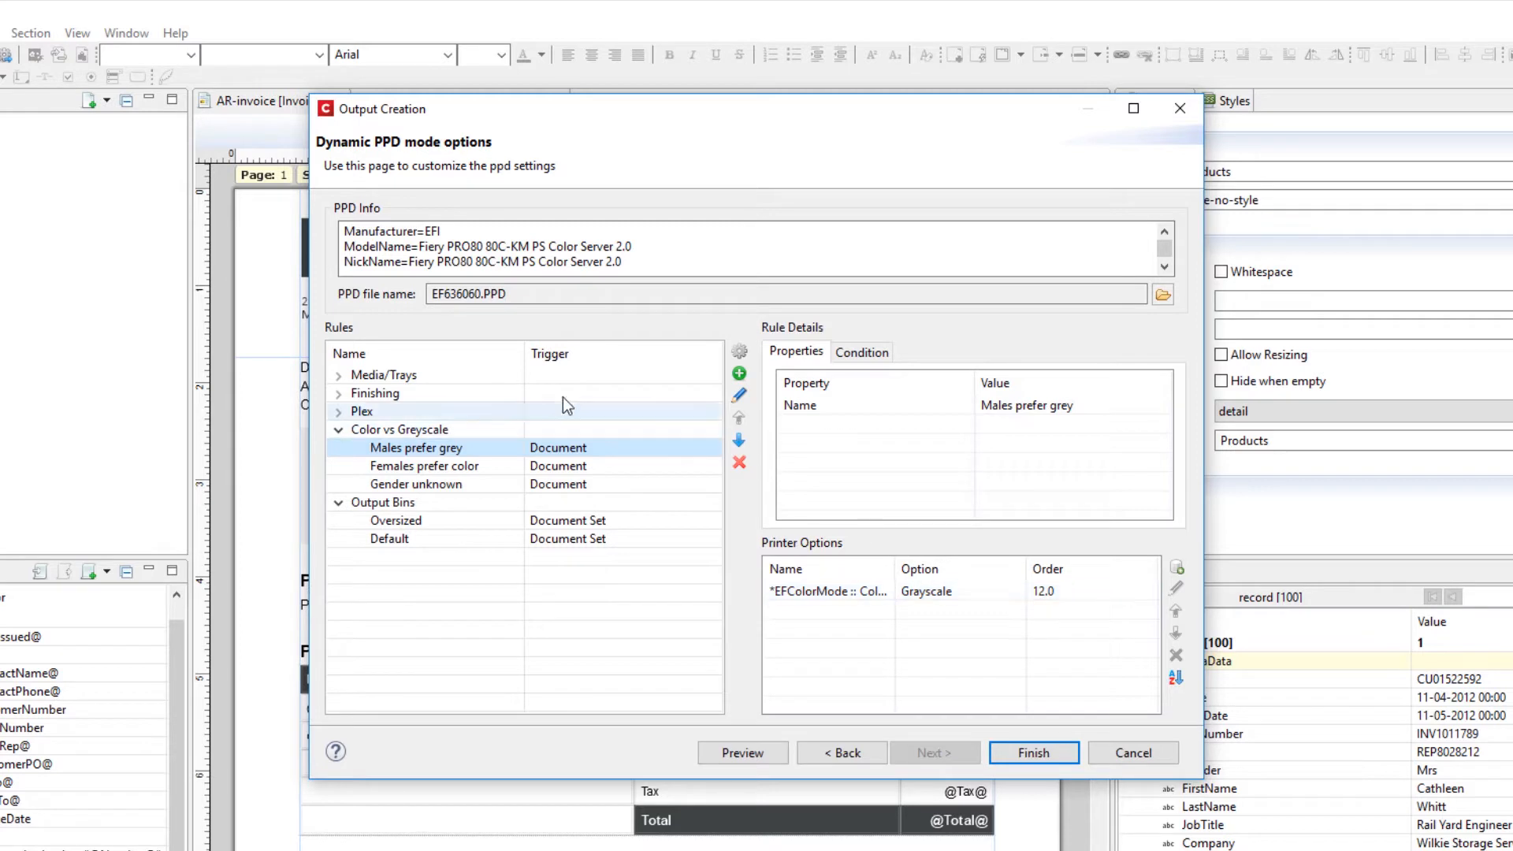
{"action": "left_click", "coordinate": [339, 394]}
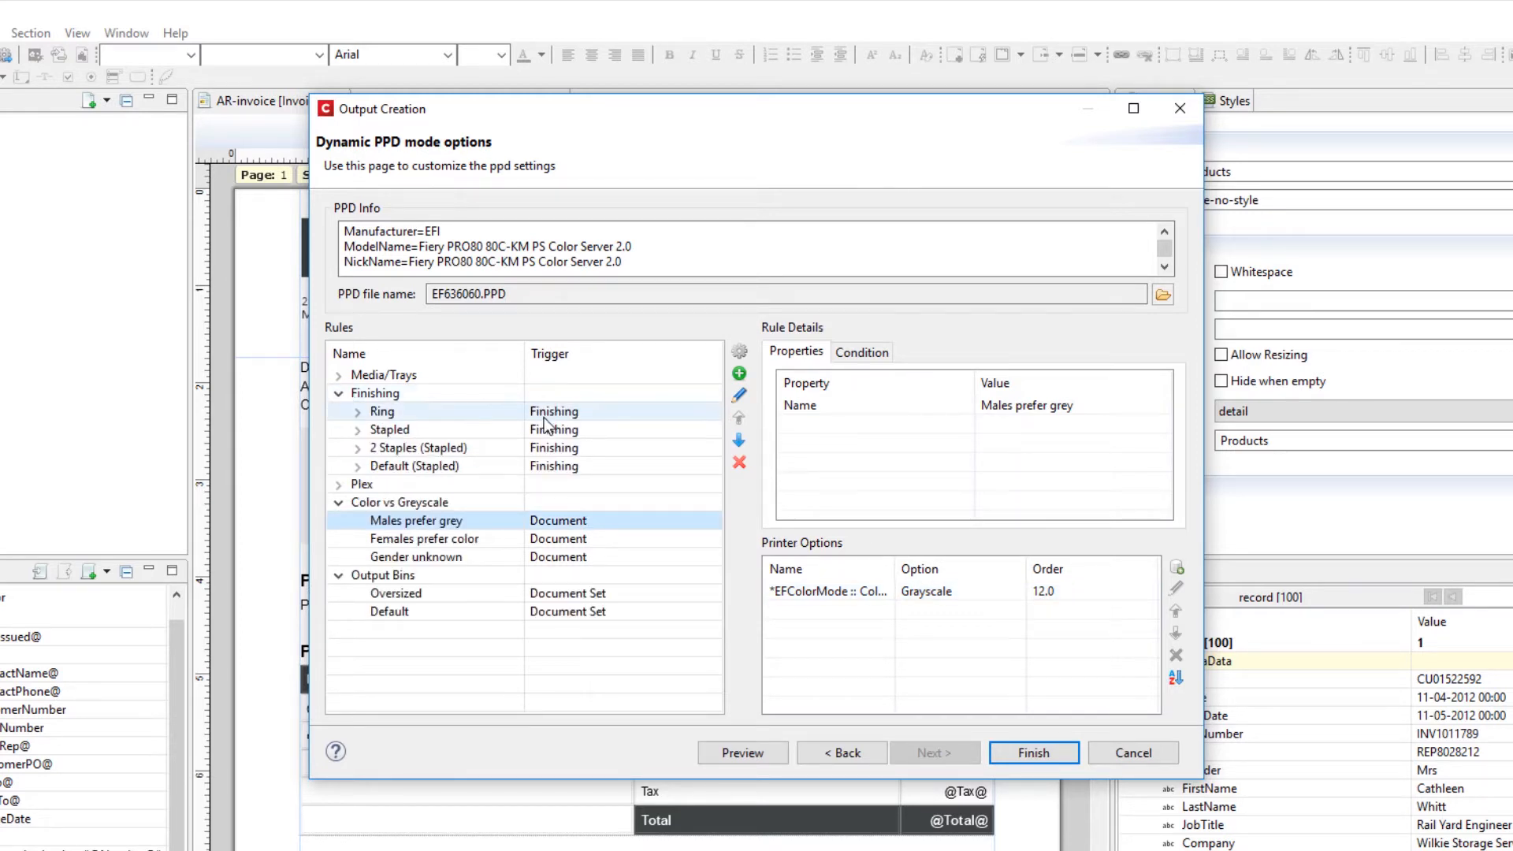
{"action": "left_click", "coordinate": [593, 415]}
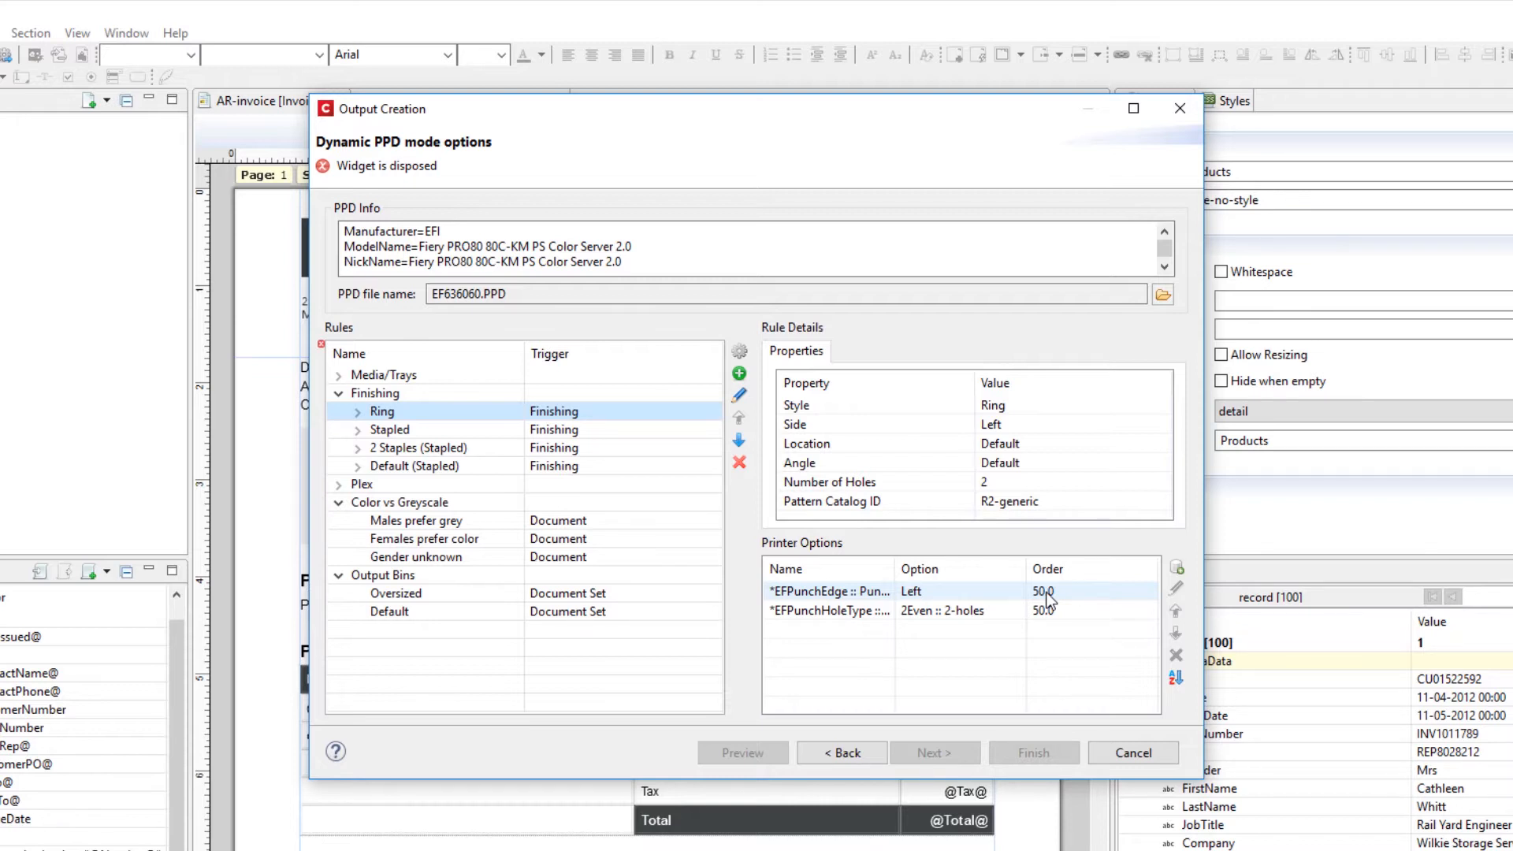
{"action": "left_click", "coordinate": [655, 527]}
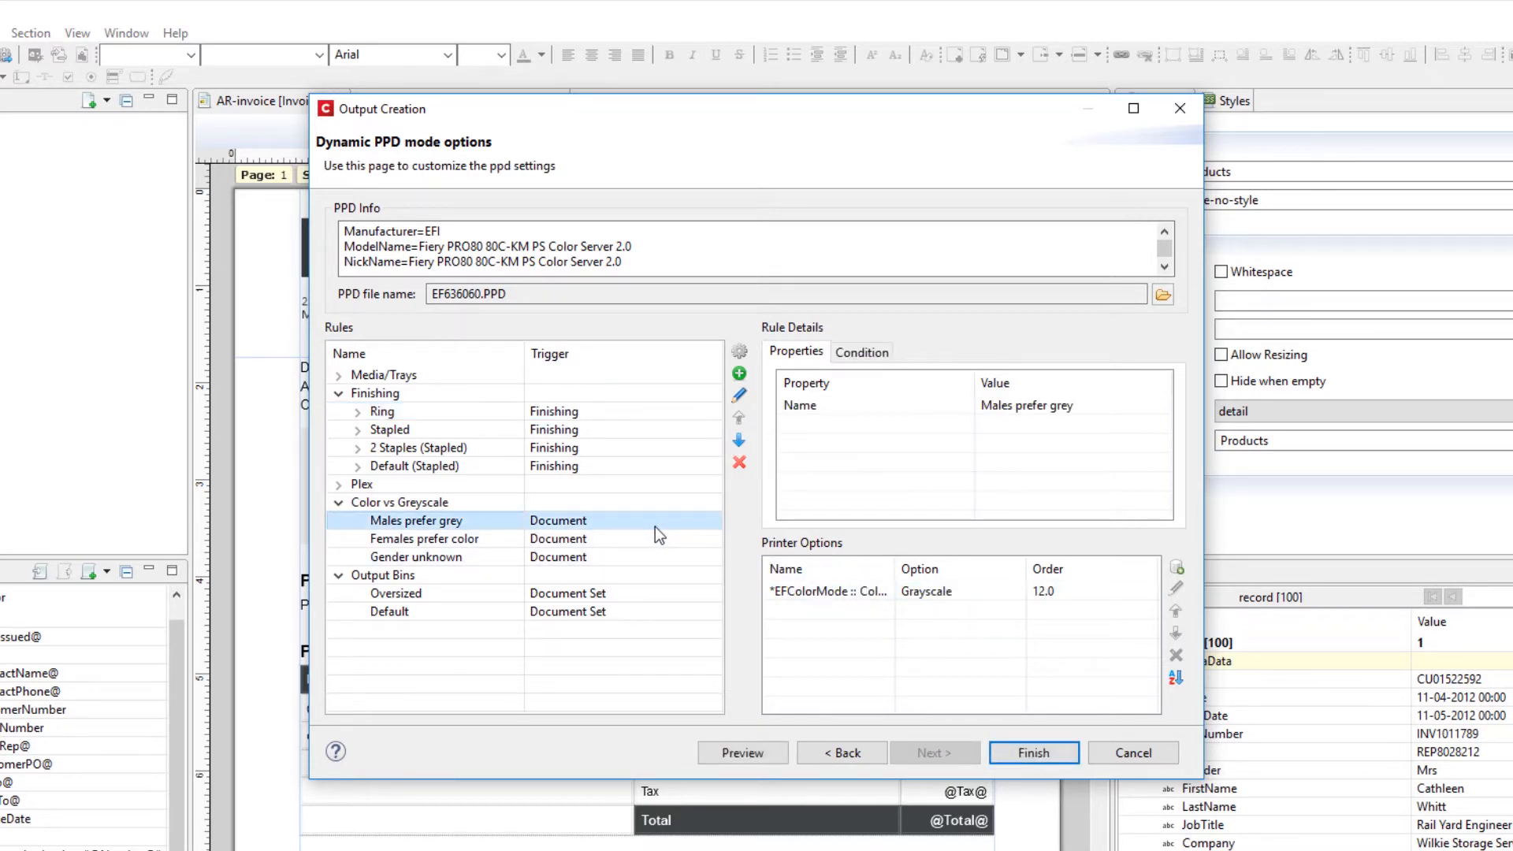
{"action": "left_click", "coordinate": [1036, 595]}
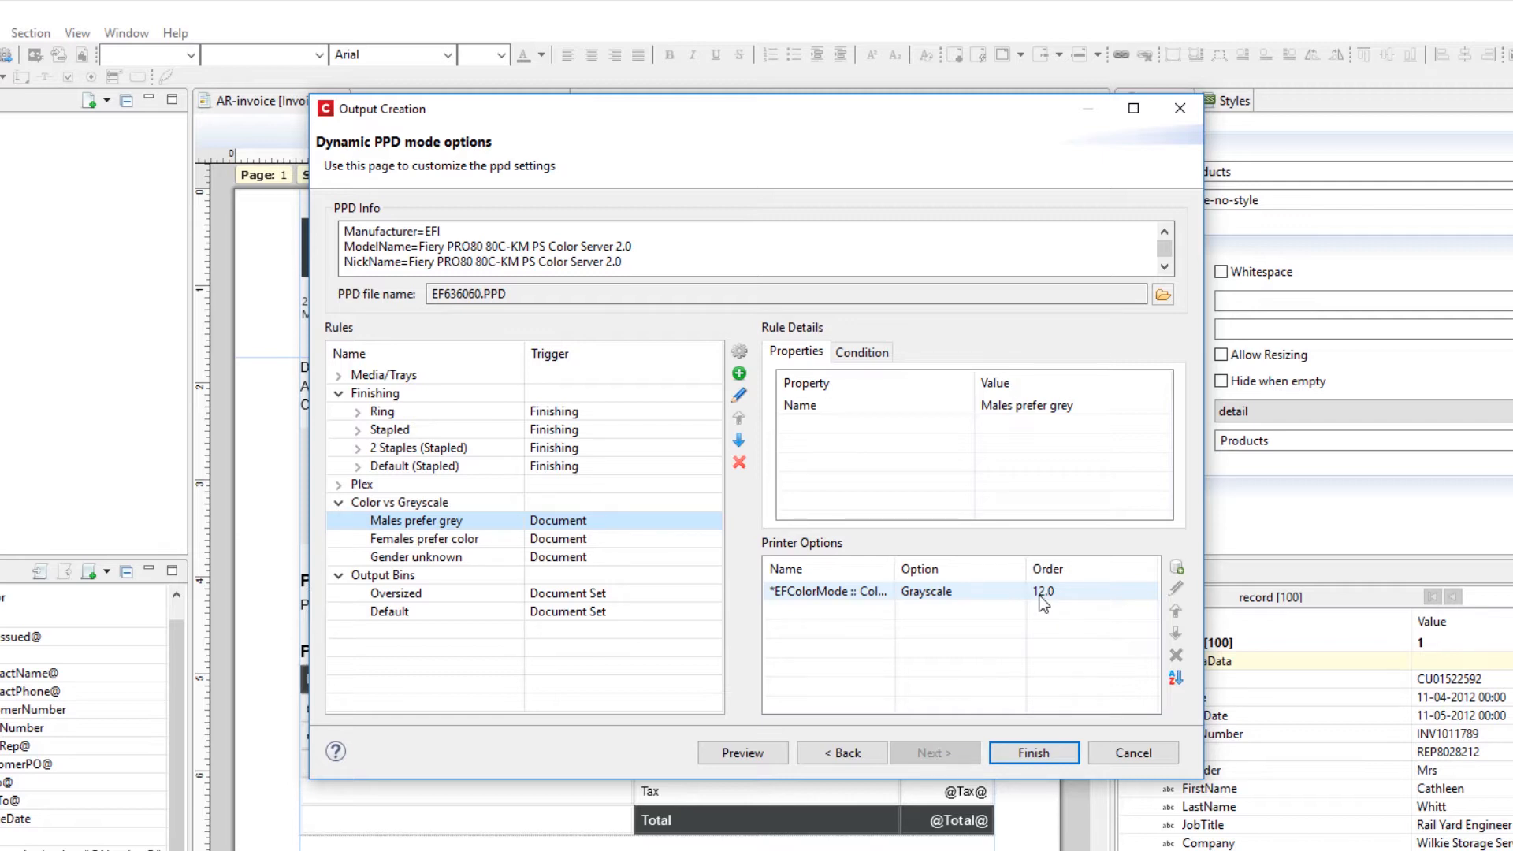
{"action": "left_click", "coordinate": [600, 519]}
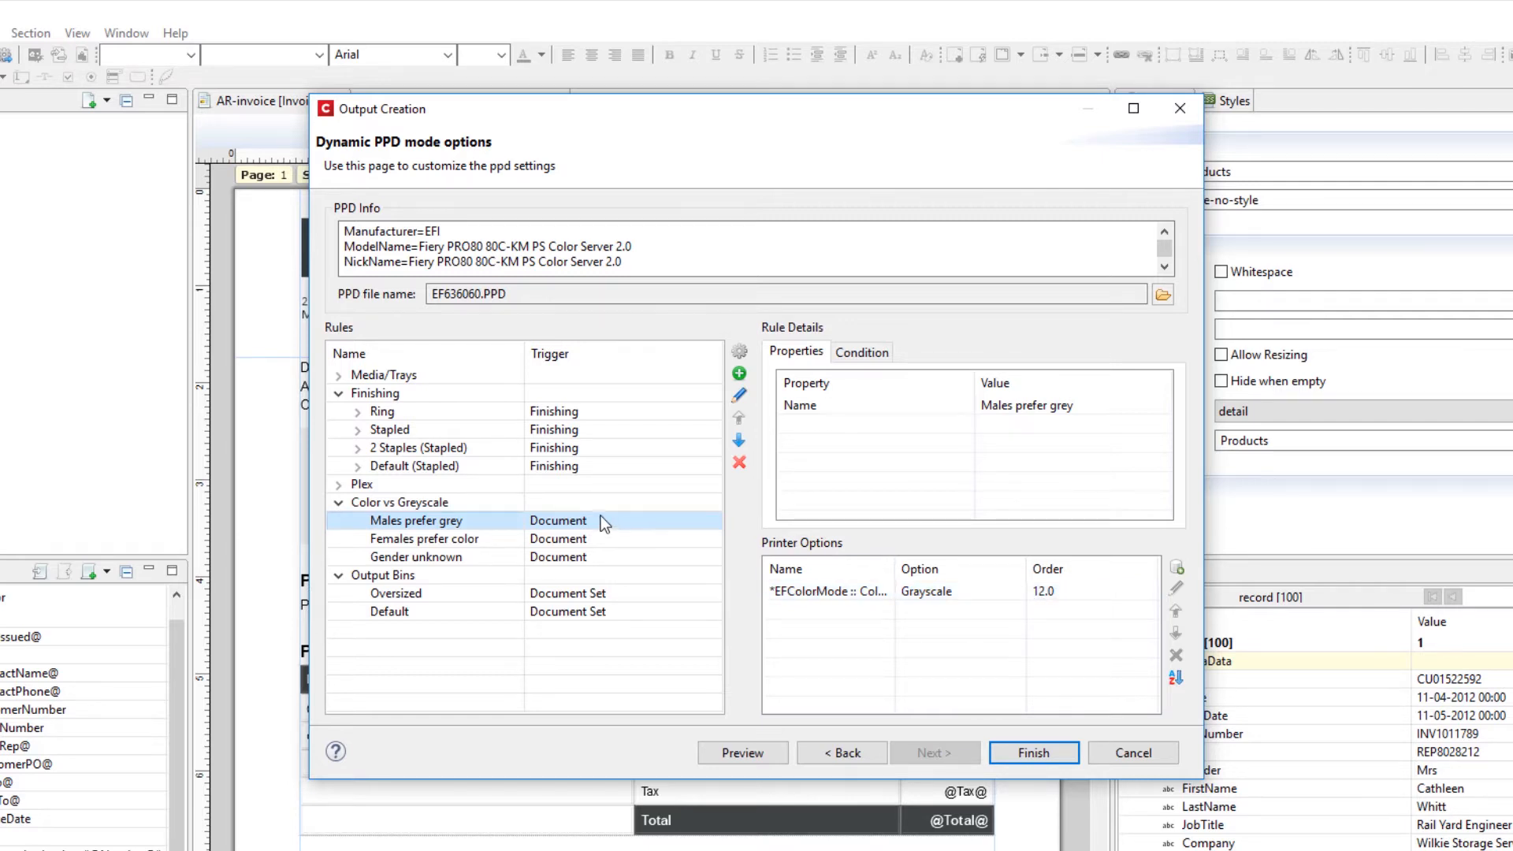
Move the Color vs Greyscale group above Media/Trays to the start of the rules.
{"action": "left_click", "coordinate": [456, 503]}
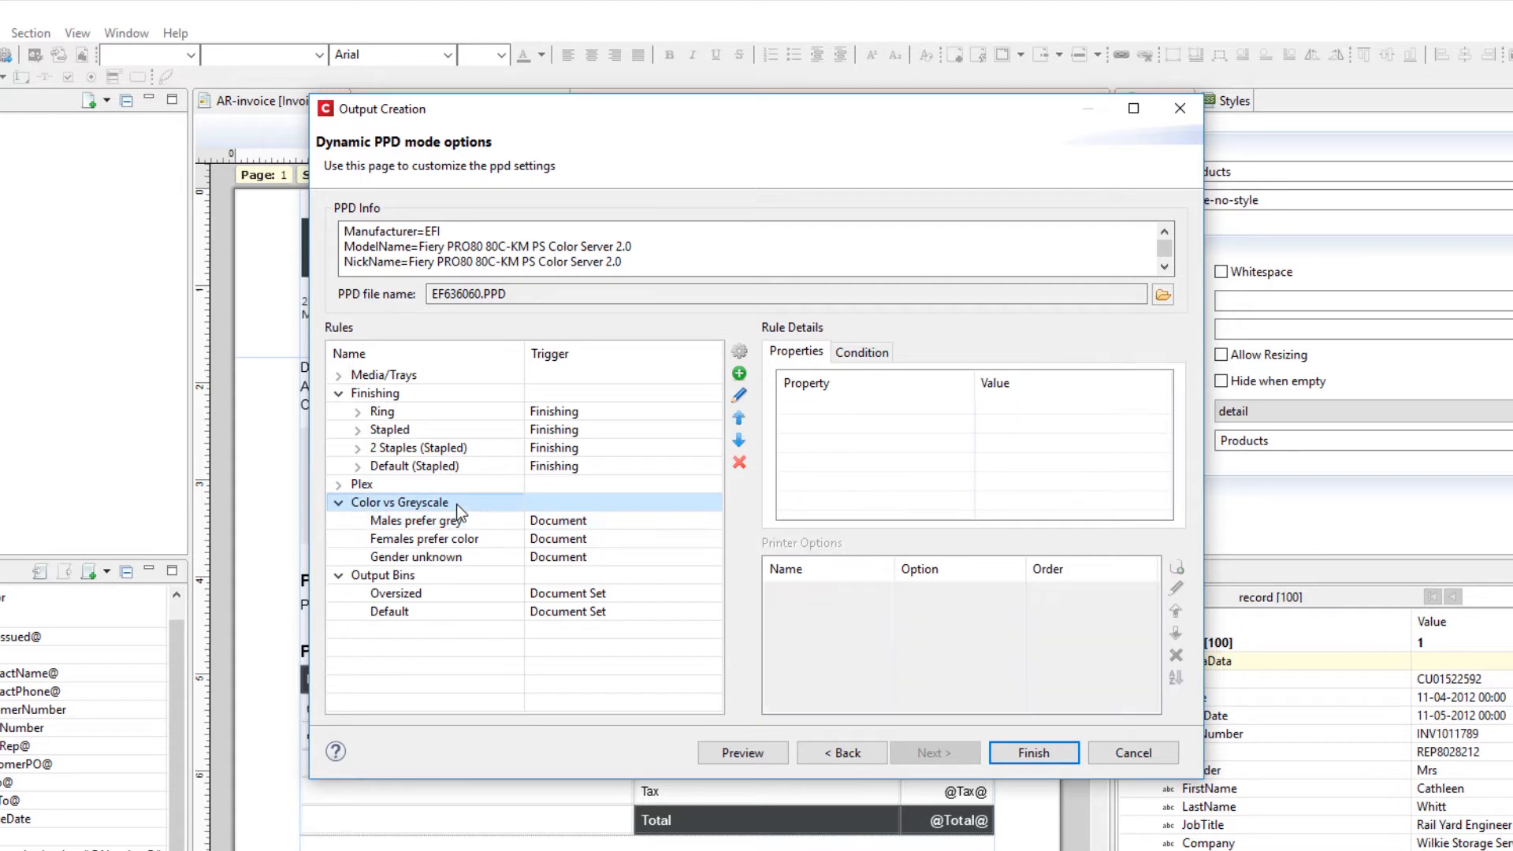
{"action": "left_click", "coordinate": [739, 418]}
{"action": "left_click", "coordinate": [739, 420]}
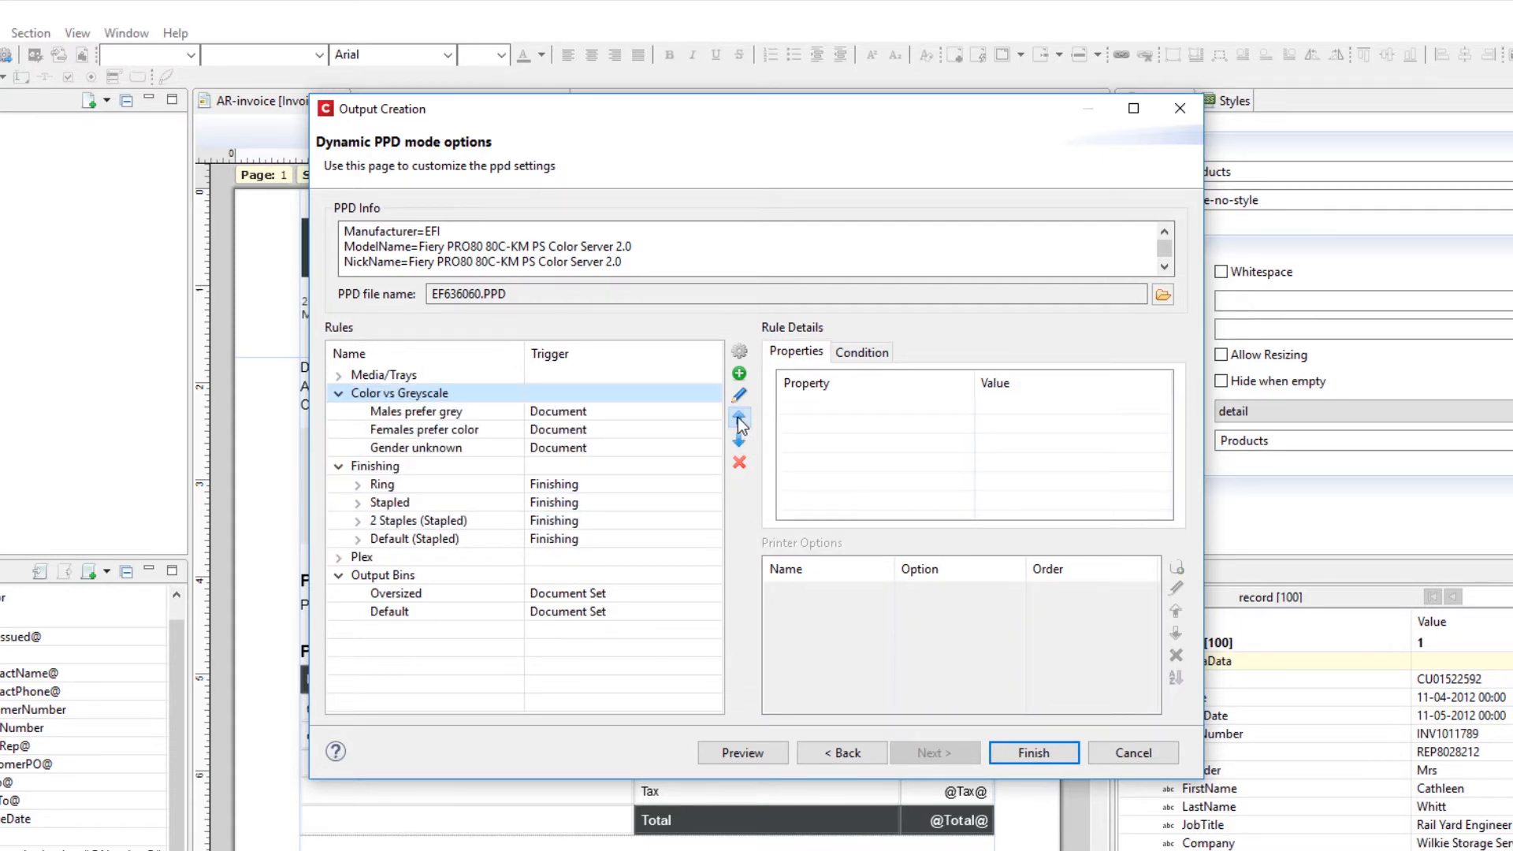
{"action": "left_click", "coordinate": [739, 419]}
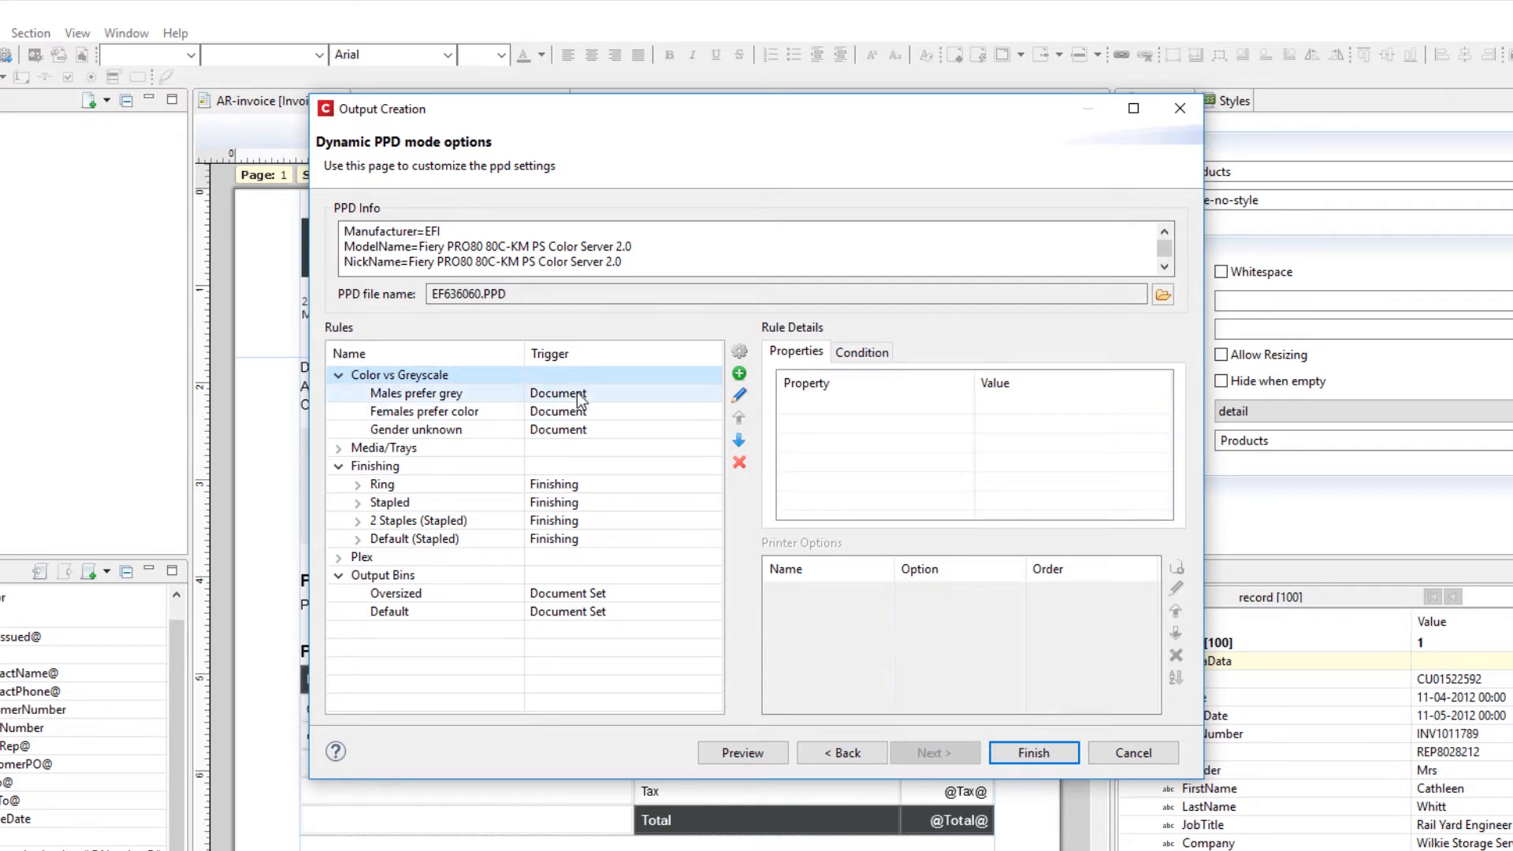
Examine the printer options and order values of the Color vs Greyscale, Media/Trays and Oversized rules.
{"action": "left_click", "coordinate": [490, 393]}
{"action": "left_click", "coordinate": [560, 409]}
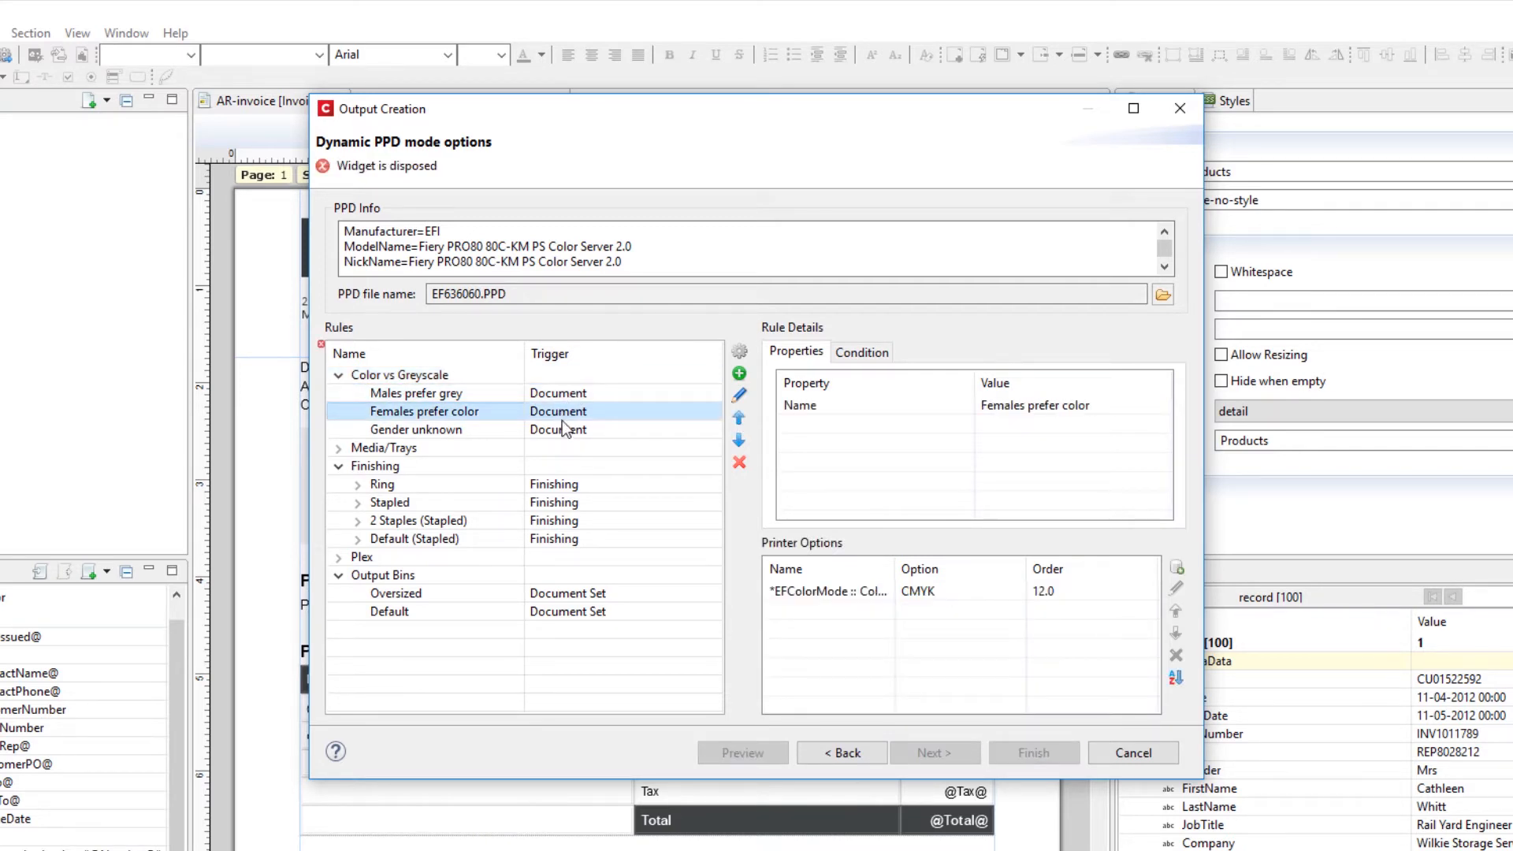
{"action": "left_click", "coordinate": [561, 425]}
{"action": "left_click", "coordinate": [335, 448]}
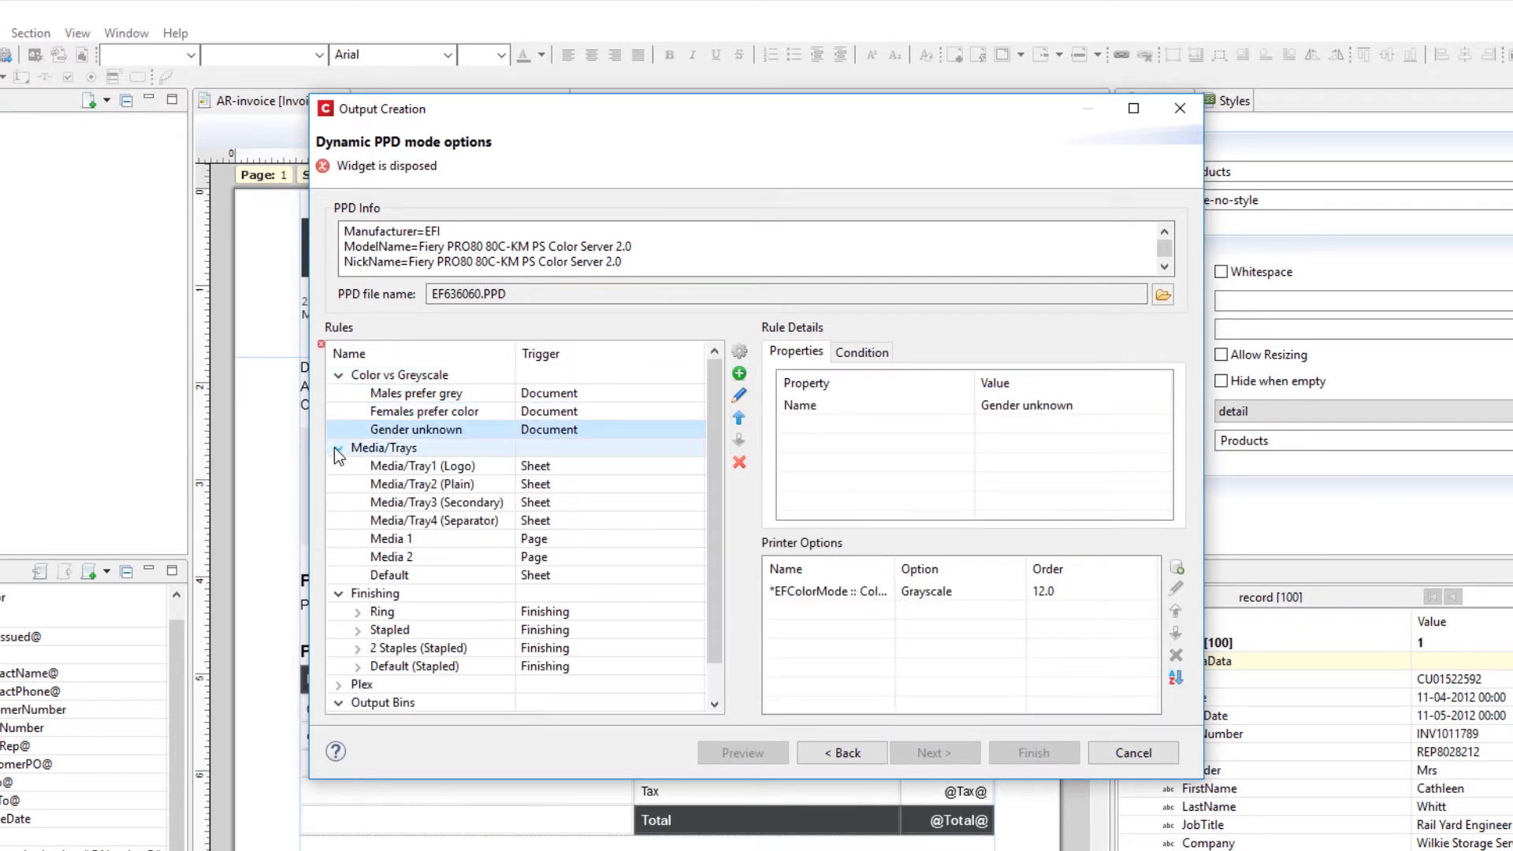
{"action": "left_click", "coordinate": [520, 467]}
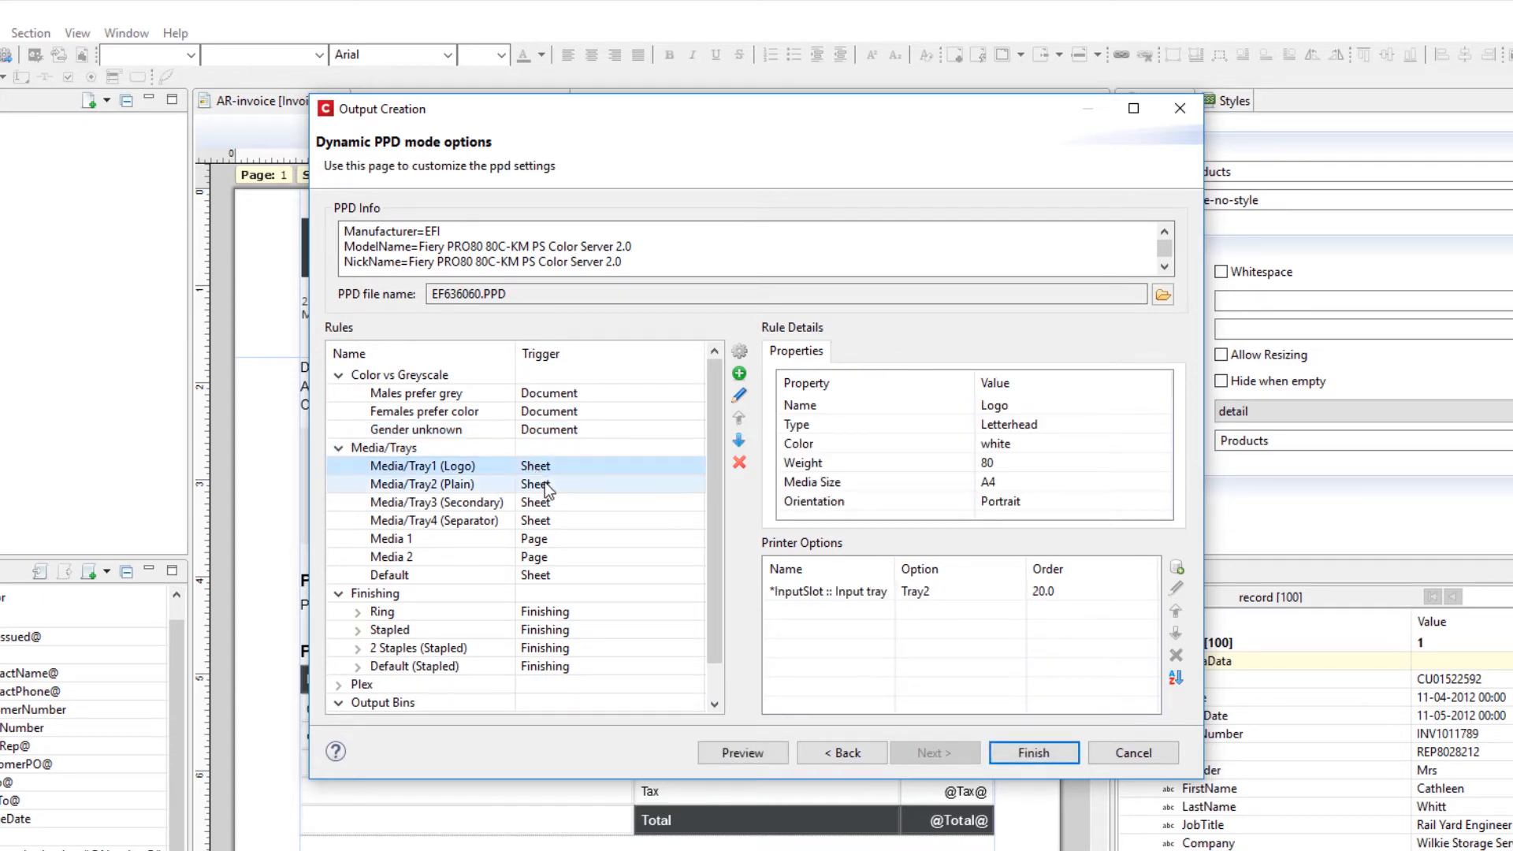
{"action": "left_click", "coordinate": [545, 482]}
{"action": "left_click", "coordinate": [544, 501]}
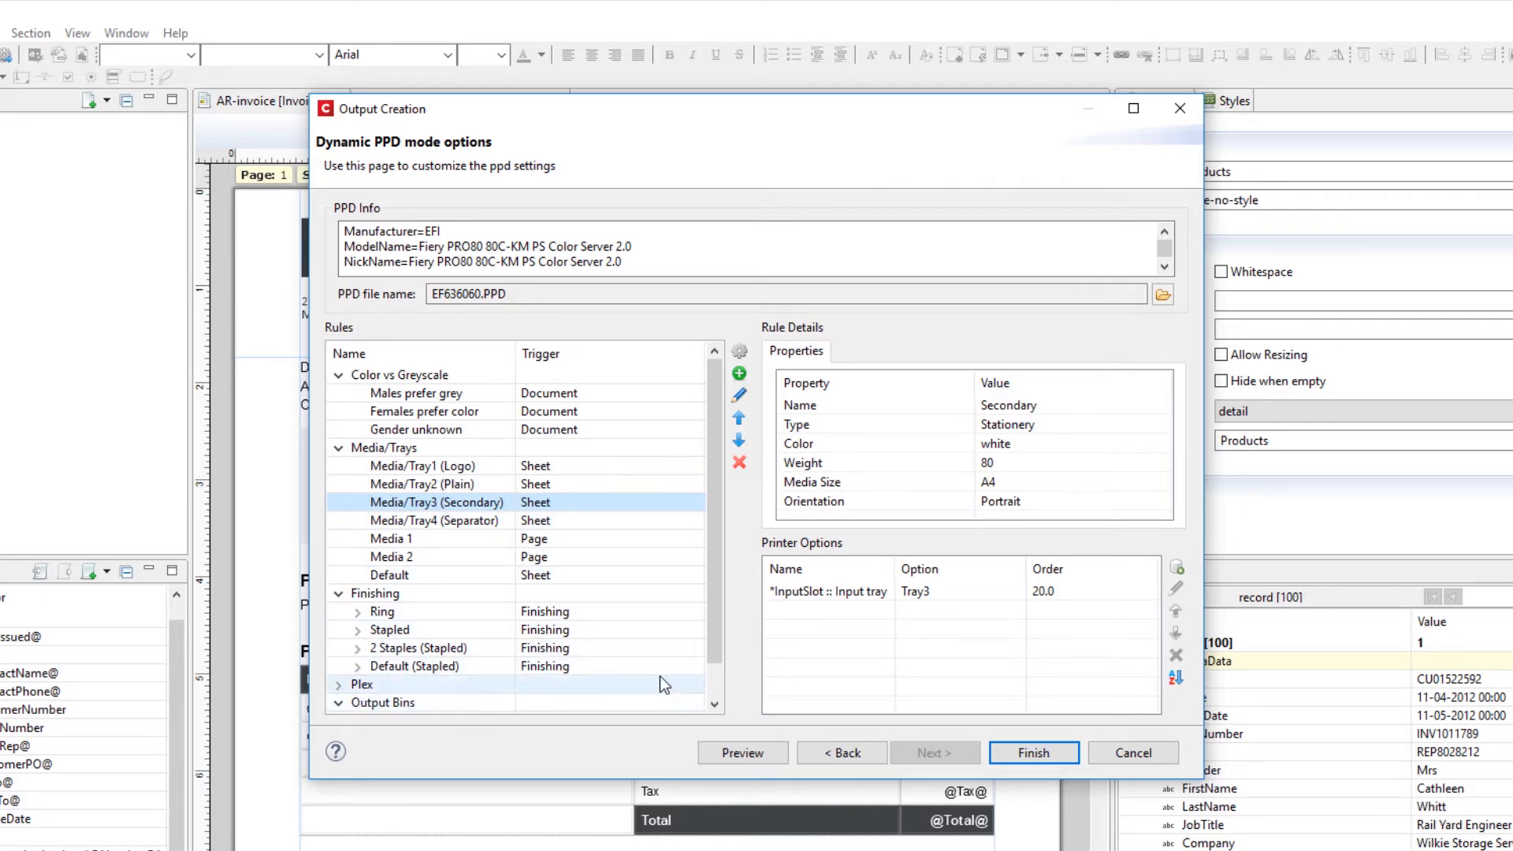
{"action": "scroll", "coordinate": [635, 698], "scroll_direction": "down", "scroll_amount": 1}
{"action": "left_click", "coordinate": [504, 686]}
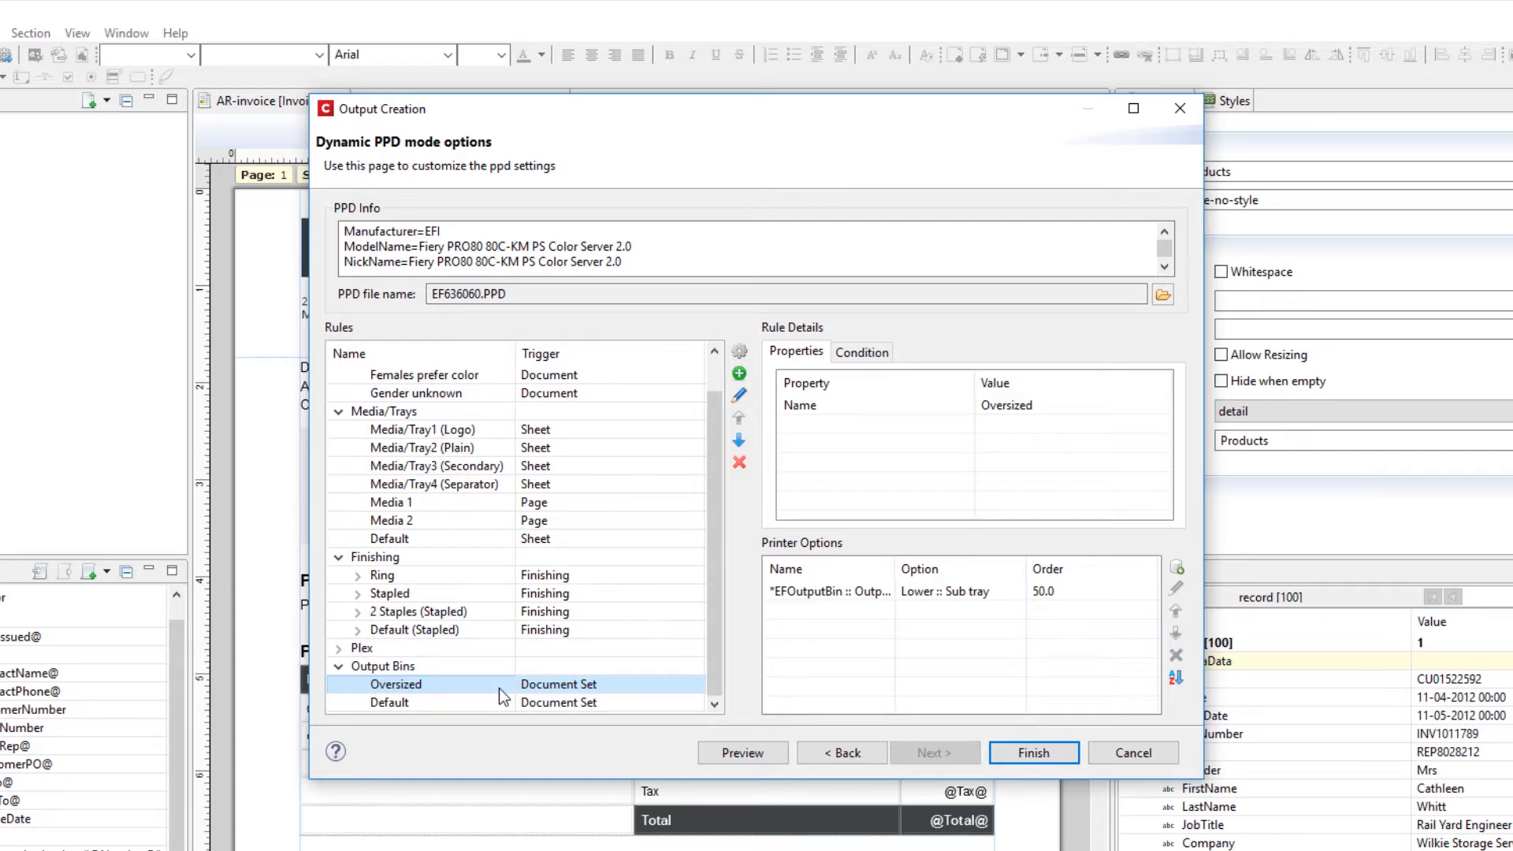
Assign the Document size printer option with the A4 setting to the Media/Tray1 (Logo) rule.
{"action": "left_click", "coordinate": [716, 367]}
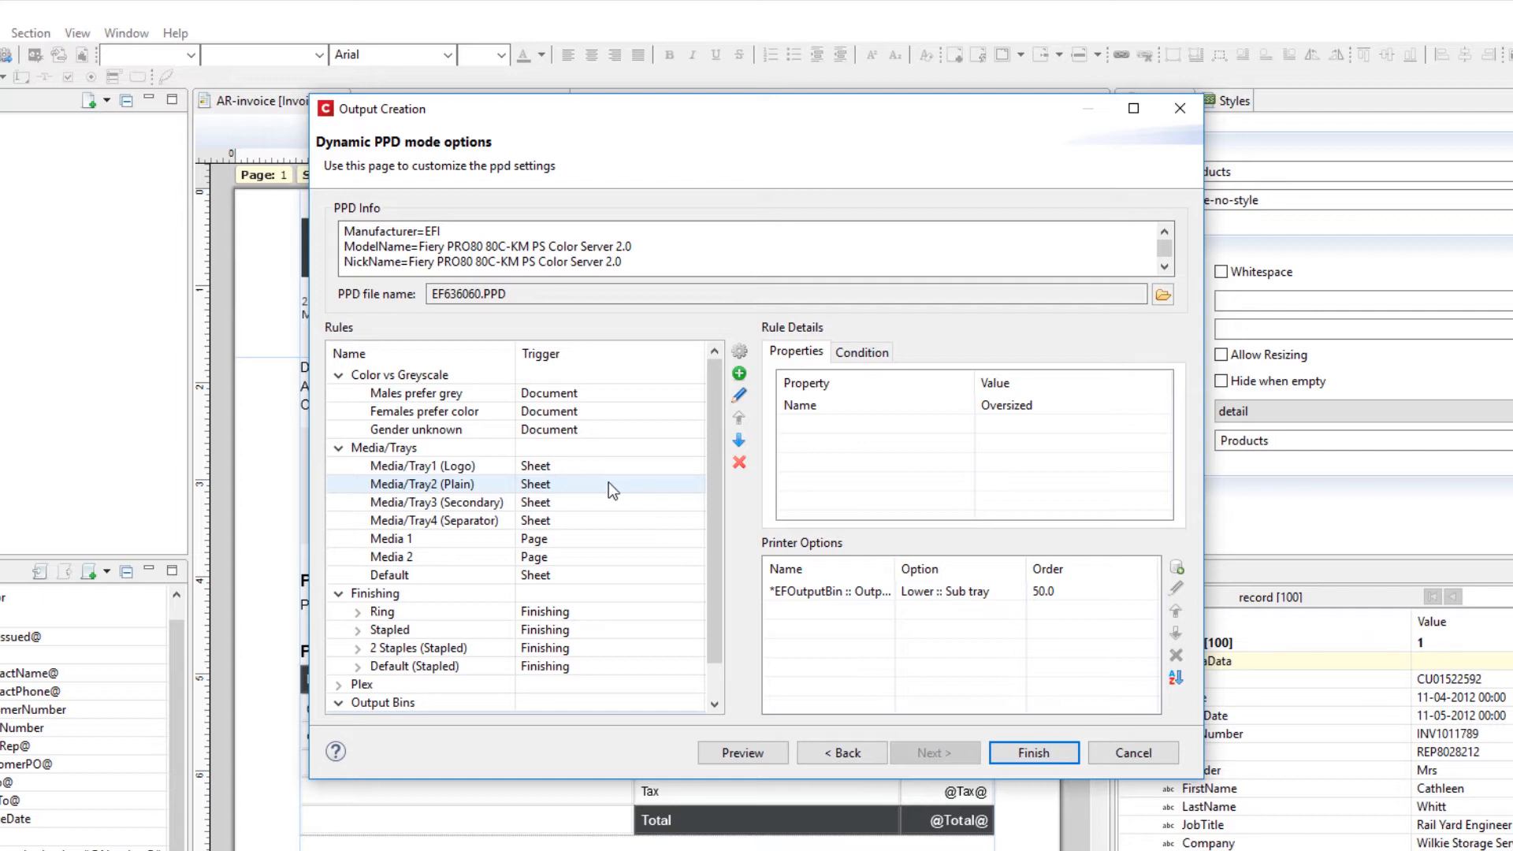
{"action": "left_click", "coordinate": [533, 471]}
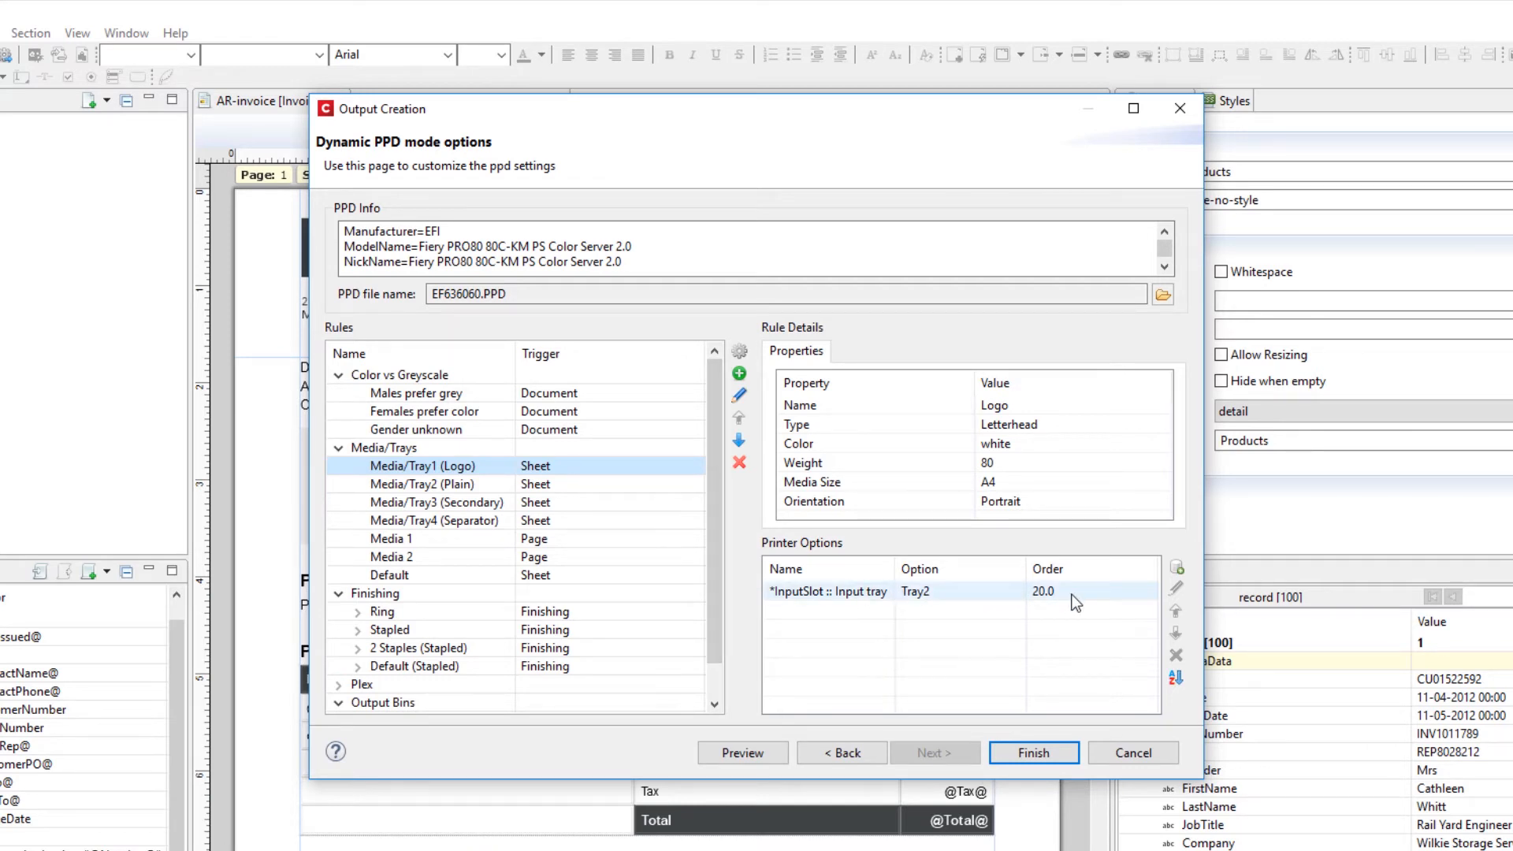
{"action": "left_click", "coordinate": [1176, 568]}
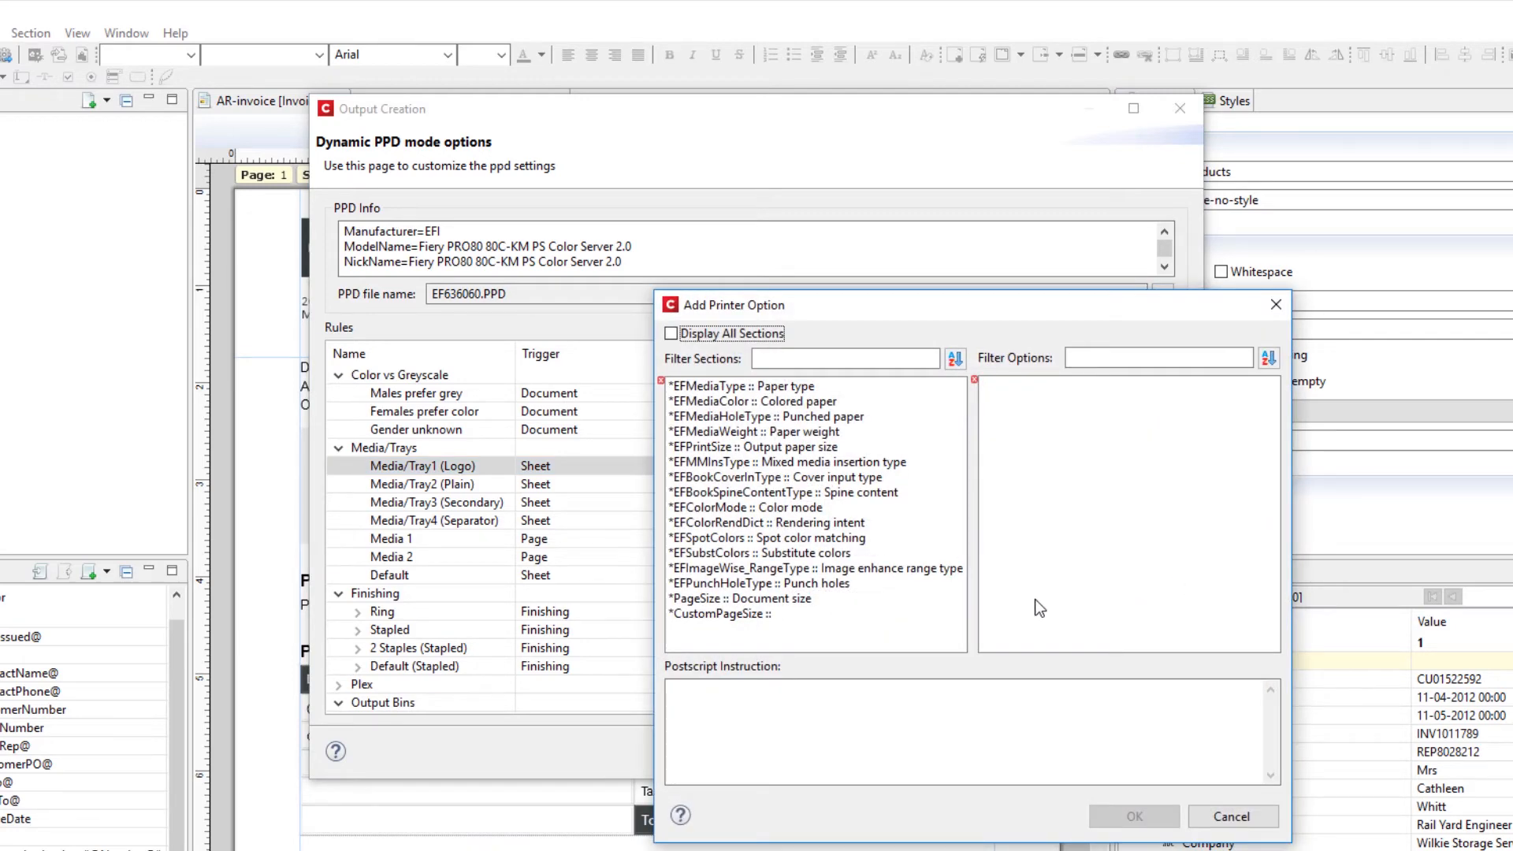
{"action": "left_click", "coordinate": [754, 600]}
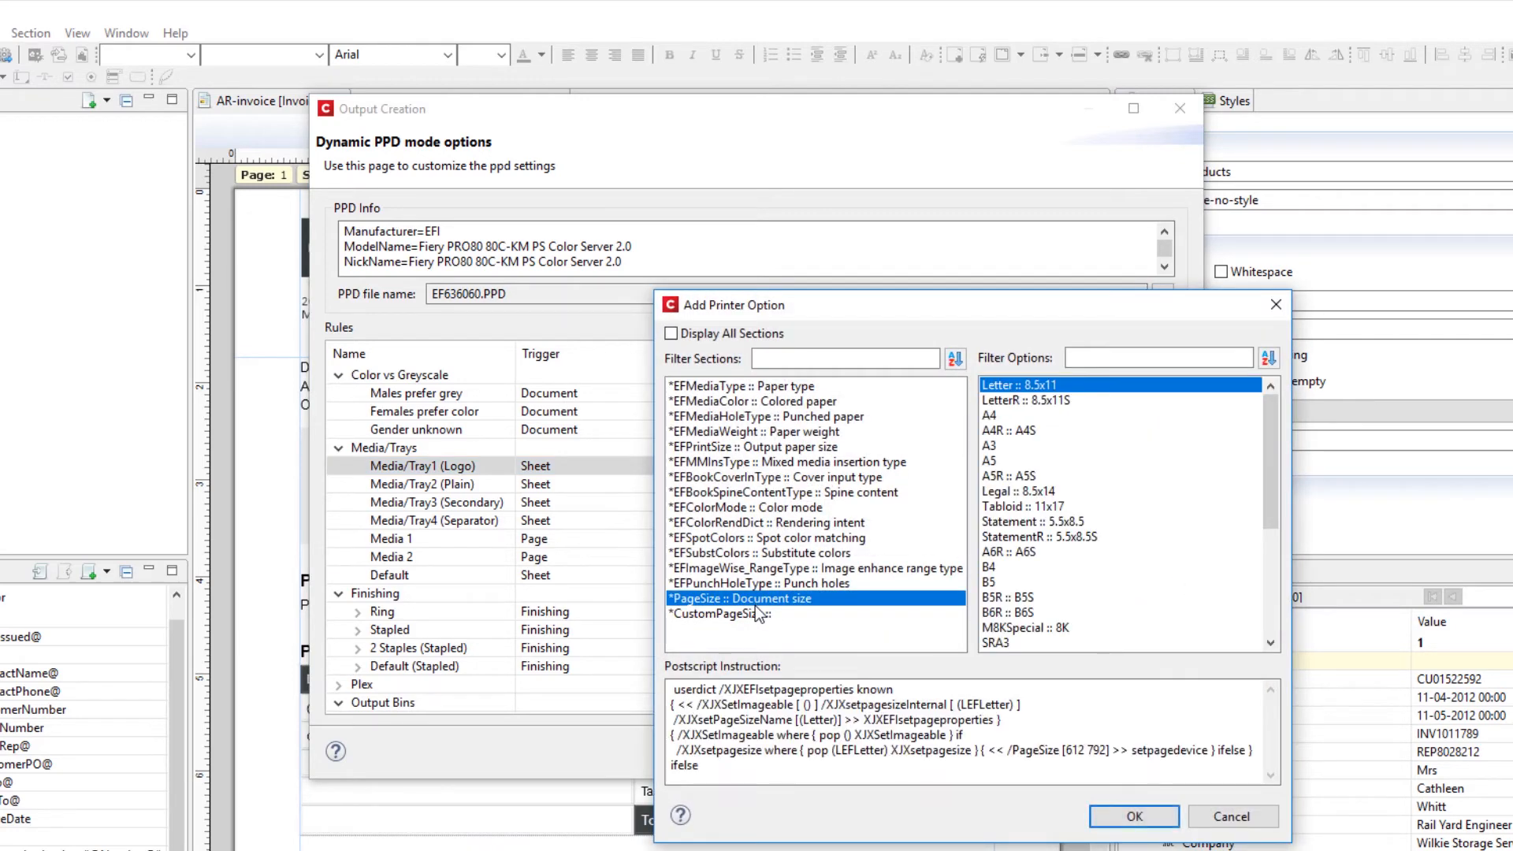
{"action": "left_click", "coordinate": [1001, 415]}
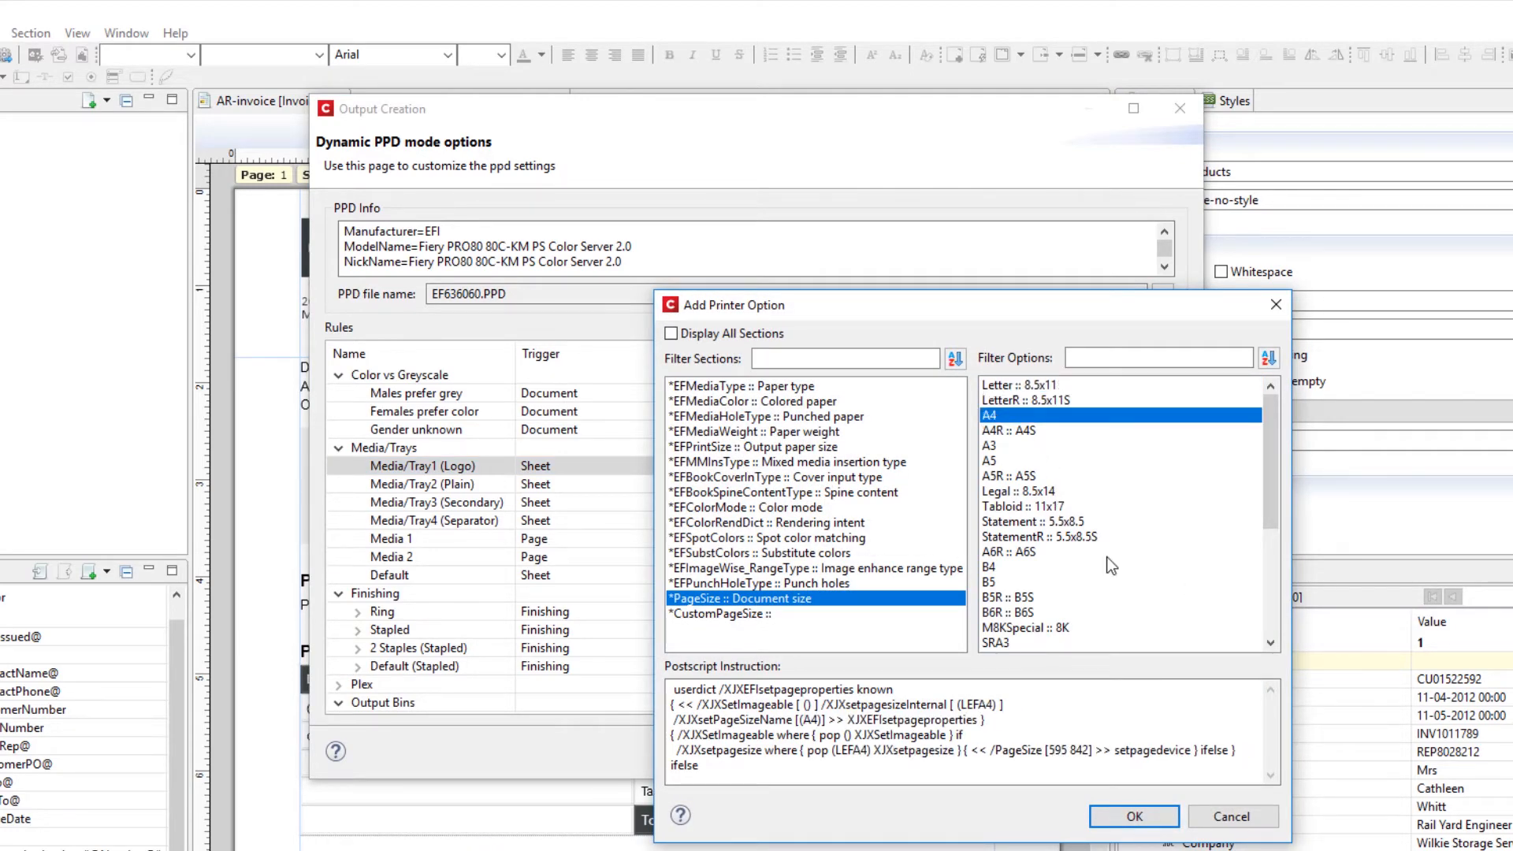
{"action": "left_click", "coordinate": [1134, 816]}
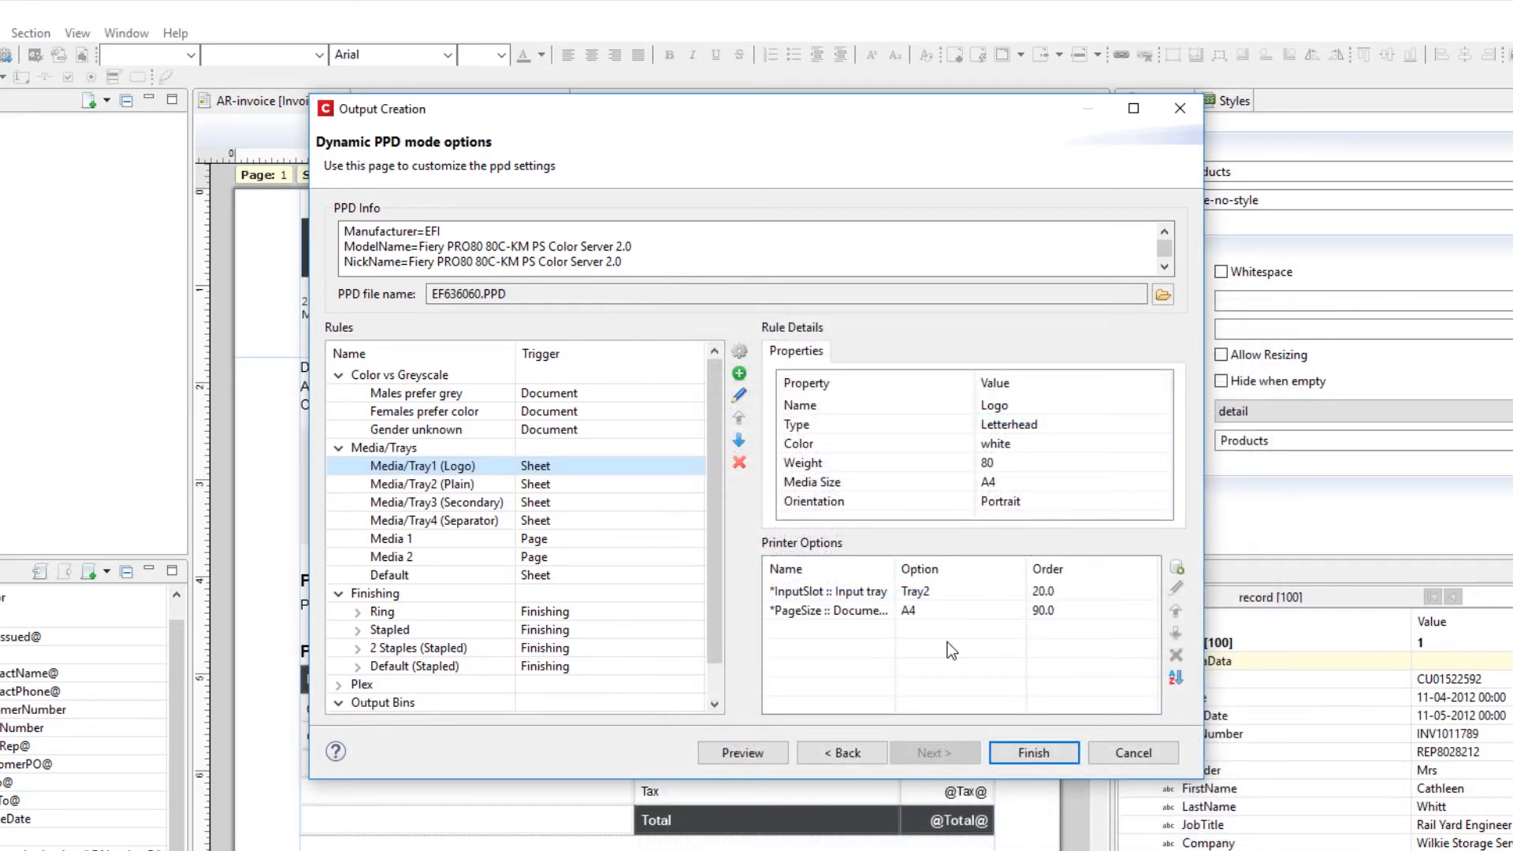
Compare the order of the Input tray and Document size options, and remove Document size from the Media/Tray1 (Logo) rule.
{"action": "left_click", "coordinate": [873, 614]}
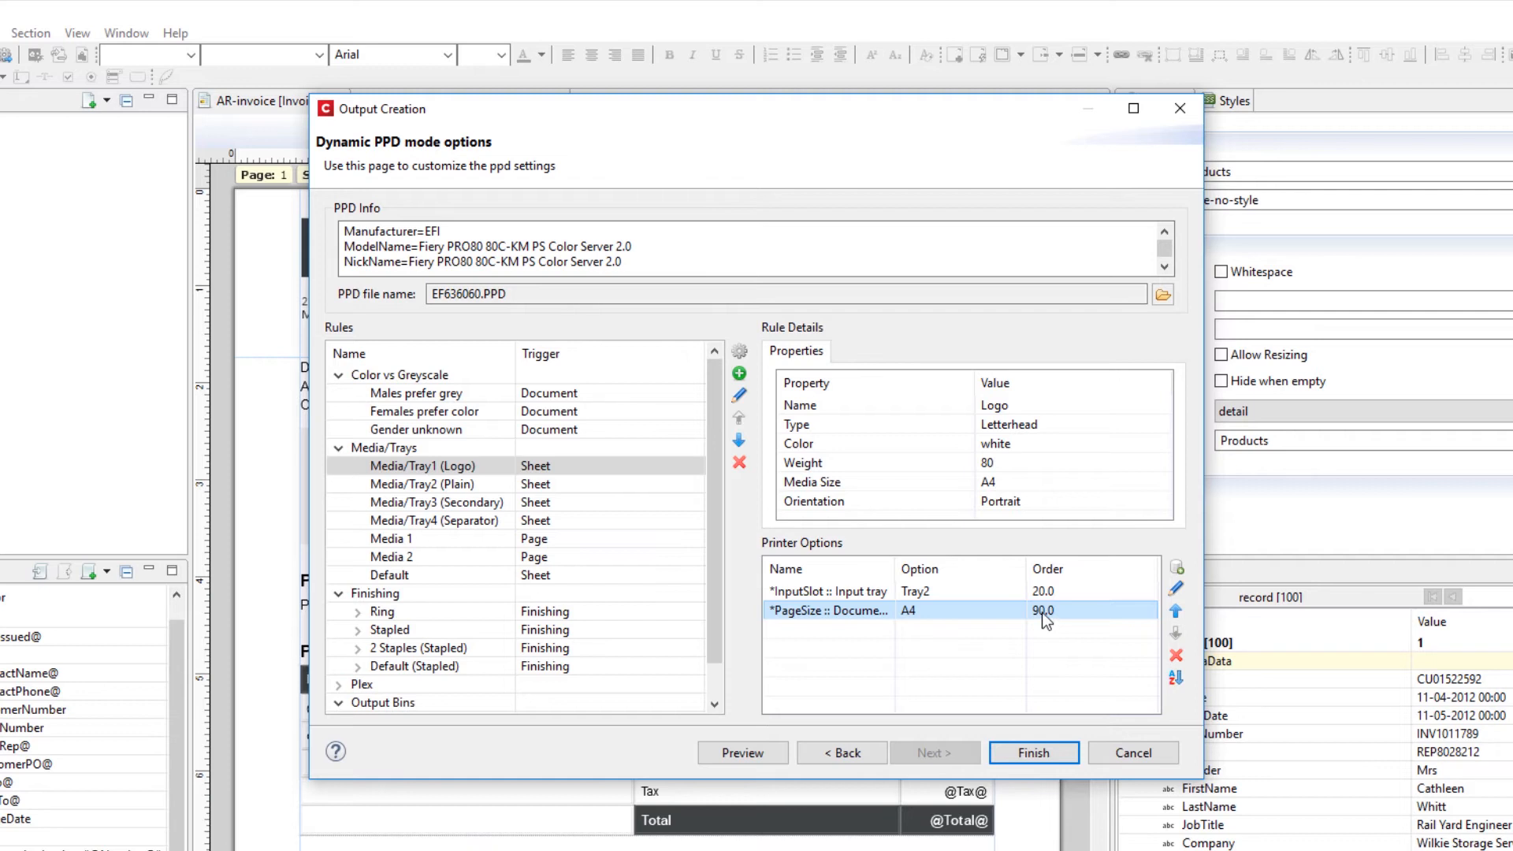
{"action": "left_click", "coordinate": [1050, 594]}
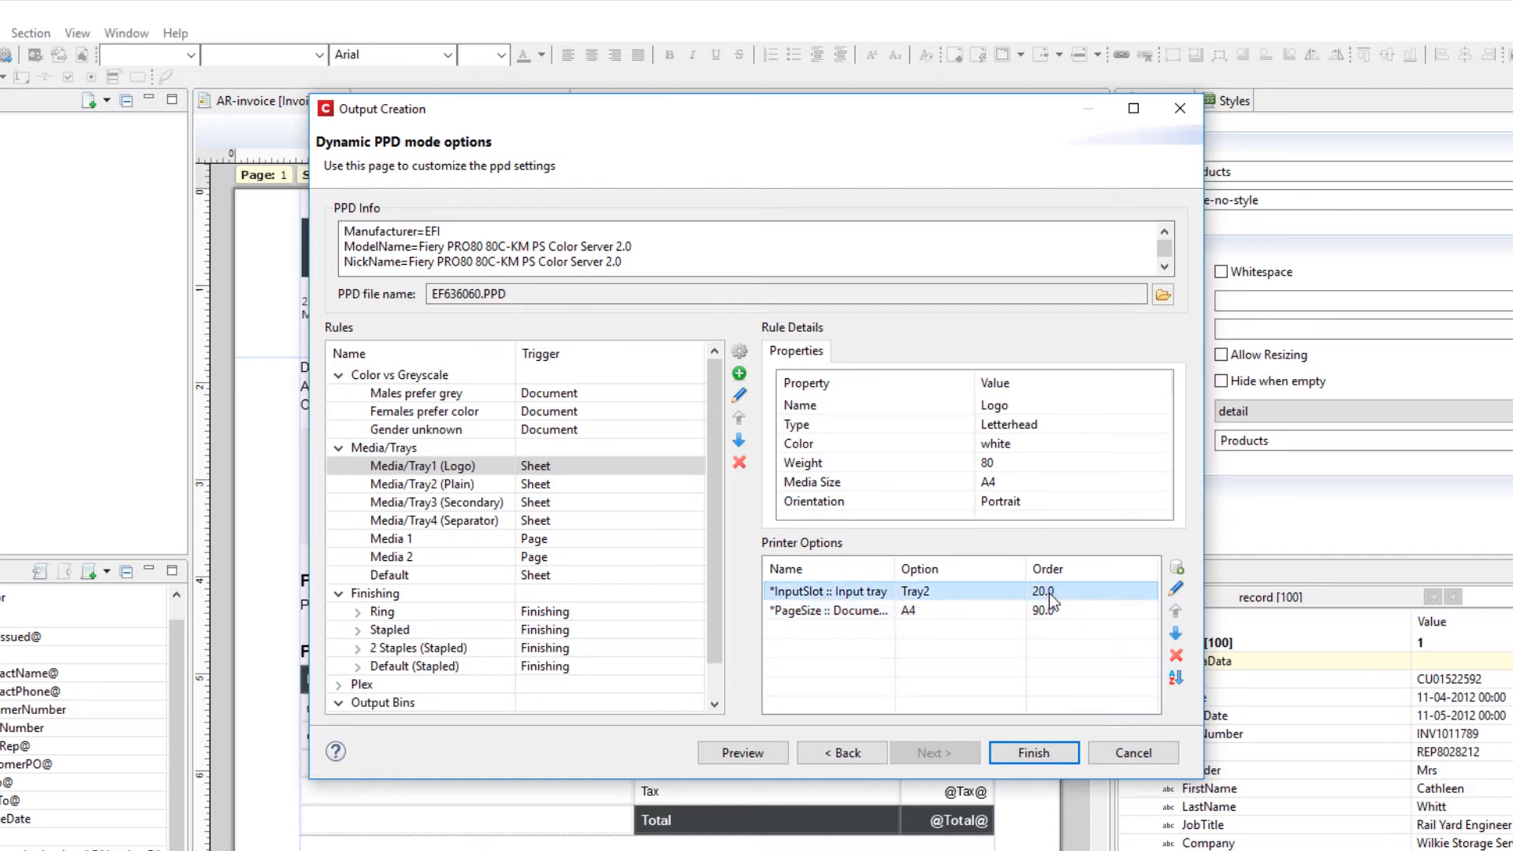
{"action": "left_click", "coordinate": [1037, 611]}
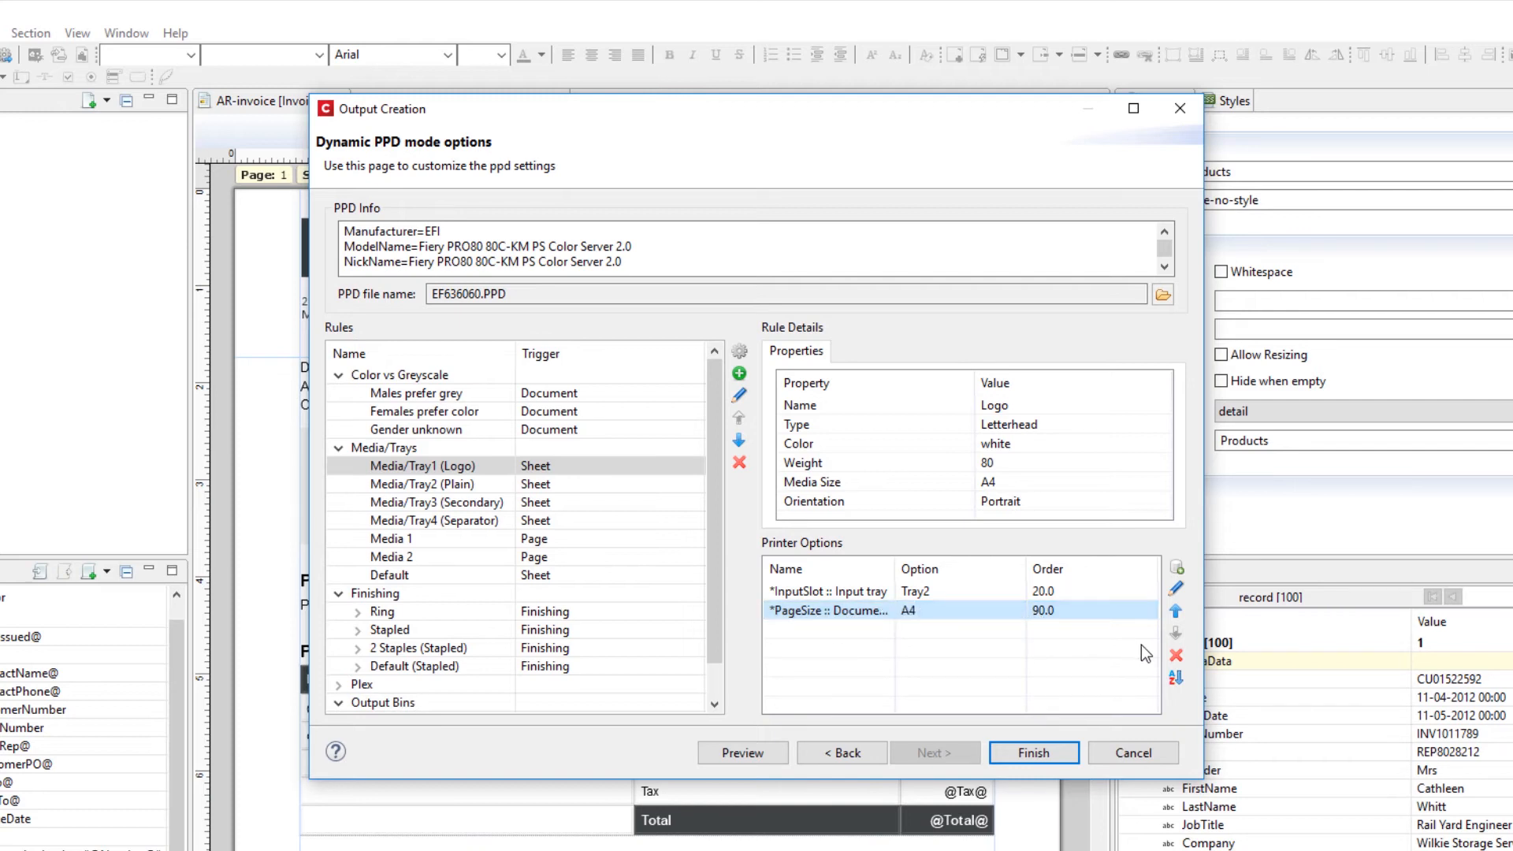
{"action": "left_click", "coordinate": [1174, 656]}
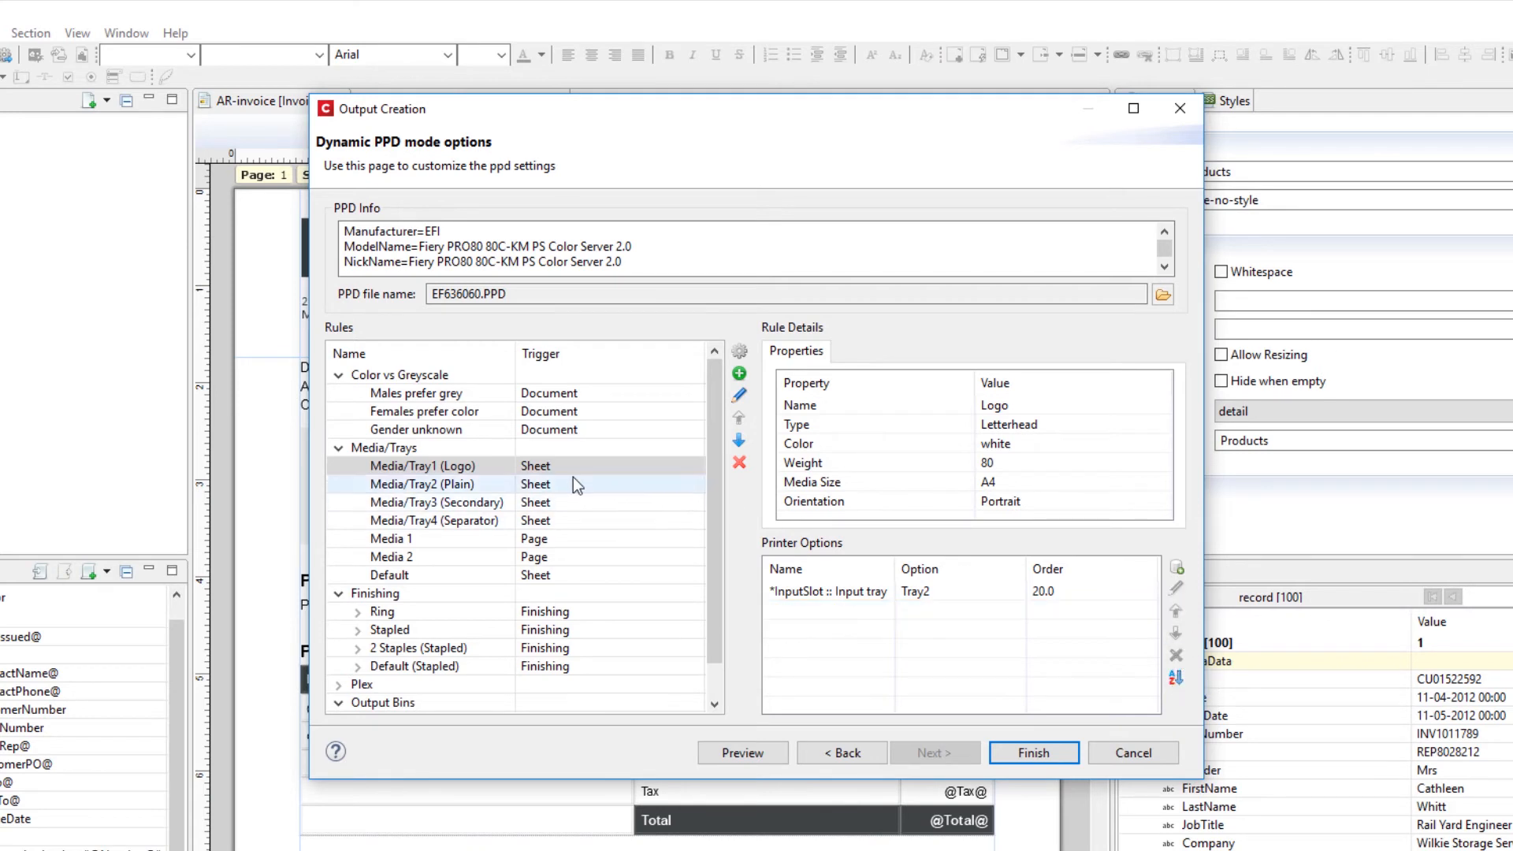
Collapse the Media/Trays, Finishing and Output Bins groups, and add another Media/Trays group after Output Bins.
{"action": "left_click", "coordinate": [340, 448]}
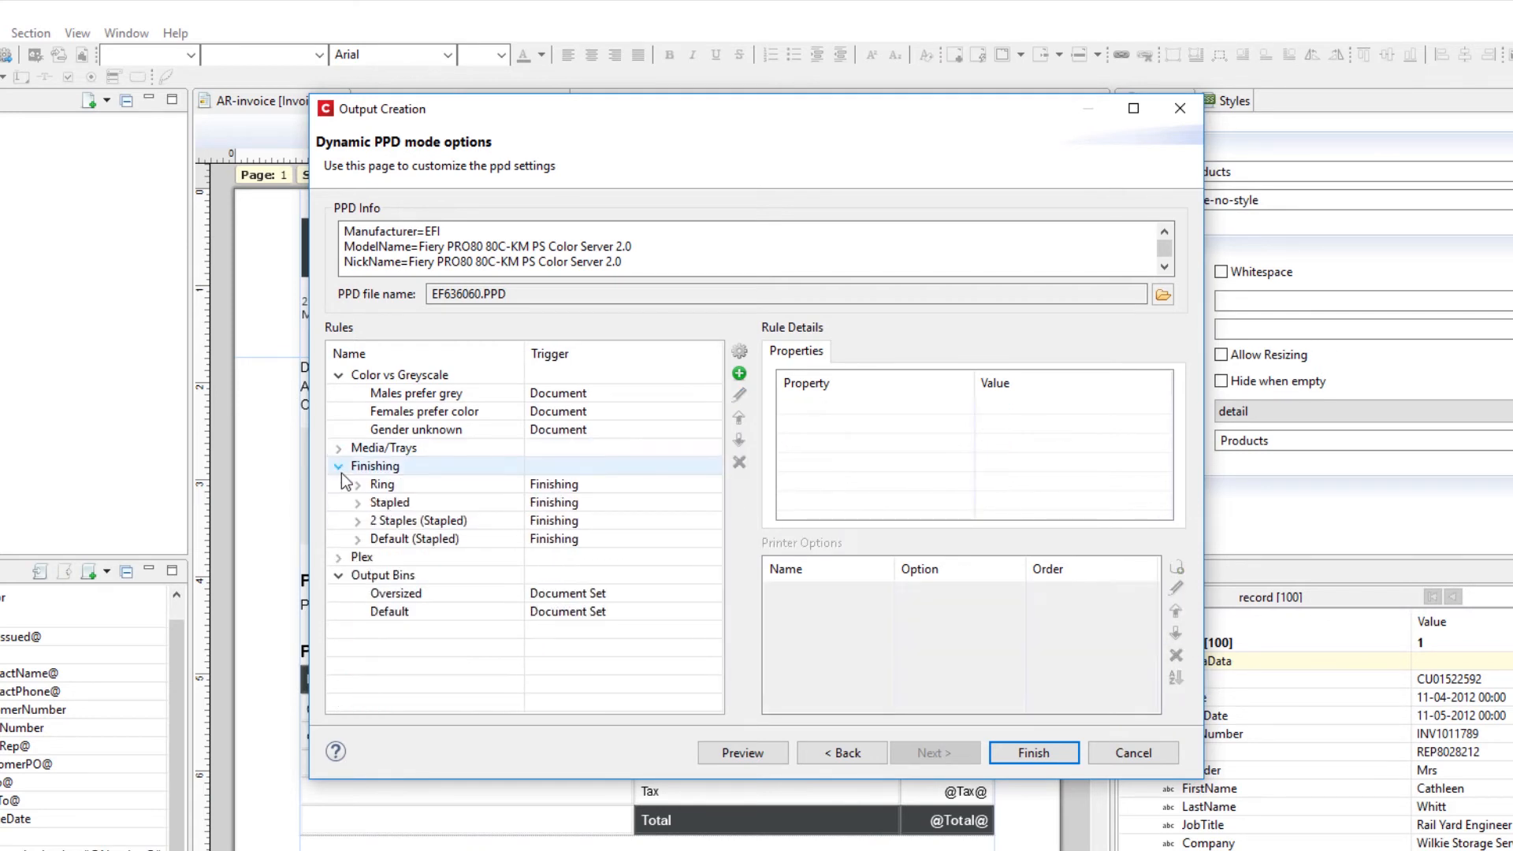
{"action": "left_click", "coordinate": [339, 466]}
{"action": "left_click", "coordinate": [339, 502]}
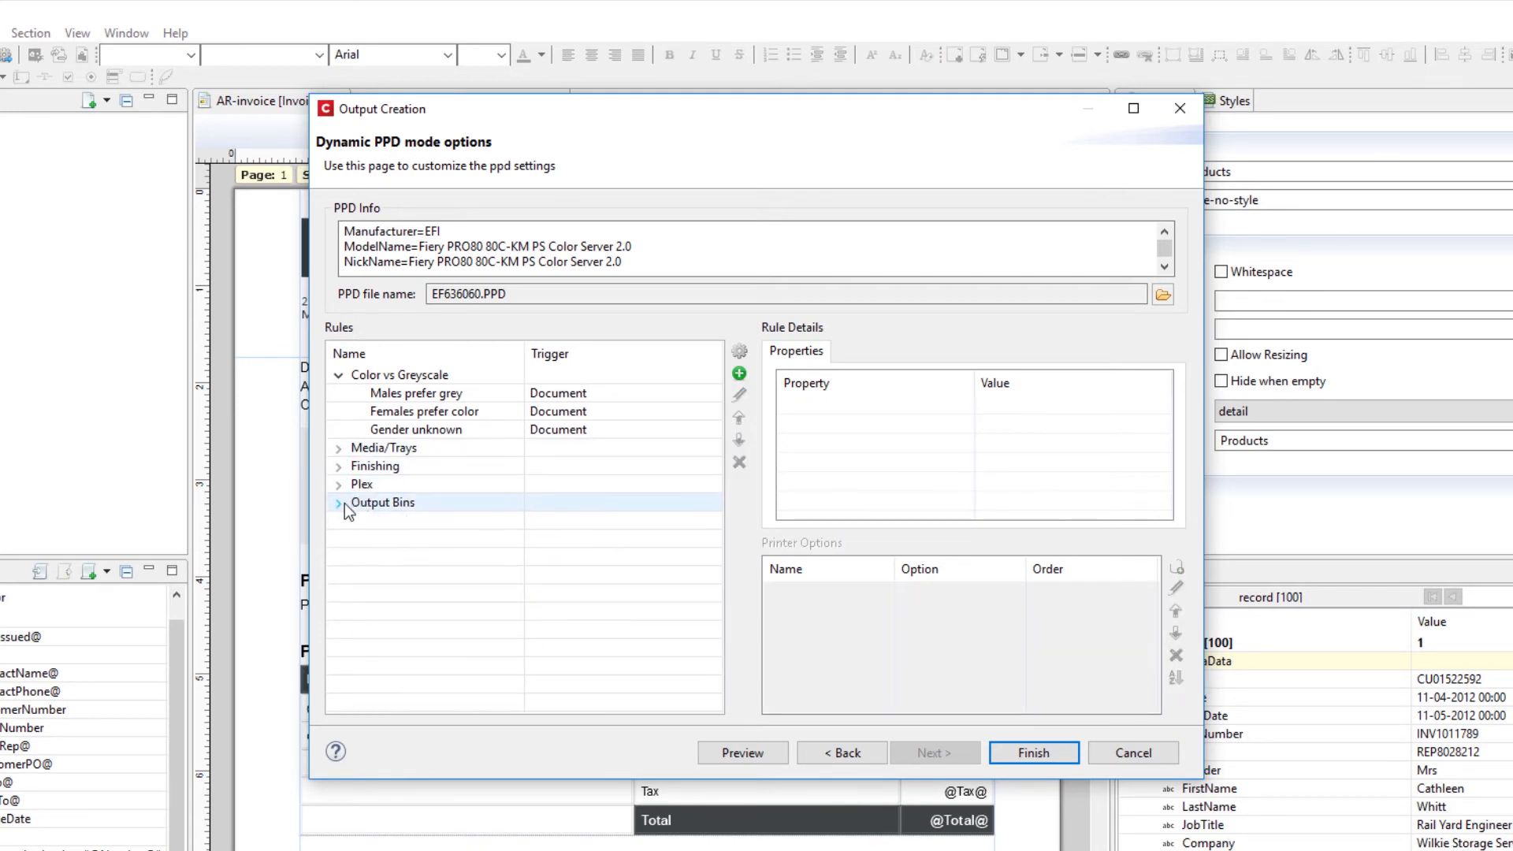
{"action": "left_click", "coordinate": [423, 505]}
{"action": "left_click", "coordinate": [739, 373]}
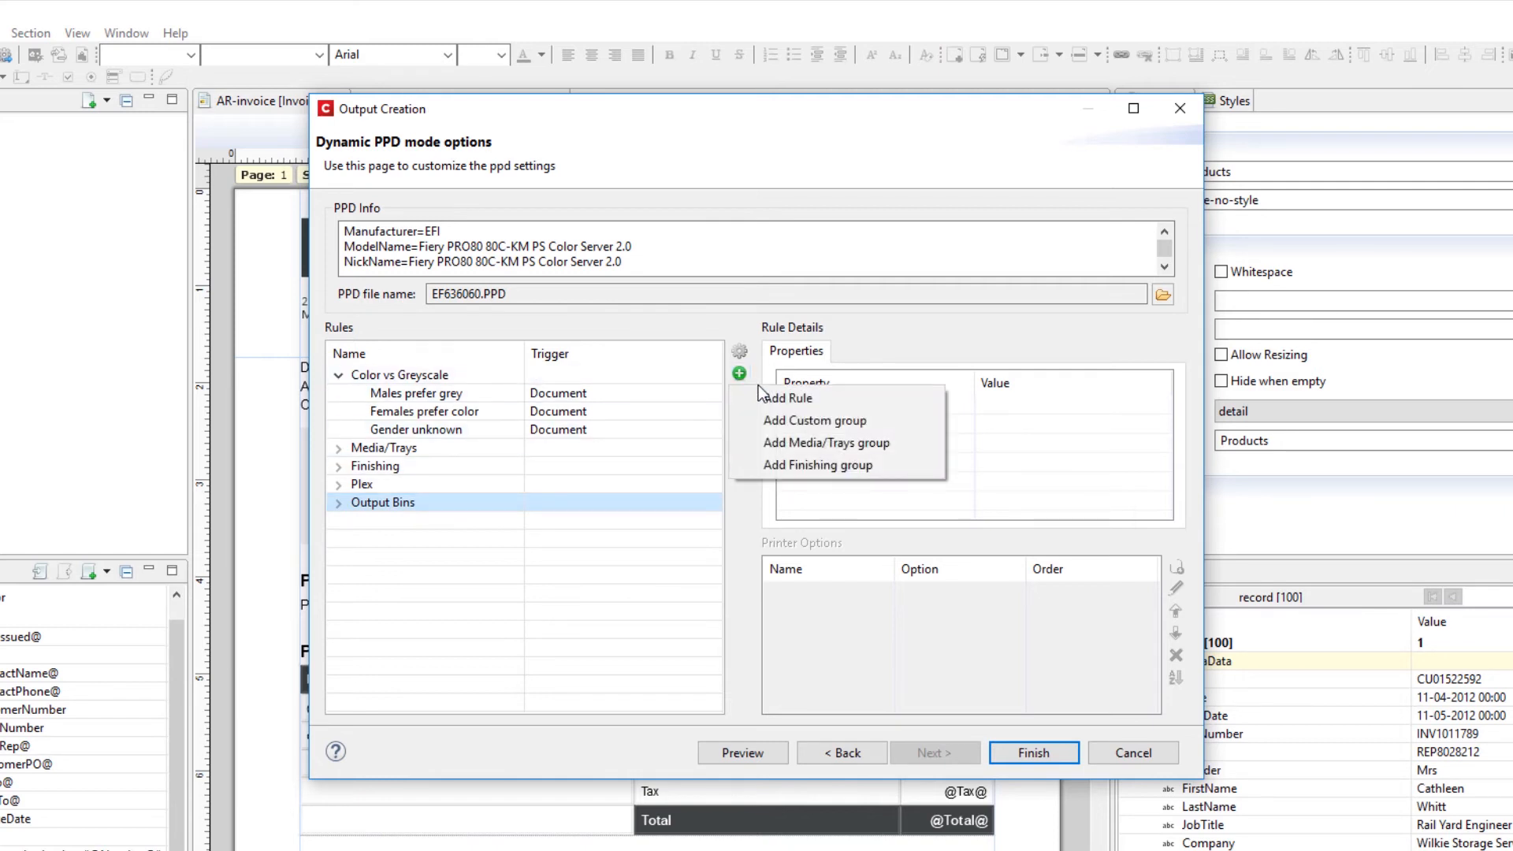
{"action": "left_click", "coordinate": [819, 444]}
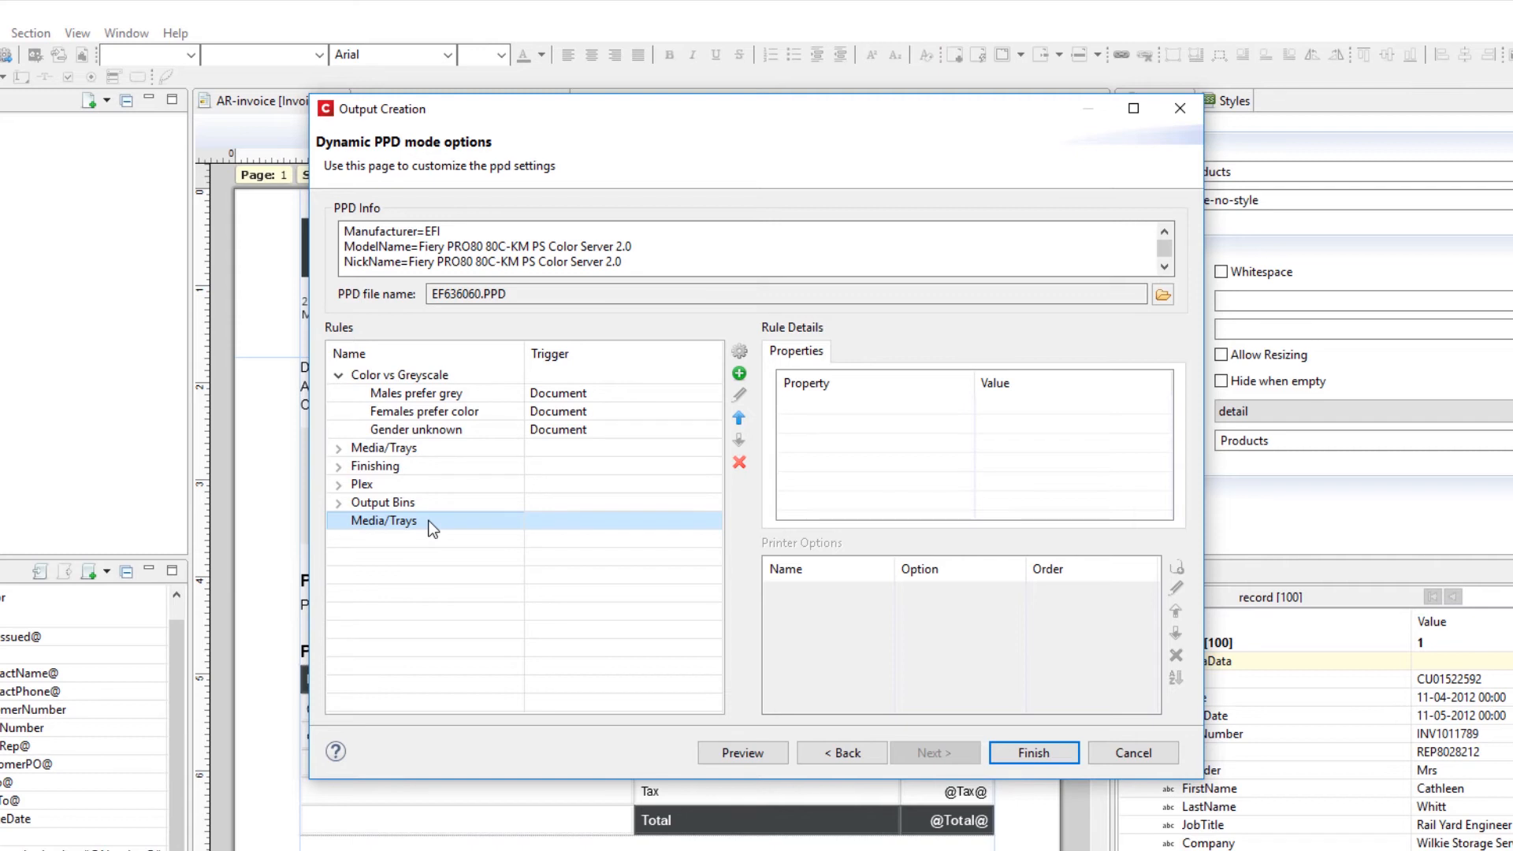
Add a rule named A4 to the new Media/Trays group after Output Bins, with size A4 and the other properties left at their defaults.
{"action": "left_click", "coordinate": [740, 377]}
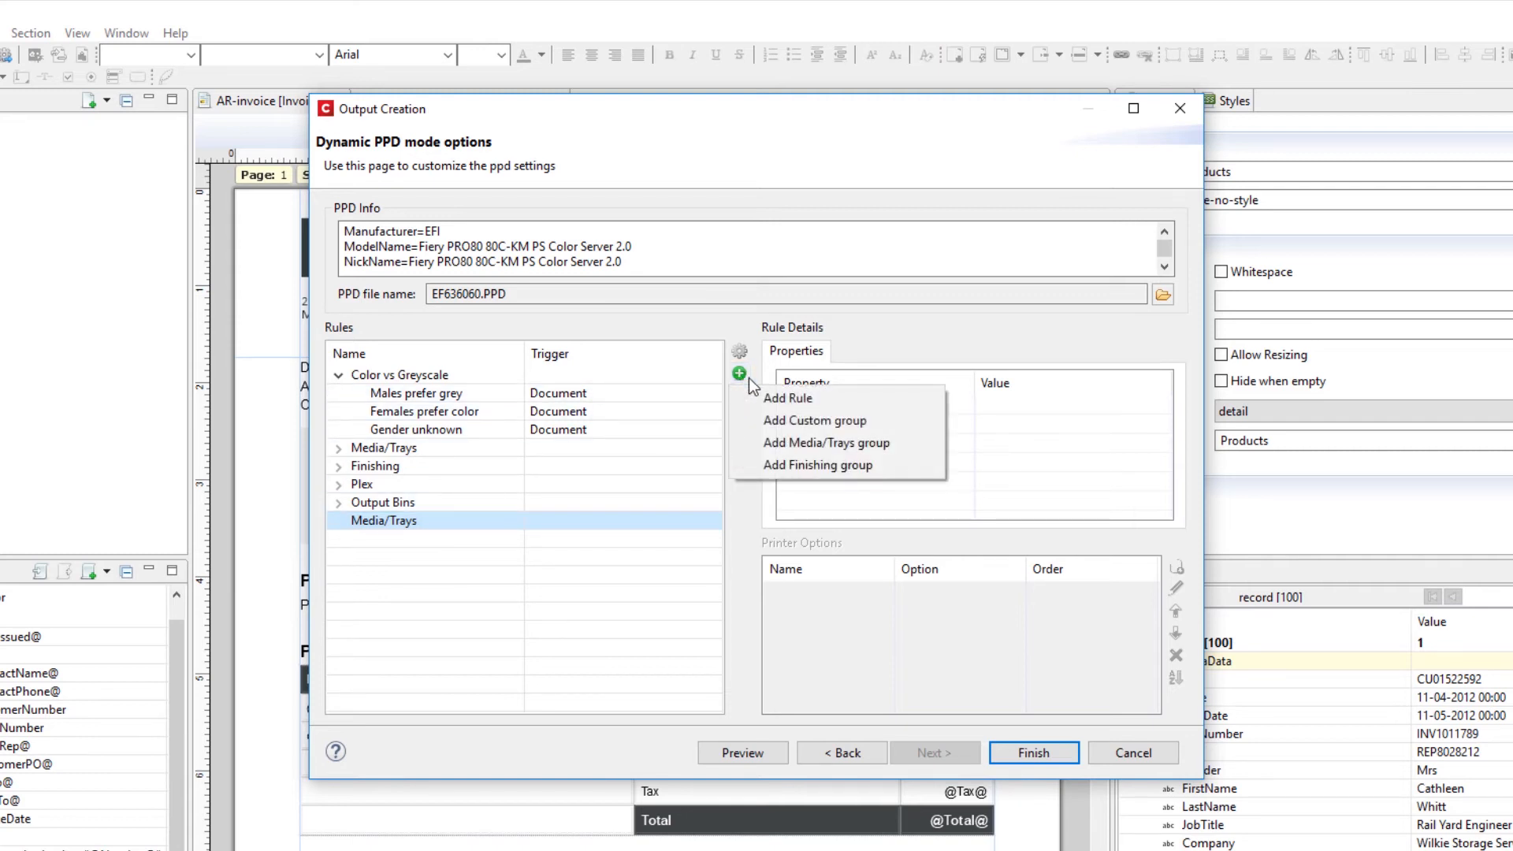
{"action": "left_click", "coordinate": [797, 399]}
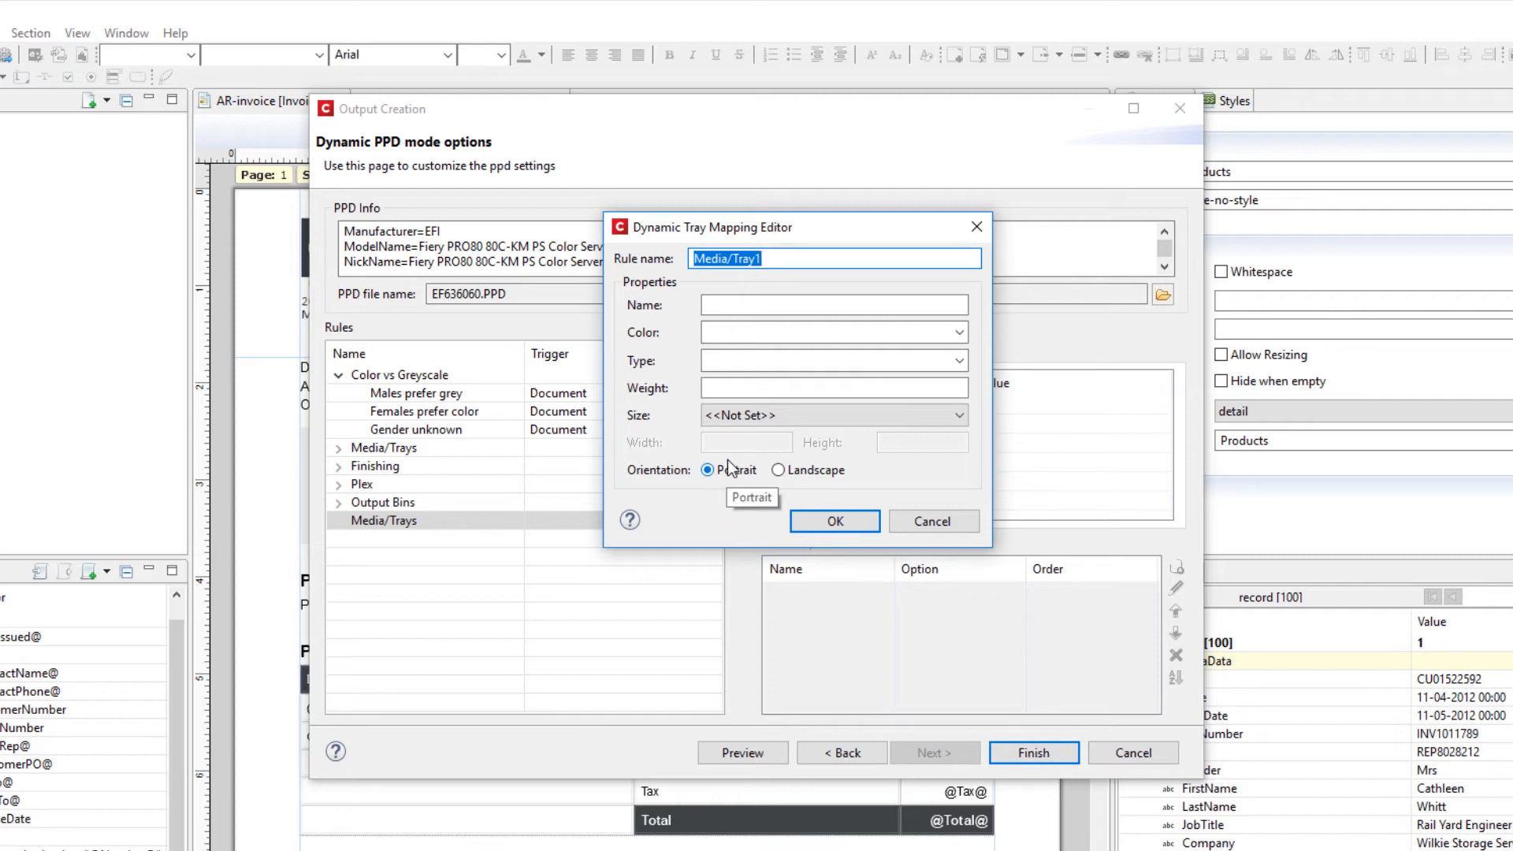
{"action": "type", "text": "A4"}
{"action": "left_click", "coordinate": [958, 415]}
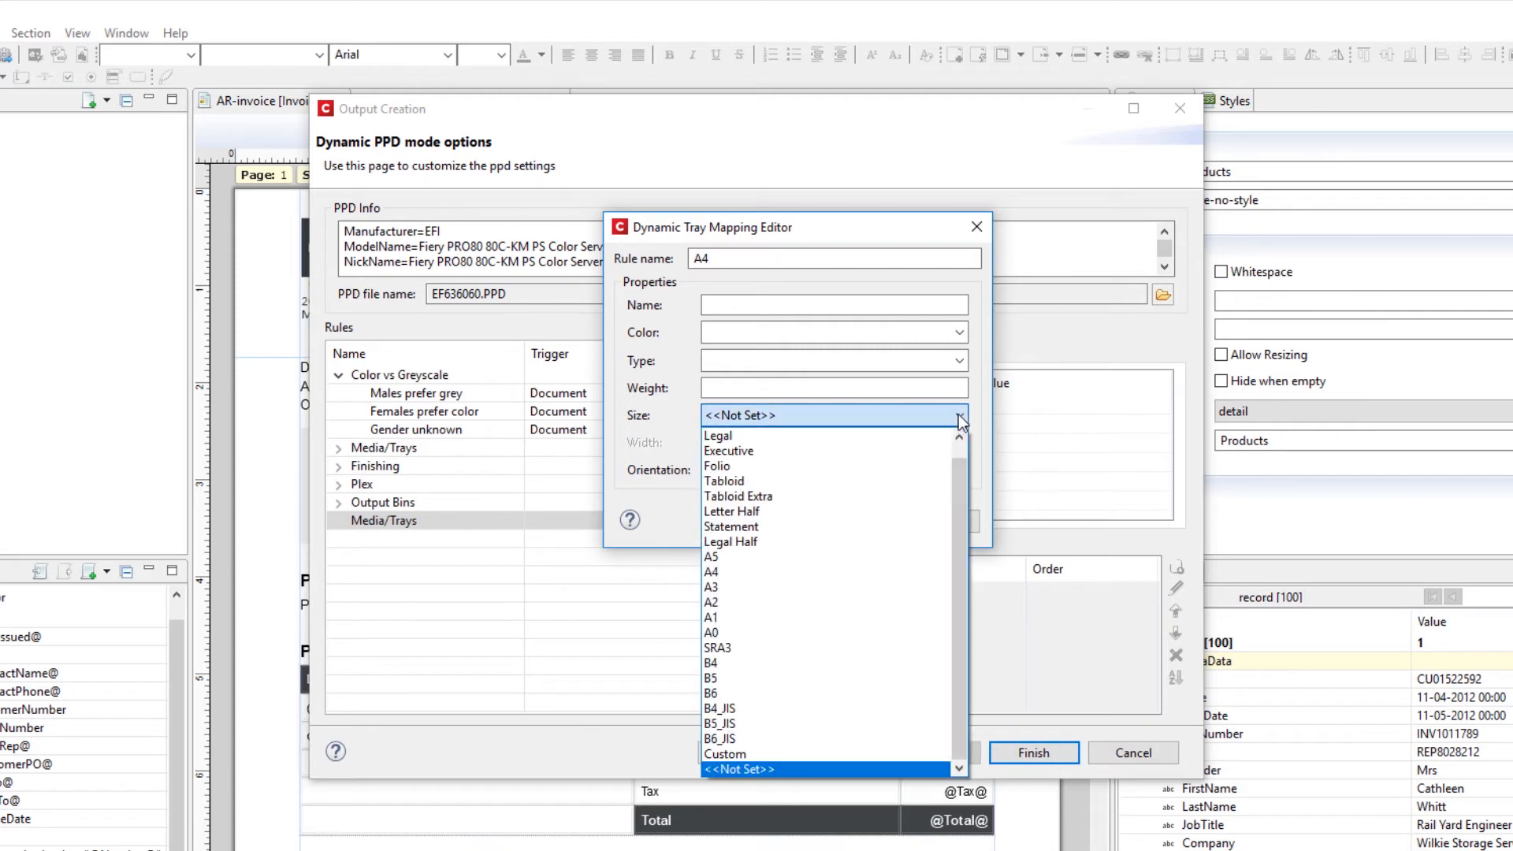
{"action": "left_click", "coordinate": [743, 570]}
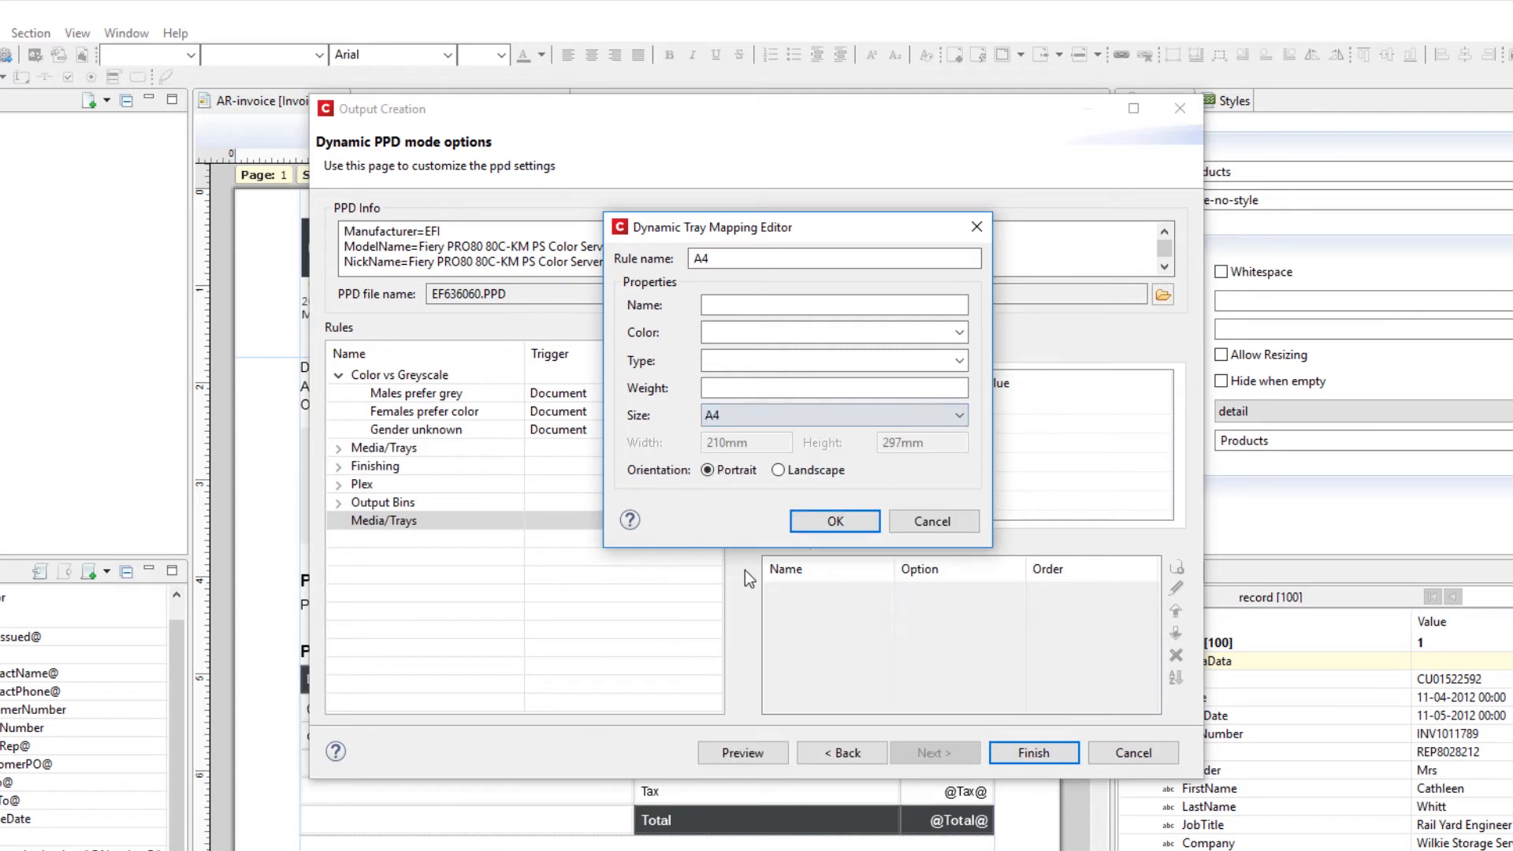
{"action": "left_click", "coordinate": [835, 520]}
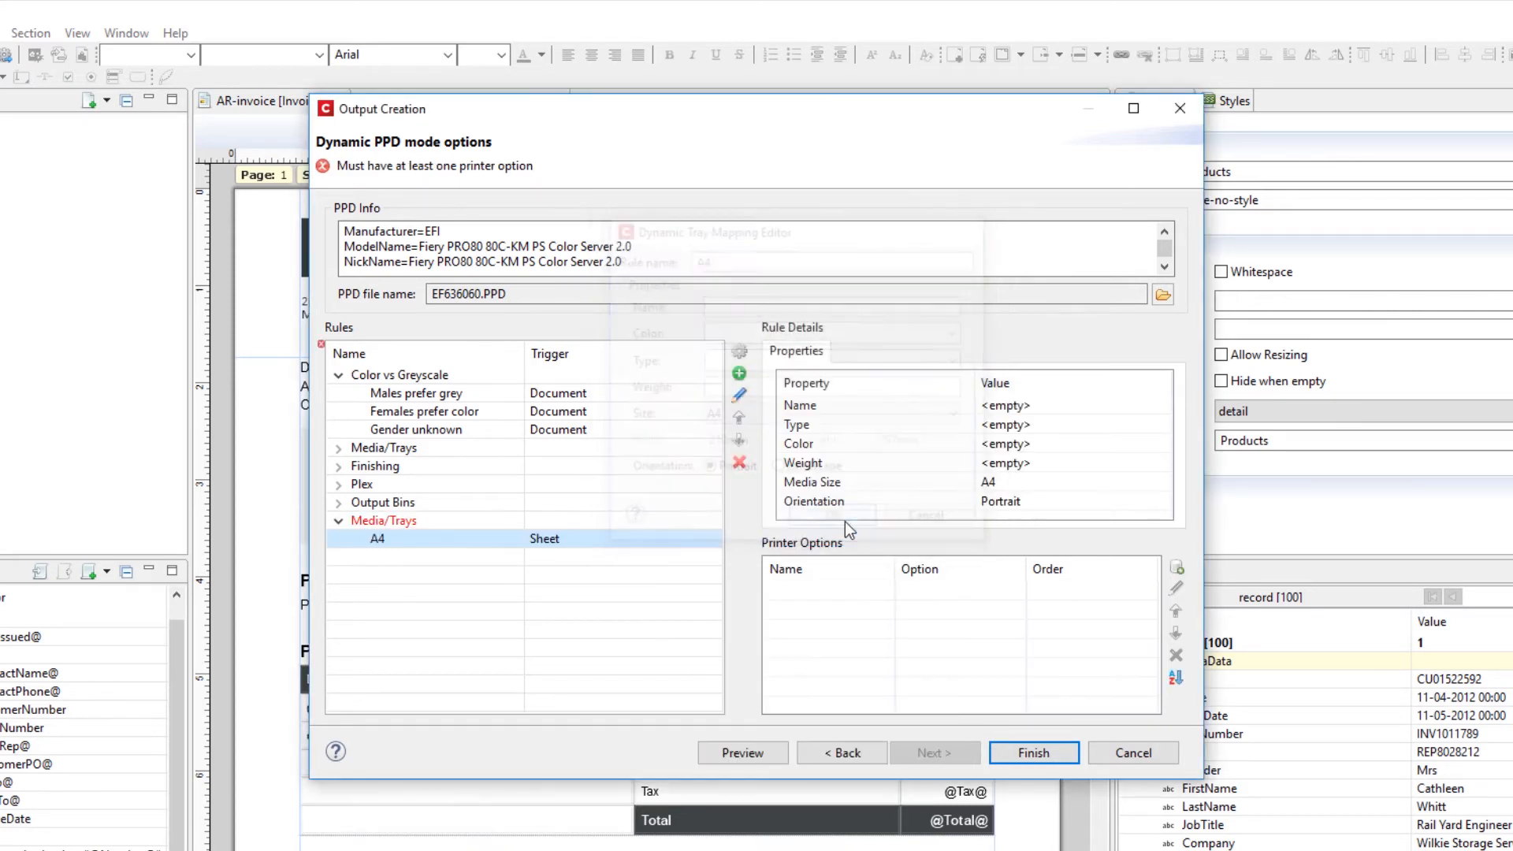
Add a second rule named Letter to the same Media/Trays group, with its size set to Letter.
{"action": "left_click", "coordinate": [741, 374]}
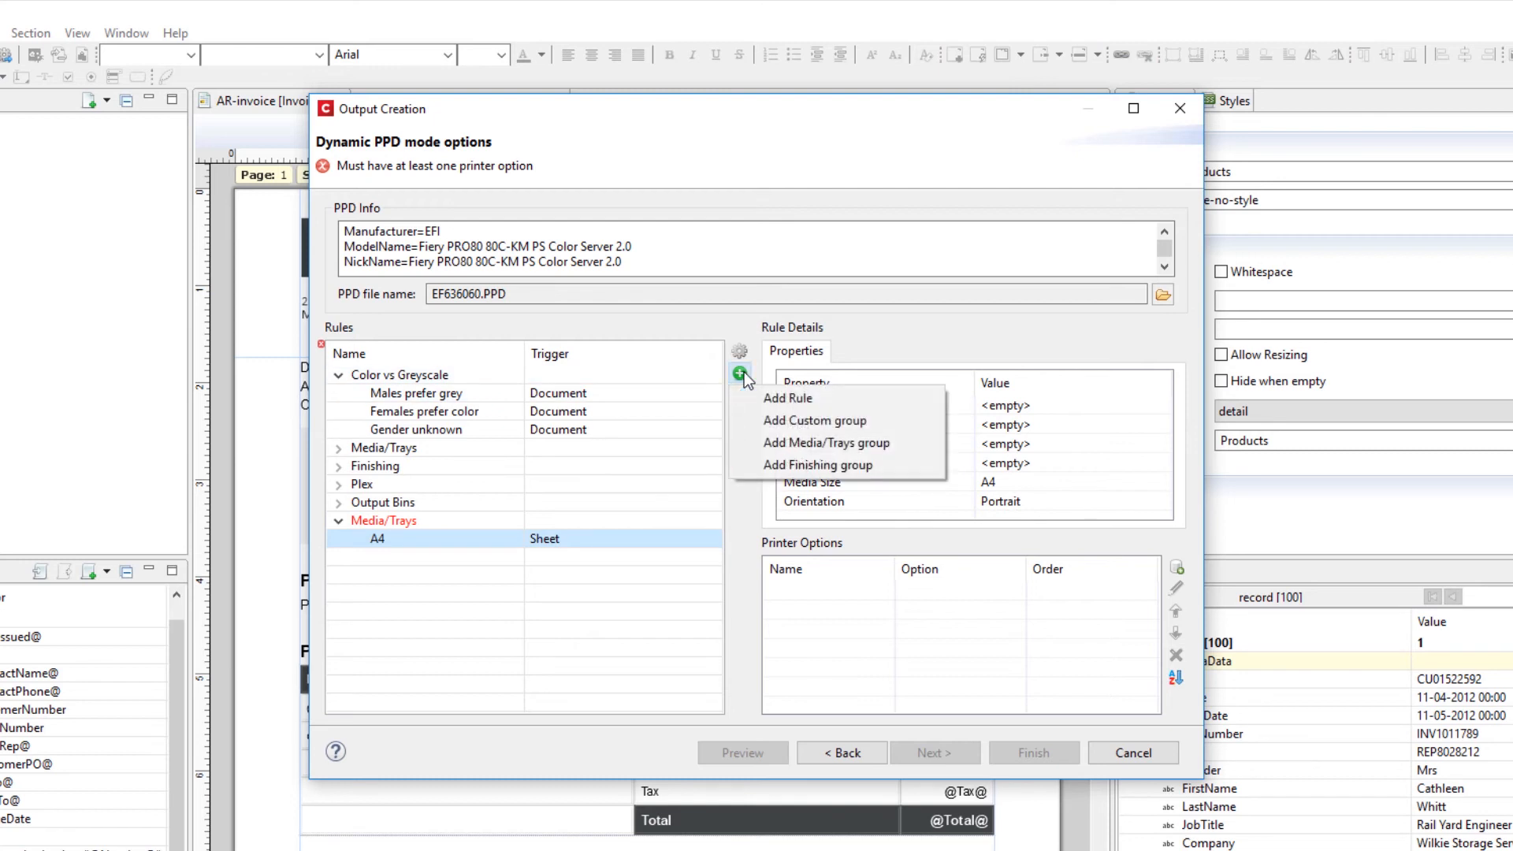
{"action": "left_click", "coordinate": [792, 398]}
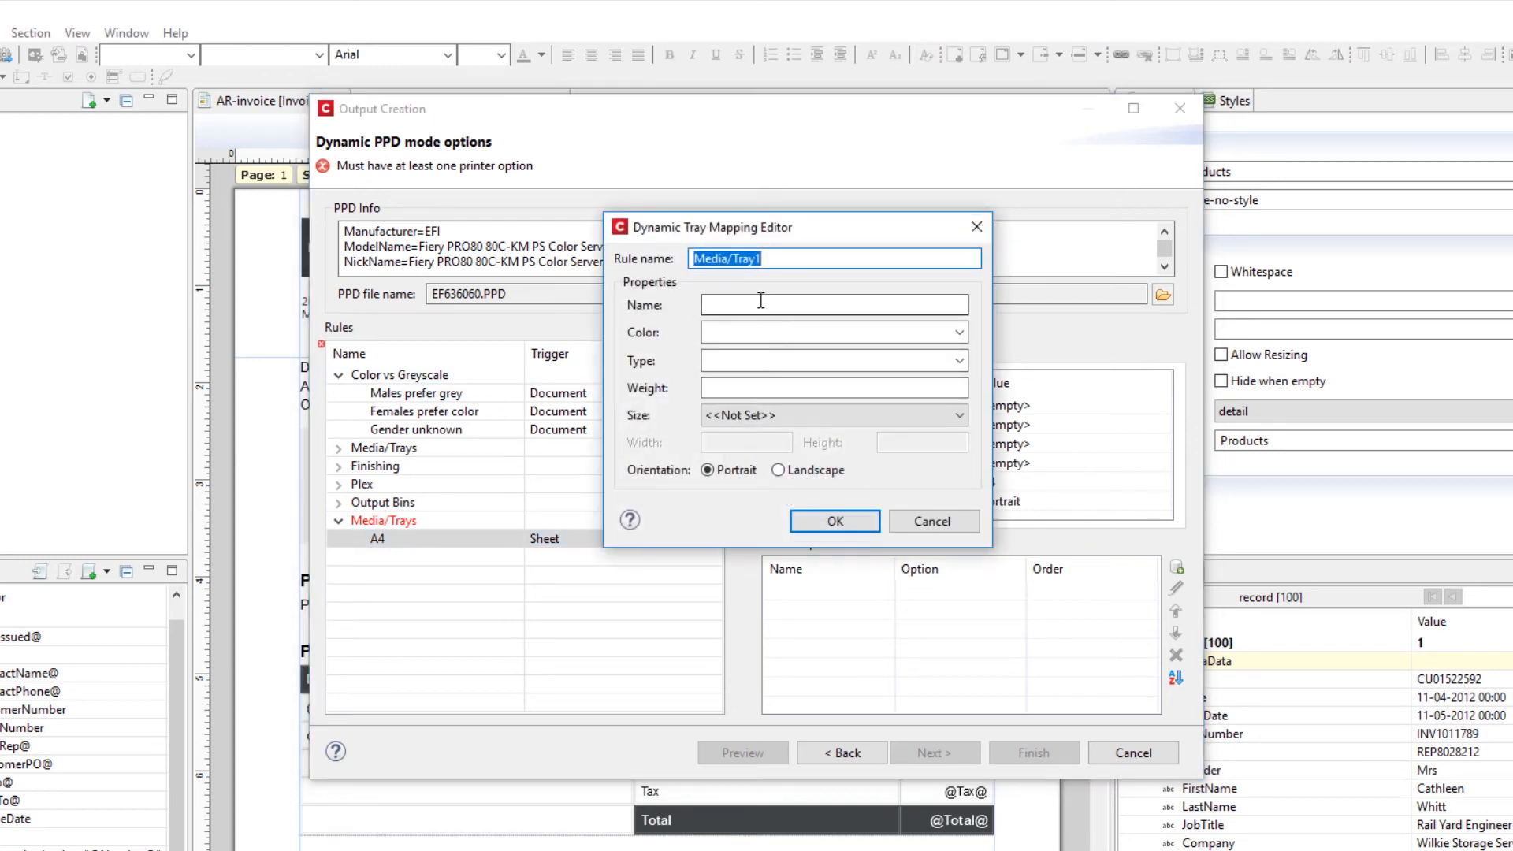
{"action": "type", "text": "Letter"}
{"action": "left_click", "coordinate": [787, 412]}
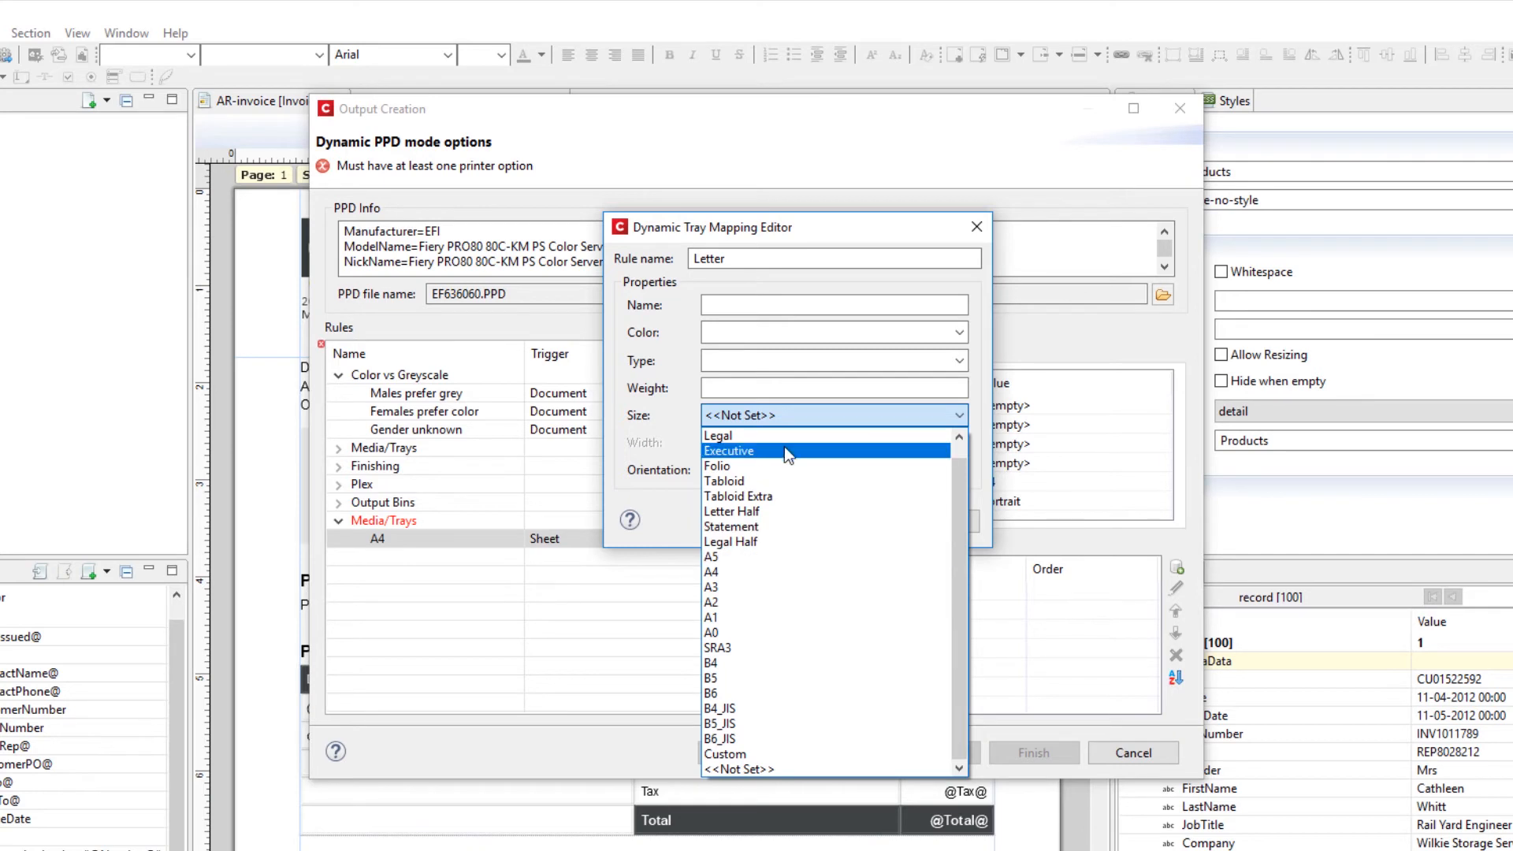
{"action": "scroll", "coordinate": [958, 448], "scroll_direction": "up", "scroll_amount": 1}
{"action": "left_click", "coordinate": [867, 441]}
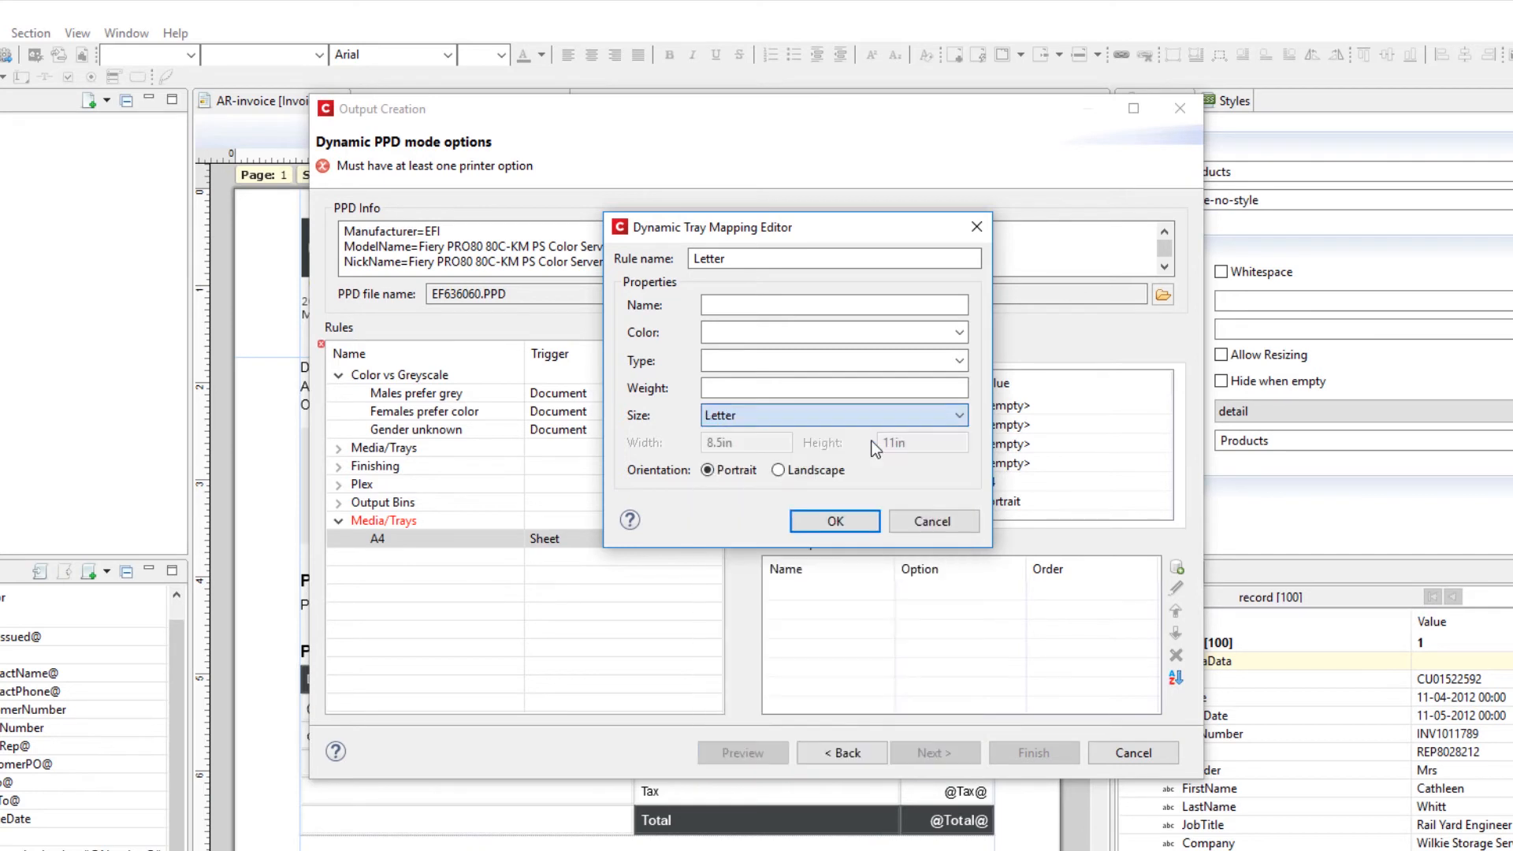
{"action": "left_click", "coordinate": [853, 523]}
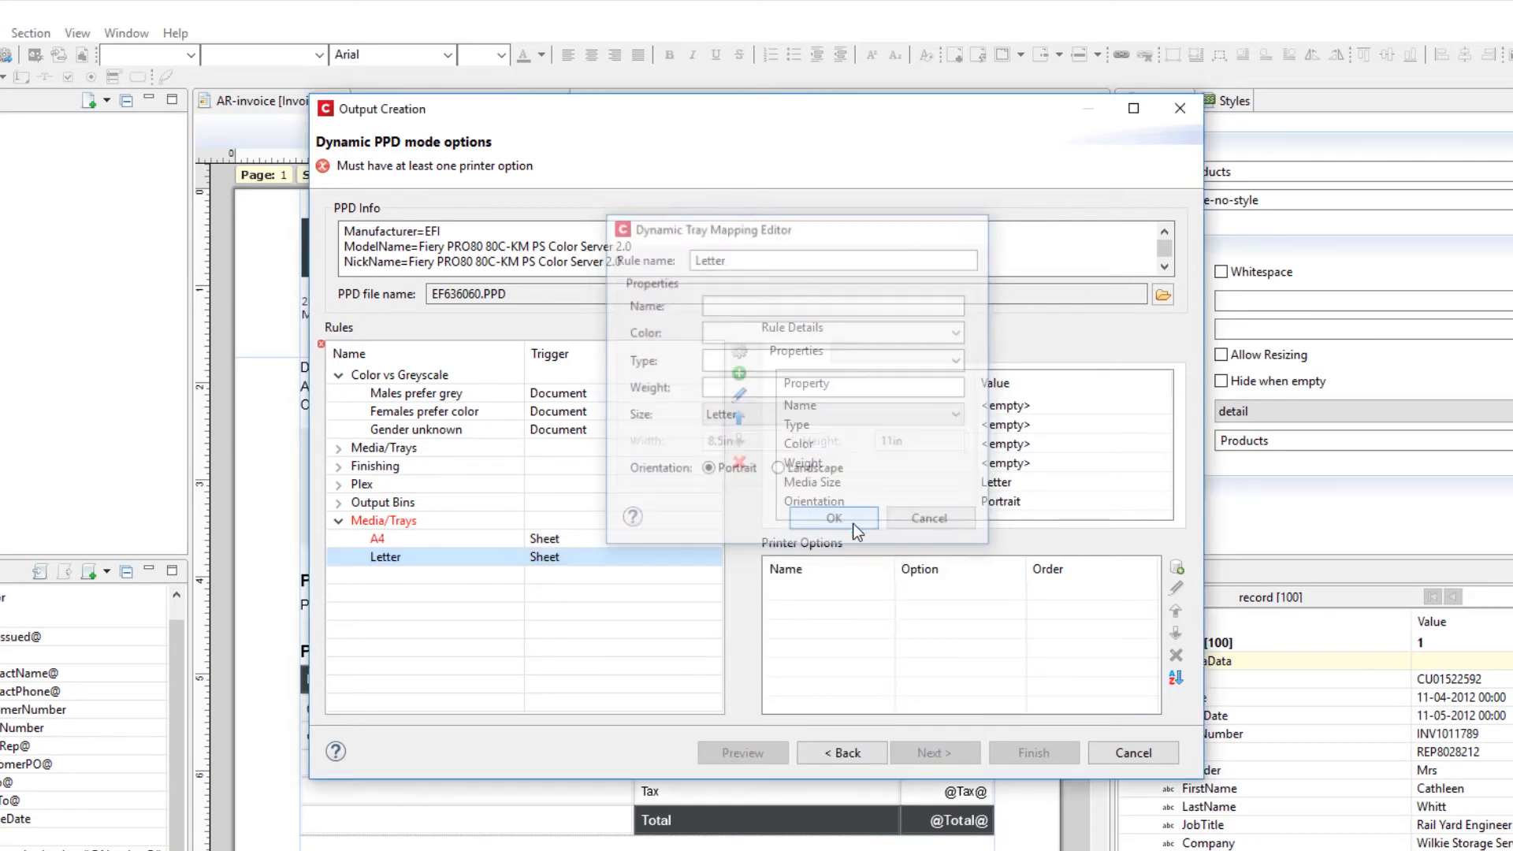
Assign the Document size printer option with the A4 setting to the A4 rule.
{"action": "left_click", "coordinate": [508, 535]}
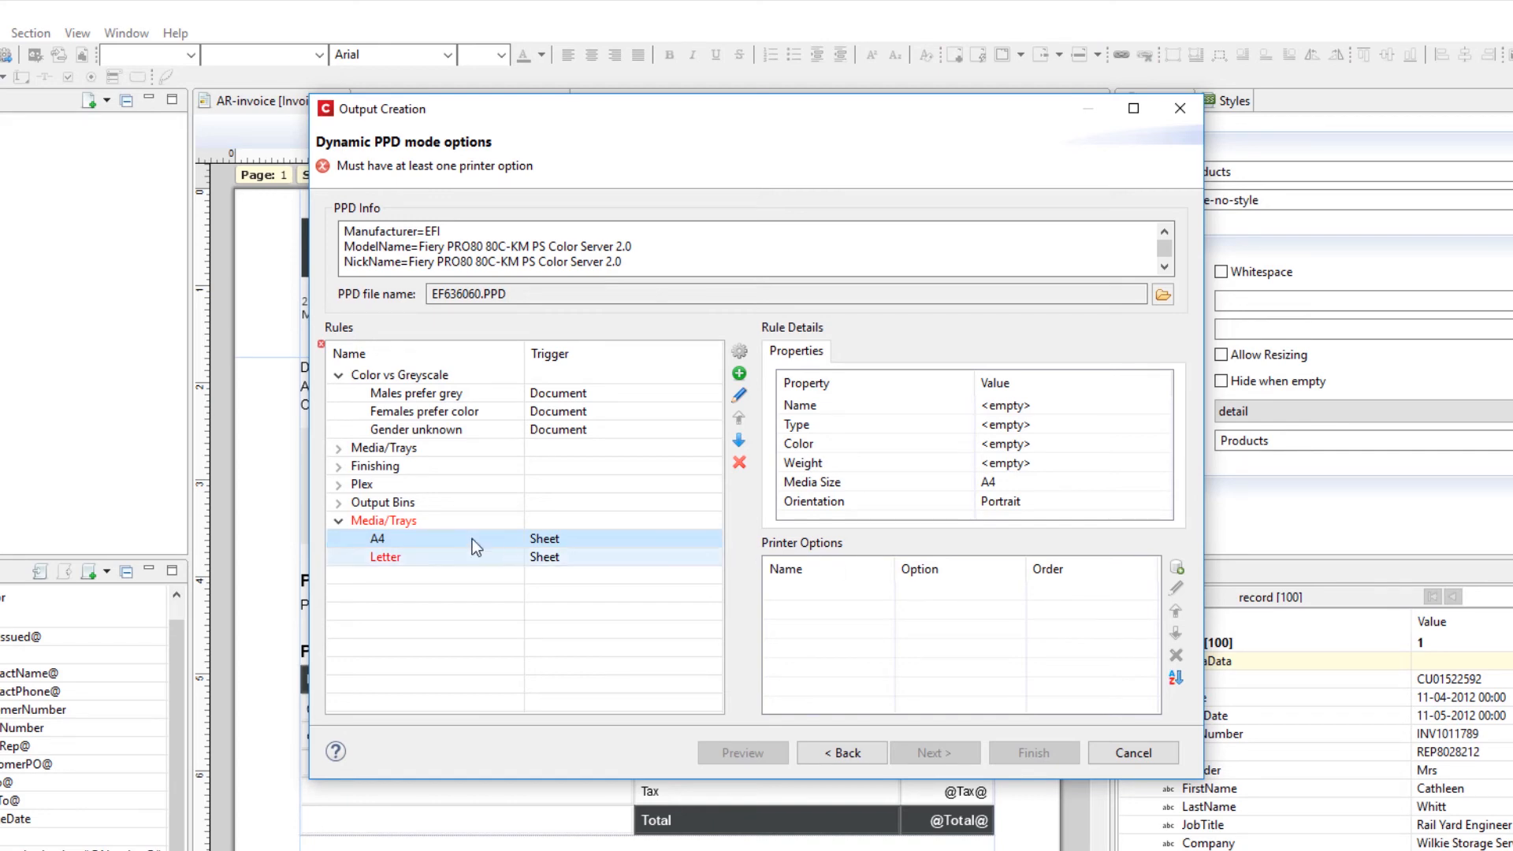
{"action": "left_click", "coordinate": [1177, 567]}
{"action": "left_click", "coordinate": [726, 613]}
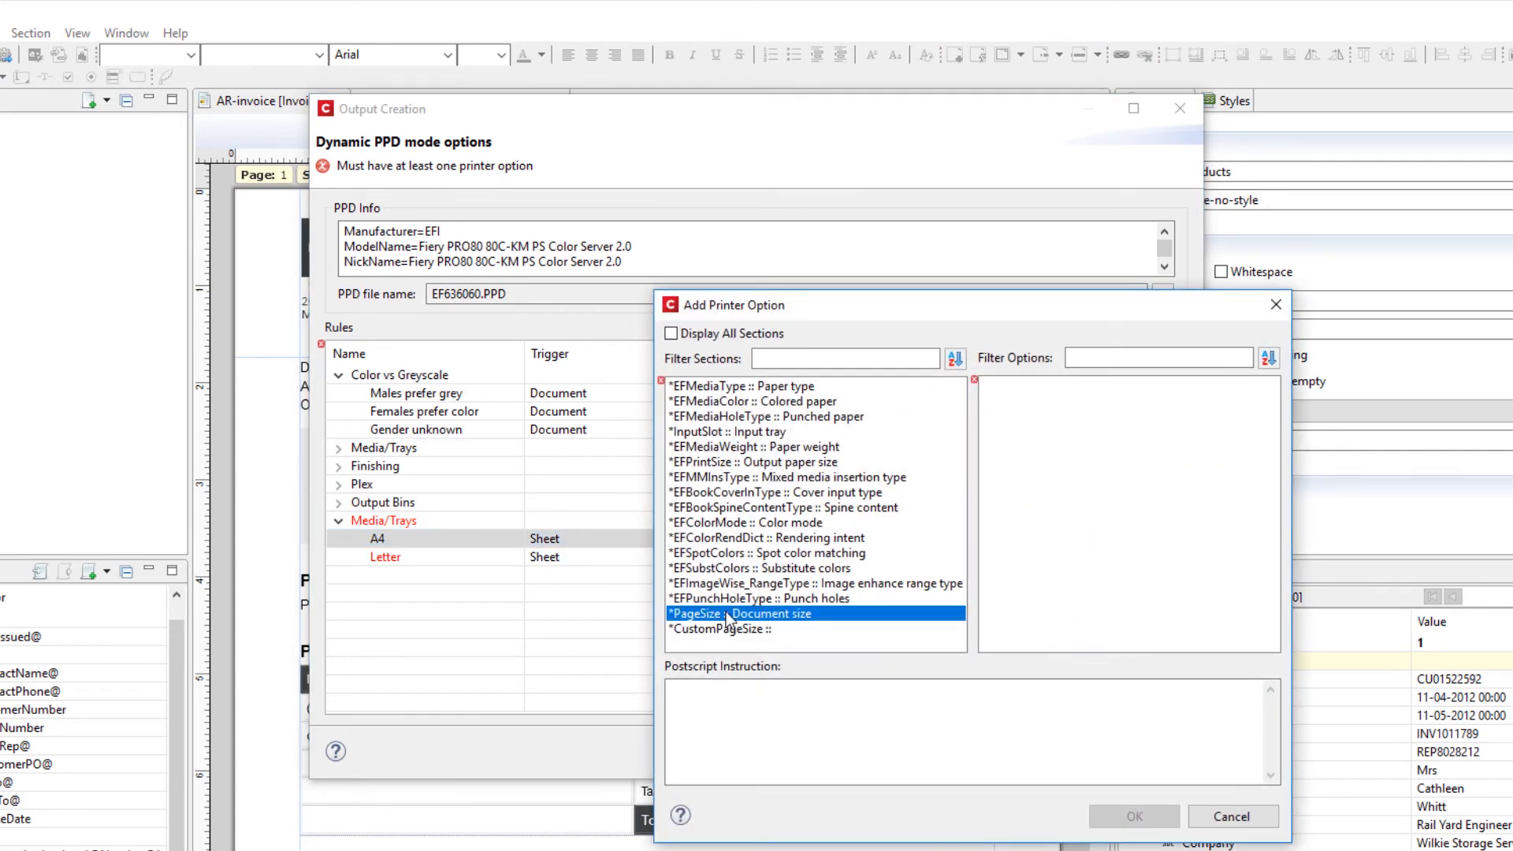
{"action": "left_click", "coordinate": [999, 416]}
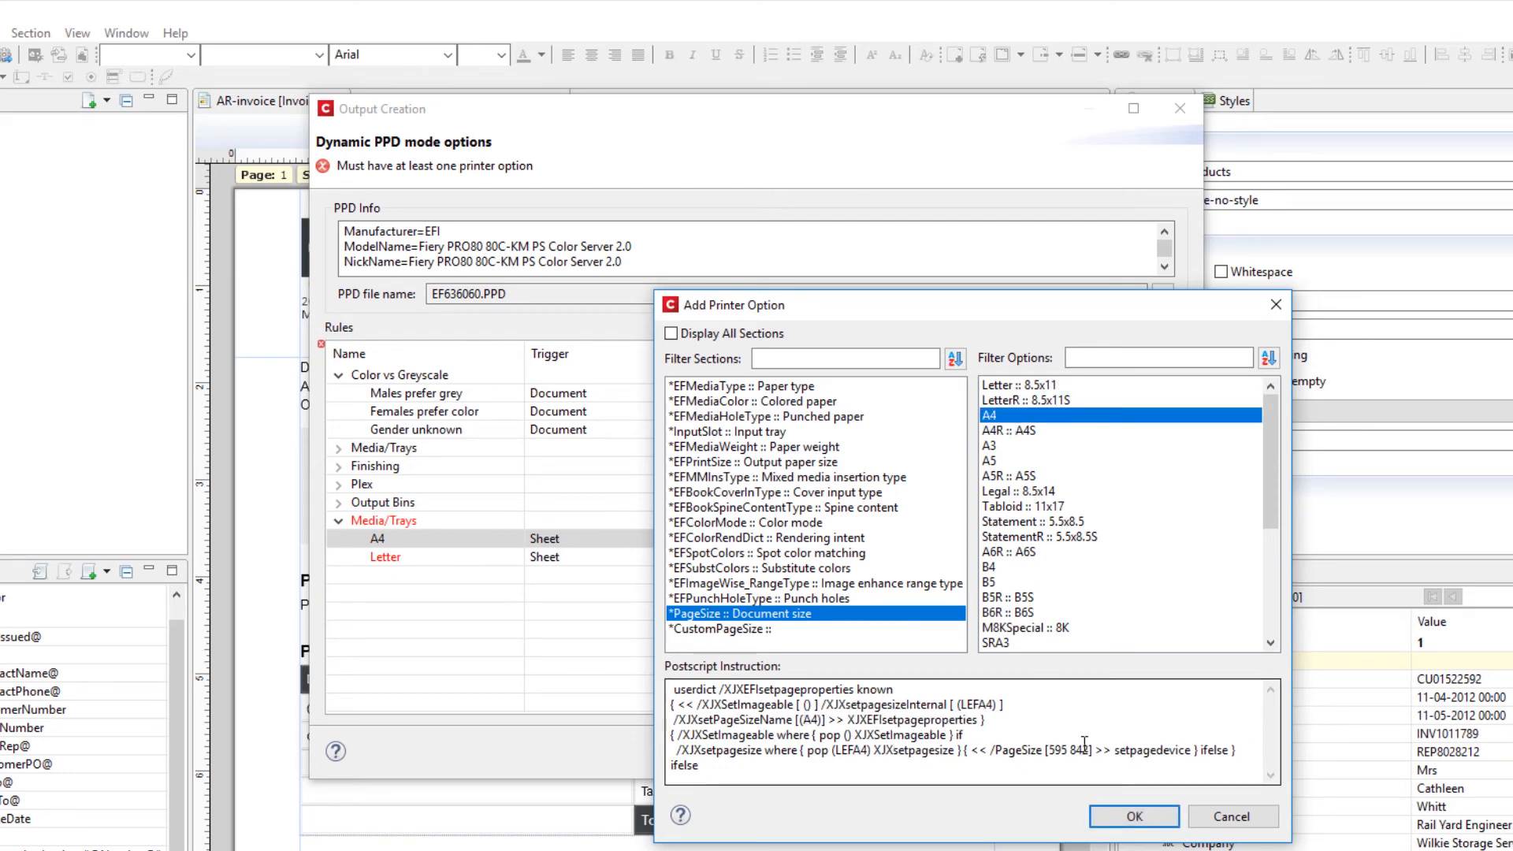
{"action": "left_click", "coordinate": [1135, 815]}
Assign the Document size printer option with the Letter 8.5x11 setting to the Letter rule, and select its parent Media/Trays group.
{"action": "left_click", "coordinate": [620, 556]}
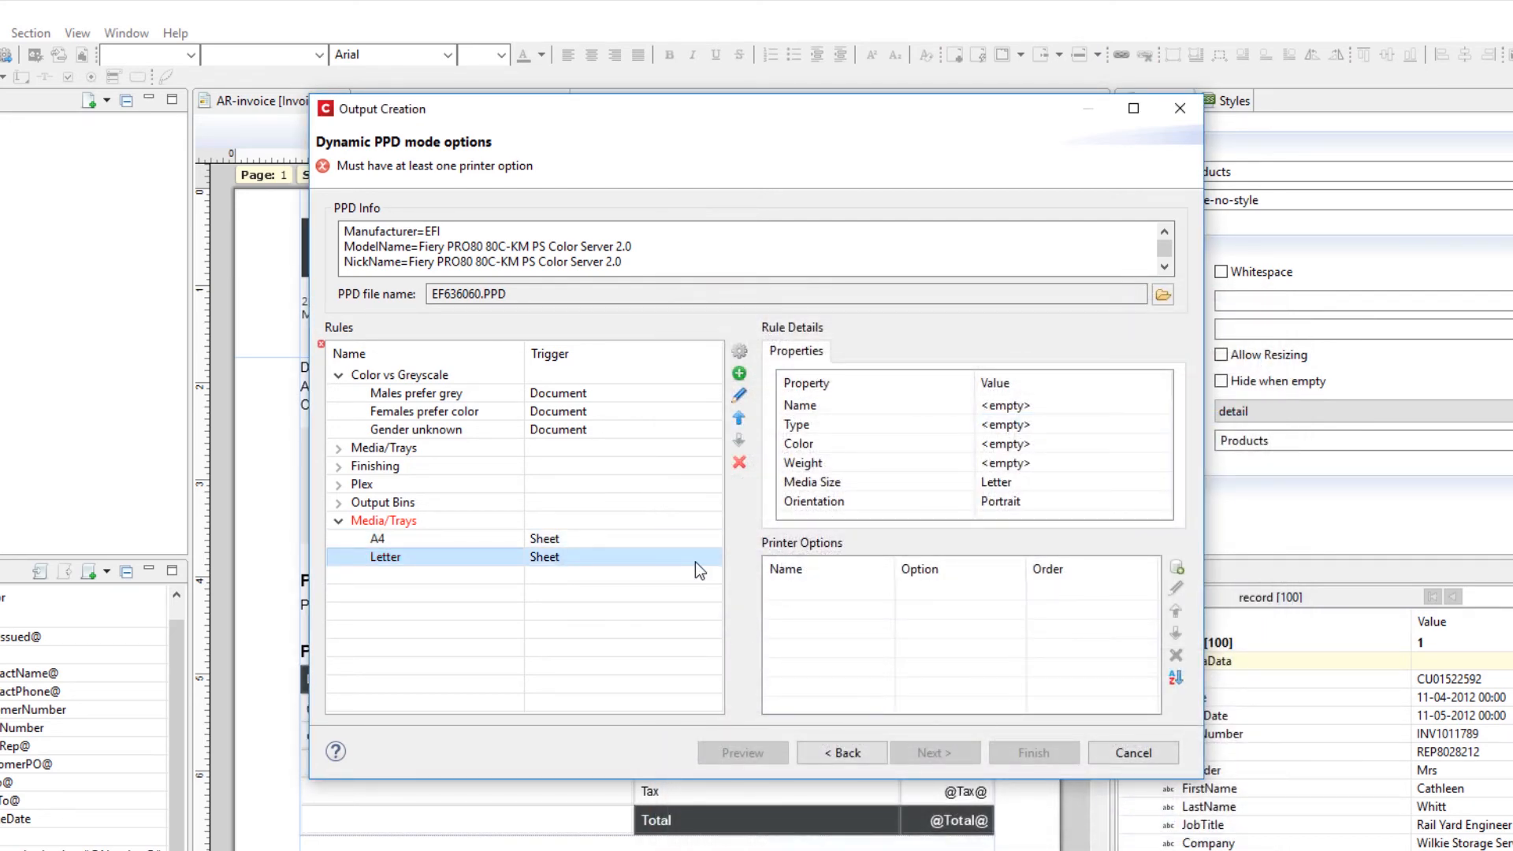
{"action": "left_click", "coordinate": [1177, 566]}
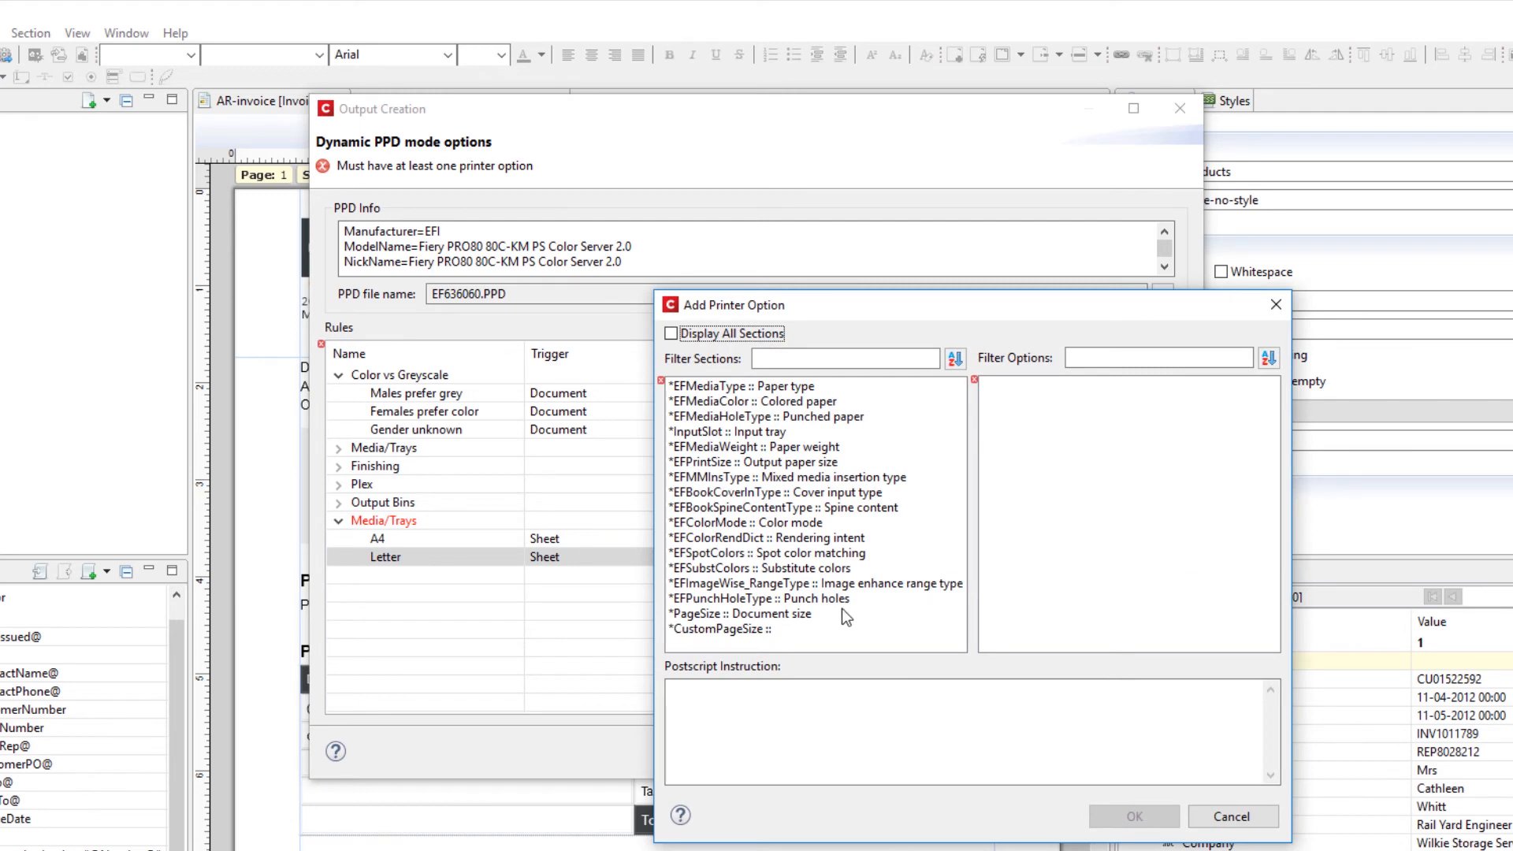
{"action": "left_click", "coordinate": [802, 612]}
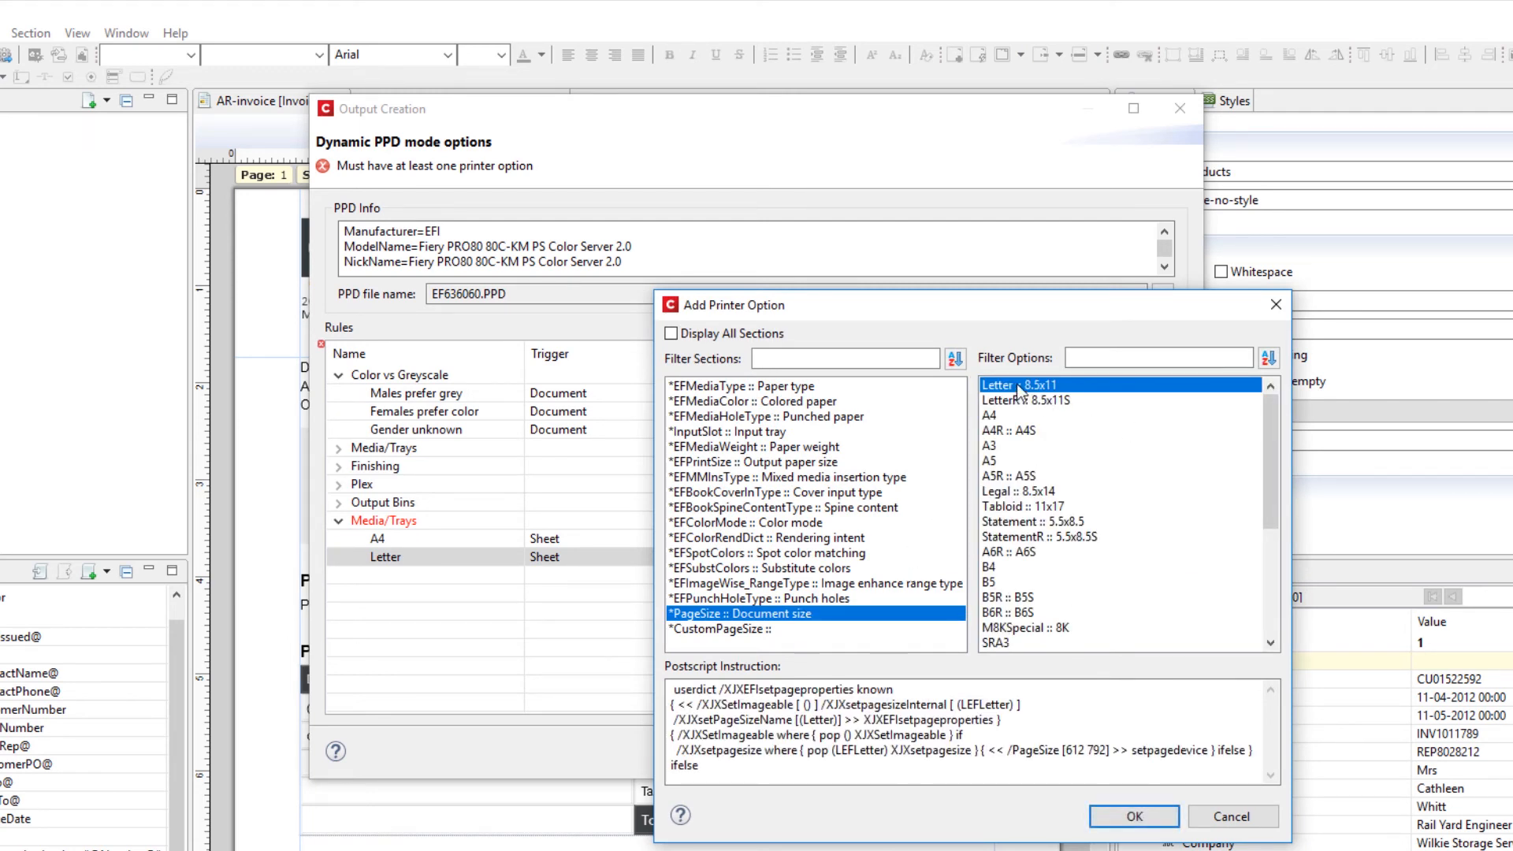
{"action": "left_click", "coordinate": [1113, 813]}
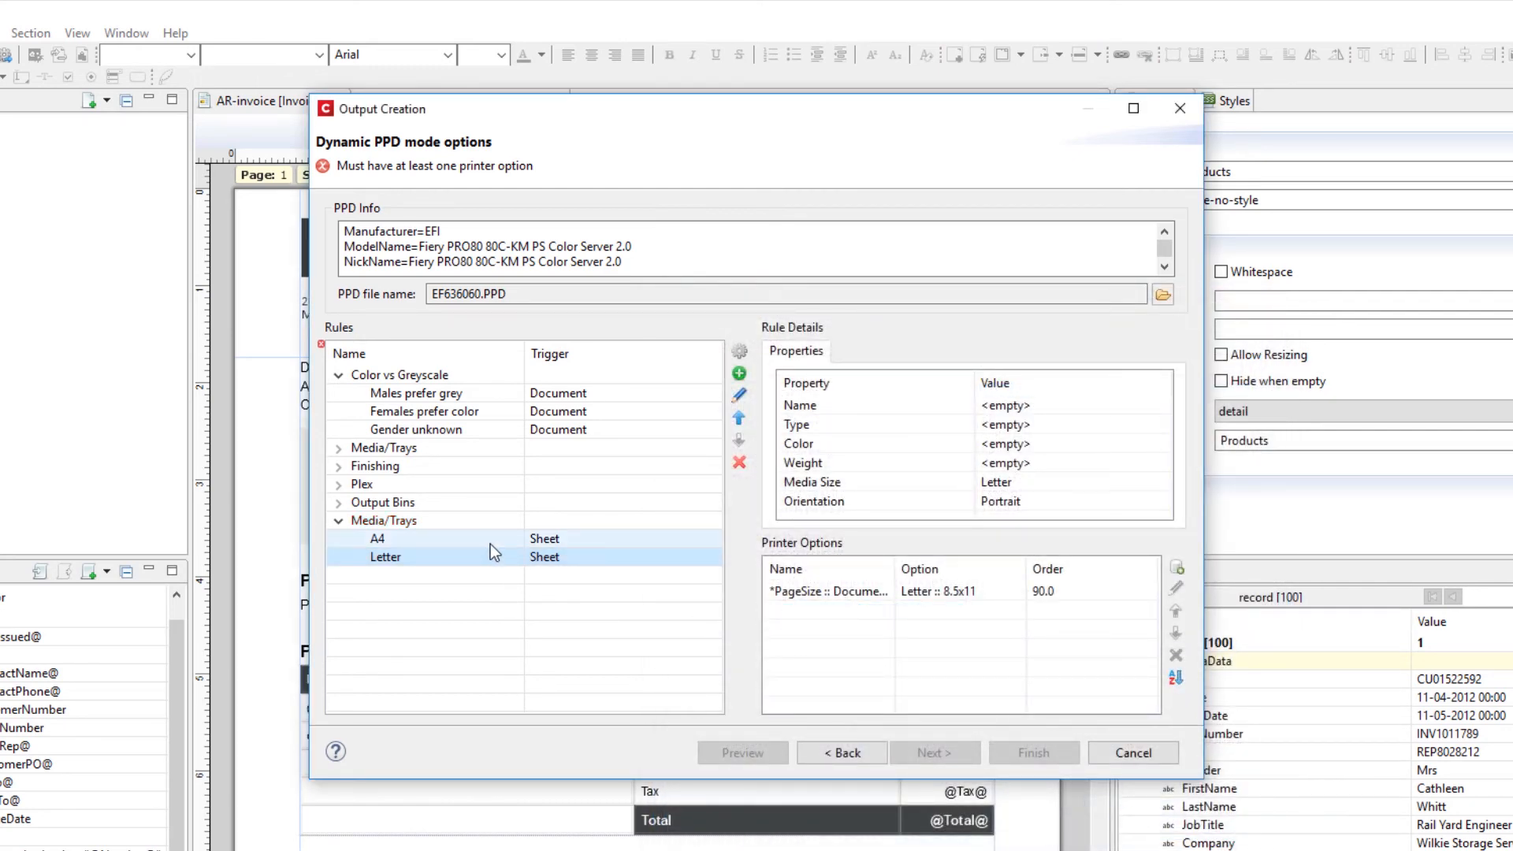
{"action": "left_click", "coordinate": [479, 520]}
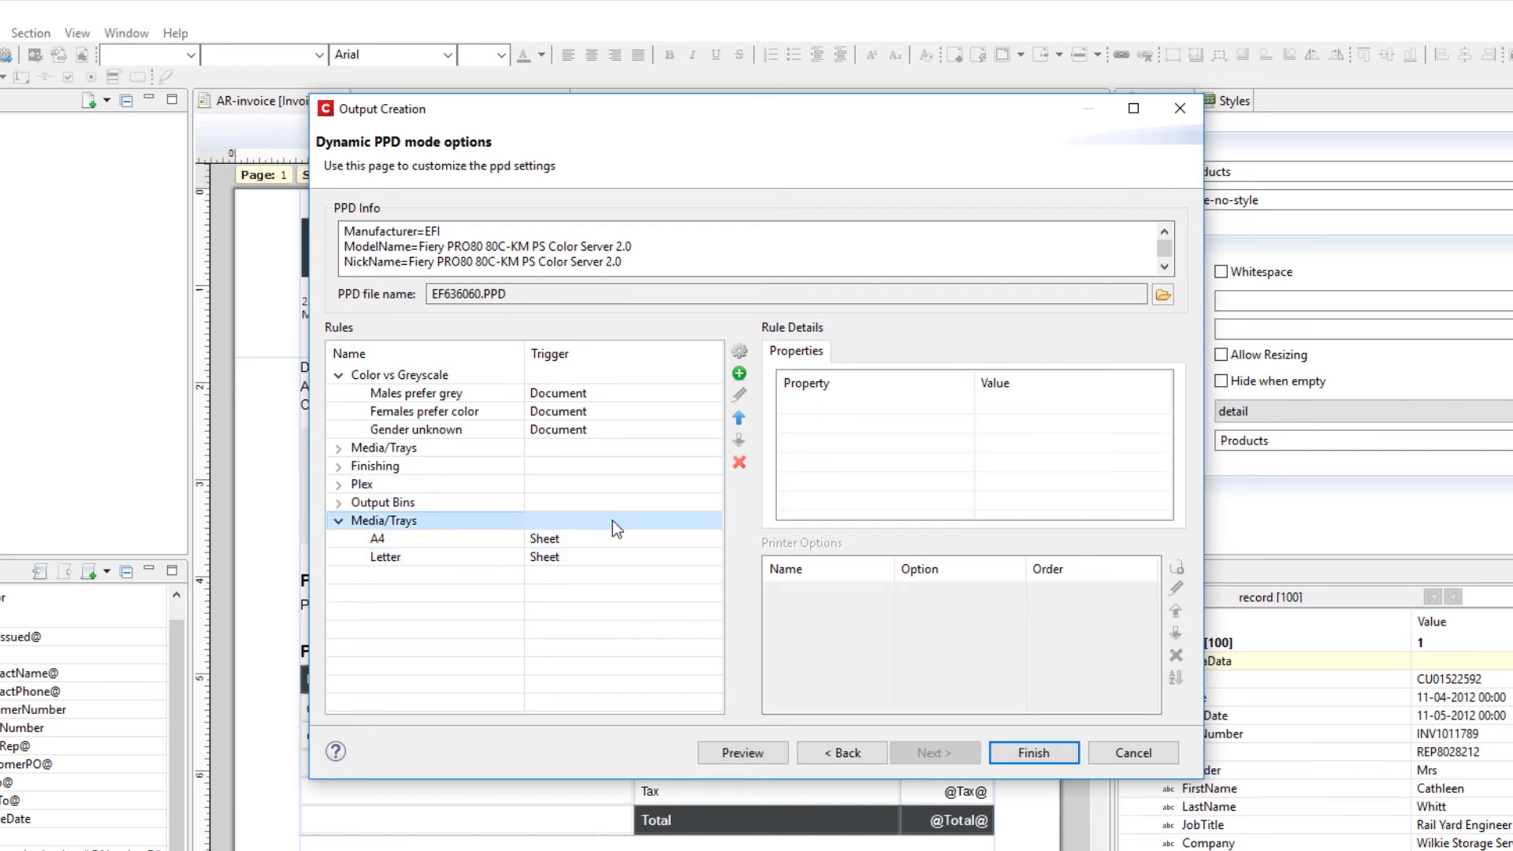